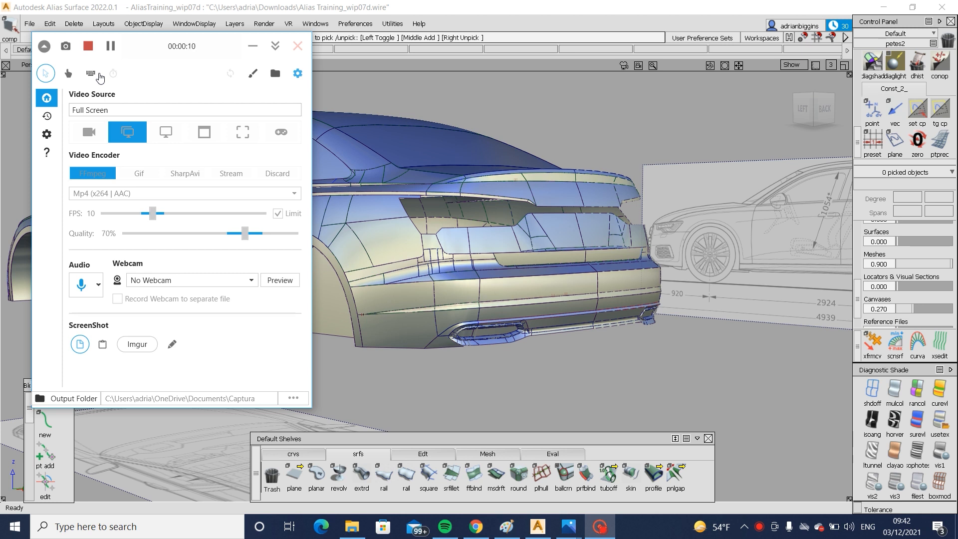
# - Examine the car body from the rear and the front, ending close on the open rear lamp area
pyautogui.click(388, 289)
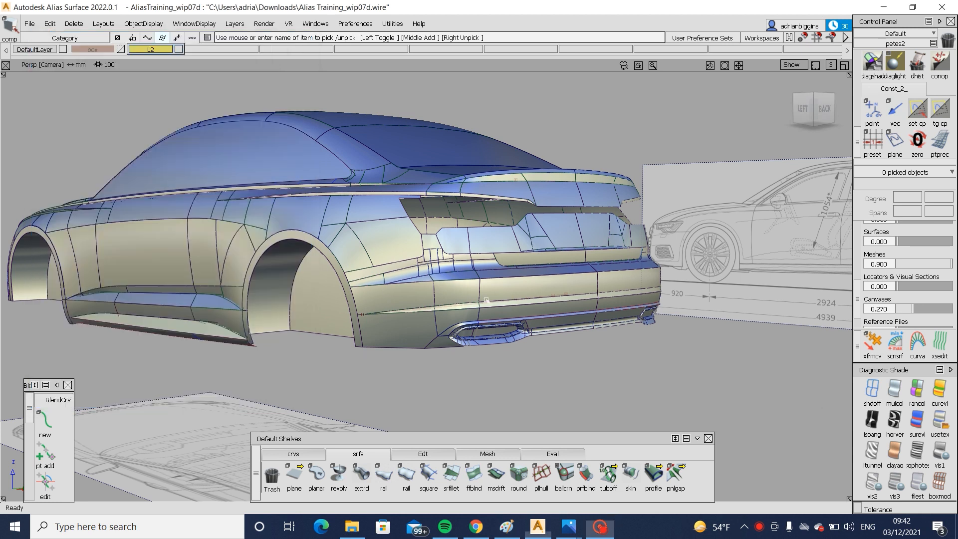
pyautogui.keyDown('alt'); pyautogui.keyDown('shift'); pyautogui.moveTo(459, 305); pyautogui.dragTo(434, 316); pyautogui.keyUp('shift'); pyautogui.keyUp('alt')
pyautogui.keyDown('alt'); pyautogui.keyDown('shift'); pyautogui.moveTo(434, 317); pyautogui.dragTo(370, 327, button='right'); pyautogui.keyUp('shift'); pyautogui.keyUp('alt')
pyautogui.keyDown('alt'); pyautogui.keyDown('shift'); pyautogui.moveTo(370, 326); pyautogui.dragTo(548, 318); pyautogui.keyUp('shift'); pyautogui.keyUp('alt')
pyautogui.keyDown('alt'); pyautogui.keyDown('shift'); pyautogui.click(380, 278); pyautogui.keyUp('shift'); pyautogui.keyUp('alt')
pyautogui.keyDown('alt'); pyautogui.keyDown('shift'); pyautogui.moveTo(377, 279); pyautogui.dragTo(399, 302); pyautogui.keyUp('shift'); pyautogui.keyUp('alt')
pyautogui.keyDown('alt'); pyautogui.keyDown('shift'); pyautogui.moveTo(399, 301); pyautogui.dragTo(418, 317, button='right'); pyautogui.keyUp('shift'); pyautogui.keyUp('alt')
pyautogui.keyDown('alt'); pyautogui.keyDown('shift'); pyautogui.moveTo(418, 316); pyautogui.dragTo(394, 324); pyautogui.keyUp('shift'); pyautogui.keyUp('alt')
pyautogui.keyDown('alt'); pyautogui.keyDown('shift'); pyautogui.moveTo(394, 324); pyautogui.dragTo(442, 322, button='right'); pyautogui.keyUp('shift'); pyautogui.keyUp('alt')
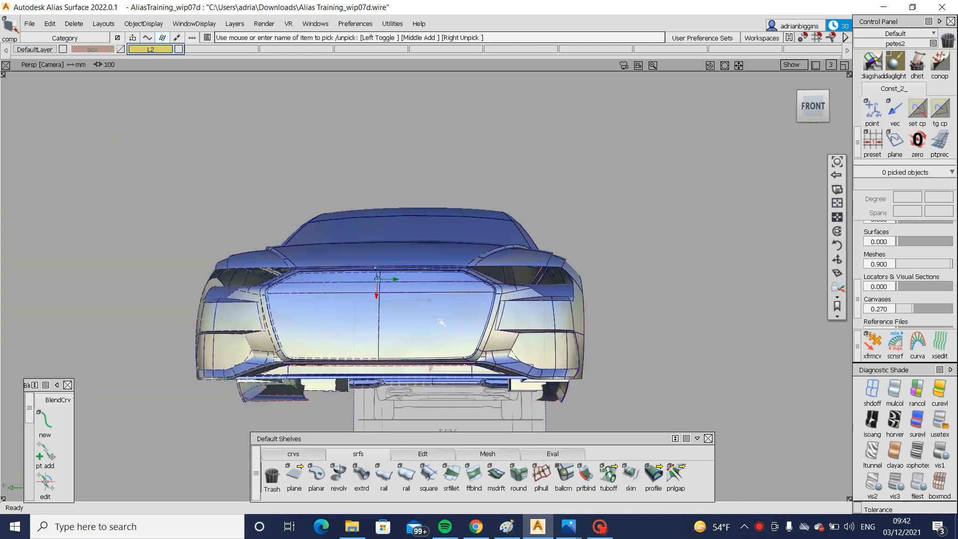
pyautogui.keyDown('alt'); pyautogui.keyDown('shift'); pyautogui.moveTo(443, 321); pyautogui.dragTo(374, 294); pyautogui.keyUp('shift'); pyautogui.keyUp('alt')
pyautogui.keyDown('alt'); pyautogui.keyDown('shift'); pyautogui.moveTo(374, 294); pyautogui.dragTo(406, 274, button='right'); pyautogui.keyUp('shift'); pyautogui.keyUp('alt')
pyautogui.keyDown('alt'); pyautogui.keyDown('shift'); pyautogui.moveTo(407, 275); pyautogui.dragTo(377, 259); pyautogui.keyUp('shift'); pyautogui.keyUp('alt')
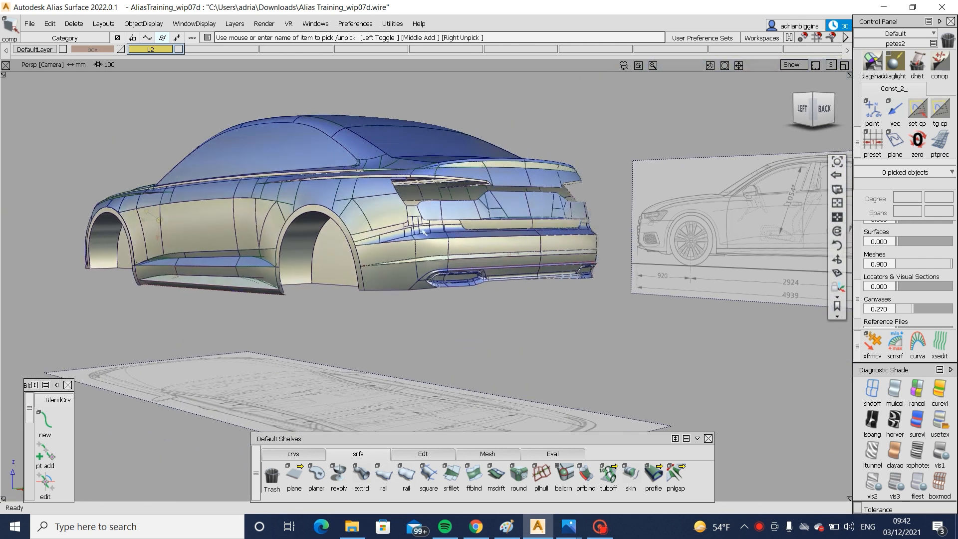
pyautogui.keyDown('alt'); pyautogui.keyDown('shift'); pyautogui.click(436, 212); pyautogui.keyUp('shift'); pyautogui.keyUp('alt')
pyautogui.keyDown('alt'); pyautogui.keyDown('shift'); pyautogui.moveTo(477, 253); pyautogui.dragTo(469, 278, button='right'); pyautogui.keyUp('shift'); pyautogui.keyUp('alt')
pyautogui.keyDown('alt'); pyautogui.keyDown('shift'); pyautogui.moveTo(469, 278); pyautogui.dragTo(439, 285); pyautogui.keyUp('shift'); pyautogui.keyUp('alt')
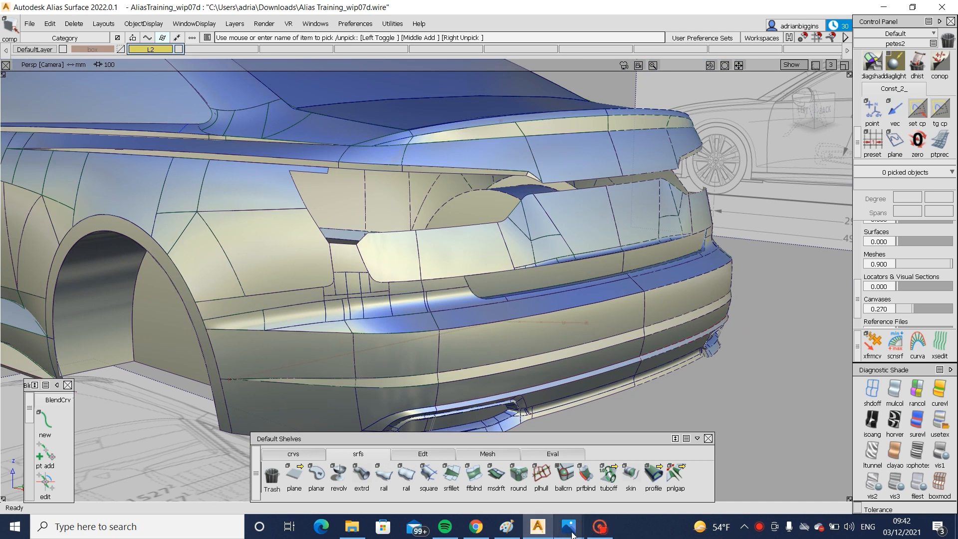
# - Switch to Photos to study the tail lamp shape in the two Audi A6 rear photos, and return to Alias
pyautogui.moveTo(572, 534)
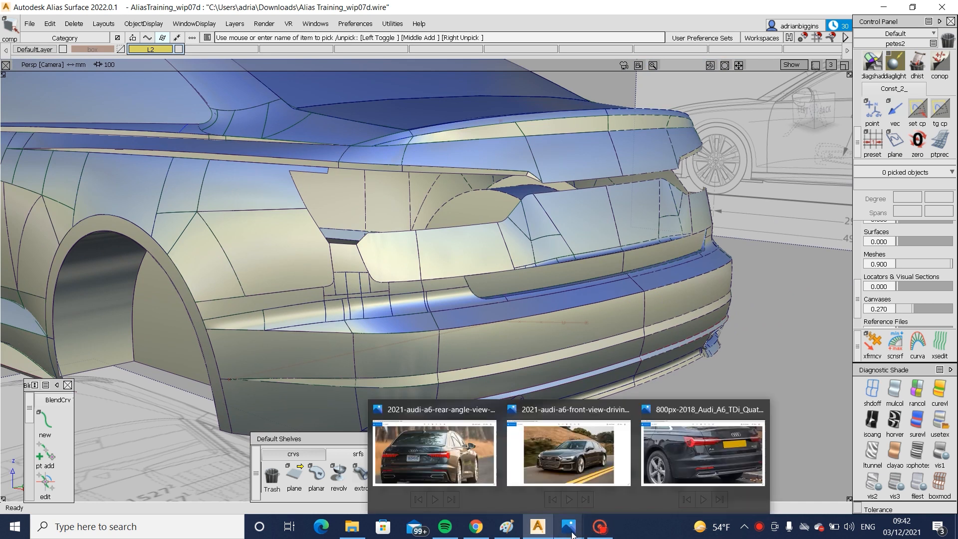
pyautogui.click(448, 454)
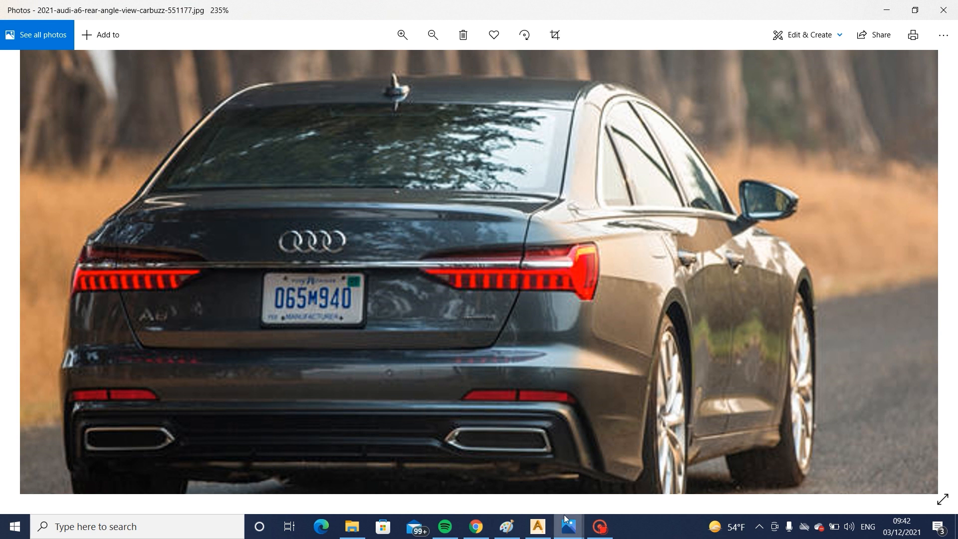
pyautogui.moveTo(568, 524)
pyautogui.click(704, 452)
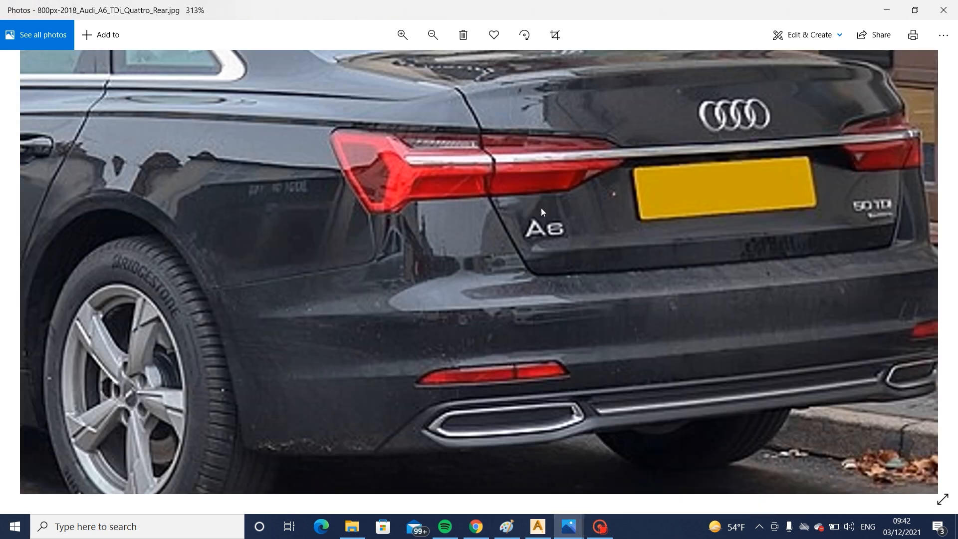
pyautogui.scroll(1, 501, 206)
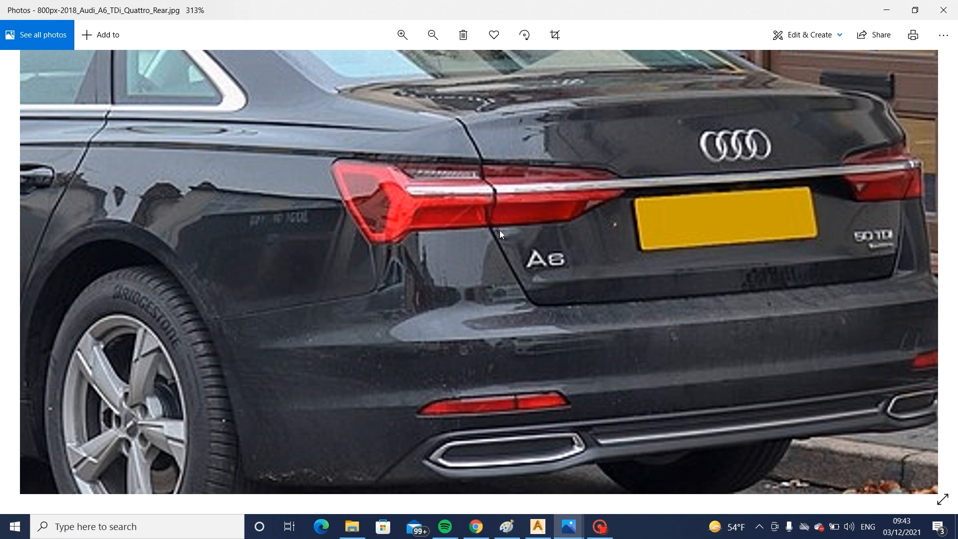
pyautogui.click(547, 523)
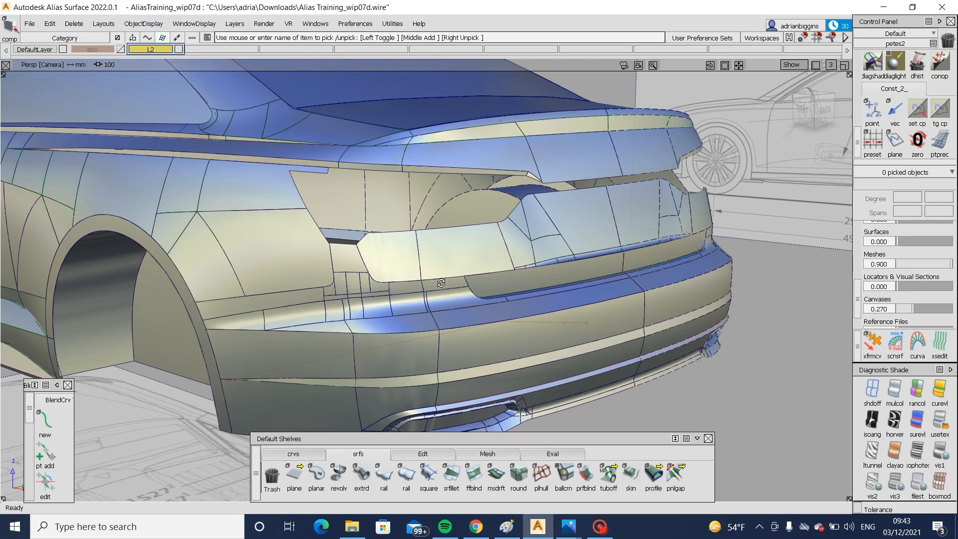
# - Start a Multi-surface Draft for the rear lamp opening and set its draft angle to 0
pyautogui.keyDown('alt'); pyautogui.keyDown('shift'); pyautogui.moveTo(441, 283); pyautogui.dragTo(385, 378); pyautogui.keyUp('shift'); pyautogui.keyUp('alt')
pyautogui.keyDown('alt'); pyautogui.keyDown('shift'); pyautogui.moveTo(385, 378); pyautogui.dragTo(285, 252, button='right'); pyautogui.keyUp('shift'); pyautogui.keyUp('alt')
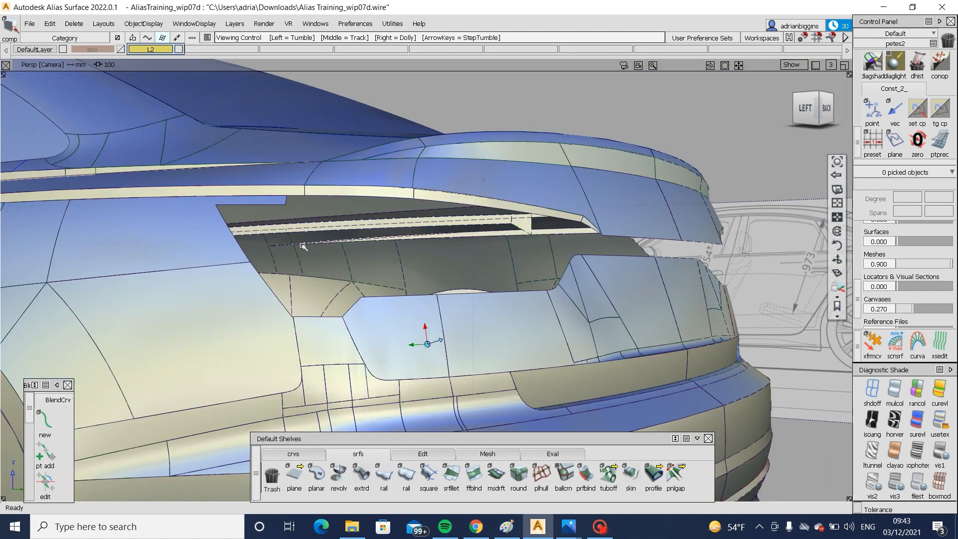
pyautogui.keyDown('alt'); pyautogui.keyDown('shift'); pyautogui.moveTo(303, 246); pyautogui.dragTo(379, 469); pyautogui.keyUp('shift'); pyautogui.keyUp('alt')
pyautogui.click(428, 452)
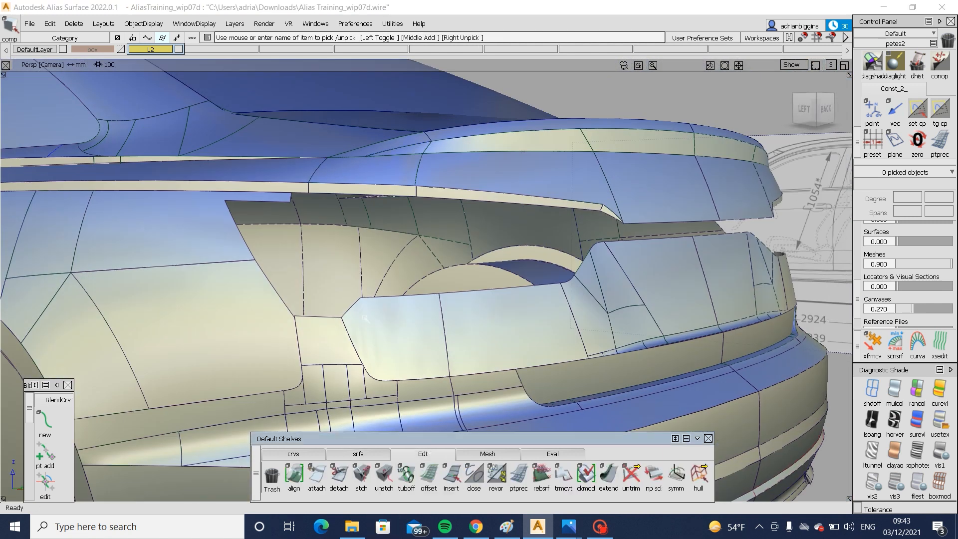
pyautogui.click(358, 453)
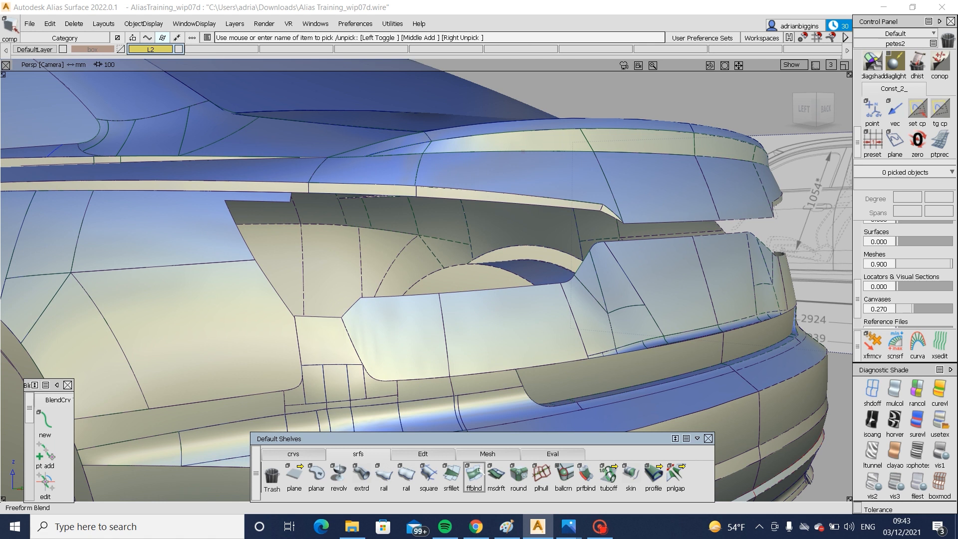
pyautogui.click(496, 476)
pyautogui.keyDown('alt'); pyautogui.keyDown('shift'); pyautogui.moveTo(472, 284); pyautogui.dragTo(553, 304); pyautogui.keyUp('shift'); pyautogui.keyUp('alt')
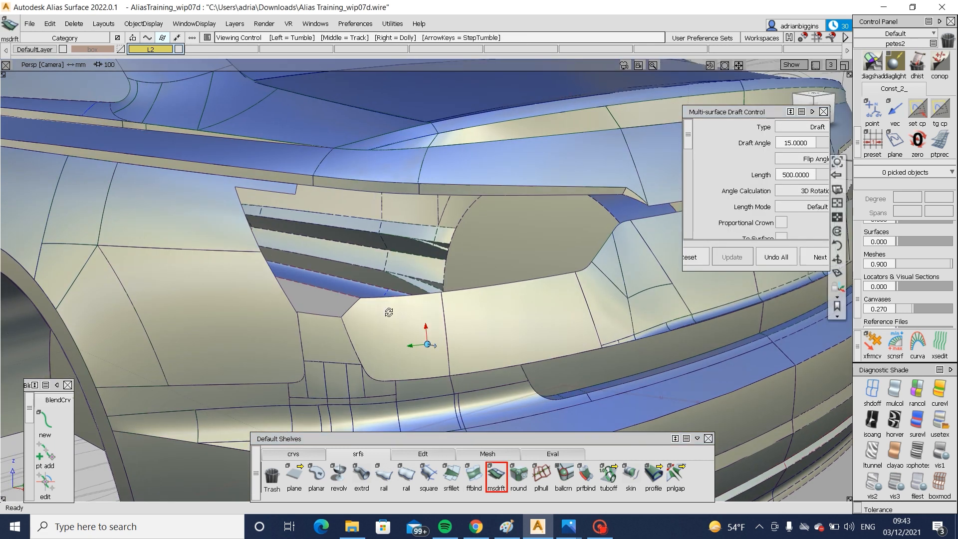
pyautogui.keyDown('alt'); pyautogui.keyDown('shift'); pyautogui.moveTo(389, 312); pyautogui.dragTo(535, 270); pyautogui.keyUp('shift'); pyautogui.keyUp('alt')
pyautogui.moveTo(680, 160); pyautogui.dragTo(642, 159)
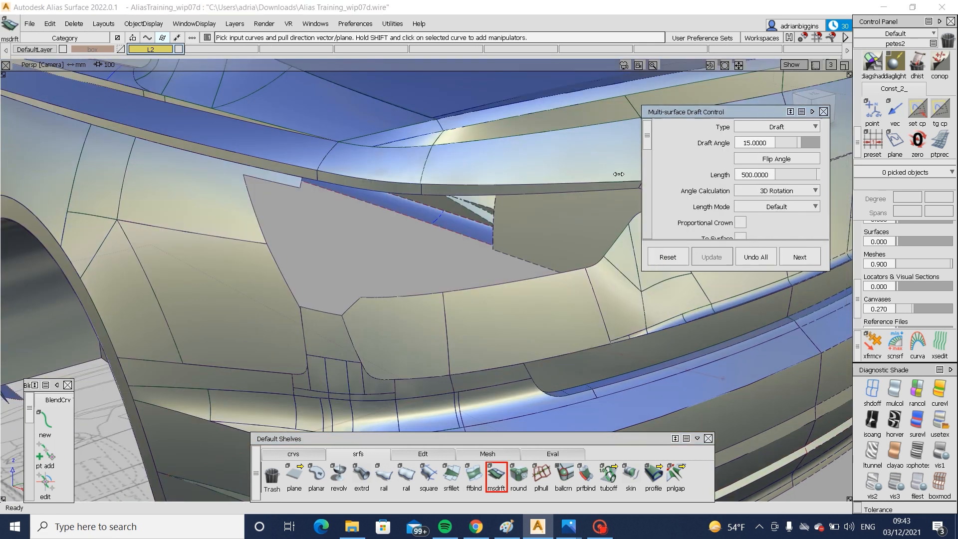
pyautogui.scroll(-2, 774, 143)
pyautogui.scroll(2, 774, 143)
pyautogui.click(774, 143)
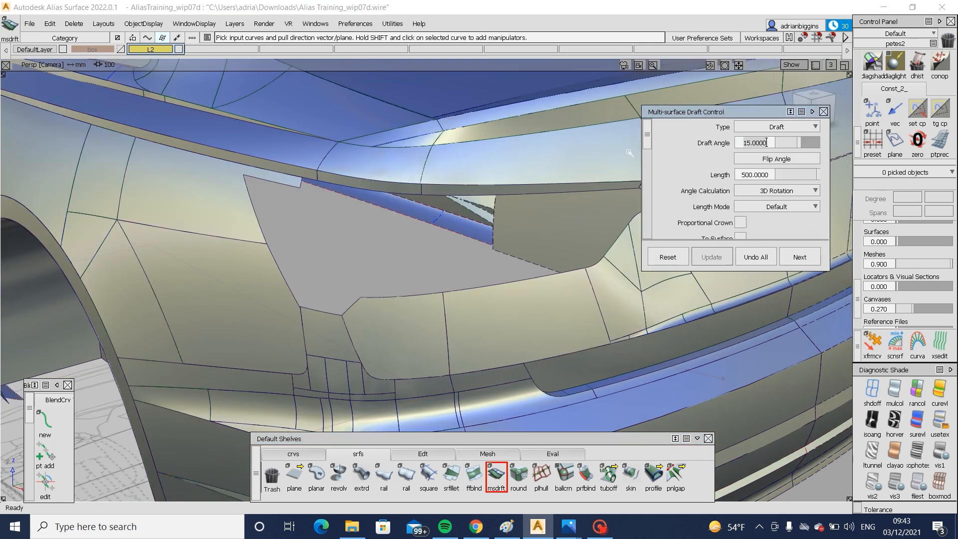
pyautogui.write('0')
pyautogui.press('Return')
# - Set the draft length to 50 and use the Z axis as the draft vector
pyautogui.click(744, 174)
pyautogui.press('BackSpace')
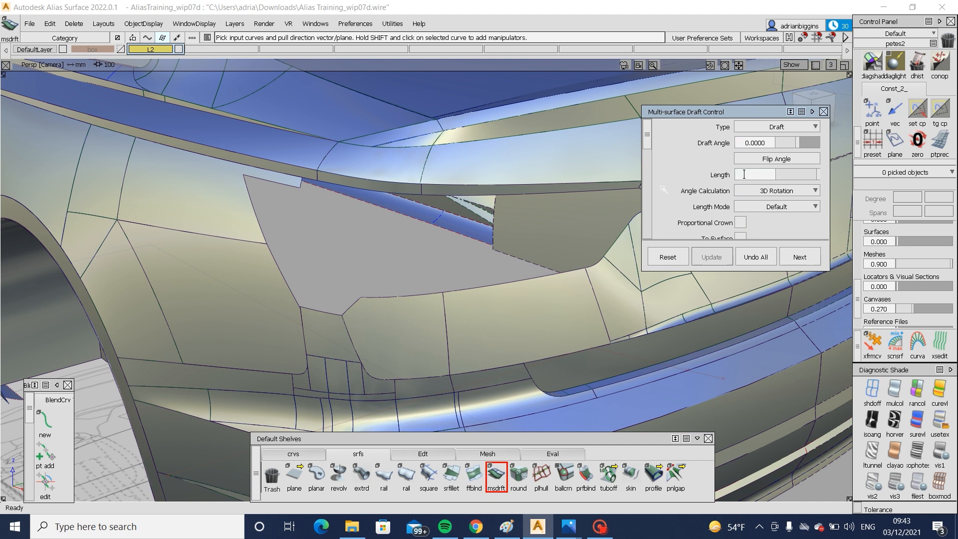
pyautogui.write('50')
pyautogui.press('Return')
pyautogui.scroll(-3, 745, 174)
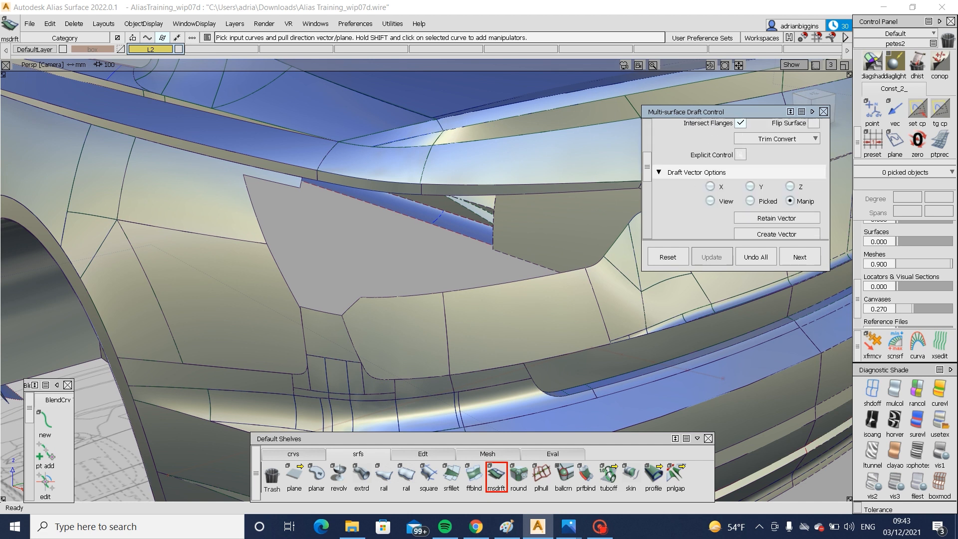
pyautogui.click(789, 187)
# - Create draft flanges from the upper edges of the two adjoining panels beneath the rear lamp opening
pyautogui.click(408, 297)
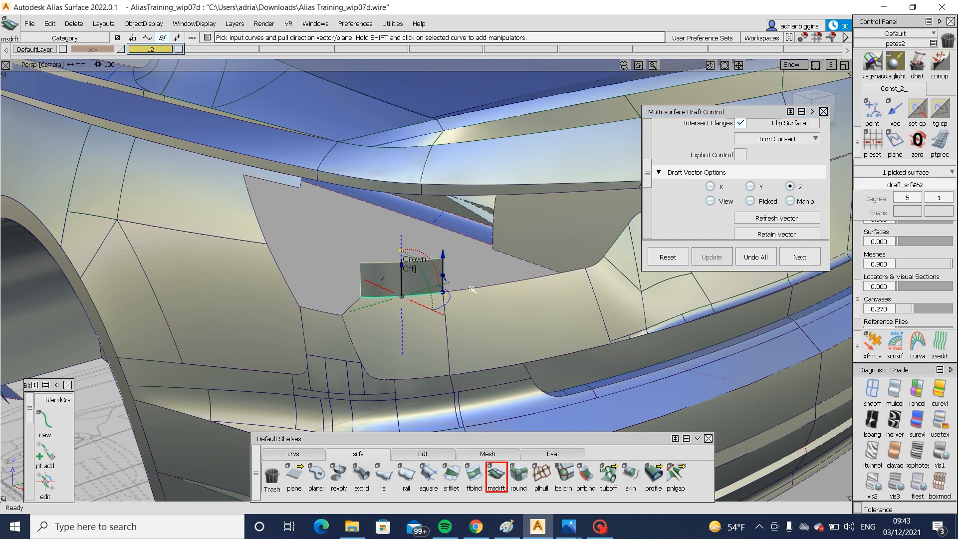
pyautogui.click(475, 288)
pyautogui.keyDown('alt'); pyautogui.keyDown('shift'); pyautogui.moveTo(479, 287); pyautogui.dragTo(377, 289); pyautogui.keyUp('shift'); pyautogui.keyUp('alt')
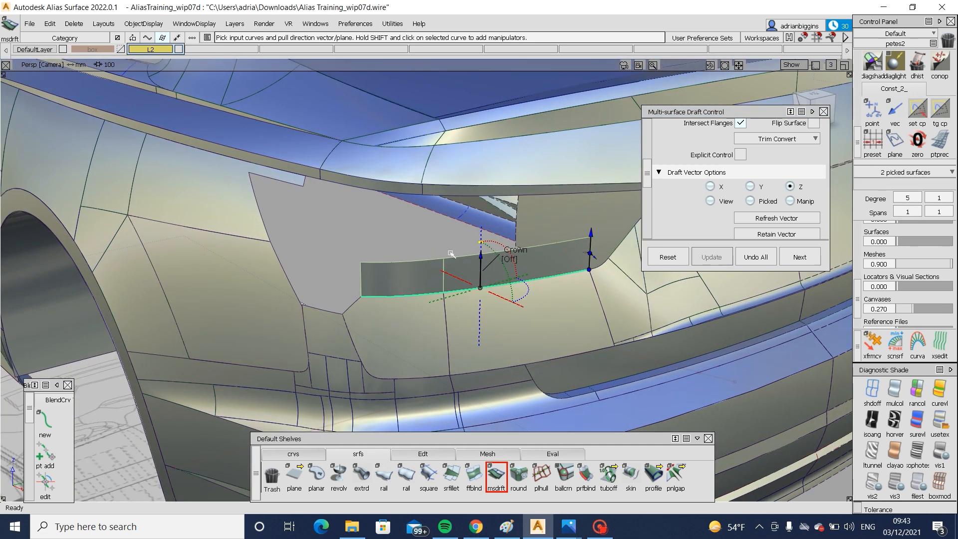
pyautogui.keyDown('alt'); pyautogui.keyDown('shift'); pyautogui.moveTo(450, 254); pyautogui.dragTo(371, 254); pyautogui.keyUp('shift'); pyautogui.keyUp('alt')
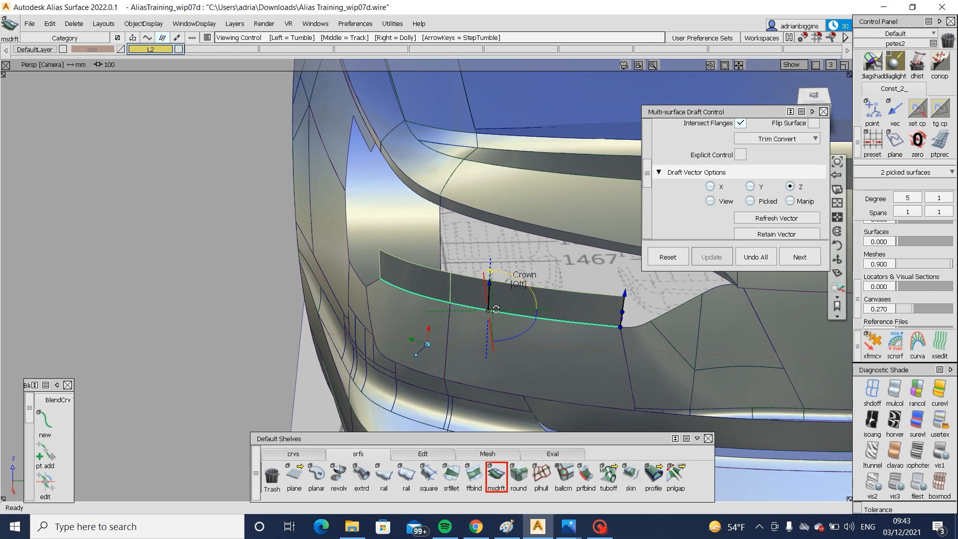
pyautogui.keyDown('alt'); pyautogui.keyDown('shift'); pyautogui.moveTo(496, 309); pyautogui.dragTo(524, 323); pyautogui.keyUp('shift'); pyautogui.keyUp('alt')
pyautogui.keyDown('alt'); pyautogui.keyDown('shift'); pyautogui.moveTo(413, 293); pyautogui.dragTo(664, 258); pyautogui.keyUp('shift'); pyautogui.keyUp('alt')
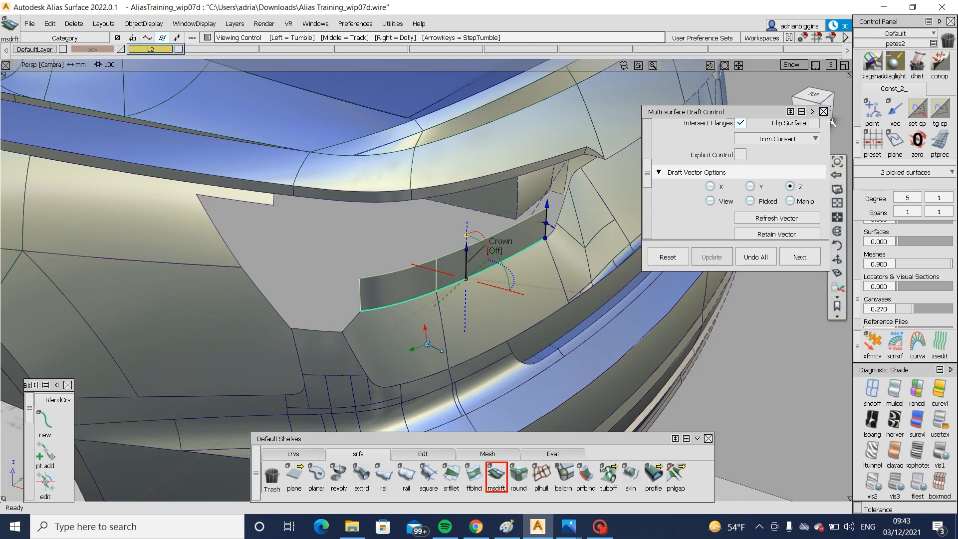
pyautogui.moveTo(818, 112); pyautogui.dragTo(851, 219)
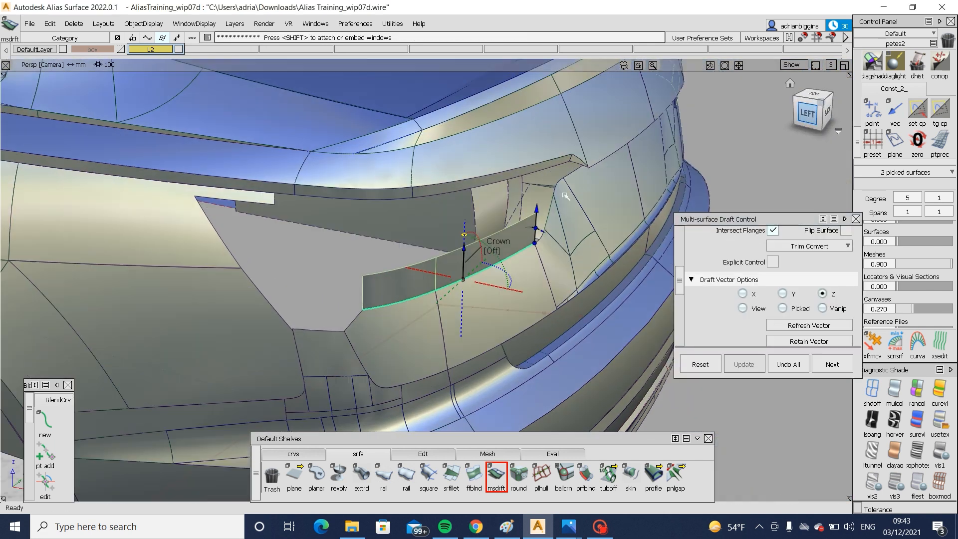
# - In the left view, move the flanges' upper CV row about 19.35 mm rearward and 3.58 mm down, accepting the loss of construction history
pyautogui.press('F6')
pyautogui.keyDown('alt'); pyautogui.keyDown('shift'); pyautogui.moveTo(613, 250); pyautogui.dragTo(611, 208, button='right'); pyautogui.keyUp('shift'); pyautogui.keyUp('alt')
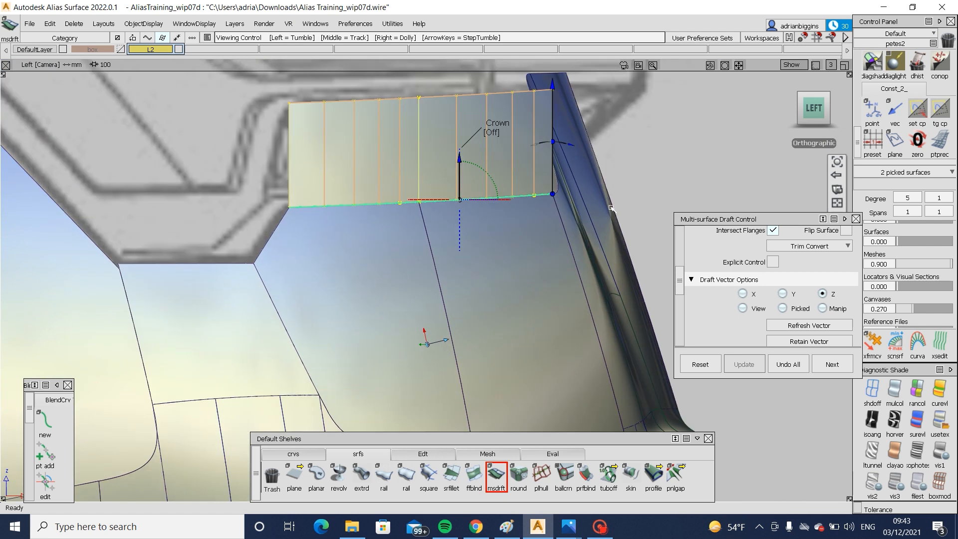
pyautogui.keyDown('alt'); pyautogui.keyDown('shift'); pyautogui.moveTo(527, 252); pyautogui.dragTo(534, 314, button='middle'); pyautogui.keyUp('shift'); pyautogui.keyUp('alt')
pyautogui.keyDown('ctrl'); pyautogui.keyDown('shift'); pyautogui.moveTo(539, 309); pyautogui.dragTo(547, 260); pyautogui.keyUp('shift'); pyautogui.keyUp('ctrl')
pyautogui.keyDown('ctrl'); pyautogui.keyDown('shift'); pyautogui.moveTo(375, 172); pyautogui.dragTo(592, 205); pyautogui.keyUp('shift'); pyautogui.keyUp('ctrl')
pyautogui.keyDown('ctrl'); pyautogui.keyDown('shift'); pyautogui.moveTo(641, 290); pyautogui.dragTo(660, 235, button='right'); pyautogui.keyUp('shift'); pyautogui.keyUp('ctrl')
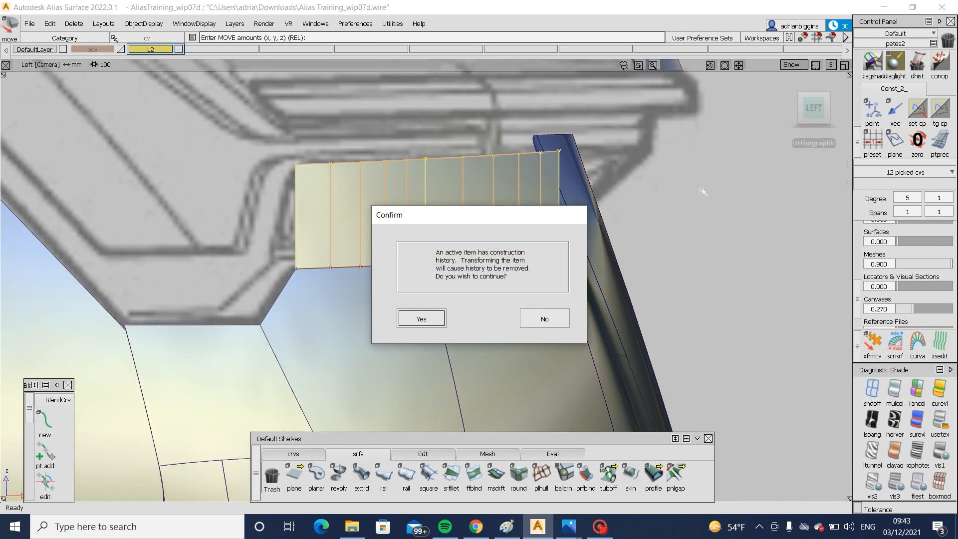
pyautogui.press('Return')
pyautogui.moveTo(703, 191); pyautogui.dragTo(750, 192)
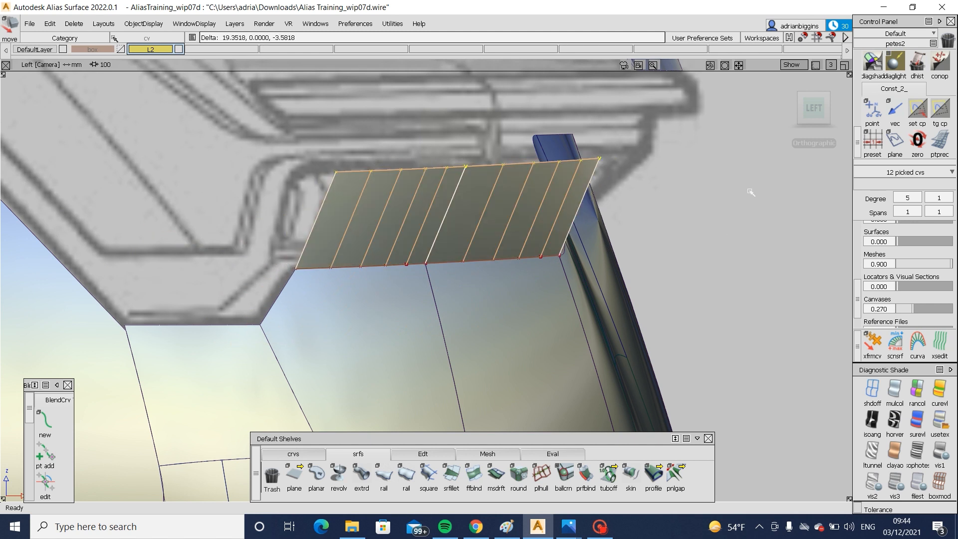
pyautogui.hotkey('ctrl', 'z')
# - Switch to Photos to check the lamp's lower surface in the 2018 Audi A6 Quattro rear photo, and return to Alias
pyautogui.moveTo(568, 527)
pyautogui.click(680, 440)
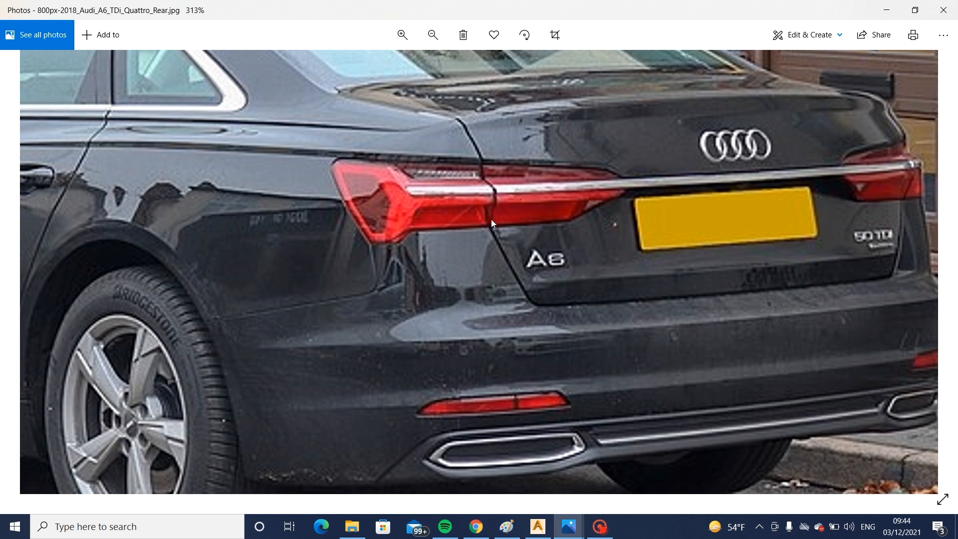
pyautogui.click(537, 526)
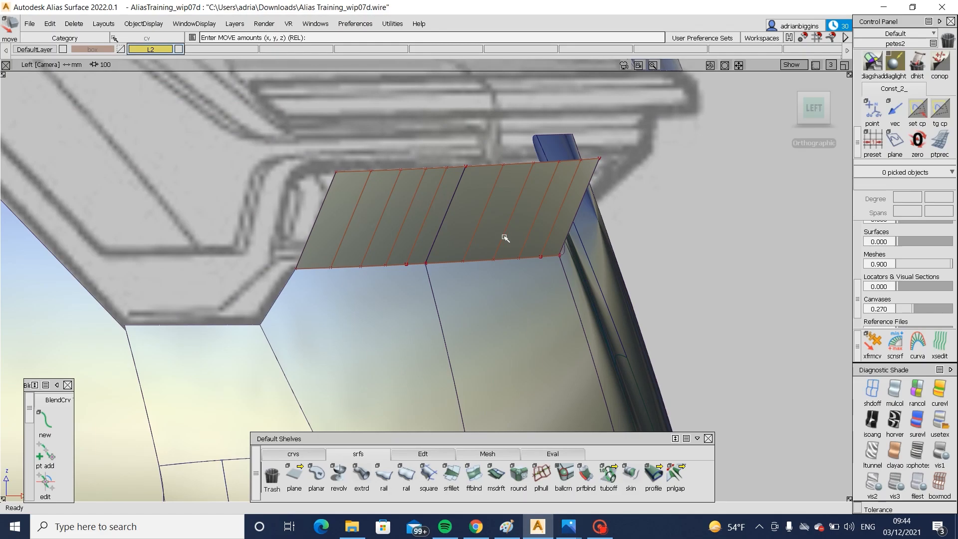
# - Nudge the flanges' upper CV row slightly further rearward and turn off diagnostic shading to reveal the side blueprint
pyautogui.moveTo(243, 129); pyautogui.dragTo(664, 202)
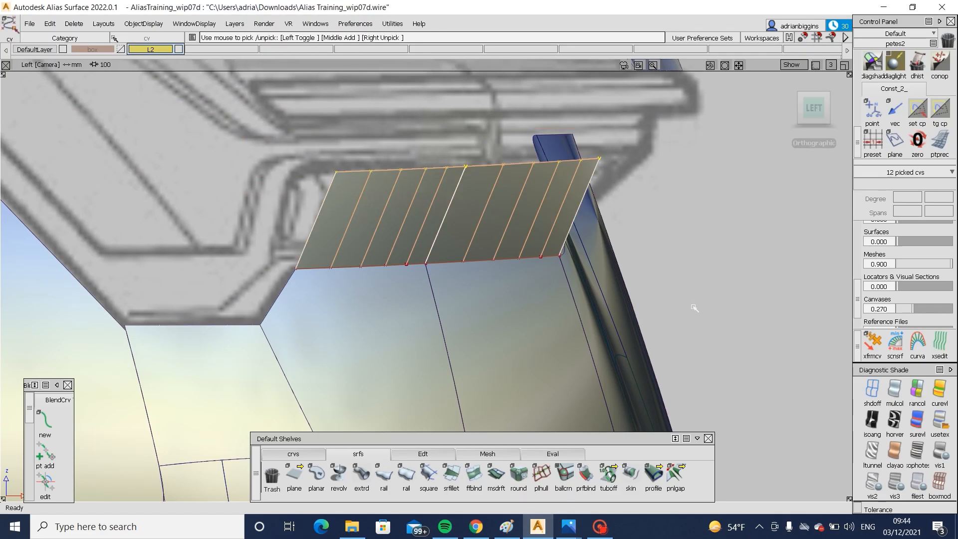
pyautogui.moveTo(696, 233); pyautogui.dragTo(701, 233, button='middle')
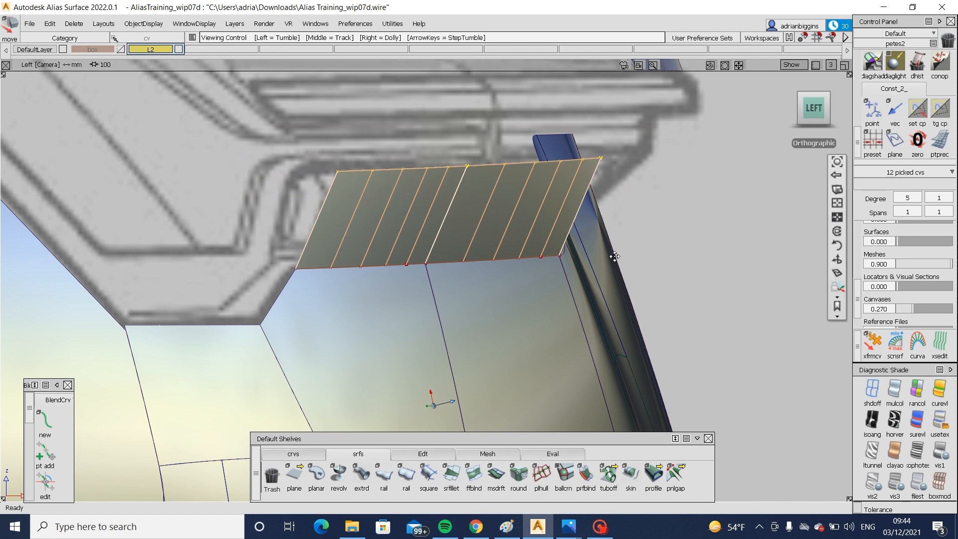
pyautogui.keyDown('alt'); pyautogui.keyDown('shift'); pyautogui.moveTo(613, 256); pyautogui.dragTo(644, 259, button='middle'); pyautogui.keyUp('shift'); pyautogui.keyUp('alt')
pyautogui.hotkey('shift', 'alt')
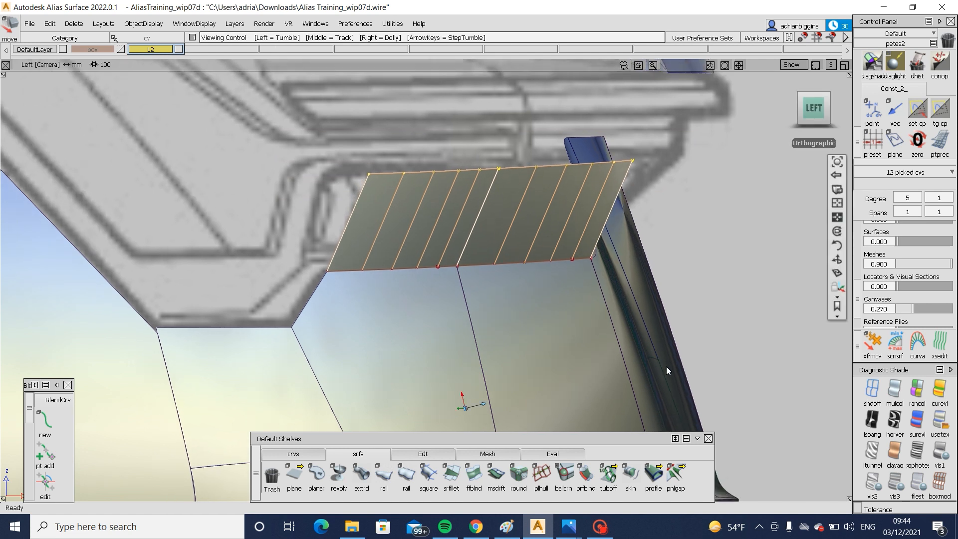
pyautogui.keyDown('ctrl'); pyautogui.keyDown('shift'); pyautogui.moveTo(637, 295); pyautogui.dragTo(616, 254); pyautogui.keyUp('shift'); pyautogui.keyUp('ctrl')
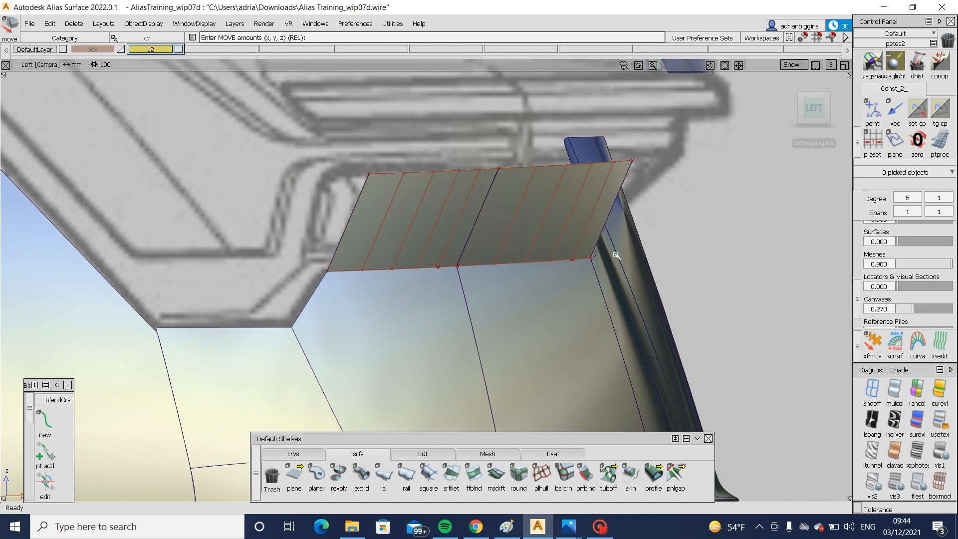
pyautogui.click(874, 389)
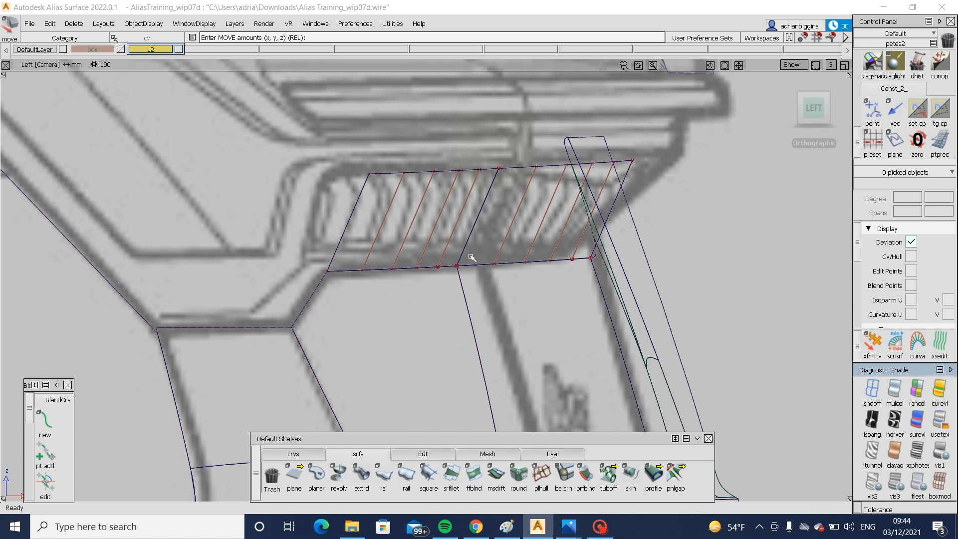
pyautogui.keyDown('alt'); pyautogui.keyDown('shift'); pyautogui.moveTo(686, 208); pyautogui.dragTo(686, 224, button='right'); pyautogui.keyUp('shift'); pyautogui.keyUp('alt')
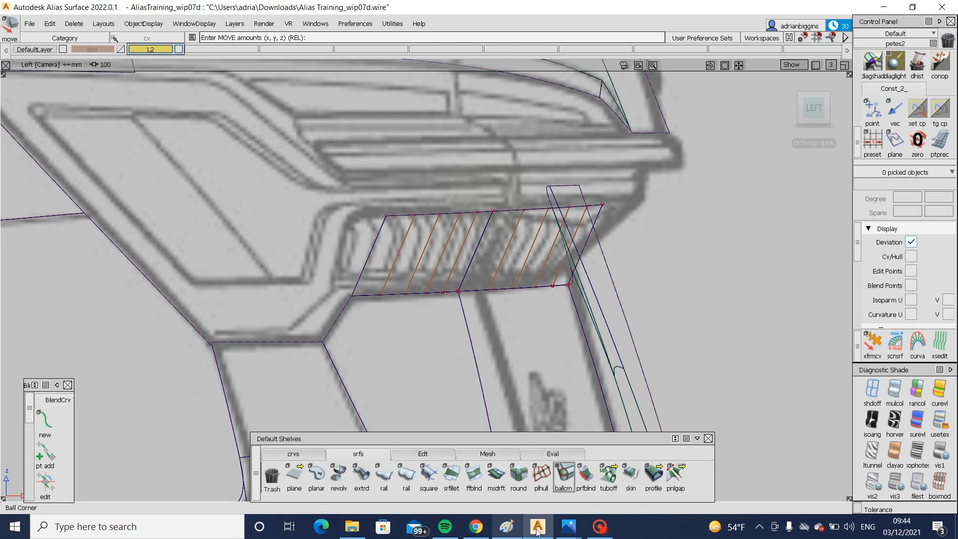
# - Switch to Photos to compare the tail lamp's lower edge in the Quattro rear photo and the 2021 rear-angle photo
pyautogui.moveTo(568, 526)
pyautogui.click(726, 448)
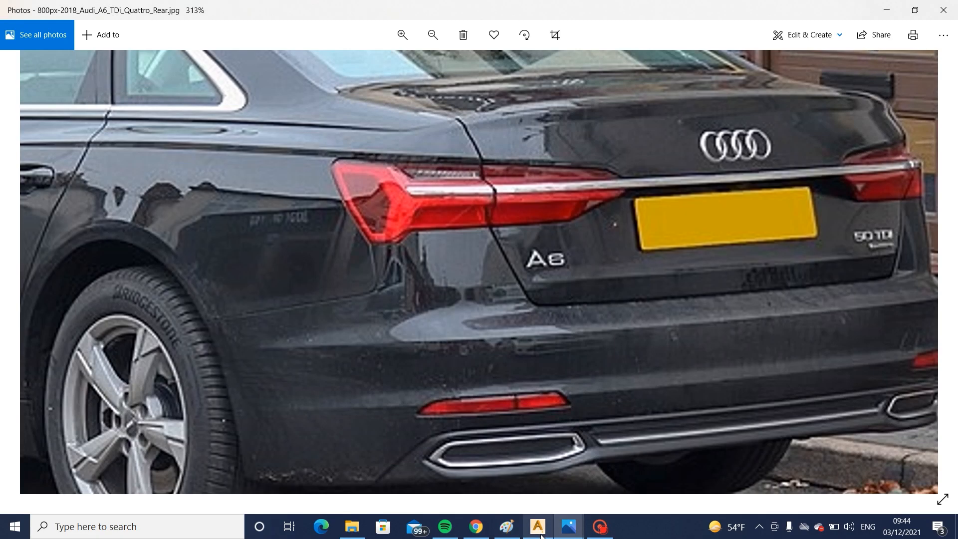
pyautogui.moveTo(568, 526)
pyautogui.click(469, 474)
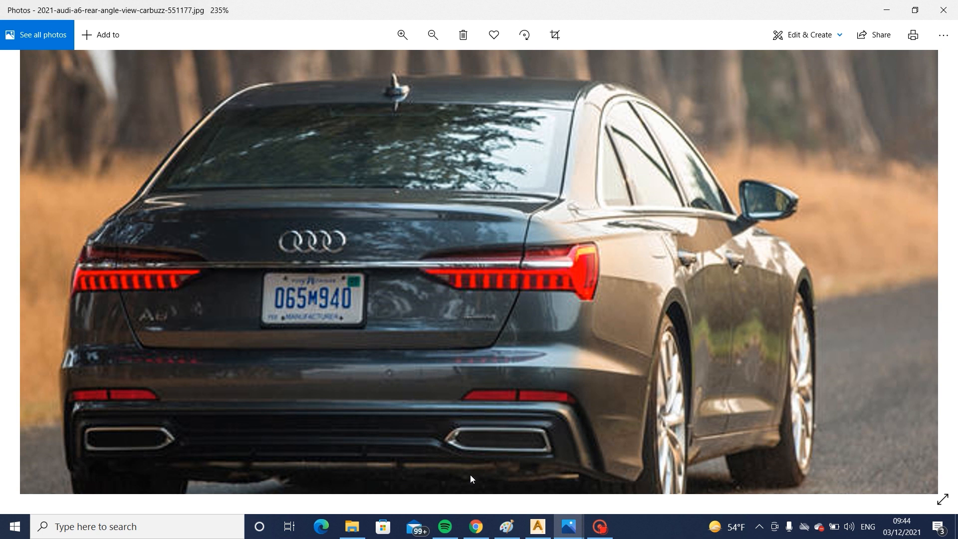
# - Return to Alias, clear the CV selection along the lower lamp flanges' upper edge and switch to the perspective view
pyautogui.moveTo(568, 526)
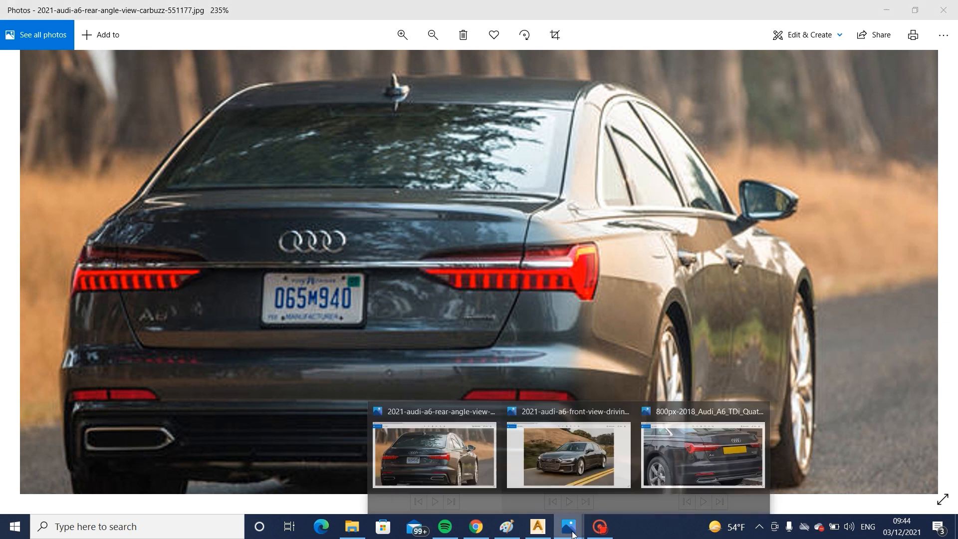
pyautogui.click(537, 526)
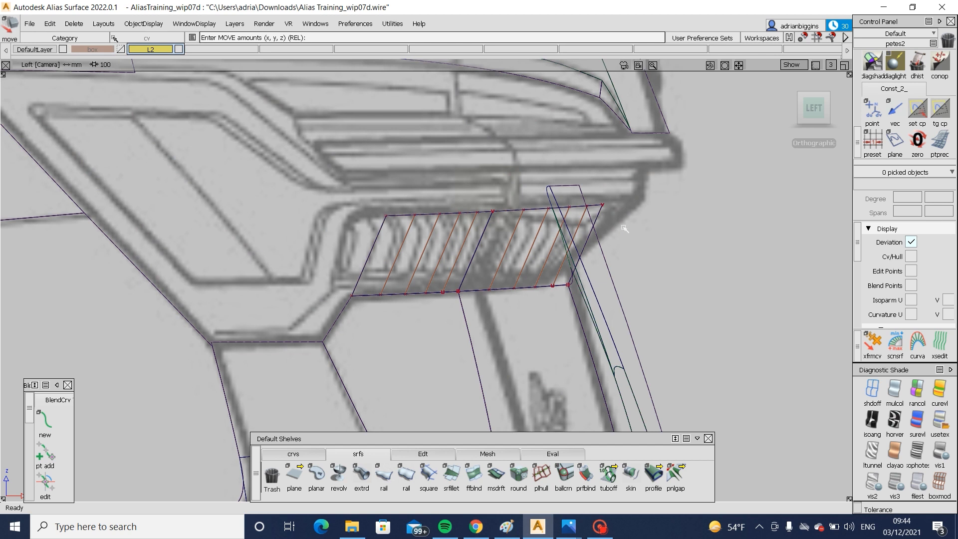
pyautogui.keyDown('ctrl'); pyautogui.keyDown('shift'); pyautogui.moveTo(578, 238); pyautogui.dragTo(539, 238); pyautogui.keyUp('shift'); pyautogui.keyUp('ctrl')
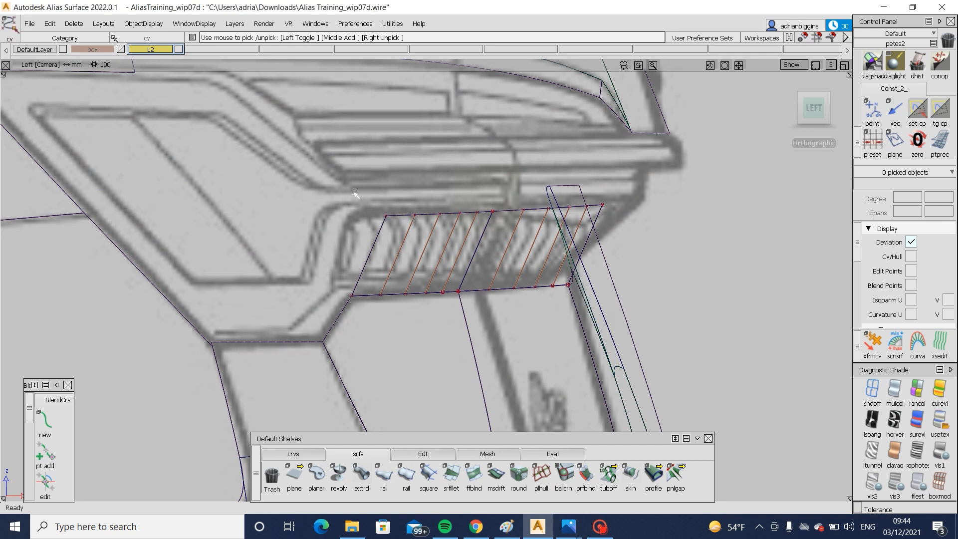
pyautogui.moveTo(328, 191); pyautogui.dragTo(637, 224)
pyautogui.click(727, 195)
pyautogui.press('F8')
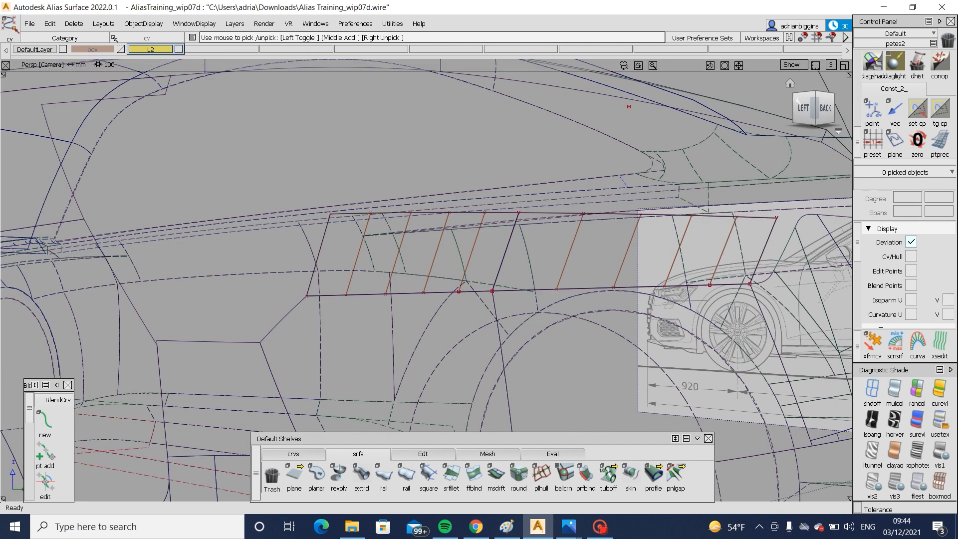
# - In the back view, extend the inboard flange's upper corner non-proportionally by about 90 mm so its end follows the lamp's slanted lower edge
pyautogui.click(821, 107)
pyautogui.keyDown('alt'); pyautogui.keyDown('shift'); pyautogui.moveTo(698, 251); pyautogui.dragTo(561, 288, button='middle'); pyautogui.keyUp('shift'); pyautogui.keyUp('alt')
pyautogui.keyDown('alt'); pyautogui.keyDown('shift'); pyautogui.moveTo(561, 288); pyautogui.dragTo(458, 293, button='right'); pyautogui.keyUp('shift'); pyautogui.keyUp('alt')
pyautogui.keyDown('alt'); pyautogui.keyDown('shift'); pyautogui.moveTo(457, 293); pyautogui.dragTo(578, 332, button='middle'); pyautogui.keyUp('shift'); pyautogui.keyUp('alt')
pyautogui.keyDown('alt'); pyautogui.keyDown('shift'); pyautogui.moveTo(579, 332); pyautogui.dragTo(611, 330, button='right'); pyautogui.keyUp('shift'); pyautogui.keyUp('alt')
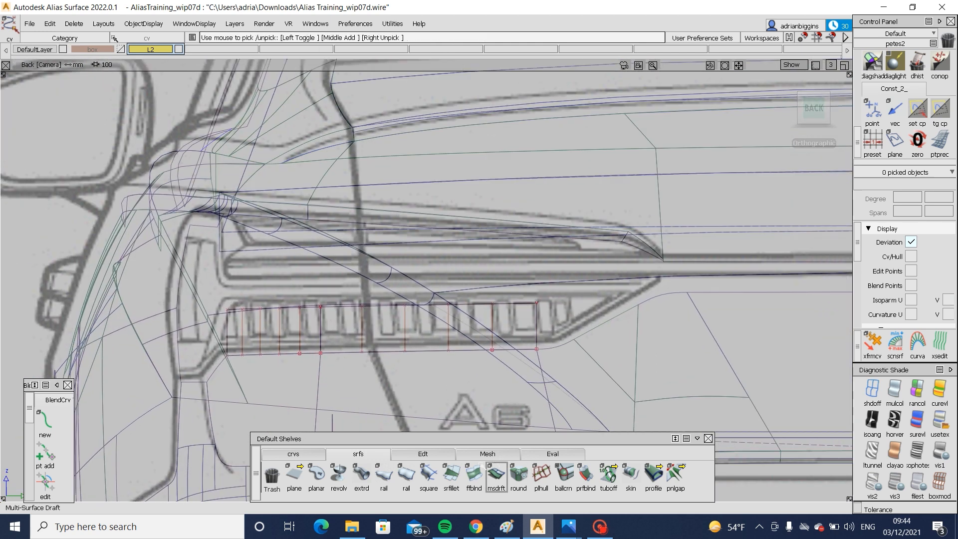
pyautogui.click(423, 454)
pyautogui.click(608, 473)
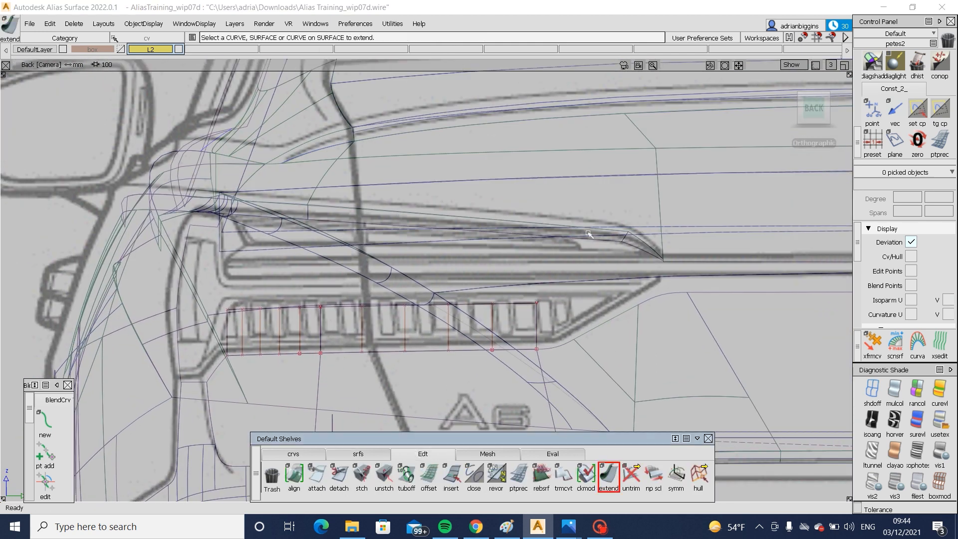
pyautogui.click(536, 320)
pyautogui.moveTo(537, 320); pyautogui.dragTo(716, 314)
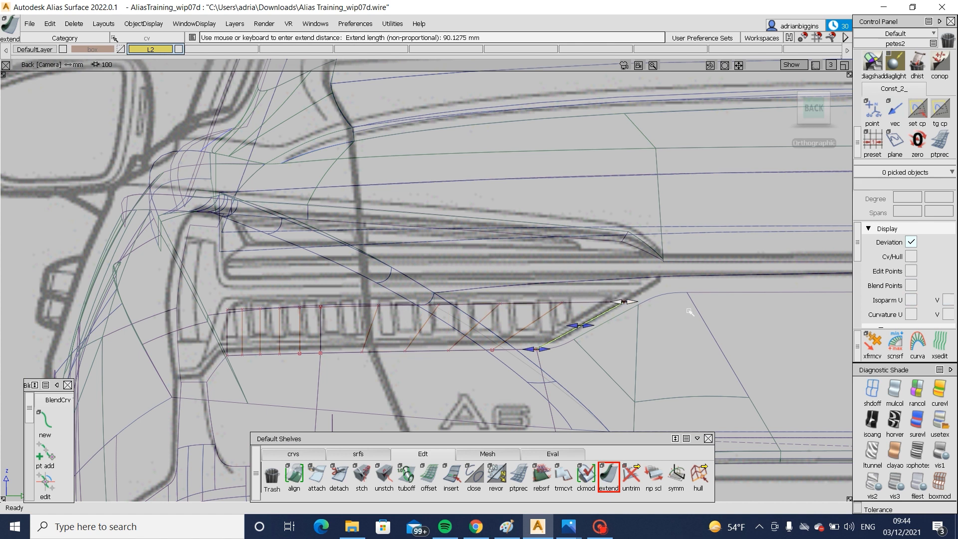
pyautogui.click(632, 300)
pyautogui.moveTo(631, 300); pyautogui.dragTo(818, 364)
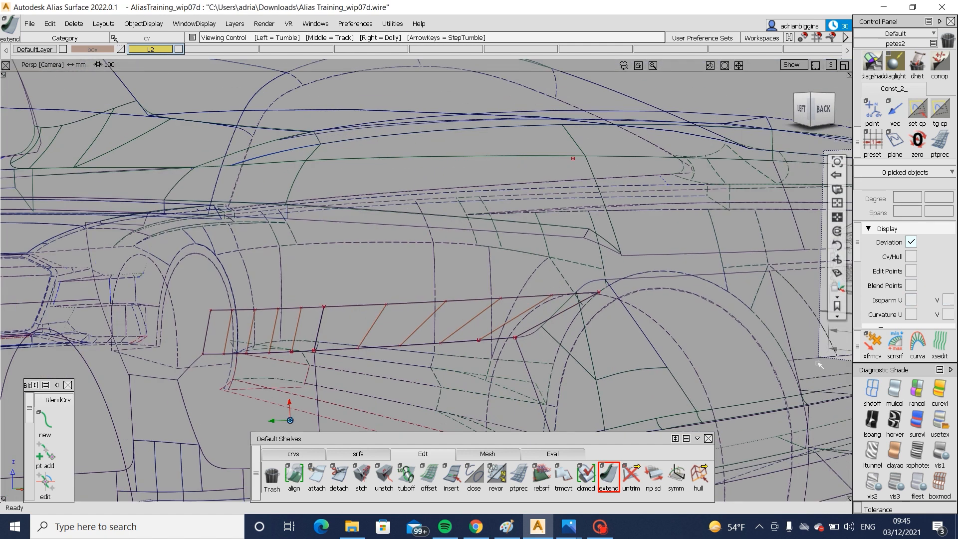
# - Turn on diagnostic shading, hide the lower flanges' CVs and inspect the extended flange from the left and all around the tail lamp opening
pyautogui.click(939, 421)
pyautogui.click(801, 109)
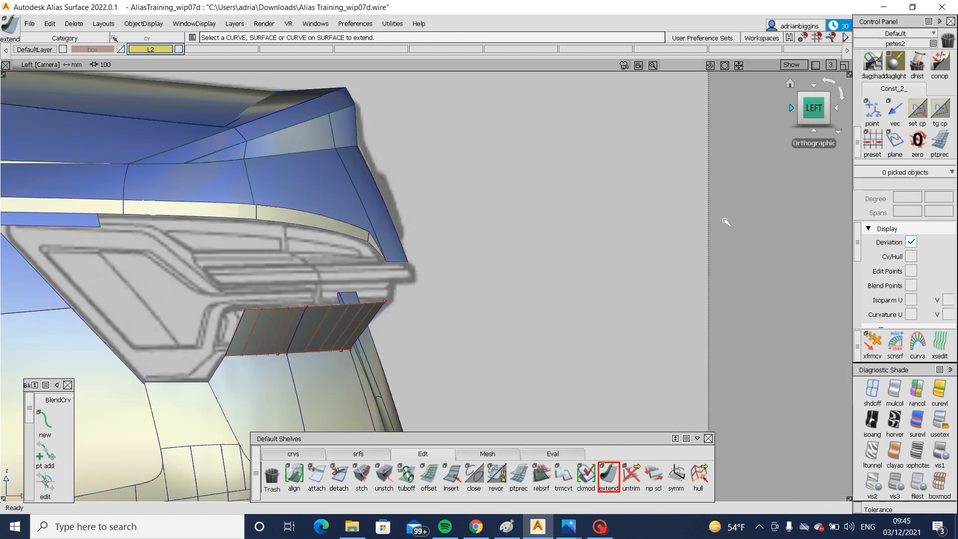
pyautogui.keyDown('alt'); pyautogui.keyDown('shift'); pyautogui.moveTo(686, 235); pyautogui.dragTo(701, 248, button='right'); pyautogui.keyUp('shift'); pyautogui.keyUp('alt')
pyautogui.keyDown('alt'); pyautogui.keyDown('shift'); pyautogui.moveTo(482, 287); pyautogui.dragTo(604, 284, button='middle'); pyautogui.keyUp('shift'); pyautogui.keyUp('alt')
pyautogui.keyDown('ctrl'); pyautogui.keyDown('shift'); pyautogui.moveTo(458, 298); pyautogui.dragTo(521, 297); pyautogui.keyUp('shift'); pyautogui.keyUp('ctrl')
pyautogui.moveTo(337, 269); pyautogui.dragTo(567, 310)
pyautogui.keyDown('ctrl'); pyautogui.keyDown('shift'); pyautogui.moveTo(572, 289); pyautogui.dragTo(569, 300, button='middle'); pyautogui.keyUp('shift'); pyautogui.keyUp('ctrl')
pyautogui.moveTo(569, 299); pyautogui.dragTo(574, 245)
pyautogui.keyDown('alt'); pyautogui.keyDown('shift'); pyautogui.moveTo(581, 244); pyautogui.dragTo(482, 267); pyautogui.keyUp('shift'); pyautogui.keyUp('alt')
pyautogui.keyDown('alt'); pyautogui.keyDown('shift'); pyautogui.moveTo(705, 289); pyautogui.dragTo(513, 259); pyautogui.keyUp('shift'); pyautogui.keyUp('alt')
pyautogui.keyDown('ctrl'); pyautogui.keyDown('shift'); pyautogui.moveTo(777, 329); pyautogui.dragTo(657, 259); pyautogui.keyUp('shift'); pyautogui.keyUp('ctrl')
pyautogui.keyDown('alt'); pyautogui.keyDown('shift'); pyautogui.moveTo(653, 279); pyautogui.dragTo(449, 299); pyautogui.keyUp('shift'); pyautogui.keyUp('alt')
pyautogui.keyDown('alt'); pyautogui.keyDown('shift'); pyautogui.moveTo(449, 299); pyautogui.dragTo(577, 304, button='right'); pyautogui.keyUp('shift'); pyautogui.keyUp('alt')
pyautogui.keyDown('alt'); pyautogui.keyDown('shift'); pyautogui.moveTo(577, 303); pyautogui.dragTo(683, 309); pyautogui.keyUp('shift'); pyautogui.keyUp('alt')
pyautogui.keyDown('alt'); pyautogui.keyDown('shift'); pyautogui.moveTo(684, 310); pyautogui.dragTo(594, 320, button='right'); pyautogui.keyUp('shift'); pyautogui.keyUp('alt')
pyautogui.keyDown('alt'); pyautogui.keyDown('shift'); pyautogui.moveTo(594, 319); pyautogui.dragTo(491, 325); pyautogui.keyUp('shift'); pyautogui.keyUp('alt')
pyautogui.moveTo(491, 324)
pyautogui.keyDown('alt'); pyautogui.keyDown('shift'); pyautogui.mouseDown(button='right')
pyautogui.moveTo(587, 325)
pyautogui.moveTo(483, 323)
pyautogui.mouseUp(button='right'); pyautogui.keyUp('shift'); pyautogui.keyUp('alt')
pyautogui.keyDown('alt'); pyautogui.keyDown('shift'); pyautogui.moveTo(484, 324); pyautogui.dragTo(573, 309); pyautogui.keyUp('shift'); pyautogui.keyUp('alt')
pyautogui.keyDown('alt'); pyautogui.keyDown('shift'); pyautogui.moveTo(508, 259); pyautogui.dragTo(594, 261, button='right'); pyautogui.keyUp('shift'); pyautogui.keyUp('alt')
pyautogui.keyDown('alt'); pyautogui.keyDown('shift'); pyautogui.moveTo(499, 250); pyautogui.dragTo(643, 316, button='middle'); pyautogui.keyUp('shift'); pyautogui.keyUp('alt')
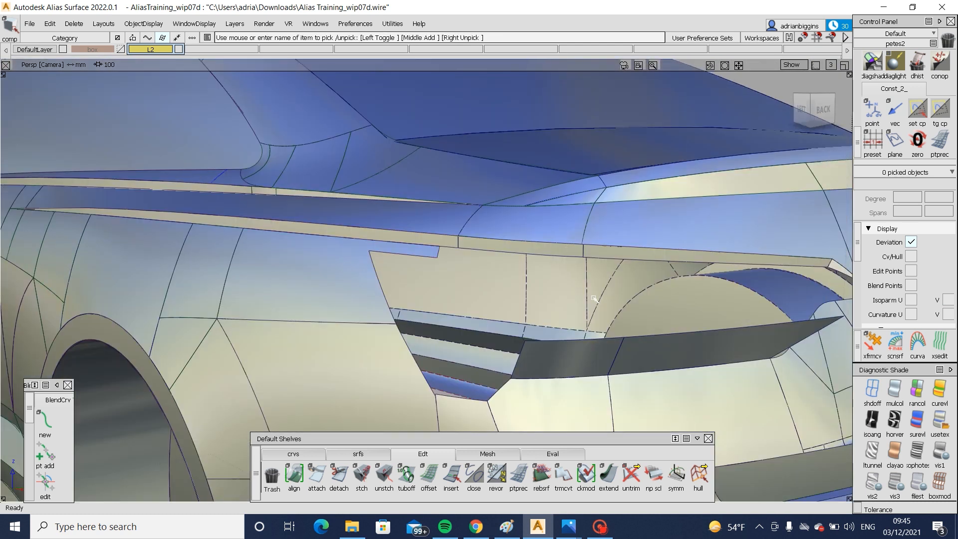
# - Switch to Photos to check the tail lamp's upper area in the 2018 Audi A6 Quattro rear photo, and return to Alias
pyautogui.keyDown('alt'); pyautogui.keyDown('shift'); pyautogui.moveTo(594, 298); pyautogui.dragTo(699, 340); pyautogui.keyUp('shift'); pyautogui.keyUp('alt')
pyautogui.click(569, 528)
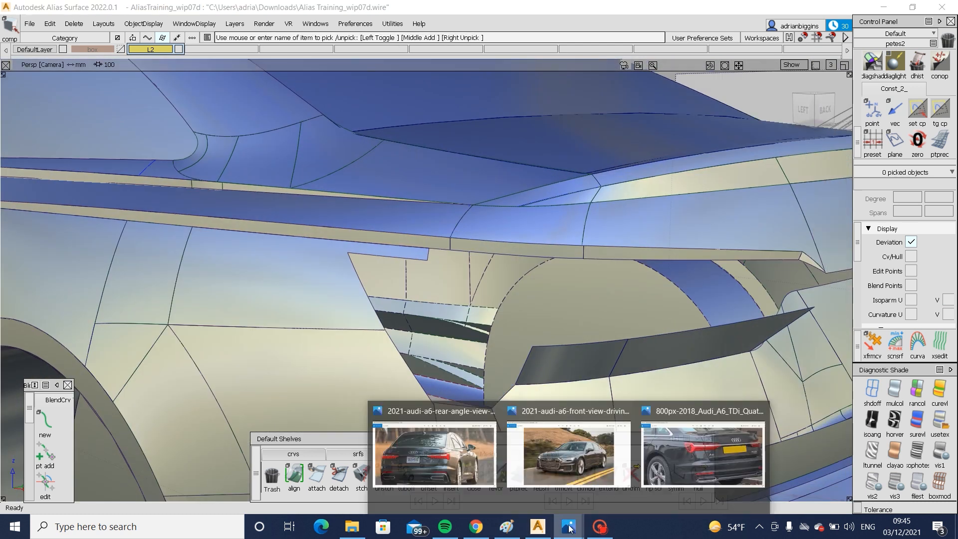
pyautogui.click(686, 443)
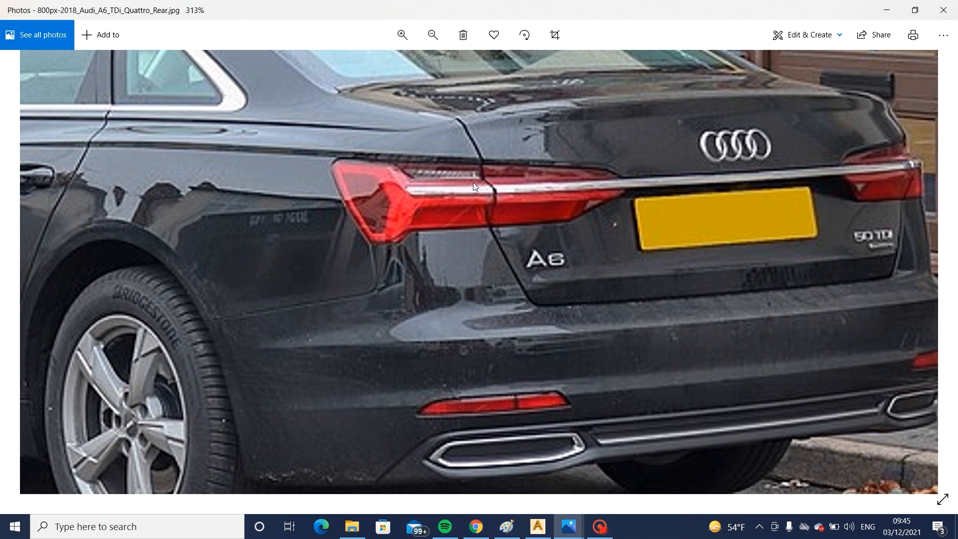
pyautogui.click(538, 526)
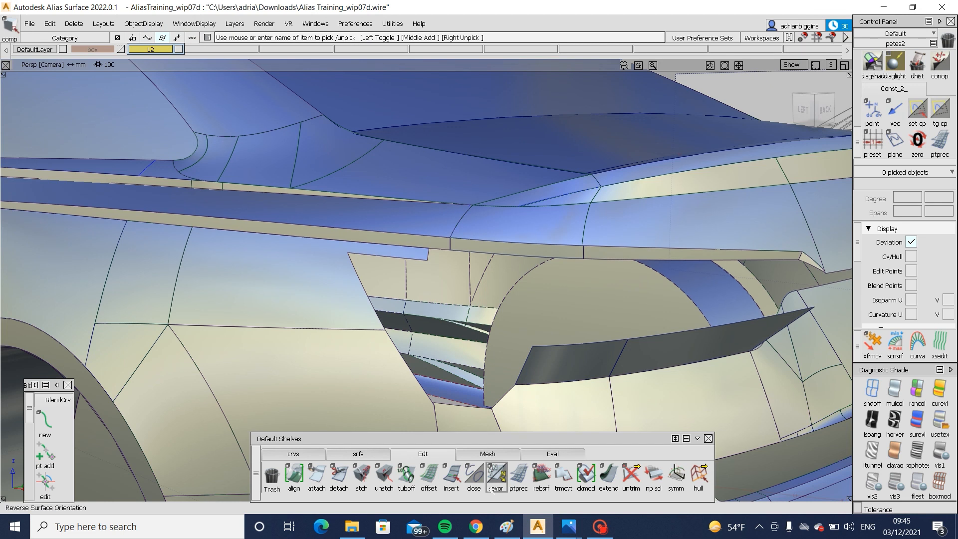
# - Create a multi-surface draft 50 mm long at a 0 draft angle from the edge above the lamp opening, with the surface flipped downward
pyautogui.click(358, 453)
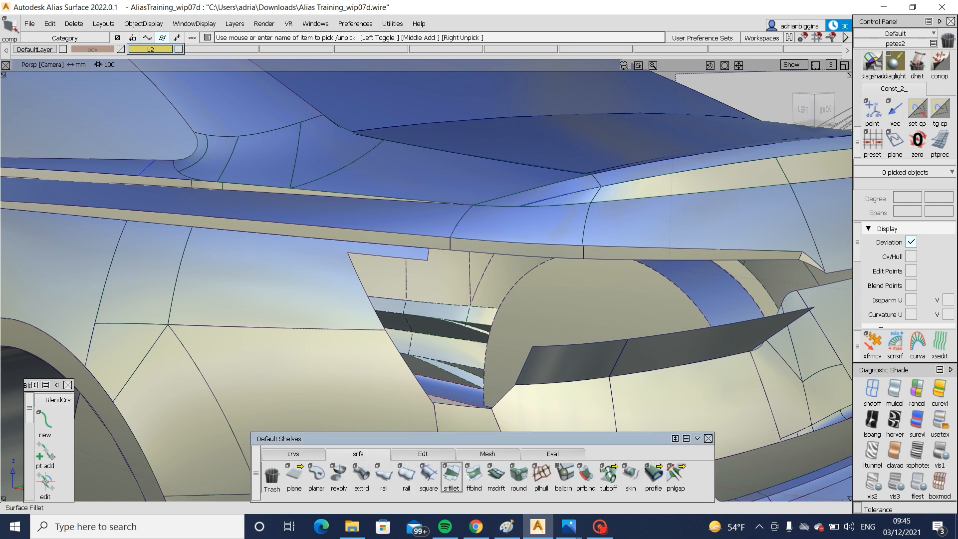
pyautogui.click(495, 476)
pyautogui.keyDown('alt'); pyautogui.keyDown('shift'); pyautogui.moveTo(588, 314); pyautogui.dragTo(549, 261); pyautogui.keyUp('shift'); pyautogui.keyUp('alt')
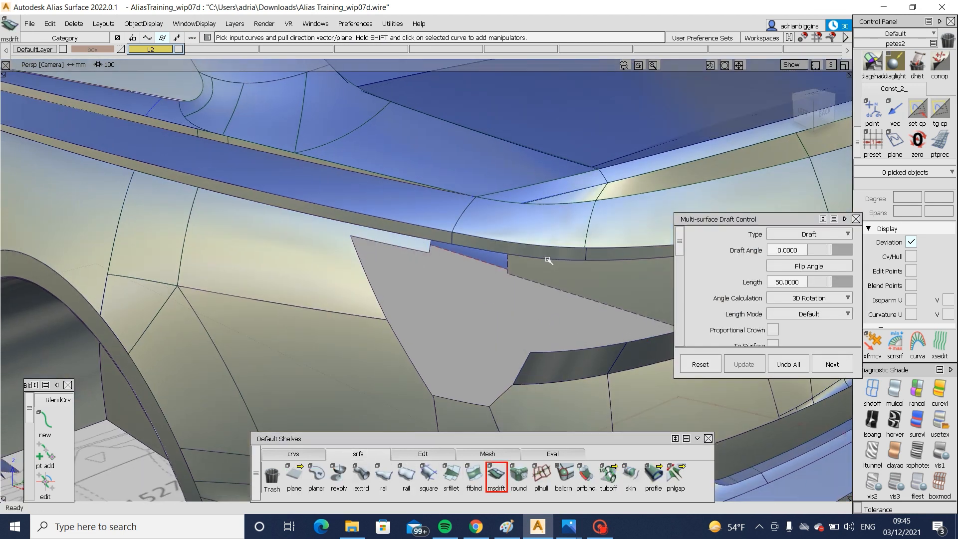
pyautogui.click(549, 259)
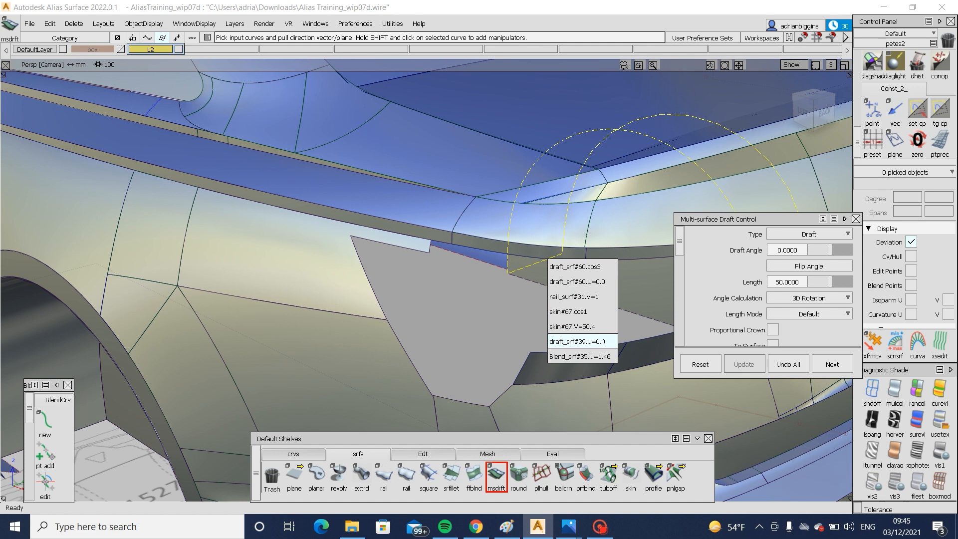
pyautogui.click(607, 337)
pyautogui.click(617, 261)
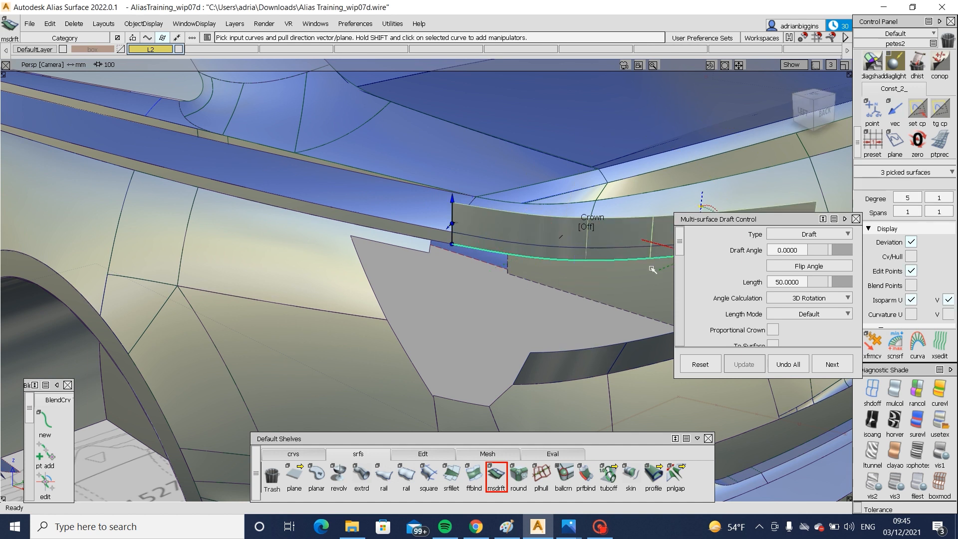
pyautogui.keyDown('alt'); pyautogui.keyDown('shift'); pyautogui.moveTo(652, 270); pyautogui.dragTo(469, 292, button='middle'); pyautogui.keyUp('shift'); pyautogui.keyUp('alt')
pyautogui.scroll(-3, 827, 319)
pyautogui.click(845, 331)
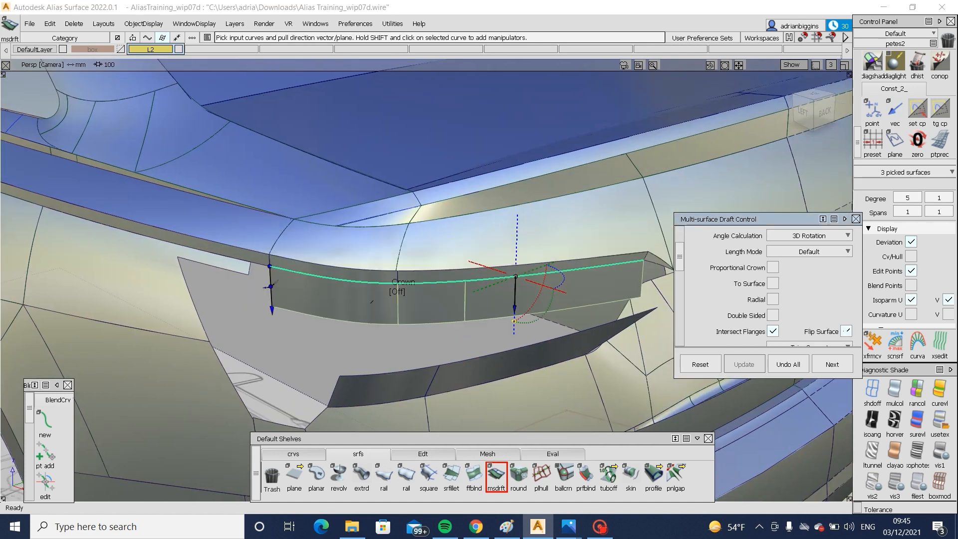
# - In the back view, extend the draft surface's inboard end by about 46 mm, accepting the loss of construction history
pyautogui.keyDown('alt'); pyautogui.keyDown('shift'); pyautogui.moveTo(648, 294); pyautogui.dragTo(618, 284); pyautogui.keyUp('shift'); pyautogui.keyUp('alt')
pyautogui.keyDown('alt'); pyautogui.keyDown('shift'); pyautogui.moveTo(701, 200); pyautogui.dragTo(772, 120); pyautogui.keyUp('shift'); pyautogui.keyUp('alt')
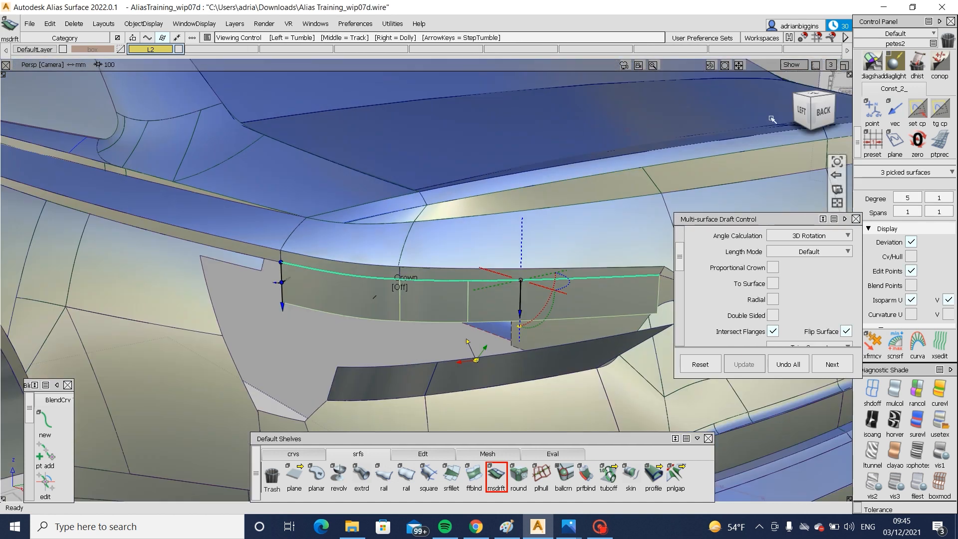
pyautogui.click(818, 110)
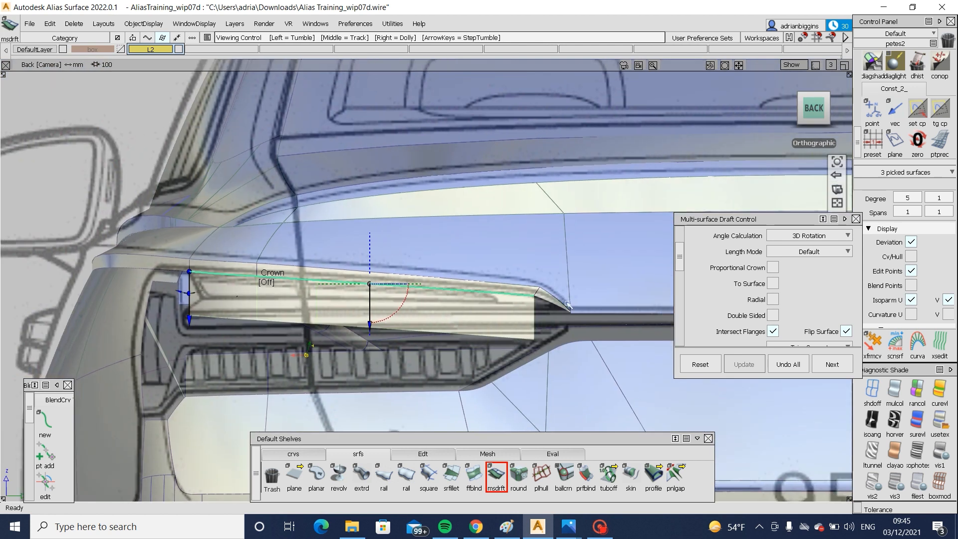
pyautogui.keyDown('alt'); pyautogui.keyDown('shift'); pyautogui.moveTo(566, 303); pyautogui.dragTo(600, 316, button='right'); pyautogui.keyUp('shift'); pyautogui.keyUp('alt')
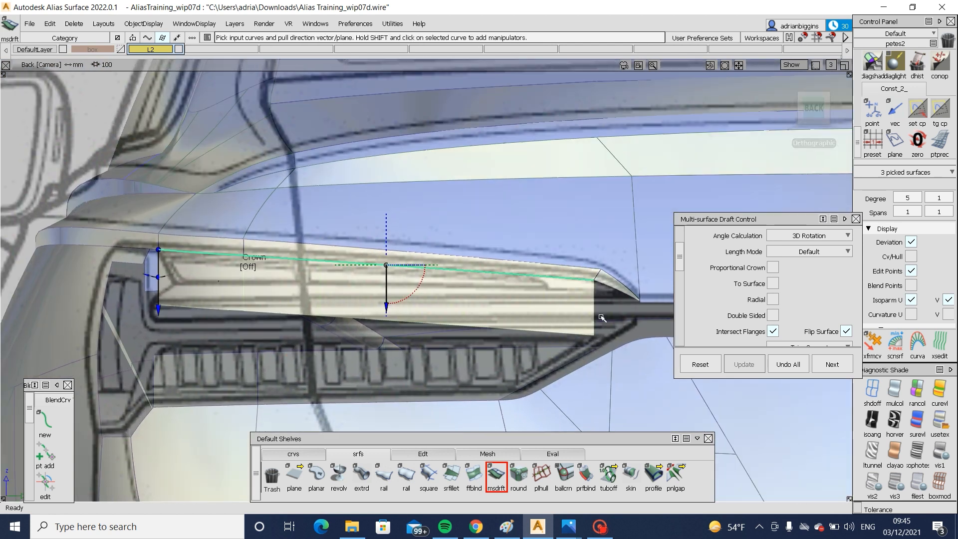
pyautogui.keyDown('ctrl'); pyautogui.keyDown('shift'); pyautogui.moveTo(600, 316); pyautogui.dragTo(693, 317); pyautogui.keyUp('shift'); pyautogui.keyUp('ctrl')
pyautogui.click(422, 454)
pyautogui.press('Return')
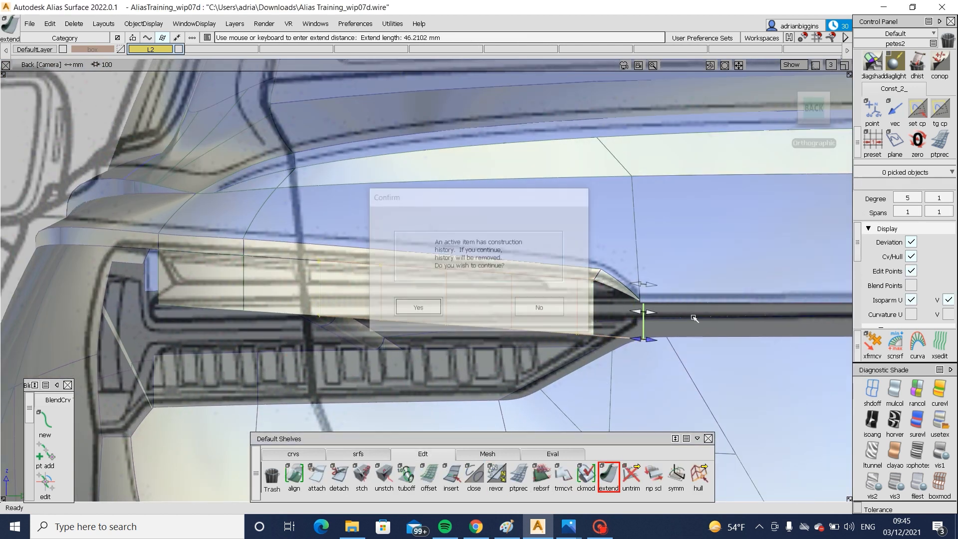
# - Compare the draft surface with the side blueprint unshaded, extend its inboard end further past the lamp tip, and restore diagnostic shading
pyautogui.keyDown('alt'); pyautogui.keyDown('shift'); pyautogui.click(837, 269); pyautogui.keyUp('shift'); pyautogui.keyUp('alt')
pyautogui.click(809, 111)
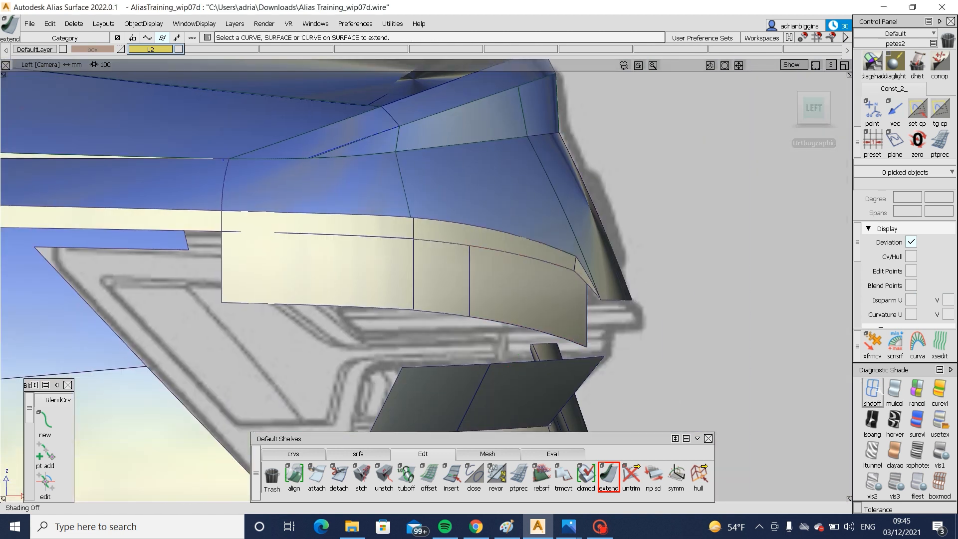
pyautogui.click(877, 389)
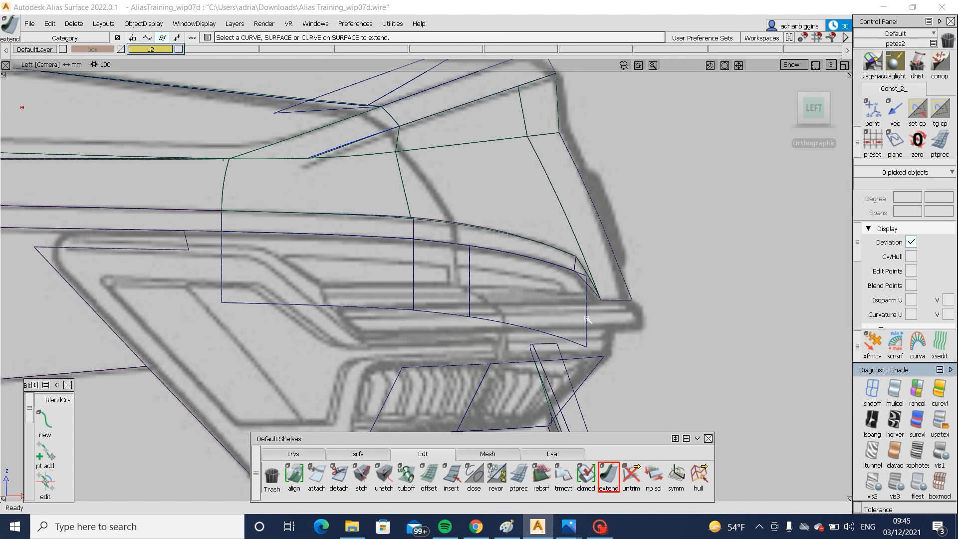
pyautogui.moveTo(587, 318); pyautogui.dragTo(723, 352)
pyautogui.moveTo(618, 371)
pyautogui.keyDown('alt'); pyautogui.keyDown('shift'); pyautogui.mouseDown()
pyautogui.moveTo(570, 377)
pyautogui.moveTo(802, 348)
pyautogui.mouseUp(); pyautogui.keyUp('shift'); pyautogui.keyUp('alt')
pyautogui.click(760, 364)
pyautogui.click(940, 421)
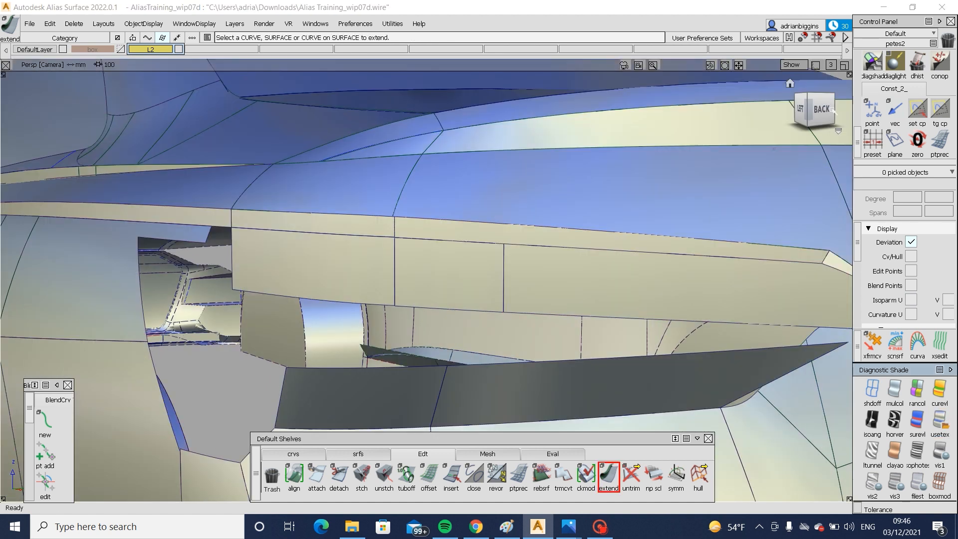
# - Display the extended draft surface's CVs and inspect its inboard end from the back and in perspective
pyautogui.click(828, 111)
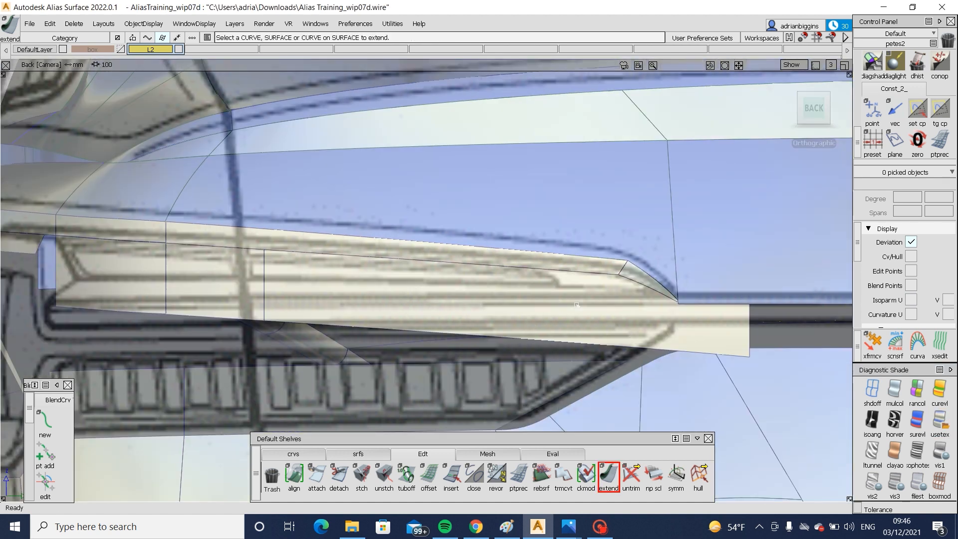
pyautogui.keyDown('alt'); pyautogui.keyDown('shift'); pyautogui.moveTo(397, 302); pyautogui.dragTo(795, 312); pyautogui.keyUp('shift'); pyautogui.keyUp('alt')
pyautogui.keyDown('alt'); pyautogui.keyDown('shift'); pyautogui.moveTo(463, 299); pyautogui.dragTo(498, 275); pyautogui.keyUp('shift'); pyautogui.keyUp('alt')
pyautogui.click(387, 276)
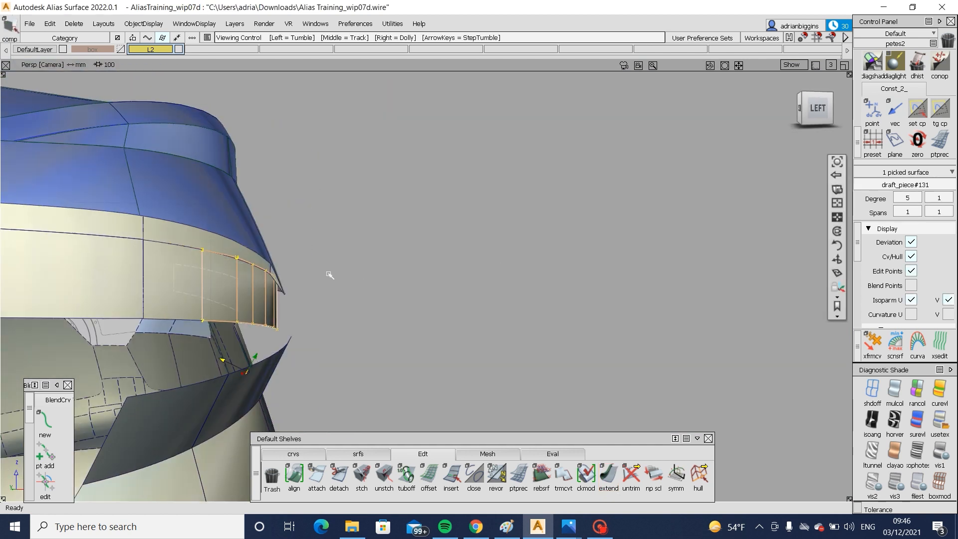
pyautogui.keyDown('alt'); pyautogui.keyDown('shift'); pyautogui.moveTo(329, 274); pyautogui.dragTo(392, 322); pyautogui.keyUp('shift'); pyautogui.keyUp('alt')
pyautogui.keyDown('alt'); pyautogui.keyDown('shift'); pyautogui.moveTo(391, 322); pyautogui.dragTo(405, 331, button='right'); pyautogui.keyUp('shift'); pyautogui.keyUp('alt')
pyautogui.keyDown('alt'); pyautogui.keyDown('shift'); pyautogui.moveTo(405, 331); pyautogui.dragTo(320, 310); pyautogui.keyUp('shift'); pyautogui.keyUp('alt')
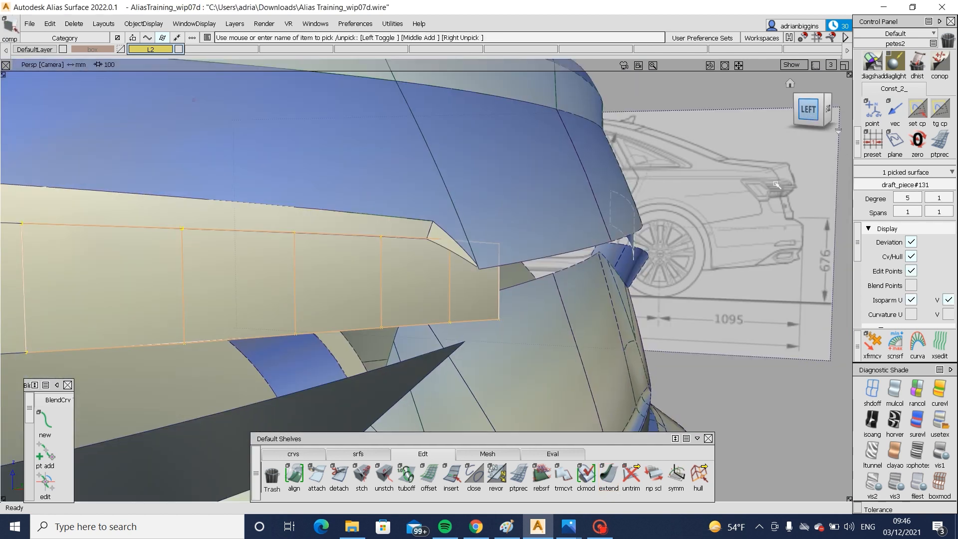
pyautogui.keyDown('alt'); pyautogui.keyDown('shift'); pyautogui.moveTo(776, 185); pyautogui.dragTo(445, 297); pyautogui.keyUp('shift'); pyautogui.keyUp('alt')
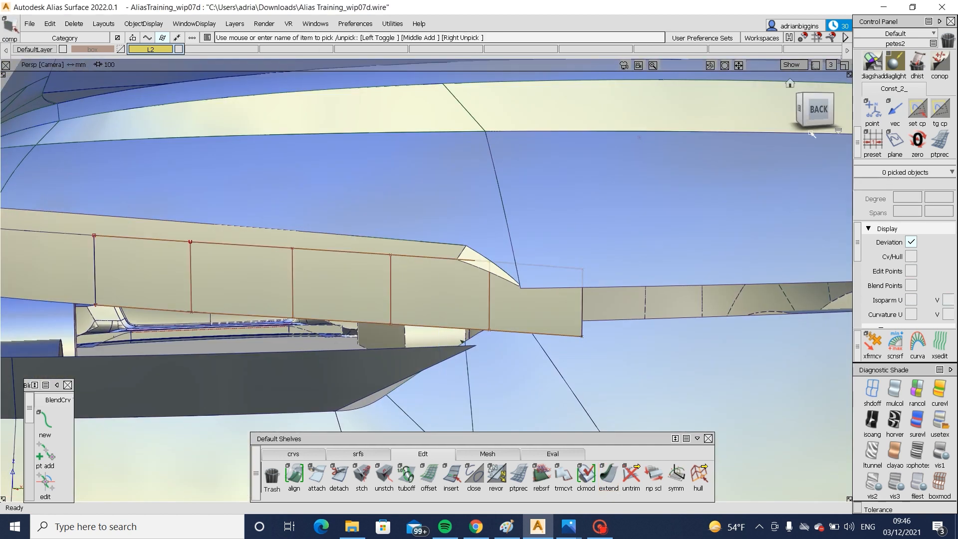
# - In the back view, draw a straight horizontal edit-point curve from the upper lamp edge's inboard corner outboard across the draft surface
pyautogui.click(817, 110)
pyautogui.click(293, 453)
pyautogui.click(317, 475)
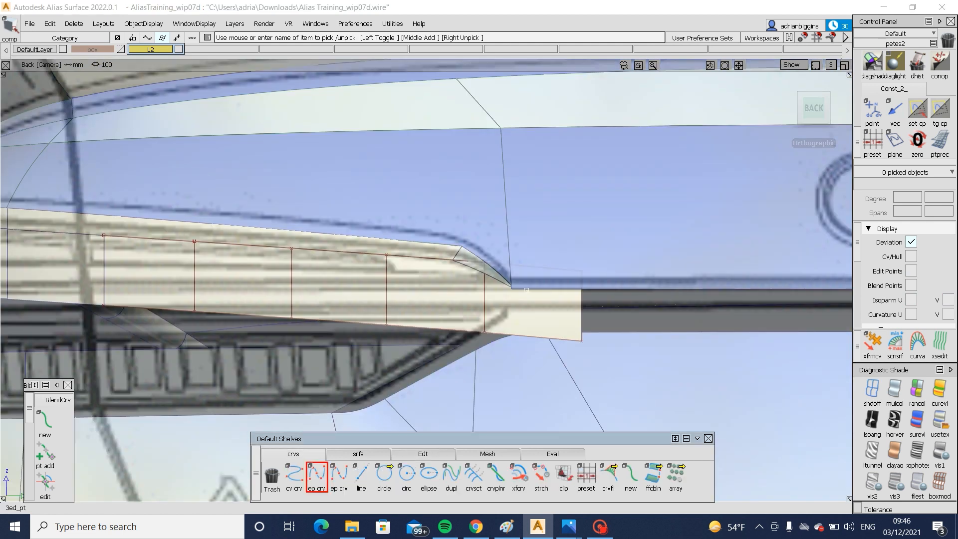
pyautogui.keyDown('ctrl'); pyautogui.keyDown('alt'); pyautogui.moveTo(542, 286); pyautogui.dragTo(488, 292); pyautogui.keyUp('alt'); pyautogui.keyUp('ctrl')
pyautogui.keyDown('alt'); pyautogui.keyDown('shift'); pyautogui.moveTo(323, 319); pyautogui.dragTo(570, 321, button='middle'); pyautogui.keyUp('shift'); pyautogui.keyUp('alt')
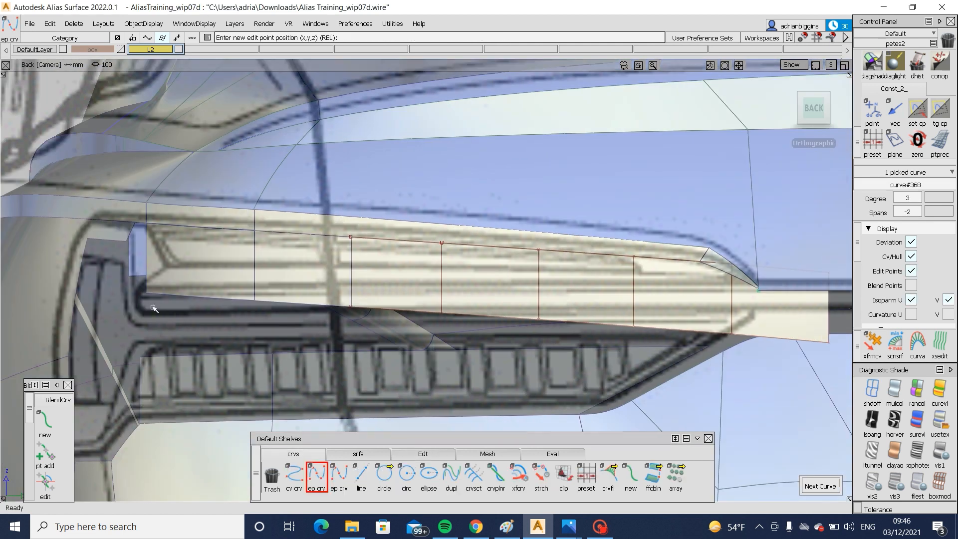
pyautogui.keyDown('ctrl'); pyautogui.keyDown('shift'); pyautogui.moveTo(549, 346); pyautogui.dragTo(558, 281); pyautogui.keyUp('shift'); pyautogui.keyUp('ctrl')
# - Project the horizontal curve onto the extended draft surface in the back view
pyautogui.keyDown('ctrl'); pyautogui.keyDown('shift'); pyautogui.moveTo(559, 236); pyautogui.dragTo(504, 288); pyautogui.keyUp('shift'); pyautogui.keyUp('ctrl')
pyautogui.click(499, 316)
pyautogui.keyDown('ctrl'); pyautogui.keyDown('shift'); pyautogui.moveTo(469, 304); pyautogui.dragTo(414, 297, button='middle'); pyautogui.keyUp('shift'); pyautogui.keyUp('ctrl')
pyautogui.click(385, 293)
pyautogui.press('space')
# - Try to trim the extended draft surface along the projected horizontal line
pyautogui.keyDown('ctrl'); pyautogui.keyDown('shift'); pyautogui.moveTo(567, 229); pyautogui.dragTo(508, 273, button='middle'); pyautogui.keyUp('shift'); pyautogui.keyUp('ctrl')
pyautogui.click(509, 273)
pyautogui.press('space')
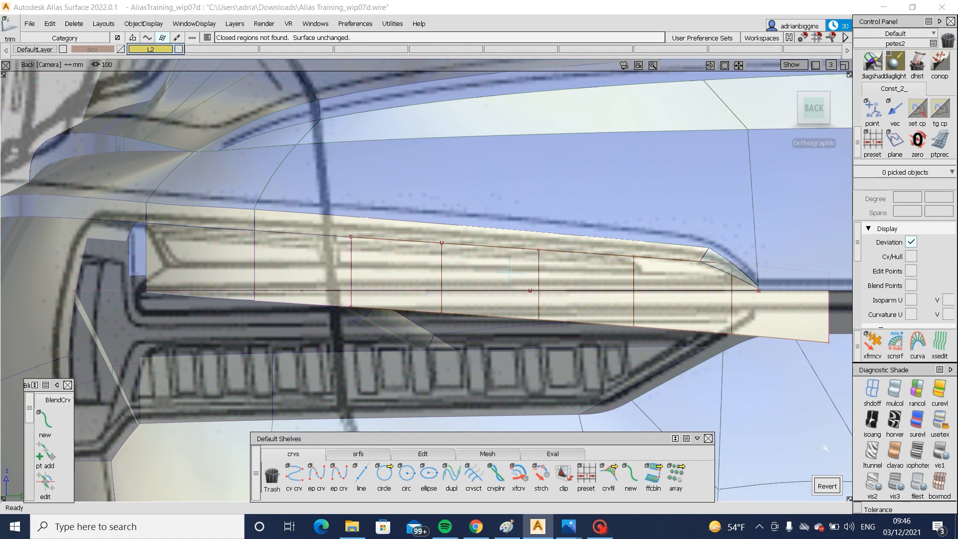
pyautogui.click(831, 489)
pyautogui.click(727, 485)
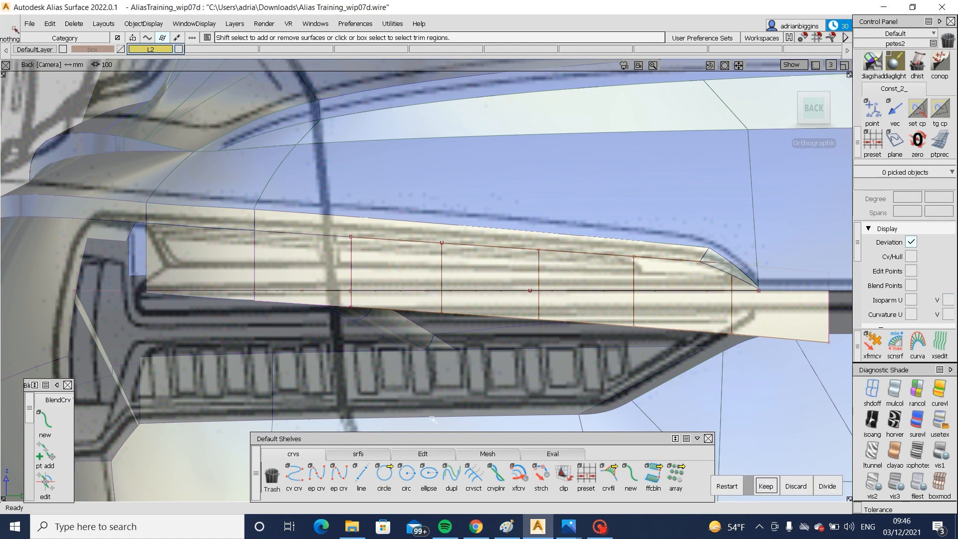
# - Draw a vertical edit-point curve upward from the upper lamp edge's inboard corner and project it onto the extended draft surface
pyautogui.click(318, 475)
pyautogui.click(758, 289)
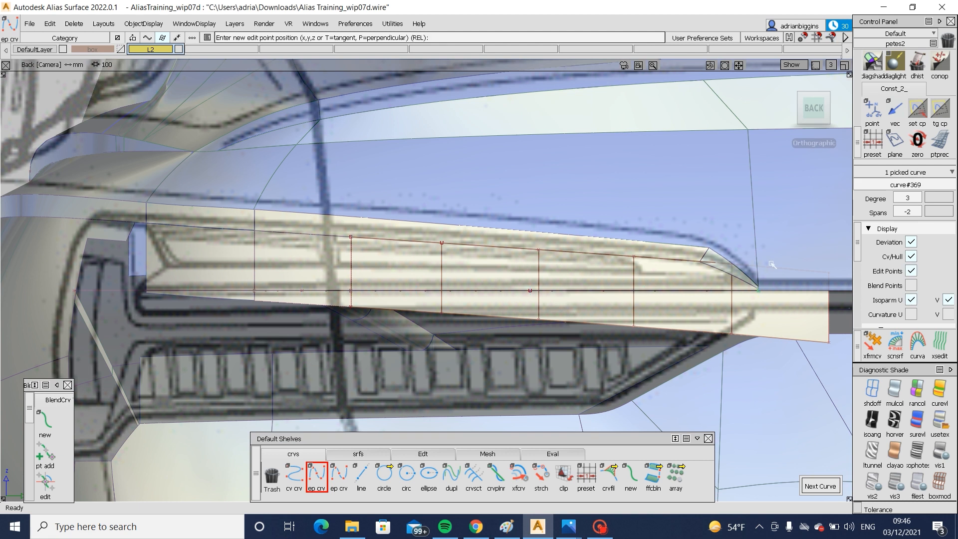
pyautogui.keyDown('ctrl'); pyautogui.keyDown('shift'); pyautogui.moveTo(785, 319); pyautogui.dragTo(787, 275); pyautogui.keyUp('shift'); pyautogui.keyUp('ctrl')
pyautogui.keyDown('ctrl'); pyautogui.keyDown('shift'); pyautogui.moveTo(766, 279); pyautogui.dragTo(766, 304, button='right'); pyautogui.keyUp('shift'); pyautogui.keyUp('ctrl')
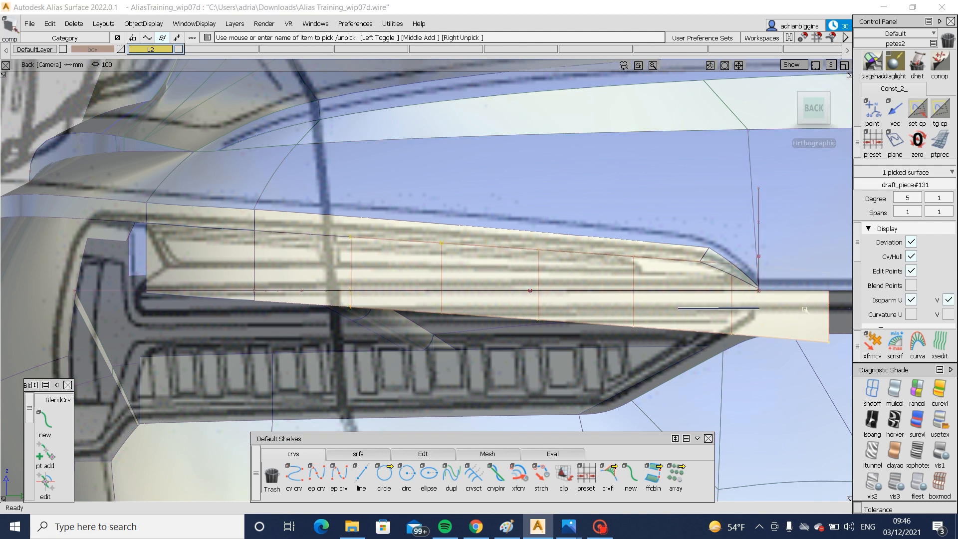
pyautogui.click(758, 240)
pyautogui.press('space')
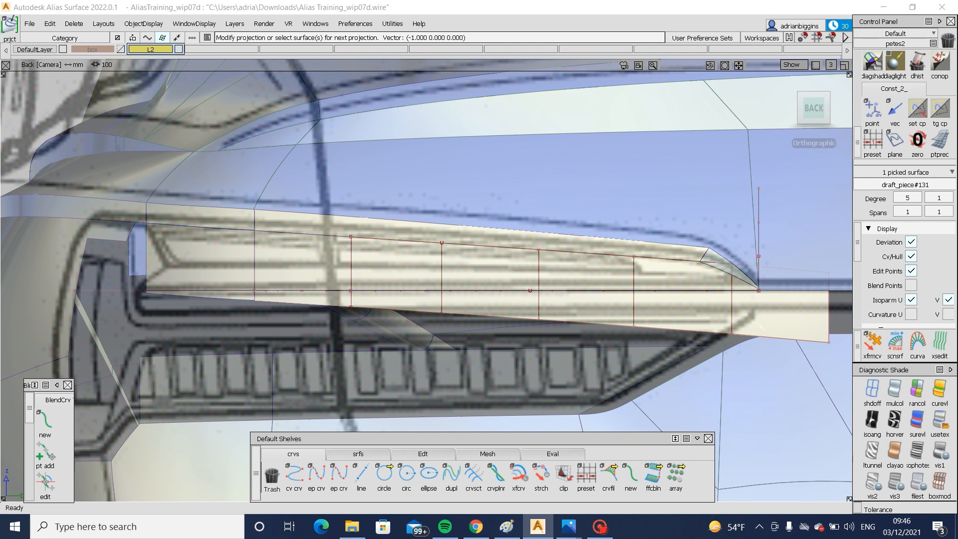
# - Trim the inboard and middle draft surfaces along the projected horizontal line, keeping the portions above it
pyautogui.keyDown('ctrl'); pyautogui.keyDown('shift'); pyautogui.moveTo(798, 261); pyautogui.dragTo(765, 255, button='right'); pyautogui.keyUp('shift'); pyautogui.keyUp('ctrl')
pyautogui.click(672, 276)
pyautogui.press('space')
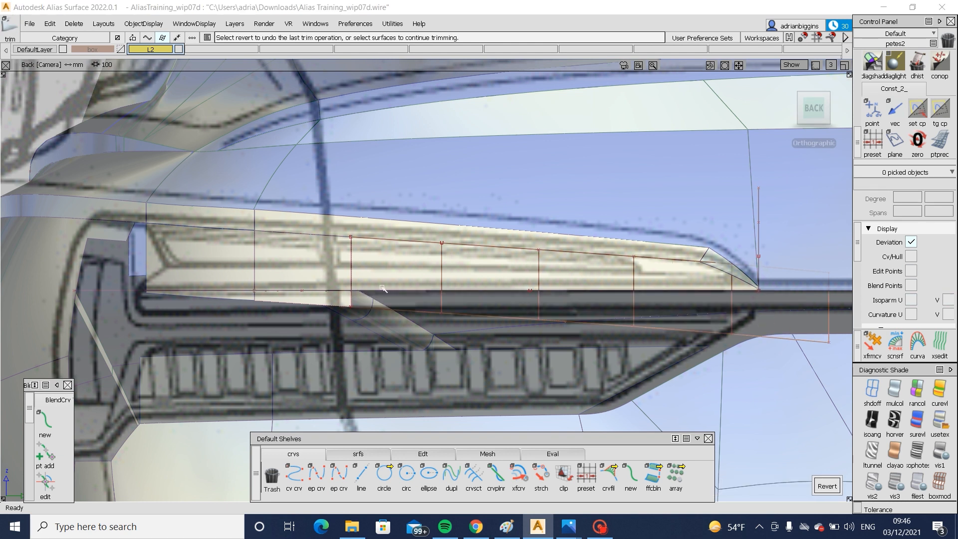
pyautogui.click(305, 275)
pyautogui.press('space')
pyautogui.click(213, 274)
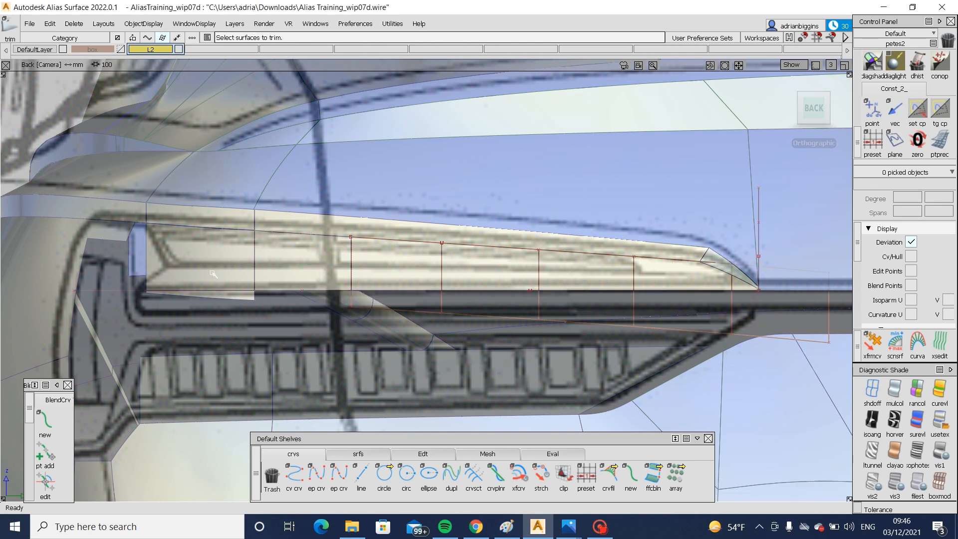
# - Project the horizontal curve onto the outboard draft surface and trim away the portion below it
pyautogui.keyDown('ctrl'); pyautogui.keyDown('shift'); pyautogui.moveTo(213, 274); pyautogui.dragTo(218, 265, button='right'); pyautogui.keyUp('shift'); pyautogui.keyUp('ctrl')
pyautogui.click(210, 278)
pyautogui.press('space')
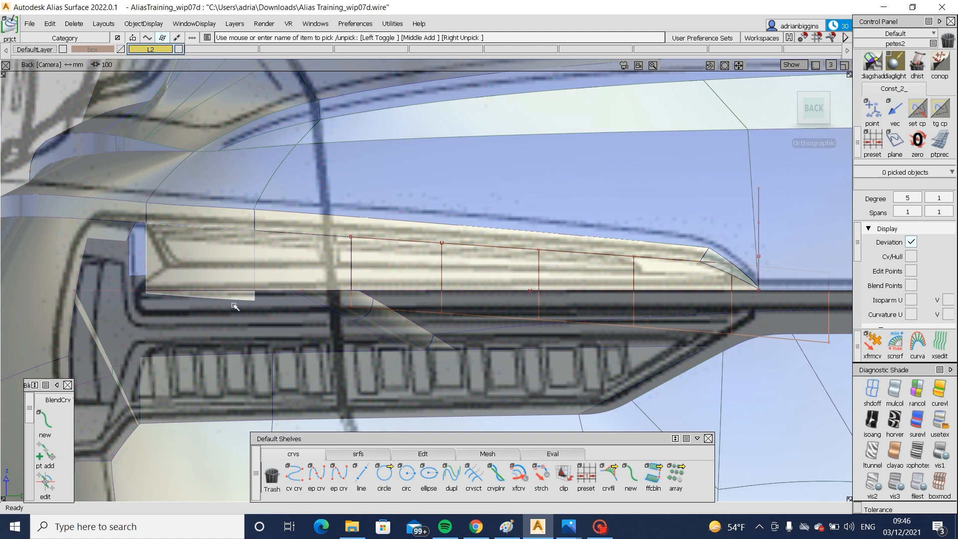
pyautogui.click(233, 292)
pyautogui.press('space')
pyautogui.keyDown('ctrl'); pyautogui.keyDown('shift'); pyautogui.moveTo(199, 205); pyautogui.dragTo(199, 232, button='right'); pyautogui.keyUp('shift'); pyautogui.keyUp('ctrl')
pyautogui.click(199, 275)
pyautogui.press('space')
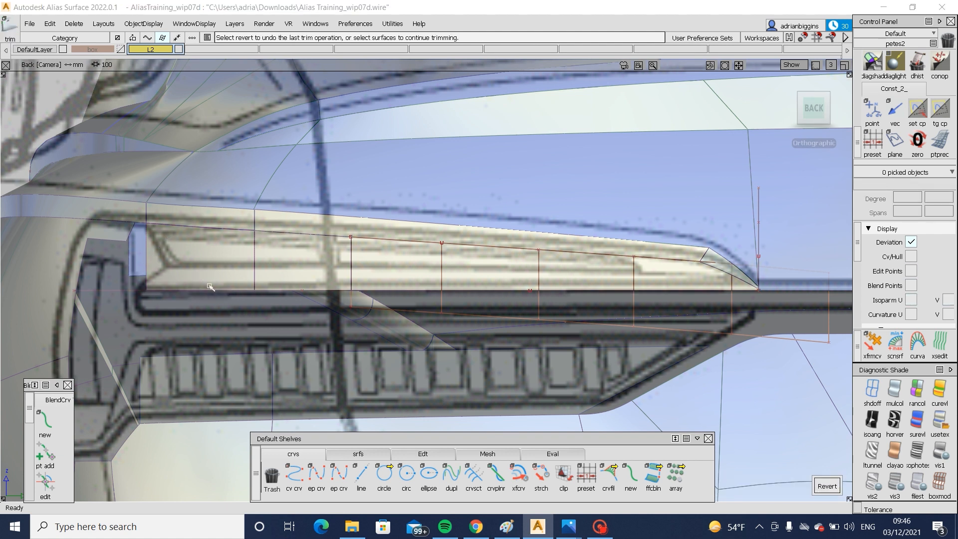
# - Try to move the end hull of the inboard draft surface rearward in the left view
pyautogui.keyDown('alt'); pyautogui.keyDown('shift'); pyautogui.moveTo(236, 265); pyautogui.dragTo(392, 280); pyautogui.keyUp('shift'); pyautogui.keyUp('alt')
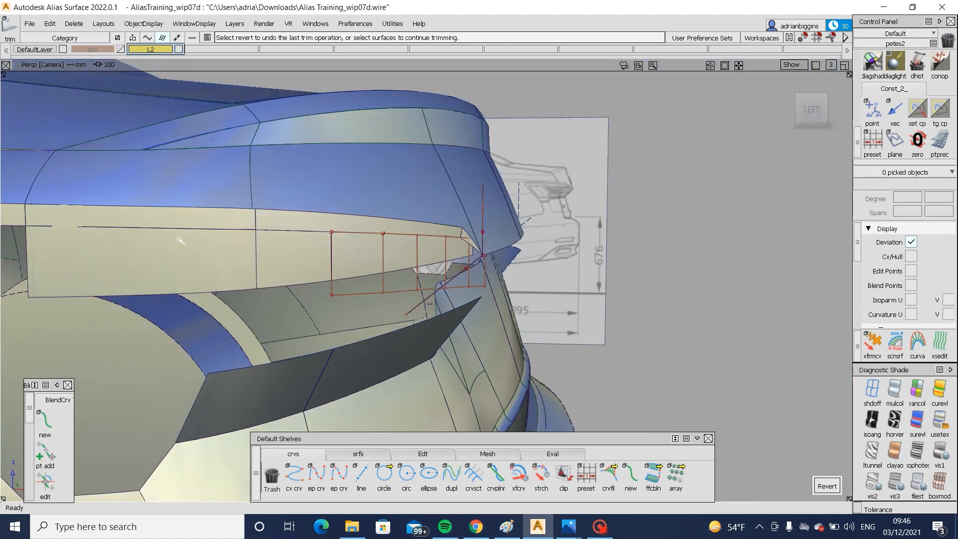
pyautogui.keyDown('ctrl'); pyautogui.keyDown('shift'); pyautogui.moveTo(180, 239); pyautogui.dragTo(181, 220); pyautogui.keyUp('shift'); pyautogui.keyUp('ctrl')
pyautogui.moveTo(212, 252); pyautogui.dragTo(389, 319)
pyautogui.keyDown('alt'); pyautogui.keyDown('shift'); pyautogui.moveTo(374, 250); pyautogui.dragTo(428, 239); pyautogui.keyUp('shift'); pyautogui.keyUp('alt')
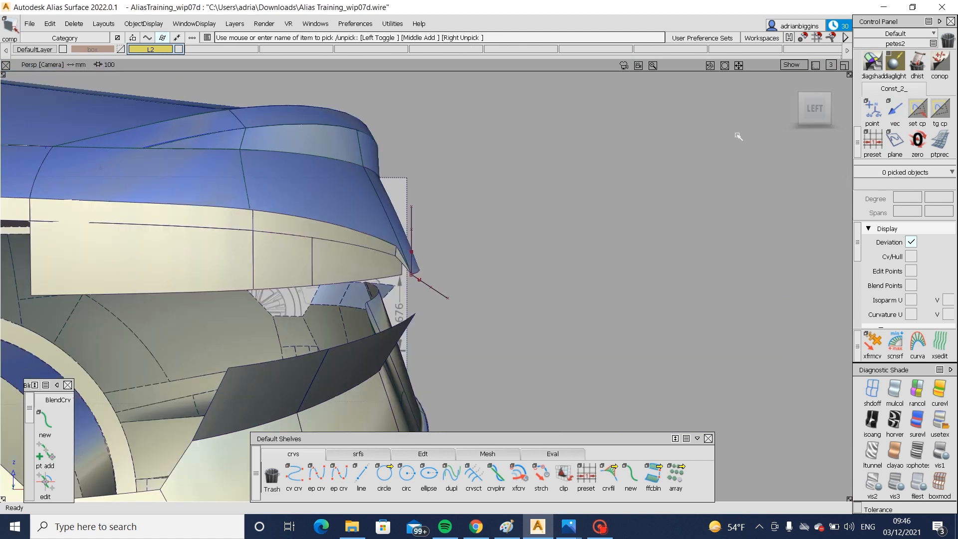
pyautogui.click(814, 109)
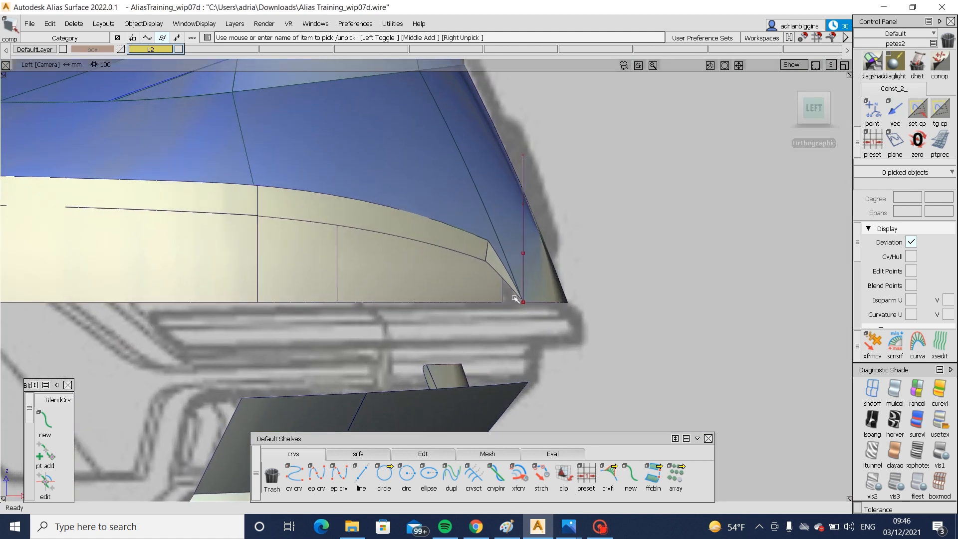
pyautogui.click(485, 290)
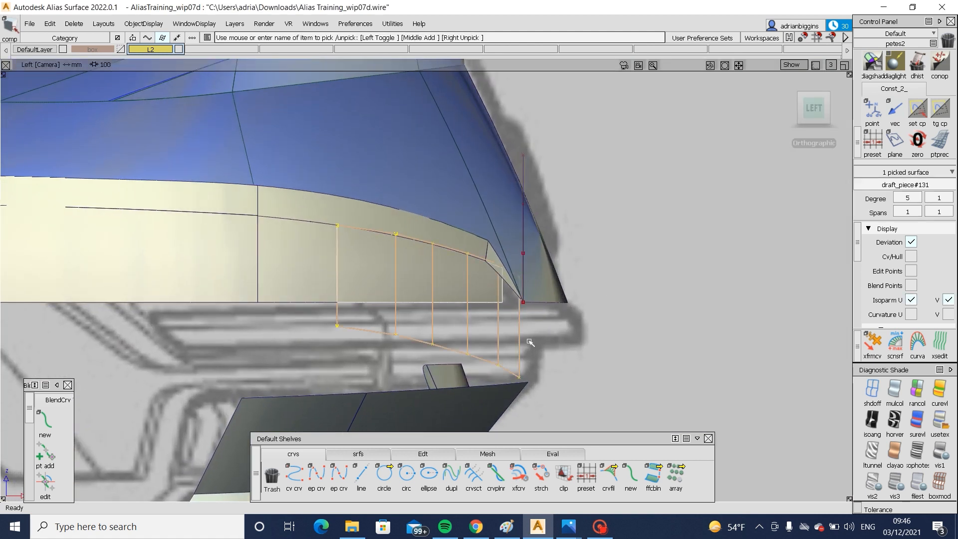
pyautogui.keyDown('ctrl'); pyautogui.keyDown('shift'); pyautogui.moveTo(530, 341); pyautogui.dragTo(528, 303); pyautogui.keyUp('shift'); pyautogui.keyUp('ctrl')
pyautogui.click(423, 453)
pyautogui.click(698, 474)
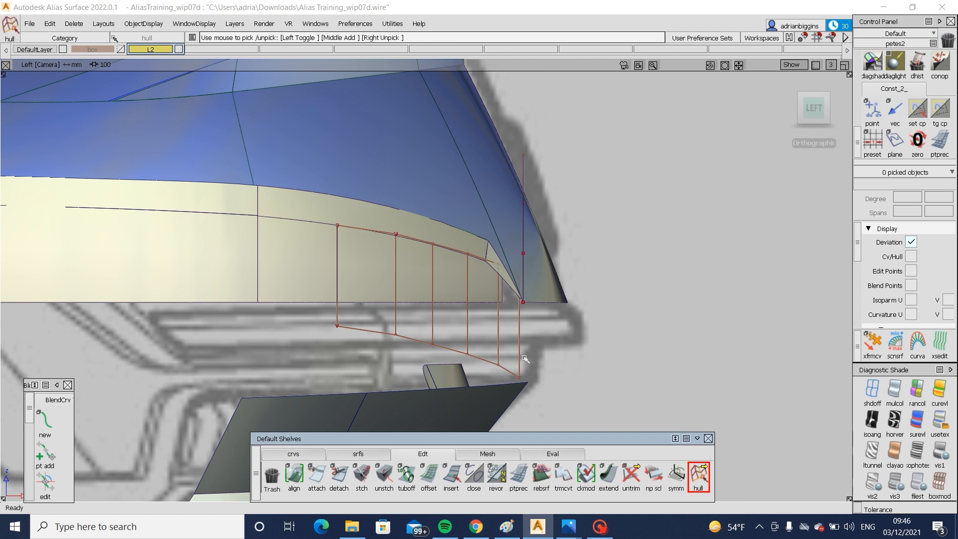
pyautogui.click(521, 352)
pyautogui.moveTo(521, 351); pyautogui.dragTo(562, 355, button='middle')
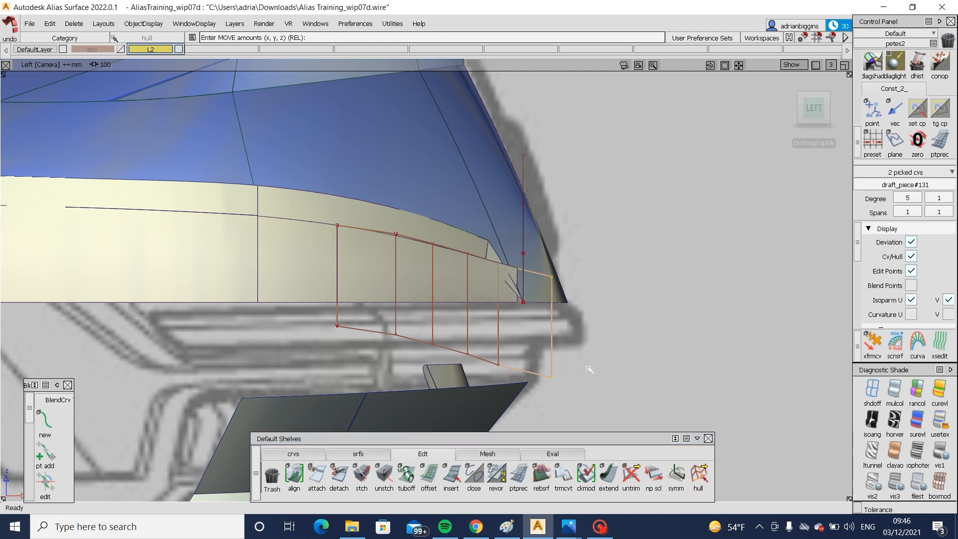
pyautogui.hotkey('ctrl', 'z')
# - Switch to Photos to examine the tail lamp in the 2018 Audi A6 rear reference photo, and return to Alias
pyautogui.click(600, 526)
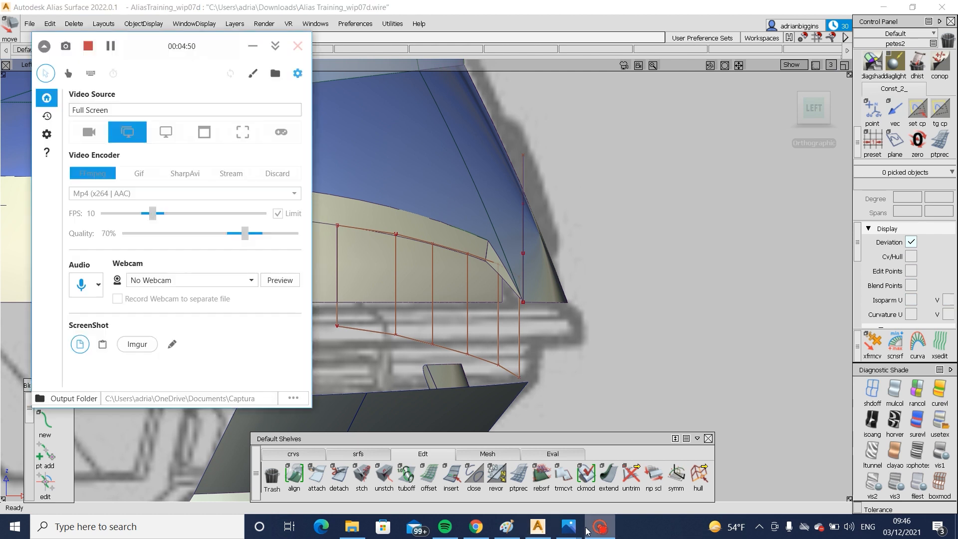
pyautogui.moveTo(568, 526)
pyautogui.click(704, 452)
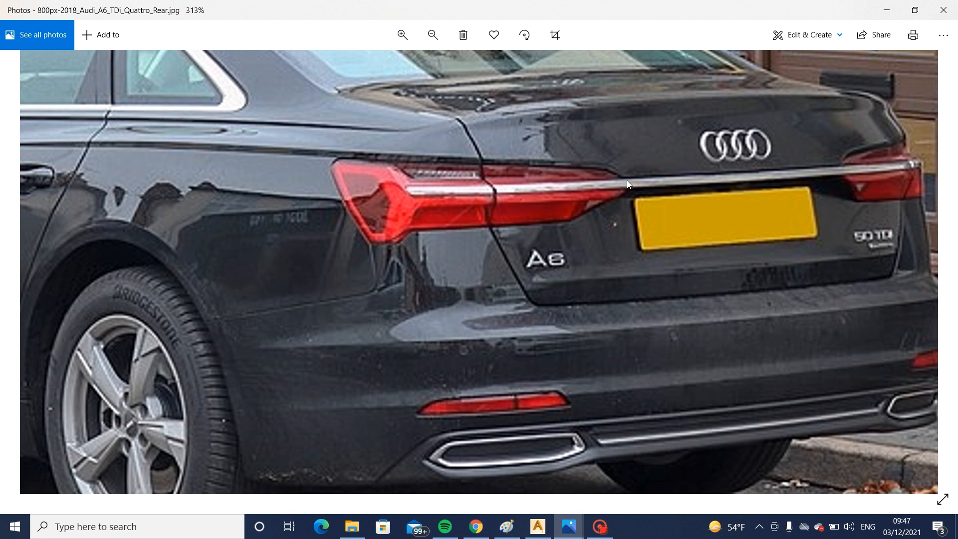
pyautogui.click(539, 525)
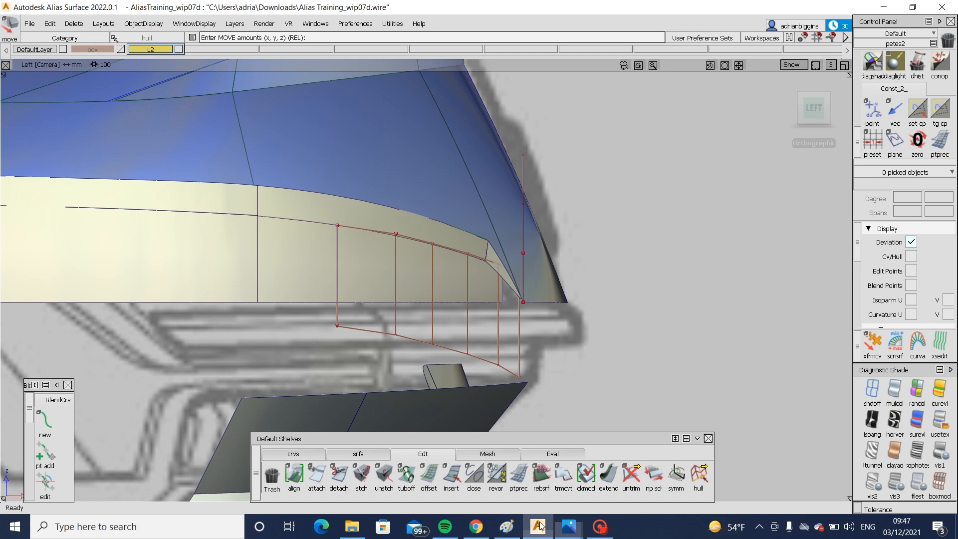
# - In the left view, move the lower edge's end CV and its neighbour on the inboard draft surface rearward
pyautogui.keyDown('ctrl'); pyautogui.keyDown('shift'); pyautogui.moveTo(500, 339); pyautogui.dragTo(511, 366); pyautogui.keyUp('shift'); pyautogui.keyUp('ctrl')
pyautogui.click(519, 377)
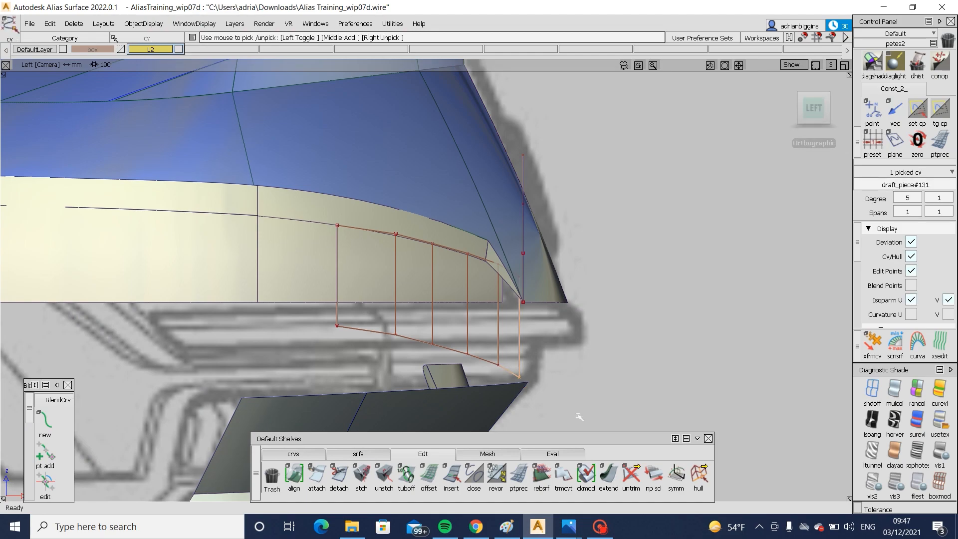
pyautogui.keyDown('ctrl'); pyautogui.keyDown('shift'); pyautogui.moveTo(578, 415); pyautogui.dragTo(614, 374); pyautogui.keyUp('shift'); pyautogui.keyUp('ctrl')
pyautogui.moveTo(620, 368); pyautogui.dragTo(695, 385, button='middle')
pyautogui.keyDown('ctrl'); pyautogui.keyDown('shift'); pyautogui.moveTo(531, 336); pyautogui.dragTo(531, 444); pyautogui.keyUp('shift'); pyautogui.keyUp('ctrl')
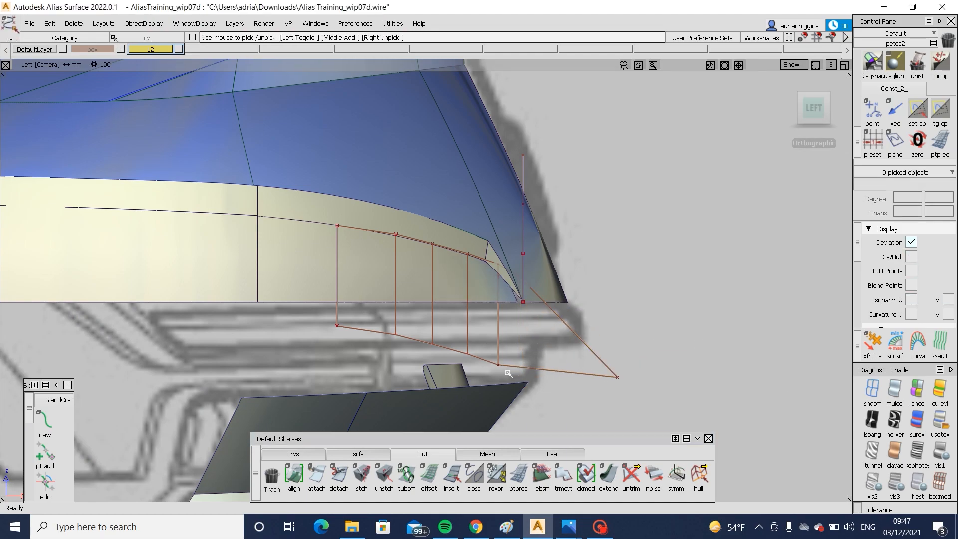
pyautogui.click(498, 364)
pyautogui.keyDown('ctrl'); pyautogui.keyDown('shift'); pyautogui.moveTo(528, 384); pyautogui.dragTo(561, 355); pyautogui.keyUp('shift'); pyautogui.keyUp('ctrl')
pyautogui.moveTo(565, 353); pyautogui.dragTo(604, 357, button='middle')
pyautogui.keyDown('ctrl'); pyautogui.keyDown('shift'); pyautogui.moveTo(567, 390); pyautogui.dragTo(566, 339); pyautogui.keyUp('shift'); pyautogui.keyUp('ctrl')
# - Shift the next two lower-edge CVs of the inboard draft surface rearward by progressively smaller amounts
pyautogui.keyDown('ctrl'); pyautogui.keyDown('shift'); pyautogui.moveTo(441, 335); pyautogui.dragTo(465, 353); pyautogui.keyUp('shift'); pyautogui.keyUp('ctrl')
pyautogui.click(467, 354)
pyautogui.keyDown('ctrl'); pyautogui.keyDown('shift'); pyautogui.moveTo(468, 355); pyautogui.dragTo(487, 335); pyautogui.keyUp('shift'); pyautogui.keyUp('ctrl')
pyautogui.moveTo(493, 335); pyautogui.dragTo(505, 340, button='middle')
pyautogui.keyDown('ctrl'); pyautogui.keyDown('shift'); pyautogui.moveTo(491, 388); pyautogui.dragTo(490, 344); pyautogui.keyUp('shift'); pyautogui.keyUp('ctrl')
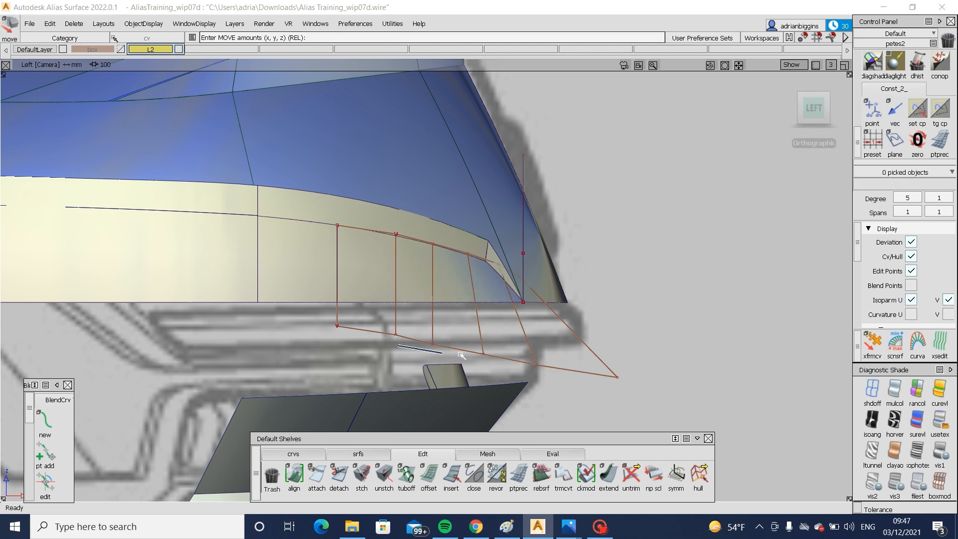
pyautogui.keyDown('ctrl'); pyautogui.keyDown('shift'); pyautogui.moveTo(412, 320); pyautogui.dragTo(402, 331); pyautogui.keyUp('shift'); pyautogui.keyUp('ctrl')
pyautogui.click(395, 334)
pyautogui.keyDown('ctrl'); pyautogui.keyDown('shift'); pyautogui.moveTo(421, 404); pyautogui.dragTo(472, 338); pyautogui.keyUp('shift'); pyautogui.keyUp('ctrl')
pyautogui.click(432, 344)
pyautogui.moveTo(473, 337); pyautogui.dragTo(480, 339, button='middle')
pyautogui.keyDown('ctrl'); pyautogui.keyDown('shift'); pyautogui.moveTo(504, 384); pyautogui.dragTo(503, 341); pyautogui.keyUp('shift'); pyautogui.keyUp('ctrl')
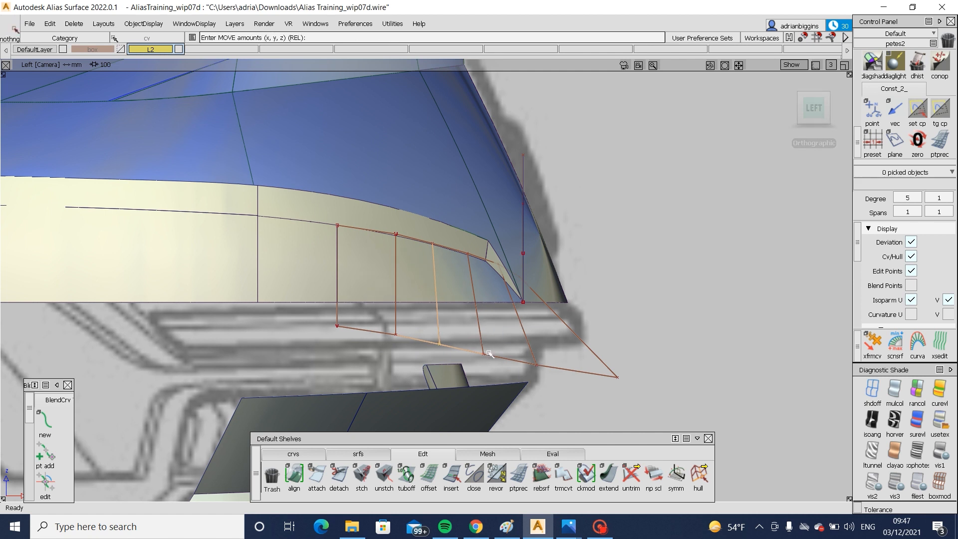
# - Adjust the lower inboard corner CV of the draft surface in the perspective view and hide the surface's CVs
pyautogui.keyDown('alt'); pyautogui.keyDown('shift'); pyautogui.moveTo(561, 352); pyautogui.dragTo(721, 254); pyautogui.keyUp('shift'); pyautogui.keyUp('alt')
pyautogui.keyDown('alt'); pyautogui.keyDown('shift'); pyautogui.moveTo(788, 260); pyautogui.dragTo(743, 267); pyautogui.keyUp('shift'); pyautogui.keyUp('alt')
pyautogui.keyDown('ctrl'); pyautogui.keyDown('shift'); pyautogui.moveTo(378, 168); pyautogui.dragTo(524, 262); pyautogui.keyUp('shift'); pyautogui.keyUp('ctrl')
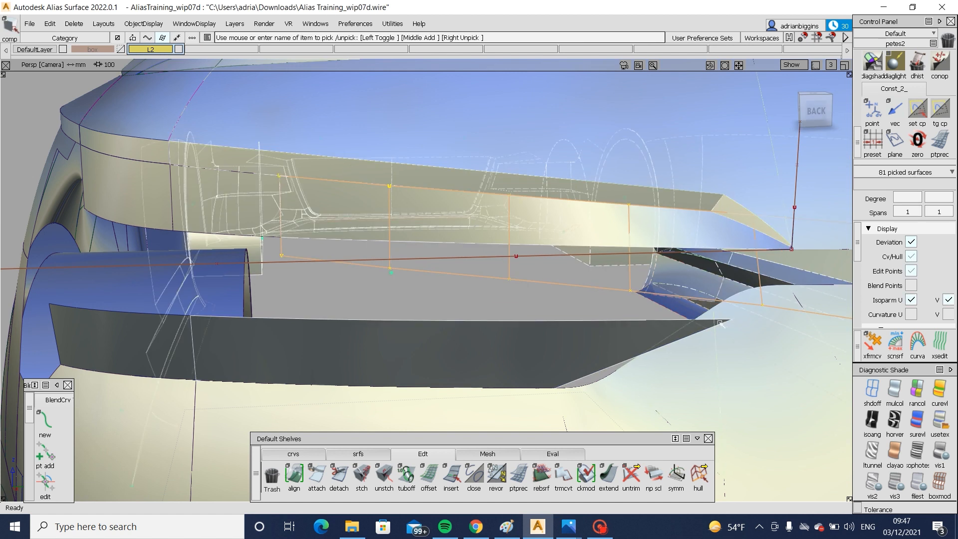
pyautogui.keyDown('ctrl'); pyautogui.keyDown('shift'); pyautogui.moveTo(721, 323); pyautogui.dragTo(728, 280); pyautogui.keyUp('shift'); pyautogui.keyUp('ctrl')
pyautogui.keyDown('alt'); pyautogui.keyDown('shift'); pyautogui.moveTo(724, 284); pyautogui.dragTo(643, 301, button='right'); pyautogui.keyUp('shift'); pyautogui.keyUp('alt')
pyautogui.moveTo(643, 301)
pyautogui.keyDown('alt'); pyautogui.keyDown('shift'); pyautogui.mouseDown()
pyautogui.moveTo(621, 297)
pyautogui.moveTo(713, 296)
pyautogui.mouseUp(); pyautogui.keyUp('shift'); pyautogui.keyUp('alt')
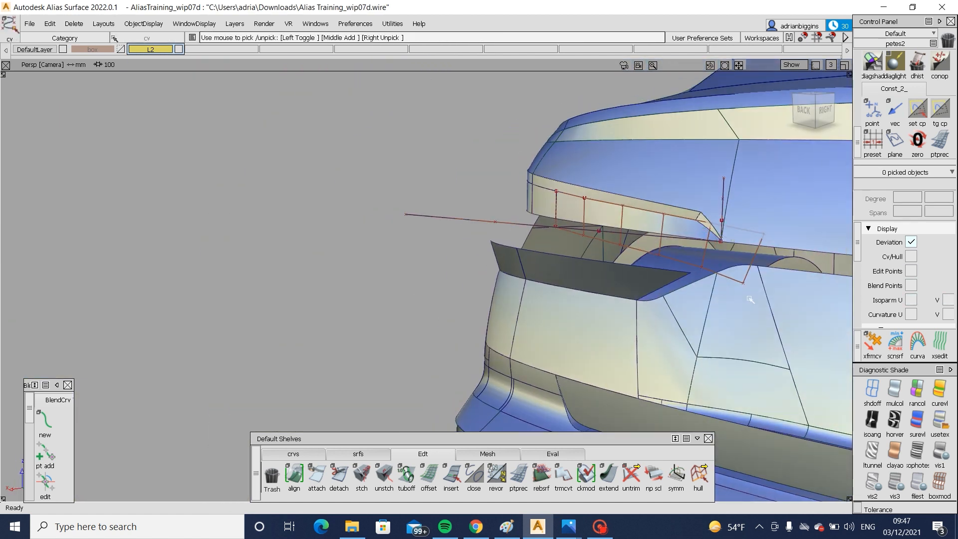
pyautogui.click(744, 287)
pyautogui.keyDown('alt'); pyautogui.keyDown('shift'); pyautogui.moveTo(784, 303); pyautogui.dragTo(678, 393); pyautogui.keyUp('shift'); pyautogui.keyUp('alt')
pyautogui.keyDown('ctrl'); pyautogui.keyDown('shift'); pyautogui.moveTo(684, 393); pyautogui.dragTo(692, 293, button='middle'); pyautogui.keyUp('shift'); pyautogui.keyUp('ctrl')
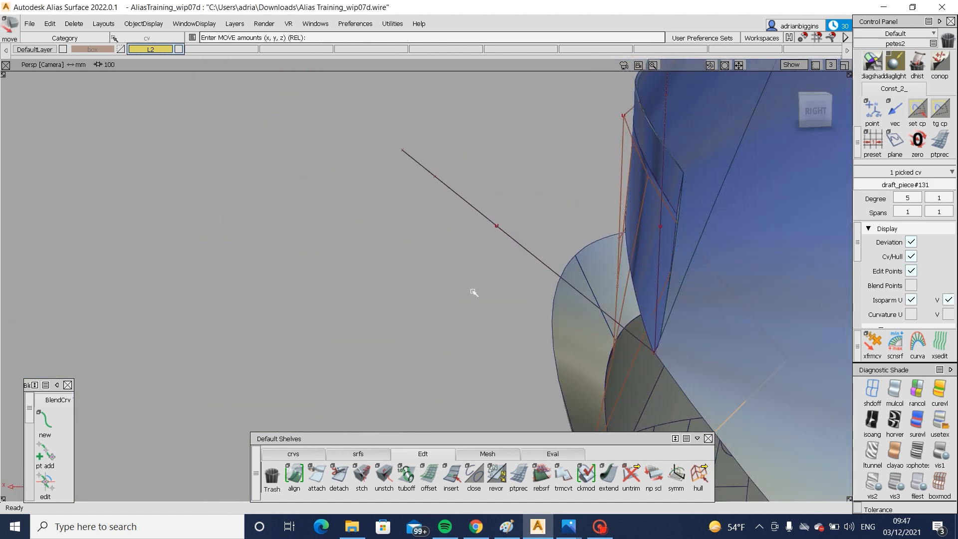
pyautogui.moveTo(474, 291); pyautogui.dragTo(482, 294)
pyautogui.keyDown('ctrl'); pyautogui.keyDown('shift'); pyautogui.moveTo(617, 390); pyautogui.dragTo(618, 282); pyautogui.keyUp('shift'); pyautogui.keyUp('ctrl')
pyautogui.keyDown('alt'); pyautogui.keyDown('shift'); pyautogui.moveTo(612, 291); pyautogui.dragTo(383, 310, button='right'); pyautogui.keyUp('shift'); pyautogui.keyUp('alt')
pyautogui.keyDown('alt'); pyautogui.keyDown('shift'); pyautogui.moveTo(383, 310); pyautogui.dragTo(529, 279); pyautogui.keyUp('shift'); pyautogui.keyUp('alt')
pyautogui.click(579, 264)
pyautogui.keyDown('ctrl'); pyautogui.keyDown('shift'); pyautogui.moveTo(581, 265); pyautogui.dragTo(511, 324); pyautogui.keyUp('shift'); pyautogui.keyUp('ctrl')
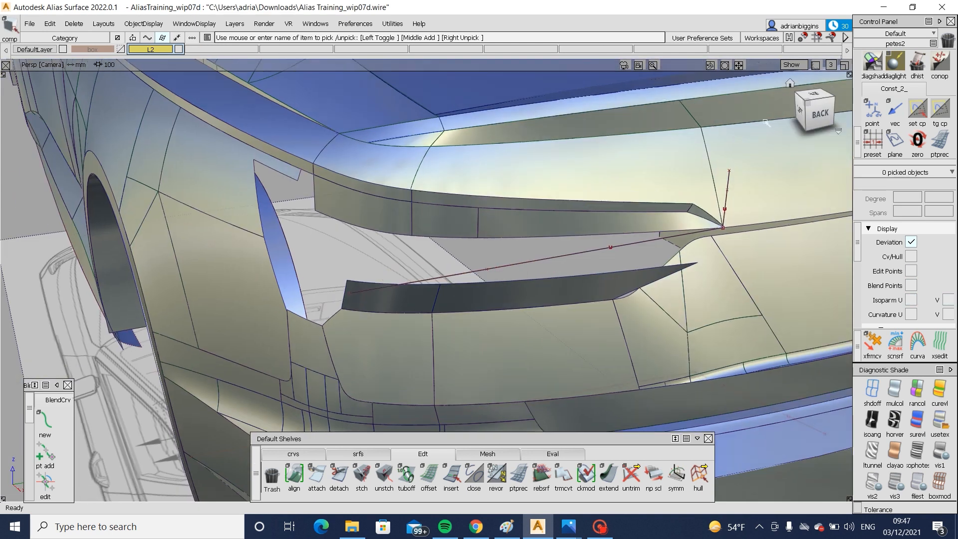
# - Compare the lamp surfaces with the tail lamps in the 2021 rear-angle and 2018 rear Audi A6 photos in Photos, returning to Alias
pyautogui.keyDown('alt'); pyautogui.keyDown('shift'); pyautogui.moveTo(521, 137); pyautogui.dragTo(684, 119); pyautogui.keyUp('shift'); pyautogui.keyUp('alt')
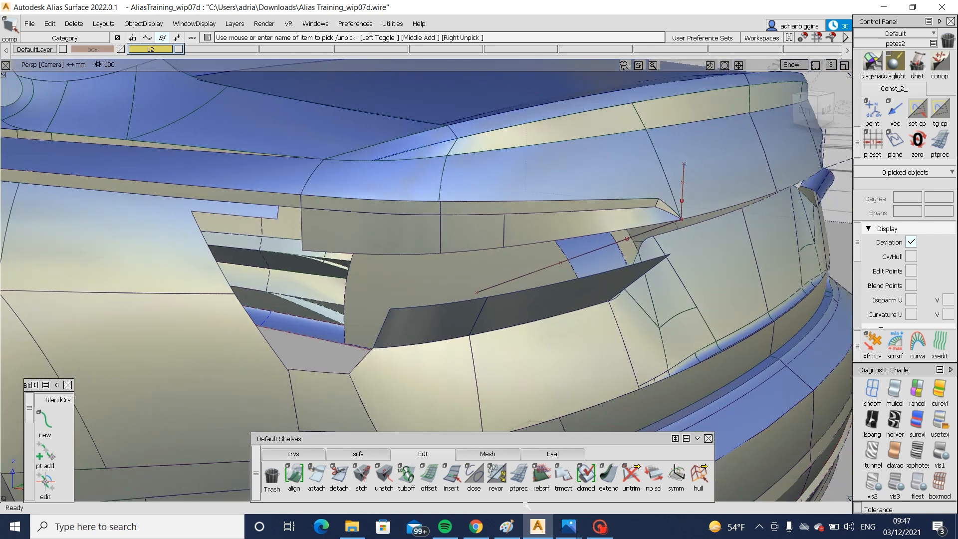
pyautogui.moveTo(568, 528)
pyautogui.click(579, 481)
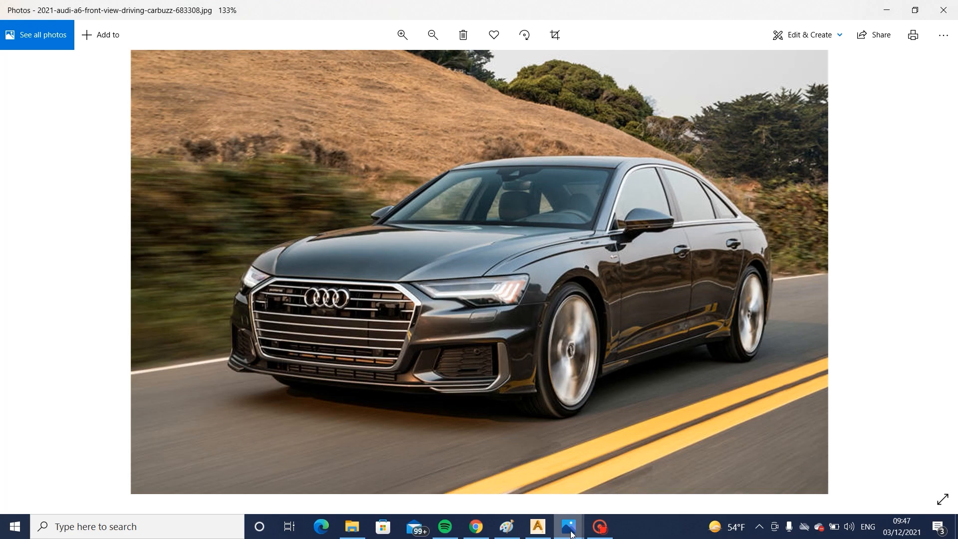
pyautogui.click(481, 474)
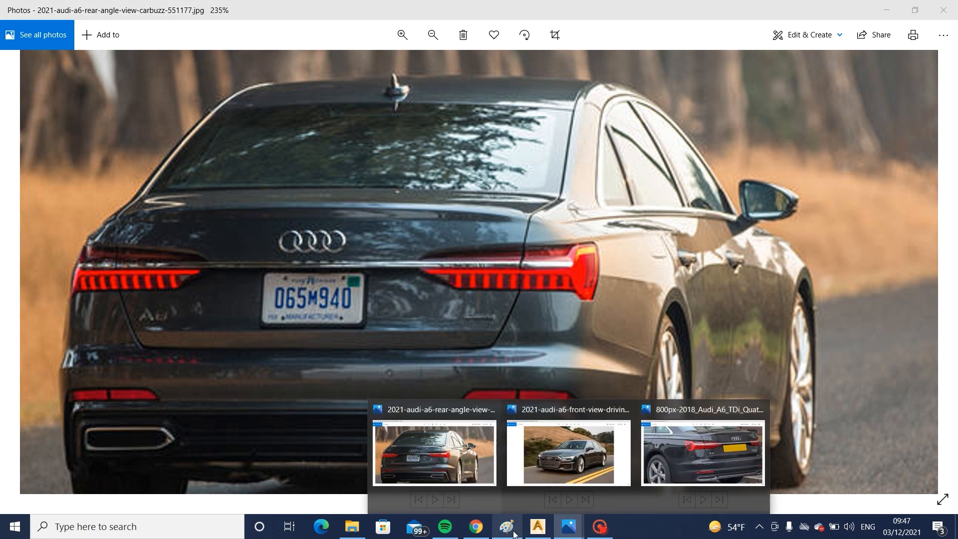
pyautogui.click(536, 532)
pyautogui.click(809, 111)
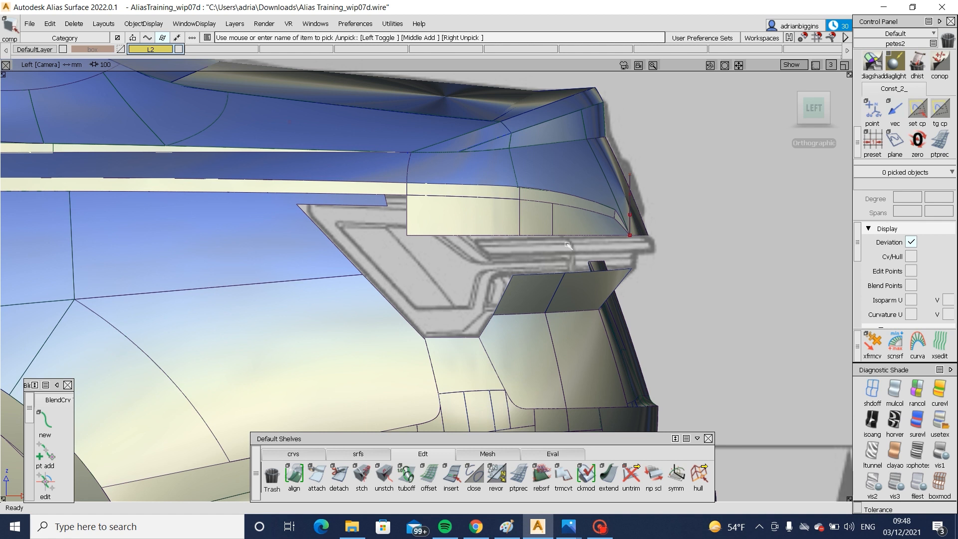
pyautogui.moveTo(572, 530)
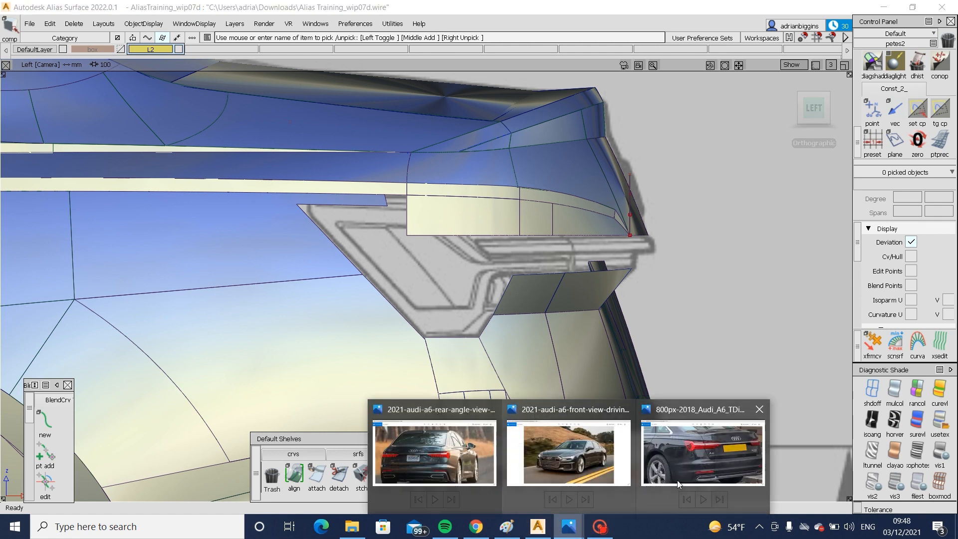
pyautogui.click(708, 453)
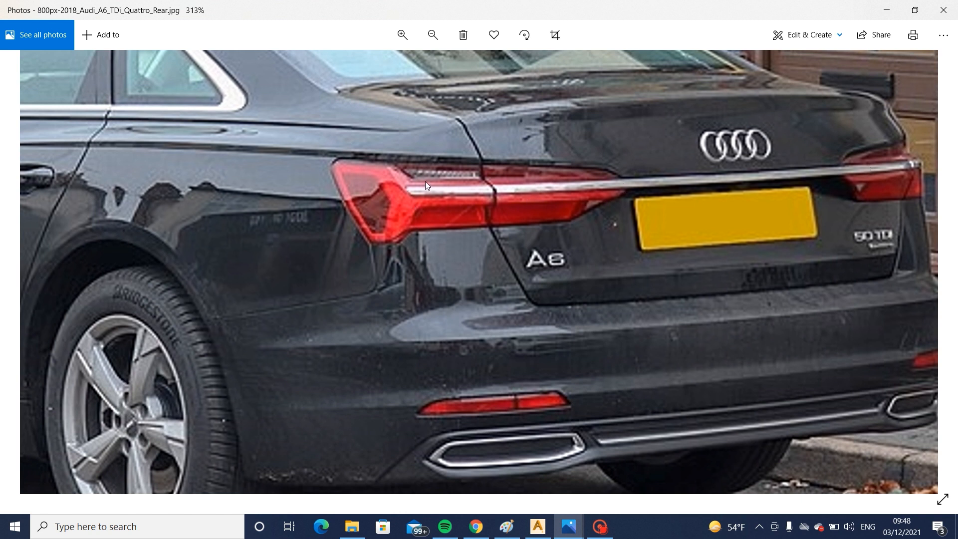
pyautogui.click(537, 527)
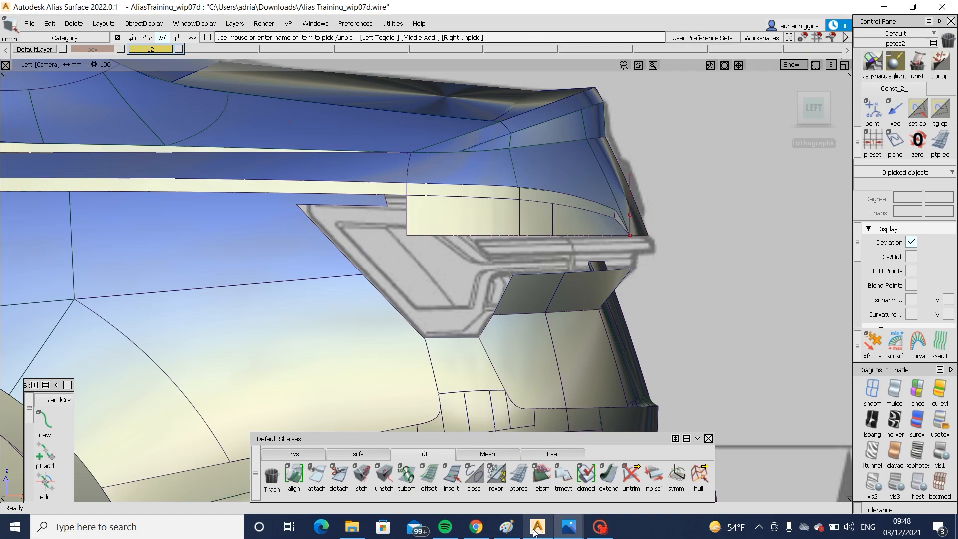
# - Show the CVs of the two lower lamp surfaces and raise their upper row about 1.8 mm in Z in the left view
pyautogui.keyDown('alt'); pyautogui.keyDown('shift'); pyautogui.moveTo(701, 333); pyautogui.dragTo(703, 334, button='right'); pyautogui.keyUp('shift'); pyautogui.keyUp('alt')
pyautogui.keyDown('ctrl'); pyautogui.keyDown('shift'); pyautogui.moveTo(658, 312); pyautogui.dragTo(622, 339); pyautogui.keyUp('shift'); pyautogui.keyUp('ctrl')
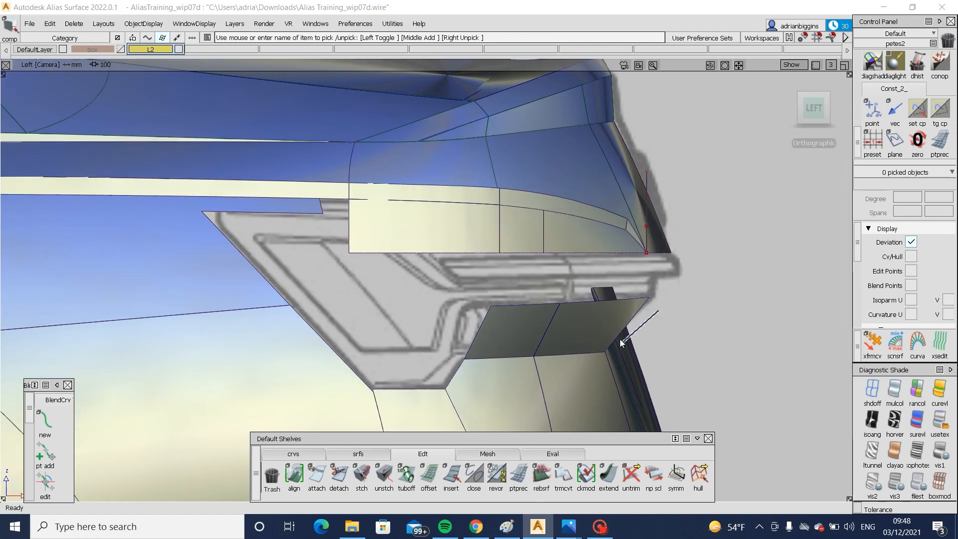
pyautogui.click(594, 335)
pyautogui.click(498, 329)
pyautogui.keyDown('ctrl'); pyautogui.keyDown('shift'); pyautogui.moveTo(432, 306); pyautogui.dragTo(674, 320); pyautogui.keyUp('shift'); pyautogui.keyUp('ctrl')
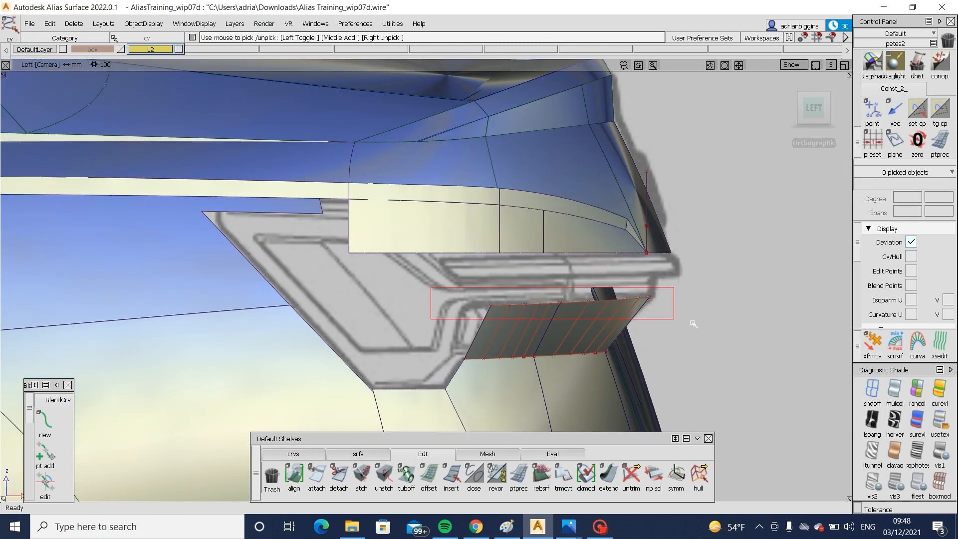
pyautogui.keyDown('ctrl'); pyautogui.keyDown('shift'); pyautogui.moveTo(712, 368); pyautogui.dragTo(713, 344, button='middle'); pyautogui.keyUp('shift'); pyautogui.keyUp('ctrl')
pyautogui.moveTo(718, 348); pyautogui.dragTo(722, 349, button='right')
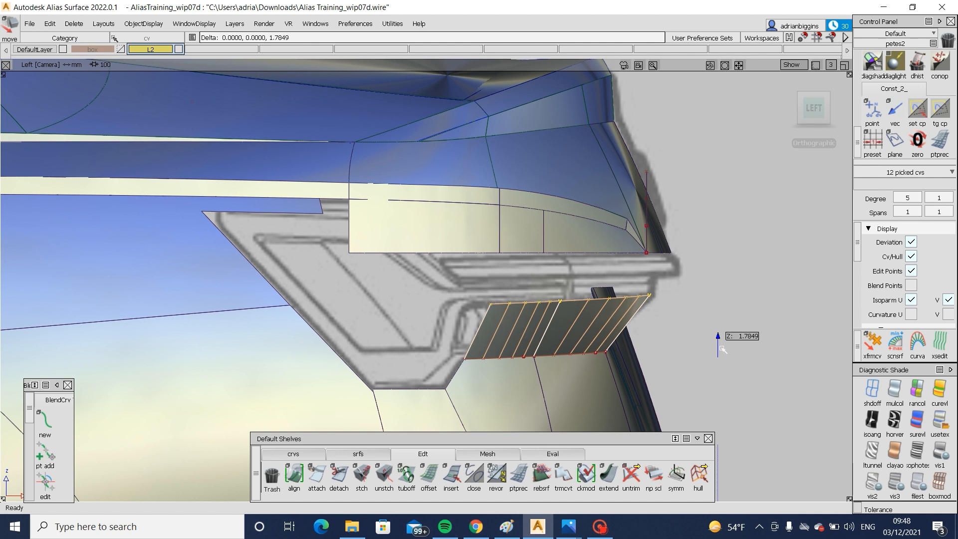
pyautogui.keyDown('ctrl'); pyautogui.keyDown('shift'); pyautogui.moveTo(717, 365); pyautogui.dragTo(731, 332); pyautogui.keyUp('shift'); pyautogui.keyUp('ctrl')
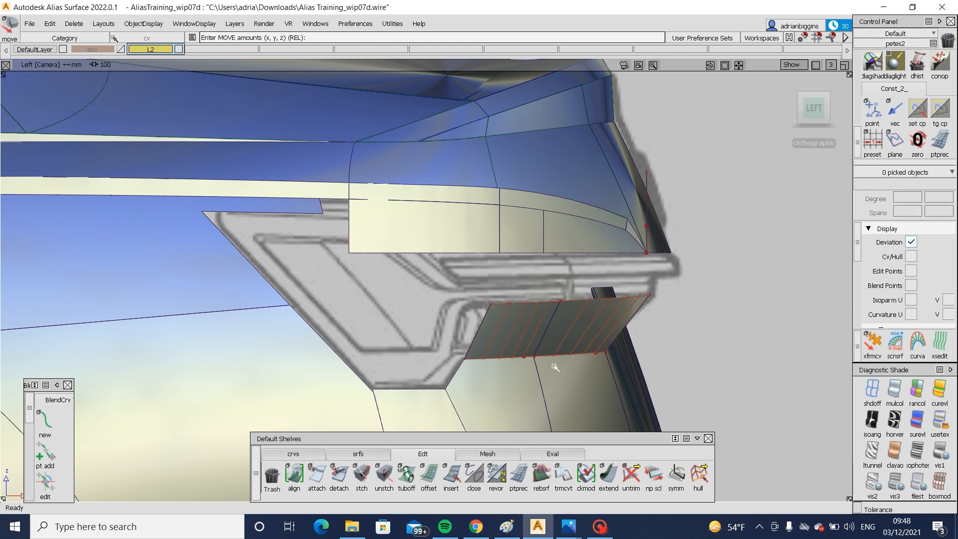
# - Reselect the upper CV row of the two lower lamp surfaces and raise it slightly against the blueprint in the back view
pyautogui.keyDown('ctrl'); pyautogui.keyDown('shift'); pyautogui.moveTo(496, 333); pyautogui.dragTo(533, 332); pyautogui.keyUp('shift'); pyautogui.keyUp('ctrl')
pyautogui.moveTo(442, 285); pyautogui.dragTo(713, 325)
pyautogui.click(828, 106)
pyautogui.click(818, 110)
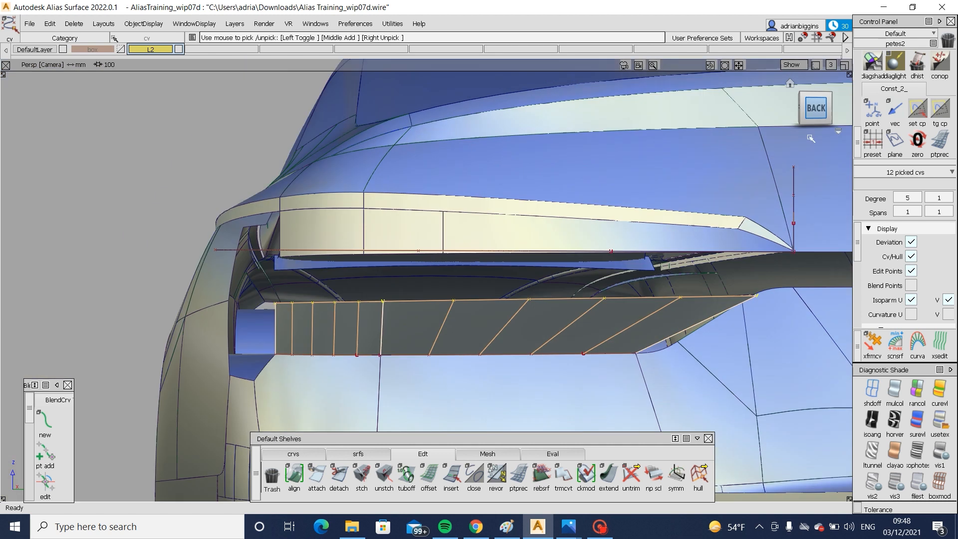
pyautogui.keyDown('ctrl'); pyautogui.keyDown('shift'); pyautogui.moveTo(734, 394); pyautogui.dragTo(772, 357); pyautogui.keyUp('shift'); pyautogui.keyUp('ctrl')
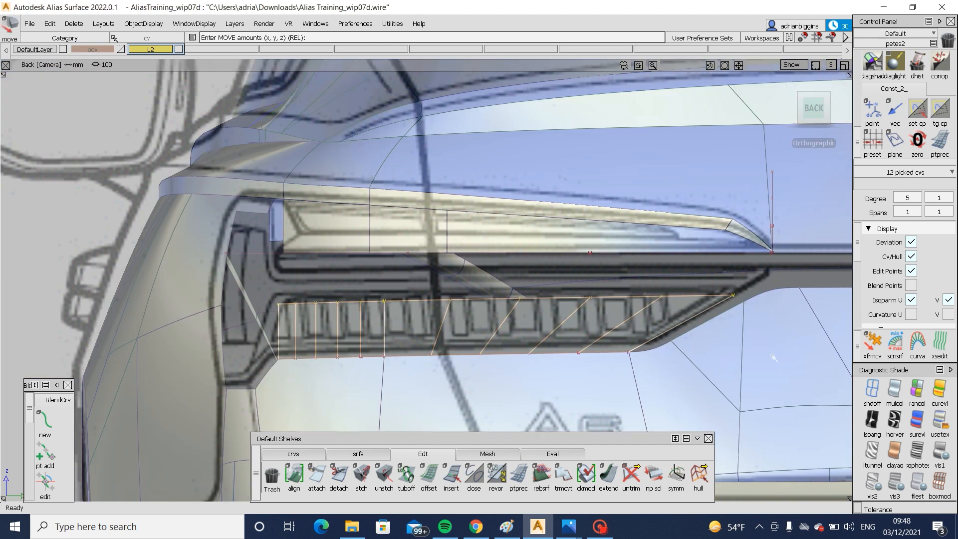
pyautogui.moveTo(774, 357); pyautogui.dragTo(776, 355, button='right')
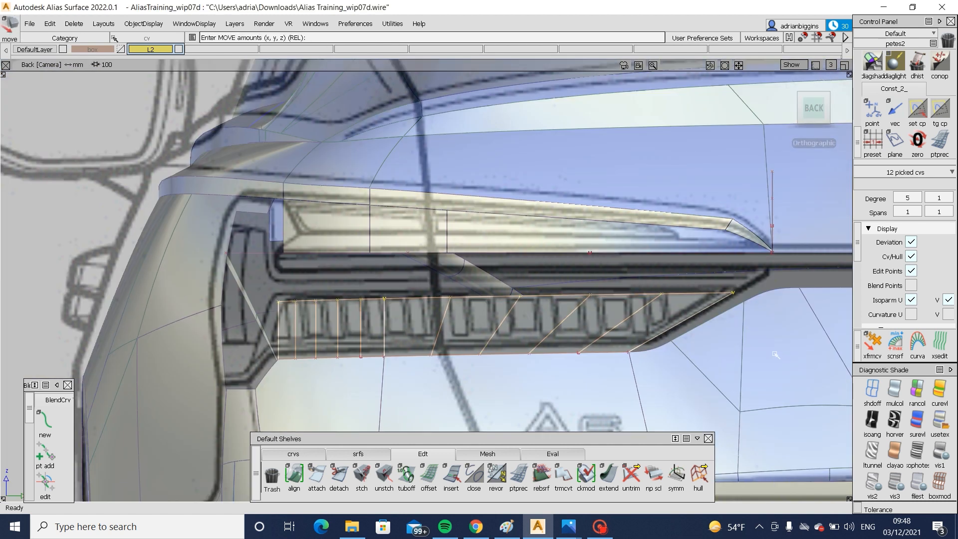
# - Draw a near-horizontal edit point curve in the left view, from the lower lamp surfaces' upper outboard corner past their rear edge
pyautogui.keyDown('ctrl'); pyautogui.keyDown('shift'); pyautogui.moveTo(755, 362); pyautogui.dragTo(752, 394); pyautogui.keyUp('shift'); pyautogui.keyUp('ctrl')
pyautogui.click(319, 455)
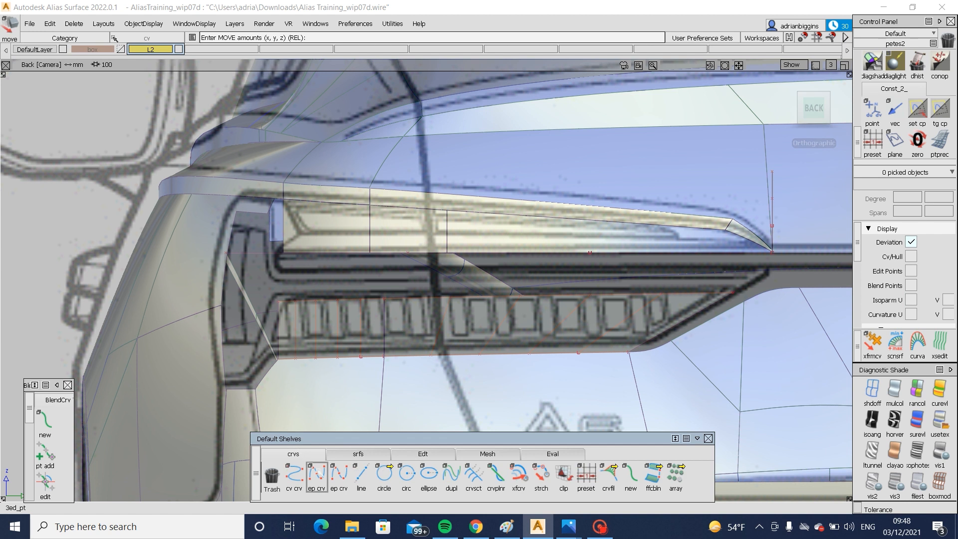
pyautogui.keyDown('alt'); pyautogui.keyDown('shift'); pyautogui.moveTo(308, 320); pyautogui.dragTo(581, 192); pyautogui.keyUp('shift'); pyautogui.keyUp('alt')
pyautogui.click(808, 108)
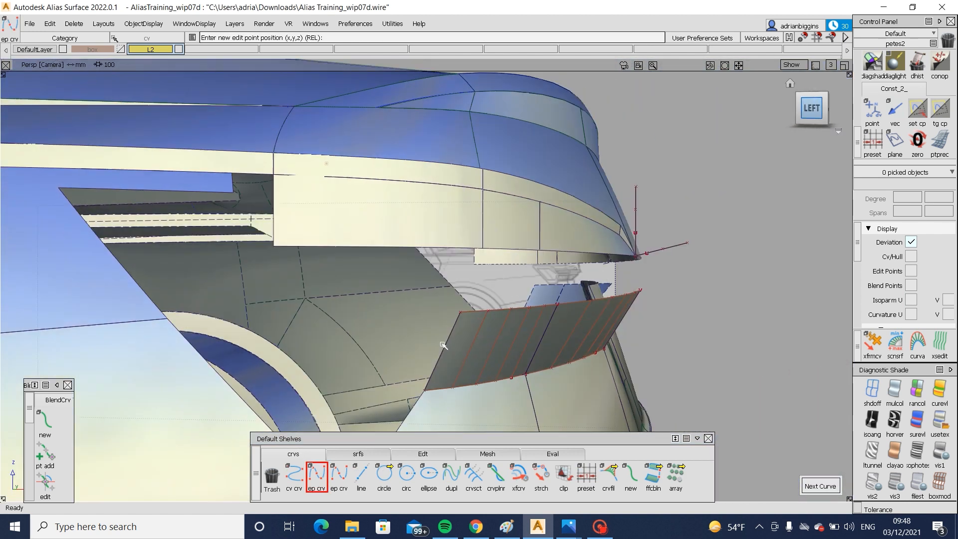
pyautogui.click(490, 301)
pyautogui.click(681, 299)
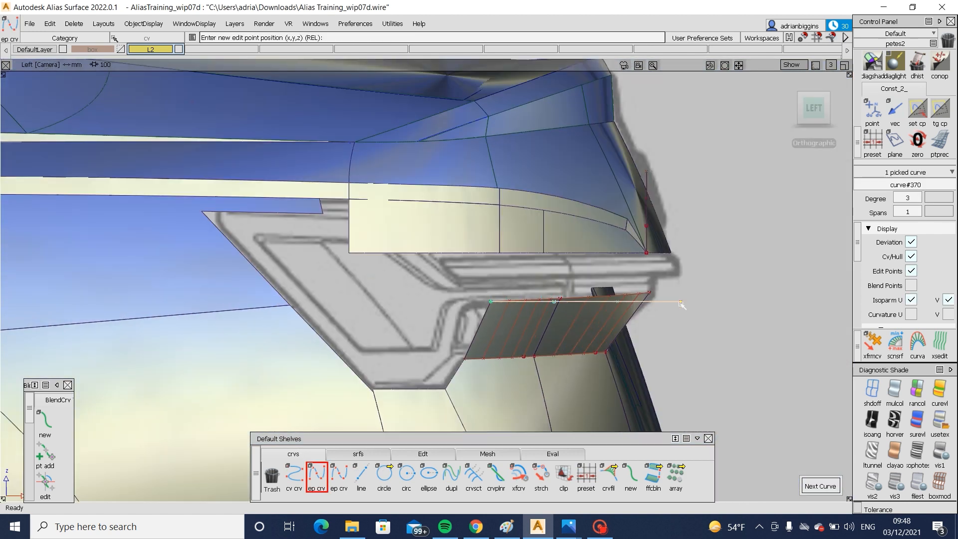
# - Project the curve onto the two lower lamp surfaces in the left view and trim off the strip above it
pyautogui.keyDown('ctrl'); pyautogui.keyDown('shift'); pyautogui.moveTo(623, 311); pyautogui.dragTo(615, 289); pyautogui.keyUp('shift'); pyautogui.keyUp('ctrl')
pyautogui.click(550, 322)
pyautogui.click(529, 325)
pyautogui.moveTo(658, 283); pyautogui.dragTo(684, 312)
pyautogui.keyDown('ctrl'); pyautogui.keyDown('shift'); pyautogui.moveTo(687, 295); pyautogui.dragTo(641, 323); pyautogui.keyUp('shift'); pyautogui.keyUp('ctrl')
pyautogui.click(607, 321)
pyautogui.click(623, 311)
pyautogui.press('space')
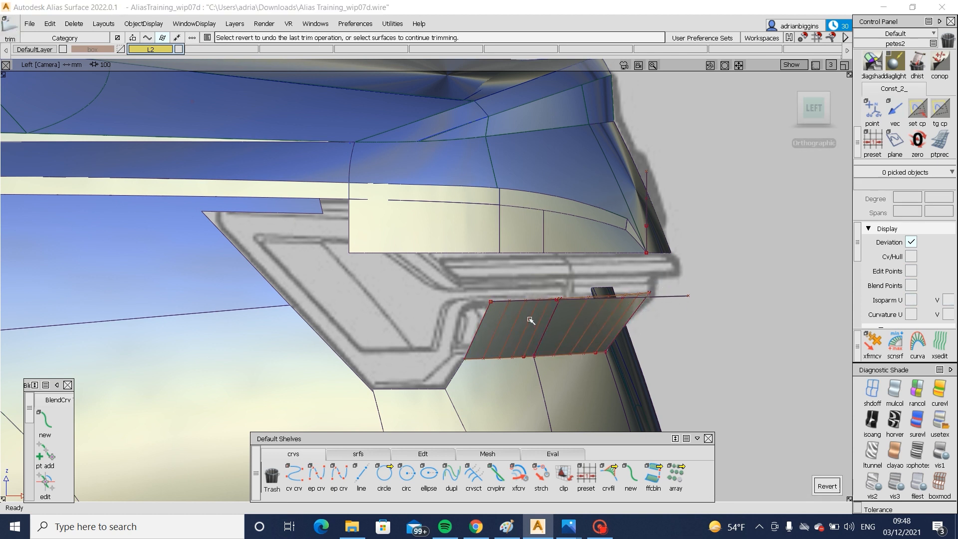
# - Hide the CVs of the two lower lamp surfaces and delete the construction curve used for the trim
pyautogui.click(819, 125)
pyautogui.click(824, 114)
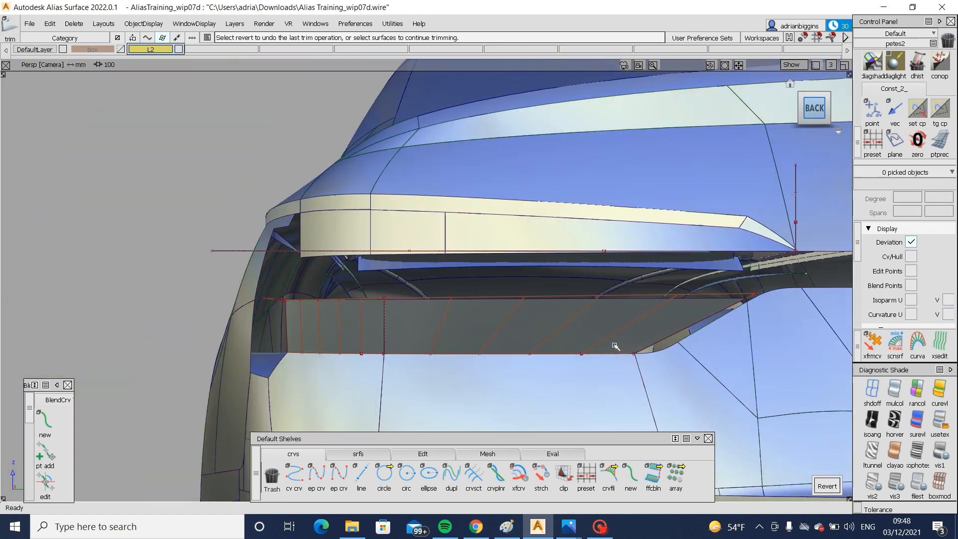
pyautogui.keyDown('alt'); pyautogui.keyDown('shift'); pyautogui.moveTo(326, 315); pyautogui.dragTo(518, 348); pyautogui.keyUp('shift'); pyautogui.keyUp('alt')
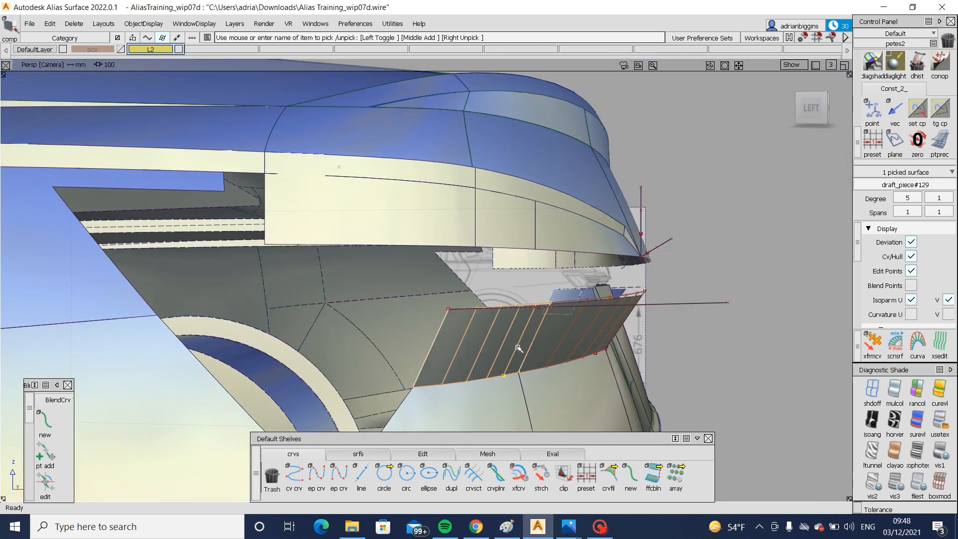
pyautogui.click(588, 357)
pyautogui.keyDown('ctrl'); pyautogui.keyDown('shift'); pyautogui.moveTo(445, 317); pyautogui.dragTo(443, 336); pyautogui.keyUp('shift'); pyautogui.keyUp('ctrl')
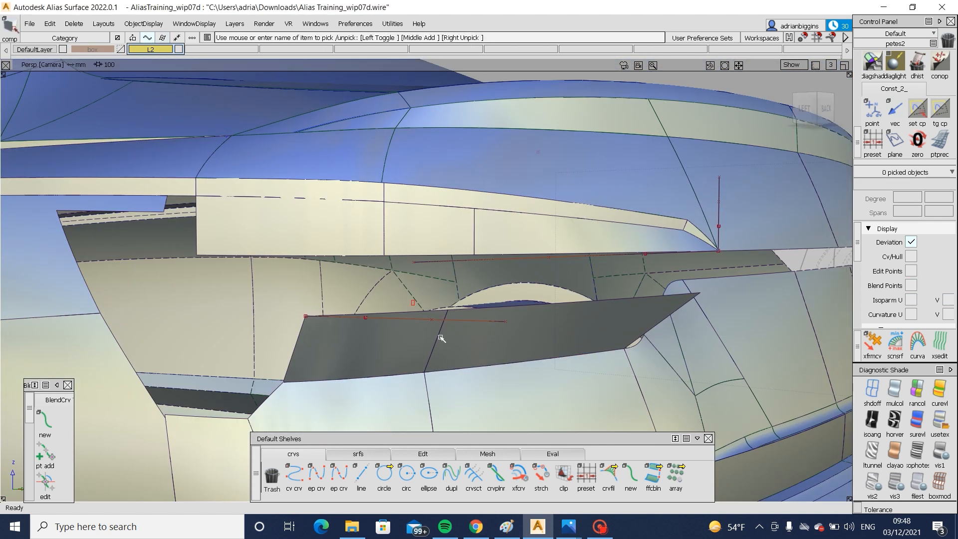
pyautogui.click(441, 320)
pyautogui.press('Delete')
# - Create a multi-surface draft along Z from the trimmed upper edges of the two lower lamp surfaces, with a 0-degree angle
pyautogui.click(353, 454)
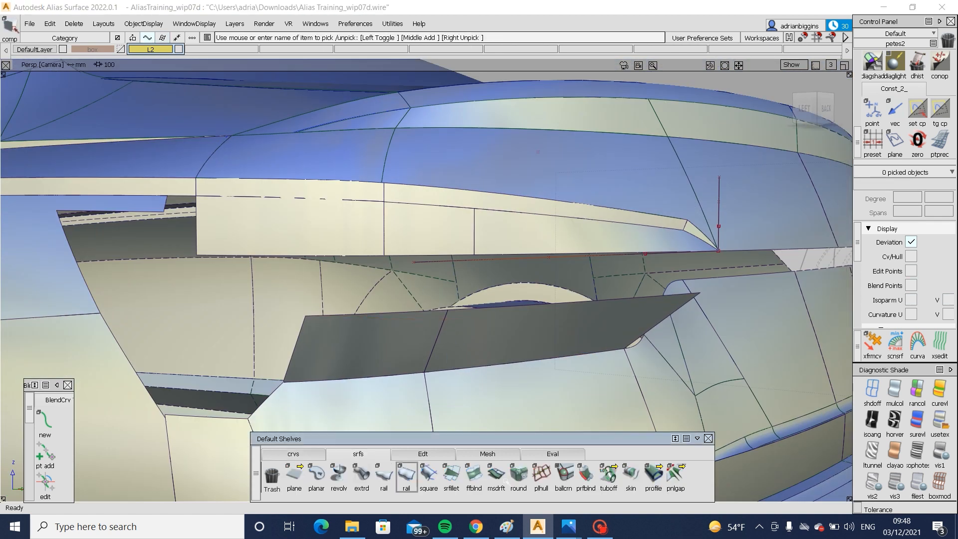
pyautogui.click(496, 475)
pyautogui.keyDown('alt'); pyautogui.keyDown('shift'); pyautogui.moveTo(529, 304); pyautogui.dragTo(455, 318); pyautogui.keyUp('shift'); pyautogui.keyUp('alt')
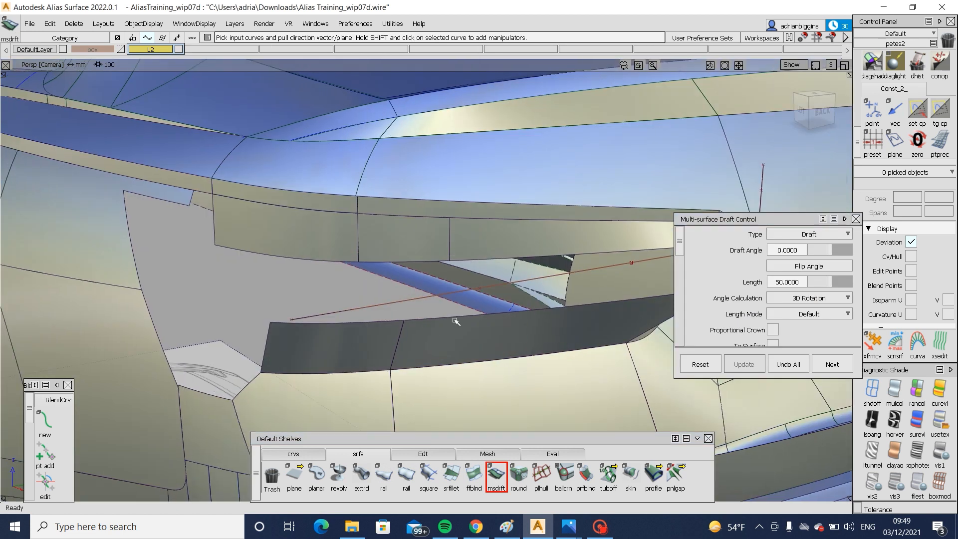
pyautogui.click(453, 320)
pyautogui.click(364, 324)
pyautogui.scroll(-8, 745, 307)
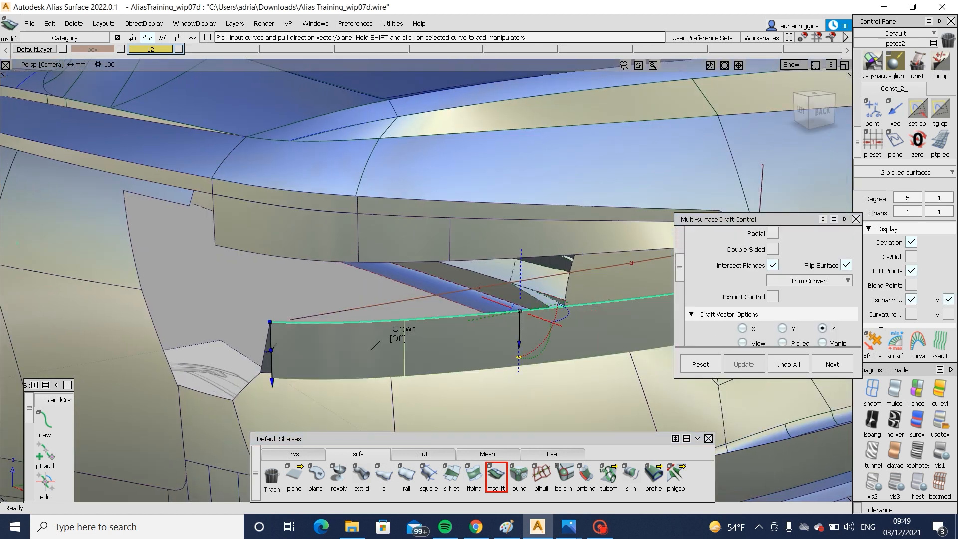
# - Flip the draft upward, set its length to 40 mm, check it against the blueprints and accept it
pyautogui.click(845, 251)
pyautogui.click(801, 112)
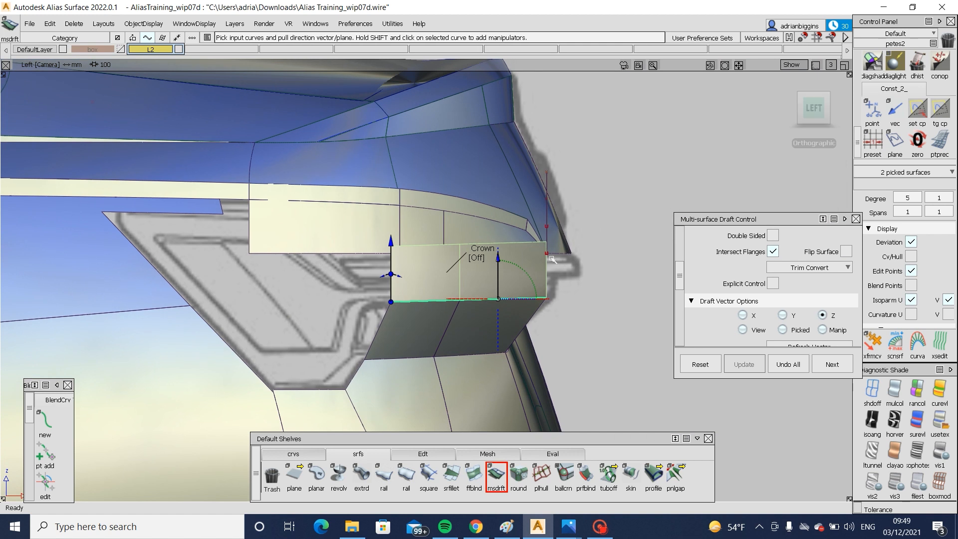
pyautogui.scroll(6, 819, 273)
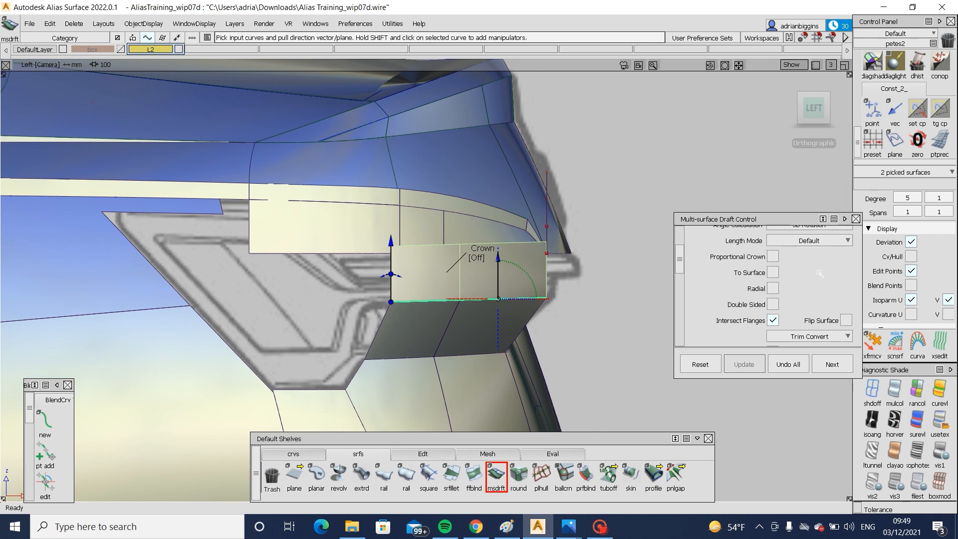
pyautogui.moveTo(830, 272); pyautogui.dragTo(826, 273)
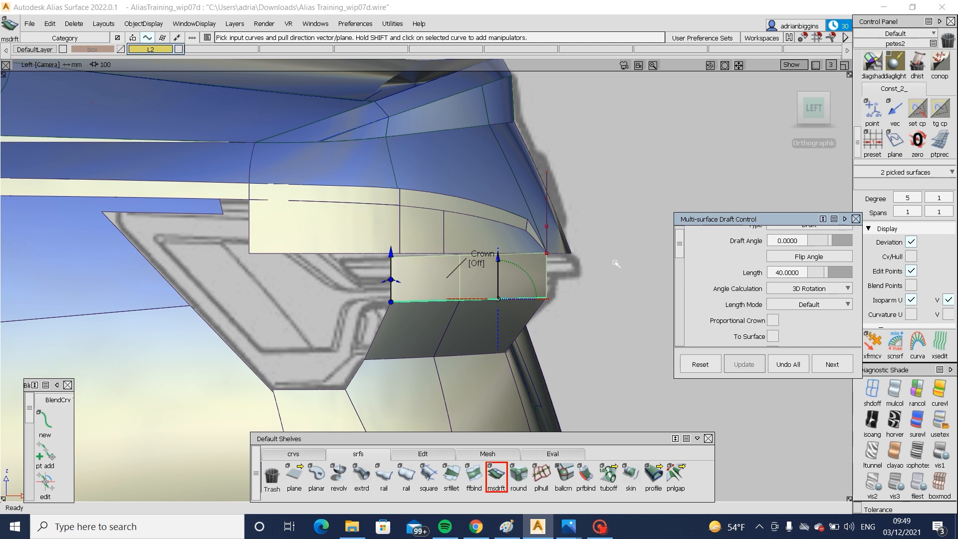
pyautogui.keyDown('alt'); pyautogui.keyDown('shift'); pyautogui.moveTo(568, 239); pyautogui.dragTo(359, 240); pyautogui.keyUp('shift'); pyautogui.keyUp('alt')
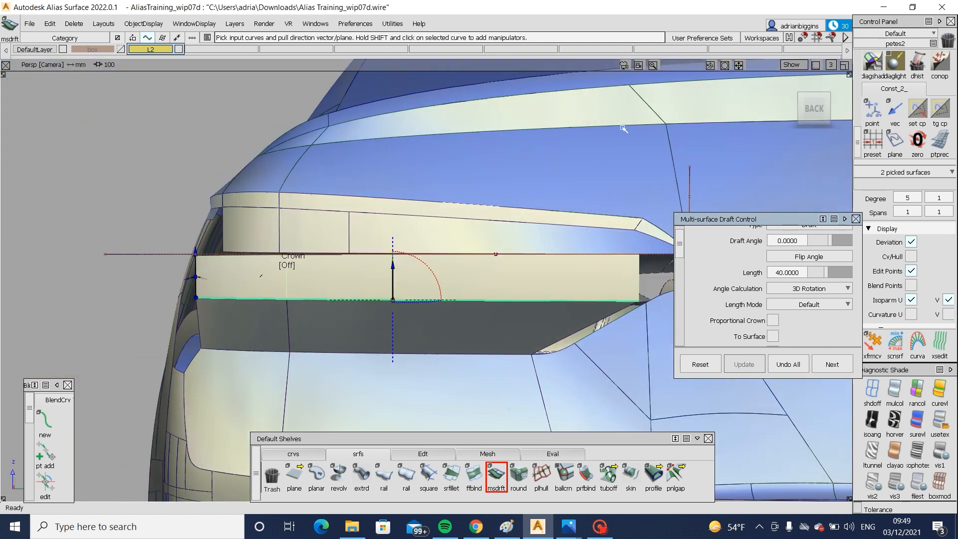
pyautogui.click(815, 112)
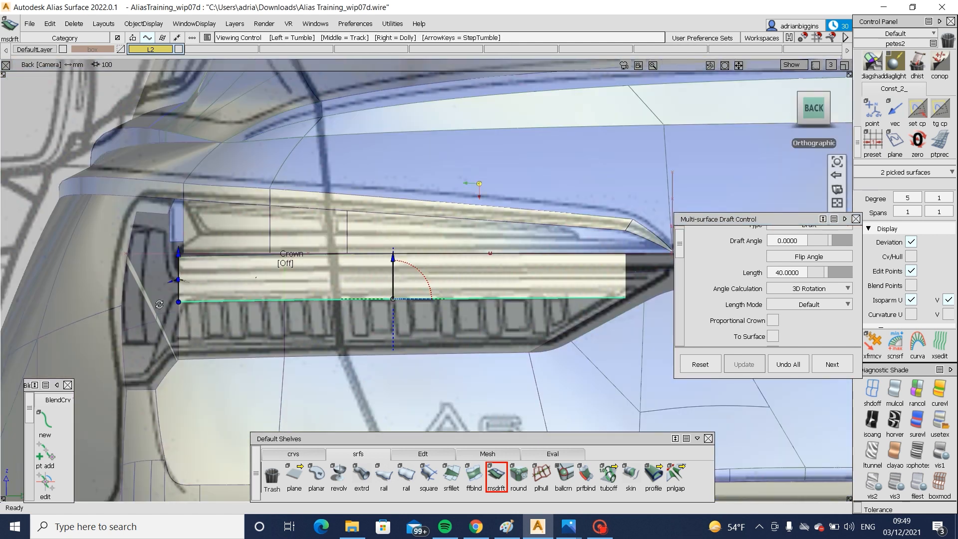
pyautogui.keyDown('alt'); pyautogui.keyDown('shift'); pyautogui.moveTo(159, 304); pyautogui.dragTo(354, 300); pyautogui.keyUp('shift'); pyautogui.keyUp('alt')
pyautogui.click(796, 108)
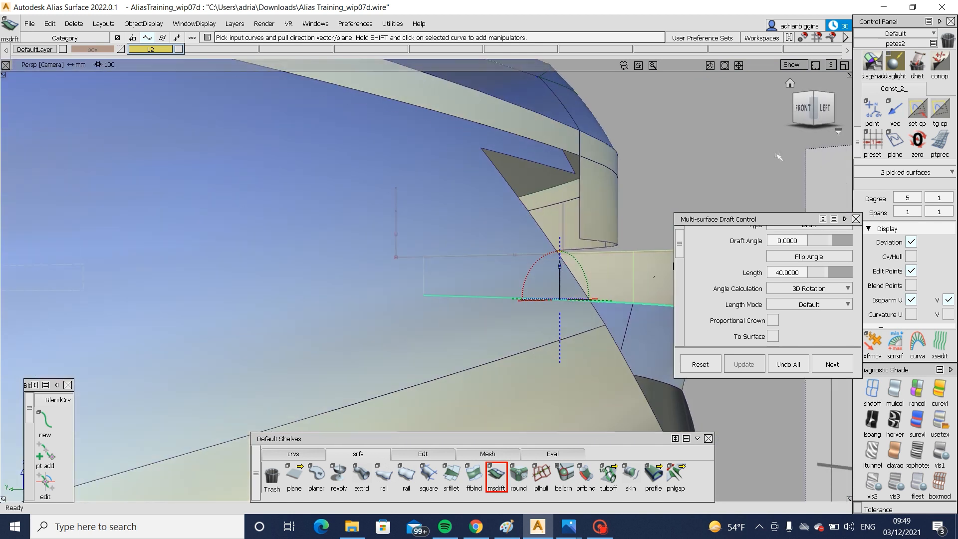
pyautogui.click(823, 108)
pyautogui.click(831, 364)
# - Draw a horizontal edit point curve in the left view, from the draft surfaces' upper outboard corner past their rear end
pyautogui.click(293, 453)
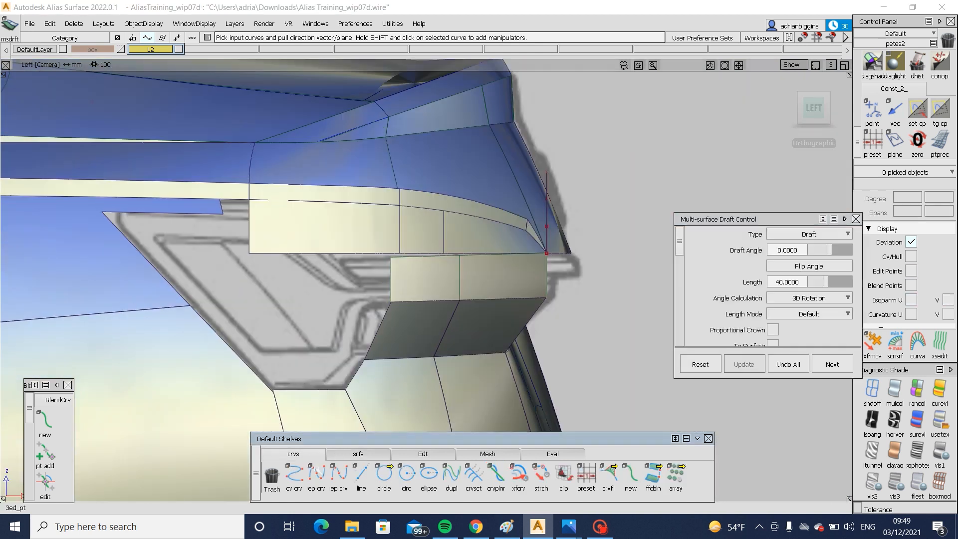
pyautogui.click(391, 258)
pyautogui.click(607, 257)
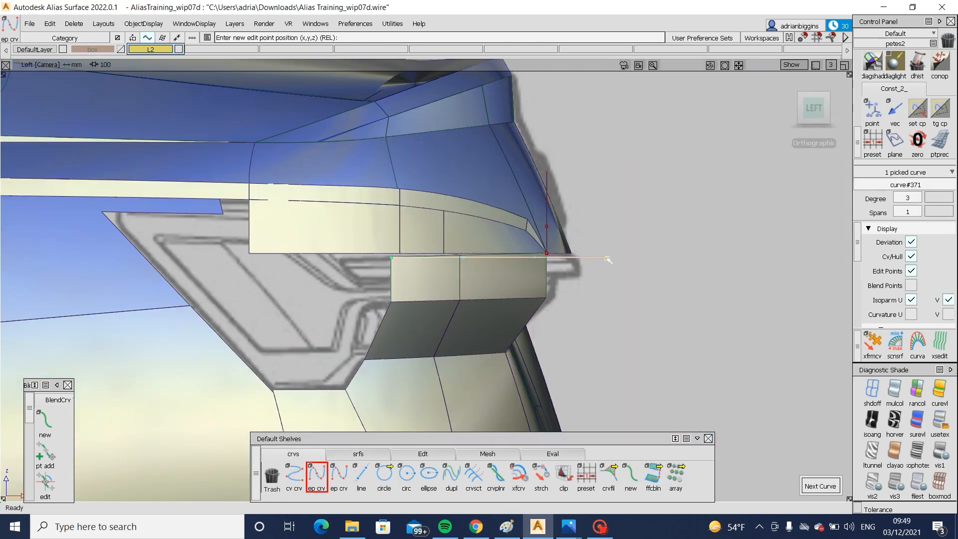
pyautogui.moveTo(610, 260); pyautogui.dragTo(613, 260)
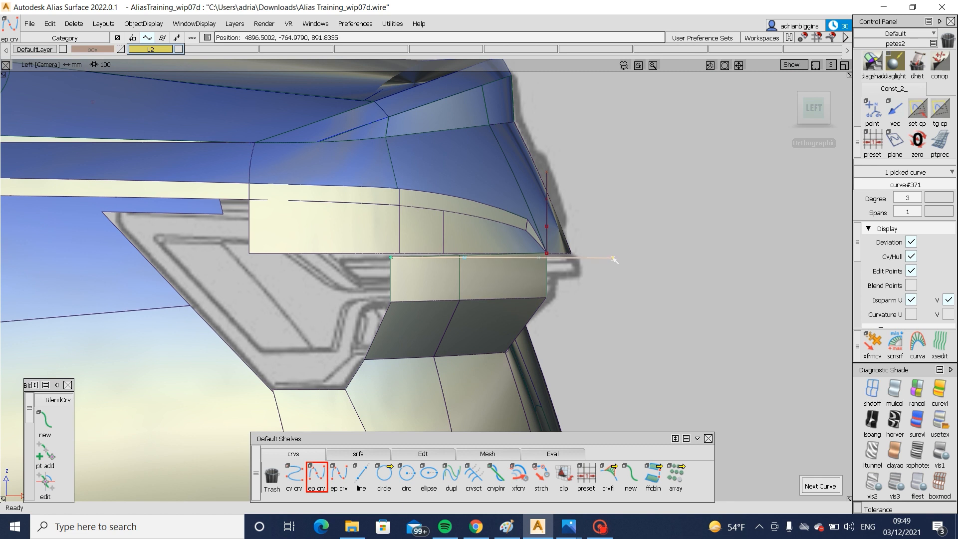
# - Project the horizontal curve onto the two vertical draft surfaces in the left view and trim them along it
pyautogui.keyDown('ctrl'); pyautogui.keyDown('shift'); pyautogui.moveTo(594, 299); pyautogui.dragTo(589, 243); pyautogui.keyUp('shift'); pyautogui.keyUp('ctrl')
pyautogui.keyDown('ctrl'); pyautogui.keyDown('shift'); pyautogui.moveTo(518, 244); pyautogui.dragTo(514, 286, button='middle'); pyautogui.keyUp('shift'); pyautogui.keyUp('ctrl')
pyautogui.click(418, 281)
pyautogui.press('space')
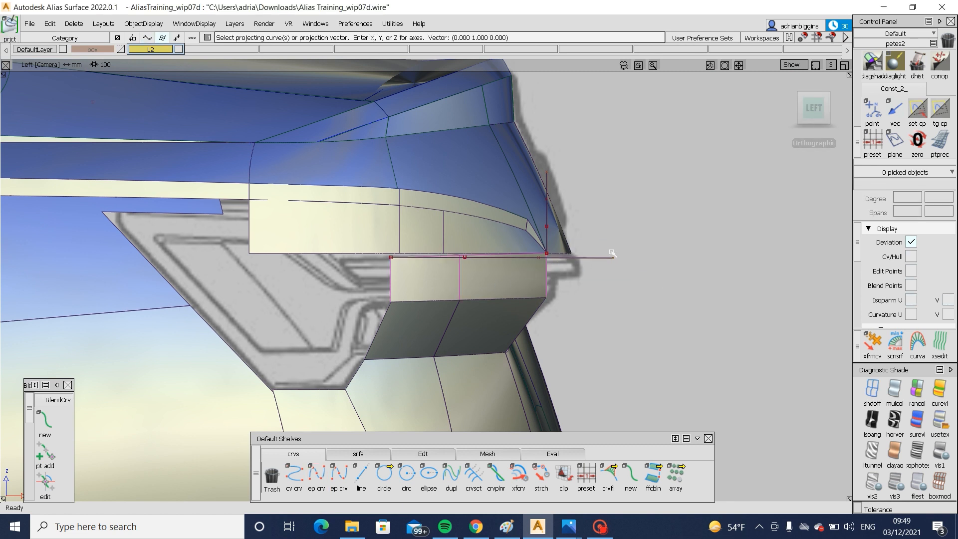
pyautogui.click(608, 259)
pyautogui.press('space')
pyautogui.keyDown('ctrl'); pyautogui.keyDown('shift'); pyautogui.moveTo(606, 238); pyautogui.dragTo(530, 290, button='middle'); pyautogui.keyUp('shift'); pyautogui.keyUp('ctrl')
pyautogui.click(518, 279)
pyautogui.press('space')
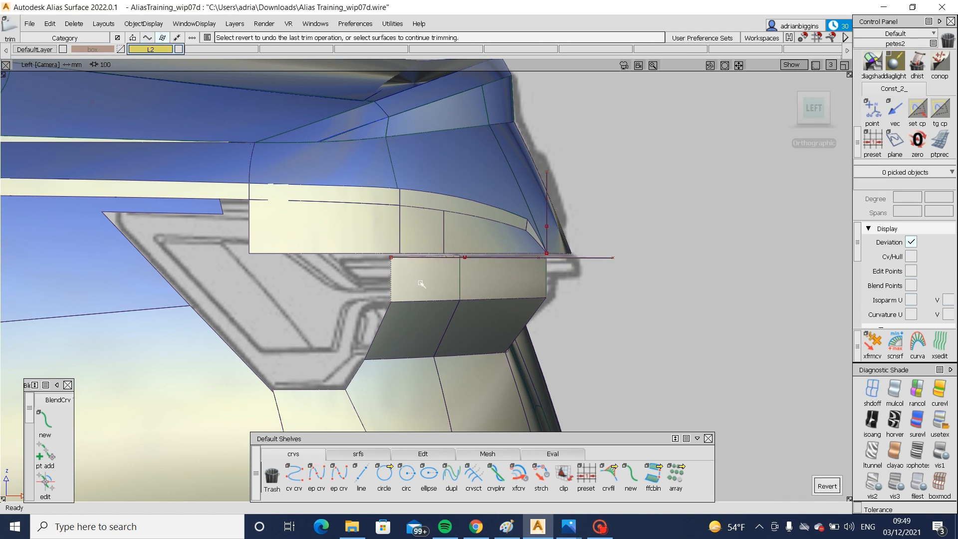
pyautogui.keyDown('alt'); pyautogui.keyDown('shift'); pyautogui.moveTo(421, 283); pyautogui.dragTo(419, 262); pyautogui.keyUp('shift'); pyautogui.keyUp('alt')
# - Compare the draft's inboard end with the blueprint in the back view and untrim the inboard draft surface for extending
pyautogui.keyDown('alt'); pyautogui.keyDown('shift'); pyautogui.moveTo(770, 274); pyautogui.dragTo(441, 282, button='middle'); pyautogui.keyUp('shift'); pyautogui.keyUp('alt')
pyautogui.keyDown('alt'); pyautogui.keyDown('shift'); pyautogui.moveTo(441, 283); pyautogui.dragTo(399, 297, button='right'); pyautogui.keyUp('shift'); pyautogui.keyUp('alt')
pyautogui.keyDown('alt'); pyautogui.keyDown('shift'); pyautogui.moveTo(399, 297); pyautogui.dragTo(391, 318); pyautogui.keyUp('shift'); pyautogui.keyUp('alt')
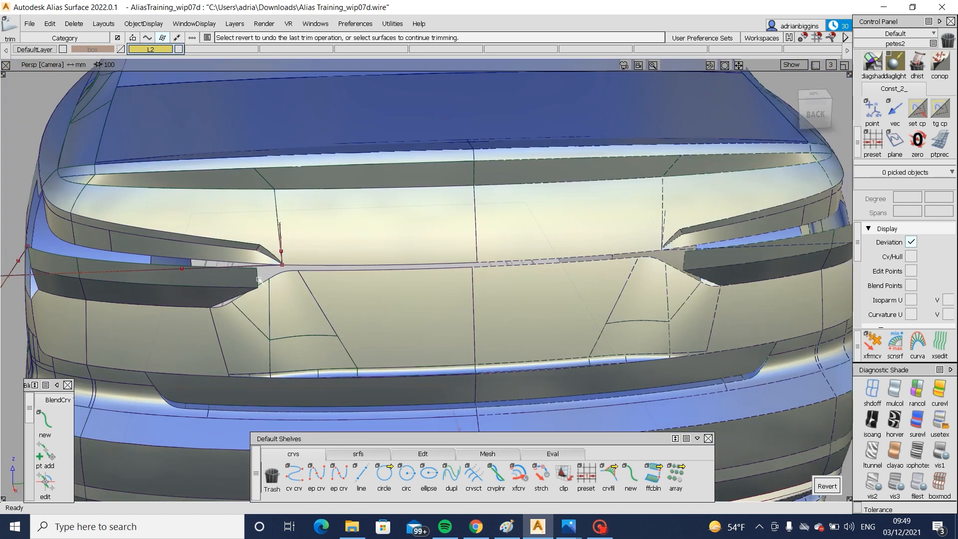
pyautogui.click(815, 114)
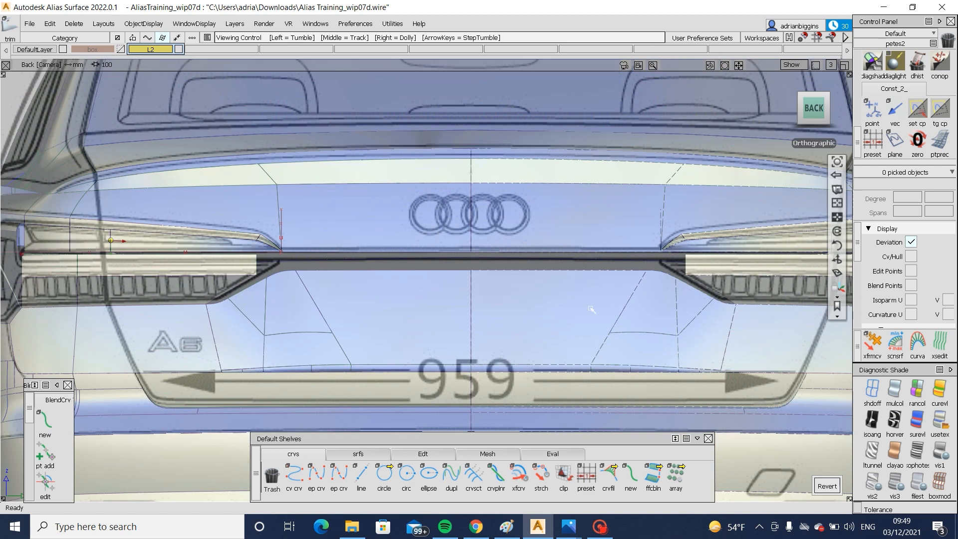
pyautogui.keyDown('alt'); pyautogui.keyDown('shift'); pyautogui.moveTo(590, 306); pyautogui.dragTo(418, 277, button='right'); pyautogui.keyUp('shift'); pyautogui.keyUp('alt')
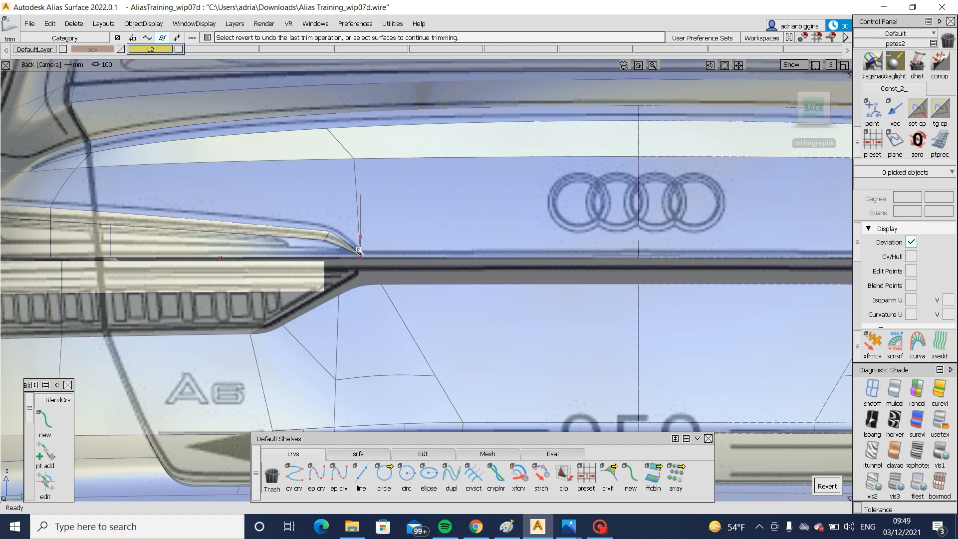
pyautogui.click(423, 453)
pyautogui.click(609, 475)
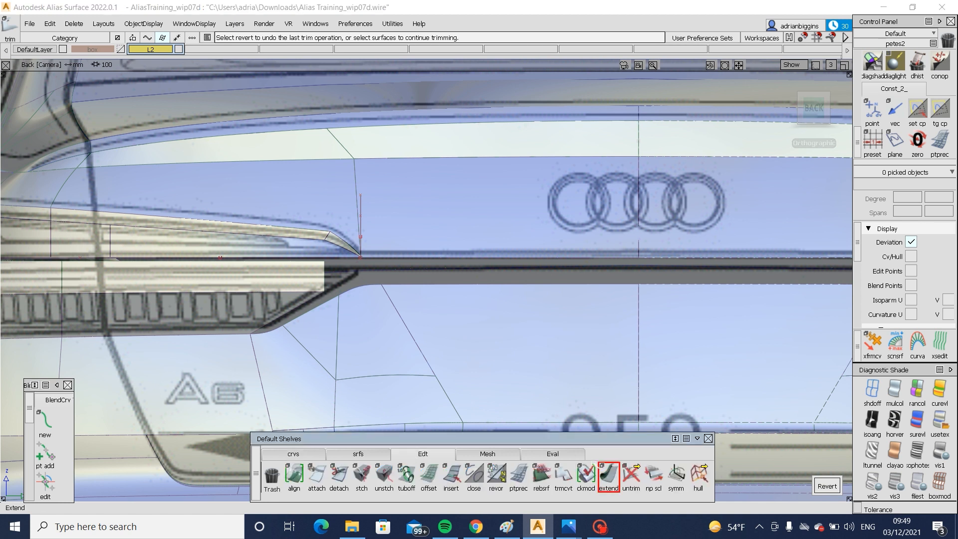
pyautogui.keyDown('ctrl'); pyautogui.keyDown('shift'); pyautogui.moveTo(324, 266); pyautogui.dragTo(310, 268); pyautogui.keyUp('shift'); pyautogui.keyUp('ctrl')
pyautogui.click(310, 272)
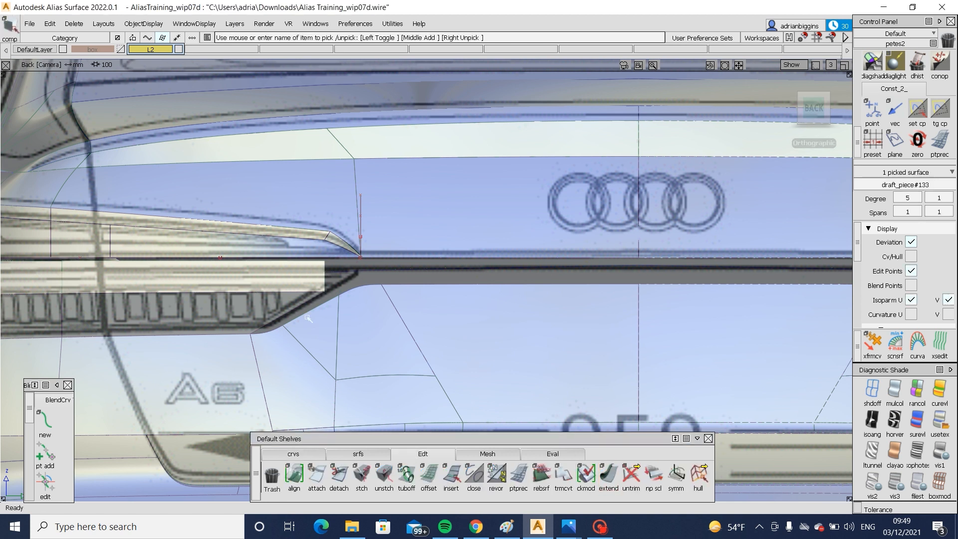
pyautogui.keyDown('ctrl'); pyautogui.keyDown('shift'); pyautogui.moveTo(308, 277); pyautogui.dragTo(314, 295, button='right'); pyautogui.keyUp('shift'); pyautogui.keyUp('ctrl')
# - Extend the inboard draft surface's inner edge about 68 mm so it passes the lamp's inboard tip in the back view
pyautogui.click(608, 475)
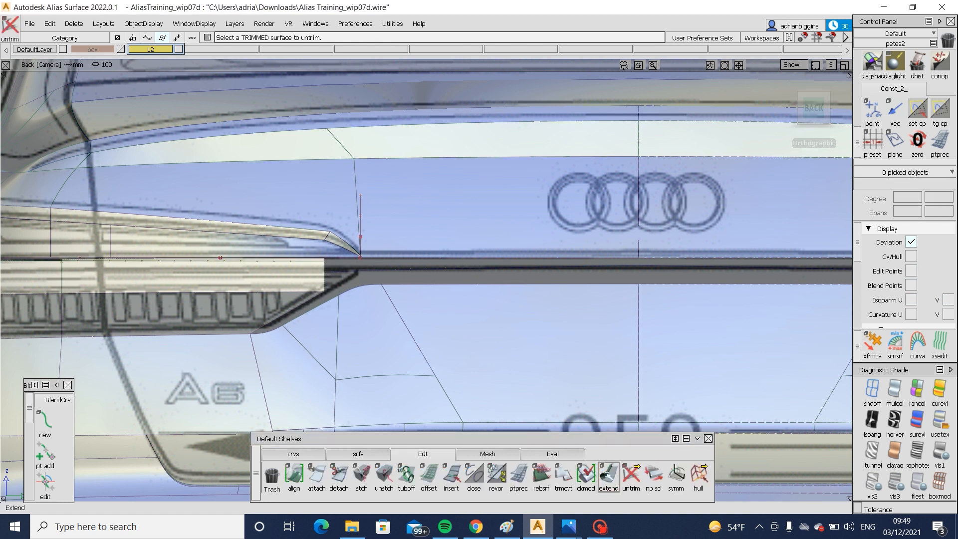
pyautogui.click(326, 268)
pyautogui.press('Return')
pyautogui.moveTo(333, 259); pyautogui.dragTo(443, 265)
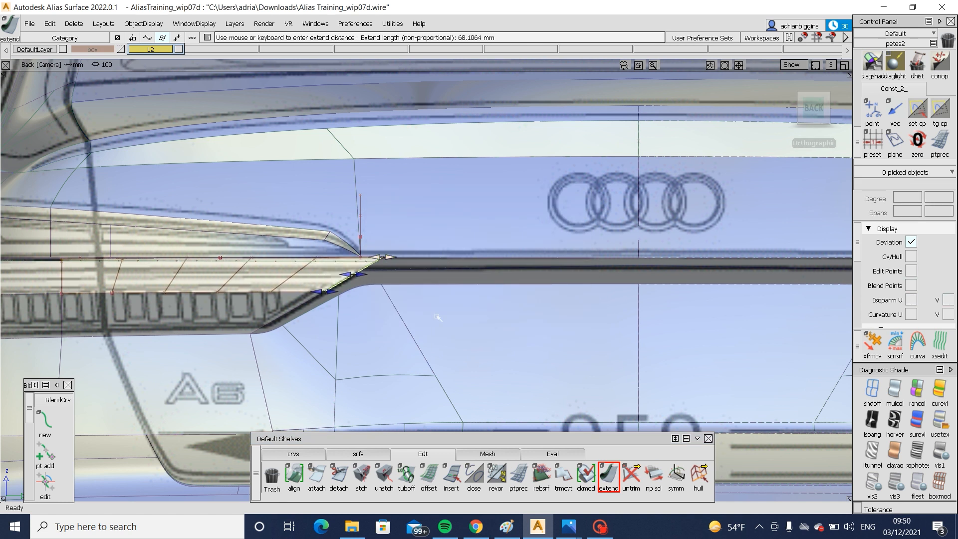
pyautogui.click(434, 266)
# - Draw a vertical edit point curve in the back view, crossing the extended draft surface at the lamp's inboard tip
pyautogui.click(320, 455)
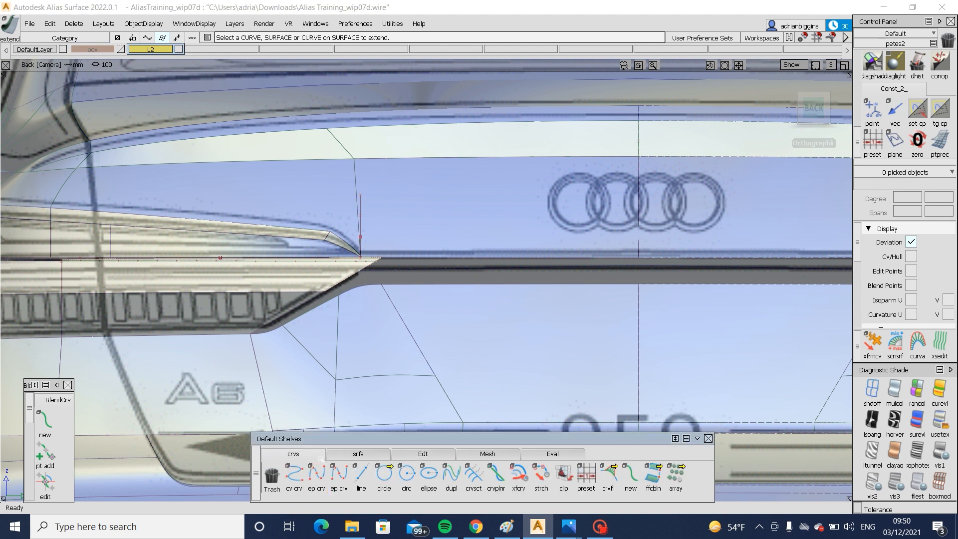
pyautogui.click(316, 476)
pyautogui.click(358, 273)
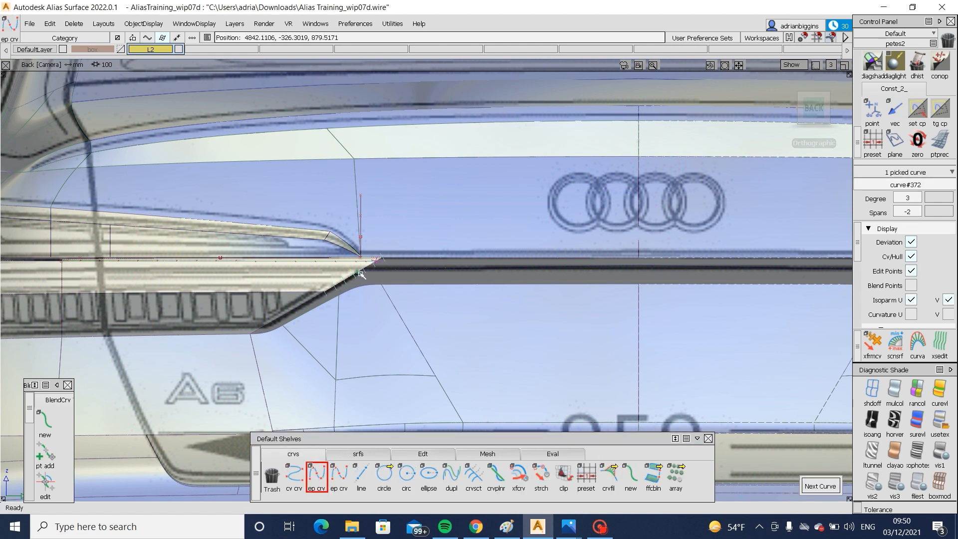
pyautogui.click(359, 239)
# - Project the vertical curve onto the extended draft surface, trim off the excess at the inboard tip and inspect the result in perspective
pyautogui.moveTo(381, 321)
pyautogui.keyDown('ctrl'); pyautogui.keyDown('shift'); pyautogui.mouseDown()
pyautogui.moveTo(380, 245)
pyautogui.moveTo(349, 270)
pyautogui.mouseUp(); pyautogui.keyUp('shift'); pyautogui.keyUp('ctrl')
pyautogui.click(321, 275)
pyautogui.keyDown('ctrl'); pyautogui.keyDown('shift'); pyautogui.moveTo(305, 274); pyautogui.dragTo(370, 272, button='middle'); pyautogui.keyUp('shift'); pyautogui.keyUp('ctrl')
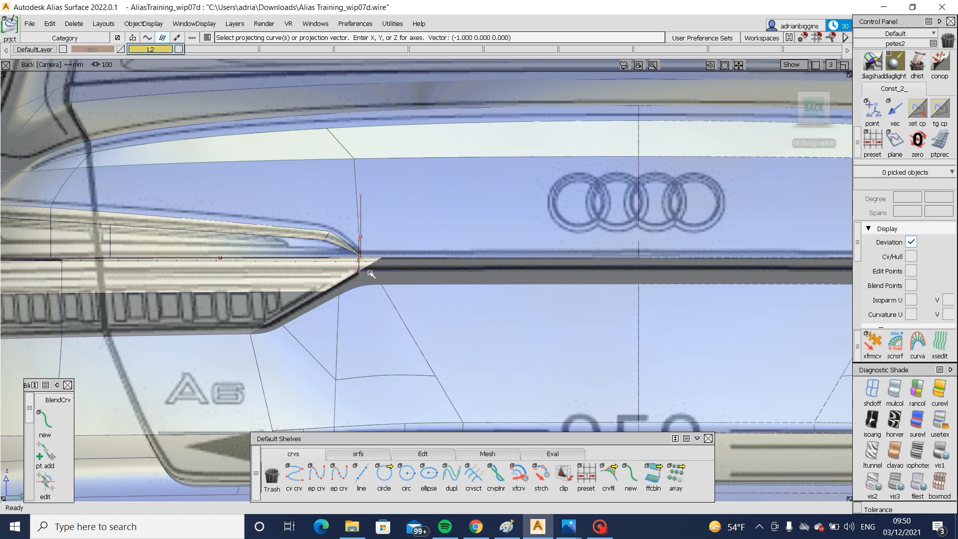
pyautogui.click(358, 269)
pyautogui.keyDown('ctrl'); pyautogui.keyDown('shift'); pyautogui.moveTo(409, 243); pyautogui.dragTo(373, 272, button='middle'); pyautogui.keyUp('shift'); pyautogui.keyUp('ctrl')
pyautogui.click(343, 271)
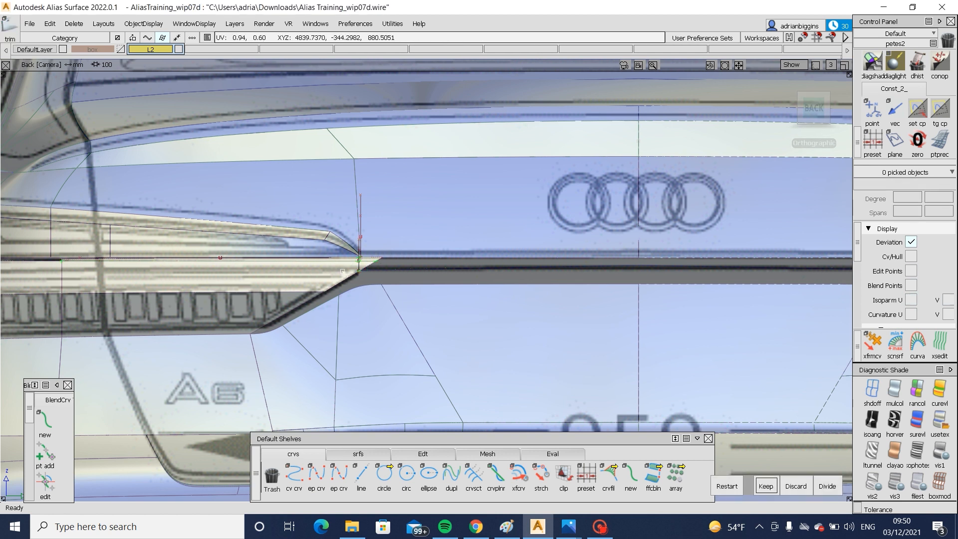
pyautogui.press('space')
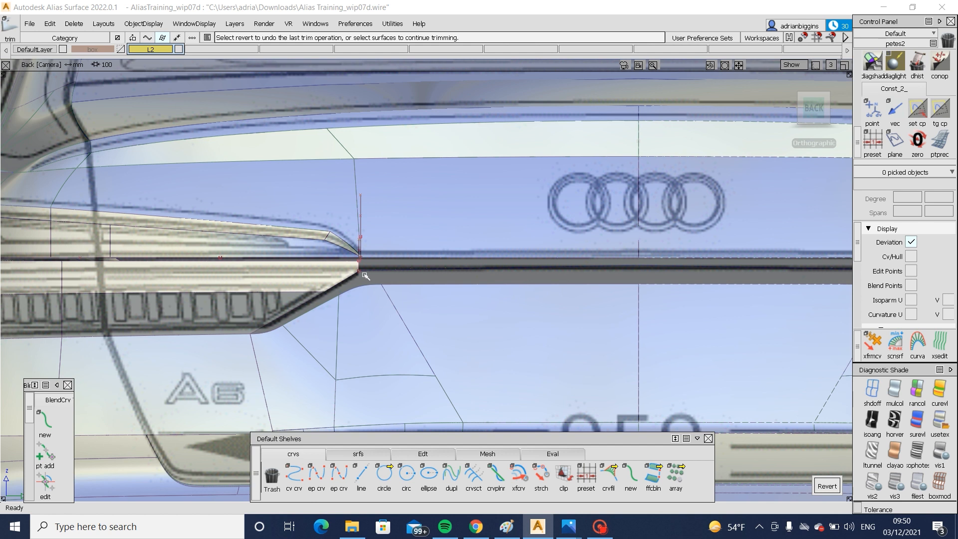
pyautogui.keyDown('alt'); pyautogui.keyDown('shift'); pyautogui.moveTo(338, 330); pyautogui.dragTo(348, 331, button='right'); pyautogui.keyUp('shift'); pyautogui.keyUp('alt')
pyautogui.keyDown('alt'); pyautogui.keyDown('shift'); pyautogui.moveTo(308, 312); pyautogui.dragTo(409, 313, button='middle'); pyautogui.keyUp('shift'); pyautogui.keyUp('alt')
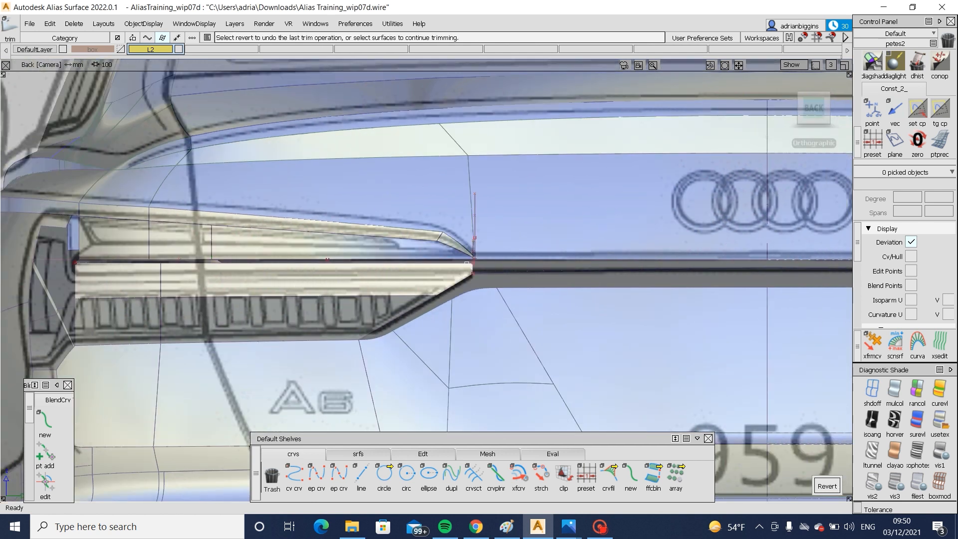
pyautogui.keyDown('alt'); pyautogui.keyDown('shift'); pyautogui.moveTo(207, 324); pyautogui.dragTo(633, 319); pyautogui.keyUp('shift'); pyautogui.keyUp('alt')
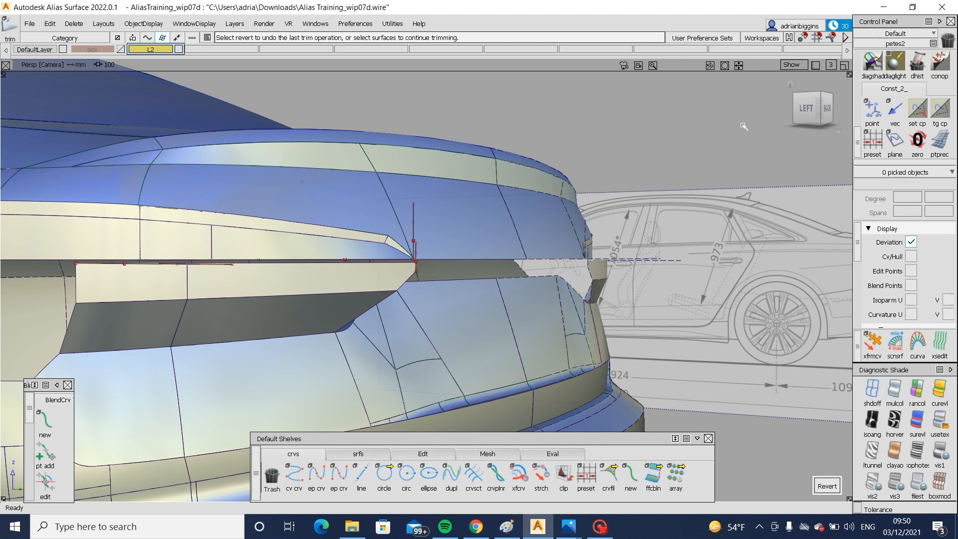
# - In the left side view, move the horizontal trim curve up to the lower edge of the upper lamp surface
pyautogui.click(806, 106)
pyautogui.keyDown('alt'); pyautogui.keyDown('shift'); pyautogui.moveTo(551, 286); pyautogui.dragTo(599, 284, button='right'); pyautogui.keyUp('shift'); pyautogui.keyUp('alt')
pyautogui.keyDown('ctrl'); pyautogui.keyDown('shift'); pyautogui.moveTo(427, 248); pyautogui.dragTo(463, 284); pyautogui.keyUp('shift'); pyautogui.keyUp('ctrl')
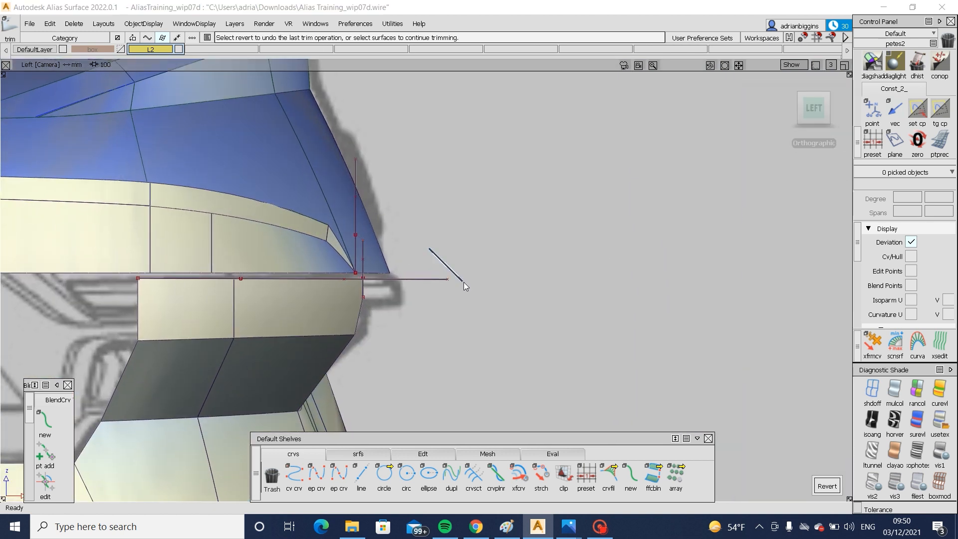
pyautogui.click(443, 278)
pyautogui.keyDown('ctrl'); pyautogui.keyDown('shift'); pyautogui.moveTo(478, 315); pyautogui.dragTo(496, 337, button='right'); pyautogui.keyUp('shift'); pyautogui.keyUp('ctrl')
pyautogui.moveTo(496, 336)
pyautogui.mouseDown()
pyautogui.moveTo(497, 322)
pyautogui.moveTo(496, 333)
pyautogui.mouseUp()
pyautogui.keyDown('ctrl'); pyautogui.keyDown('shift'); pyautogui.moveTo(484, 382); pyautogui.dragTo(321, 284); pyautogui.keyUp('shift'); pyautogui.keyUp('ctrl')
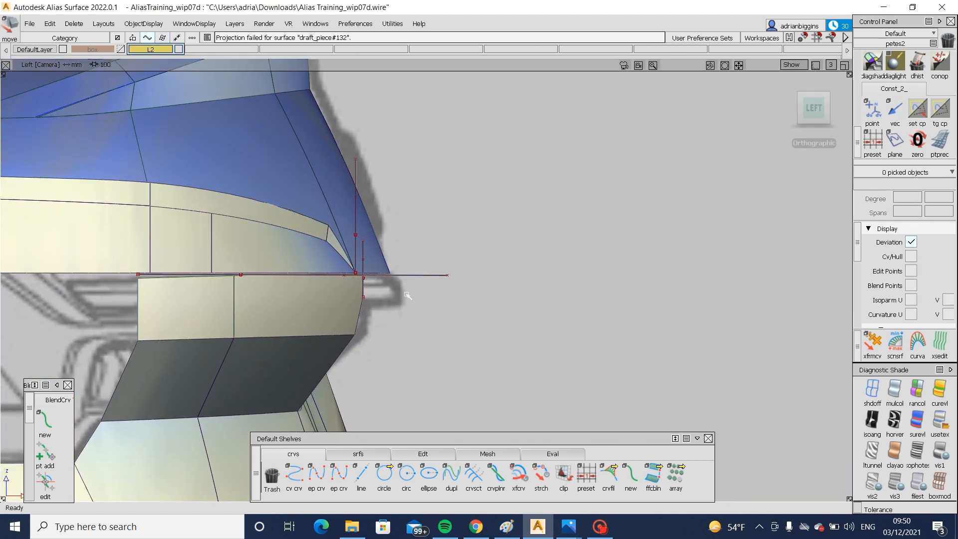
pyautogui.keyDown('alt'); pyautogui.keyDown('shift'); pyautogui.moveTo(435, 299); pyautogui.dragTo(410, 295, button='right'); pyautogui.keyUp('shift'); pyautogui.keyUp('alt')
# - Examine the gap between the upper and lower lamp surfaces in perspective from the side and rear
pyautogui.press('F8')
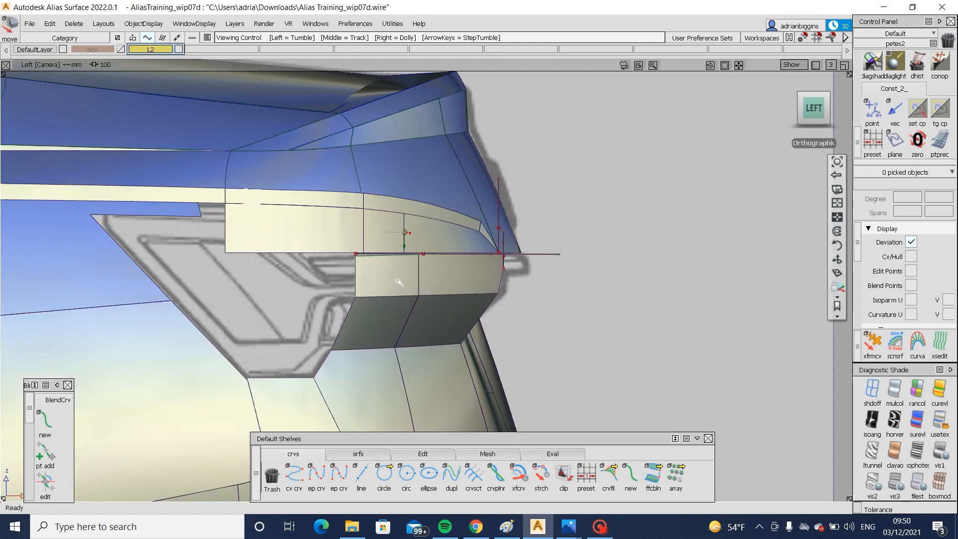
pyautogui.keyDown('alt'); pyautogui.keyDown('shift'); pyautogui.moveTo(398, 280); pyautogui.dragTo(120, 301); pyautogui.keyUp('shift'); pyautogui.keyUp('alt')
pyautogui.keyDown('alt'); pyautogui.keyDown('shift'); pyautogui.moveTo(449, 317); pyautogui.dragTo(476, 325); pyautogui.keyUp('shift'); pyautogui.keyUp('alt')
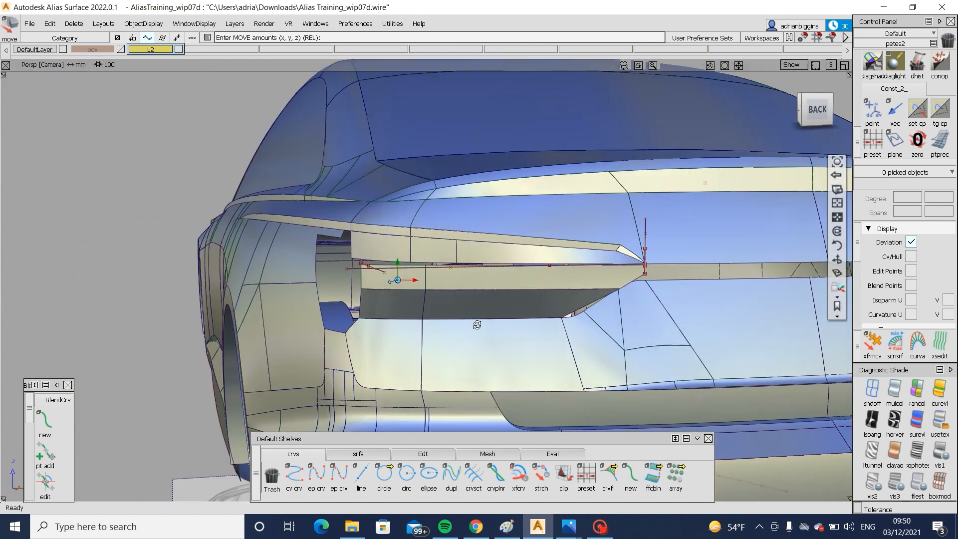
pyautogui.keyDown('alt'); pyautogui.keyDown('shift'); pyautogui.moveTo(476, 324); pyautogui.dragTo(319, 326, button='right'); pyautogui.keyUp('shift'); pyautogui.keyUp('alt')
pyautogui.keyDown('alt'); pyautogui.keyDown('shift'); pyautogui.moveTo(319, 327); pyautogui.dragTo(359, 326); pyautogui.keyUp('shift'); pyautogui.keyUp('alt')
pyautogui.keyDown('ctrl'); pyautogui.keyDown('shift'); pyautogui.moveTo(449, 321); pyautogui.dragTo(351, 328, button='right'); pyautogui.keyUp('shift'); pyautogui.keyUp('ctrl')
pyautogui.keyDown('alt'); pyautogui.keyDown('shift'); pyautogui.moveTo(350, 328); pyautogui.dragTo(637, 331); pyautogui.keyUp('shift'); pyautogui.keyUp('alt')
pyautogui.keyDown('alt'); pyautogui.keyDown('shift'); pyautogui.moveTo(449, 324); pyautogui.dragTo(564, 312, button='right'); pyautogui.keyUp('shift'); pyautogui.keyUp('alt')
pyautogui.moveTo(602, 276)
pyautogui.keyDown('alt'); pyautogui.keyDown('shift'); pyautogui.mouseDown()
pyautogui.moveTo(444, 314)
pyautogui.moveTo(351, 295)
pyautogui.mouseUp(); pyautogui.keyUp('shift'); pyautogui.keyUp('alt')
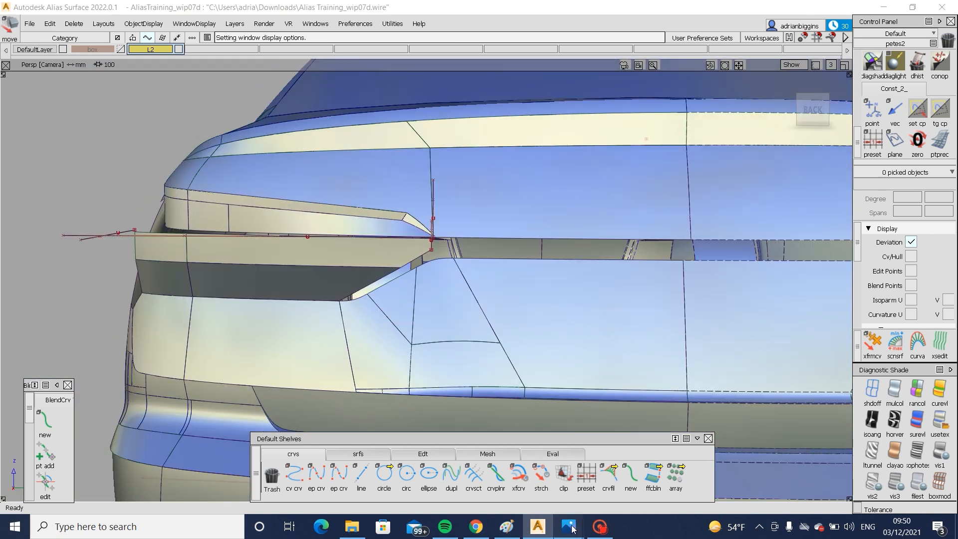
# - Switch to Photos, examine the tail lamps and chrome strip in the two Audi A6 rear reference photos, and return to Alias
pyautogui.moveTo(569, 526)
pyautogui.click(445, 458)
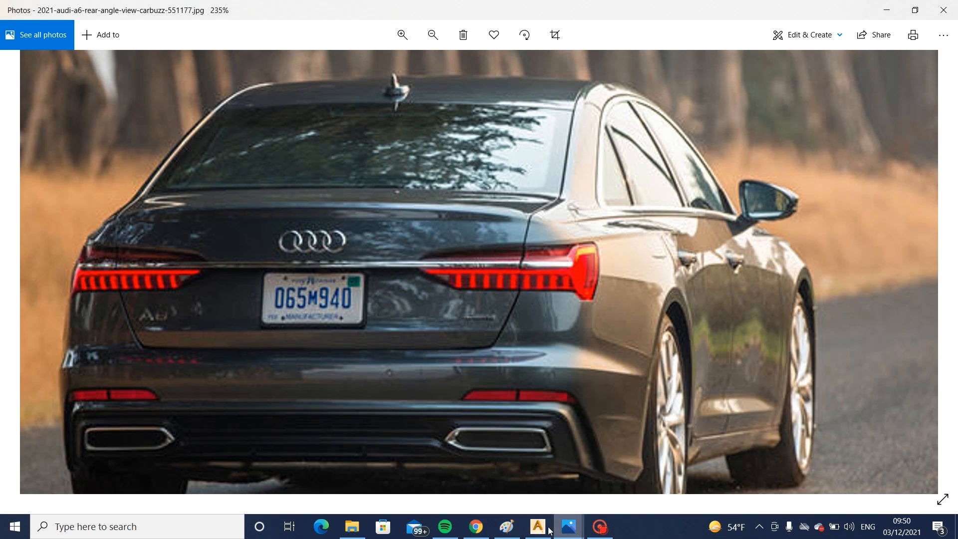
pyautogui.moveTo(568, 526)
pyautogui.click(703, 454)
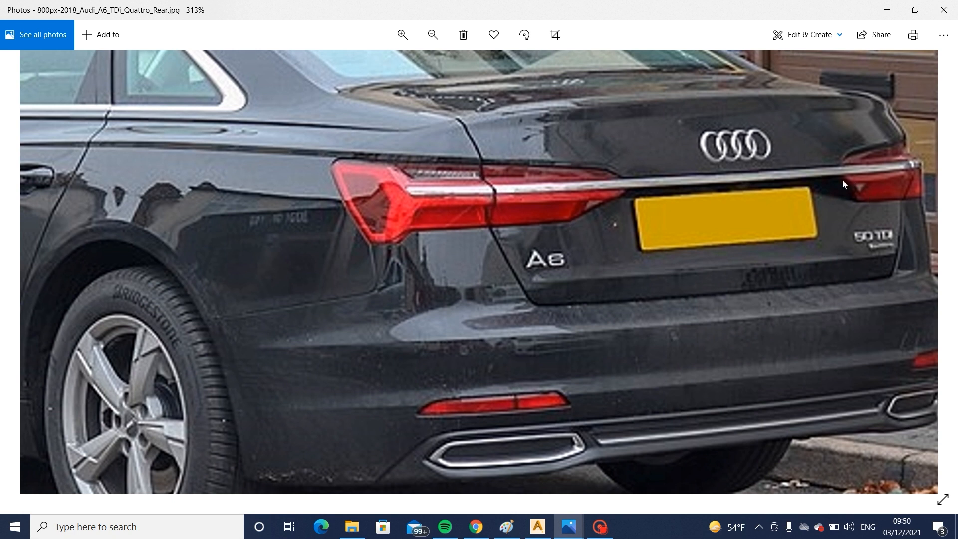
pyautogui.click(537, 526)
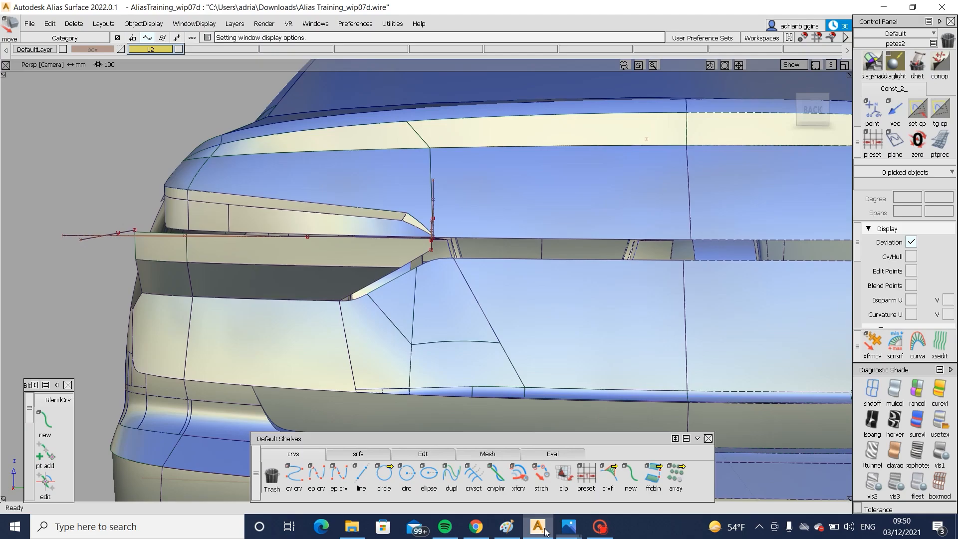
# - Compare the lamp surfaces with the rear blueprint and examine the lower lamp surfaces' upper edge from above in perspective
pyautogui.moveTo(825, 107); pyautogui.dragTo(804, 106)
pyautogui.click(805, 107)
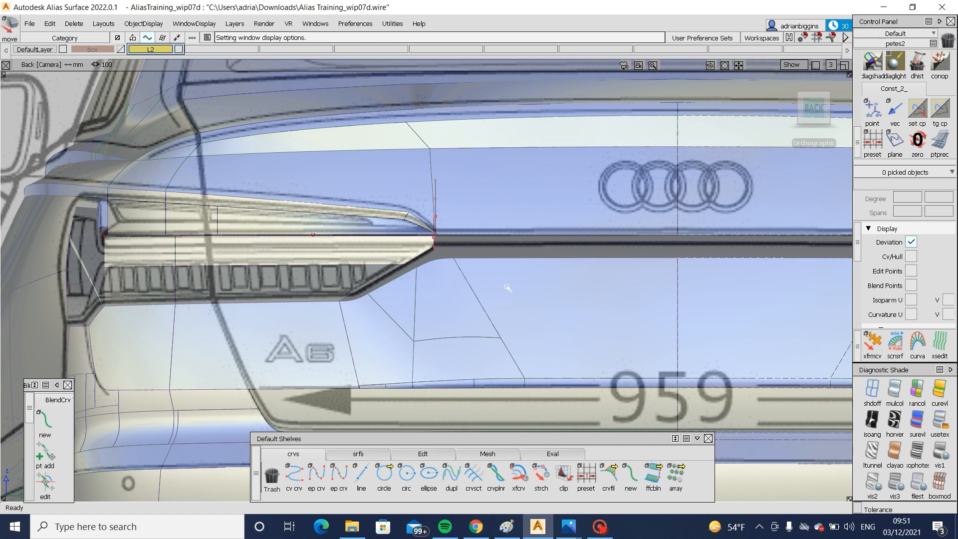
pyautogui.keyDown('alt'); pyautogui.keyDown('shift'); pyautogui.moveTo(507, 288); pyautogui.dragTo(328, 285); pyautogui.keyUp('shift'); pyautogui.keyUp('alt')
pyautogui.keyDown('alt'); pyautogui.keyDown('shift'); pyautogui.click(328, 285); pyautogui.keyUp('shift'); pyautogui.keyUp('alt')
pyautogui.keyDown('alt'); pyautogui.keyDown('shift'); pyautogui.moveTo(328, 286); pyautogui.dragTo(404, 334, button='right'); pyautogui.keyUp('shift'); pyautogui.keyUp('alt')
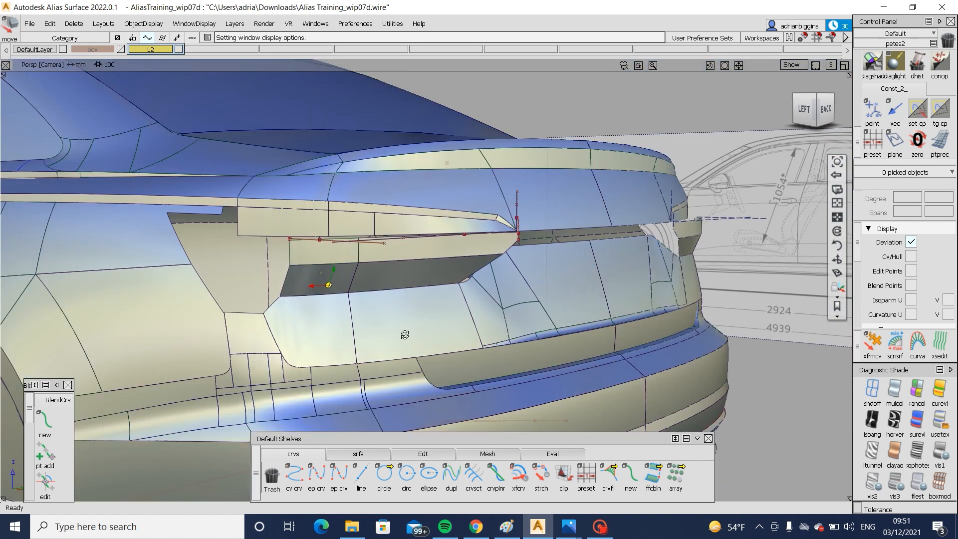
pyautogui.keyDown('alt'); pyautogui.keyDown('shift'); pyautogui.moveTo(404, 333); pyautogui.dragTo(429, 319); pyautogui.keyUp('shift'); pyautogui.keyUp('alt')
pyautogui.keyDown('alt'); pyautogui.keyDown('shift'); pyautogui.moveTo(369, 308); pyautogui.dragTo(451, 302, button='middle'); pyautogui.keyUp('shift'); pyautogui.keyUp('alt')
pyautogui.keyDown('alt'); pyautogui.keyDown('shift'); pyautogui.moveTo(451, 302); pyautogui.dragTo(527, 286, button='right'); pyautogui.keyUp('shift'); pyautogui.keyUp('alt')
pyautogui.keyDown('alt'); pyautogui.keyDown('shift'); pyautogui.moveTo(528, 286); pyautogui.dragTo(507, 266); pyautogui.keyUp('shift'); pyautogui.keyUp('alt')
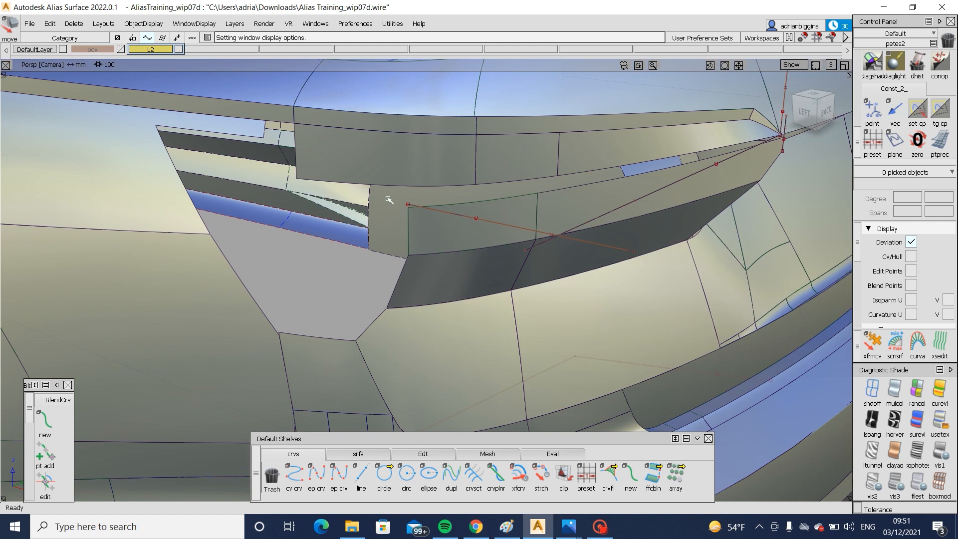
pyautogui.click(358, 454)
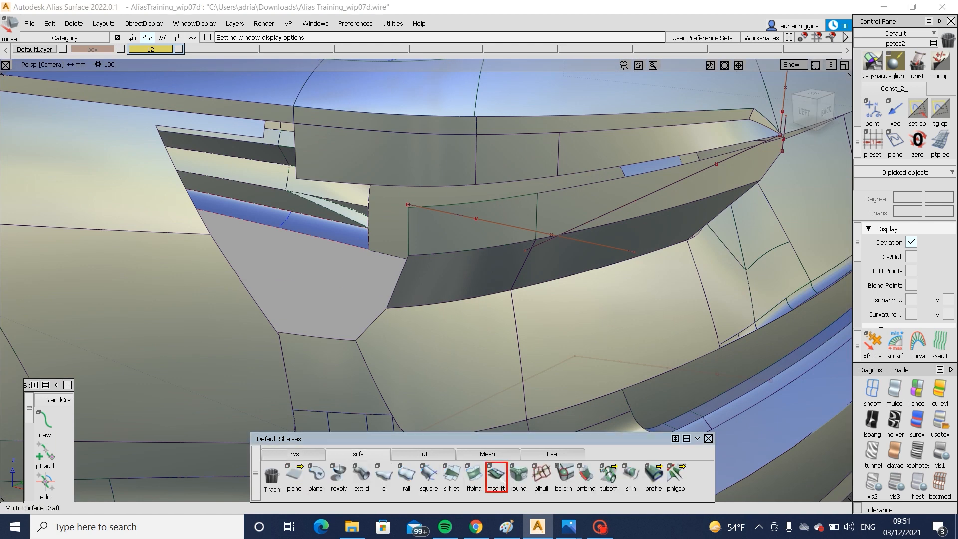
pyautogui.click(496, 474)
pyautogui.scroll(-4, 809, 315)
pyautogui.scroll(3, 809, 315)
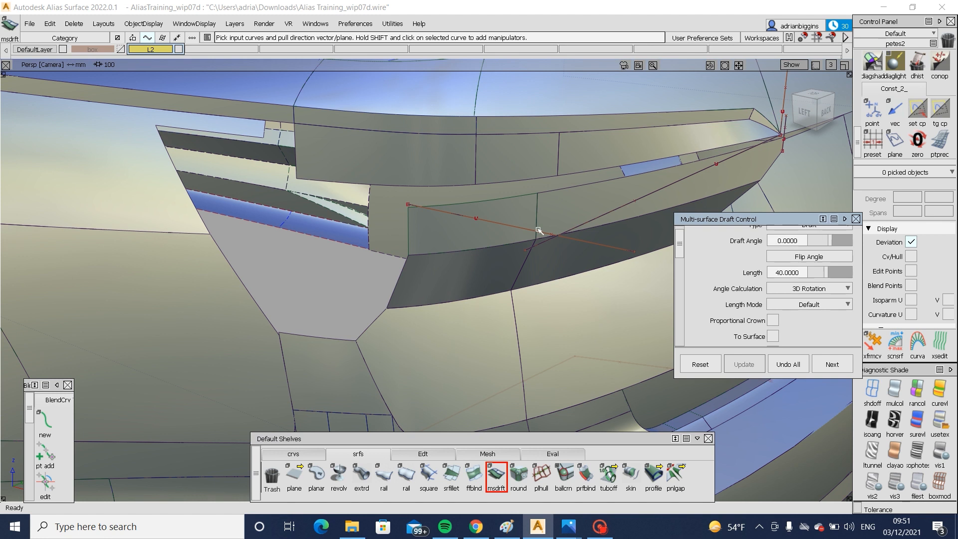
pyautogui.click(508, 200)
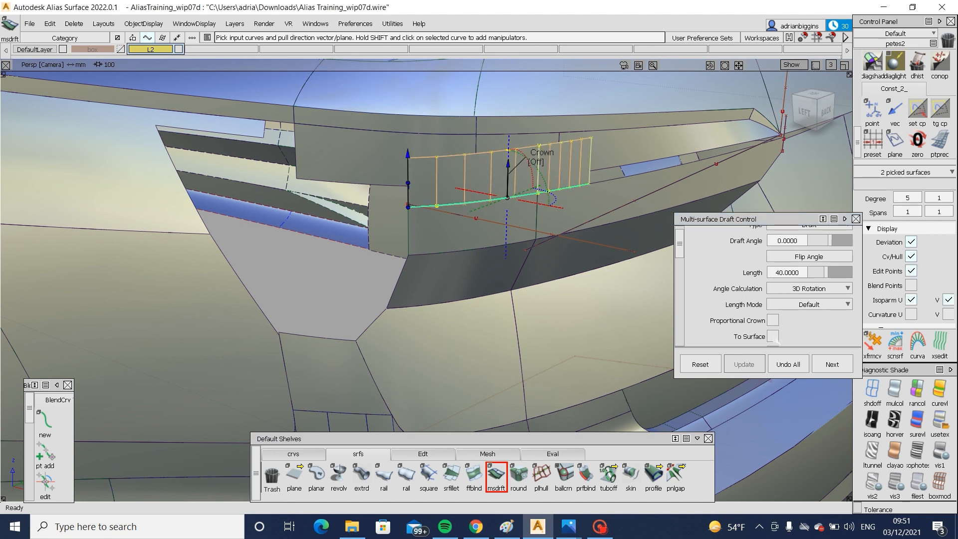
pyautogui.click(787, 363)
# - Untrim the inboard and outboard lower lamp surfaces
pyautogui.keyDown('ctrl'); pyautogui.keyDown('shift'); pyautogui.moveTo(585, 212); pyautogui.dragTo(585, 172); pyautogui.keyUp('shift'); pyautogui.keyUp('ctrl')
pyautogui.click(566, 215)
pyautogui.keyDown('ctrl'); pyautogui.keyDown('shift'); pyautogui.moveTo(567, 212); pyautogui.dragTo(561, 349, button='right'); pyautogui.keyUp('shift'); pyautogui.keyUp('ctrl')
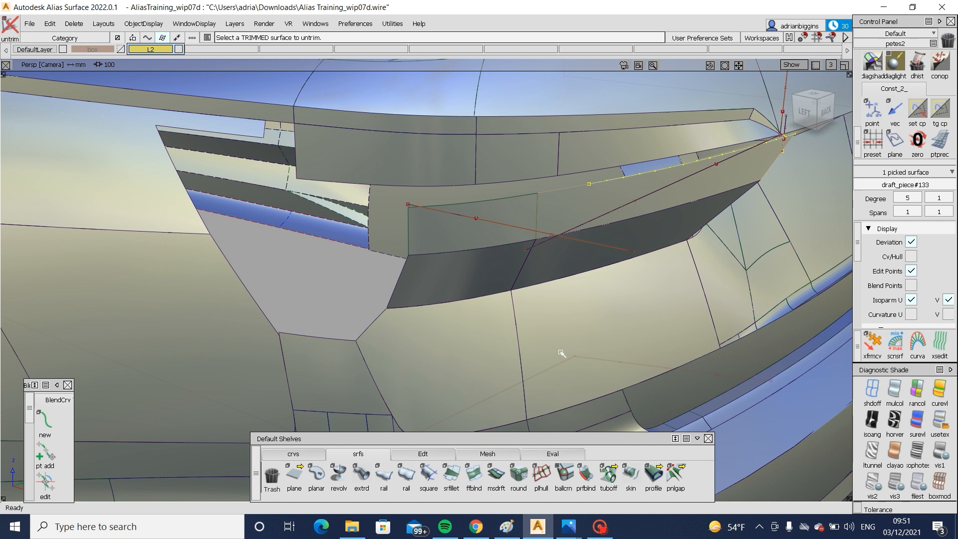
pyautogui.keyDown('ctrl'); pyautogui.keyDown('shift'); pyautogui.moveTo(561, 350); pyautogui.dragTo(518, 202); pyautogui.keyUp('shift'); pyautogui.keyUp('ctrl')
pyautogui.click(517, 204)
pyautogui.keyDown('ctrl'); pyautogui.keyDown('shift'); pyautogui.moveTo(518, 205); pyautogui.dragTo(516, 319, button='right'); pyautogui.keyUp('shift'); pyautogui.keyUp('ctrl')
pyautogui.keyDown('ctrl'); pyautogui.keyDown('shift'); pyautogui.moveTo(515, 320); pyautogui.dragTo(522, 207); pyautogui.keyUp('shift'); pyautogui.keyUp('ctrl')
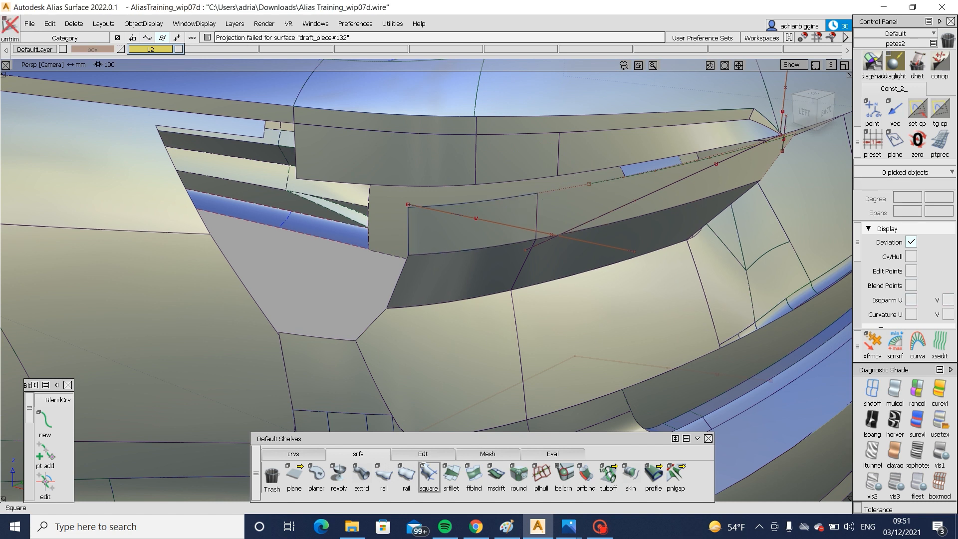
# - Extend the upper edges of both lower lamp surfaces so they pass beyond the moved horizontal curve
pyautogui.click(422, 454)
pyautogui.click(608, 475)
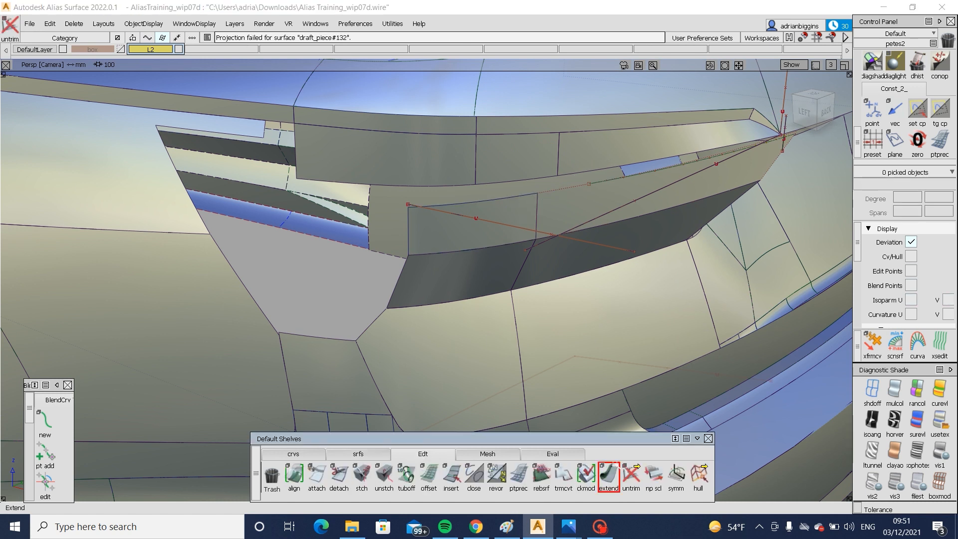
pyautogui.click(553, 187)
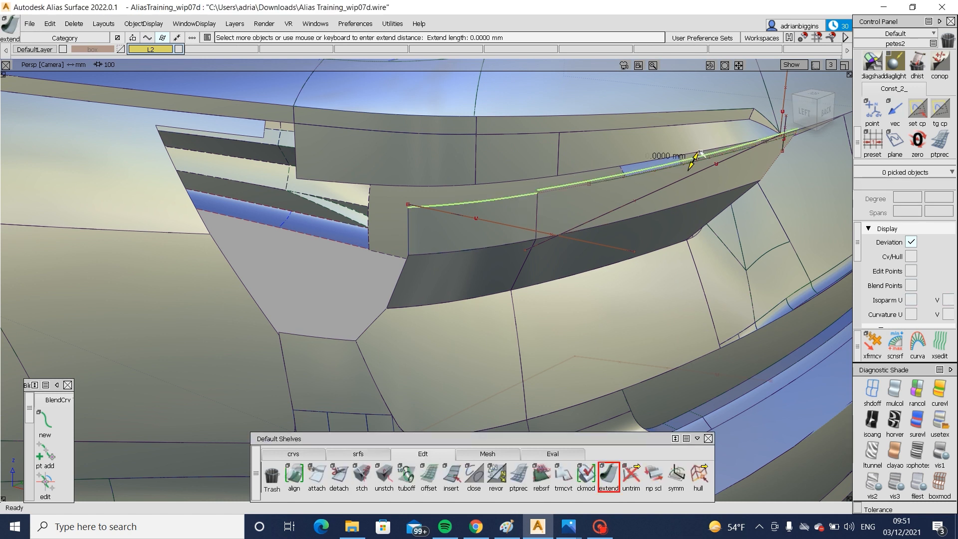
pyautogui.moveTo(701, 154); pyautogui.dragTo(659, 212)
# - Trim both extended lower lamp surfaces at the projected curve, removing the excess above it
pyautogui.click(608, 205)
pyautogui.click(608, 205)
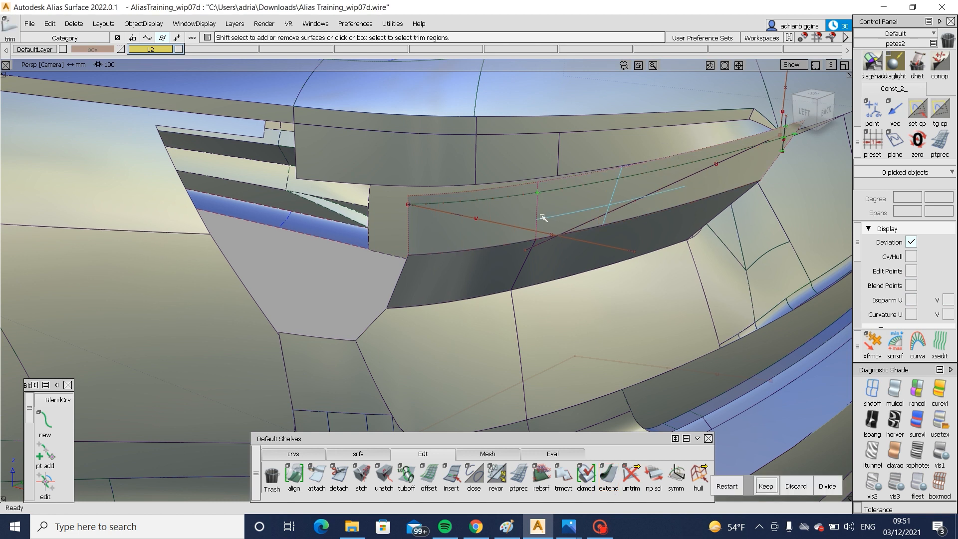
pyautogui.press('space')
pyautogui.click(504, 223)
pyautogui.click(494, 229)
pyautogui.click(494, 229)
pyautogui.press('space')
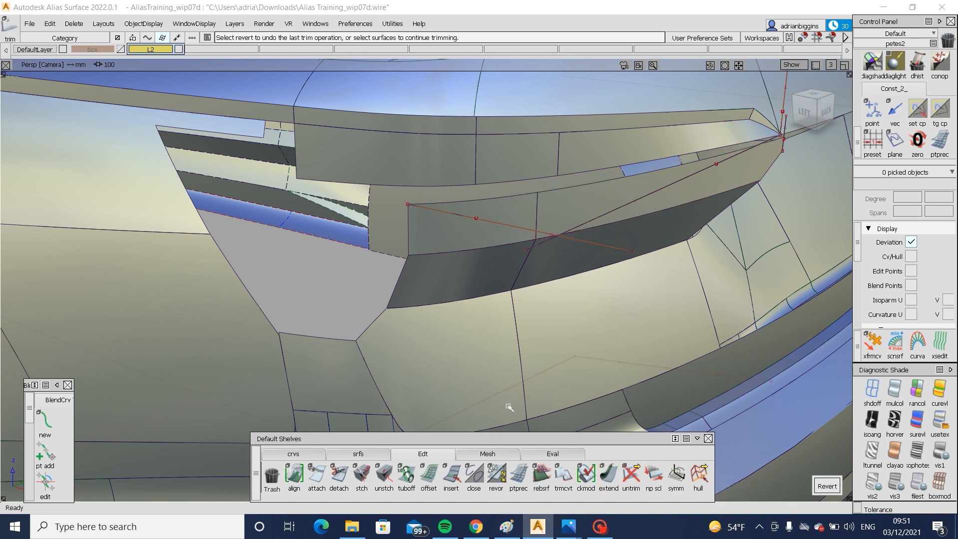
# - Create a 40 mm multi-surface draft at 0° from the upper edges of both lower lamp surfaces
pyautogui.click(358, 453)
pyautogui.click(496, 474)
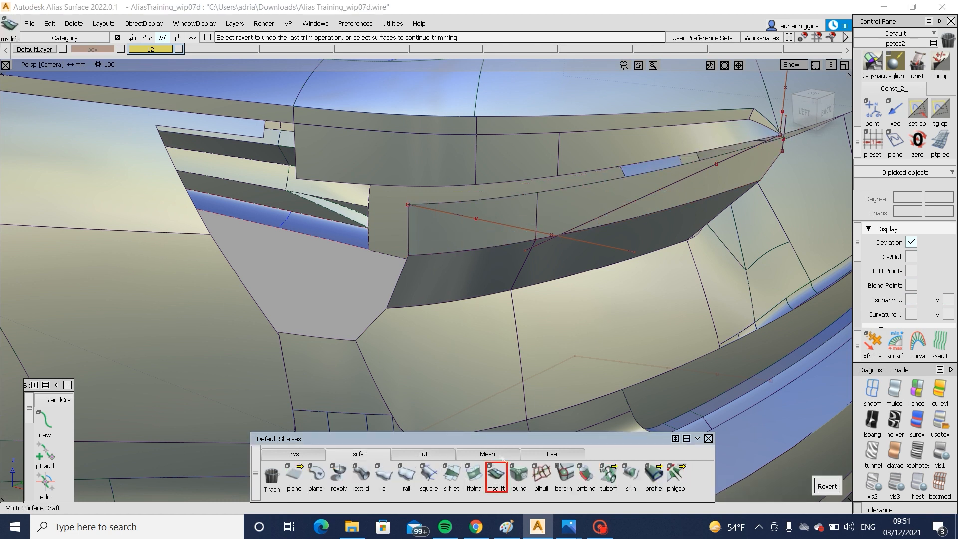
pyautogui.click(448, 201)
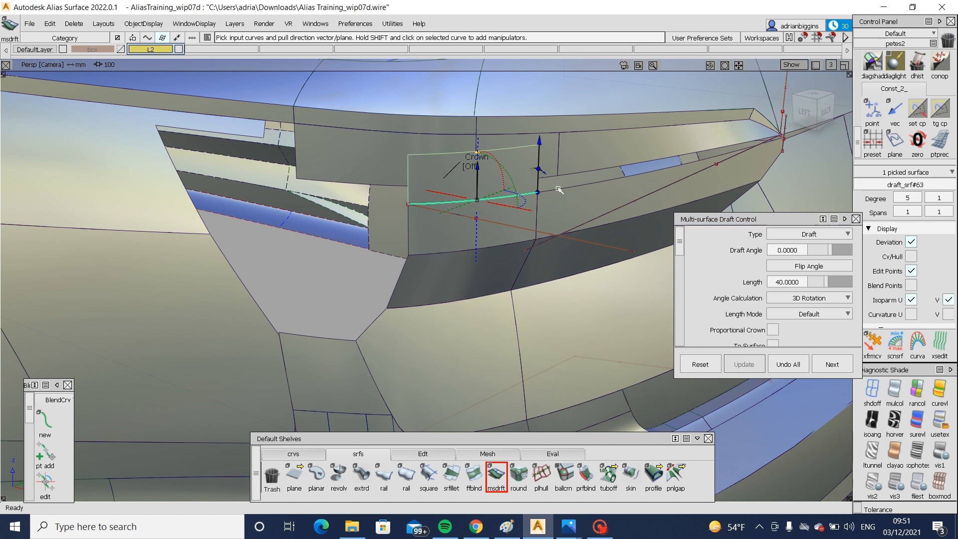
pyautogui.click(558, 190)
# - In the left side view, pick the free-edge CVs of both draft surfaces and move them forward to lean the drafts into the lamp opening
pyautogui.click(803, 110)
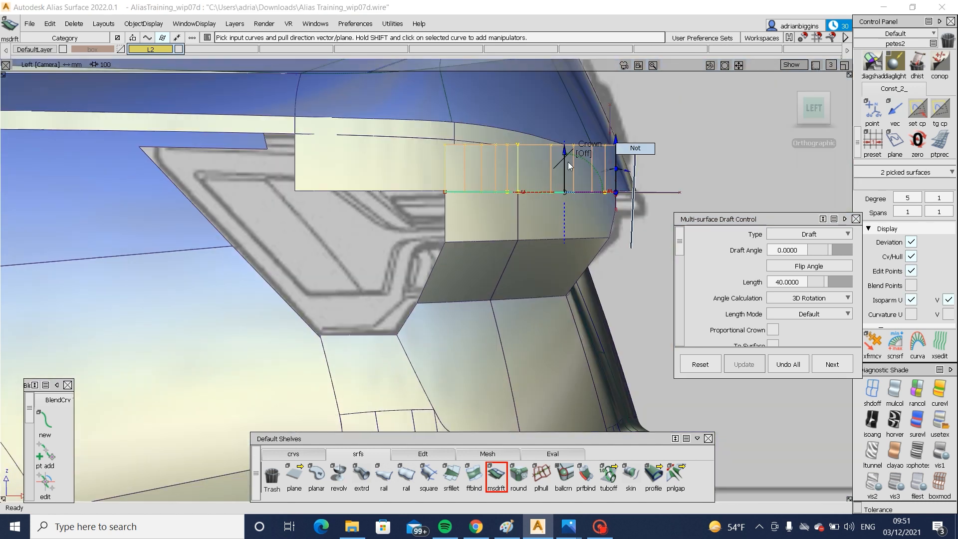
pyautogui.keyDown('ctrl'); pyautogui.keyDown('shift'); pyautogui.moveTo(631, 248); pyautogui.dragTo(635, 149); pyautogui.keyUp('shift'); pyautogui.keyUp('ctrl')
pyautogui.keyDown('ctrl'); pyautogui.keyDown('shift'); pyautogui.moveTo(469, 150); pyautogui.dragTo(399, 129); pyautogui.keyUp('shift'); pyautogui.keyUp('ctrl')
pyautogui.moveTo(389, 122); pyautogui.dragTo(652, 161)
pyautogui.keyDown('ctrl'); pyautogui.keyDown('shift'); pyautogui.moveTo(688, 231); pyautogui.dragTo(689, 132, button='middle'); pyautogui.keyUp('shift'); pyautogui.keyUp('ctrl')
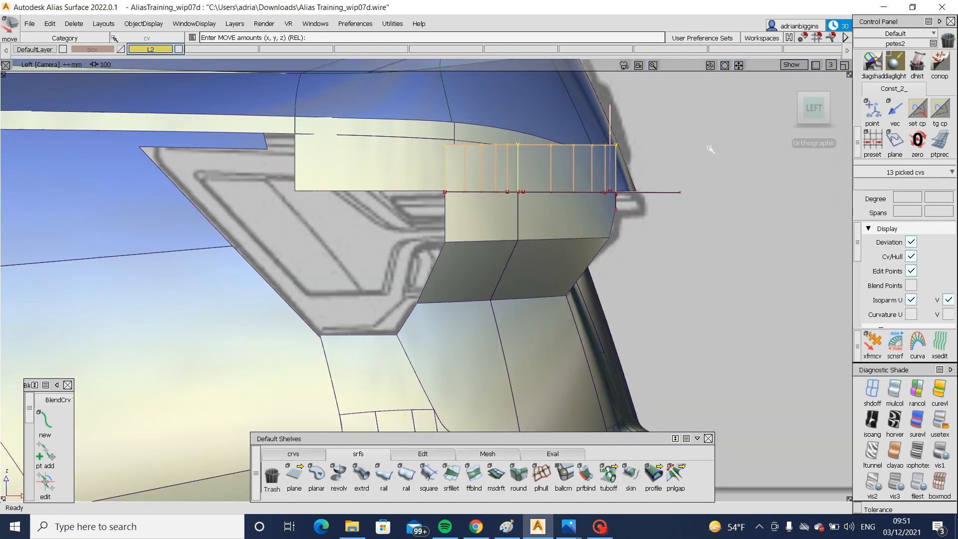
pyautogui.keyDown('ctrl'); pyautogui.keyDown('shift'); pyautogui.moveTo(678, 173); pyautogui.dragTo(757, 258); pyautogui.keyUp('shift'); pyautogui.keyUp('ctrl')
pyautogui.keyDown('ctrl'); pyautogui.keyDown('shift'); pyautogui.moveTo(468, 150); pyautogui.dragTo(397, 131); pyautogui.keyUp('shift'); pyautogui.keyUp('ctrl')
pyautogui.moveTo(387, 129); pyautogui.dragTo(653, 161)
pyautogui.keyDown('ctrl'); pyautogui.keyDown('shift'); pyautogui.moveTo(695, 222); pyautogui.dragTo(697, 131, button='middle'); pyautogui.keyUp('shift'); pyautogui.keyUp('ctrl')
pyautogui.moveTo(739, 181)
pyautogui.mouseDown()
pyautogui.moveTo(661, 207)
pyautogui.moveTo(678, 208)
pyautogui.moveTo(224, 252)
pyautogui.moveTo(278, 264)
pyautogui.moveTo(463, 228)
pyautogui.moveTo(235, 287)
pyautogui.mouseUp()
pyautogui.moveTo(251, 190); pyautogui.dragTo(276, 203, button='middle')
pyautogui.keyDown('alt'); pyautogui.keyDown('shift'); pyautogui.moveTo(279, 203); pyautogui.dragTo(410, 332); pyautogui.keyUp('shift'); pyautogui.keyUp('alt')
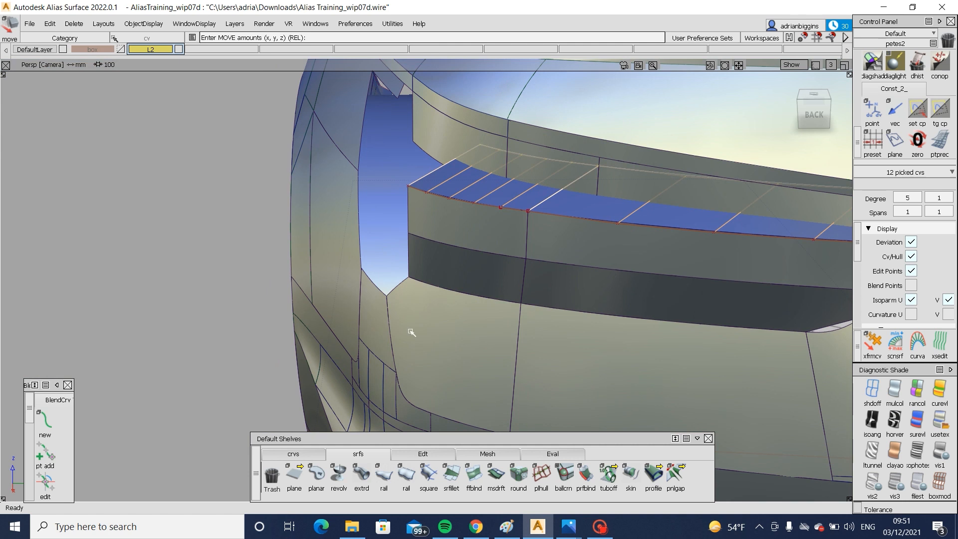
# - Check the lamp's outboard end in the rear quarter reference photo and undo the last CV edits on the draft surfaces
pyautogui.moveTo(568, 526)
pyautogui.click(696, 459)
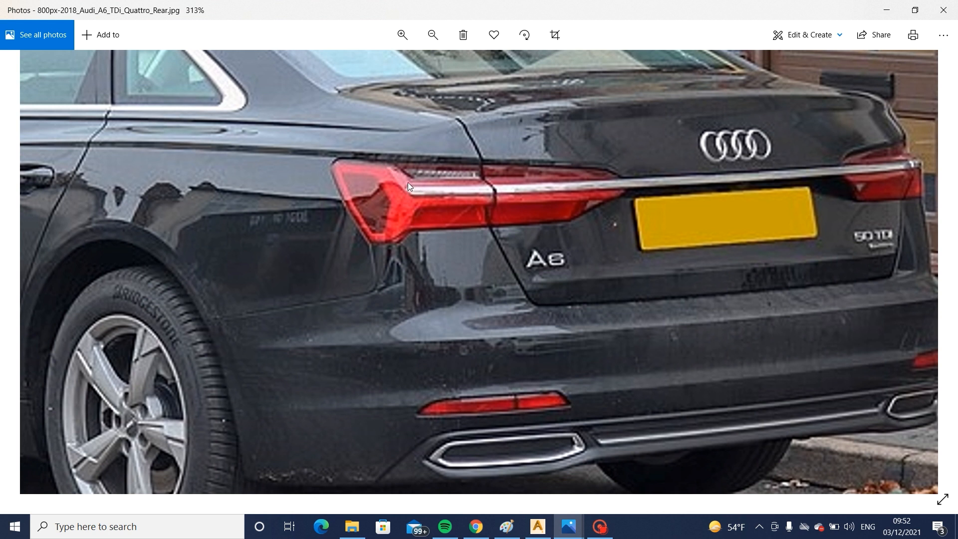
pyautogui.click(537, 526)
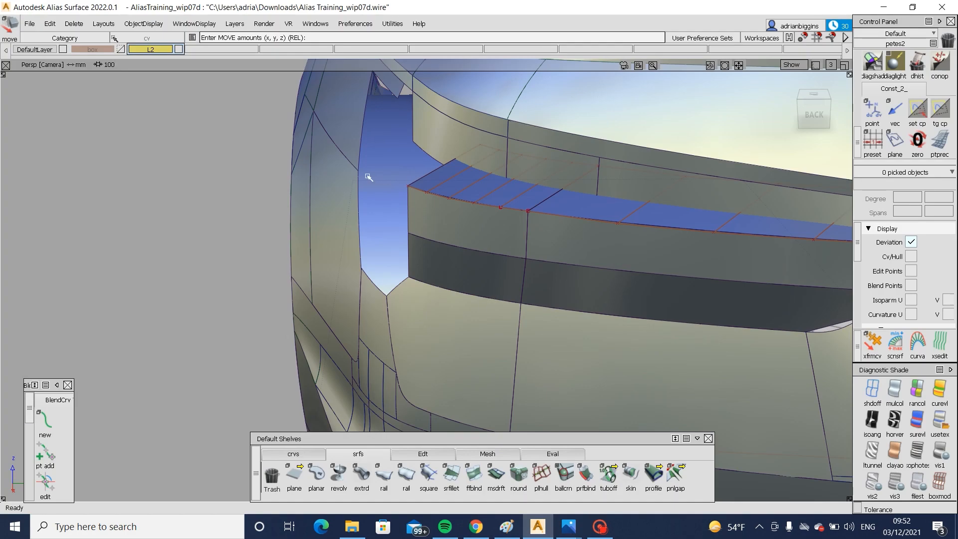
pyautogui.hotkey('ctrl', 'z')
pyautogui.hotkey('ctrl', 'z')
pyautogui.hotkey('ctrl', 'z')
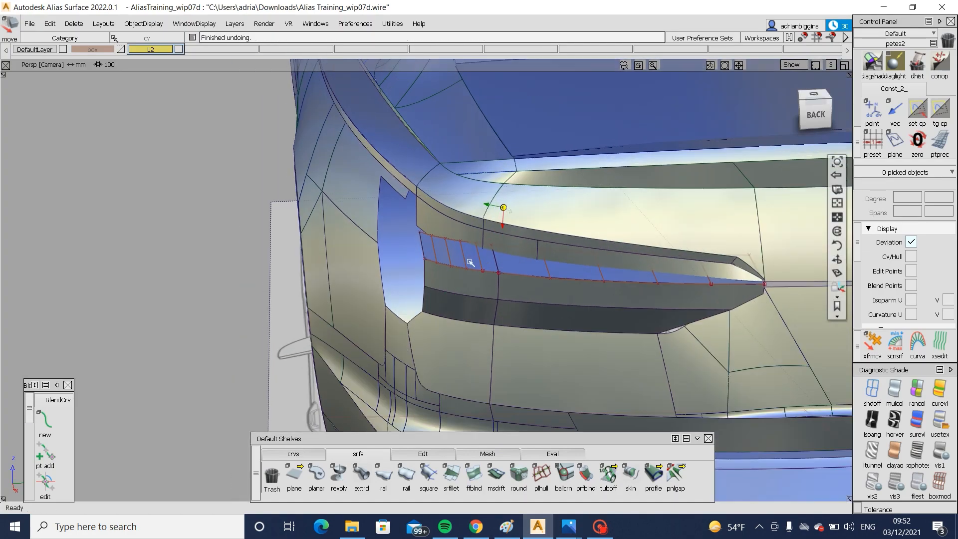
# - Select the free-edge CVs of both draft surfaces again and try adjusting their slope in the left side view
pyautogui.keyDown('alt'); pyautogui.keyDown('shift'); pyautogui.moveTo(470, 261); pyautogui.dragTo(511, 263); pyautogui.keyUp('shift'); pyautogui.keyUp('alt')
pyautogui.moveTo(772, 260); pyautogui.dragTo(790, 265)
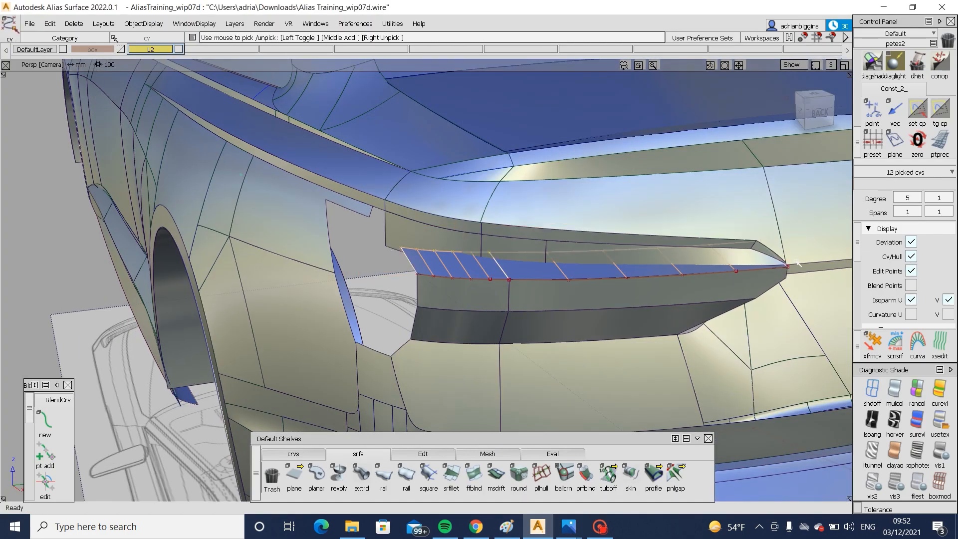
pyautogui.keyDown('alt'); pyautogui.keyDown('shift'); pyautogui.moveTo(580, 251); pyautogui.dragTo(816, 101); pyautogui.keyUp('shift'); pyautogui.keyUp('alt')
pyautogui.click(812, 107)
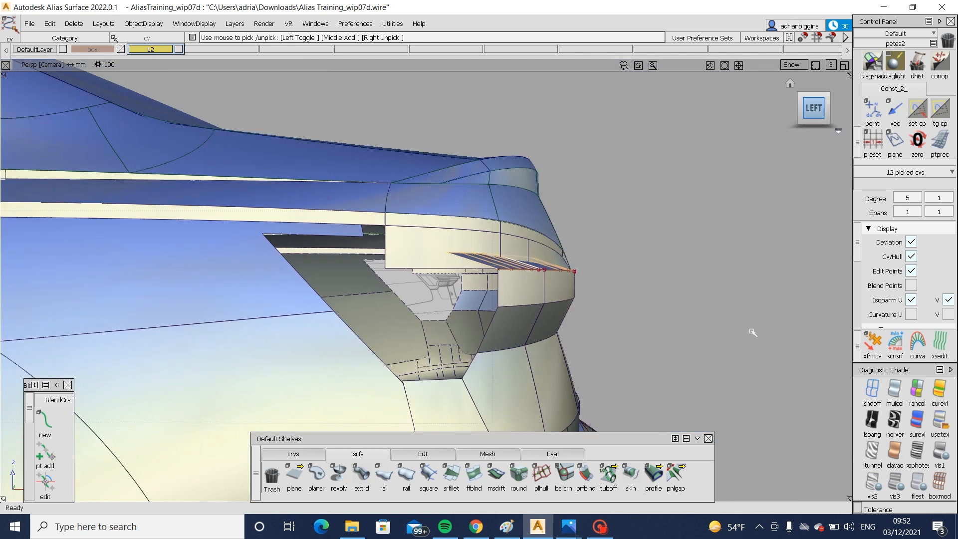
pyautogui.keyDown('ctrl'); pyautogui.keyDown('shift'); pyautogui.moveTo(776, 383); pyautogui.dragTo(730, 275); pyautogui.keyUp('shift'); pyautogui.keyUp('ctrl')
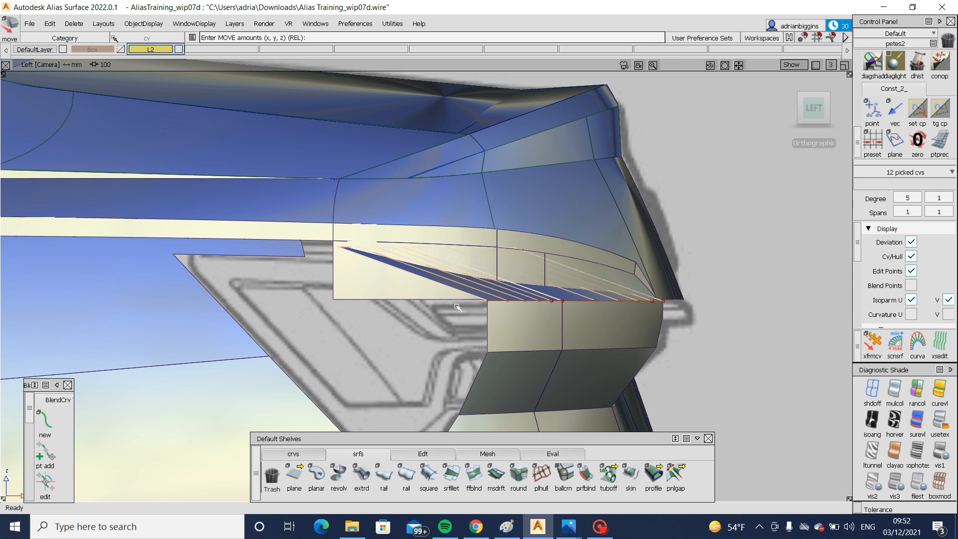
pyautogui.keyDown('ctrl'); pyautogui.keyDown('shift'); pyautogui.moveTo(521, 342); pyautogui.dragTo(522, 357); pyautogui.keyUp('shift'); pyautogui.keyUp('ctrl')
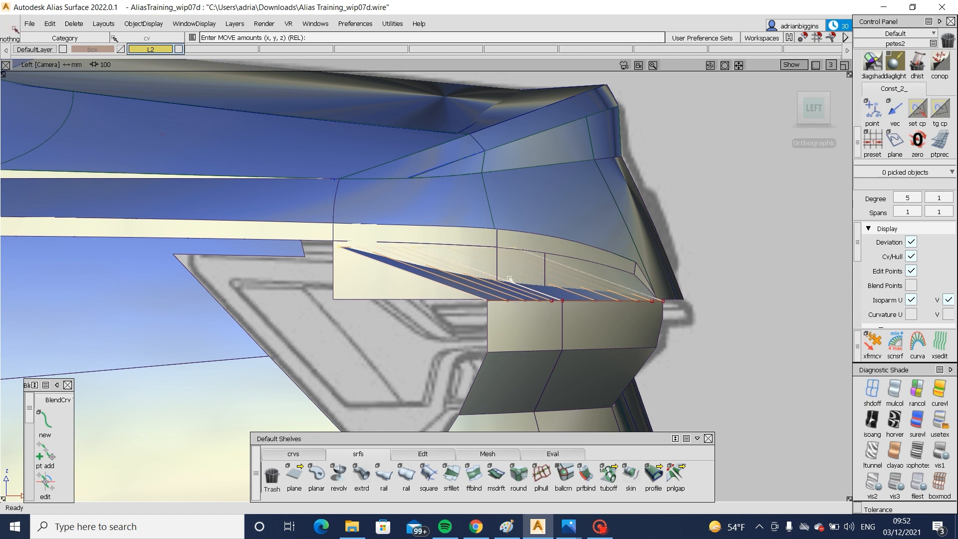
# - Delete both leaning draft surfaces and compare the remaining lamp surfaces with the rear blueprint and in perspective
pyautogui.keyDown('ctrl'); pyautogui.keyDown('shift'); pyautogui.moveTo(519, 324); pyautogui.dragTo(509, 291); pyautogui.keyUp('shift'); pyautogui.keyUp('ctrl')
pyautogui.click(509, 293)
pyautogui.press('Delete')
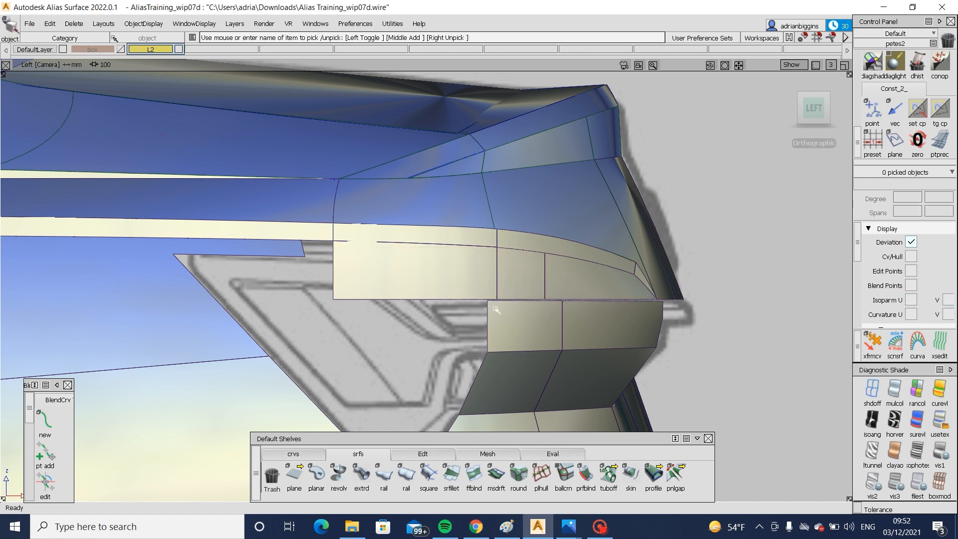
pyautogui.keyDown('alt'); pyautogui.keyDown('shift'); pyautogui.moveTo(712, 350); pyautogui.dragTo(304, 350); pyautogui.keyUp('shift'); pyautogui.keyUp('alt')
pyautogui.click(814, 110)
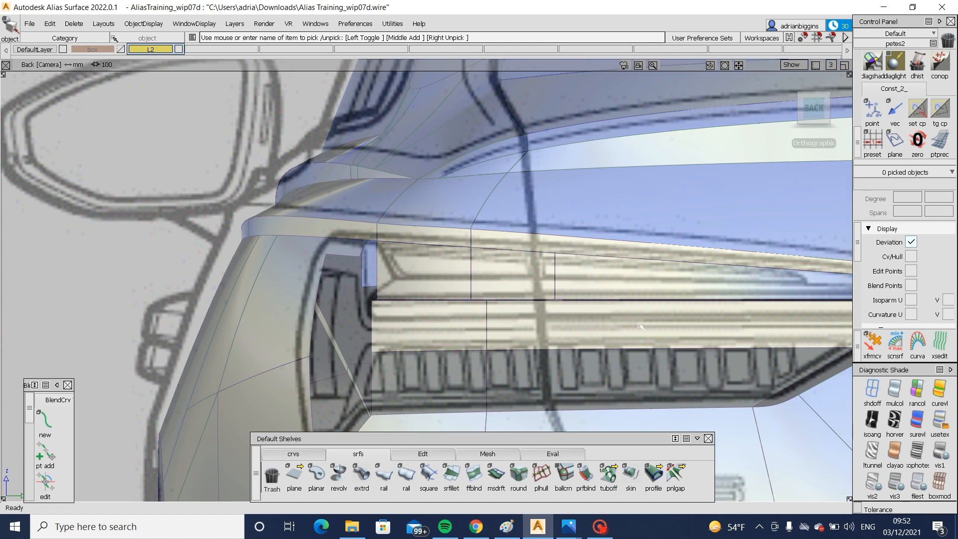
pyautogui.keyDown('alt'); pyautogui.keyDown('shift'); pyautogui.moveTo(640, 326); pyautogui.dragTo(338, 326); pyautogui.keyUp('shift'); pyautogui.keyUp('alt')
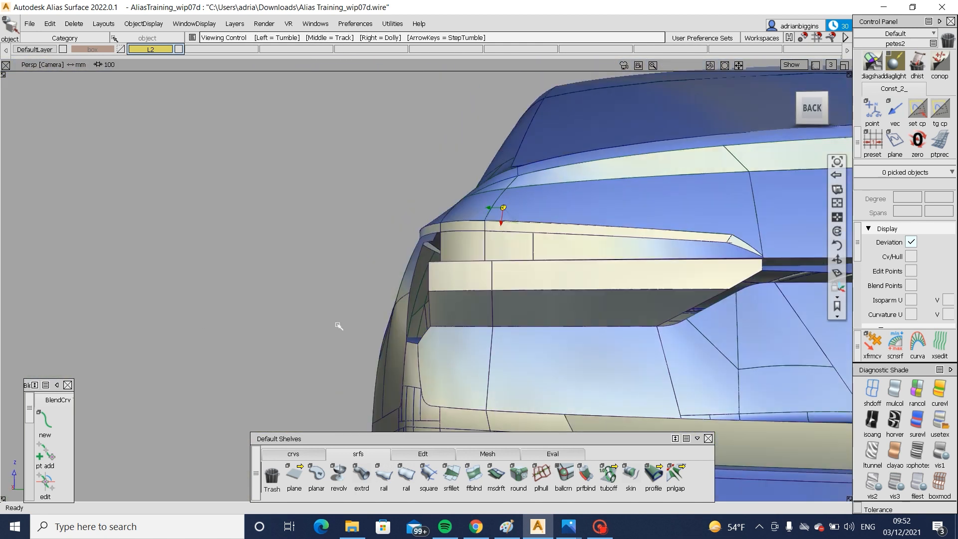
# - Compare the modelled rear lamp surfaces in perspective with the full rear quarter photo, focusing on the lamp's outboard edges
pyautogui.keyDown('alt'); pyautogui.keyDown('shift'); pyautogui.moveTo(339, 325); pyautogui.dragTo(471, 364, button='right'); pyautogui.keyUp('shift'); pyautogui.keyUp('alt')
pyautogui.keyDown('alt'); pyautogui.keyDown('shift'); pyautogui.moveTo(470, 364); pyautogui.dragTo(607, 374); pyautogui.keyUp('shift'); pyautogui.keyUp('alt')
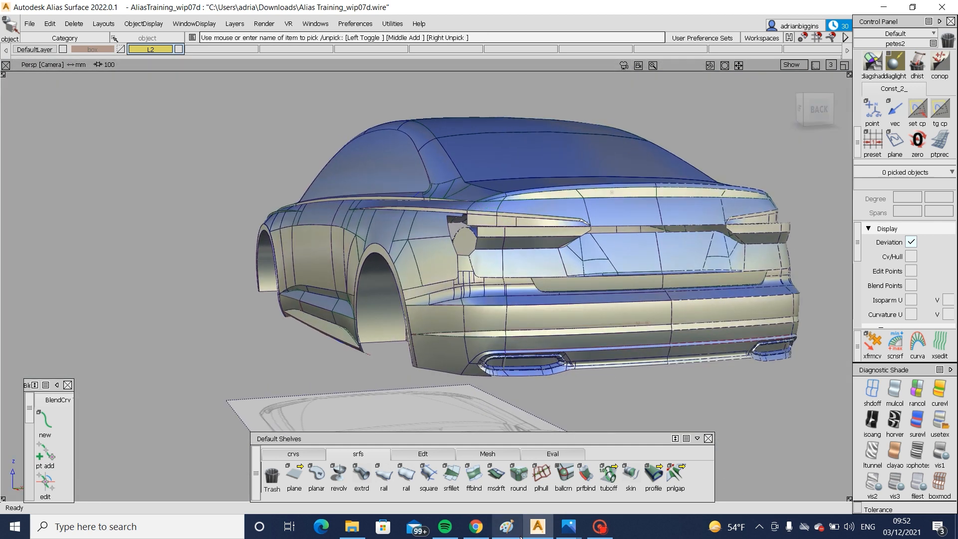
pyautogui.moveTo(569, 527)
pyautogui.click(674, 424)
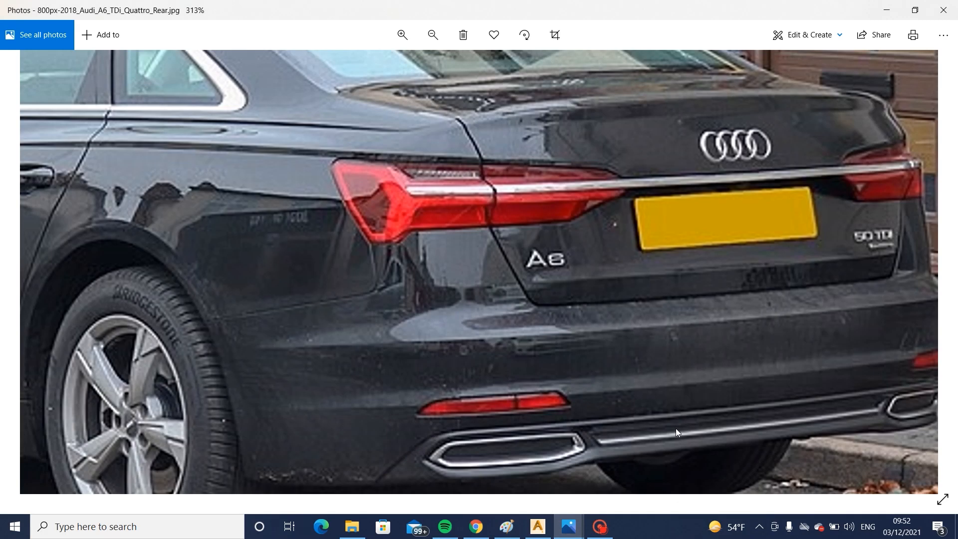
pyautogui.scroll(-3, 708, 346)
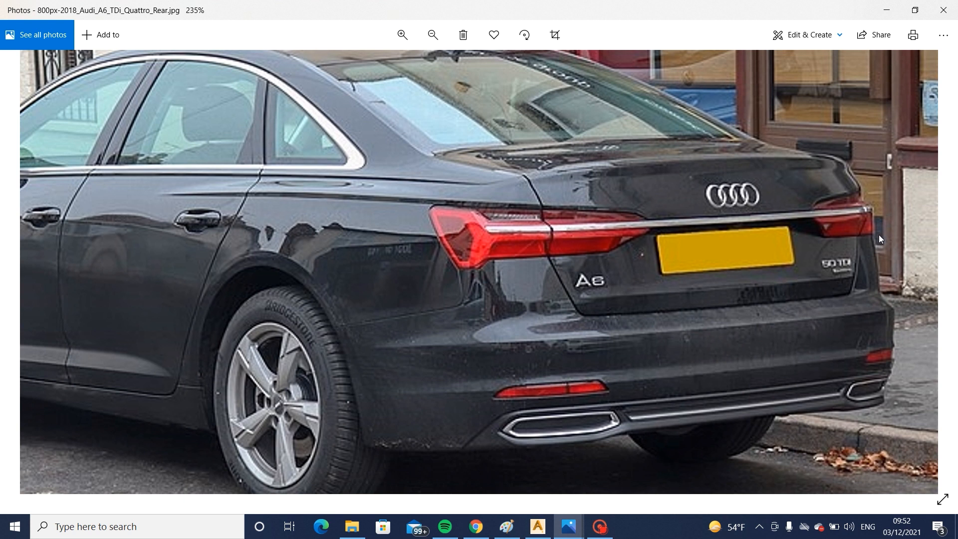
pyautogui.click(537, 526)
pyautogui.keyDown('alt'); pyautogui.keyDown('shift'); pyautogui.moveTo(649, 285); pyautogui.dragTo(746, 238); pyautogui.keyUp('shift'); pyautogui.keyUp('alt')
pyautogui.scroll(2, 799, 295)
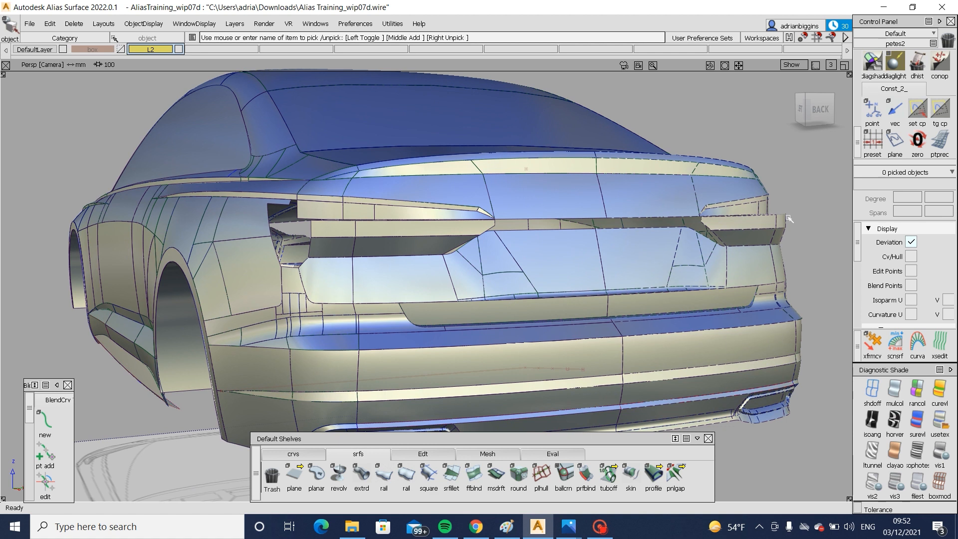
pyautogui.moveTo(568, 526)
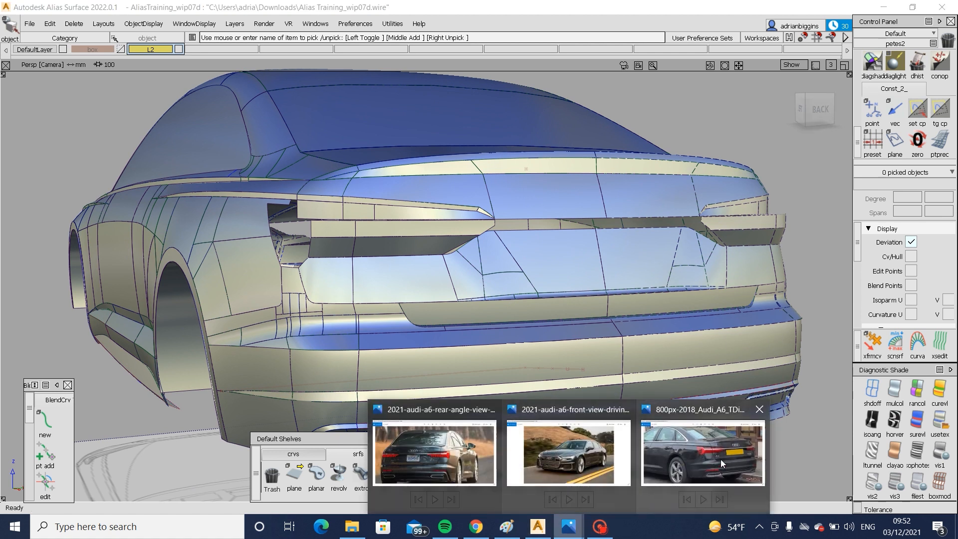
pyautogui.click(720, 459)
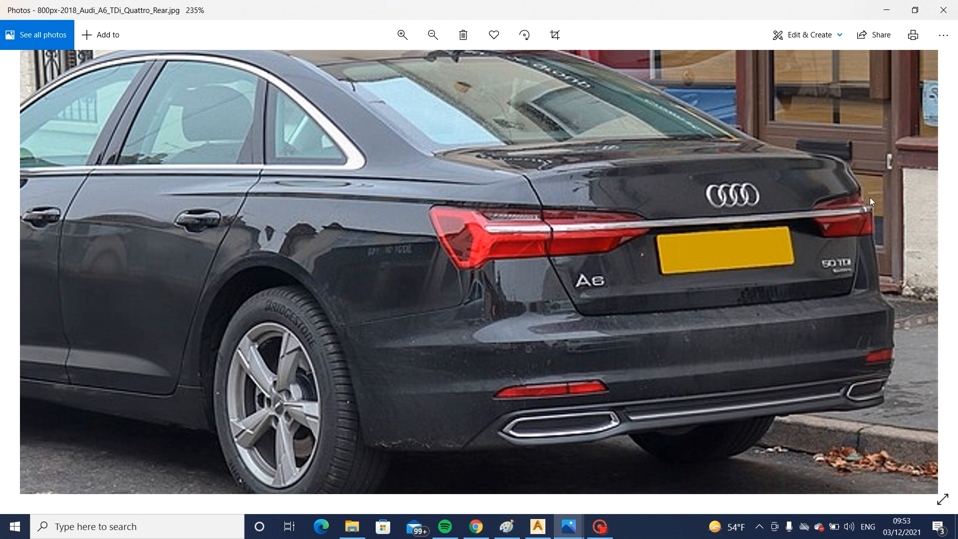
pyautogui.click(539, 525)
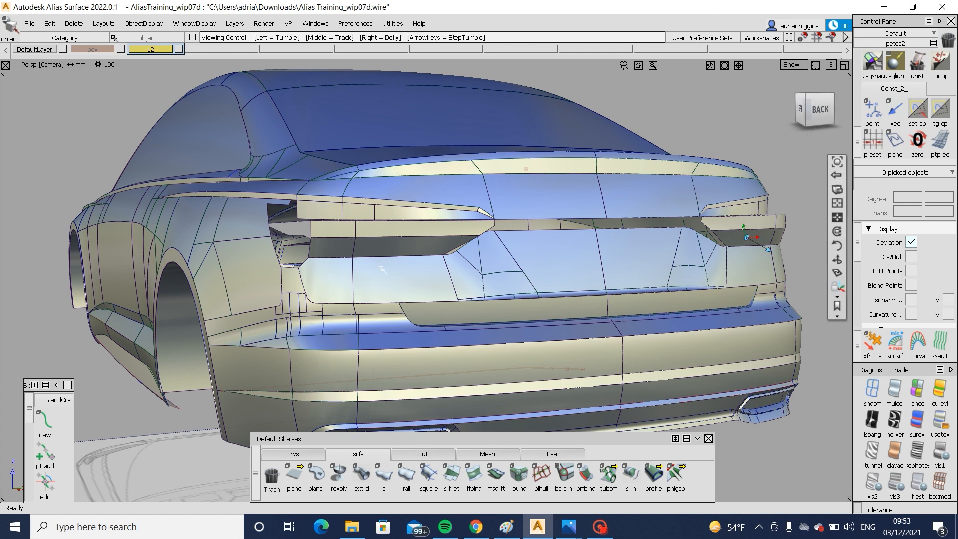
# - Draw a vertical edit point curve up from the lower outboard corner of the dark lower lamp surface, using the left side view
pyautogui.keyDown('alt'); pyautogui.keyDown('shift'); pyautogui.moveTo(350, 236); pyautogui.dragTo(402, 318, button='right'); pyautogui.keyUp('shift'); pyautogui.keyUp('alt')
pyautogui.moveTo(402, 318)
pyautogui.keyDown('alt'); pyautogui.keyDown('shift'); pyautogui.mouseDown()
pyautogui.moveTo(349, 315)
pyautogui.moveTo(469, 324)
pyautogui.mouseUp(); pyautogui.keyUp('shift'); pyautogui.keyUp('alt')
pyautogui.keyDown('alt'); pyautogui.keyDown('shift'); pyautogui.moveTo(470, 325); pyautogui.dragTo(502, 325, button='right'); pyautogui.keyUp('shift'); pyautogui.keyUp('alt')
pyautogui.moveTo(501, 325)
pyautogui.keyDown('alt'); pyautogui.keyDown('shift'); pyautogui.mouseDown()
pyautogui.moveTo(425, 313)
pyautogui.moveTo(399, 325)
pyautogui.mouseUp(); pyautogui.keyUp('shift'); pyautogui.keyUp('alt')
pyautogui.moveTo(391, 311)
pyautogui.keyDown('ctrl'); pyautogui.keyDown('shift'); pyautogui.mouseDown()
pyautogui.moveTo(422, 207)
pyautogui.moveTo(331, 222)
pyautogui.mouseUp(); pyautogui.keyUp('shift'); pyautogui.keyUp('ctrl')
pyautogui.click(330, 222)
pyautogui.keyDown('ctrl'); pyautogui.keyDown('shift'); pyautogui.moveTo(367, 283); pyautogui.dragTo(368, 361); pyautogui.keyUp('shift'); pyautogui.keyUp('ctrl')
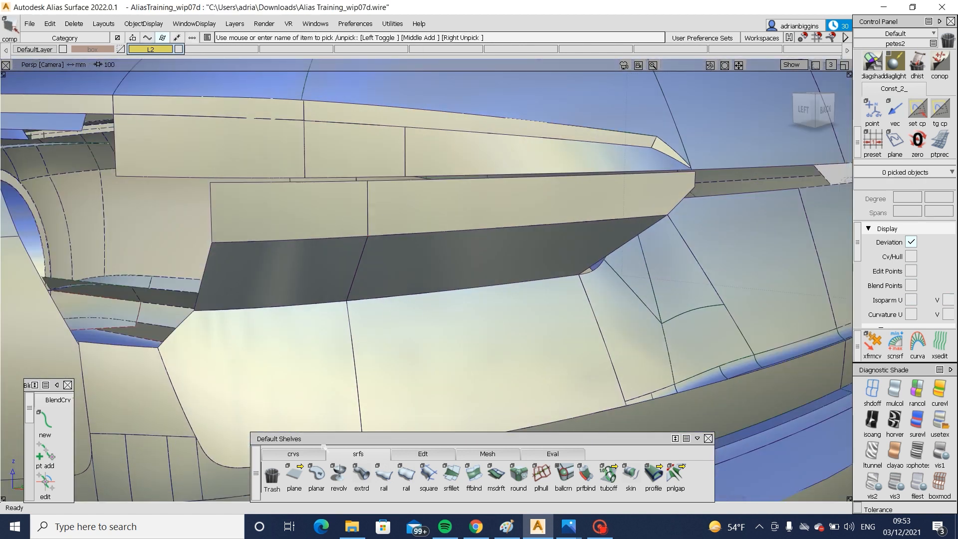
pyautogui.click(293, 454)
pyautogui.click(316, 475)
pyautogui.keyDown('ctrl'); pyautogui.keyDown('alt'); pyautogui.click(195, 310); pyautogui.keyUp('alt'); pyautogui.keyUp('ctrl')
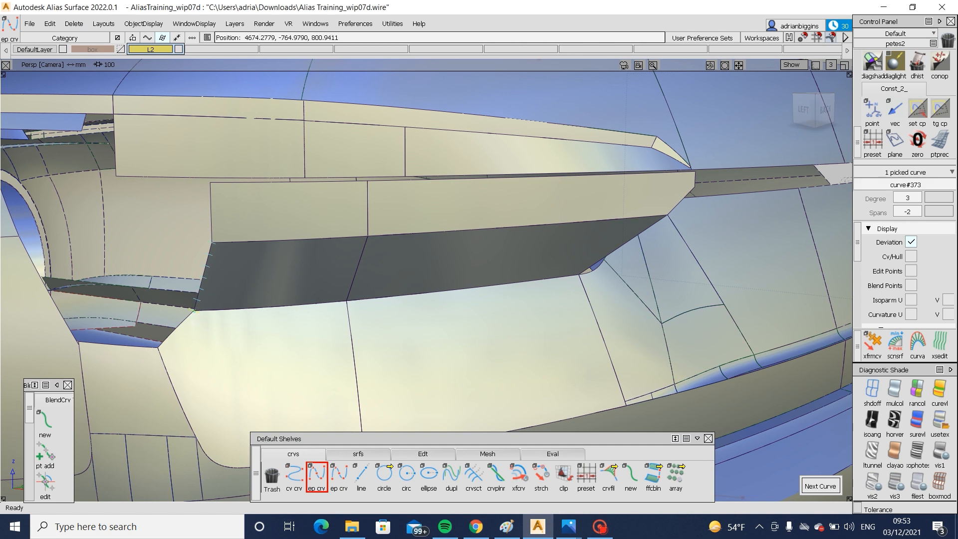
pyautogui.keyDown('alt'); pyautogui.keyDown('shift'); pyautogui.moveTo(338, 293); pyautogui.dragTo(240, 306, button='right'); pyautogui.keyUp('shift'); pyautogui.keyUp('alt')
pyautogui.keyDown('alt'); pyautogui.keyDown('shift'); pyautogui.moveTo(240, 305); pyautogui.dragTo(200, 310); pyautogui.keyUp('shift'); pyautogui.keyUp('alt')
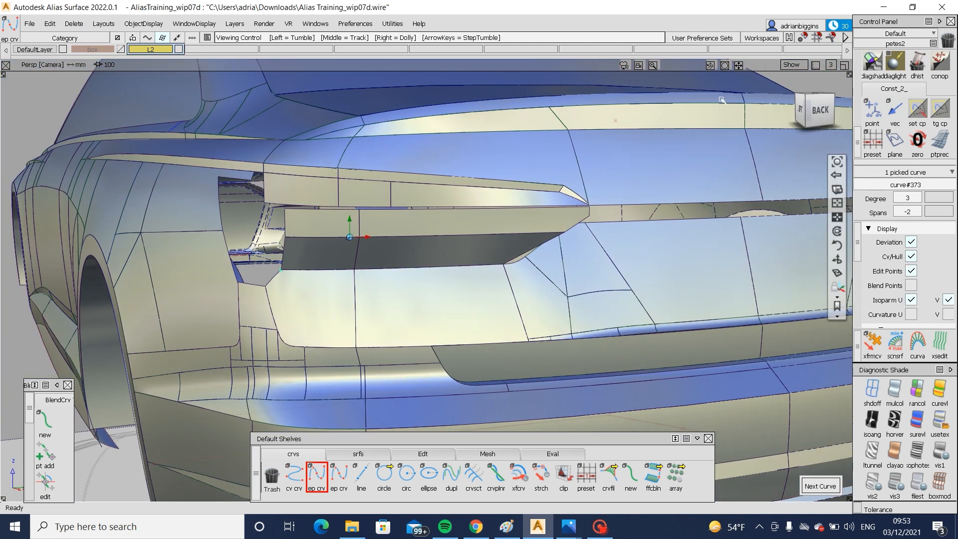
pyautogui.click(801, 109)
pyautogui.hotkey('alt', 'shift')
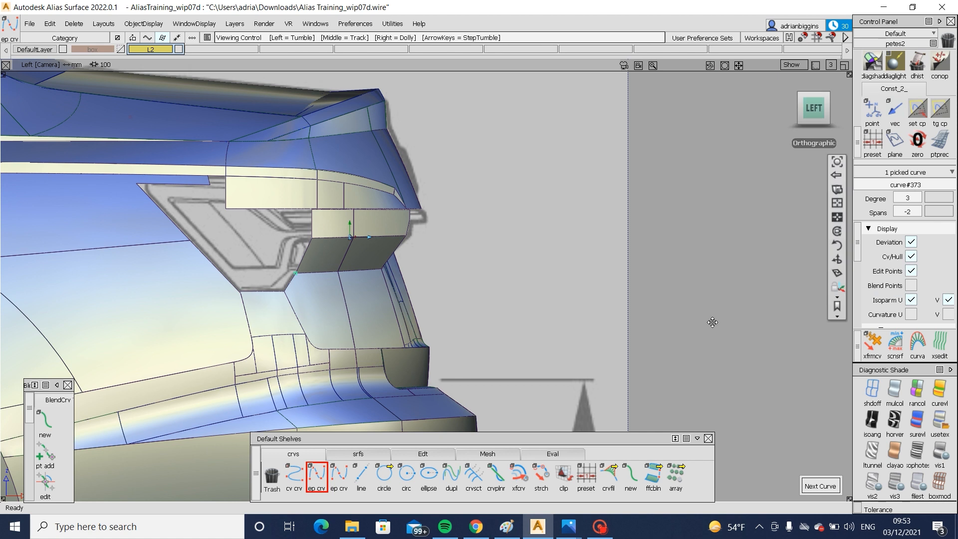
pyautogui.keyDown('alt'); pyautogui.keyDown('shift'); pyautogui.moveTo(520, 318); pyautogui.dragTo(657, 285, button='middle'); pyautogui.keyUp('shift'); pyautogui.keyUp('alt')
pyautogui.rightClick(434, 183)
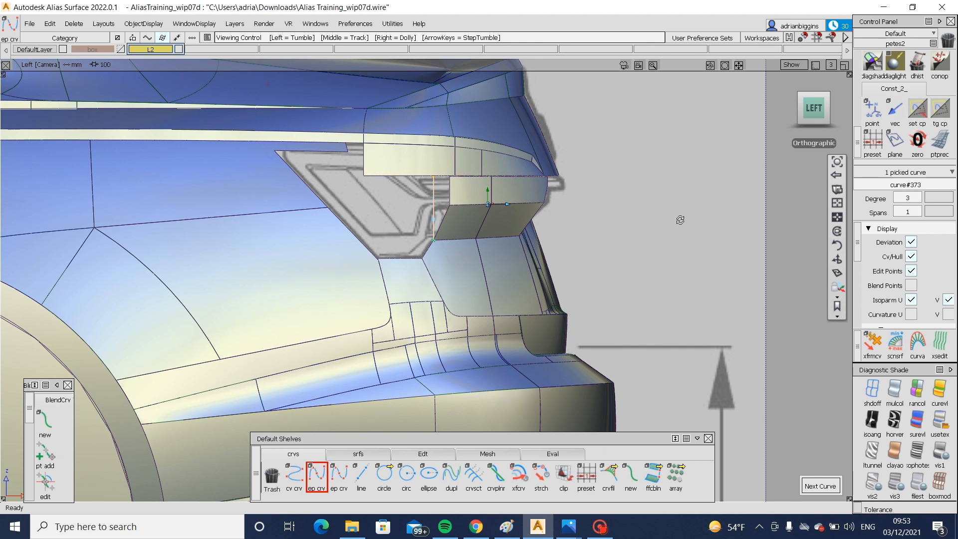
# - Align the outboard edge of the lower lamp draft surface to the new vertical curve with G2 continuity
pyautogui.keyDown('alt'); pyautogui.keyDown('shift'); pyautogui.moveTo(680, 218); pyautogui.dragTo(392, 232); pyautogui.keyUp('shift'); pyautogui.keyUp('alt')
pyautogui.keyDown('alt'); pyautogui.keyDown('shift'); pyautogui.moveTo(576, 268); pyautogui.dragTo(439, 224, button='right'); pyautogui.keyUp('shift'); pyautogui.keyUp('alt')
pyautogui.moveTo(438, 224)
pyautogui.keyDown('alt'); pyautogui.keyDown('shift'); pyautogui.mouseDown()
pyautogui.moveTo(529, 257)
pyautogui.moveTo(544, 217)
pyautogui.mouseUp(); pyautogui.keyUp('shift'); pyautogui.keyUp('alt')
pyautogui.click(453, 226)
pyautogui.keyDown('ctrl'); pyautogui.keyDown('shift'); pyautogui.moveTo(506, 179); pyautogui.dragTo(478, 202); pyautogui.keyUp('shift'); pyautogui.keyUp('ctrl')
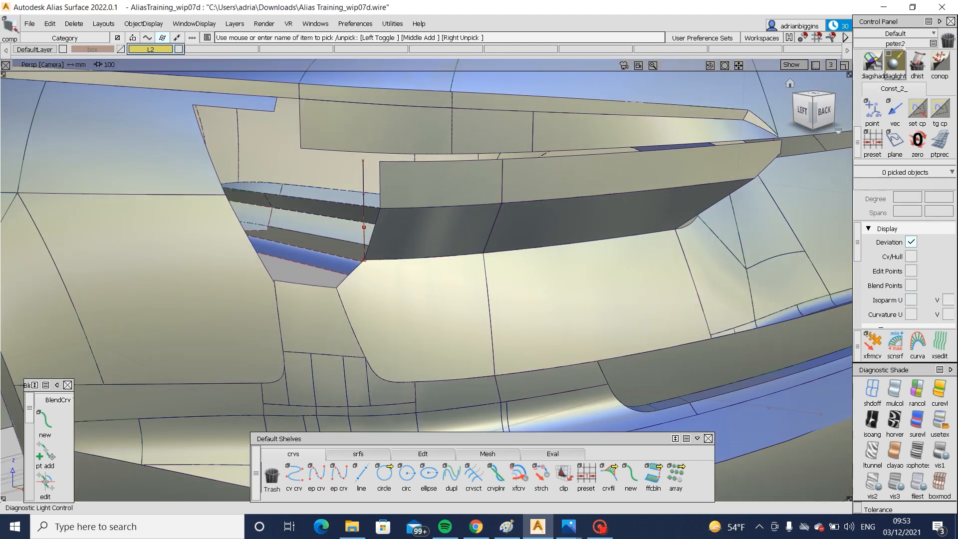
pyautogui.click(888, 34)
pyautogui.click(882, 60)
pyautogui.scroll(-6, 868, 120)
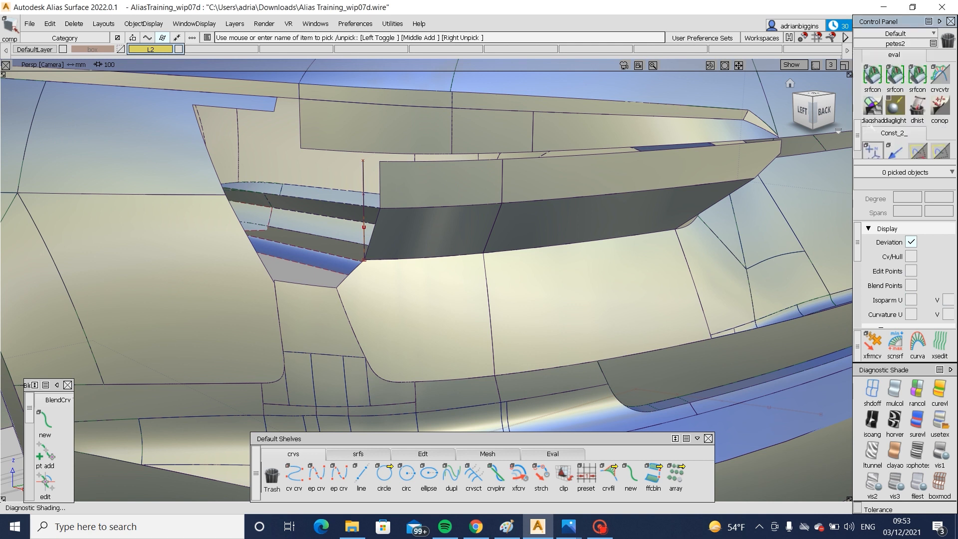
pyautogui.click(871, 93)
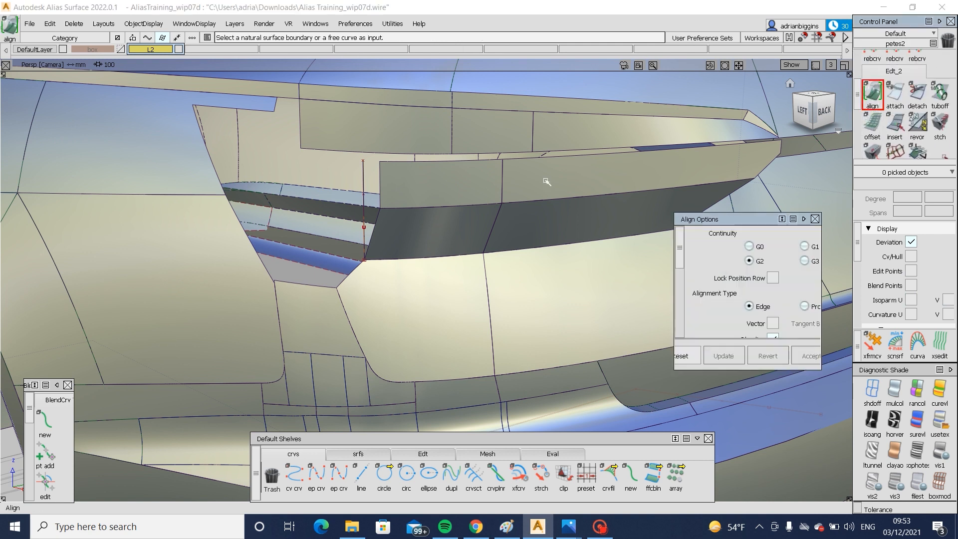
pyautogui.click(369, 227)
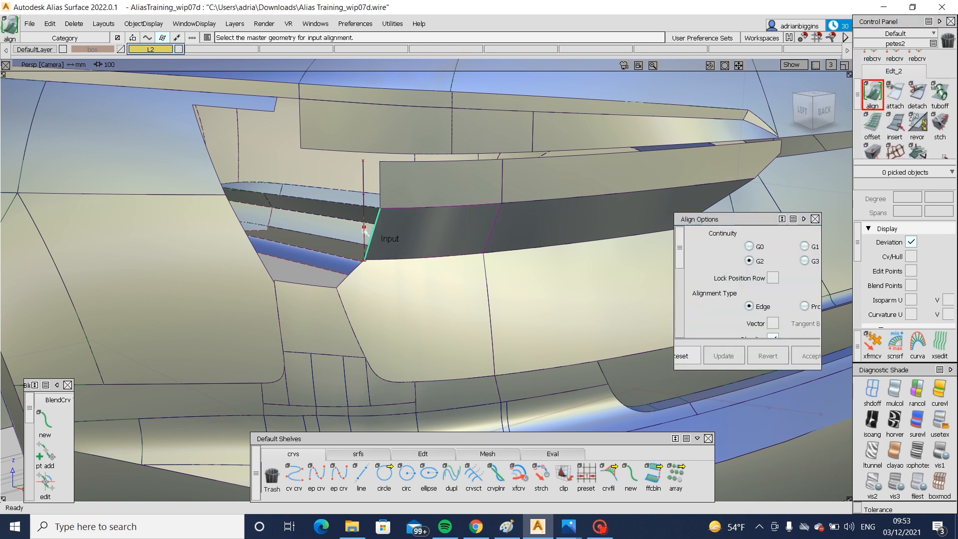
pyautogui.click(364, 230)
# - Check the aligned lower lamp surface and set the alignment's blending to 2 extra CV rows
pyautogui.keyDown('alt'); pyautogui.keyDown('shift'); pyautogui.moveTo(536, 237); pyautogui.dragTo(578, 239); pyautogui.keyUp('shift'); pyautogui.keyUp('alt')
pyautogui.keyDown('alt'); pyautogui.keyDown('shift'); pyautogui.moveTo(578, 240); pyautogui.dragTo(553, 247, button='right'); pyautogui.keyUp('shift'); pyautogui.keyUp('alt')
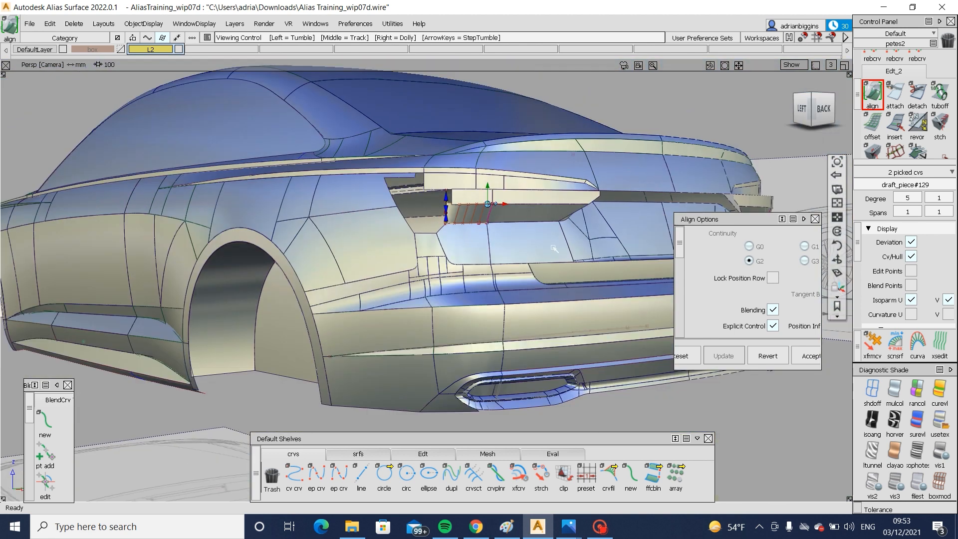
pyautogui.keyDown('alt'); pyautogui.keyDown('shift'); pyautogui.moveTo(554, 248); pyautogui.dragTo(475, 242); pyautogui.keyUp('shift'); pyautogui.keyUp('alt')
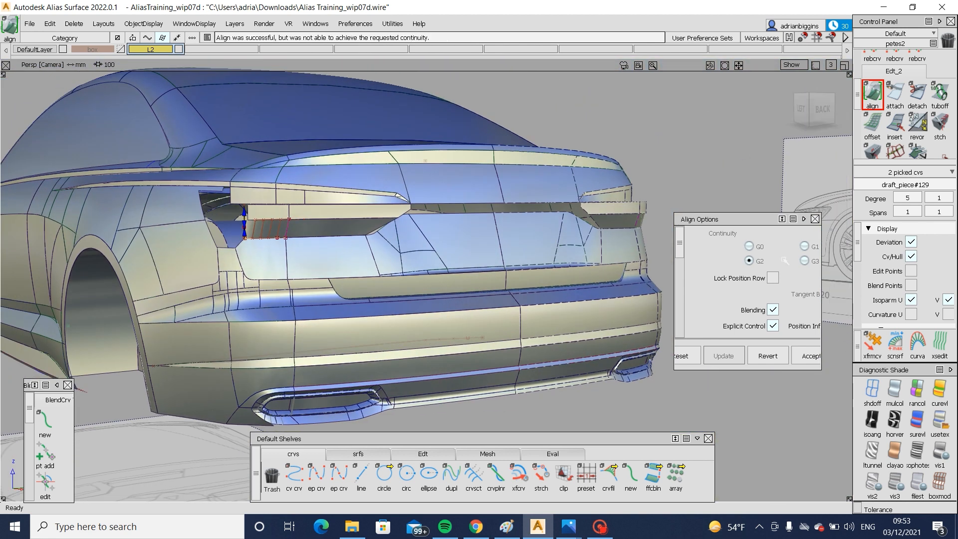
pyautogui.scroll(-3, 779, 304)
pyautogui.moveTo(820, 327); pyautogui.dragTo(862, 328)
pyautogui.keyDown('alt'); pyautogui.keyDown('shift'); pyautogui.scroll(8, 270, 236); pyautogui.keyUp('shift'); pyautogui.keyUp('alt')
pyautogui.keyDown('alt'); pyautogui.keyDown('shift'); pyautogui.moveTo(274, 256); pyautogui.dragTo(161, 256); pyautogui.keyUp('shift'); pyautogui.keyUp('alt')
pyautogui.scroll(-2, 768, 303)
pyautogui.moveTo(809, 298); pyautogui.dragTo(813, 299)
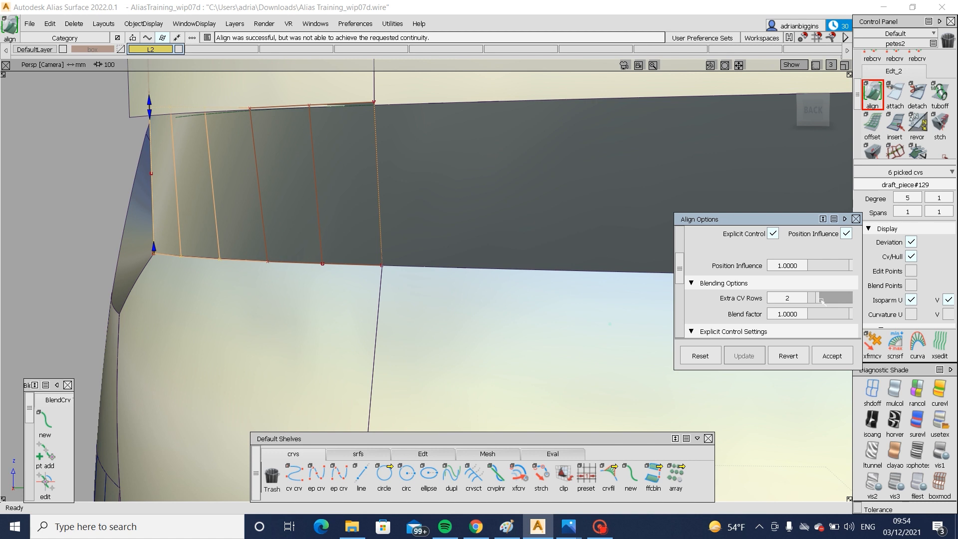
# - Delete the outboard patch of the upper lamp surface and inspect the aligned lower surface's top edge in the left side view
pyautogui.keyDown('alt'); pyautogui.keyDown('shift'); pyautogui.moveTo(376, 222); pyautogui.dragTo(432, 242); pyautogui.keyUp('shift'); pyautogui.keyUp('alt')
pyautogui.keyDown('alt'); pyautogui.keyDown('shift'); pyautogui.moveTo(431, 241); pyautogui.dragTo(548, 260, button='middle'); pyautogui.keyUp('shift'); pyautogui.keyUp('alt')
pyautogui.keyDown('ctrl'); pyautogui.keyDown('shift'); pyautogui.moveTo(505, 140); pyautogui.dragTo(468, 165); pyautogui.keyUp('shift'); pyautogui.keyUp('ctrl')
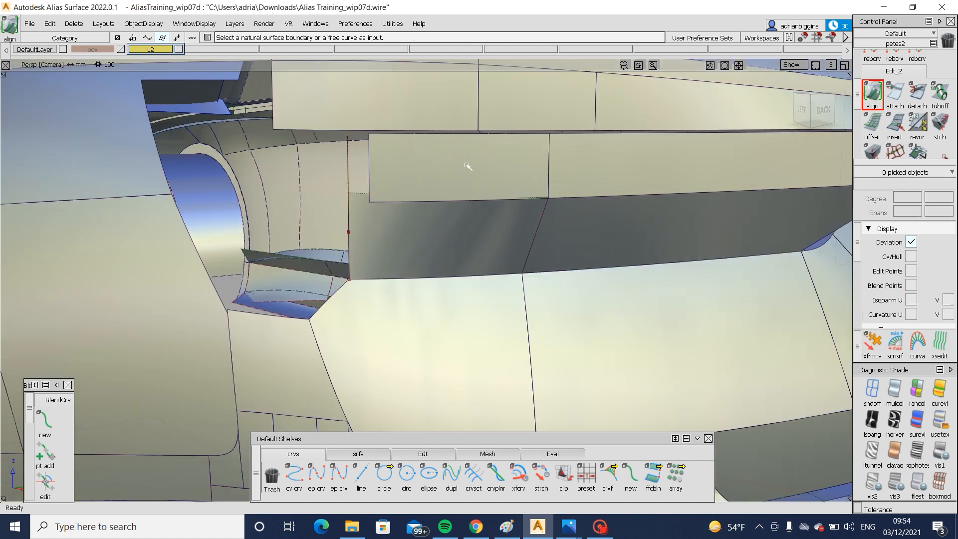
pyautogui.click(468, 164)
pyautogui.press('Delete')
pyautogui.keyDown('alt'); pyautogui.keyDown('shift'); pyautogui.moveTo(504, 204); pyautogui.dragTo(569, 226); pyautogui.keyUp('shift'); pyautogui.keyUp('alt')
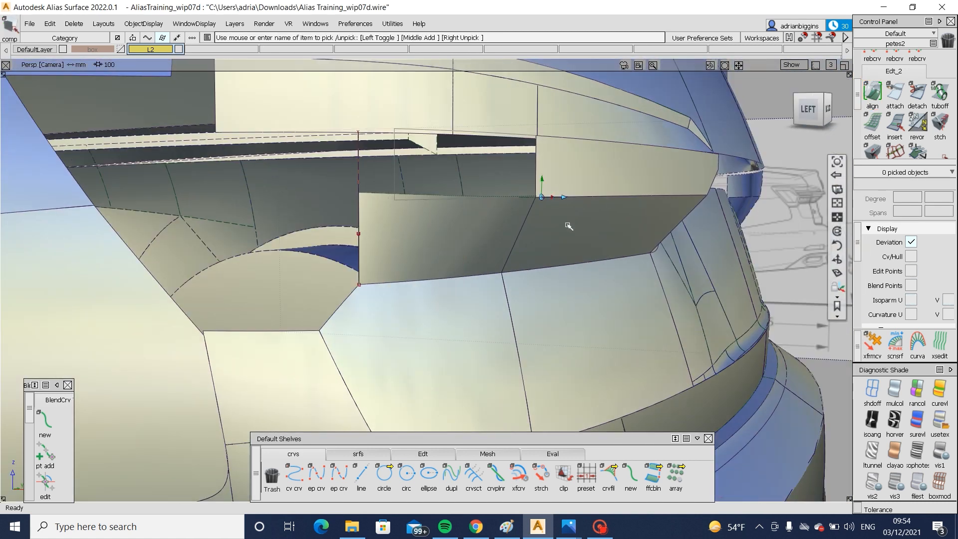
pyautogui.keyDown('alt'); pyautogui.keyDown('shift'); pyautogui.scroll(5, 596, 207); pyautogui.keyUp('shift'); pyautogui.keyUp('alt')
pyautogui.click(807, 107)
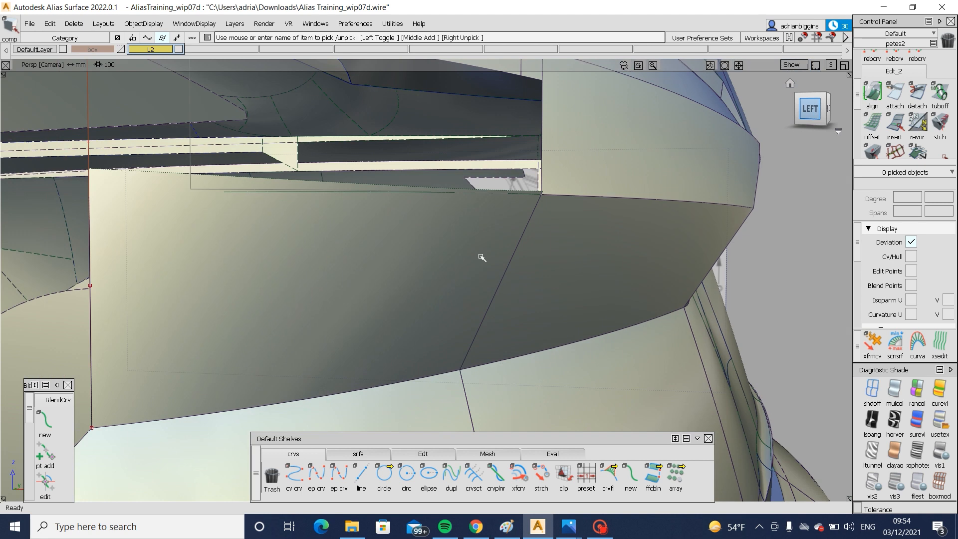
pyautogui.click(325, 235)
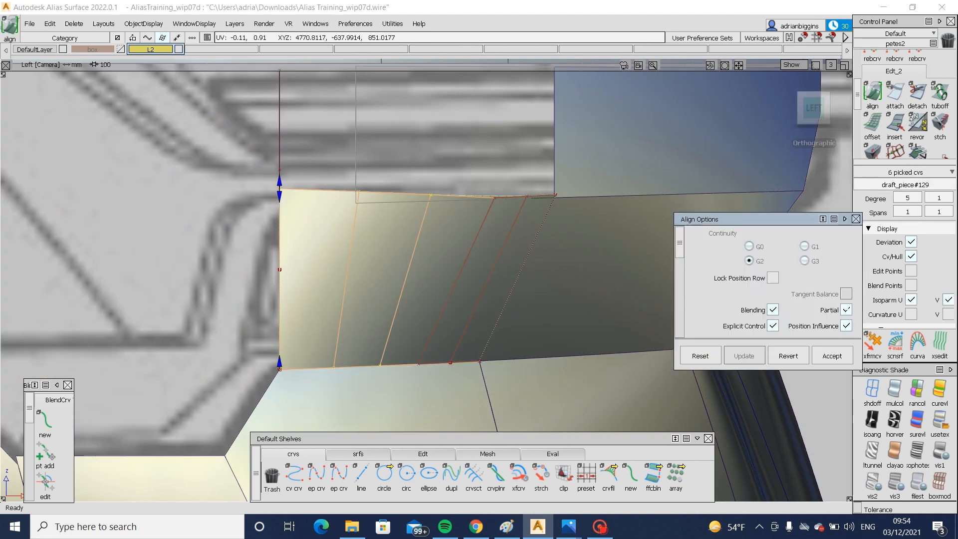
pyautogui.keyDown('ctrl'); pyautogui.keyDown('shift'); pyautogui.moveTo(539, 220); pyautogui.dragTo(489, 214); pyautogui.keyUp('shift'); pyautogui.keyUp('ctrl')
# - Isolate the near-horizontal lamp curve, restore the surfaces and extend the curve's outboard end past the lower lamp surface's edge
pyautogui.hotkey('ctrl', 'i')
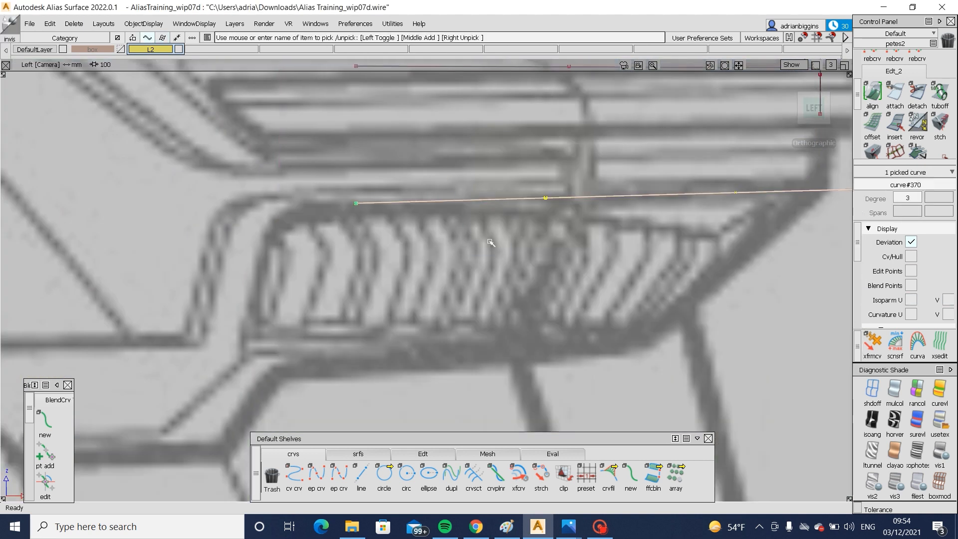
pyautogui.hotkey('ctrl', 'h')
pyautogui.hotkey('ctrl', 'i')
pyautogui.click(423, 453)
pyautogui.click(608, 474)
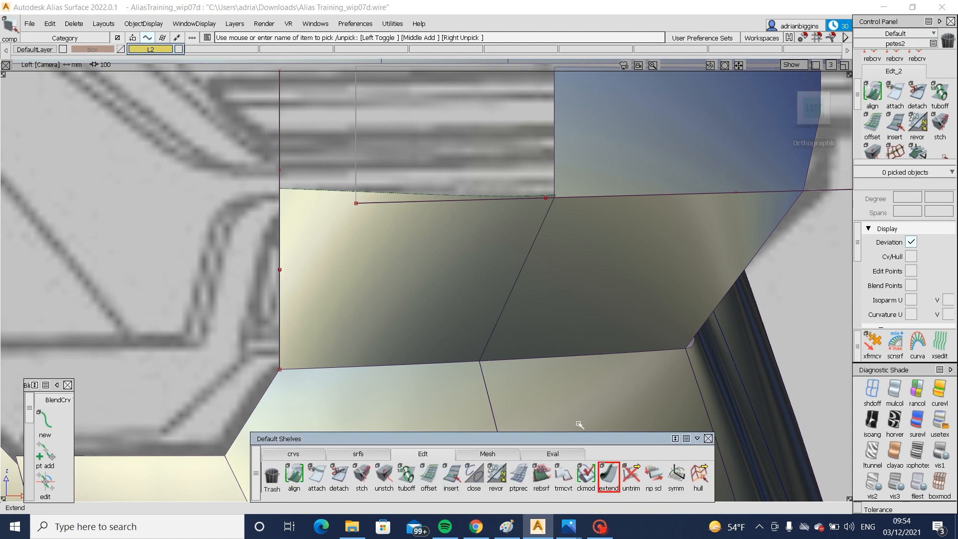
pyautogui.click(378, 204)
pyautogui.click(452, 227)
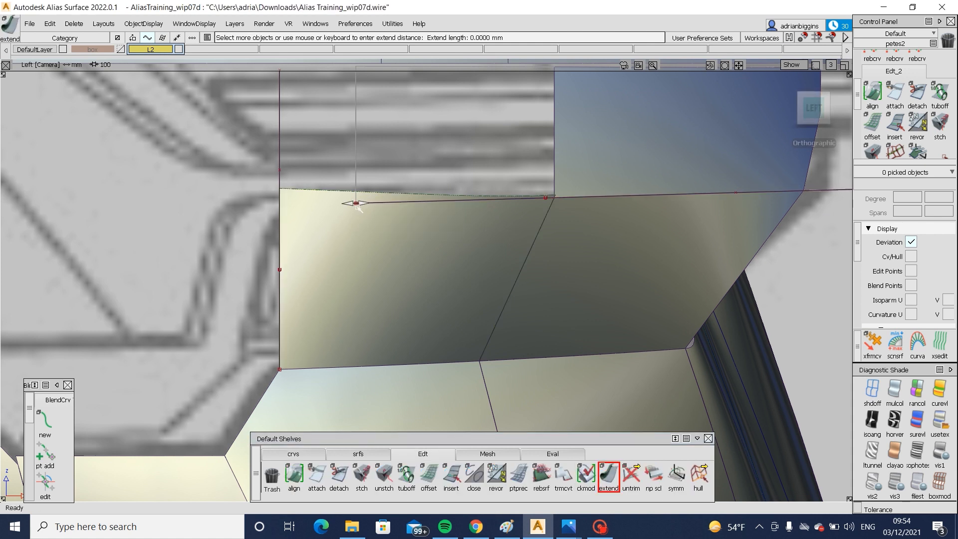
pyautogui.moveTo(363, 202); pyautogui.dragTo(502, 195)
# - Trim the outboard lower lamp surface along the extended curve, removing the excess above it
pyautogui.keyDown('ctrl'); pyautogui.keyDown('shift'); pyautogui.moveTo(505, 239); pyautogui.dragTo(465, 278); pyautogui.keyUp('shift'); pyautogui.keyUp('ctrl')
pyautogui.press('F8')
pyautogui.keyDown('alt'); pyautogui.keyDown('shift'); pyautogui.click(628, 239); pyautogui.keyUp('shift'); pyautogui.keyUp('alt')
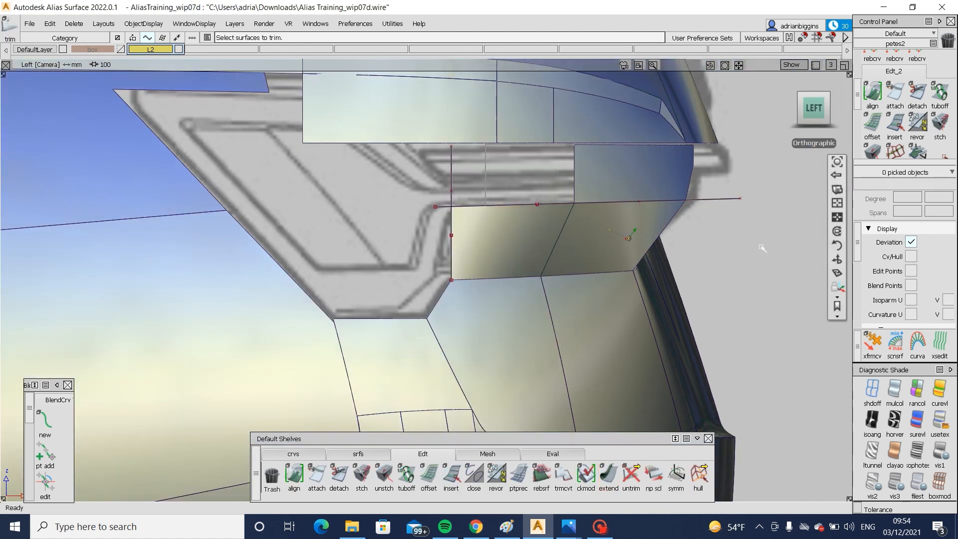
# - Review the trimmed lamp surface in perspective without wireframe lines and compare it with both rear reference photos
pyautogui.keyDown('alt'); pyautogui.keyDown('shift'); pyautogui.moveTo(759, 246); pyautogui.dragTo(399, 252); pyautogui.keyUp('shift'); pyautogui.keyUp('alt')
pyautogui.keyDown('alt'); pyautogui.keyDown('shift'); pyautogui.moveTo(398, 253); pyautogui.dragTo(509, 259, button='right'); pyautogui.keyUp('shift'); pyautogui.keyUp('alt')
pyautogui.keyDown('alt'); pyautogui.keyDown('shift'); pyautogui.moveTo(508, 259); pyautogui.dragTo(738, 226); pyautogui.keyUp('shift'); pyautogui.keyUp('alt')
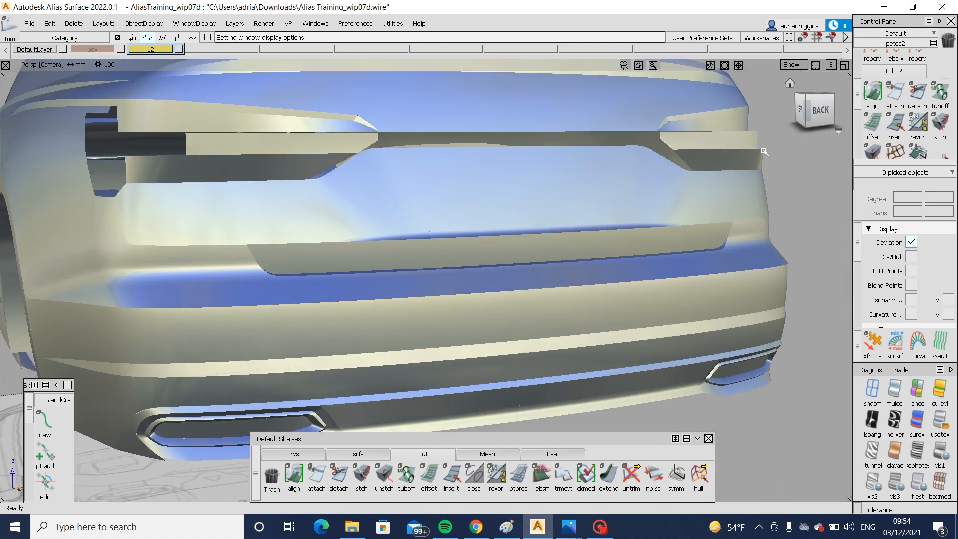
pyautogui.click(569, 526)
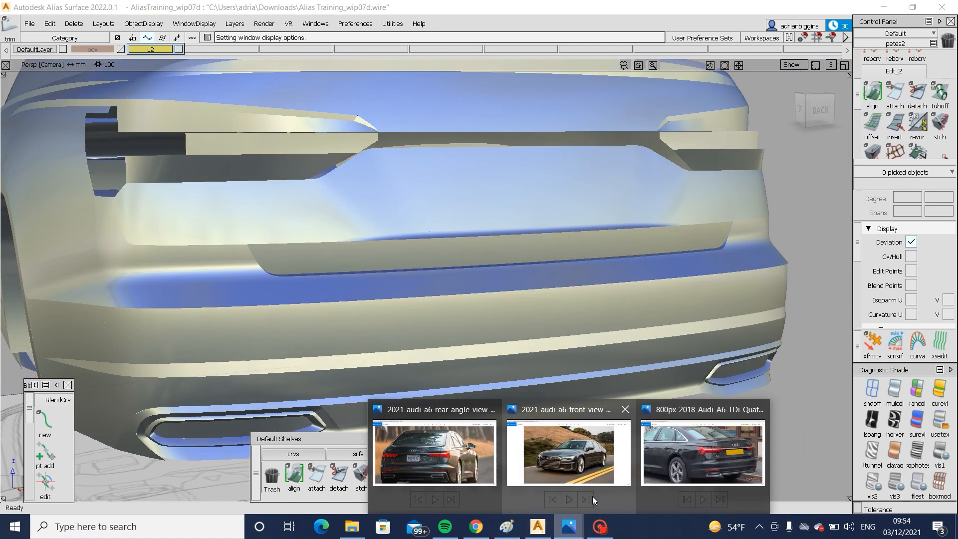
pyautogui.click(682, 480)
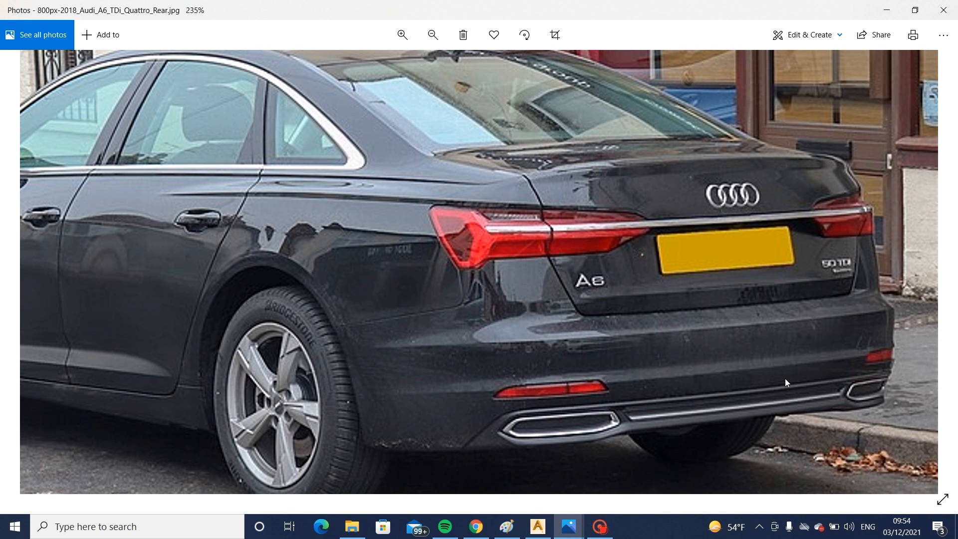
pyautogui.click(568, 526)
pyautogui.click(453, 462)
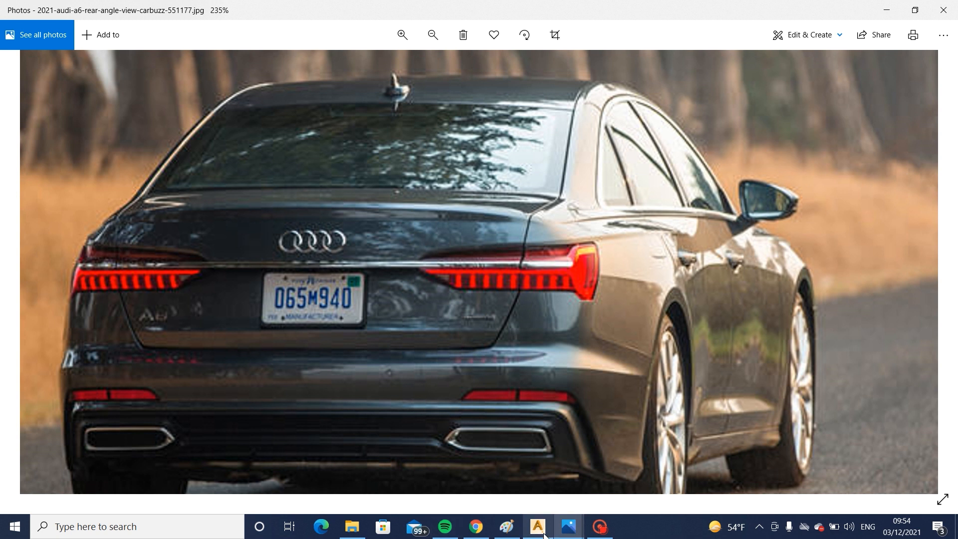
pyautogui.moveTo(544, 532)
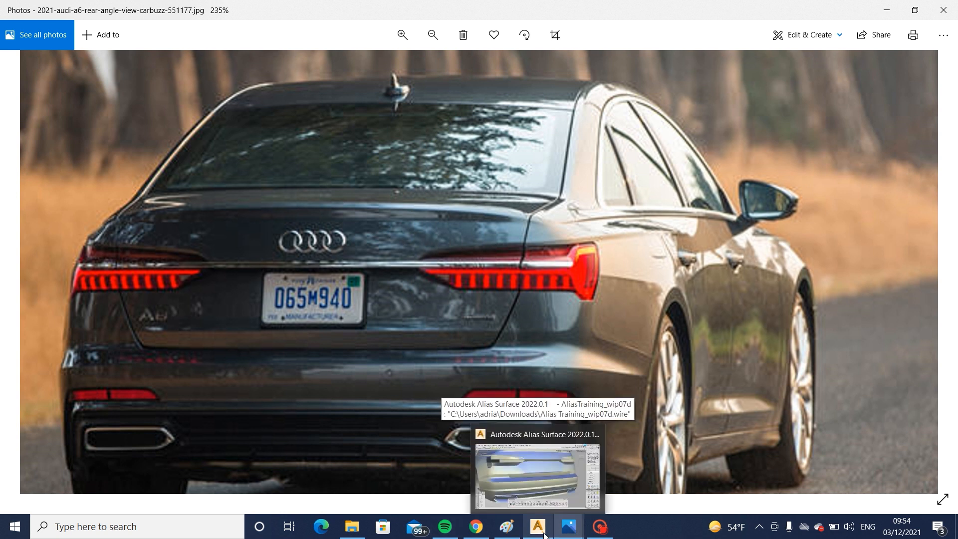
pyautogui.moveTo(689, 465)
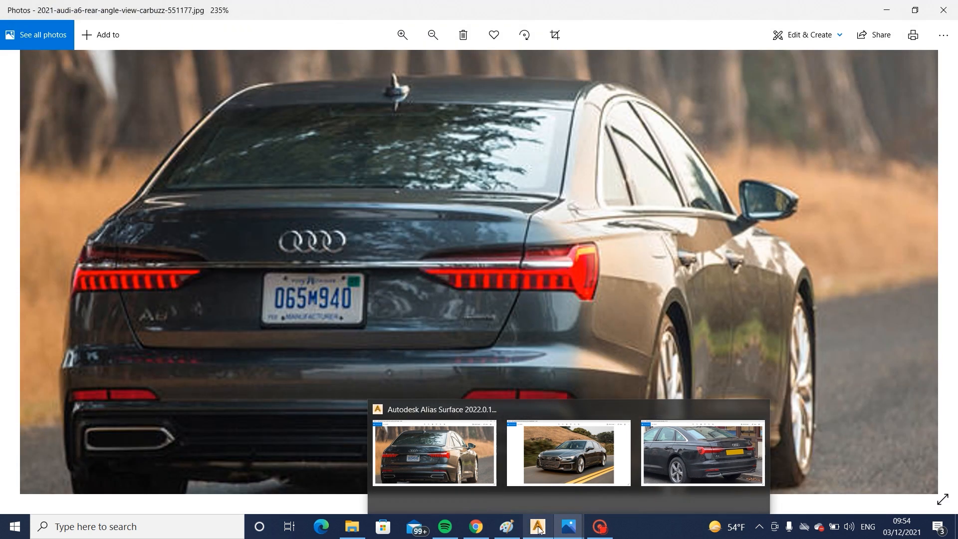
# - Switch back to Alias and prepare a rail surface with one generation curve and two rail curves, expanding its options
pyautogui.click(537, 527)
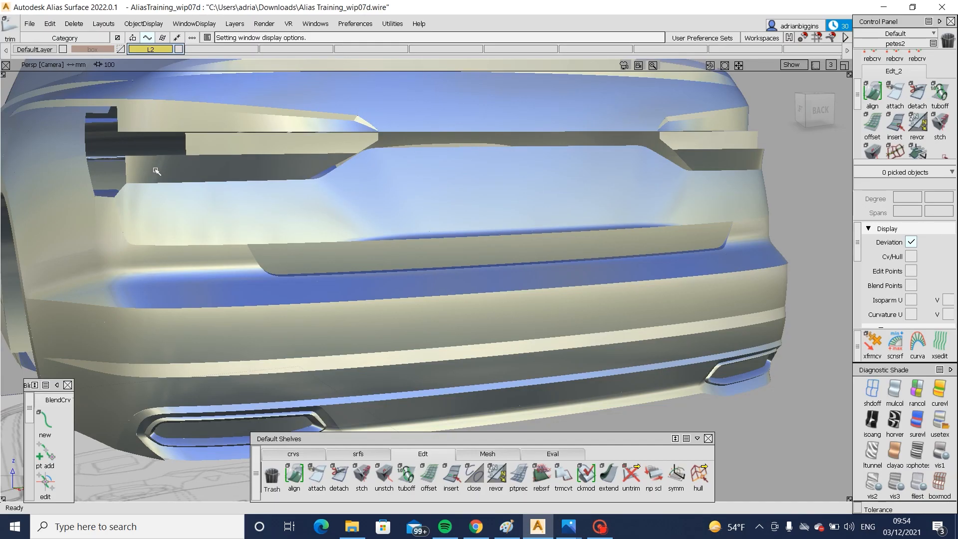
pyautogui.keyDown('alt'); pyautogui.keyDown('shift'); pyautogui.moveTo(211, 210); pyautogui.dragTo(227, 231, button='right'); pyautogui.keyUp('shift'); pyautogui.keyUp('alt')
pyautogui.keyDown('alt'); pyautogui.keyDown('shift'); pyautogui.moveTo(228, 231); pyautogui.dragTo(278, 231, button='middle'); pyautogui.keyUp('shift'); pyautogui.keyUp('alt')
pyautogui.hotkey('alt', 't')
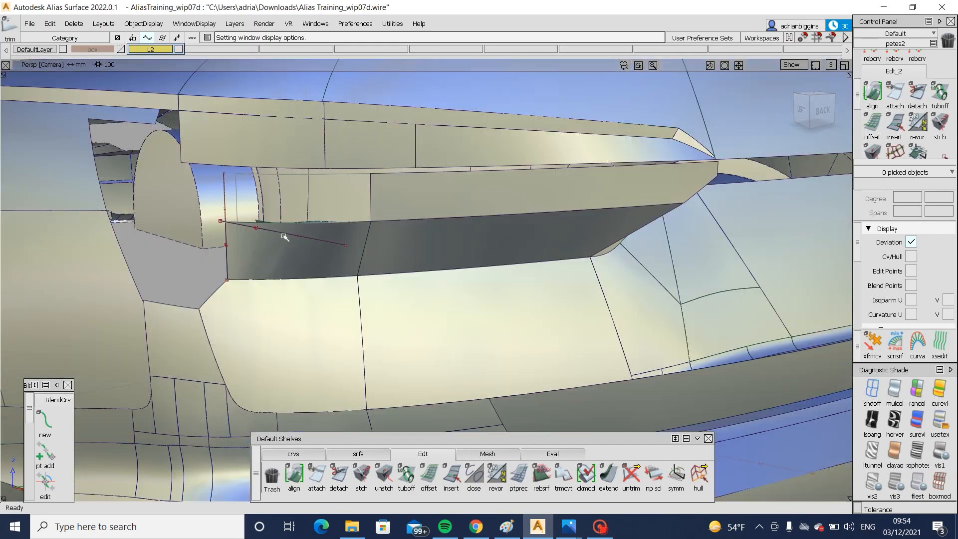
pyautogui.keyDown('alt'); pyautogui.keyDown('shift'); pyautogui.moveTo(278, 231); pyautogui.dragTo(377, 452); pyautogui.keyUp('shift'); pyautogui.keyUp('alt')
pyautogui.click(376, 452)
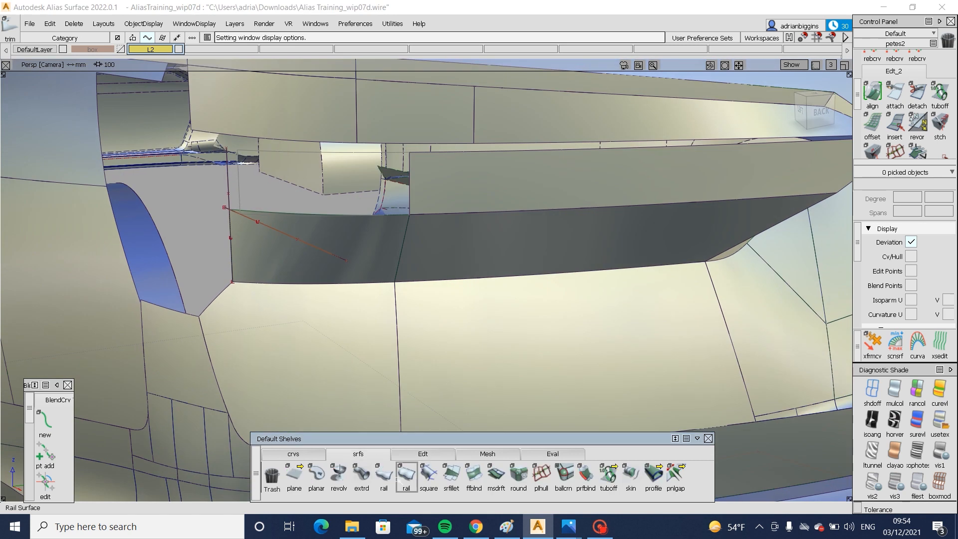
pyautogui.click(406, 474)
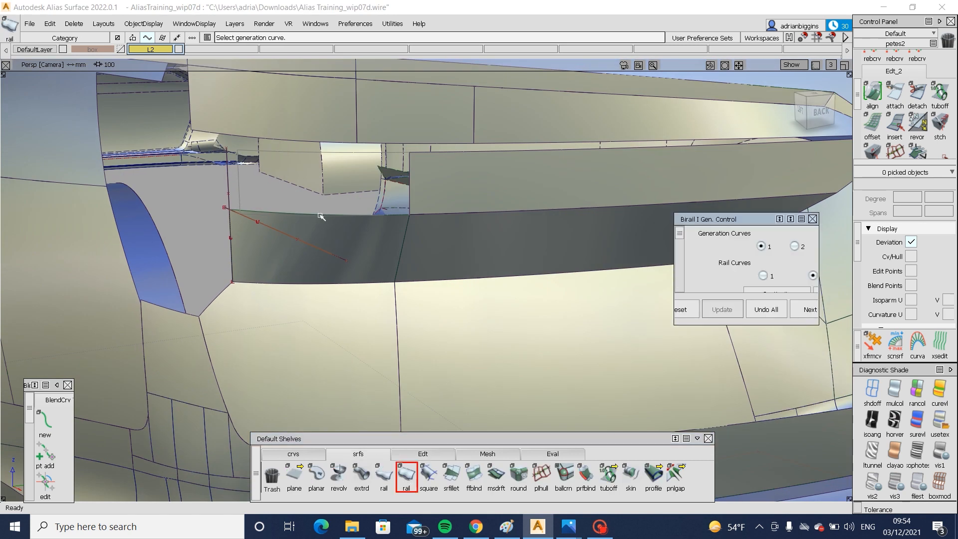
pyautogui.moveTo(675, 265); pyautogui.dragTo(626, 265)
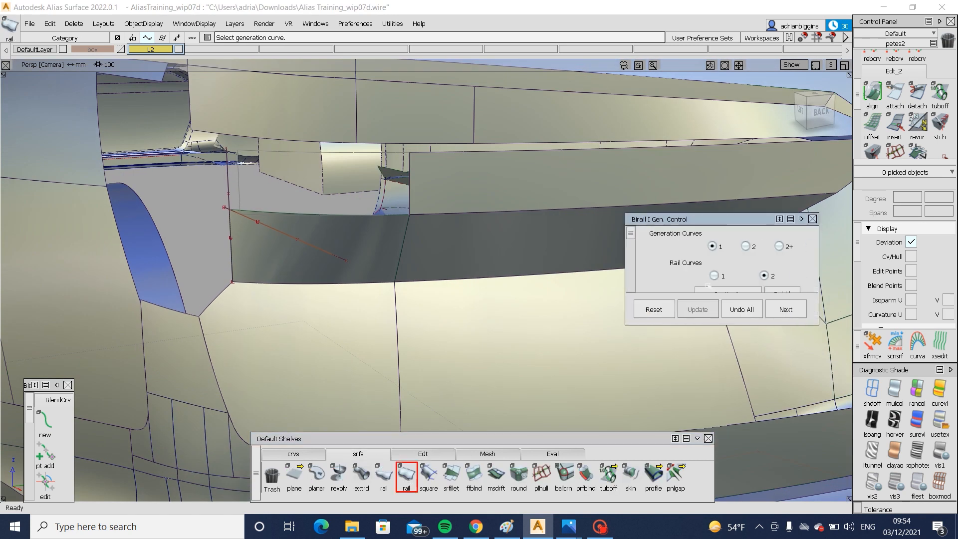
pyautogui.moveTo(810, 324); pyautogui.dragTo(810, 463)
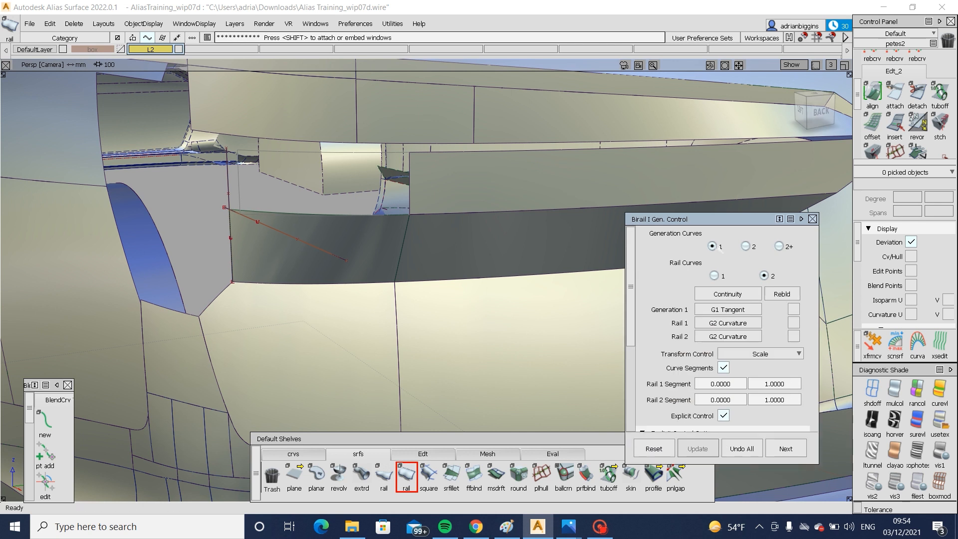
# - Build the outboard upper patch from the lower patch's top edge along both side rails, with Generation 1 continuity at G0 Position
pyautogui.click(280, 214)
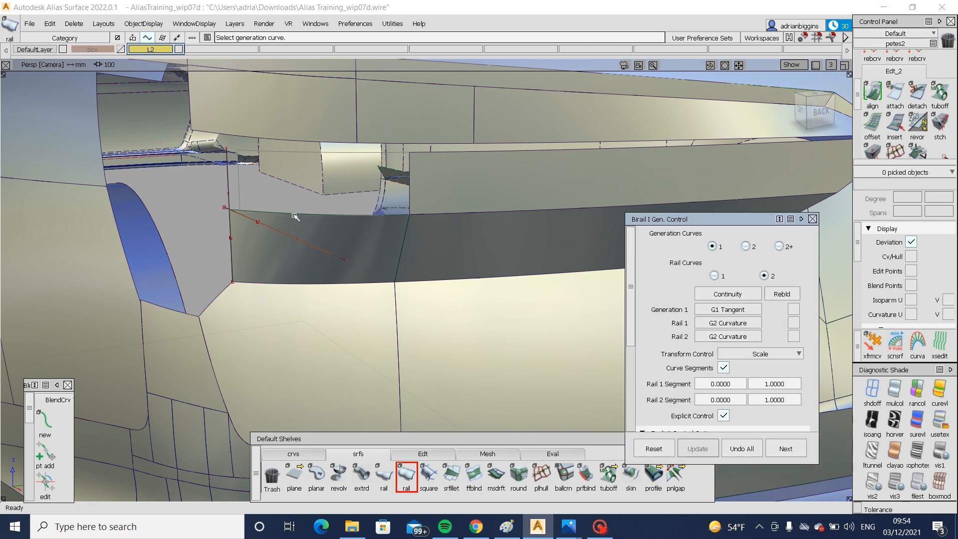
pyautogui.click(409, 188)
pyautogui.click(228, 187)
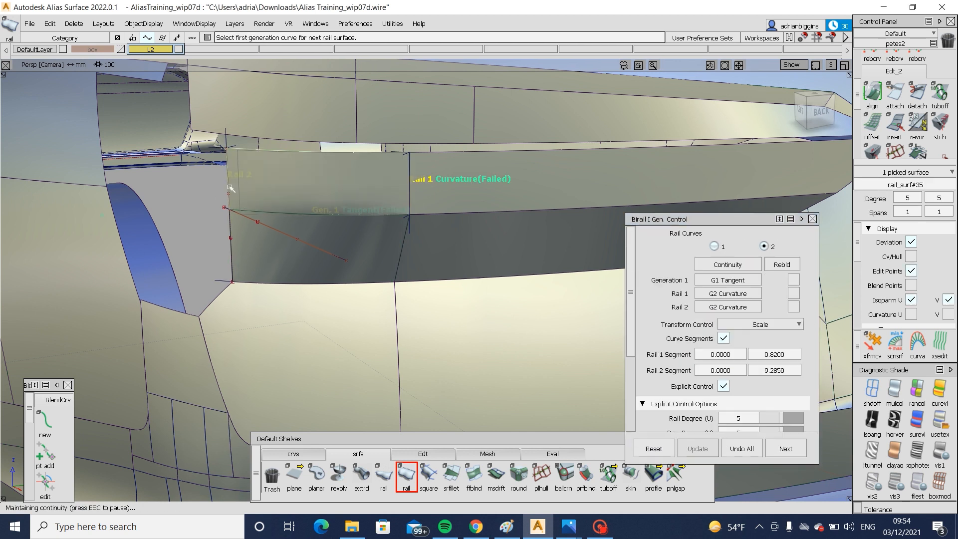
pyautogui.keyDown('alt'); pyautogui.keyDown('shift'); pyautogui.moveTo(261, 201); pyautogui.dragTo(335, 196); pyautogui.keyUp('shift'); pyautogui.keyUp('alt')
pyautogui.click(735, 280)
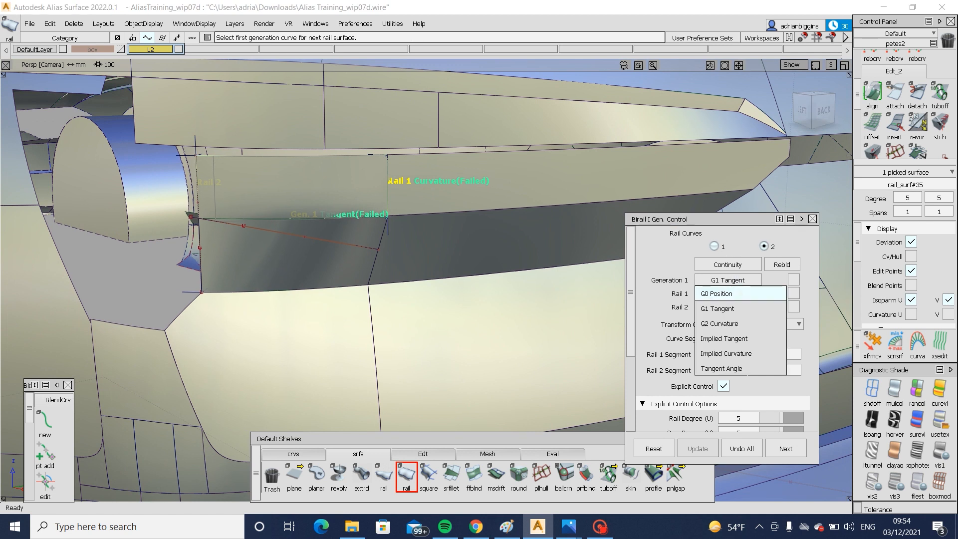
pyautogui.click(736, 293)
# - Examine the rebuilt outboard lamp patch in perspective and against the back-view blueprint
pyautogui.keyDown('alt'); pyautogui.keyDown('shift'); pyautogui.moveTo(446, 195); pyautogui.dragTo(437, 214); pyautogui.keyUp('shift'); pyautogui.keyUp('alt')
pyautogui.keyDown('alt'); pyautogui.keyDown('shift'); pyautogui.moveTo(436, 213); pyautogui.dragTo(399, 214, button='right'); pyautogui.keyUp('shift'); pyautogui.keyUp('alt')
pyautogui.keyDown('alt'); pyautogui.keyDown('shift'); pyautogui.moveTo(399, 215); pyautogui.dragTo(424, 217); pyautogui.keyUp('shift'); pyautogui.keyUp('alt')
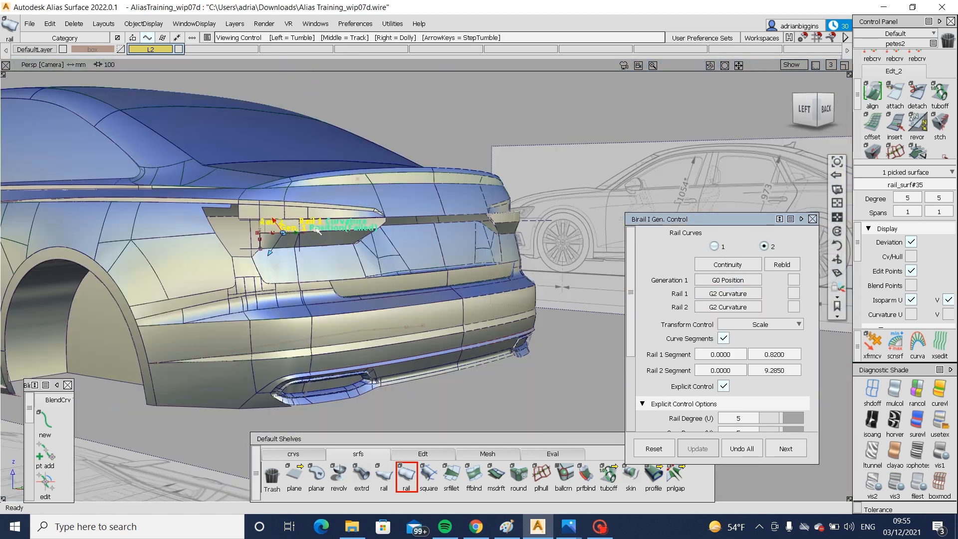
pyautogui.keyDown('alt'); pyautogui.keyDown('shift'); pyautogui.moveTo(424, 217); pyautogui.dragTo(415, 224, button='right'); pyautogui.keyUp('shift'); pyautogui.keyUp('alt')
pyautogui.keyDown('alt'); pyautogui.keyDown('shift'); pyautogui.moveTo(414, 224); pyautogui.dragTo(349, 227); pyautogui.keyUp('shift'); pyautogui.keyUp('alt')
pyautogui.keyDown('ctrl'); pyautogui.keyDown('shift'); pyautogui.moveTo(226, 259); pyautogui.dragTo(226, 234); pyautogui.keyUp('shift'); pyautogui.keyUp('ctrl')
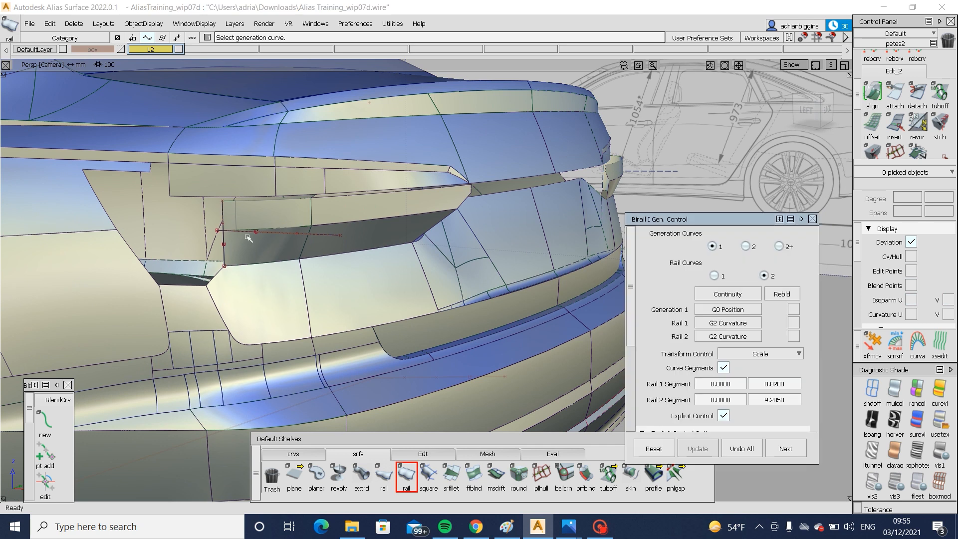
pyautogui.keyDown('alt'); pyautogui.keyDown('shift'); pyautogui.moveTo(246, 235); pyautogui.dragTo(499, 215, button='right'); pyautogui.keyUp('shift'); pyautogui.keyUp('alt')
pyautogui.keyDown('alt'); pyautogui.keyDown('shift'); pyautogui.moveTo(499, 215); pyautogui.dragTo(750, 119); pyautogui.keyUp('shift'); pyautogui.keyUp('alt')
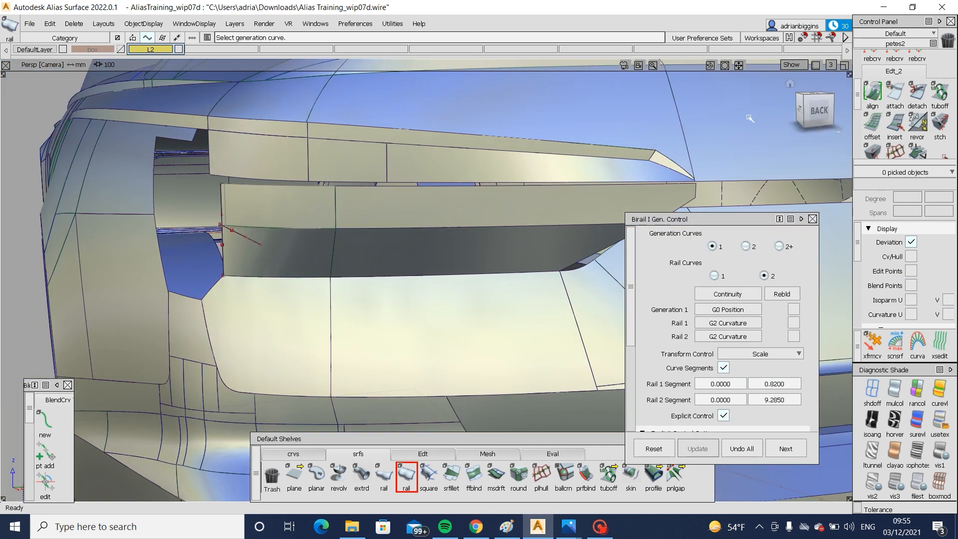
pyautogui.click(818, 111)
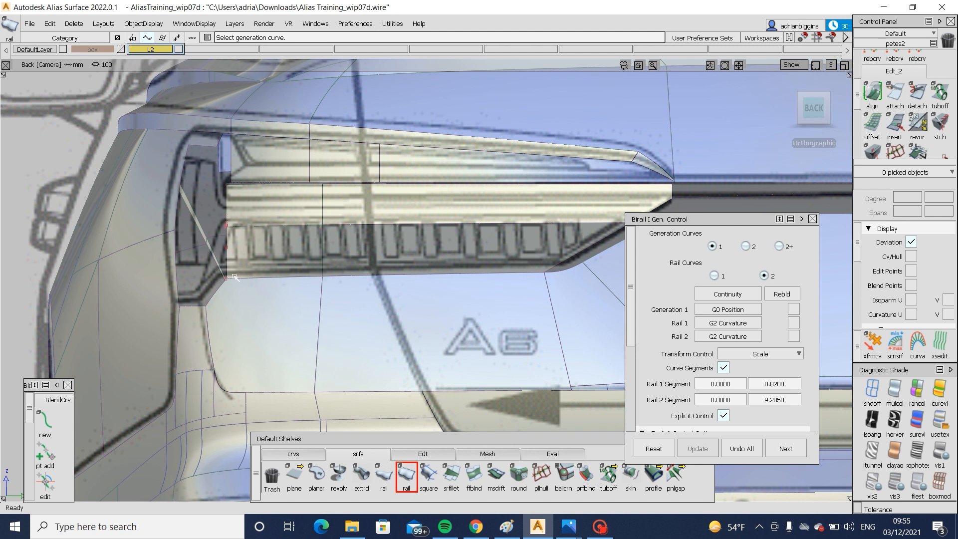
pyautogui.keyDown('ctrl'); pyautogui.keyDown('shift'); pyautogui.moveTo(254, 236); pyautogui.dragTo(252, 248); pyautogui.keyUp('shift'); pyautogui.keyUp('ctrl')
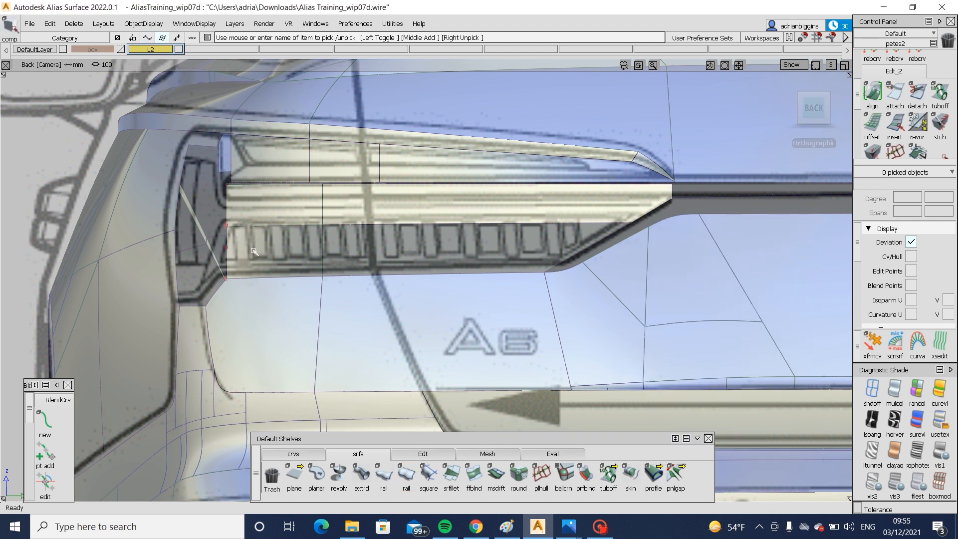
# - Shade the outboard lower lamp patch black and float the enlarged Diagnostic Shade window over the model
pyautogui.click(252, 249)
pyautogui.click(873, 384)
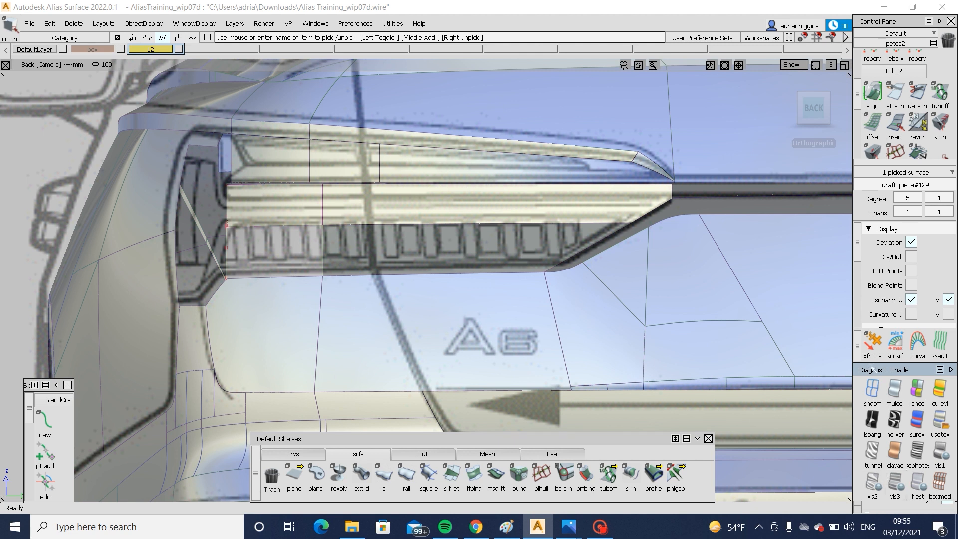
pyautogui.moveTo(870, 367); pyautogui.dragTo(780, 263)
pyautogui.moveTo(818, 405); pyautogui.dragTo(821, 458)
pyautogui.moveTo(831, 423); pyautogui.dragTo(799, 423)
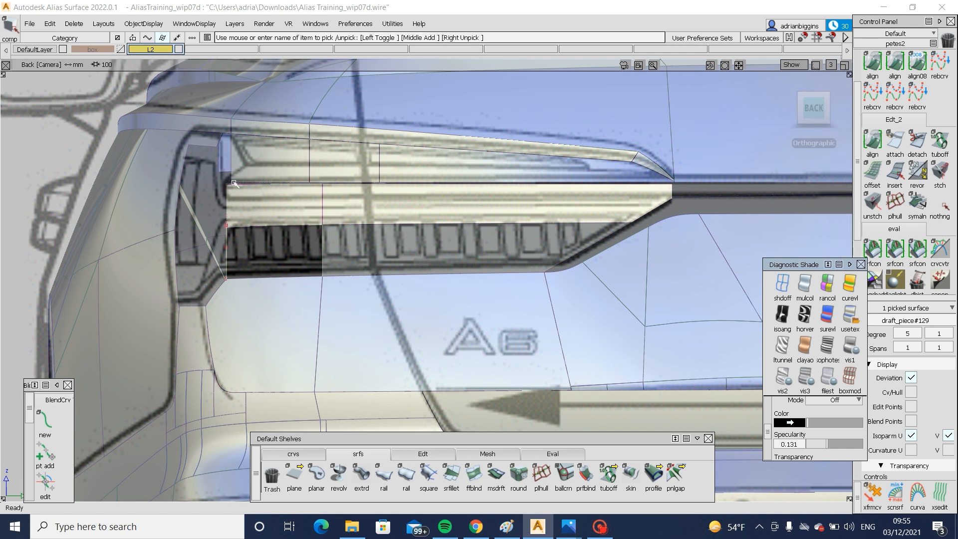
# - Create multi-surface drafts from the top edges of both lamp surfaces with a 0 draft angle and a length of 40
pyautogui.keyDown('alt'); pyautogui.keyDown('shift'); pyautogui.moveTo(234, 184); pyautogui.dragTo(391, 201); pyautogui.keyUp('shift'); pyautogui.keyUp('alt')
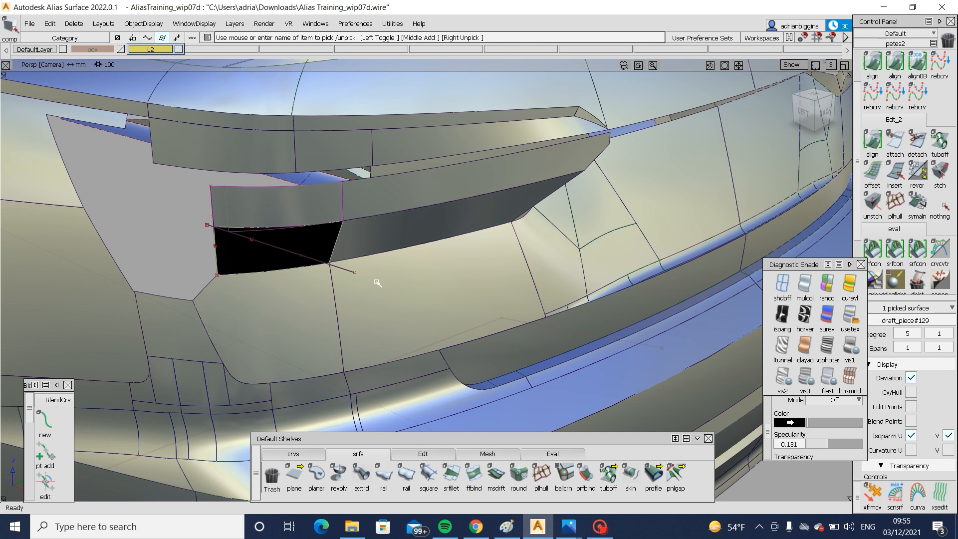
pyautogui.click(496, 473)
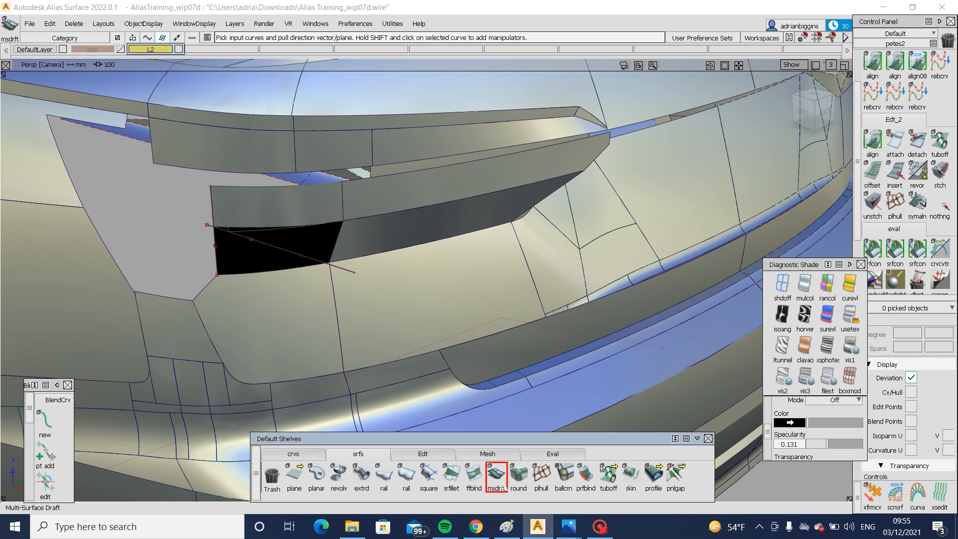
pyautogui.click(277, 188)
pyautogui.click(411, 172)
# - Select the drafted surfaces' upper CV row in the left view and move it toward the car's front, accepting removal of construction history
pyautogui.keyDown('alt'); pyautogui.keyDown('shift'); pyautogui.moveTo(411, 173); pyautogui.dragTo(823, 83); pyautogui.keyUp('shift'); pyautogui.keyUp('alt')
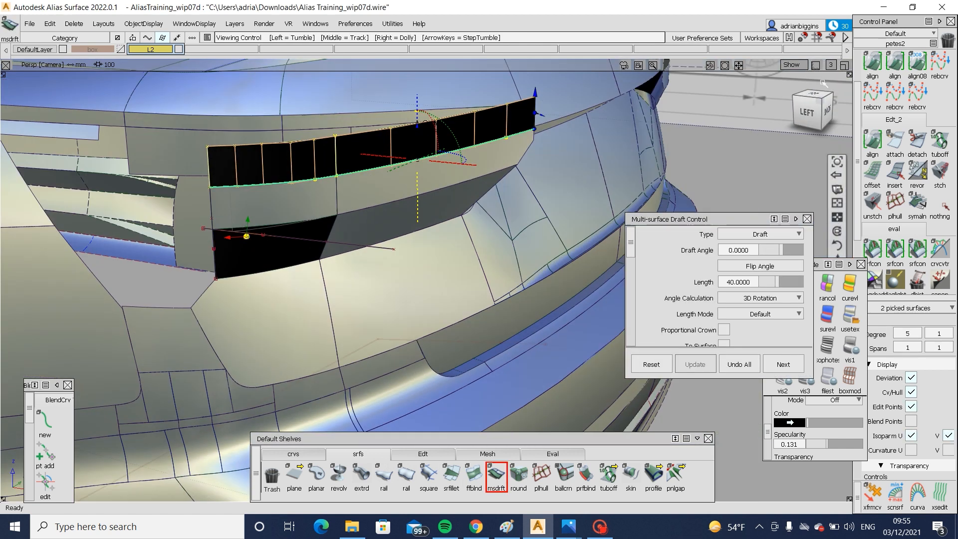
pyautogui.click(809, 109)
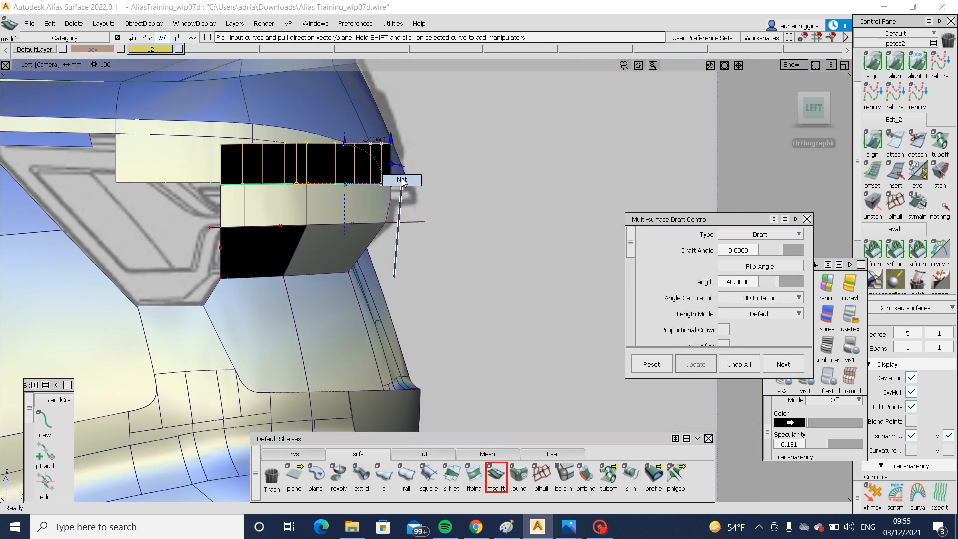
pyautogui.keyDown('ctrl'); pyautogui.keyDown('shift'); pyautogui.moveTo(394, 277); pyautogui.dragTo(402, 180); pyautogui.keyUp('shift'); pyautogui.keyUp('ctrl')
pyautogui.moveTo(190, 128); pyautogui.dragTo(435, 168)
pyautogui.keyDown('ctrl'); pyautogui.keyDown('shift'); pyautogui.moveTo(521, 263); pyautogui.dragTo(525, 196, button='middle'); pyautogui.keyUp('shift'); pyautogui.keyUp('ctrl')
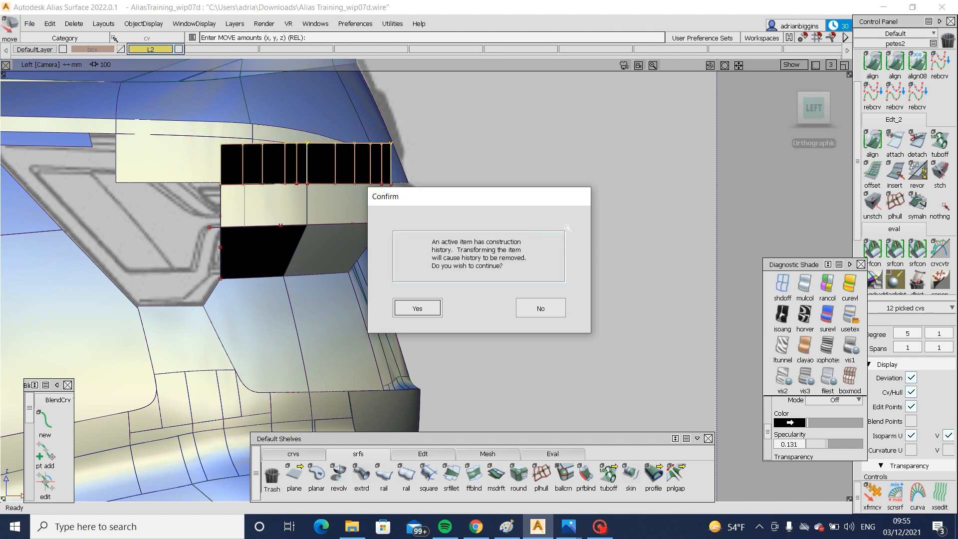
pyautogui.press('Return')
pyautogui.moveTo(601, 224); pyautogui.dragTo(421, 228)
pyautogui.click(815, 109)
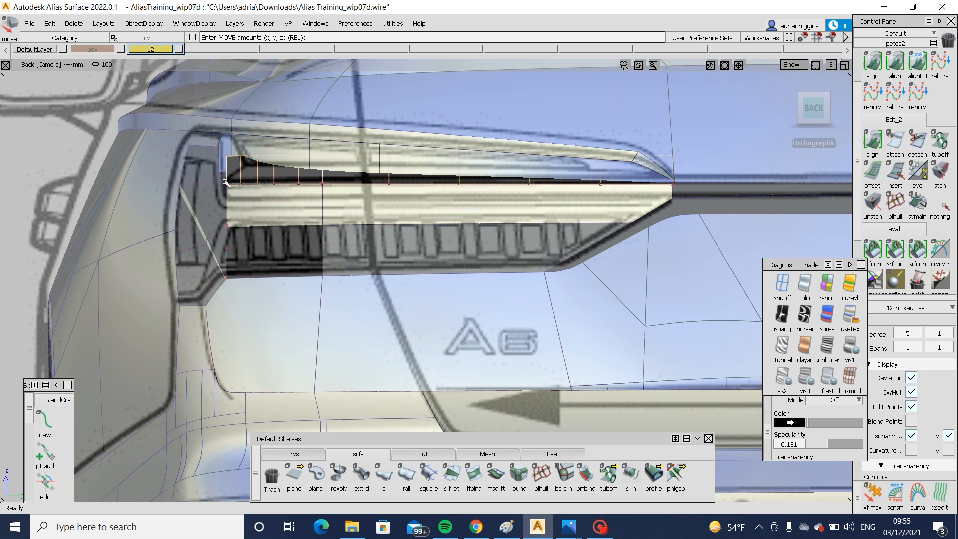
# - Adjust the upper CV row further so the drafted surfaces slope up and forward to the upper lamp outline
pyautogui.hotkey('alt', 'shift')
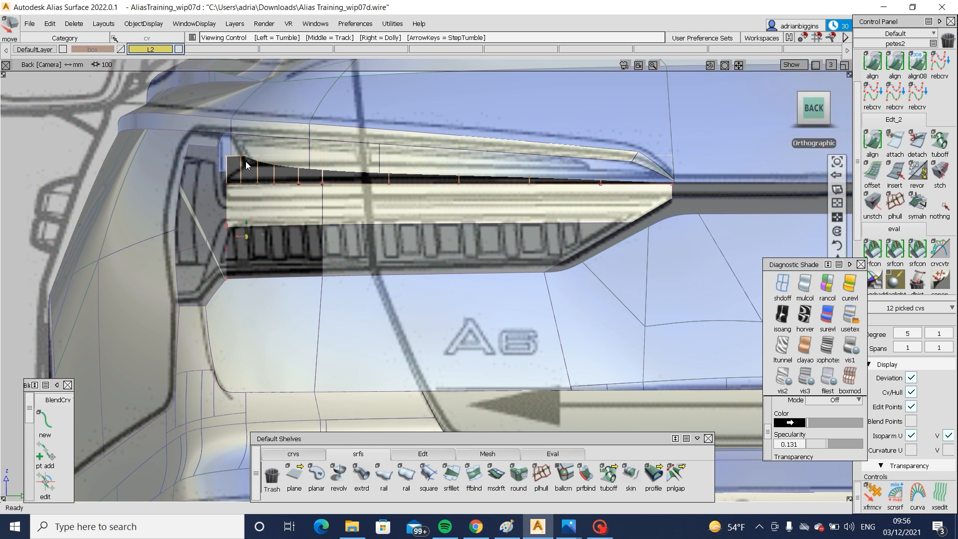
pyautogui.moveTo(354, 371); pyautogui.dragTo(354, 332, button='right')
pyautogui.keyDown('alt'); pyautogui.keyDown('shift'); pyautogui.moveTo(211, 344); pyautogui.dragTo(611, 373); pyautogui.keyUp('shift'); pyautogui.keyUp('alt')
pyautogui.keyDown('ctrl'); pyautogui.keyDown('shift'); pyautogui.moveTo(610, 373); pyautogui.dragTo(610, 253, button='right'); pyautogui.keyUp('shift'); pyautogui.keyUp('ctrl')
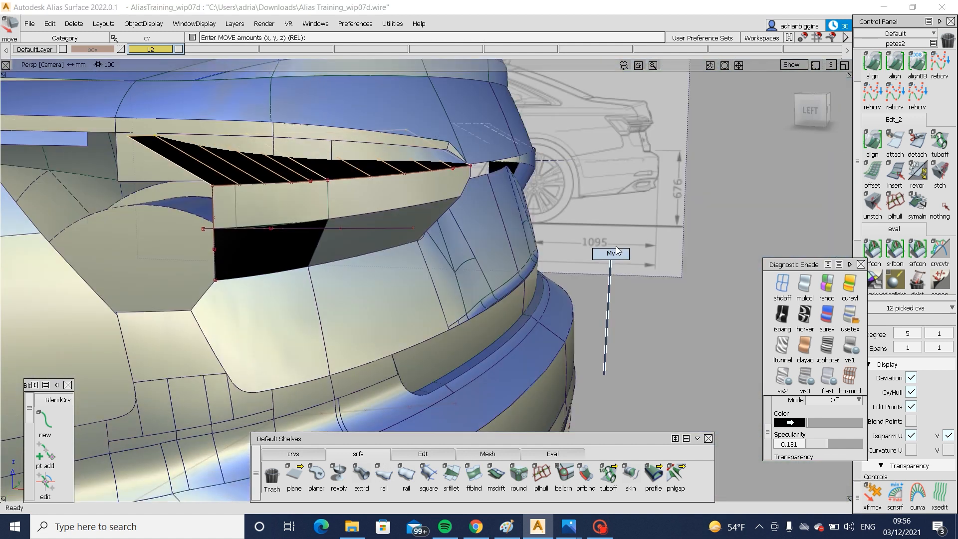
pyautogui.moveTo(659, 304); pyautogui.dragTo(582, 252)
pyautogui.keyDown('alt'); pyautogui.keyDown('shift'); pyautogui.moveTo(162, 190); pyautogui.dragTo(333, 218, button='middle'); pyautogui.keyUp('shift'); pyautogui.keyUp('alt')
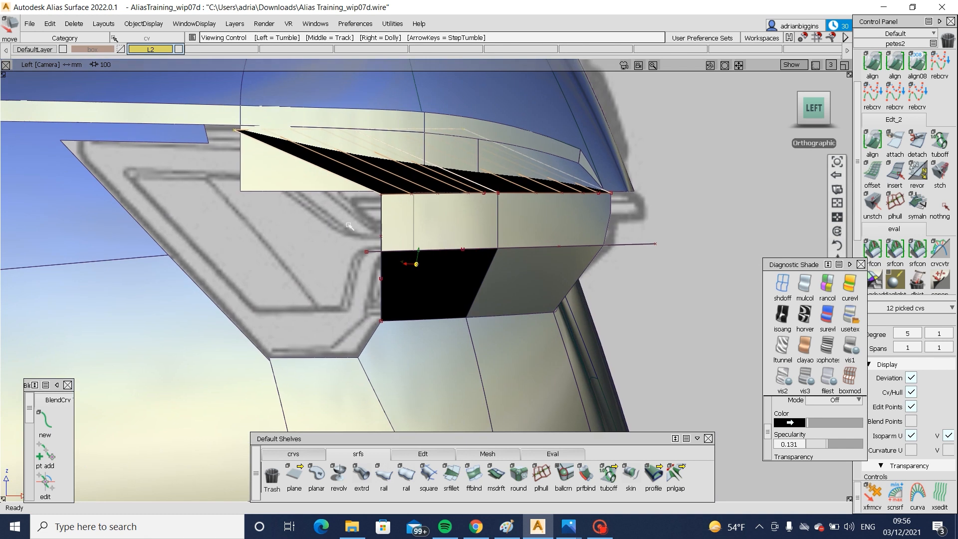
# - Delete the outboard patch of the upper lamp surface that covers the sloped draft surface
pyautogui.keyDown('ctrl'); pyautogui.keyDown('shift'); pyautogui.moveTo(351, 251); pyautogui.dragTo(371, 188); pyautogui.keyUp('shift'); pyautogui.keyUp('ctrl')
pyautogui.click(373, 190)
pyautogui.press('Delete')
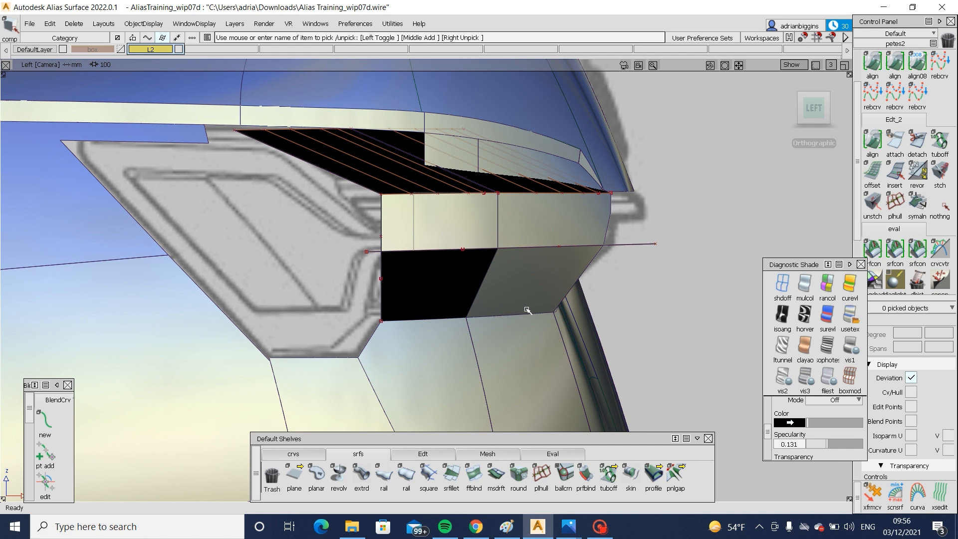
# - Turn off diagnostic shading and compare the lamp wireframe with the left and back blueprints
pyautogui.click(782, 282)
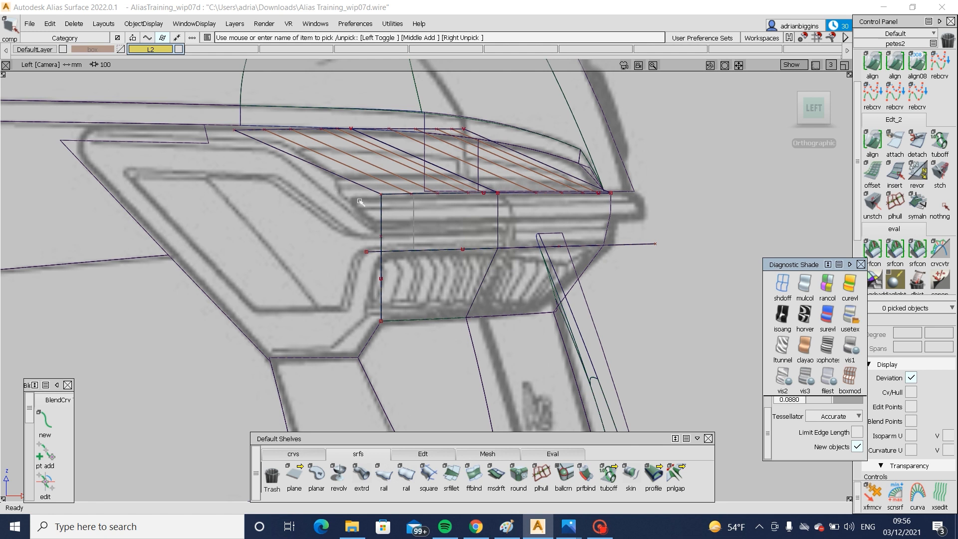
pyautogui.press('F8')
pyautogui.keyDown('alt'); pyautogui.keyDown('shift'); pyautogui.moveTo(550, 210); pyautogui.dragTo(210, 215); pyautogui.keyUp('shift'); pyautogui.keyUp('alt')
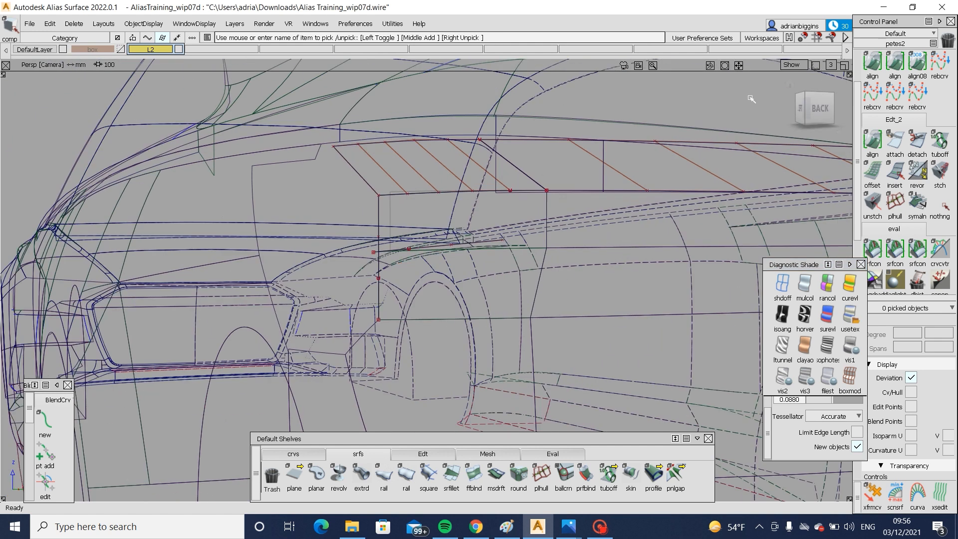
pyautogui.click(819, 108)
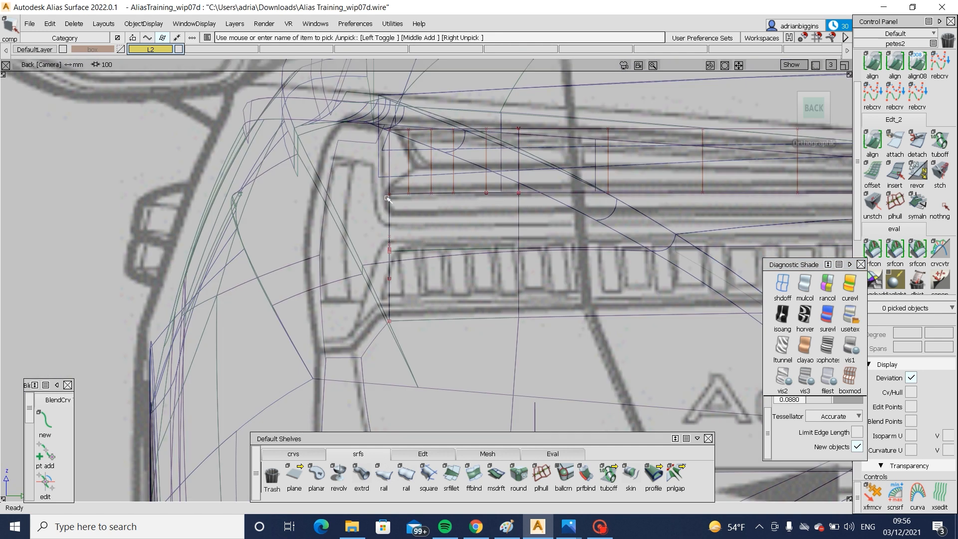
pyautogui.press('F8')
pyautogui.keyDown('alt'); pyautogui.keyDown('shift'); pyautogui.moveTo(210, 215); pyautogui.dragTo(439, 260); pyautogui.keyUp('shift'); pyautogui.keyUp('alt')
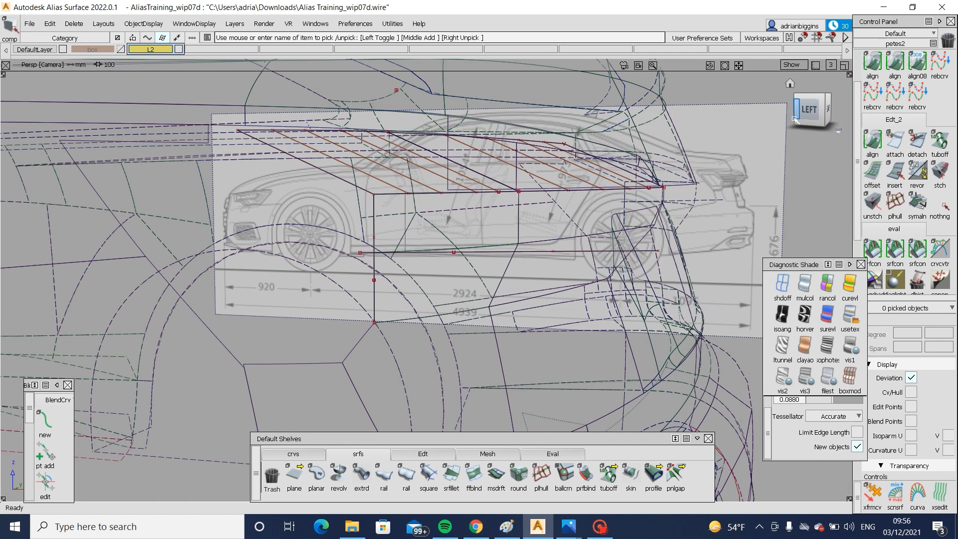
pyautogui.click(809, 109)
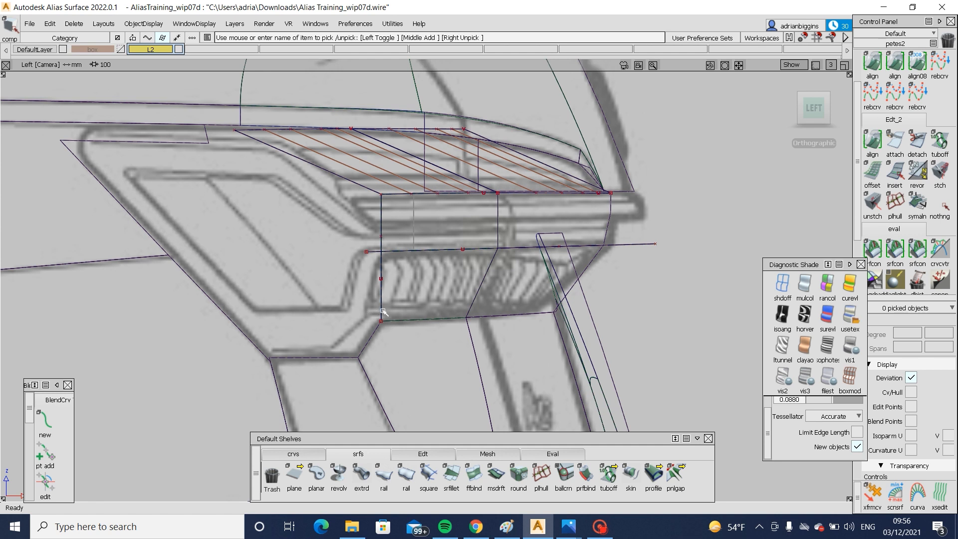
# - Extend the bottom edge of the outboard lower lamp surface down past the body opening's angled corner
pyautogui.click(423, 453)
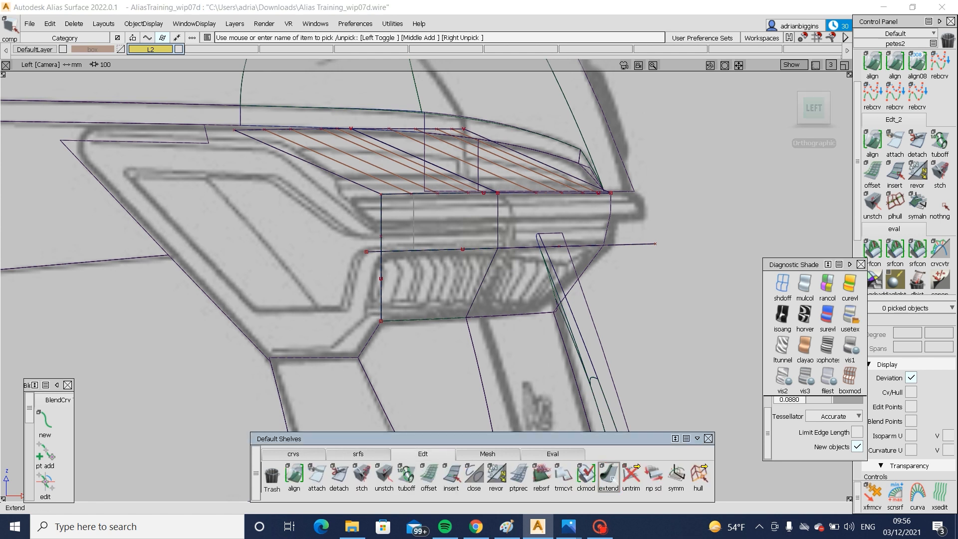
pyautogui.click(608, 474)
pyautogui.click(465, 318)
pyautogui.moveTo(380, 321); pyautogui.dragTo(363, 401)
pyautogui.click(372, 363)
pyautogui.click(372, 321)
pyautogui.keyDown('ctrl'); pyautogui.keyDown('shift'); pyautogui.moveTo(393, 373); pyautogui.dragTo(665, 345); pyautogui.keyUp('shift'); pyautogui.keyUp('ctrl')
# - Turn on user-defined texture shading and extend the lower corner of the outboard lower lamp surface to the body opening's angled corner
pyautogui.click(850, 318)
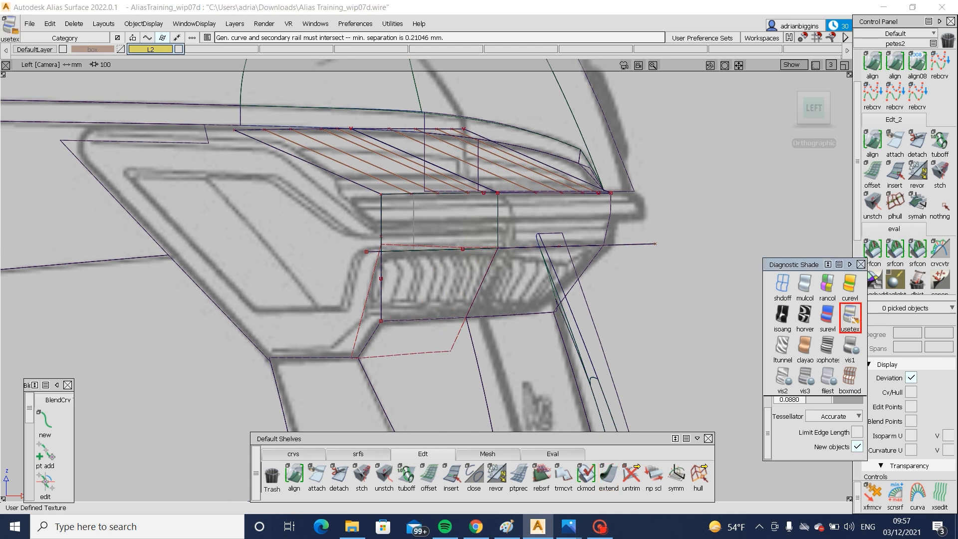
pyautogui.moveTo(564, 293)
pyautogui.keyDown('alt'); pyautogui.keyDown('shift'); pyautogui.mouseDown()
pyautogui.moveTo(119, 308)
pyautogui.moveTo(145, 307)
pyautogui.mouseUp(); pyautogui.keyUp('shift'); pyautogui.keyUp('alt')
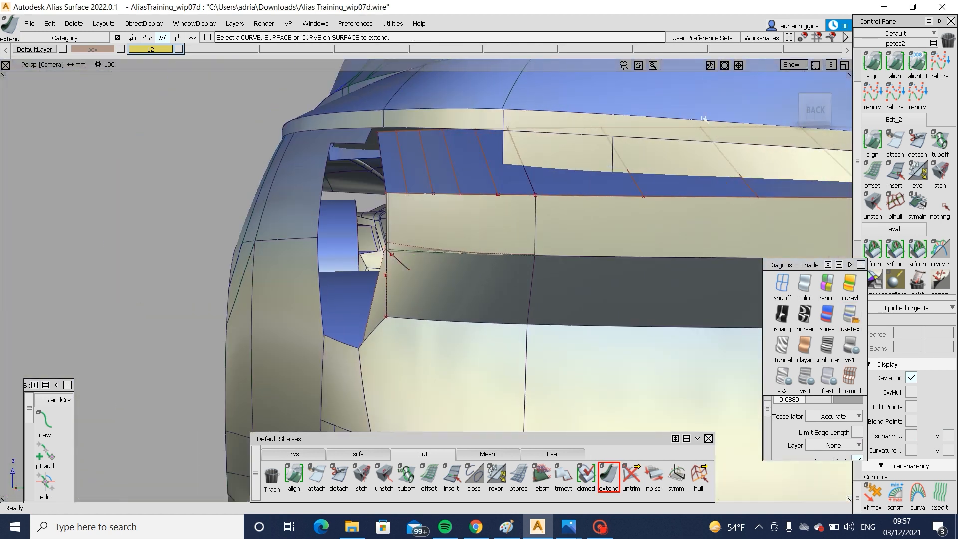
pyautogui.click(814, 109)
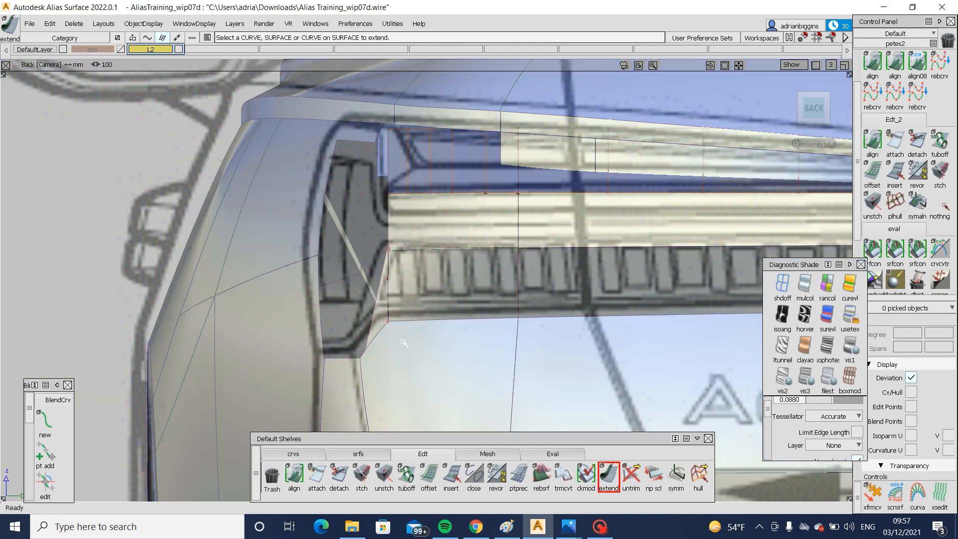
pyautogui.click(368, 335)
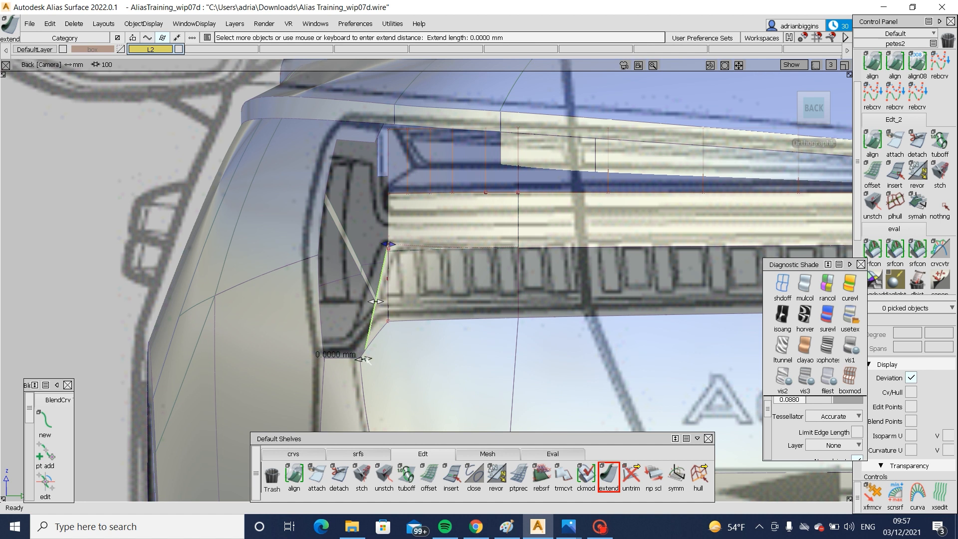
pyautogui.moveTo(365, 359); pyautogui.dragTo(359, 358)
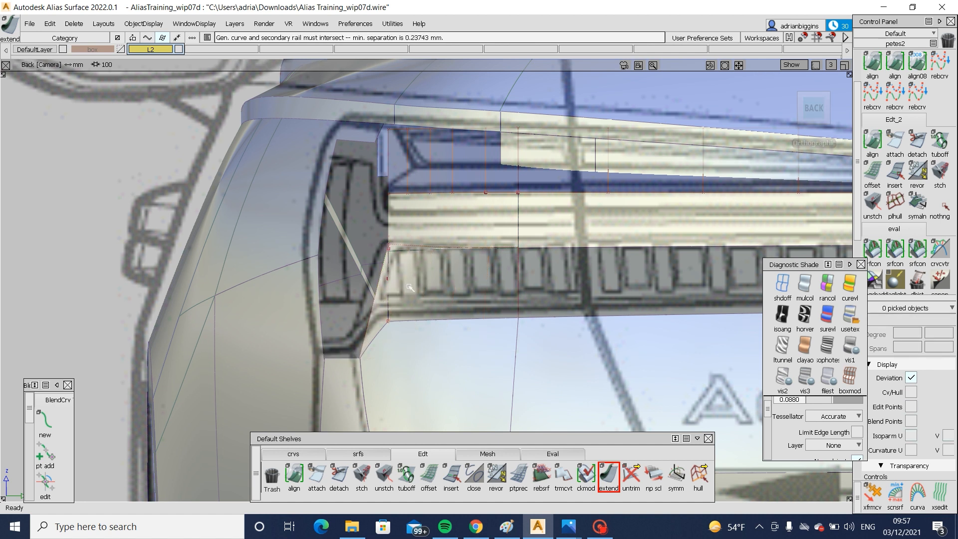
# - Extend the lower lamp surface's trim curve past its outboard edge and trim off the thin excess strip above it
pyautogui.keyDown('alt'); pyautogui.keyDown('shift'); pyautogui.moveTo(469, 309); pyautogui.dragTo(401, 267); pyautogui.keyUp('shift'); pyautogui.keyUp('alt')
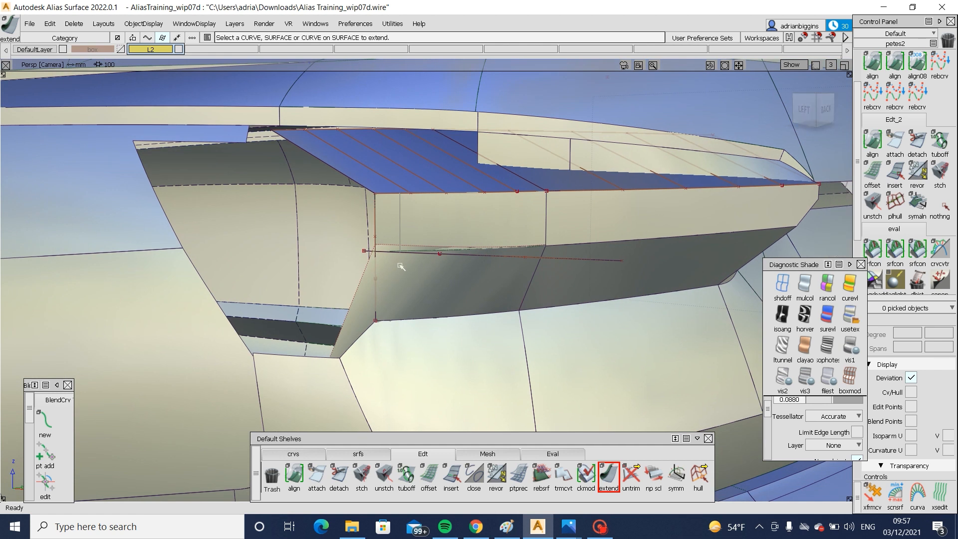
pyautogui.click(422, 255)
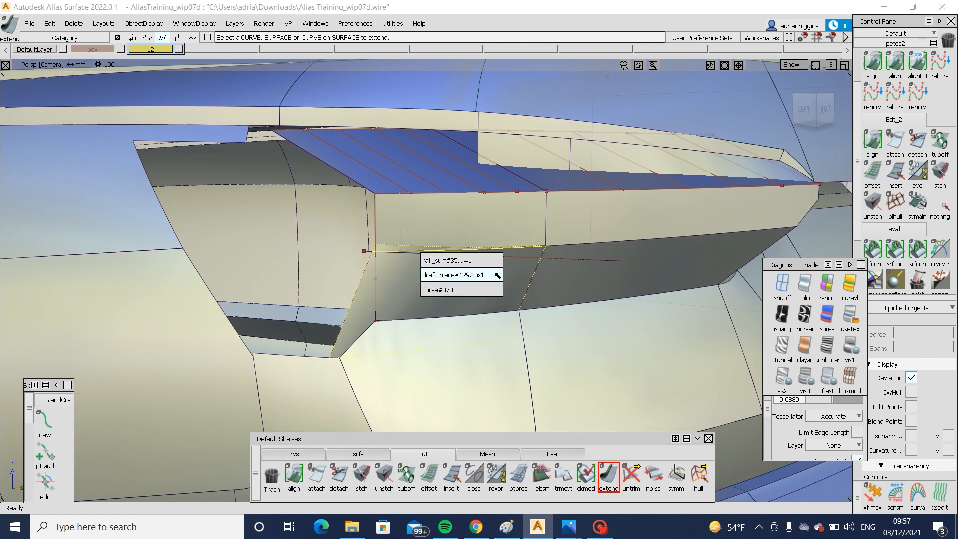
pyautogui.click(405, 252)
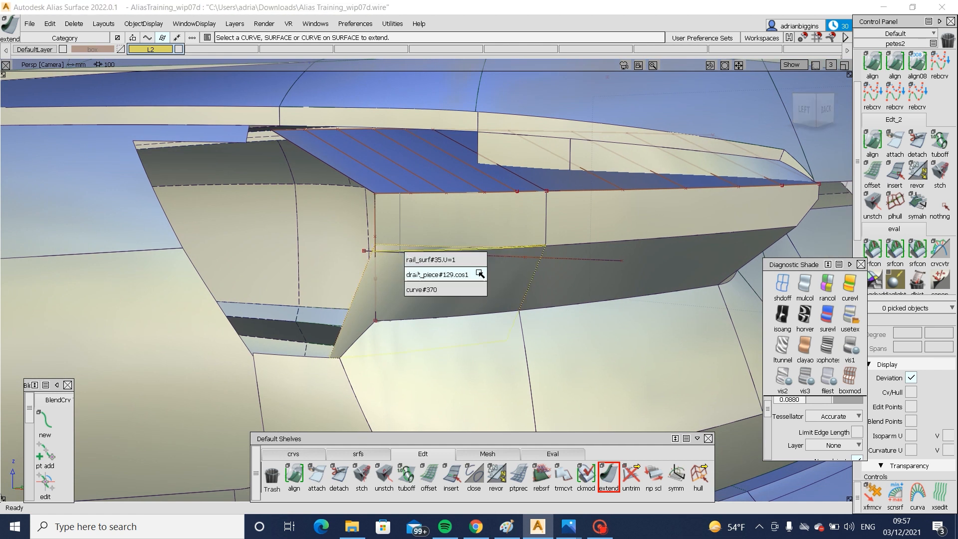
pyautogui.click(478, 273)
pyautogui.moveTo(329, 251); pyautogui.dragTo(306, 261)
pyautogui.keyDown('ctrl'); pyautogui.keyDown('shift'); pyautogui.moveTo(461, 244); pyautogui.dragTo(406, 292); pyautogui.keyUp('shift'); pyautogui.keyUp('ctrl')
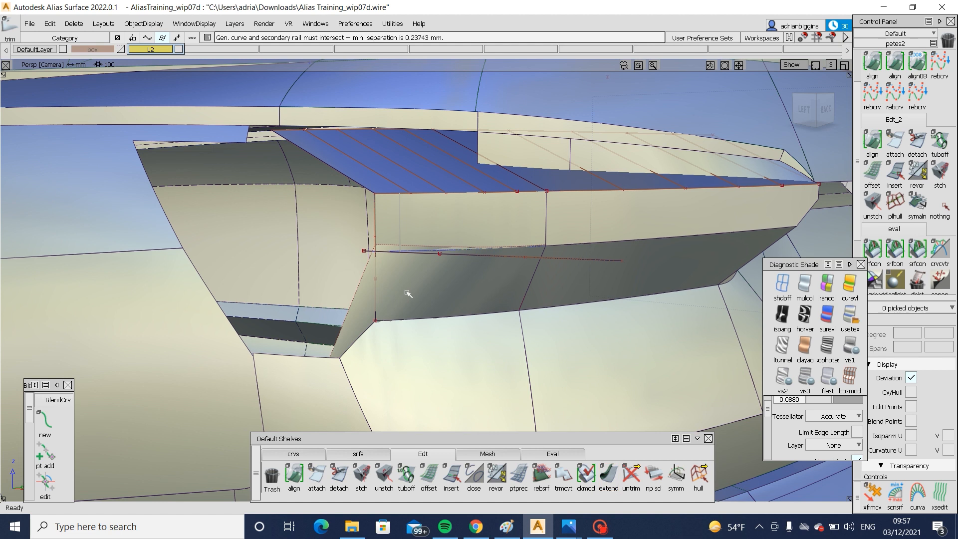
pyautogui.click(406, 292)
pyautogui.click(417, 320)
pyautogui.click(416, 295)
pyautogui.press('space')
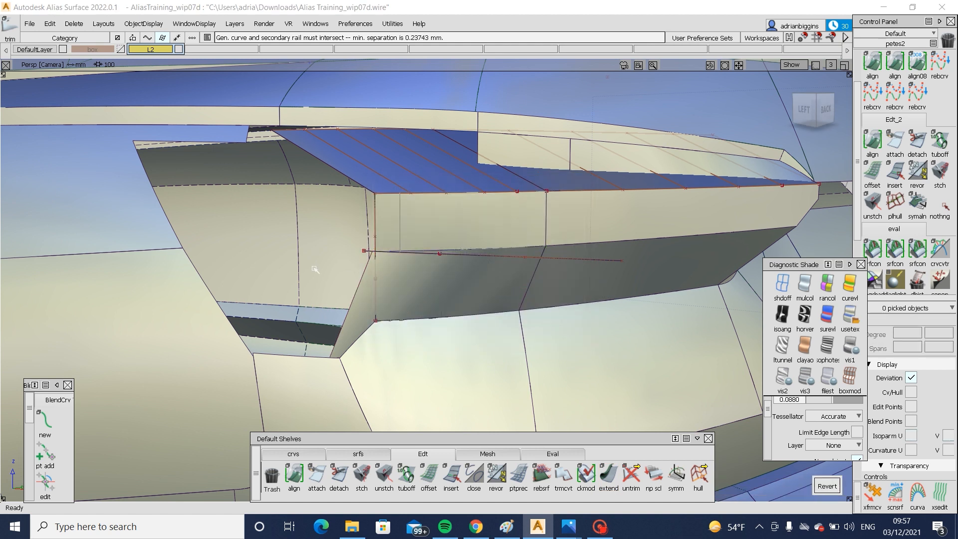
# - Examine the trimmed lamp surfaces up close and across the whole rear end, including the left view against the blueprint
pyautogui.keyDown('alt'); pyautogui.keyDown('shift'); pyautogui.moveTo(315, 269); pyautogui.dragTo(406, 255); pyautogui.keyUp('shift'); pyautogui.keyUp('alt')
pyautogui.keyDown('alt'); pyautogui.keyDown('shift'); pyautogui.moveTo(406, 254); pyautogui.dragTo(479, 267, button='right'); pyautogui.keyUp('shift'); pyautogui.keyUp('alt')
pyautogui.keyDown('alt'); pyautogui.keyDown('shift'); pyautogui.moveTo(479, 267); pyautogui.dragTo(391, 220); pyautogui.keyUp('shift'); pyautogui.keyUp('alt')
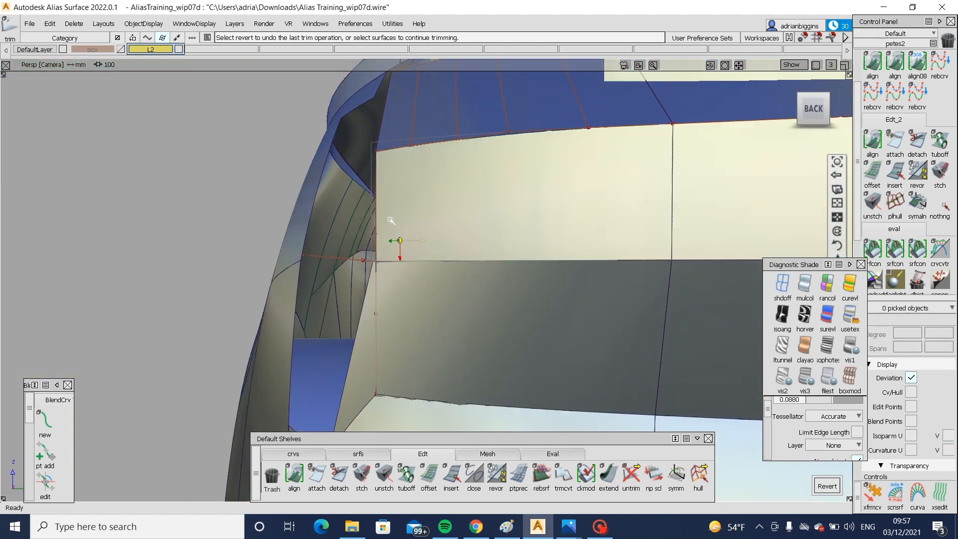
pyautogui.keyDown('alt'); pyautogui.keyDown('shift'); pyautogui.moveTo(391, 220); pyautogui.dragTo(397, 252, button='right'); pyautogui.keyUp('shift'); pyautogui.keyUp('alt')
pyautogui.keyDown('alt'); pyautogui.keyDown('shift'); pyautogui.moveTo(589, 262); pyautogui.dragTo(264, 264, button='middle'); pyautogui.keyUp('shift'); pyautogui.keyUp('alt')
pyautogui.keyDown('alt'); pyautogui.keyDown('shift'); pyautogui.moveTo(264, 265); pyautogui.dragTo(312, 271); pyautogui.keyUp('shift'); pyautogui.keyUp('alt')
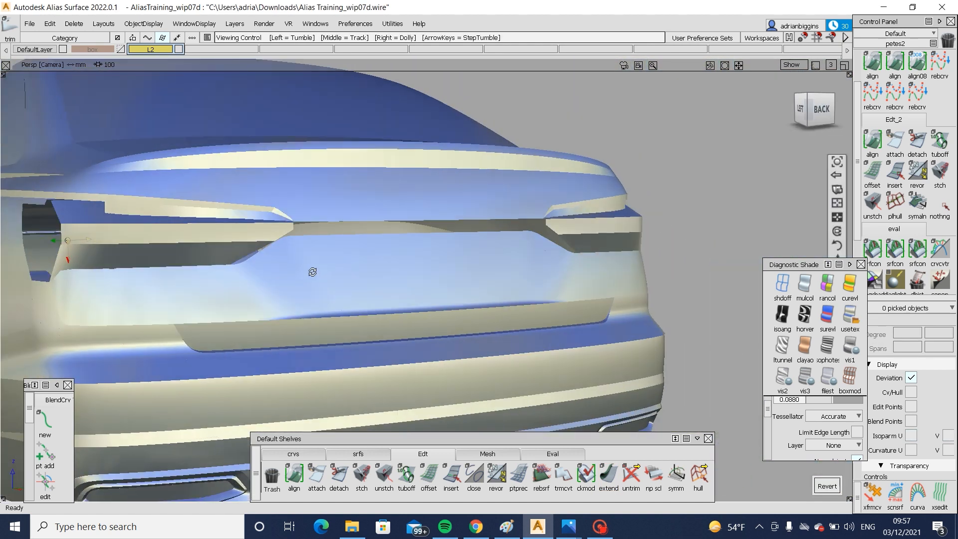
pyautogui.keyDown('alt'); pyautogui.keyDown('shift'); pyautogui.moveTo(78, 247); pyautogui.dragTo(210, 260, button='middle'); pyautogui.keyUp('shift'); pyautogui.keyUp('alt')
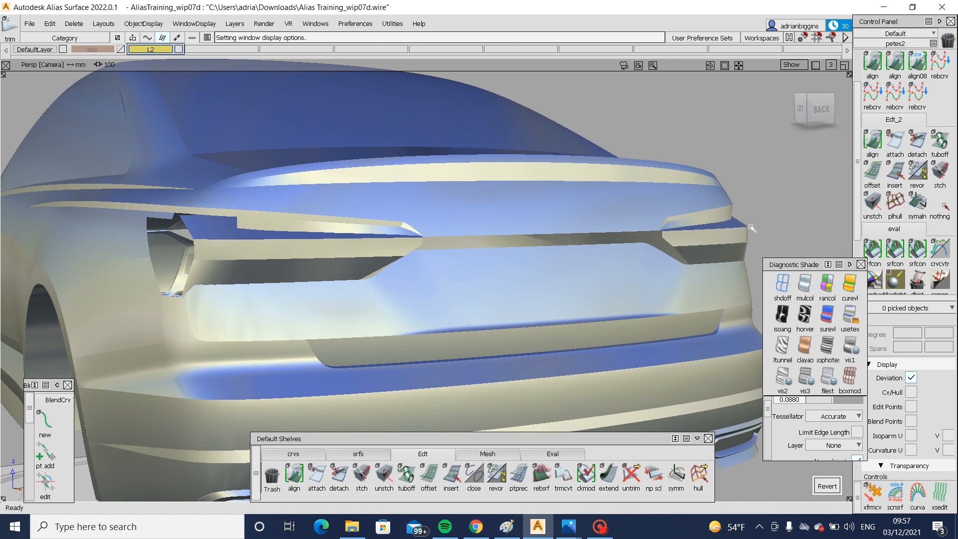
pyautogui.keyDown('alt'); pyautogui.keyDown('shift'); pyautogui.moveTo(199, 257); pyautogui.dragTo(312, 324, button='right'); pyautogui.keyUp('shift'); pyautogui.keyUp('alt')
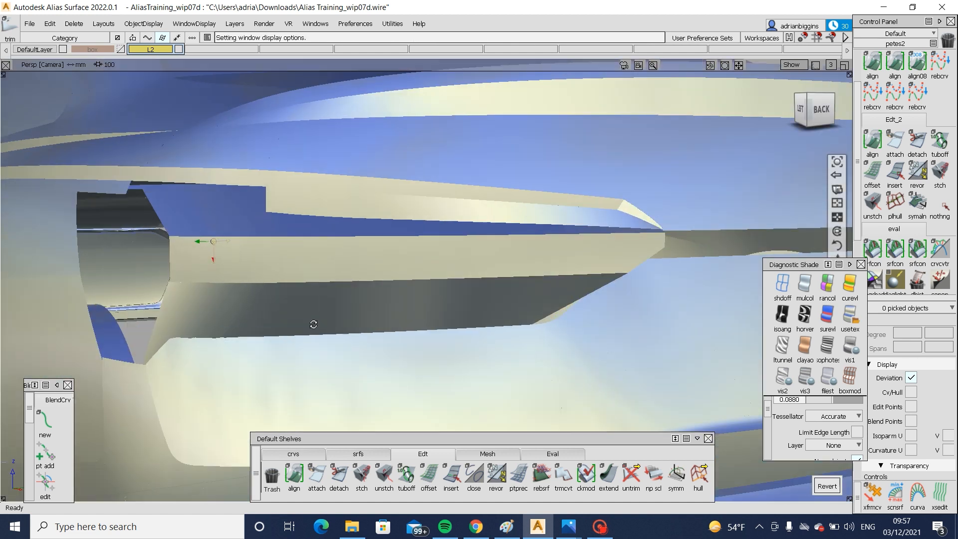
pyautogui.keyDown('alt'); pyautogui.keyDown('shift'); pyautogui.moveTo(312, 325); pyautogui.dragTo(498, 209); pyautogui.keyUp('shift'); pyautogui.keyUp('alt')
pyautogui.click(807, 111)
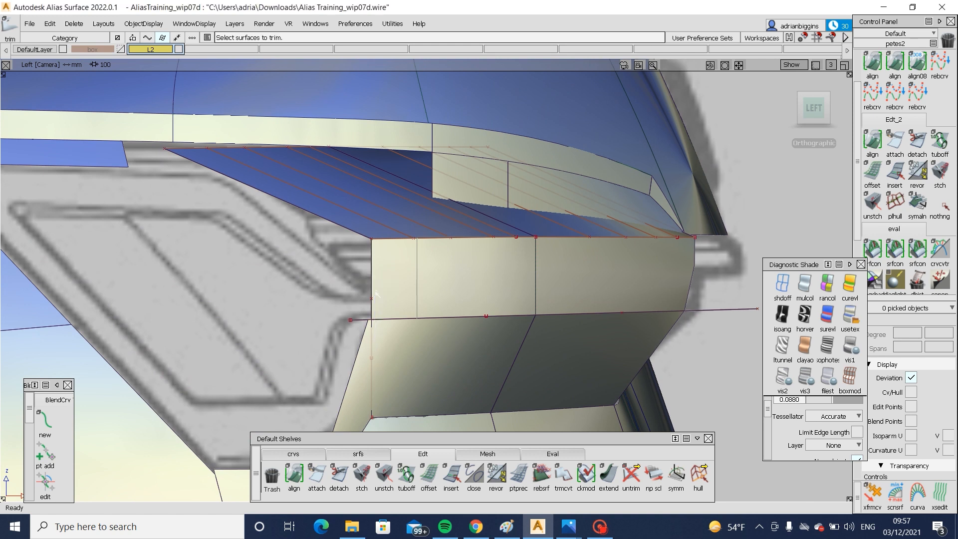
pyautogui.click(293, 453)
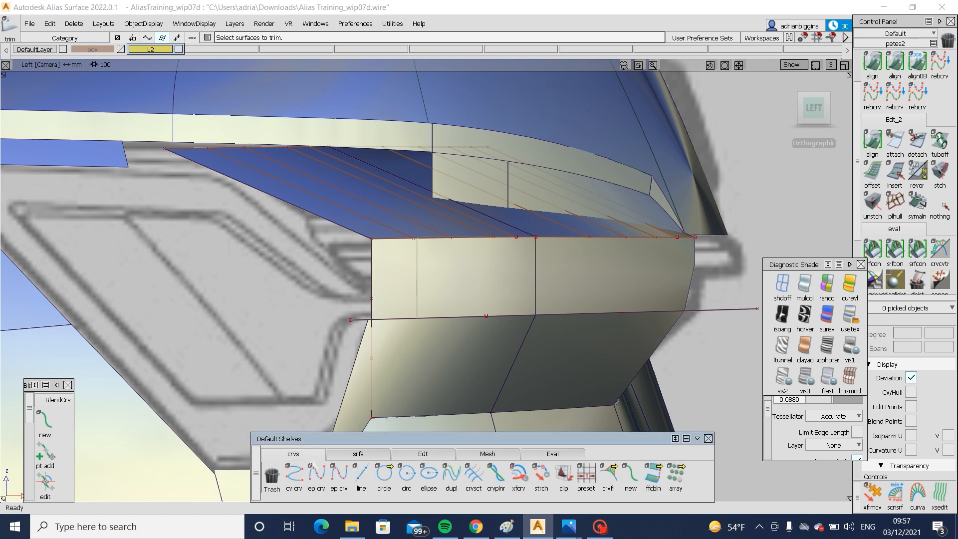
pyautogui.click(316, 477)
pyautogui.click(368, 319)
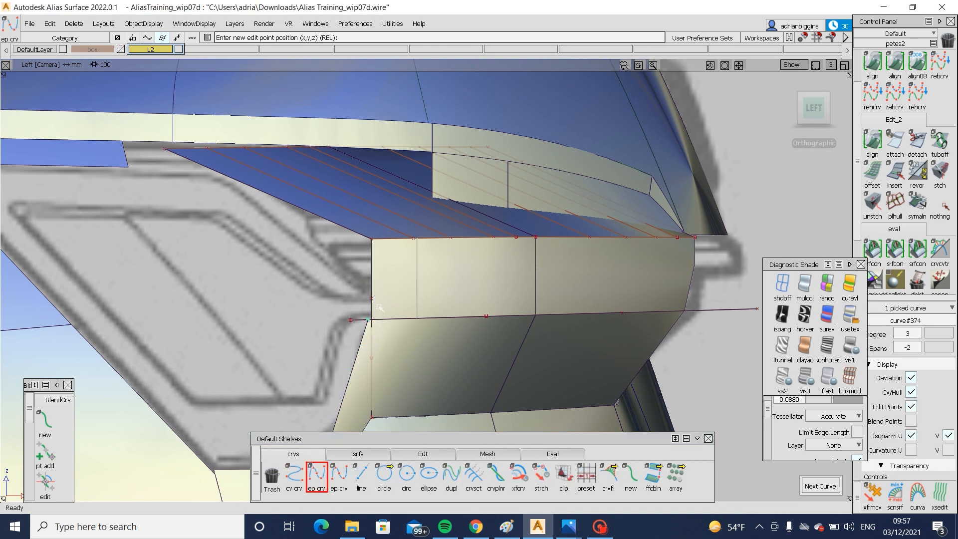
pyautogui.click(314, 246)
pyautogui.keyDown('ctrl'); pyautogui.keyDown('shift'); pyautogui.moveTo(391, 393); pyautogui.dragTo(391, 360); pyautogui.keyUp('shift'); pyautogui.keyUp('ctrl')
pyautogui.keyDown('ctrl'); pyautogui.keyDown('shift'); pyautogui.moveTo(368, 294); pyautogui.dragTo(329, 264); pyautogui.keyUp('shift'); pyautogui.keyUp('ctrl')
pyautogui.click(358, 307)
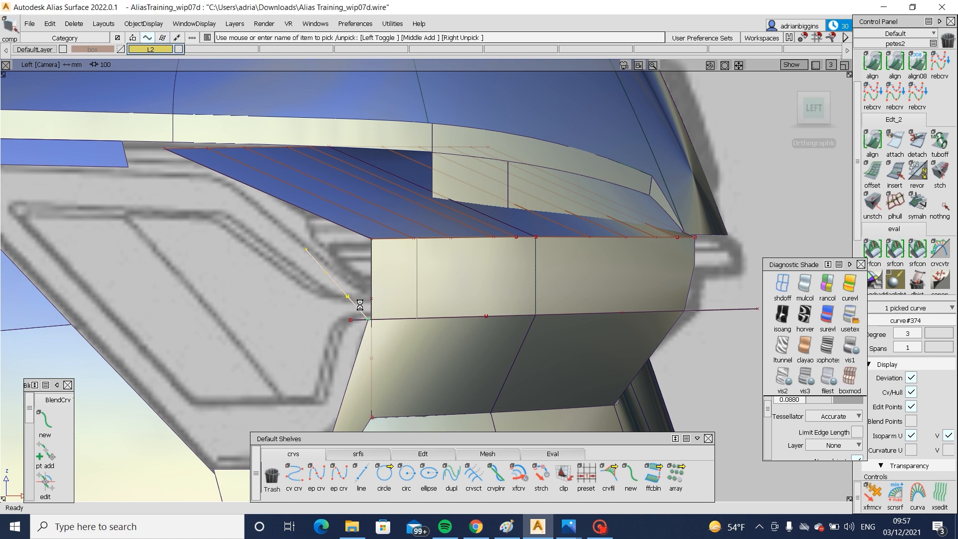
pyautogui.press('Delete')
# - Extend the lower lamp surface's outboard edge non-proportionally so its upper end meets the bottom corner of the upper lamp surface
pyautogui.click(408, 455)
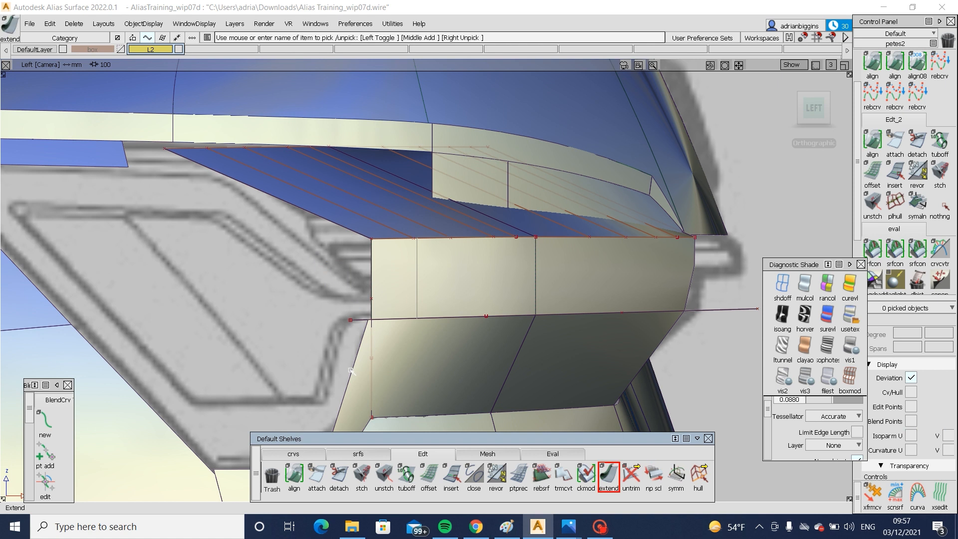
pyautogui.click(371, 311)
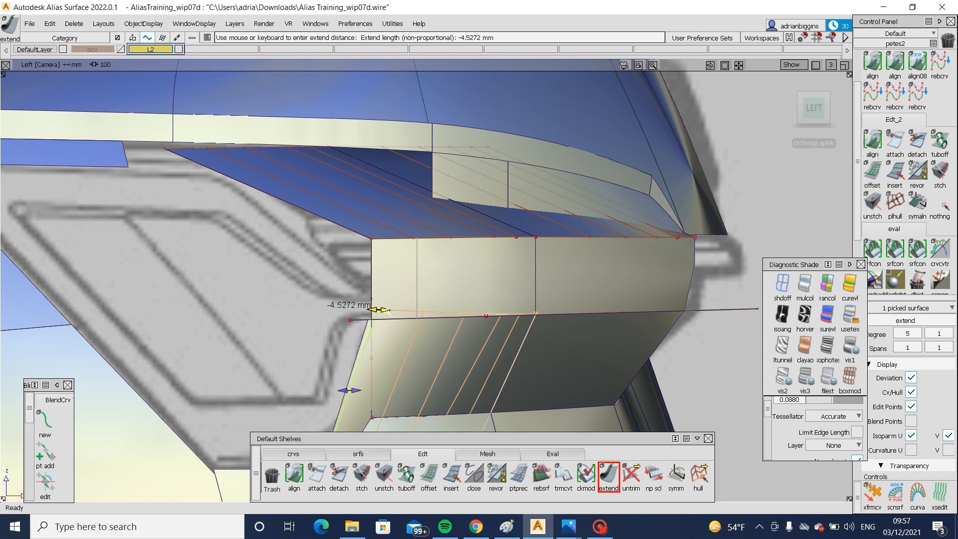
pyautogui.moveTo(387, 310); pyautogui.dragTo(388, 311)
pyautogui.keyDown('alt'); pyautogui.keyDown('shift'); pyautogui.moveTo(403, 363); pyautogui.dragTo(438, 298, button='middle'); pyautogui.keyUp('shift'); pyautogui.keyUp('alt')
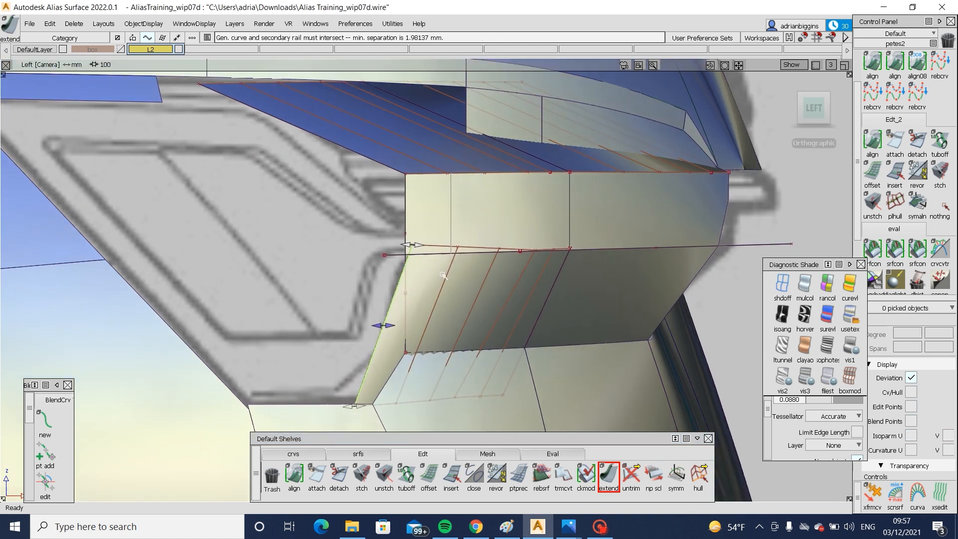
pyautogui.click(442, 258)
# - Draw an edit point curve in the left view from the lamp surfaces' shared corner diagonally up and forward along the blueprint lamp line
pyautogui.click(315, 455)
pyautogui.click(323, 468)
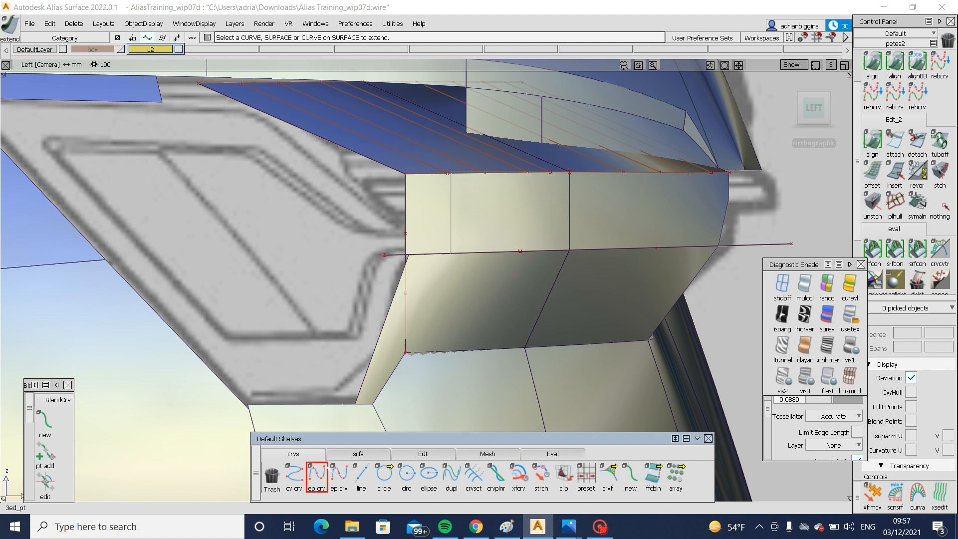
pyautogui.keyDown('ctrl'); pyautogui.click(396, 282); pyautogui.keyUp('ctrl')
pyautogui.hotkey('ctrl', 'z')
pyautogui.keyDown('ctrl'); pyautogui.click(402, 266); pyautogui.keyUp('ctrl')
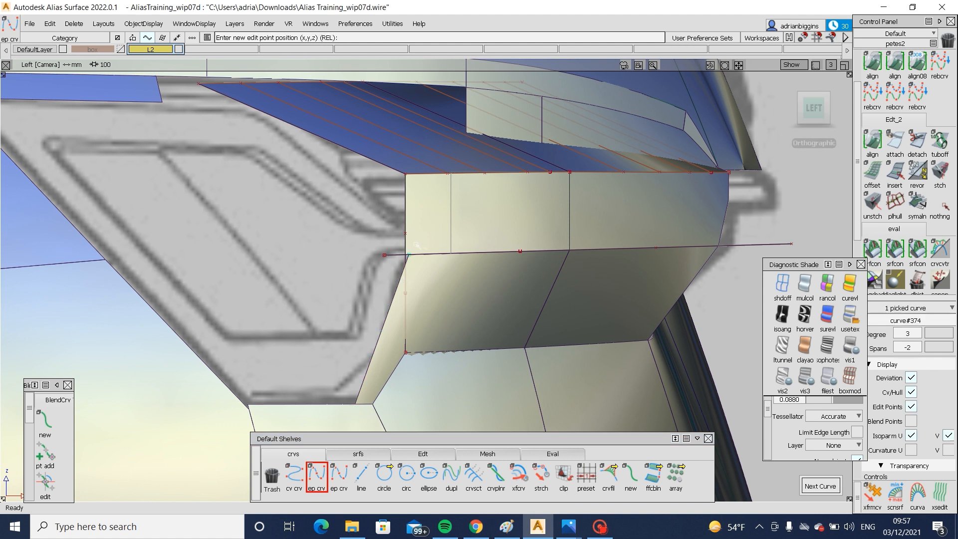
pyautogui.moveTo(372, 210); pyautogui.dragTo(334, 181)
# - Shorten the lower lamp surface at its outboard edge with an extend length of about -7.32 mm
pyautogui.click(423, 453)
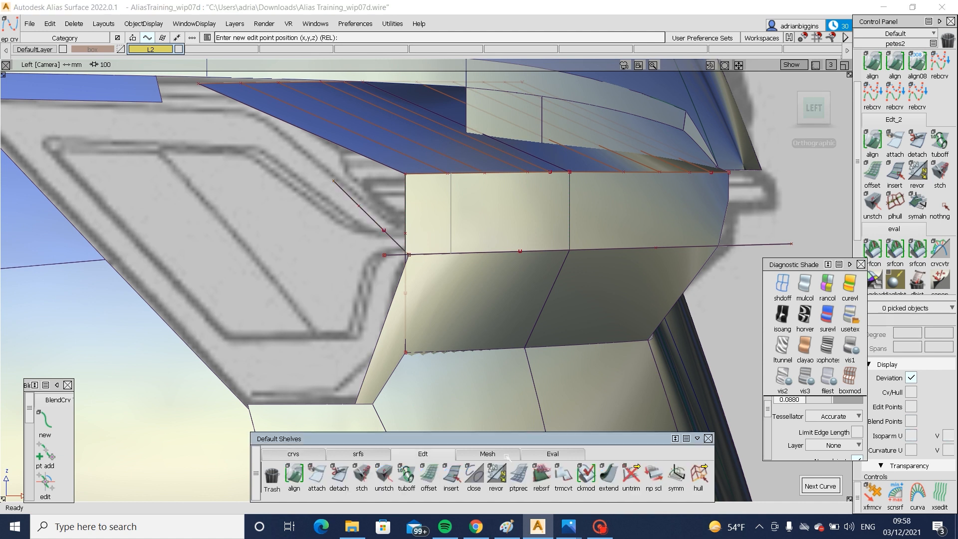
pyautogui.click(609, 474)
pyautogui.click(610, 474)
pyautogui.click(447, 310)
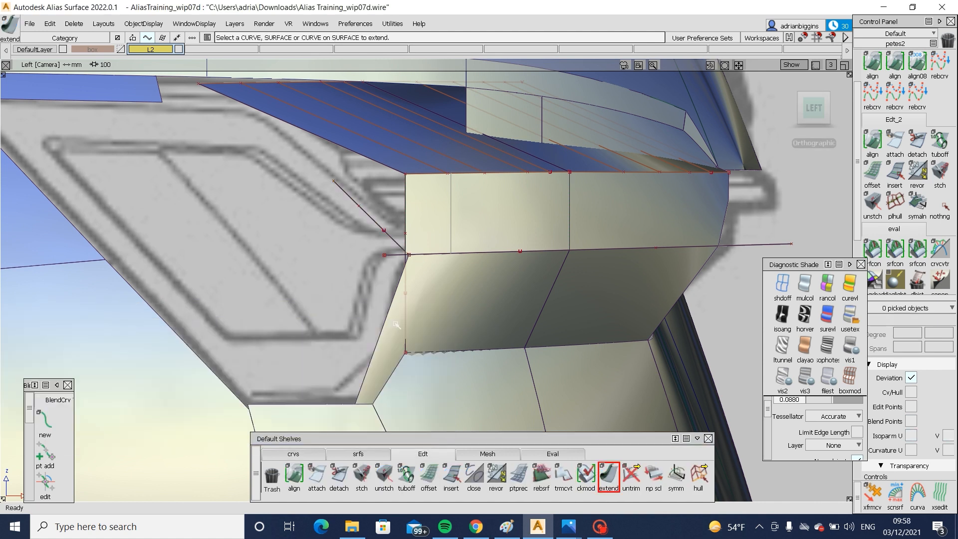
pyautogui.click(390, 321)
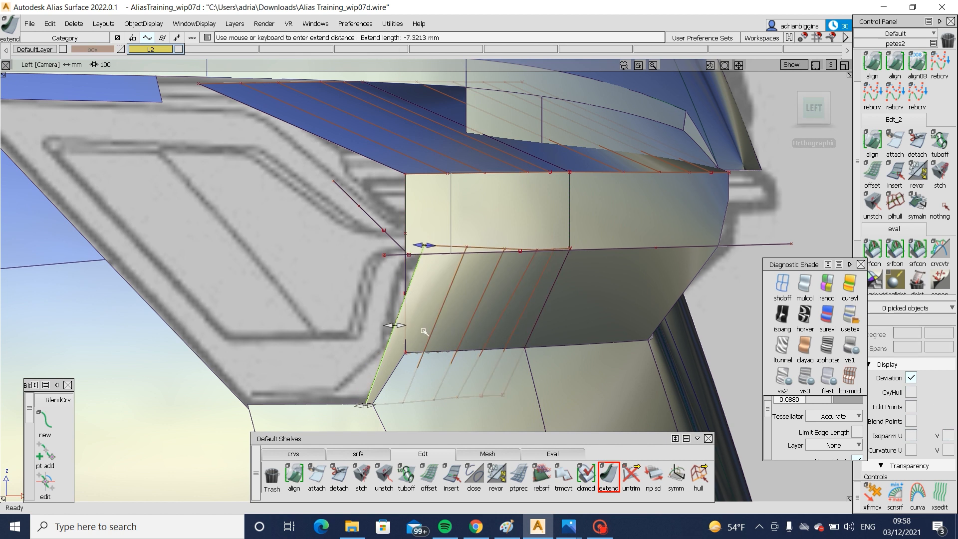
pyautogui.keyDown('ctrl'); pyautogui.keyDown('shift'); pyautogui.moveTo(429, 334); pyautogui.dragTo(429, 271); pyautogui.keyUp('shift'); pyautogui.keyUp('ctrl')
# - Stretch the diagonal curve's lower end back to the upper end of the shortened lower lamp surface's outboard edge
pyautogui.click(294, 454)
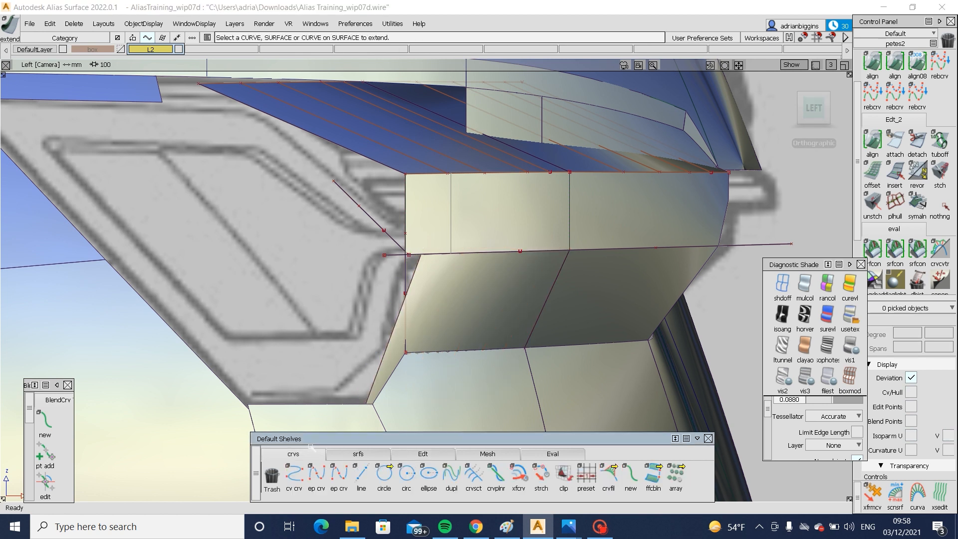
pyautogui.click(541, 474)
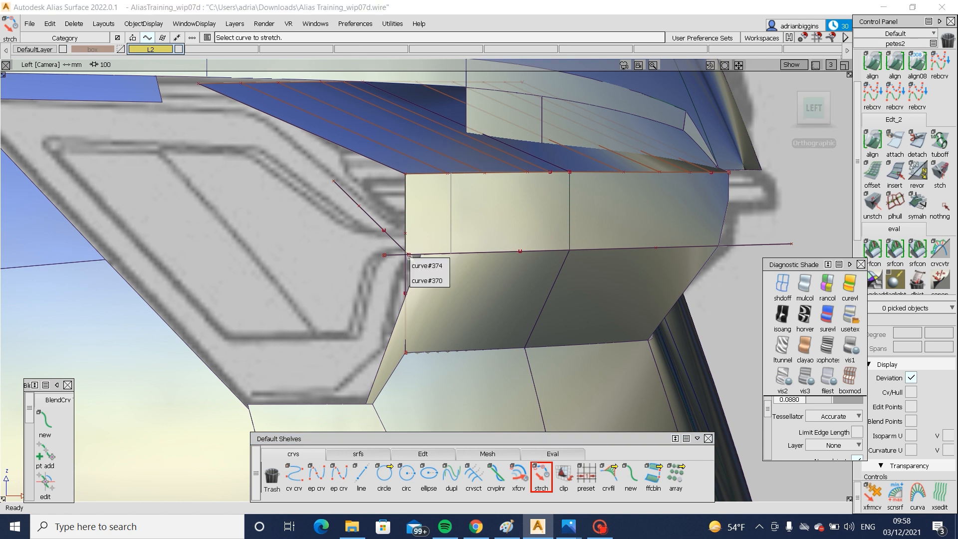
pyautogui.click(416, 267)
pyautogui.moveTo(410, 256); pyautogui.dragTo(421, 256)
pyautogui.keyDown('ctrl'); pyautogui.keyDown('shift'); pyautogui.moveTo(422, 344); pyautogui.dragTo(466, 223); pyautogui.keyUp('shift'); pyautogui.keyUp('ctrl')
pyautogui.click(467, 222)
# - Extend the outboard edge of the lamp's vertical upper band forward by about 48 mm into the body opening
pyautogui.keyDown('alt'); pyautogui.keyDown('shift'); pyautogui.moveTo(550, 222); pyautogui.dragTo(274, 227); pyautogui.keyUp('shift'); pyautogui.keyUp('alt')
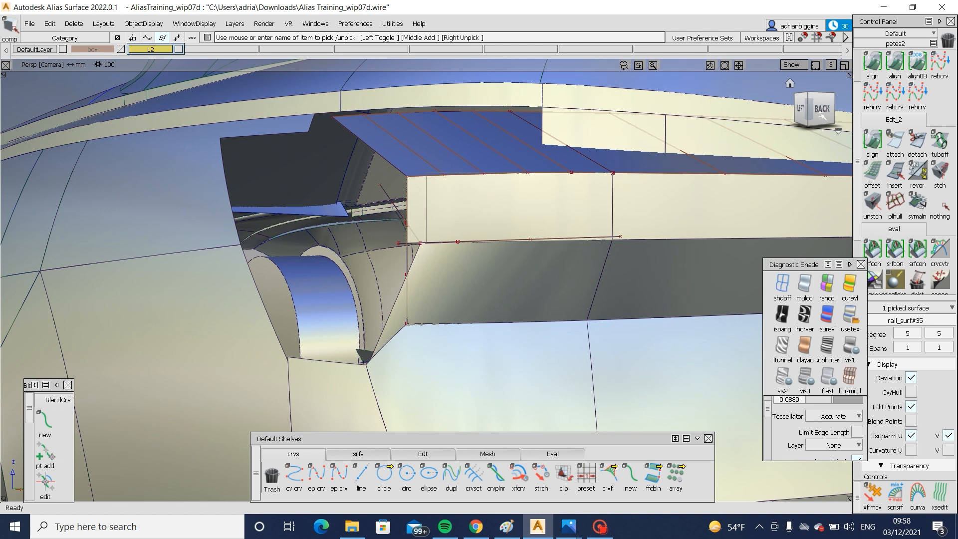
pyautogui.click(818, 113)
pyautogui.keyDown('alt'); pyautogui.keyDown('shift'); pyautogui.moveTo(661, 265); pyautogui.dragTo(617, 457); pyautogui.keyUp('shift'); pyautogui.keyUp('alt')
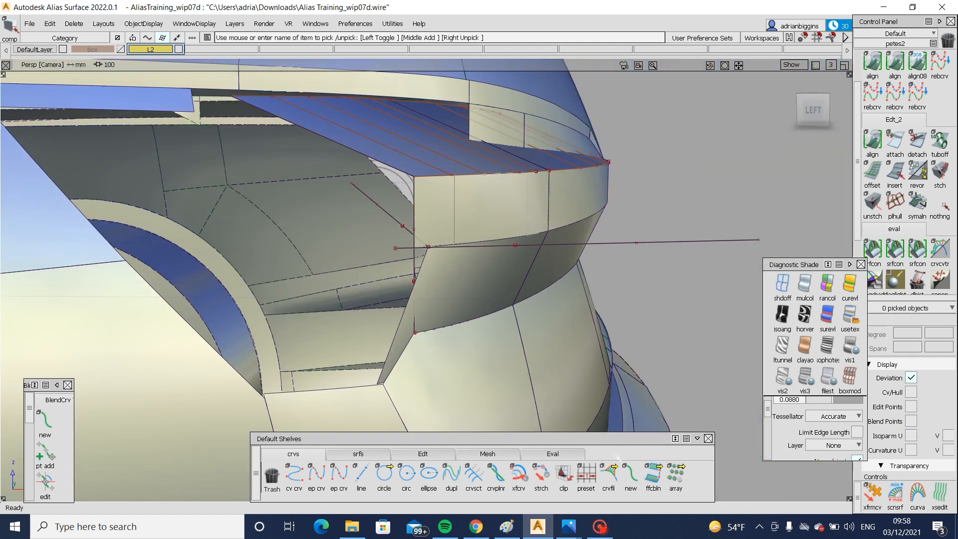
pyautogui.click(432, 454)
pyautogui.click(608, 476)
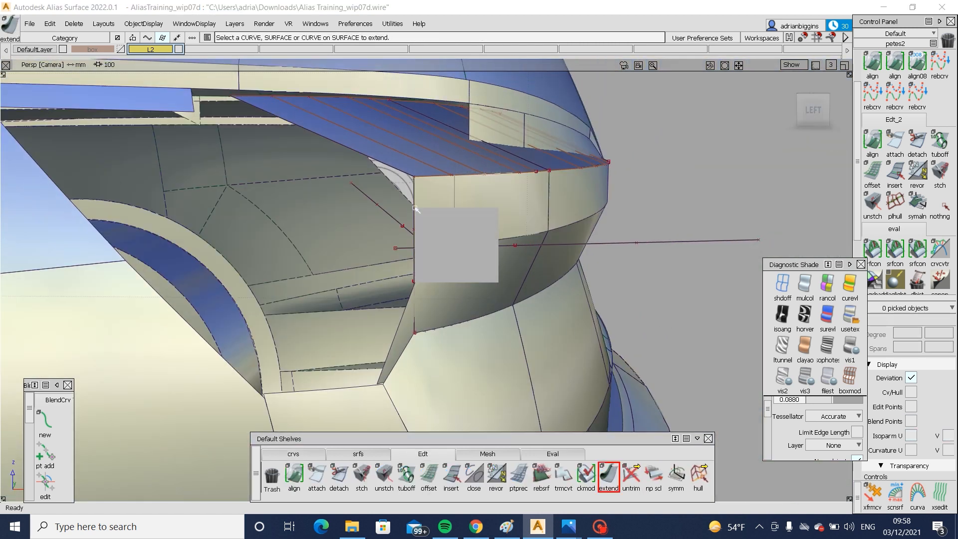
pyautogui.click(489, 276)
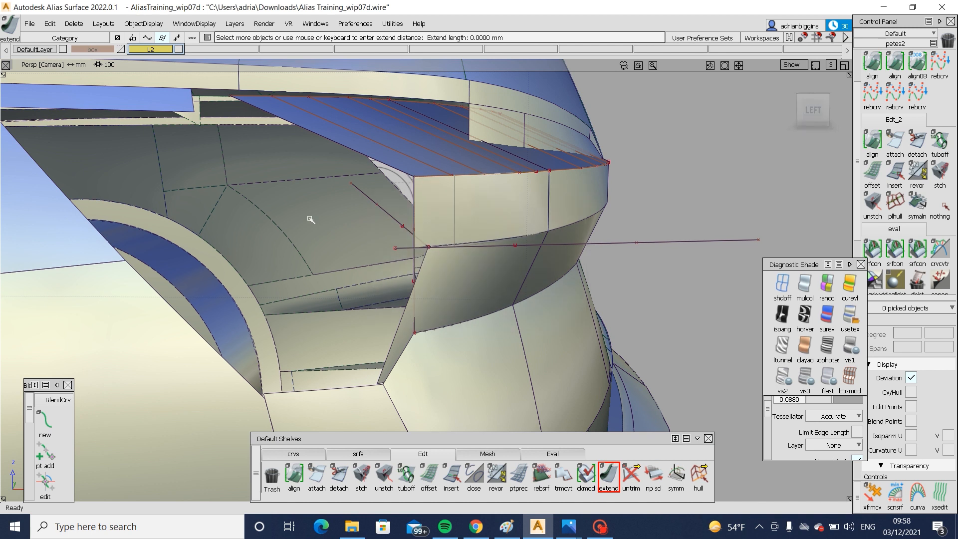
pyautogui.click(418, 211)
pyautogui.click(489, 274)
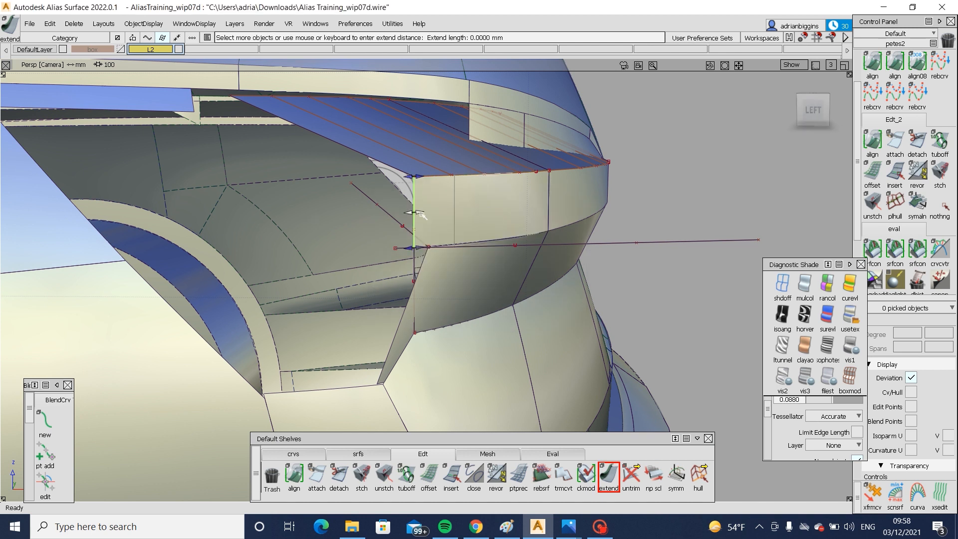
pyautogui.moveTo(420, 213); pyautogui.dragTo(335, 216)
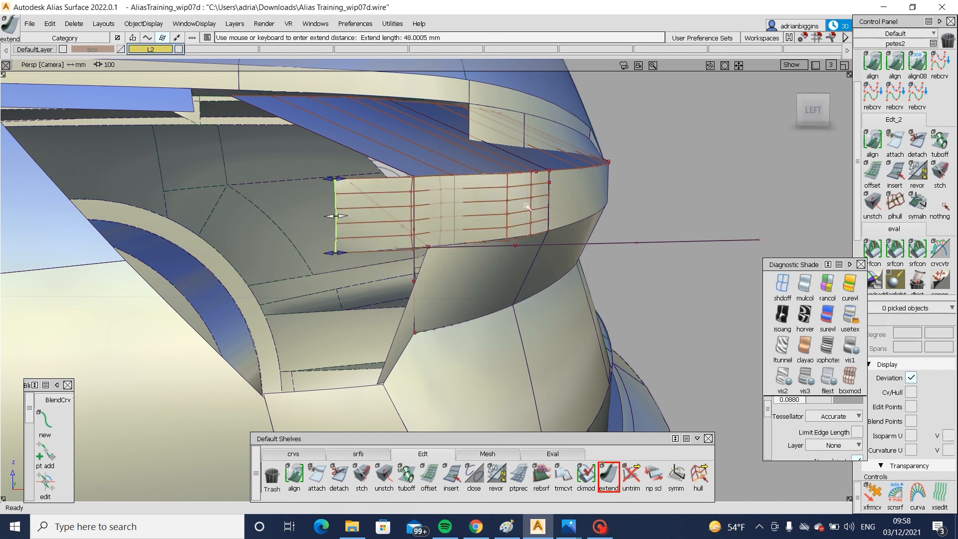
pyautogui.keyDown('alt'); pyautogui.keyDown('shift'); pyautogui.moveTo(526, 206); pyautogui.dragTo(720, 183); pyautogui.keyUp('shift'); pyautogui.keyUp('alt')
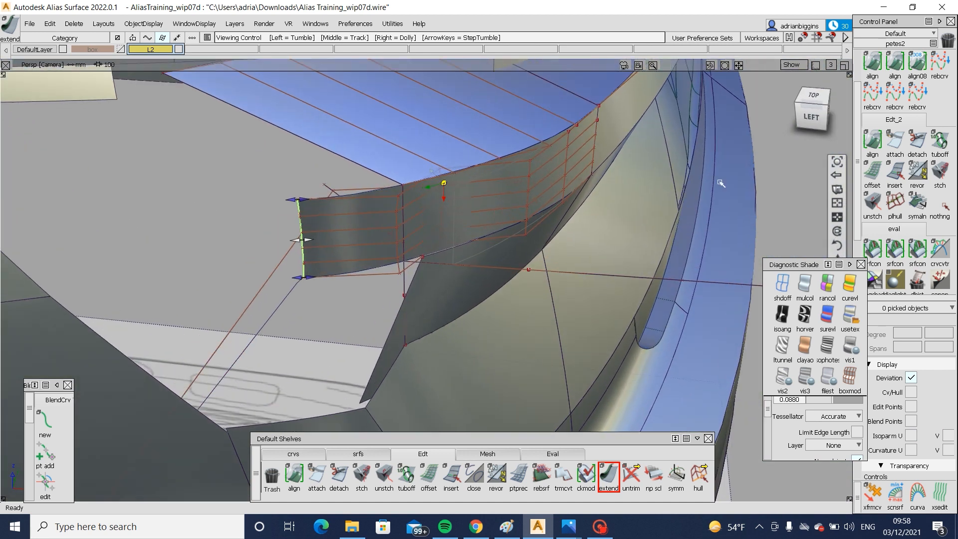
# - In the left view, scale up the diagonal curve so it spans the full height of the extended upper lamp band
pyautogui.click(799, 120)
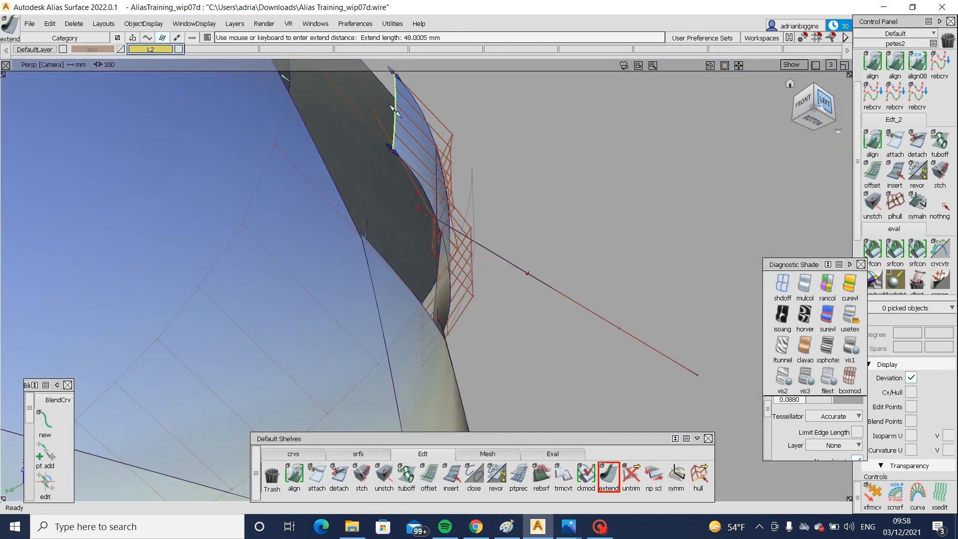
pyautogui.click(820, 107)
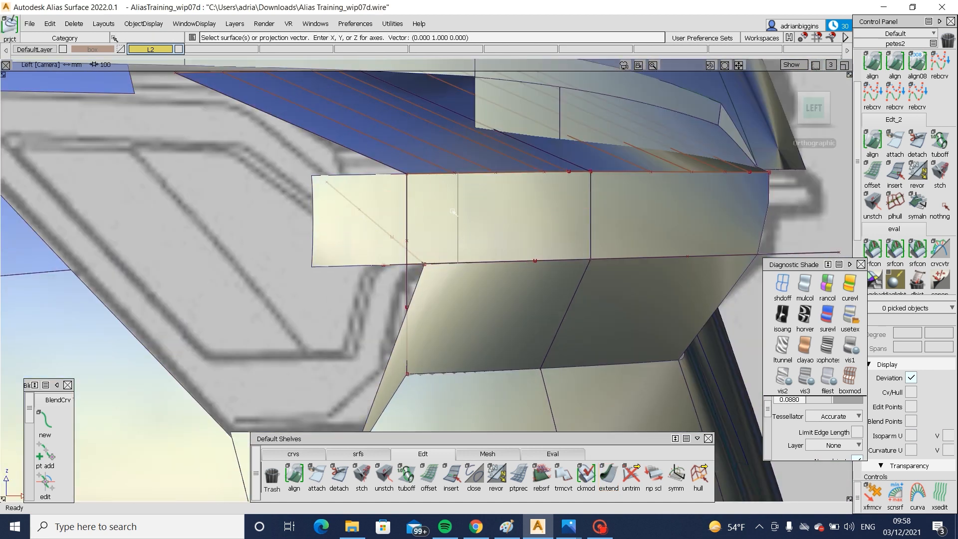
pyautogui.moveTo(473, 209)
pyautogui.keyDown('ctrl'); pyautogui.keyDown('shift'); pyautogui.mouseDown()
pyautogui.moveTo(432, 246)
pyautogui.moveTo(324, 237)
pyautogui.mouseUp(); pyautogui.keyUp('shift'); pyautogui.keyUp('ctrl')
pyautogui.click(415, 239)
pyautogui.click(383, 229)
pyautogui.keyDown('ctrl'); pyautogui.keyDown('shift'); pyautogui.moveTo(385, 261); pyautogui.dragTo(384, 170); pyautogui.keyUp('shift'); pyautogui.keyUp('ctrl')
pyautogui.keyDown('ctrl'); pyautogui.keyDown('shift'); pyautogui.moveTo(346, 183); pyautogui.dragTo(374, 209); pyautogui.keyUp('shift'); pyautogui.keyUp('ctrl')
pyautogui.click(360, 210)
pyautogui.keyDown('ctrl'); pyautogui.keyDown('shift'); pyautogui.moveTo(349, 223); pyautogui.dragTo(394, 224, button='right'); pyautogui.keyUp('shift'); pyautogui.keyUp('ctrl')
pyautogui.moveTo(414, 232); pyautogui.dragTo(499, 251)
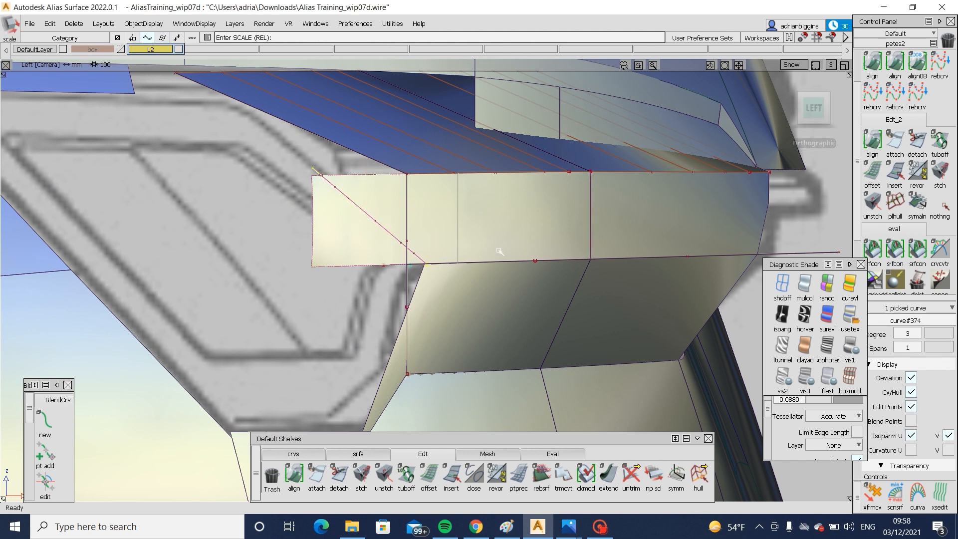
# - Trim the extended upper band's forward end along the projected diagonal curve and adjust two of the curve's CVs
pyautogui.keyDown('ctrl'); pyautogui.keyDown('shift'); pyautogui.moveTo(529, 226); pyautogui.dragTo(481, 239, button='middle'); pyautogui.keyUp('shift'); pyautogui.keyUp('ctrl')
pyautogui.click(482, 238)
pyautogui.click(483, 238)
pyautogui.press('space')
pyautogui.keyDown('ctrl'); pyautogui.keyDown('shift'); pyautogui.moveTo(325, 237); pyautogui.dragTo(369, 233); pyautogui.keyUp('shift'); pyautogui.keyUp('ctrl')
pyautogui.click(351, 201)
pyautogui.click(387, 233)
pyautogui.keyDown('ctrl'); pyautogui.keyDown('shift'); pyautogui.moveTo(383, 242); pyautogui.dragTo(383, 213, button='right'); pyautogui.keyUp('shift'); pyautogui.keyUp('ctrl')
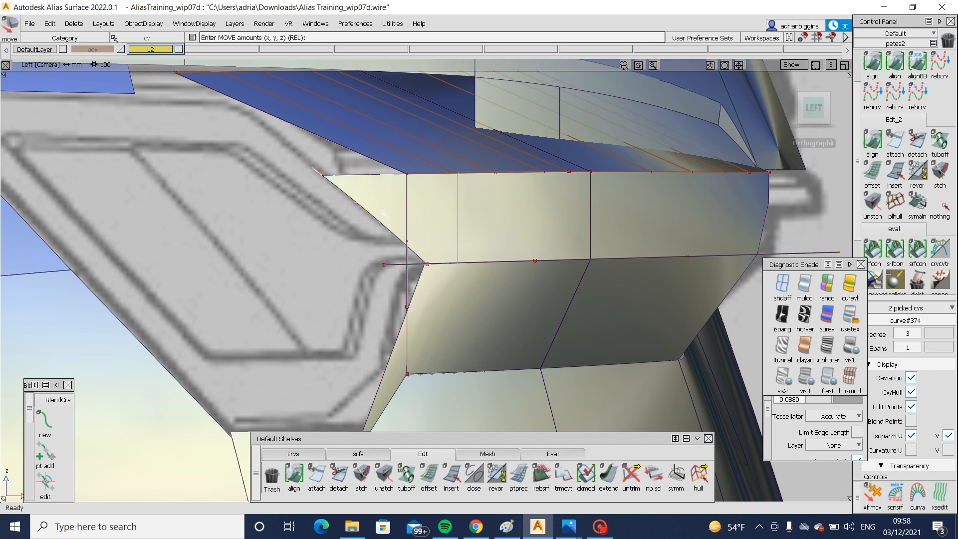
# - Check the trimmed lamp edge against the back-view blueprint and switch to Photos with the 2021 Audi A6 rear-angle reference image
pyautogui.keyDown('alt'); pyautogui.keyDown('shift'); pyautogui.moveTo(549, 271); pyautogui.dragTo(20, 252); pyautogui.keyUp('shift'); pyautogui.keyUp('alt')
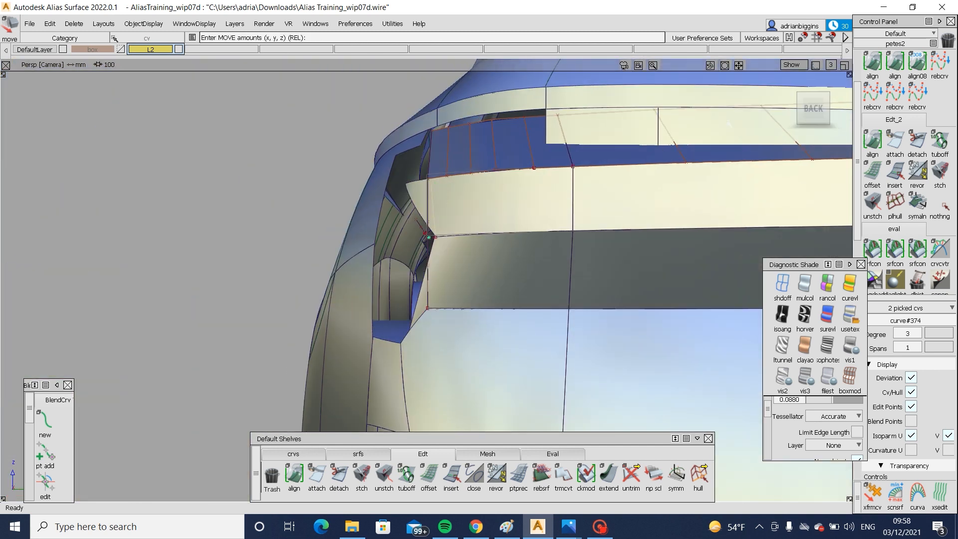
pyautogui.click(804, 108)
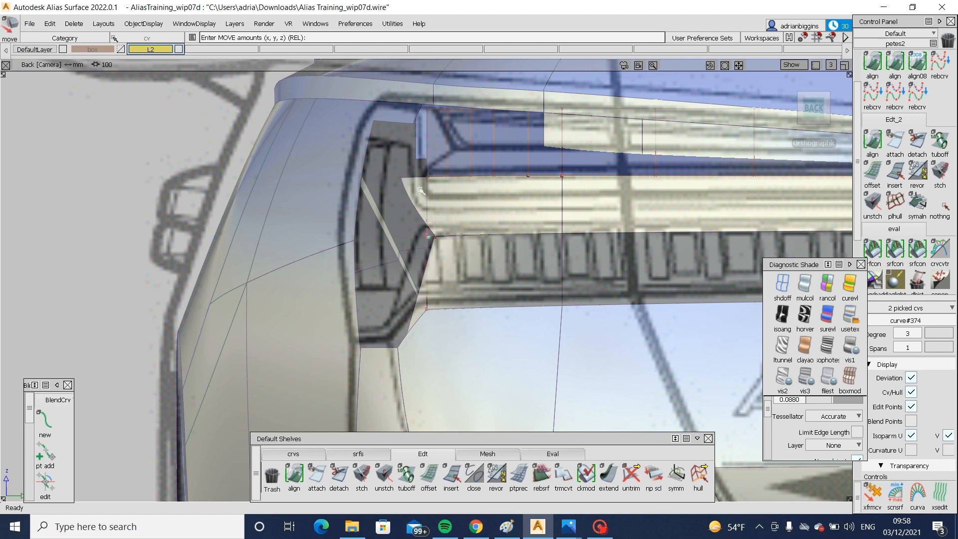
pyautogui.hotkey('alt', 'm')
pyautogui.moveTo(569, 527)
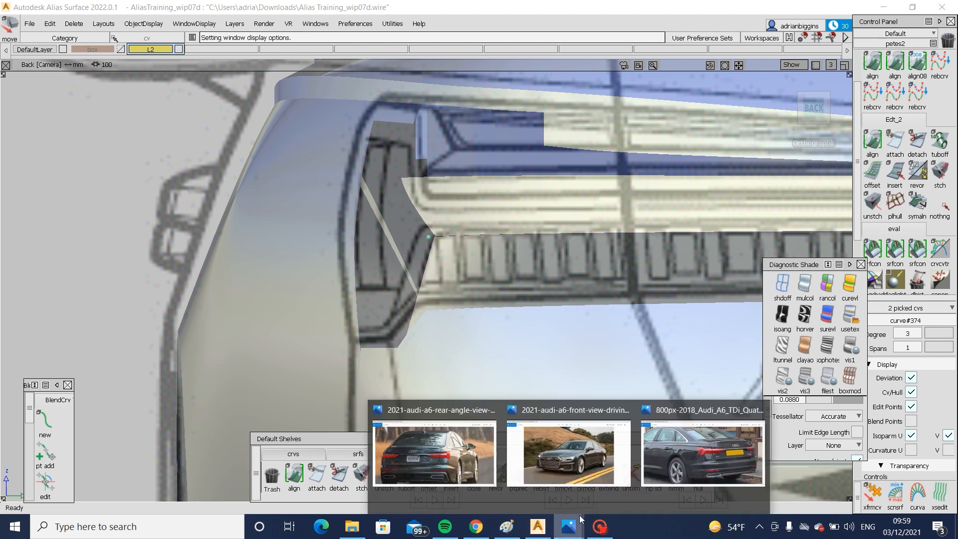
pyautogui.click(442, 449)
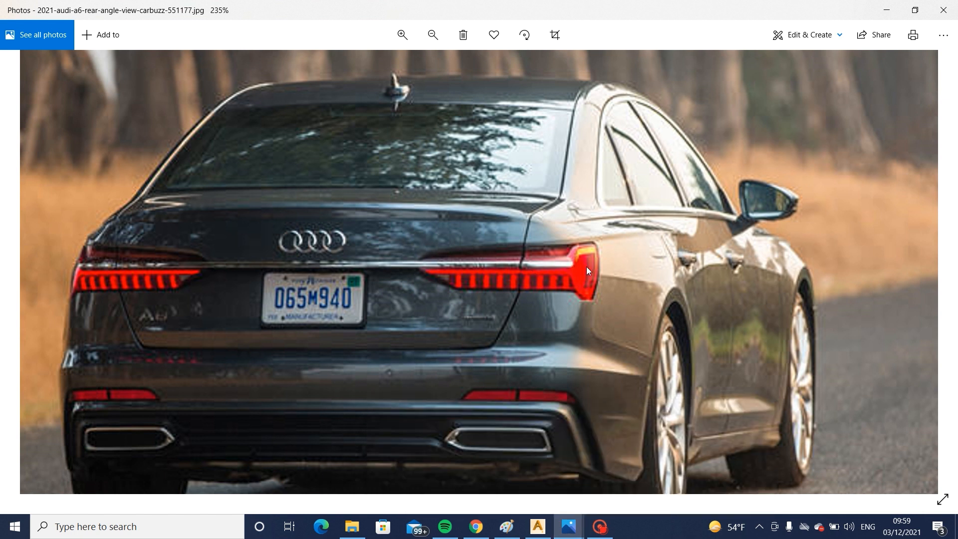
# - Switch back to Alias and unhide the vertical surface piece beneath the shoulder at the forward end of the tail lamp
pyautogui.click(540, 530)
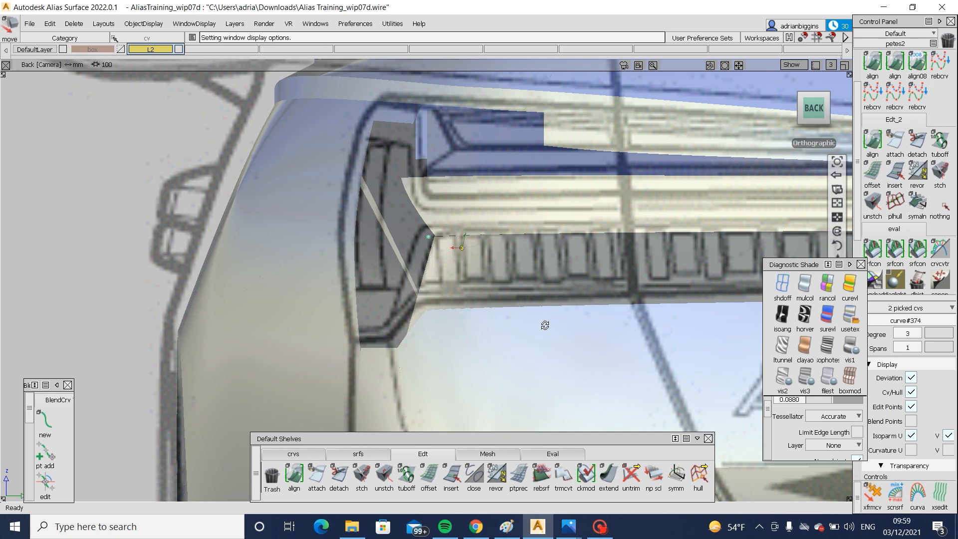
pyautogui.keyDown('alt'); pyautogui.keyDown('shift'); pyautogui.moveTo(545, 325); pyautogui.dragTo(517, 314); pyautogui.keyUp('shift'); pyautogui.keyUp('alt')
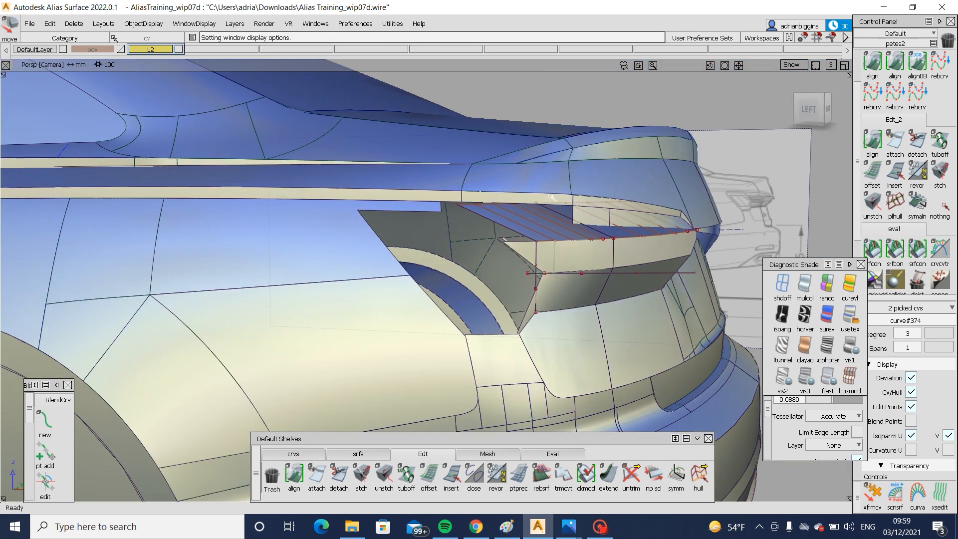
pyautogui.keyDown('ctrl'); pyautogui.keyDown('shift'); pyautogui.moveTo(550, 196); pyautogui.dragTo(481, 247); pyautogui.keyUp('shift'); pyautogui.keyUp('ctrl')
pyautogui.moveTo(504, 204); pyautogui.dragTo(609, 230)
pyautogui.keyDown('ctrl'); pyautogui.keyDown('shift'); pyautogui.moveTo(609, 231); pyautogui.dragTo(590, 211, button='right'); pyautogui.keyUp('shift'); pyautogui.keyUp('ctrl')
pyautogui.keyDown('ctrl'); pyautogui.keyDown('shift'); pyautogui.moveTo(580, 198); pyautogui.dragTo(536, 226); pyautogui.keyUp('shift'); pyautogui.keyUp('ctrl')
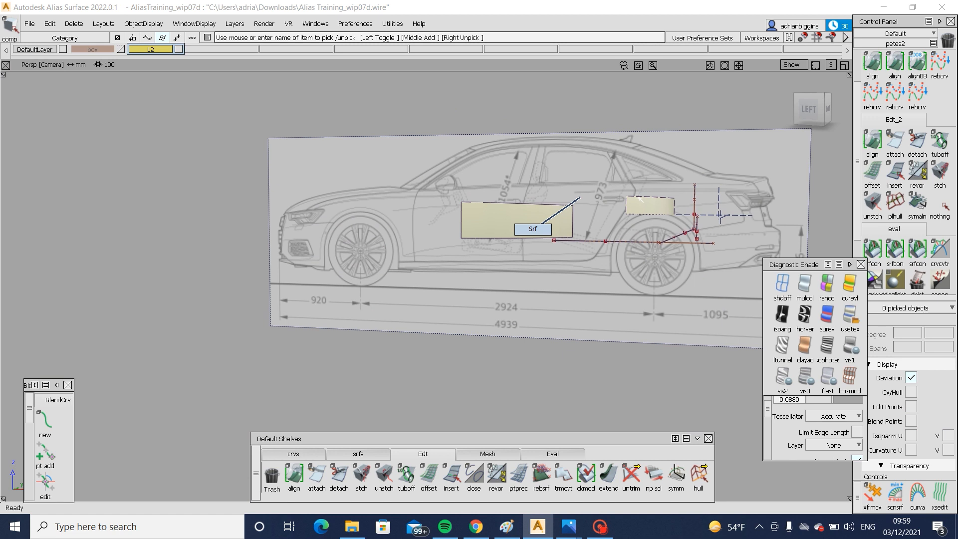
pyautogui.click(666, 198)
pyautogui.keyDown('ctrl'); pyautogui.keyDown('shift'); pyautogui.moveTo(666, 197); pyautogui.dragTo(659, 206, button='right'); pyautogui.keyUp('shift'); pyautogui.keyUp('ctrl')
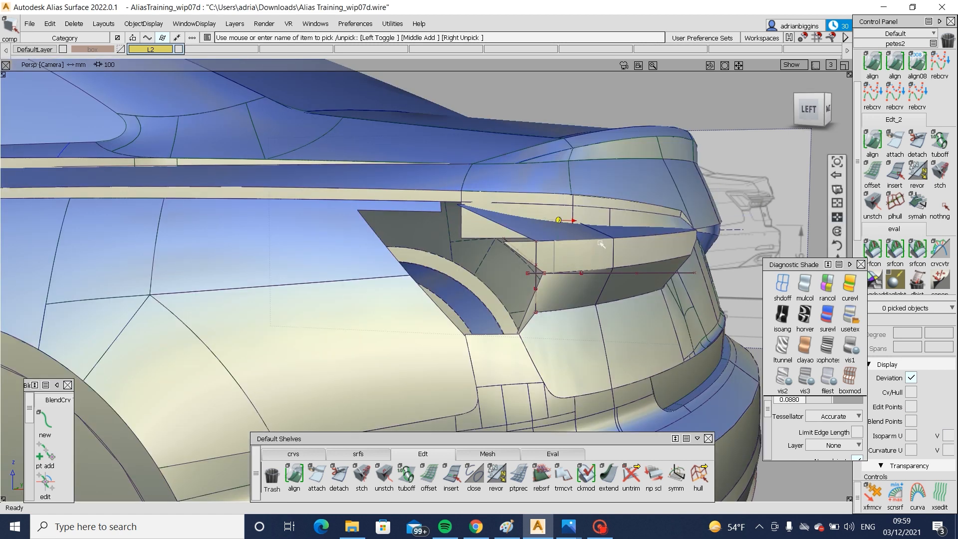
pyautogui.keyDown('alt'); pyautogui.keyDown('shift'); pyautogui.moveTo(601, 244); pyautogui.dragTo(538, 259); pyautogui.keyUp('shift'); pyautogui.keyUp('alt')
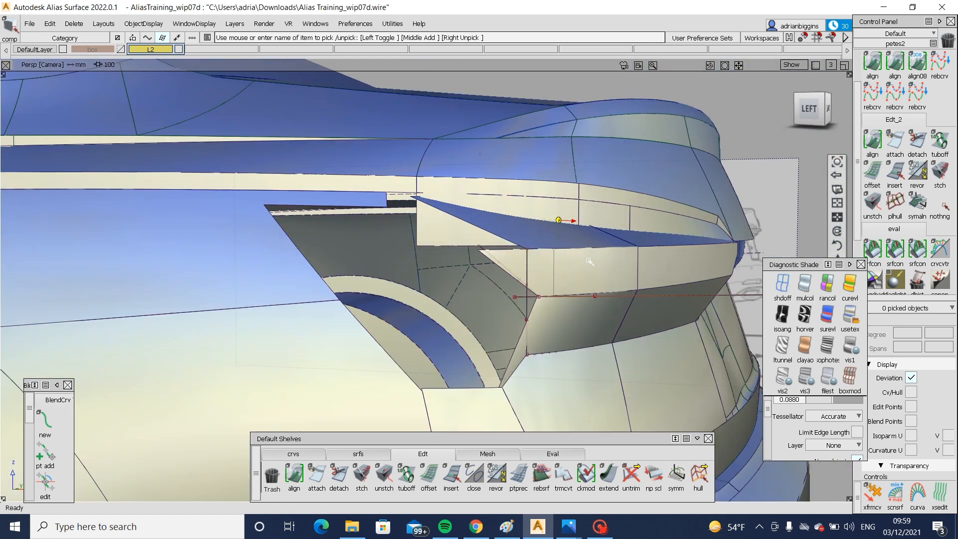
# - Untrim the vertical upper lamp band and pull its forward edge back to the corner of the angled lamp surface below
pyautogui.click(562, 276)
pyautogui.keyDown('ctrl'); pyautogui.keyDown('shift'); pyautogui.moveTo(566, 271); pyautogui.dragTo(560, 348, button='middle'); pyautogui.keyUp('shift'); pyautogui.keyUp('ctrl')
pyautogui.keyDown('ctrl'); pyautogui.keyDown('shift'); pyautogui.moveTo(565, 299); pyautogui.dragTo(561, 395); pyautogui.keyUp('shift'); pyautogui.keyUp('ctrl')
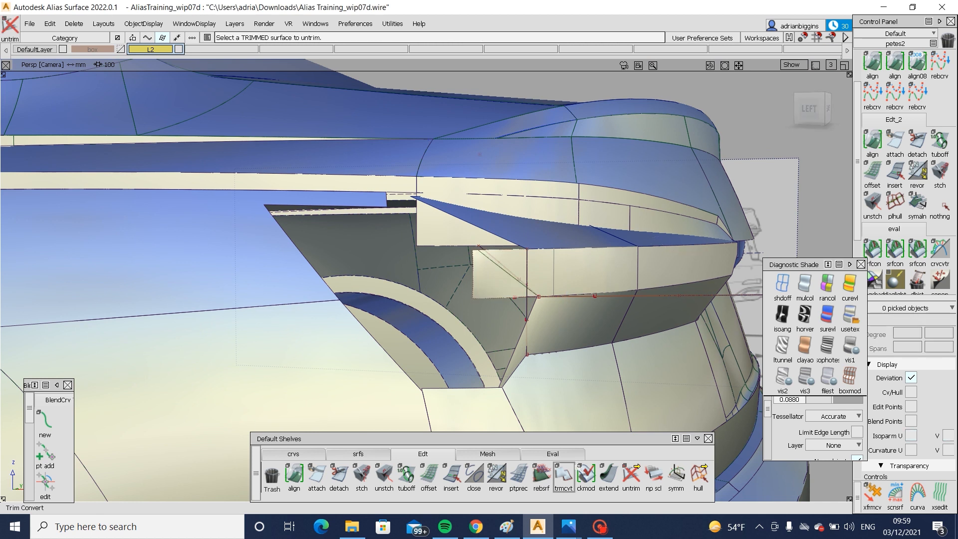
pyautogui.click(608, 473)
pyautogui.moveTo(476, 281); pyautogui.dragTo(578, 295)
# - Examine the front edge and upper corner of the lamp opening in the body side from several angles
pyautogui.keyDown('ctrl'); pyautogui.keyDown('shift'); pyautogui.moveTo(578, 299); pyautogui.dragTo(599, 389); pyautogui.keyUp('shift'); pyautogui.keyUp('ctrl')
pyautogui.keyDown('alt'); pyautogui.keyDown('shift'); pyautogui.moveTo(632, 303); pyautogui.dragTo(120, 315); pyautogui.keyUp('shift'); pyautogui.keyUp('alt')
pyautogui.keyDown('alt'); pyautogui.keyDown('shift'); pyautogui.moveTo(433, 309); pyautogui.dragTo(613, 342); pyautogui.keyUp('shift'); pyautogui.keyUp('alt')
pyautogui.keyDown('alt'); pyautogui.keyDown('shift'); pyautogui.moveTo(614, 342); pyautogui.dragTo(648, 313, button='right'); pyautogui.keyUp('shift'); pyautogui.keyUp('alt')
pyautogui.keyDown('alt'); pyautogui.keyDown('shift'); pyautogui.moveTo(648, 312); pyautogui.dragTo(614, 304); pyautogui.keyUp('shift'); pyautogui.keyUp('alt')
pyautogui.keyDown('alt'); pyautogui.keyDown('shift'); pyautogui.moveTo(99, 303); pyautogui.dragTo(342, 315, button='middle'); pyautogui.keyUp('shift'); pyautogui.keyUp('alt')
pyautogui.keyDown('alt'); pyautogui.keyDown('shift'); pyautogui.moveTo(342, 316); pyautogui.dragTo(539, 329, button='right'); pyautogui.keyUp('shift'); pyautogui.keyUp('alt')
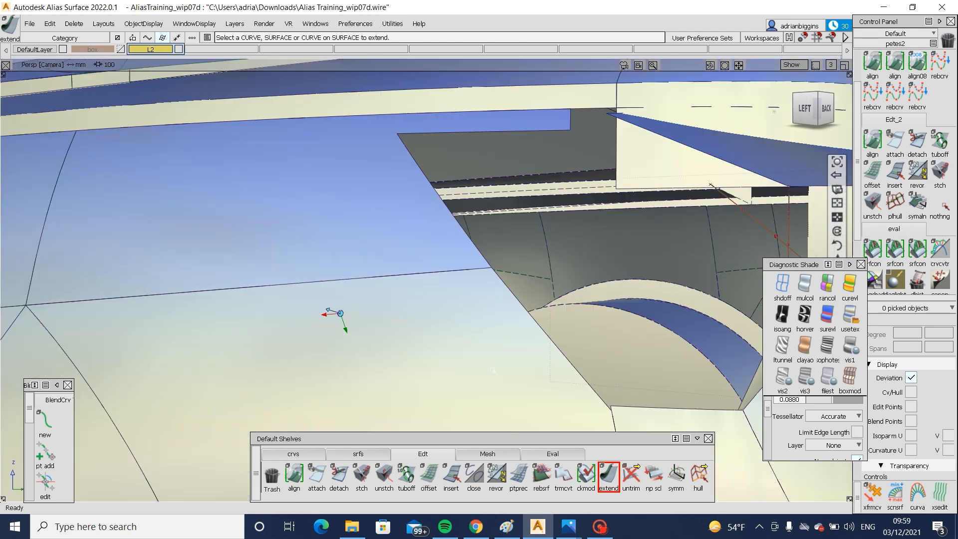
pyautogui.keyDown('alt'); pyautogui.keyDown('shift'); pyautogui.moveTo(538, 329); pyautogui.dragTo(708, 367); pyautogui.keyUp('shift'); pyautogui.keyUp('alt')
pyautogui.keyDown('alt'); pyautogui.keyDown('shift'); pyautogui.moveTo(708, 367); pyautogui.dragTo(477, 321, button='middle'); pyautogui.keyUp('shift'); pyautogui.keyUp('alt')
pyautogui.keyDown('alt'); pyautogui.keyDown('shift'); pyautogui.moveTo(475, 320); pyautogui.dragTo(424, 351); pyautogui.keyUp('shift'); pyautogui.keyUp('alt')
pyautogui.moveTo(424, 351)
pyautogui.keyDown('alt'); pyautogui.keyDown('shift'); pyautogui.mouseDown(button='right')
pyautogui.moveTo(314, 351)
pyautogui.moveTo(334, 342)
pyautogui.moveTo(409, 349)
pyautogui.mouseUp(button='right'); pyautogui.keyUp('shift'); pyautogui.keyUp('alt')
# - In the left view, draw an edit-point curve along the opening's diagonal front edge from its lower corner to the blueprint's upper corner
pyautogui.click(808, 112)
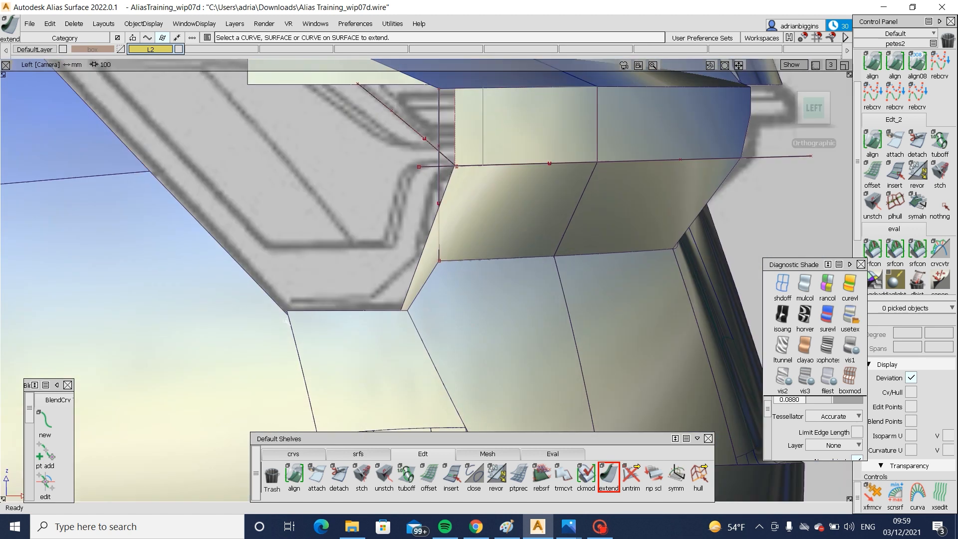
pyautogui.click(249, 333)
pyautogui.keyDown('alt'); pyautogui.keyDown('shift'); pyautogui.moveTo(260, 333); pyautogui.dragTo(379, 354, button='middle'); pyautogui.keyUp('shift'); pyautogui.keyUp('alt')
pyautogui.keyDown('ctrl'); pyautogui.keyDown('shift'); pyautogui.moveTo(378, 388); pyautogui.dragTo(378, 321); pyautogui.keyUp('shift'); pyautogui.keyUp('ctrl')
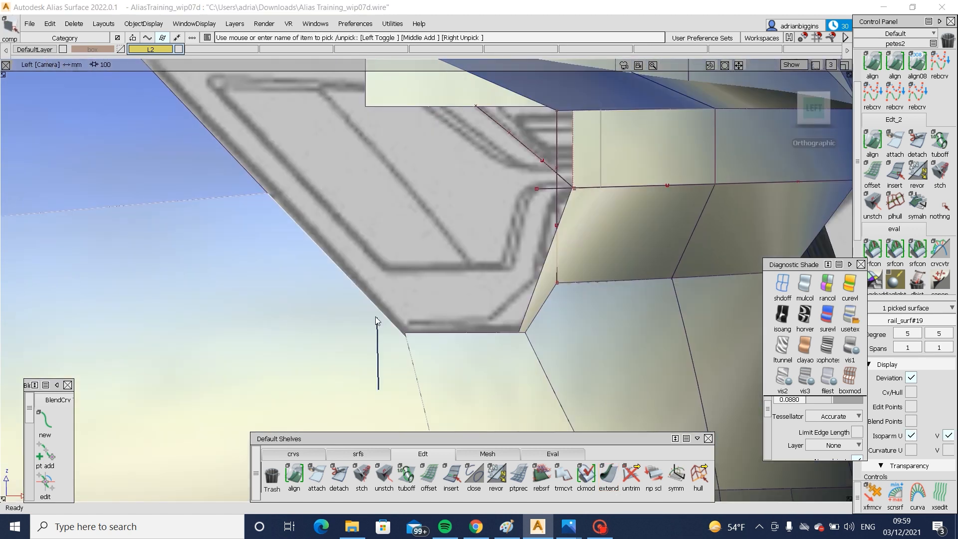
pyautogui.click(294, 454)
pyautogui.click(318, 473)
pyautogui.click(406, 333)
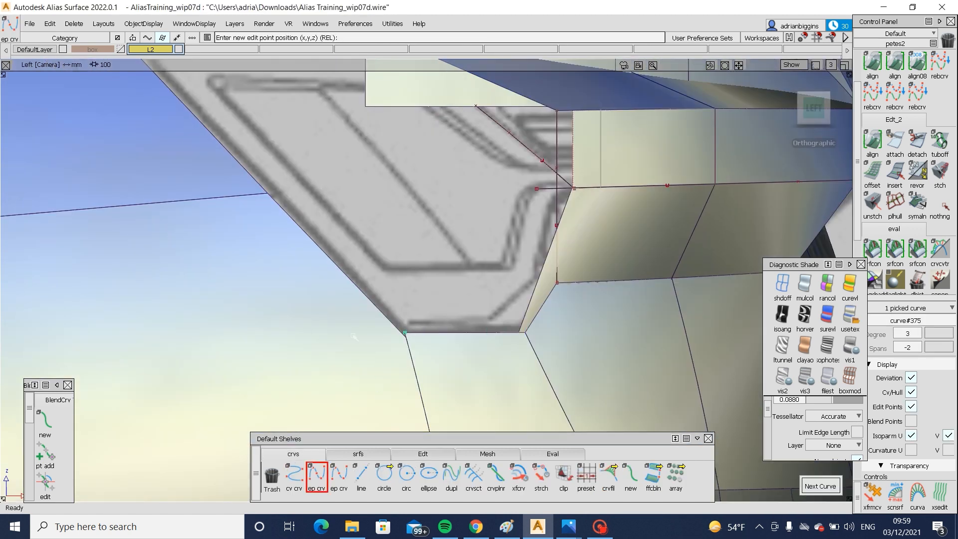
pyautogui.keyDown('alt'); pyautogui.keyDown('shift'); pyautogui.moveTo(210, 138); pyautogui.dragTo(351, 201, button='middle'); pyautogui.keyUp('shift'); pyautogui.keyUp('alt')
pyautogui.click(329, 164)
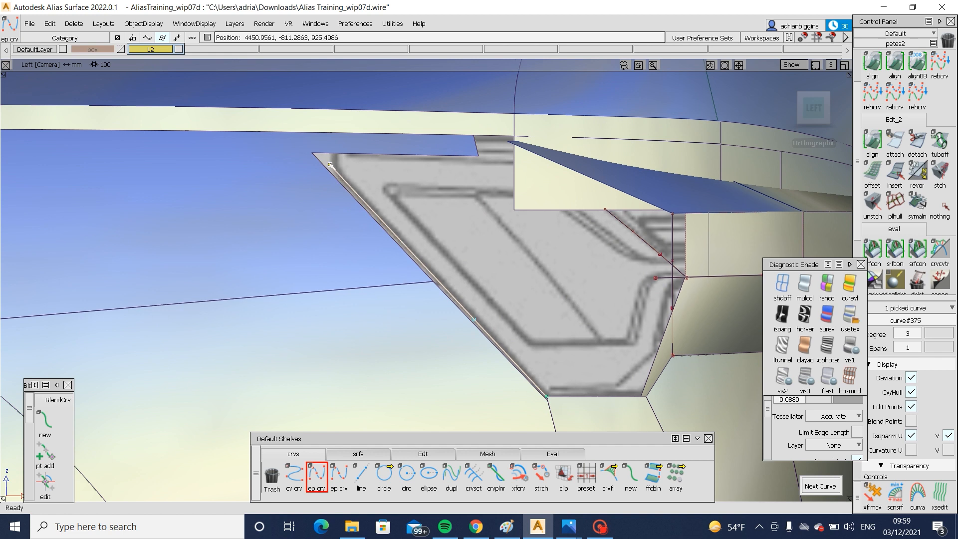
pyautogui.keyDown('ctrl'); pyautogui.keyDown('shift'); pyautogui.moveTo(376, 299); pyautogui.dragTo(377, 226); pyautogui.keyUp('shift'); pyautogui.keyUp('ctrl')
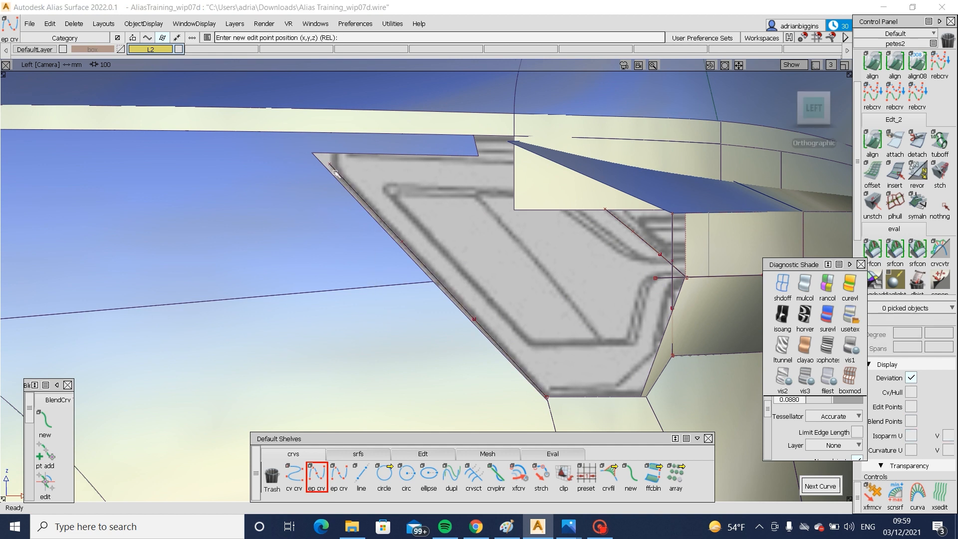
# - Draw a short edit-point curve from the diagonal curve's upper end, slanting rearward past the body side surface's upper edge
pyautogui.keyDown('ctrl'); pyautogui.keyDown('shift'); pyautogui.moveTo(373, 152); pyautogui.dragTo(374, 148); pyautogui.keyUp('shift'); pyautogui.keyUp('ctrl')
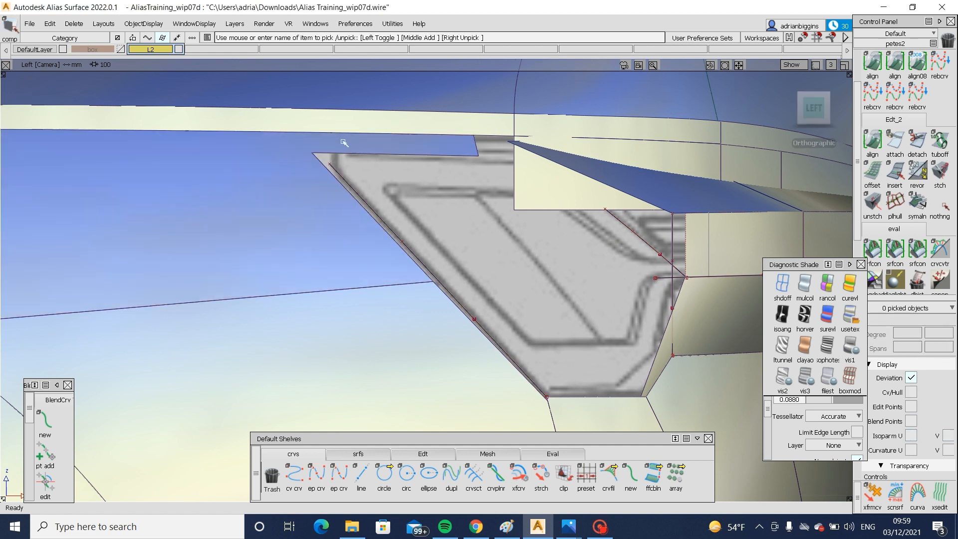
pyautogui.click(316, 474)
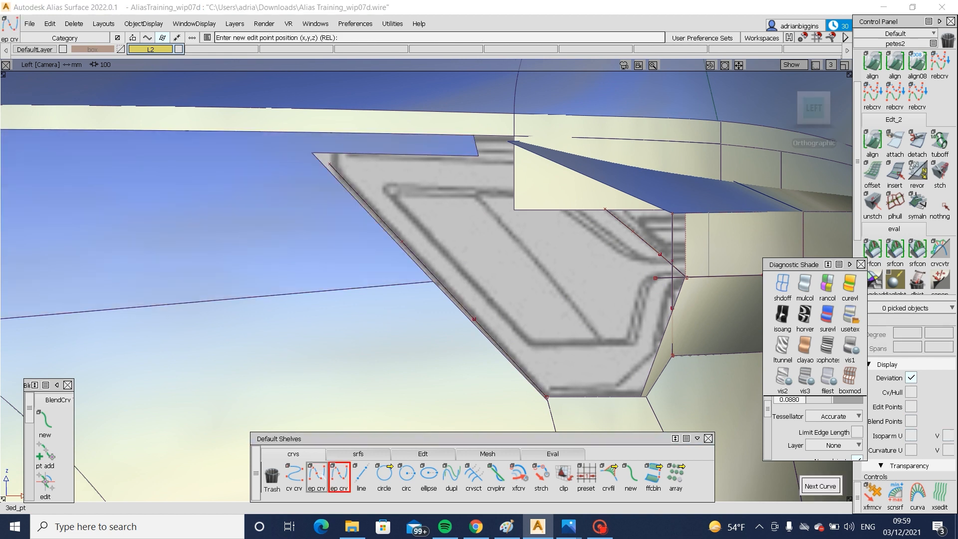
pyautogui.click(329, 164)
pyautogui.moveTo(339, 123); pyautogui.dragTo(377, 115)
# - Untrim the upper body side surface and delete its old curves-on-surface
pyautogui.keyDown('ctrl'); pyautogui.keyDown('shift'); pyautogui.moveTo(282, 192); pyautogui.dragTo(291, 199); pyautogui.keyUp('shift'); pyautogui.keyUp('ctrl')
pyautogui.click(291, 199)
pyautogui.keyDown('ctrl'); pyautogui.keyDown('shift'); pyautogui.moveTo(291, 200); pyautogui.dragTo(293, 363, button='middle'); pyautogui.keyUp('shift'); pyautogui.keyUp('ctrl')
pyautogui.keyDown('ctrl'); pyautogui.keyDown('shift'); pyautogui.moveTo(289, 323); pyautogui.dragTo(305, 177); pyautogui.keyUp('shift'); pyautogui.keyUp('ctrl')
pyautogui.keyDown('ctrl'); pyautogui.keyDown('shift'); pyautogui.moveTo(355, 213); pyautogui.dragTo(324, 242); pyautogui.keyUp('shift'); pyautogui.keyUp('ctrl')
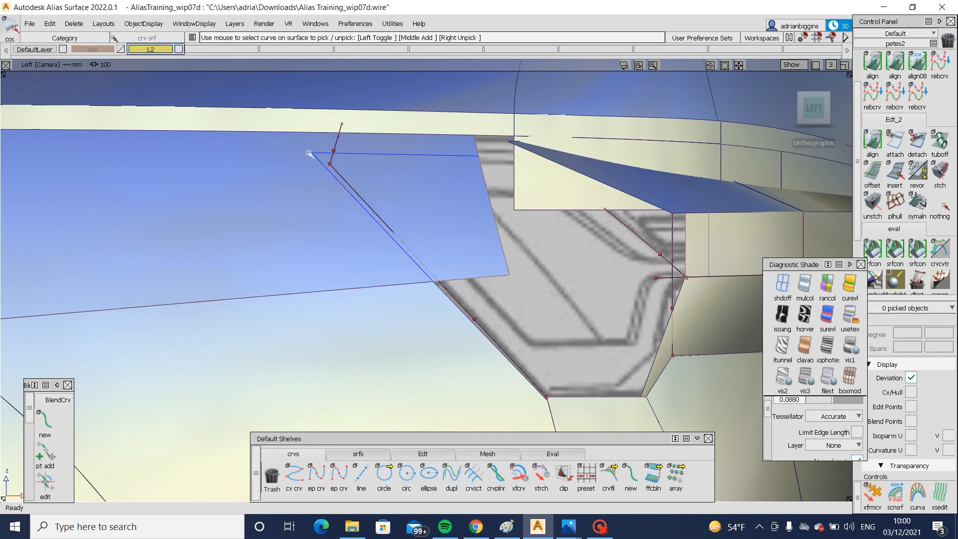
pyautogui.moveTo(309, 152)
pyautogui.mouseDown()
pyautogui.moveTo(334, 170)
pyautogui.moveTo(337, 210)
pyautogui.mouseUp()
pyautogui.press('Delete')
# - Project the diagonal and short corner curves onto the upper body side surface and trim away the lamp opening area
pyautogui.click(206, 174)
pyautogui.keyDown('ctrl'); pyautogui.keyDown('shift'); pyautogui.moveTo(206, 174); pyautogui.dragTo(327, 180, button='middle'); pyautogui.keyUp('shift'); pyautogui.keyUp('ctrl')
pyautogui.moveTo(319, 150); pyautogui.dragTo(359, 186)
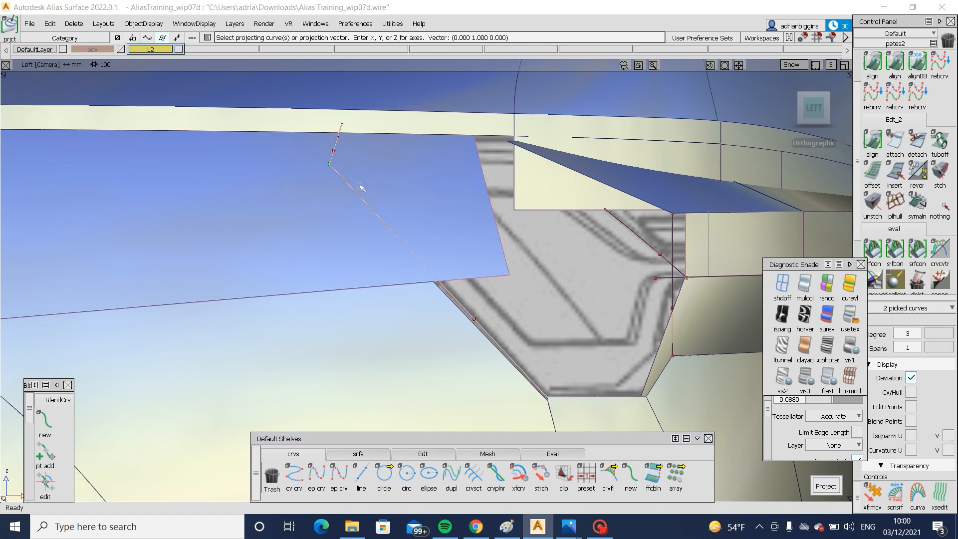
pyautogui.press('space')
pyautogui.keyDown('ctrl'); pyautogui.keyDown('shift'); pyautogui.moveTo(399, 160); pyautogui.dragTo(312, 230, button='middle'); pyautogui.keyUp('shift'); pyautogui.keyUp('ctrl')
pyautogui.press('space')
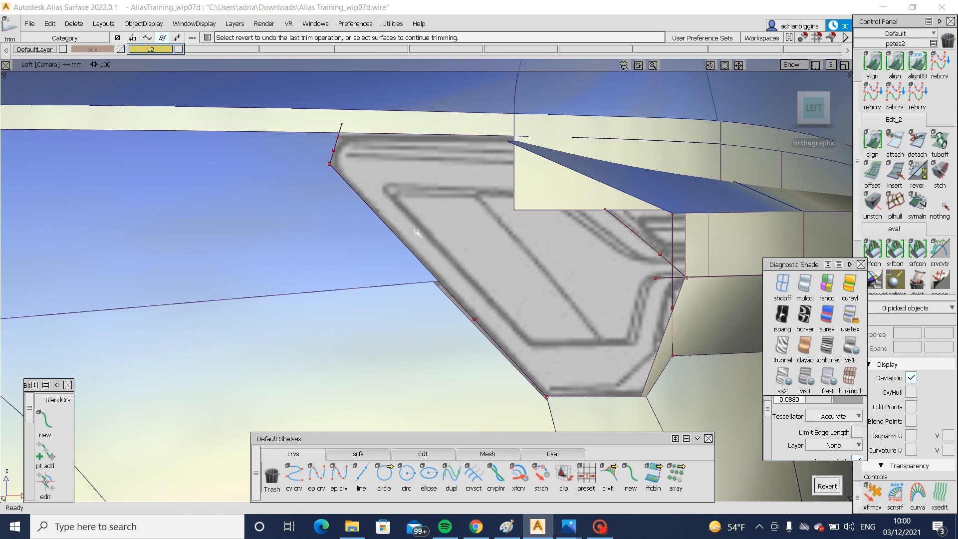
# - Untrim the lower body side surface beside the lamp and delete its old curve-on-surface
pyautogui.keyDown('ctrl'); pyautogui.keyDown('shift'); pyautogui.moveTo(358, 327); pyautogui.dragTo(357, 328, button='middle'); pyautogui.keyUp('shift'); pyautogui.keyUp('ctrl')
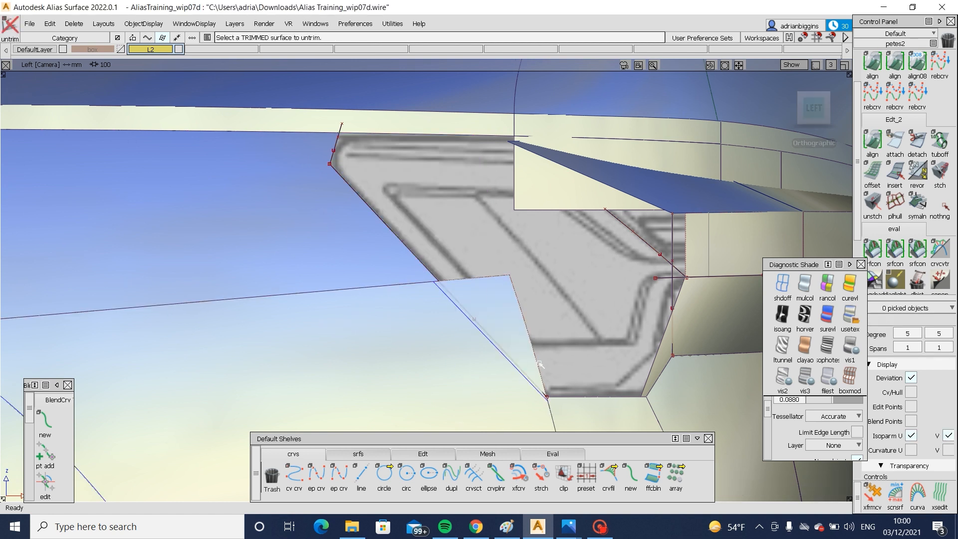
pyautogui.moveTo(513, 359); pyautogui.dragTo(514, 362)
pyautogui.press('Delete')
# - Project the diagonal curve onto the lower body side surface and trim away the part covering the lamp opening
pyautogui.keyDown('ctrl'); pyautogui.keyDown('shift'); pyautogui.moveTo(552, 316); pyautogui.dragTo(459, 383); pyautogui.keyUp('shift'); pyautogui.keyUp('ctrl')
pyautogui.click(378, 362)
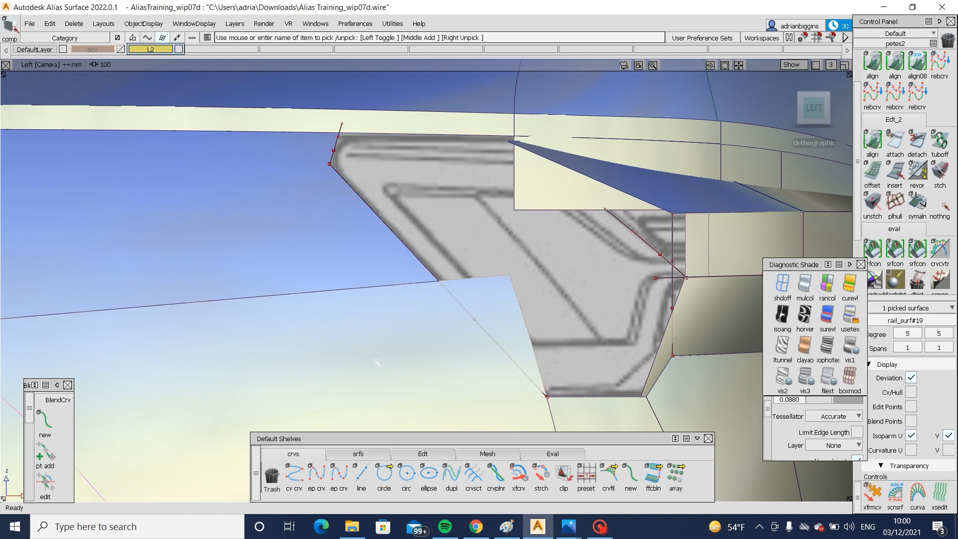
pyautogui.keyDown('ctrl'); pyautogui.keyDown('shift'); pyautogui.moveTo(378, 362); pyautogui.dragTo(529, 374, button='middle'); pyautogui.keyUp('shift'); pyautogui.keyUp('ctrl')
pyautogui.moveTo(453, 311); pyautogui.dragTo(471, 333)
pyautogui.press('space')
pyautogui.keyDown('ctrl'); pyautogui.keyDown('shift'); pyautogui.moveTo(543, 295); pyautogui.dragTo(431, 378, button='middle'); pyautogui.keyUp('shift'); pyautogui.keyUp('ctrl')
pyautogui.click(454, 368)
pyautogui.press('space')
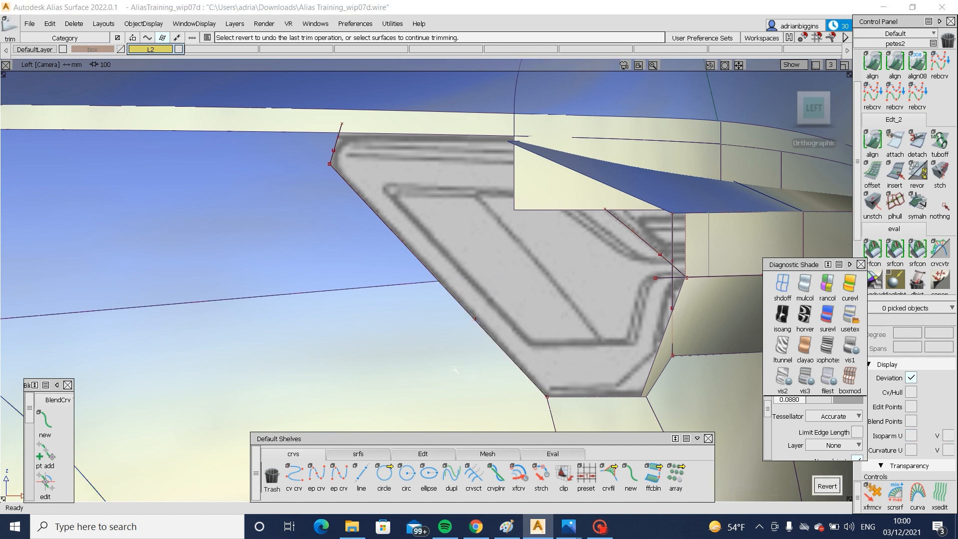
# - Delete the construction curves around the lamp opening
pyautogui.keyDown('alt'); pyautogui.keyDown('shift'); pyautogui.moveTo(663, 293); pyautogui.dragTo(509, 240); pyautogui.keyUp('shift'); pyautogui.keyUp('alt')
pyautogui.keyDown('ctrl'); pyautogui.keyDown('shift'); pyautogui.moveTo(508, 240); pyautogui.dragTo(448, 278); pyautogui.keyUp('shift'); pyautogui.keyUp('ctrl')
pyautogui.moveTo(608, 275); pyautogui.dragTo(626, 317)
pyautogui.press('Delete')
# - Inspect the shaded lamp opening and compare its shape with the 2018 Audi A6 TDi Quattro rear photo
pyautogui.keyDown('alt'); pyautogui.keyDown('shift'); pyautogui.moveTo(643, 330); pyautogui.dragTo(637, 346, button='right'); pyautogui.keyUp('shift'); pyautogui.keyUp('alt')
pyautogui.keyDown('alt'); pyautogui.keyDown('shift'); pyautogui.moveTo(637, 345); pyautogui.dragTo(424, 333); pyautogui.keyUp('shift'); pyautogui.keyUp('alt')
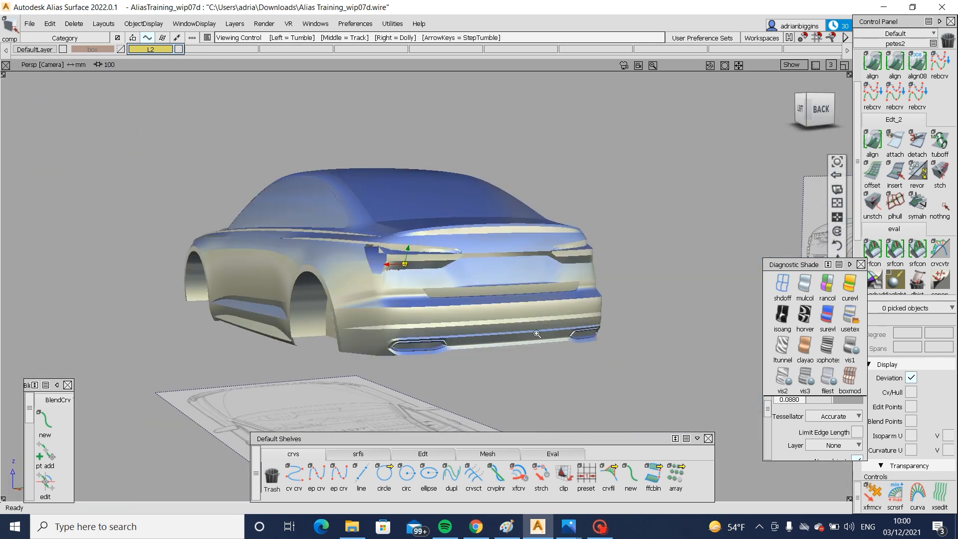
pyautogui.keyDown('alt'); pyautogui.keyDown('shift'); pyautogui.moveTo(424, 333); pyautogui.dragTo(463, 319, button='right'); pyautogui.keyUp('shift'); pyautogui.keyUp('alt')
pyautogui.moveTo(464, 320)
pyautogui.keyDown('alt'); pyautogui.keyDown('shift'); pyautogui.mouseDown(button='middle')
pyautogui.moveTo(477, 347)
pyautogui.moveTo(514, 329)
pyautogui.mouseUp(button='middle'); pyautogui.keyUp('shift'); pyautogui.keyUp('alt')
pyautogui.keyDown('alt'); pyautogui.keyDown('shift'); pyautogui.moveTo(513, 329); pyautogui.dragTo(489, 273); pyautogui.keyUp('shift'); pyautogui.keyUp('alt')
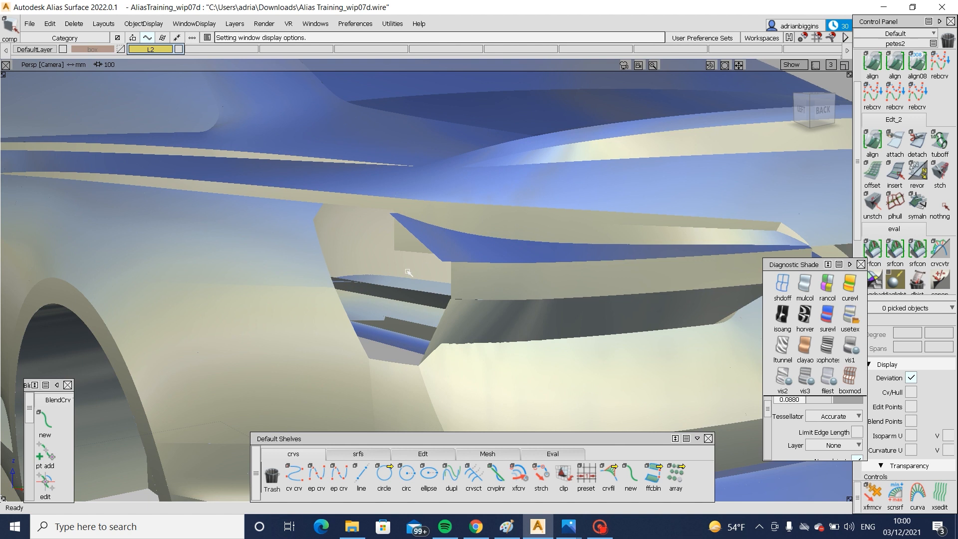
pyautogui.moveTo(568, 527)
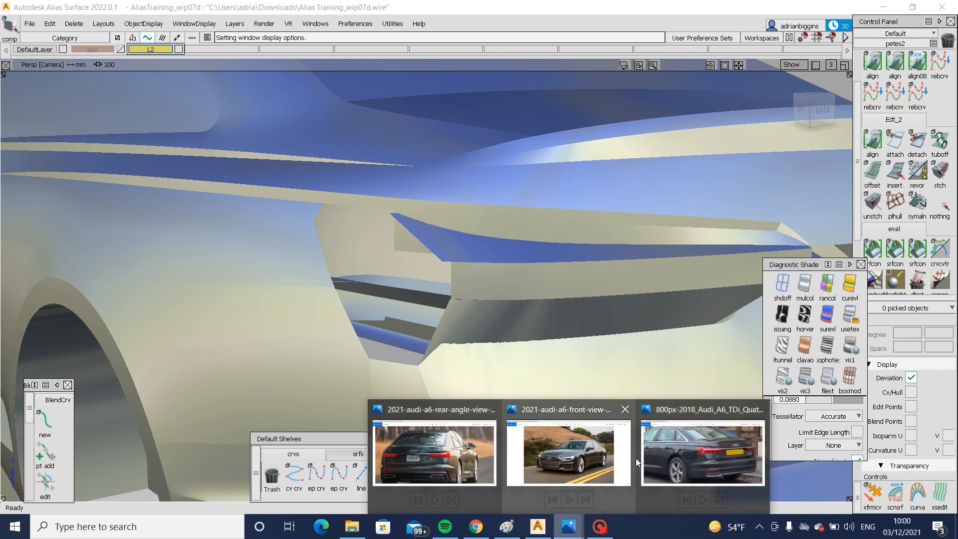
pyautogui.click(664, 439)
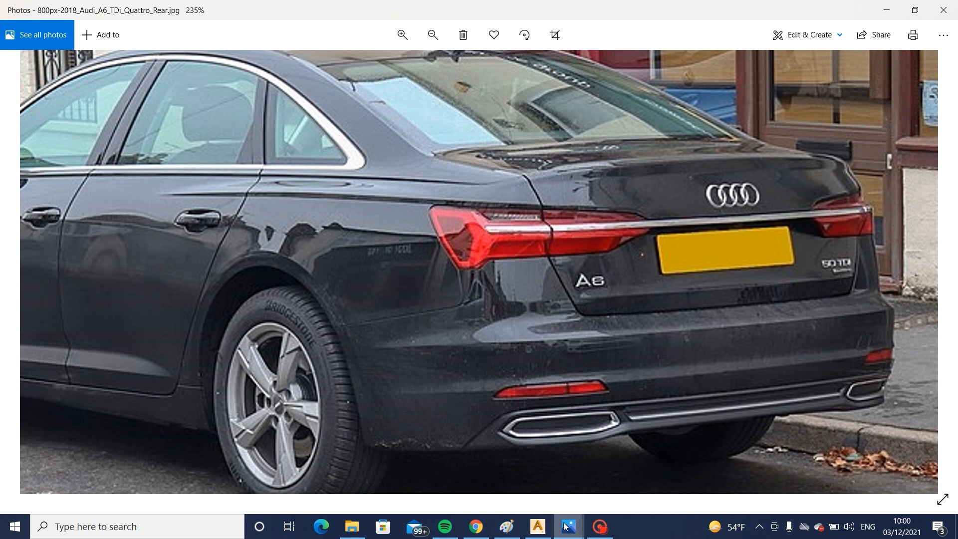
pyautogui.click(538, 526)
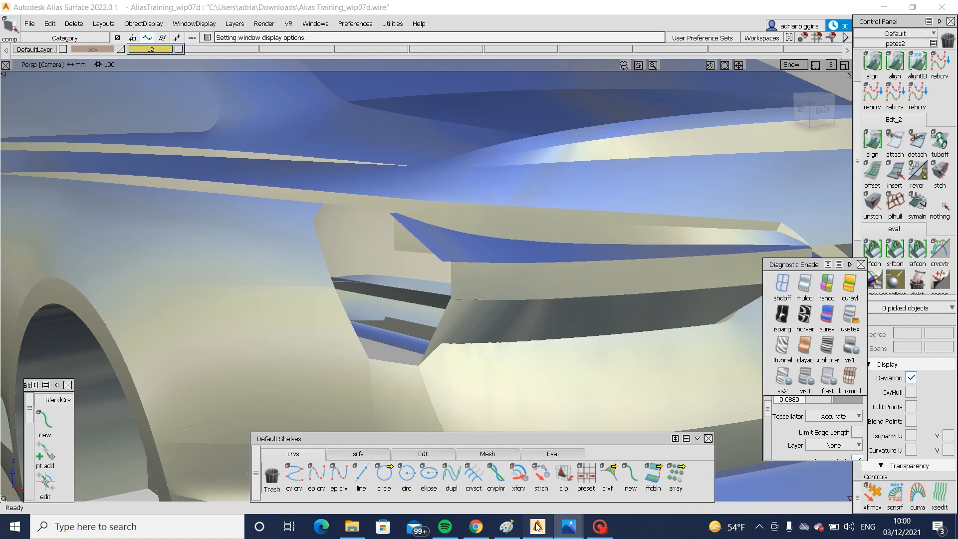
# - Delete the two sloping shelf surfaces above the vertical lamp band
pyautogui.hotkey('alt', 'm')
pyautogui.click(555, 258)
pyautogui.click(566, 256)
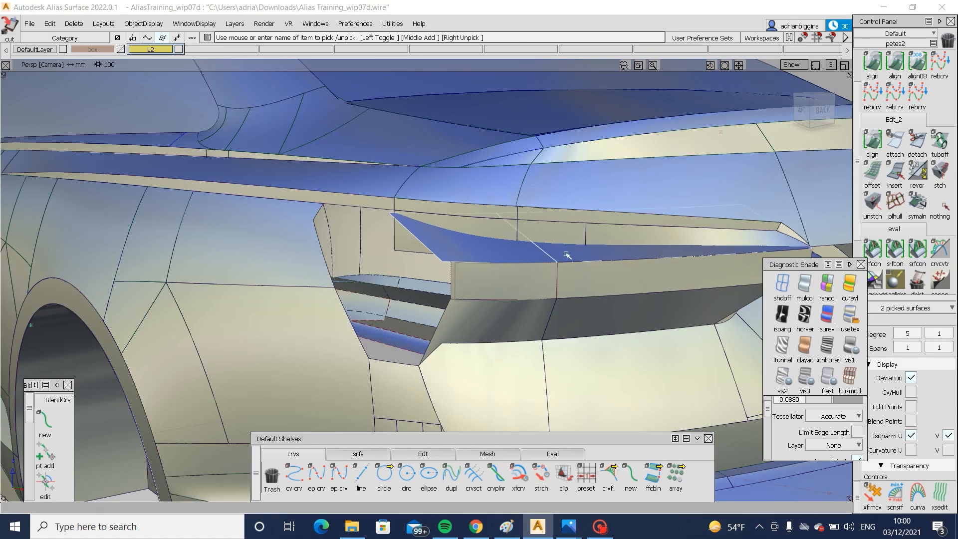
pyautogui.press('Delete')
# - Draw an edit-point curve about 164 mm straight up from the lamp opening's lower rear corner in the left view
pyautogui.keyDown('alt'); pyautogui.keyDown('shift'); pyautogui.moveTo(458, 273); pyautogui.dragTo(451, 327); pyautogui.keyUp('shift'); pyautogui.keyUp('alt')
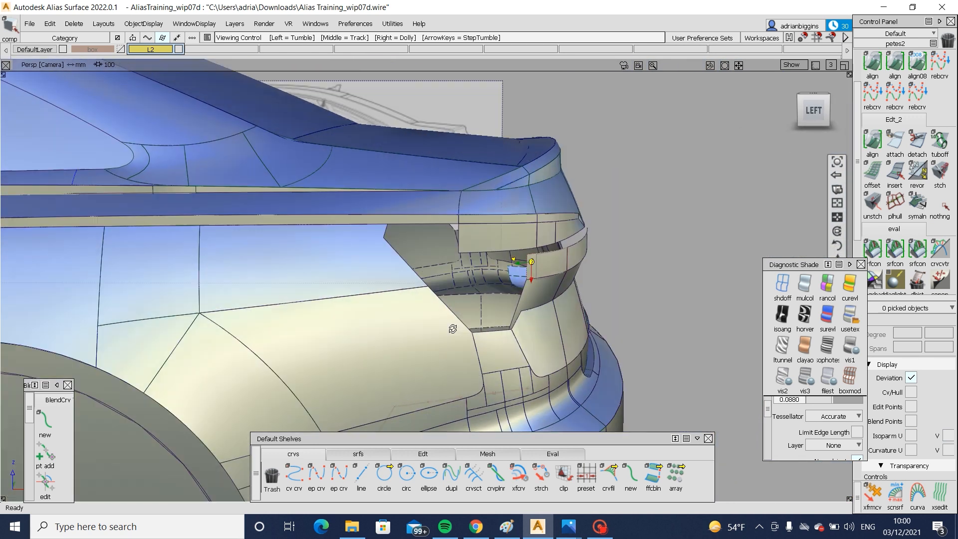
pyautogui.keyDown('alt'); pyautogui.keyDown('shift'); pyautogui.moveTo(451, 328); pyautogui.dragTo(453, 342, button='right'); pyautogui.keyUp('shift'); pyautogui.keyUp('alt')
pyautogui.keyDown('alt'); pyautogui.keyDown('shift'); pyautogui.moveTo(453, 342); pyautogui.dragTo(453, 348); pyautogui.keyUp('shift'); pyautogui.keyUp('alt')
pyautogui.click(317, 474)
pyautogui.click(489, 359)
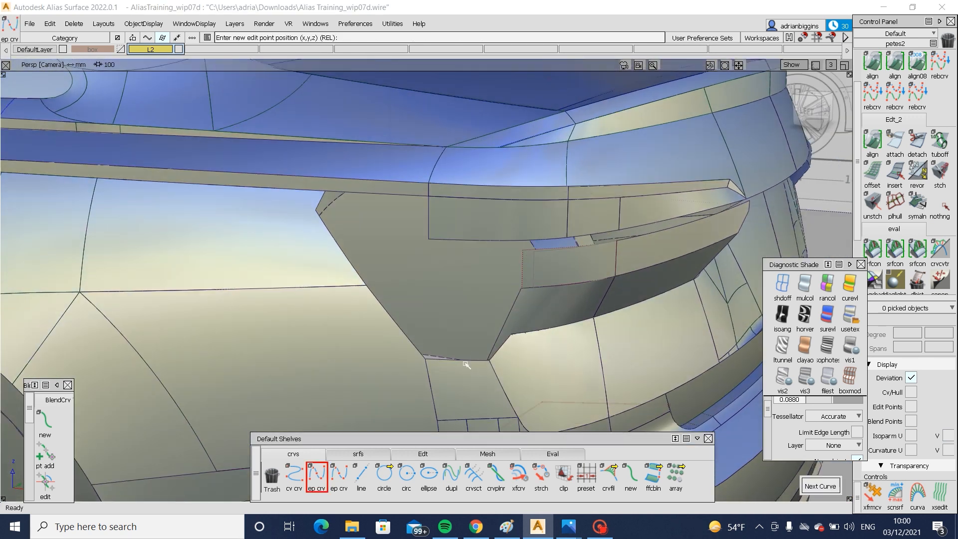
pyautogui.click(800, 114)
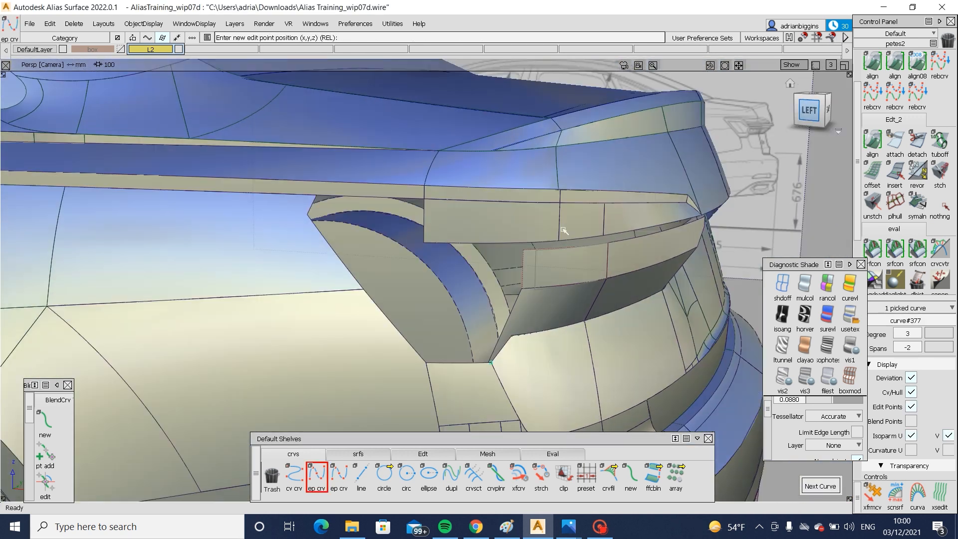
pyautogui.click(500, 217)
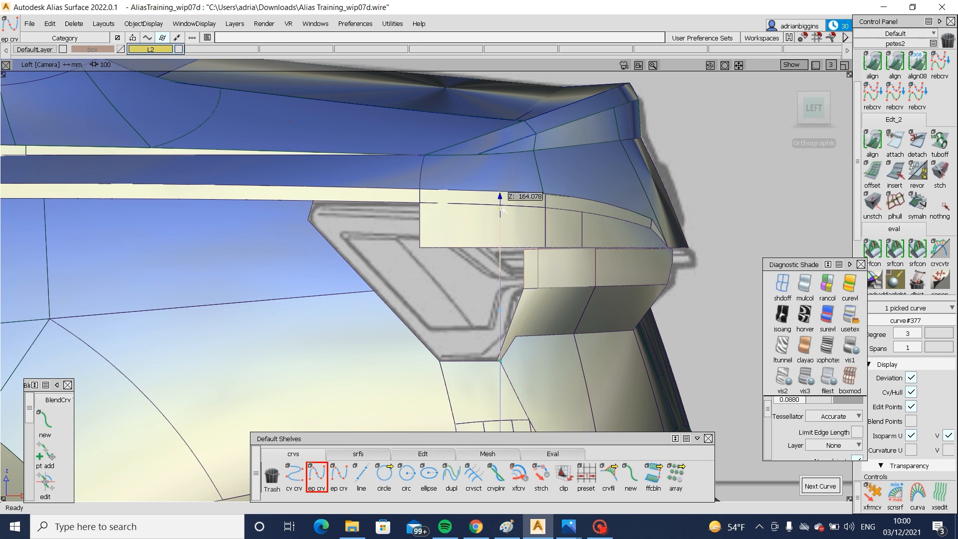
# - Undo the curve's upper point and place it again in the back view, leaning inboard toward the top of the lamp
pyautogui.keyDown('alt'); pyautogui.keyDown('shift'); pyautogui.moveTo(633, 214); pyautogui.dragTo(213, 235); pyautogui.keyUp('shift'); pyautogui.keyUp('alt')
pyautogui.hotkey('ctrl', 'z')
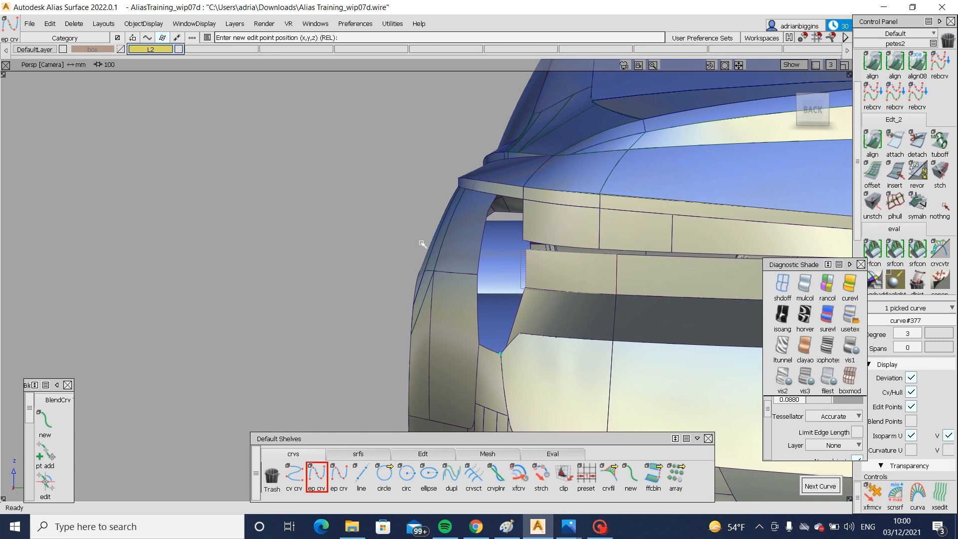
pyautogui.keyDown('alt'); pyautogui.keyDown('shift'); pyautogui.moveTo(421, 244); pyautogui.dragTo(504, 198); pyautogui.keyUp('shift'); pyautogui.keyUp('alt')
pyautogui.keyDown('alt'); pyautogui.keyDown('shift'); pyautogui.moveTo(448, 241); pyautogui.dragTo(595, 300); pyautogui.keyUp('shift'); pyautogui.keyUp('alt')
pyautogui.hotkey('ctrl', 'z')
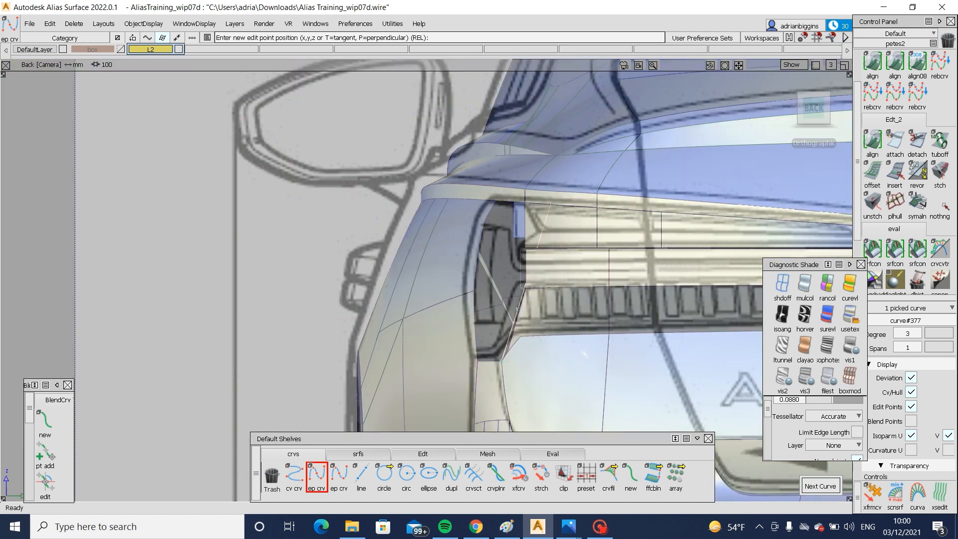
pyautogui.keyDown('ctrl'); pyautogui.keyDown('shift'); pyautogui.moveTo(513, 239); pyautogui.dragTo(513, 209); pyautogui.keyUp('shift'); pyautogui.keyUp('ctrl')
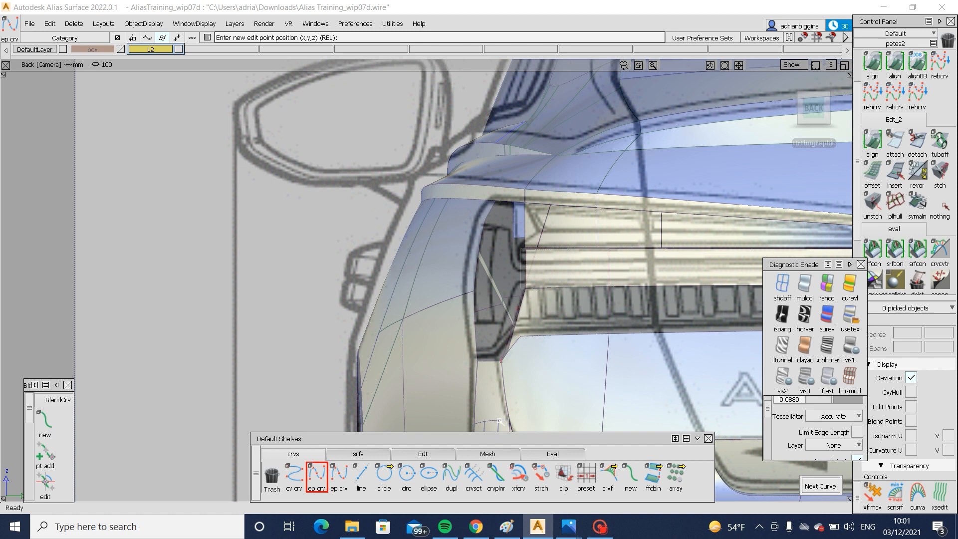
# - Stretch the upper end of the upright lamp curve to the body edge above the lamp in the back view
pyautogui.click(540, 474)
pyautogui.click(548, 219)
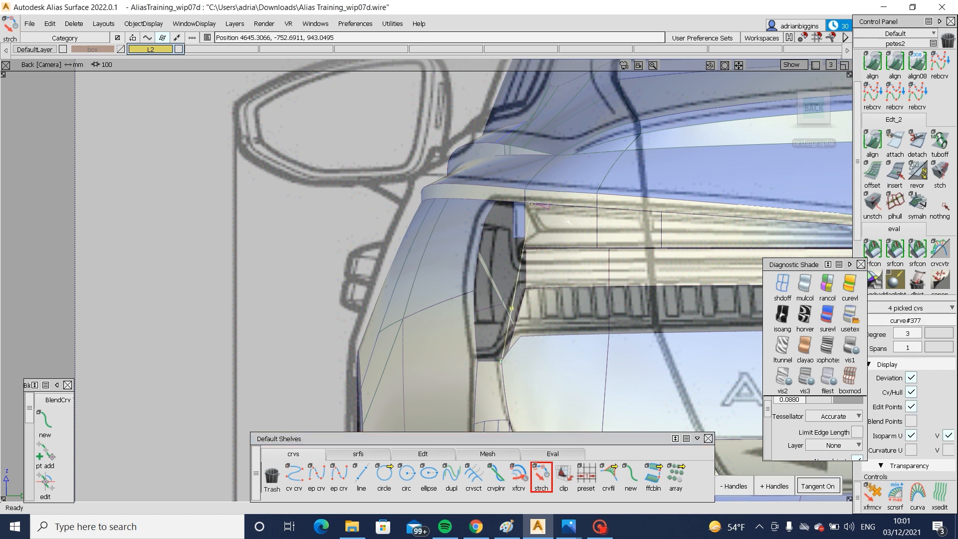
pyautogui.keyDown('ctrl'); pyautogui.keyDown('shift'); pyautogui.moveTo(568, 295); pyautogui.dragTo(592, 183); pyautogui.keyUp('shift'); pyautogui.keyUp('ctrl')
# - Move the two middle CVs of the upright curve to give it a slight bow
pyautogui.moveTo(349, 279)
pyautogui.keyDown('alt'); pyautogui.keyDown('shift'); pyautogui.mouseDown()
pyautogui.moveTo(466, 286)
pyautogui.moveTo(888, 275)
pyautogui.moveTo(868, 275)
pyautogui.mouseUp(); pyautogui.keyUp('shift'); pyautogui.keyUp('alt')
pyautogui.keyDown('ctrl'); pyautogui.keyDown('shift'); pyautogui.moveTo(559, 295); pyautogui.dragTo(543, 312); pyautogui.keyUp('shift'); pyautogui.keyUp('ctrl')
pyautogui.click(539, 312)
pyautogui.click(527, 258)
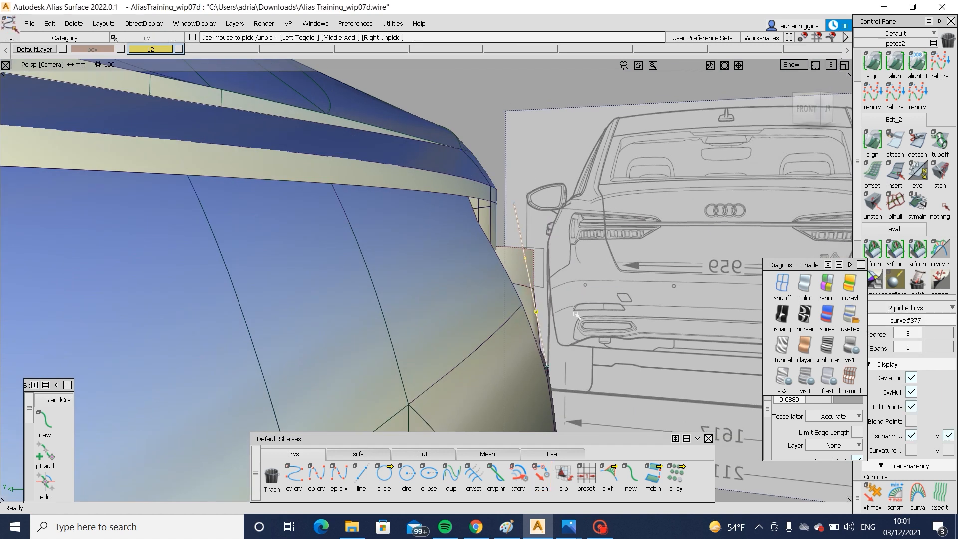
pyautogui.keyDown('ctrl'); pyautogui.keyDown('shift'); pyautogui.moveTo(558, 272); pyautogui.dragTo(583, 275, button='middle'); pyautogui.keyUp('shift'); pyautogui.keyUp('ctrl')
pyautogui.moveTo(583, 274); pyautogui.dragTo(586, 275, button='middle')
pyautogui.keyDown('alt'); pyautogui.keyDown('shift'); pyautogui.moveTo(635, 285); pyautogui.dragTo(399, 315); pyautogui.keyUp('shift'); pyautogui.keyUp('alt')
pyautogui.keyDown('alt'); pyautogui.keyDown('shift'); pyautogui.moveTo(398, 316); pyautogui.dragTo(353, 342, button='right'); pyautogui.keyUp('shift'); pyautogui.keyUp('alt')
pyautogui.keyDown('alt'); pyautogui.keyDown('shift'); pyautogui.moveTo(352, 342); pyautogui.dragTo(472, 336); pyautogui.keyUp('shift'); pyautogui.keyUp('alt')
pyautogui.keyDown('alt'); pyautogui.keyDown('shift'); pyautogui.moveTo(472, 336); pyautogui.dragTo(523, 319, button='right'); pyautogui.keyUp('shift'); pyautogui.keyUp('alt')
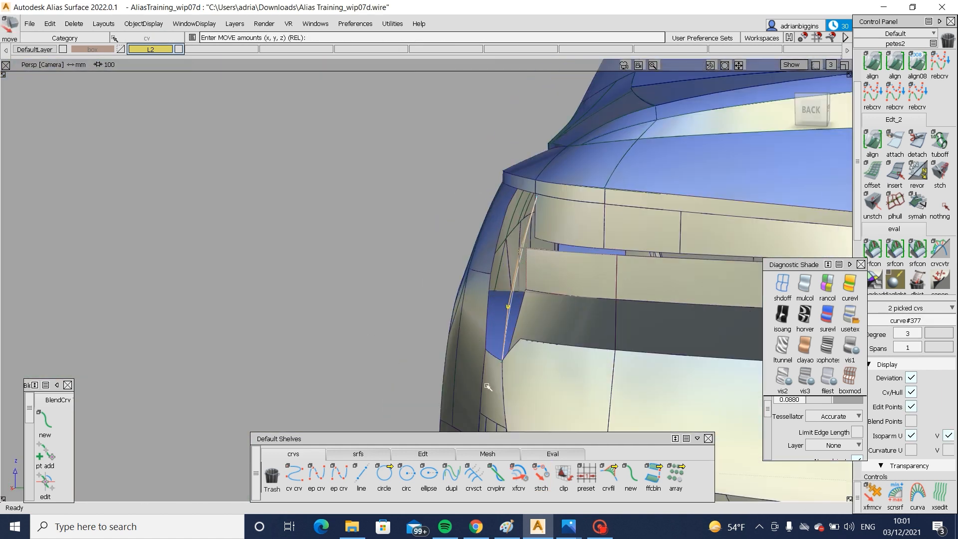
# - Stretch the upright curve's upper end about 9.3 mm outboard in the back view
pyautogui.keyDown('ctrl'); pyautogui.keyDown('shift'); pyautogui.moveTo(523, 319); pyautogui.dragTo(523, 461); pyautogui.keyUp('shift'); pyautogui.keyUp('ctrl')
pyautogui.click(541, 474)
pyautogui.click(532, 208)
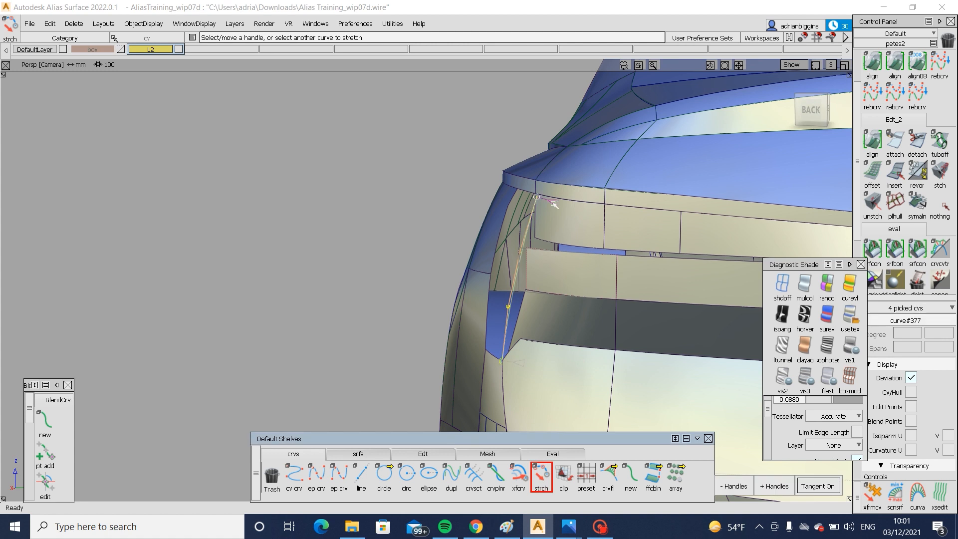
pyautogui.click(810, 110)
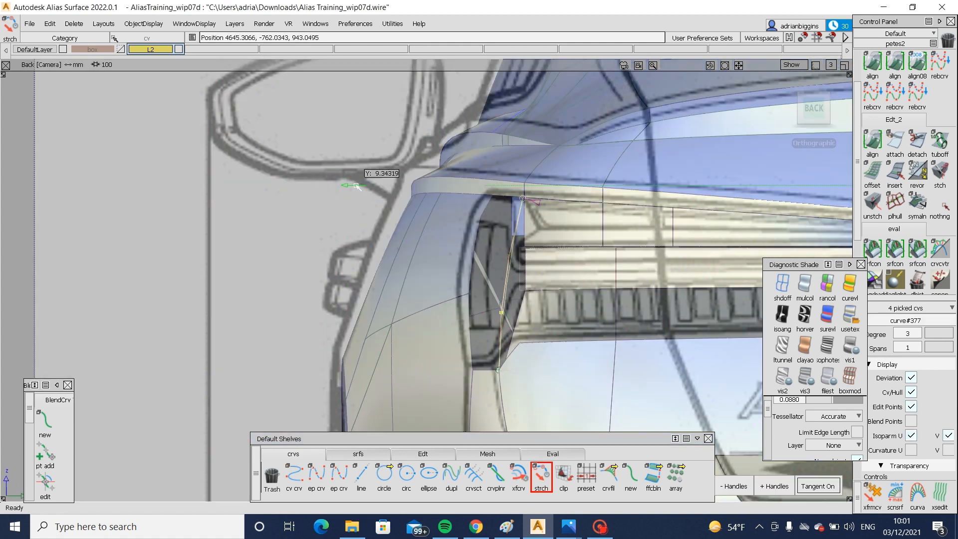
pyautogui.click(270, 226)
# - Draw an edit-point curve from the upright curve's top forward along the lamp opening's upper edge and adjust its CVs
pyautogui.keyDown('alt'); pyautogui.keyDown('shift'); pyautogui.moveTo(270, 226); pyautogui.dragTo(698, 250); pyautogui.keyUp('shift'); pyautogui.keyUp('alt')
pyautogui.click(317, 474)
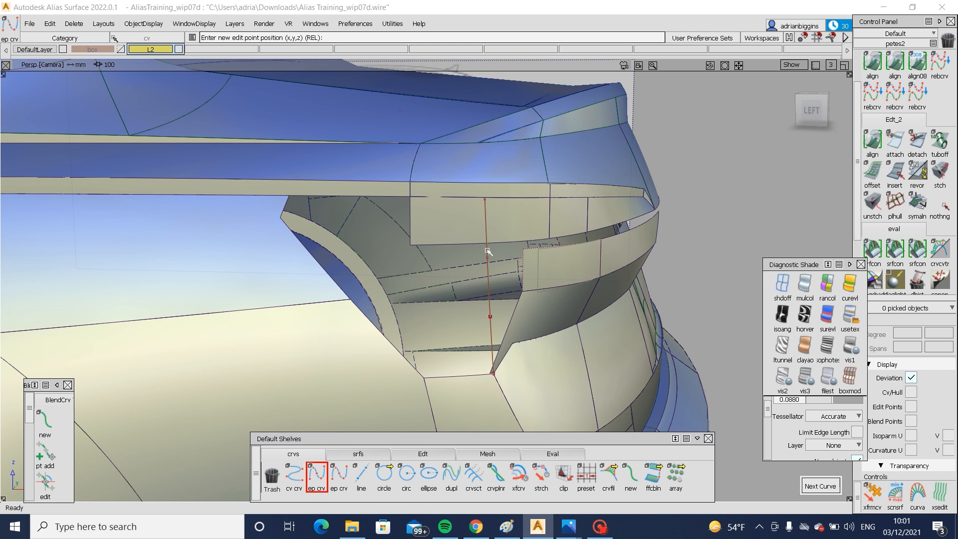
pyautogui.keyDown('ctrl'); pyautogui.keyDown('alt'); pyautogui.moveTo(487, 251); pyautogui.dragTo(485, 187); pyautogui.keyUp('alt'); pyautogui.keyUp('ctrl')
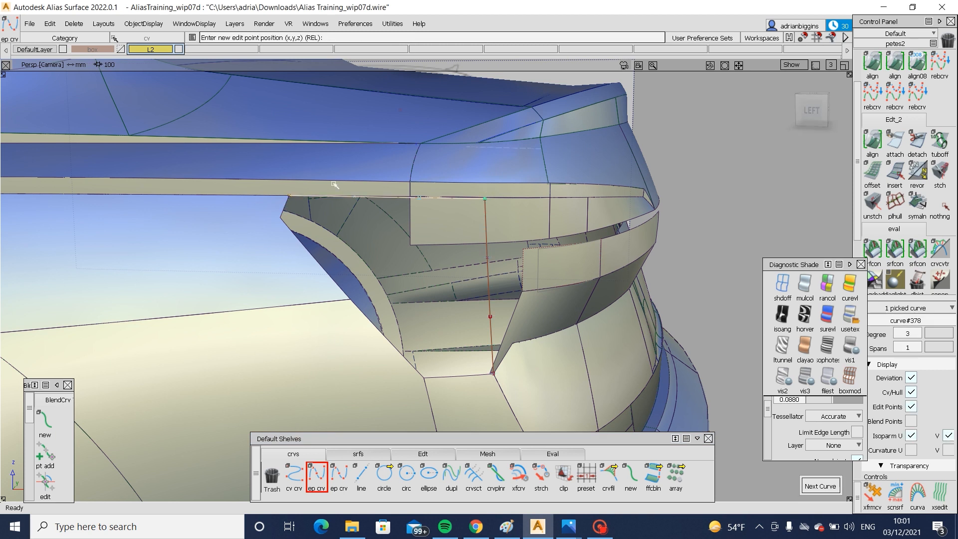
pyautogui.keyDown('alt'); pyautogui.keyDown('shift'); pyautogui.moveTo(334, 185); pyautogui.dragTo(429, 232); pyautogui.keyUp('shift'); pyautogui.keyUp('alt')
pyautogui.keyDown('ctrl'); pyautogui.keyDown('shift'); pyautogui.moveTo(316, 180); pyautogui.dragTo(424, 220); pyautogui.keyUp('shift'); pyautogui.keyUp('ctrl')
pyautogui.keyDown('alt'); pyautogui.keyDown('shift'); pyautogui.moveTo(458, 289); pyautogui.dragTo(411, 332); pyautogui.keyUp('shift'); pyautogui.keyUp('alt')
pyautogui.moveTo(412, 272); pyautogui.dragTo(421, 381)
pyautogui.keyDown('ctrl'); pyautogui.keyDown('shift'); pyautogui.moveTo(408, 315); pyautogui.dragTo(397, 359); pyautogui.keyUp('shift'); pyautogui.keyUp('ctrl')
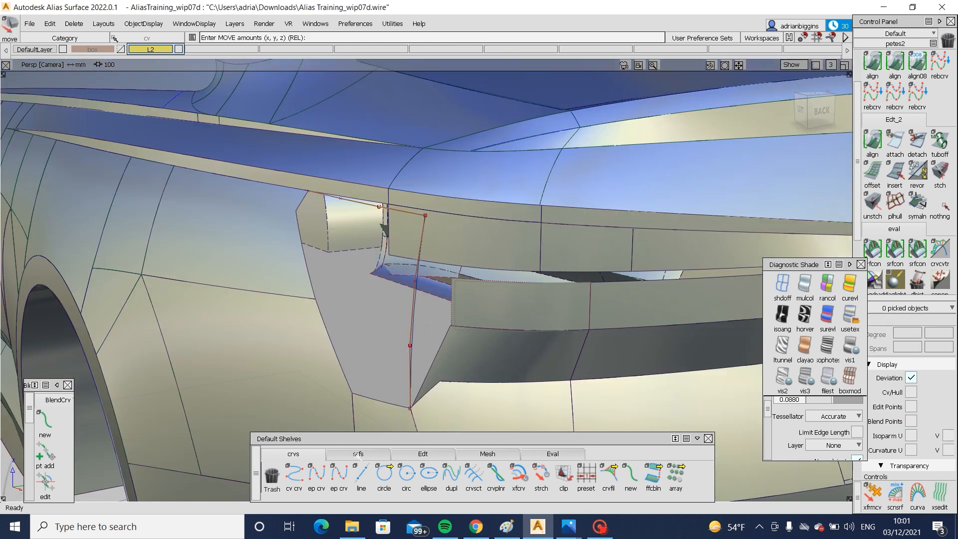
# - Draw an edit-point curve from the lamp opening's lower front corner up to the upper front corner along the slanted body edge
pyautogui.click(316, 474)
pyautogui.click(370, 417)
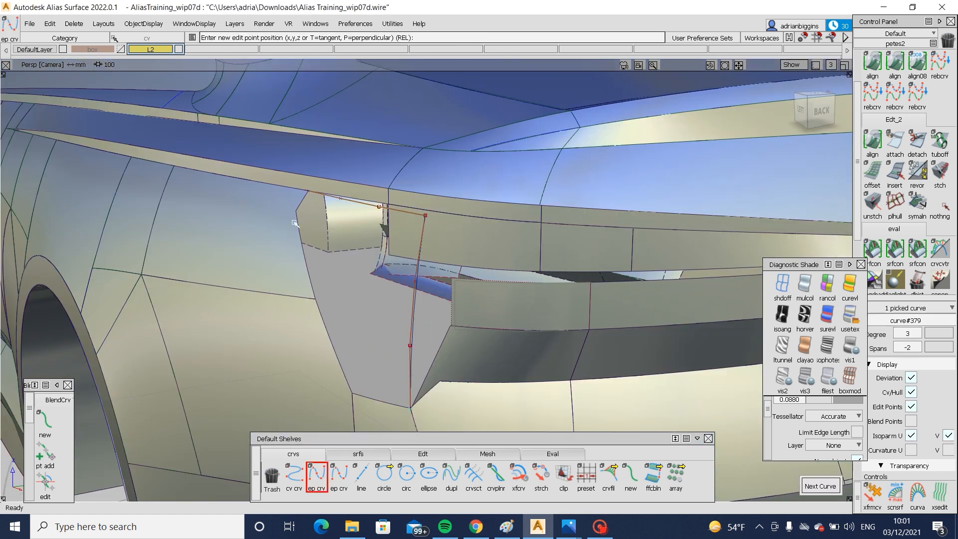
pyautogui.keyDown('alt'); pyautogui.keyDown('shift'); pyautogui.moveTo(265, 380); pyautogui.dragTo(431, 388); pyautogui.keyUp('shift'); pyautogui.keyUp('alt')
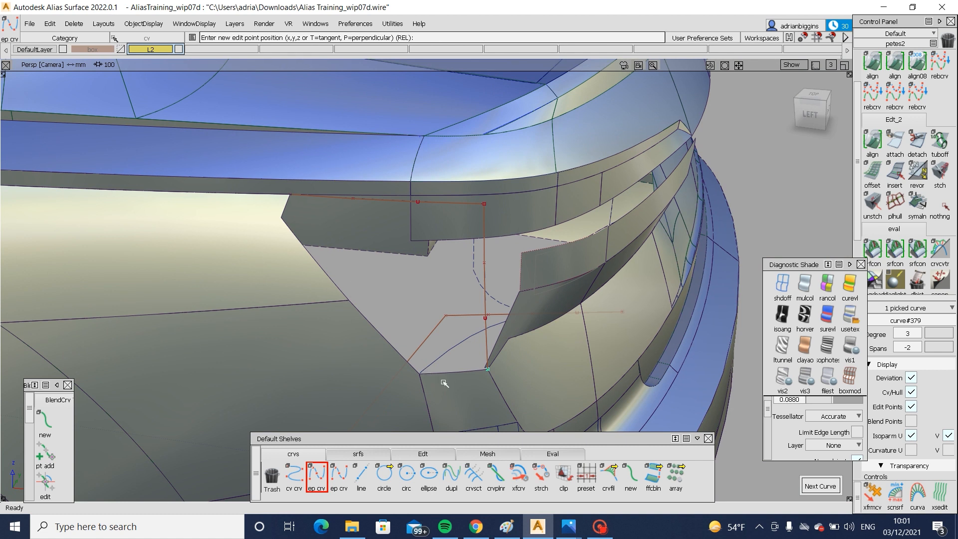
pyautogui.hotkey('ctrl', 'z')
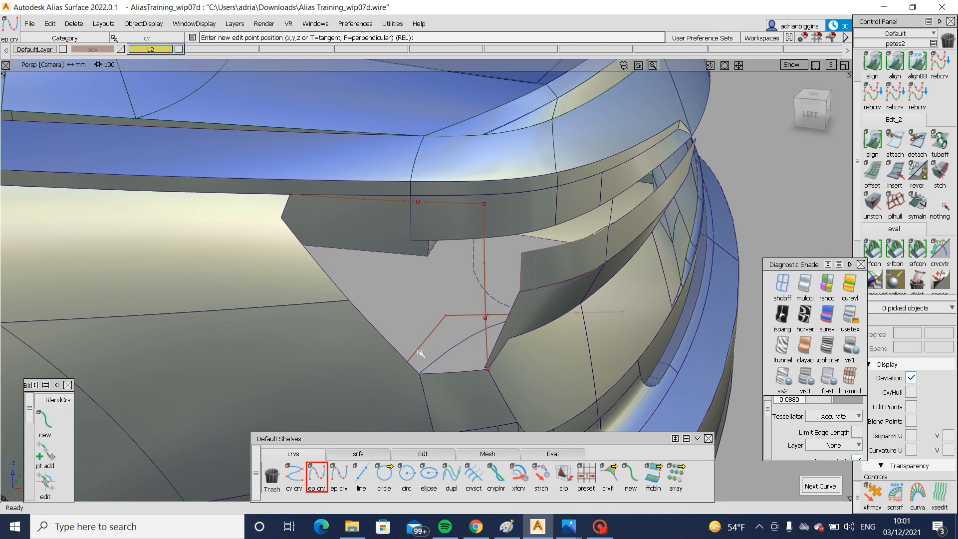
pyautogui.click(425, 374)
pyautogui.keyDown('alt'); pyautogui.keyDown('shift'); pyautogui.moveTo(390, 369); pyautogui.dragTo(271, 328); pyautogui.keyUp('shift'); pyautogui.keyUp('alt')
pyautogui.click(352, 167)
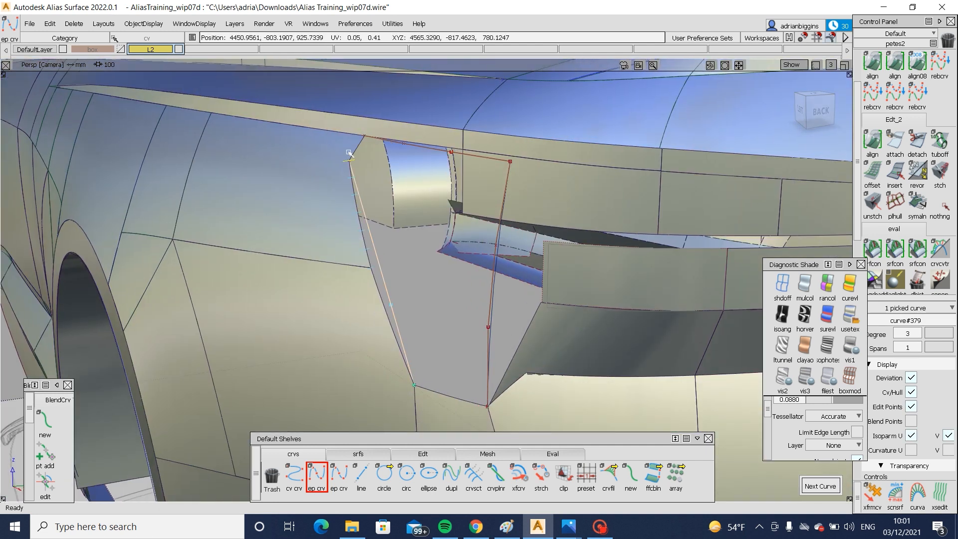
# - Move the two middle CVs of the slanted front curve so it follows the curved body edge
pyautogui.keyDown('alt'); pyautogui.keyDown('shift'); pyautogui.moveTo(389, 200); pyautogui.dragTo(350, 240); pyautogui.keyUp('shift'); pyautogui.keyUp('alt')
pyautogui.keyDown('ctrl'); pyautogui.keyDown('shift'); pyautogui.moveTo(393, 317); pyautogui.dragTo(421, 331); pyautogui.keyUp('shift'); pyautogui.keyUp('ctrl')
pyautogui.moveTo(374, 200); pyautogui.dragTo(412, 259)
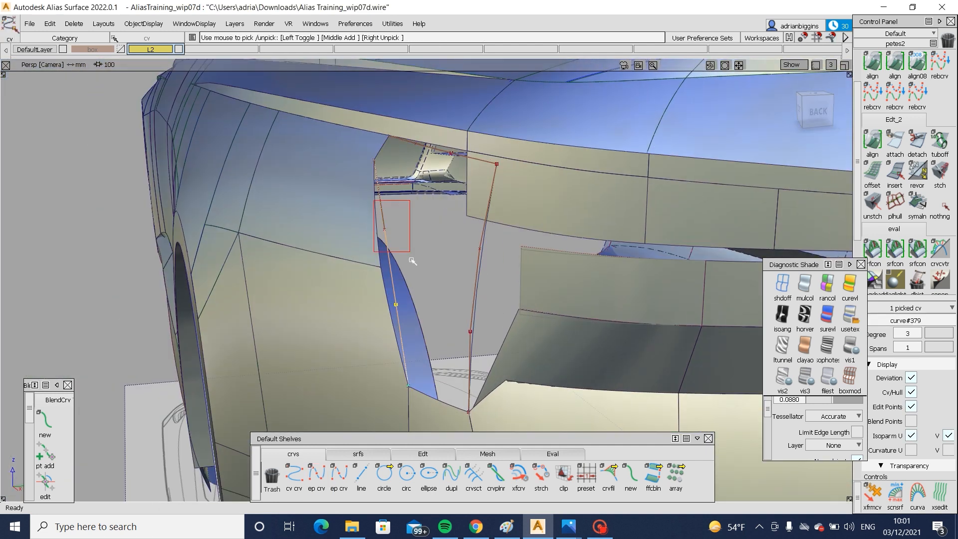
pyautogui.moveTo(428, 255); pyautogui.dragTo(425, 260, button='middle')
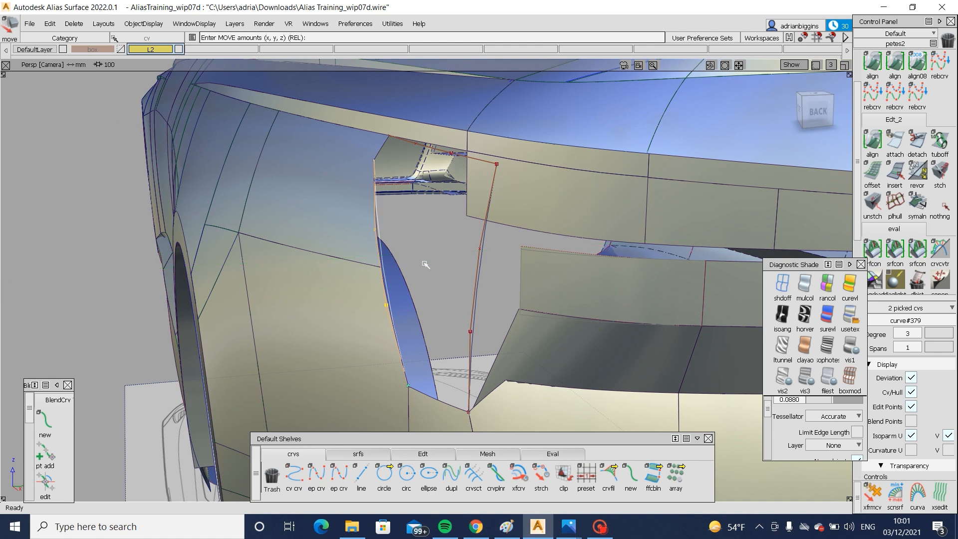
# - Stretch the upper curve's front end onto the top end of the slanted front curve in the left view
pyautogui.keyDown('alt'); pyautogui.keyDown('shift'); pyautogui.moveTo(425, 265); pyautogui.dragTo(503, 217); pyautogui.keyUp('shift'); pyautogui.keyUp('alt')
pyautogui.keyDown('alt'); pyautogui.keyDown('shift'); pyautogui.moveTo(412, 230); pyautogui.dragTo(464, 237); pyautogui.keyUp('shift'); pyautogui.keyUp('alt')
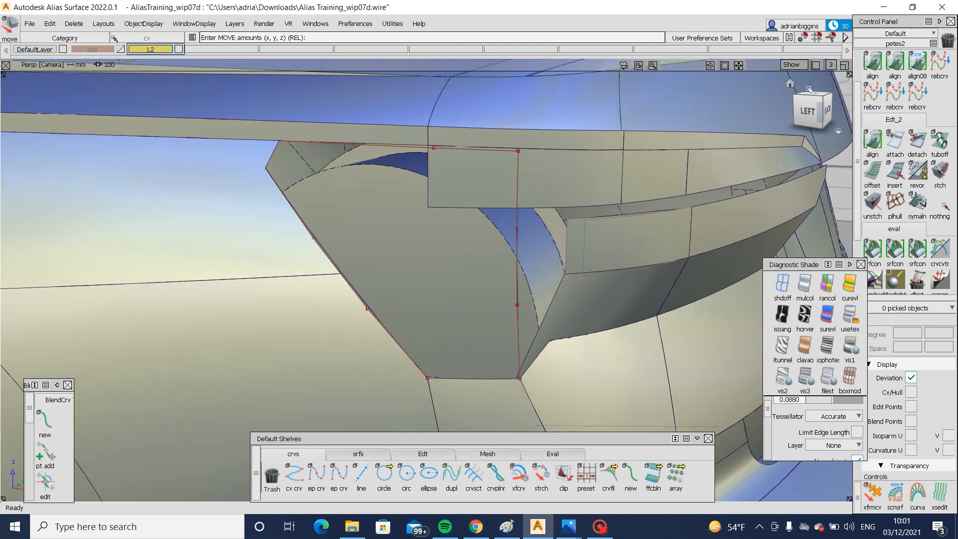
pyautogui.click(810, 111)
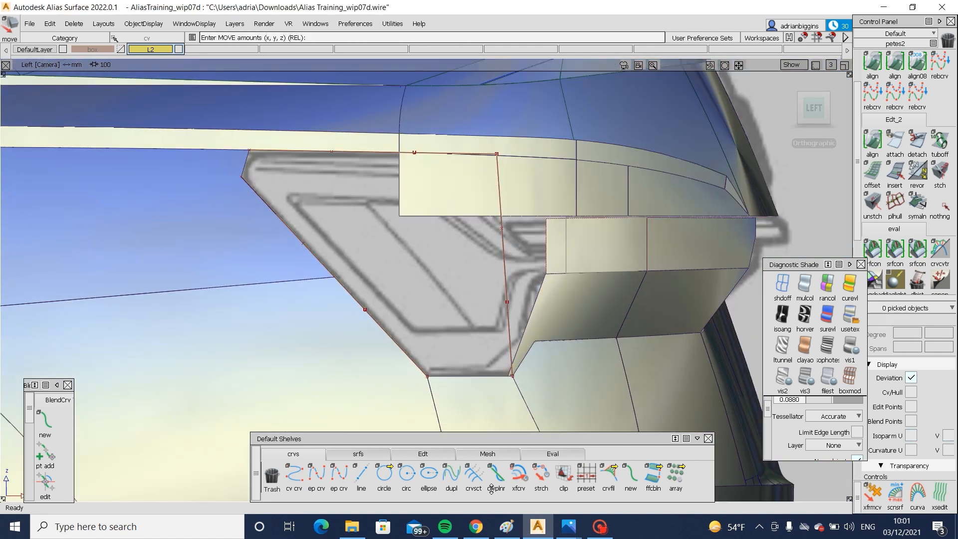
pyautogui.click(541, 474)
pyautogui.click(361, 151)
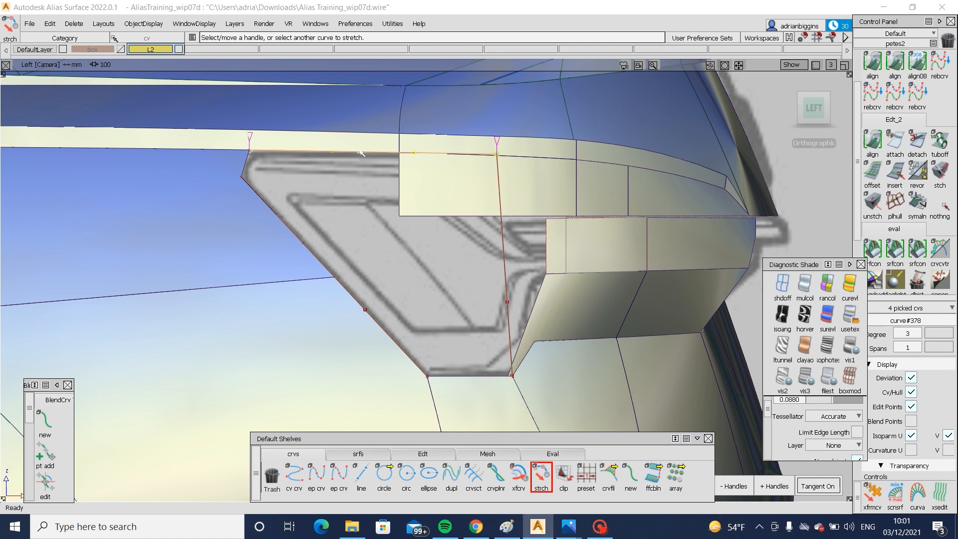
pyautogui.keyDown('alt'); pyautogui.keyDown('shift'); pyautogui.click(278, 193); pyautogui.keyUp('shift'); pyautogui.keyUp('alt')
pyautogui.keyDown('ctrl'); pyautogui.click(241, 176); pyautogui.keyUp('ctrl')
pyautogui.keyDown('ctrl'); pyautogui.keyDown('shift'); pyautogui.moveTo(239, 180); pyautogui.dragTo(241, 215); pyautogui.keyUp('shift'); pyautogui.keyUp('ctrl')
# - Build a Square surface across the lamp opening from the slanted front curve, lower edge, upright rear curve and upper curve
pyautogui.keyDown('alt'); pyautogui.keyDown('shift'); pyautogui.moveTo(254, 324); pyautogui.dragTo(129, 327); pyautogui.keyUp('shift'); pyautogui.keyUp('alt')
pyautogui.click(358, 453)
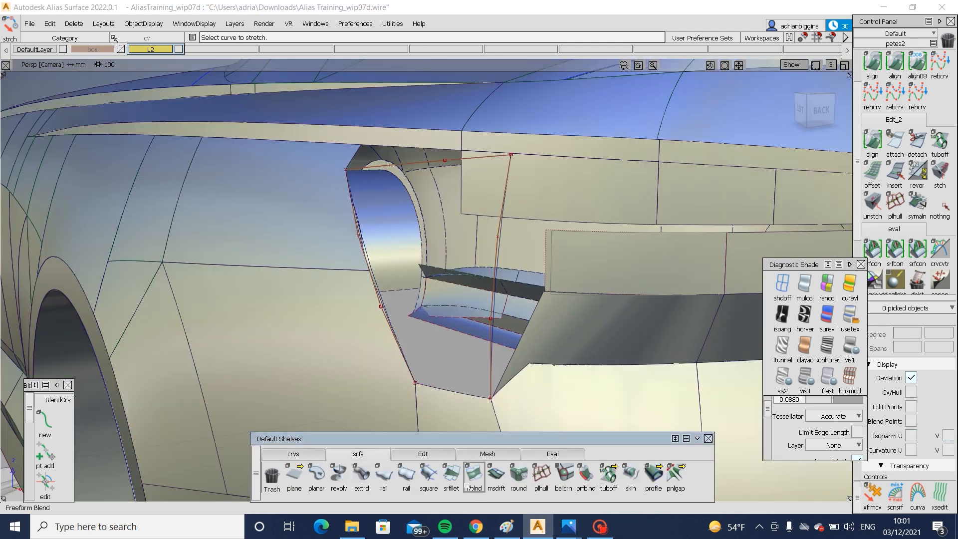
pyautogui.click(428, 473)
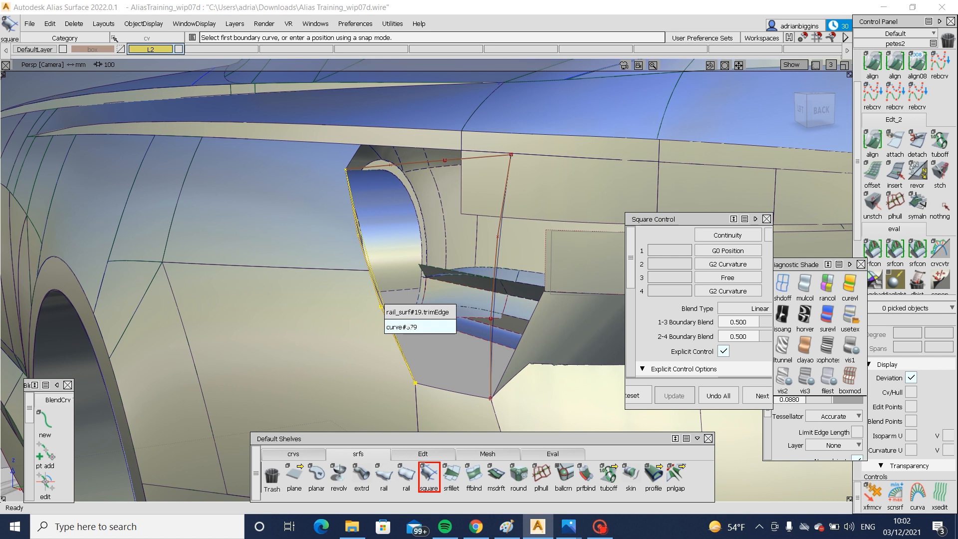
pyautogui.click(383, 314)
pyautogui.click(491, 371)
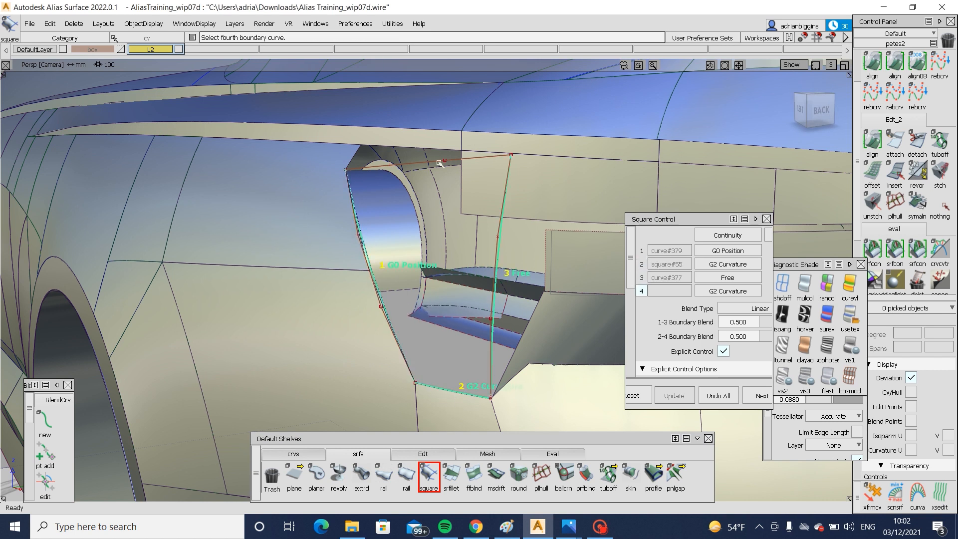
pyautogui.click(418, 165)
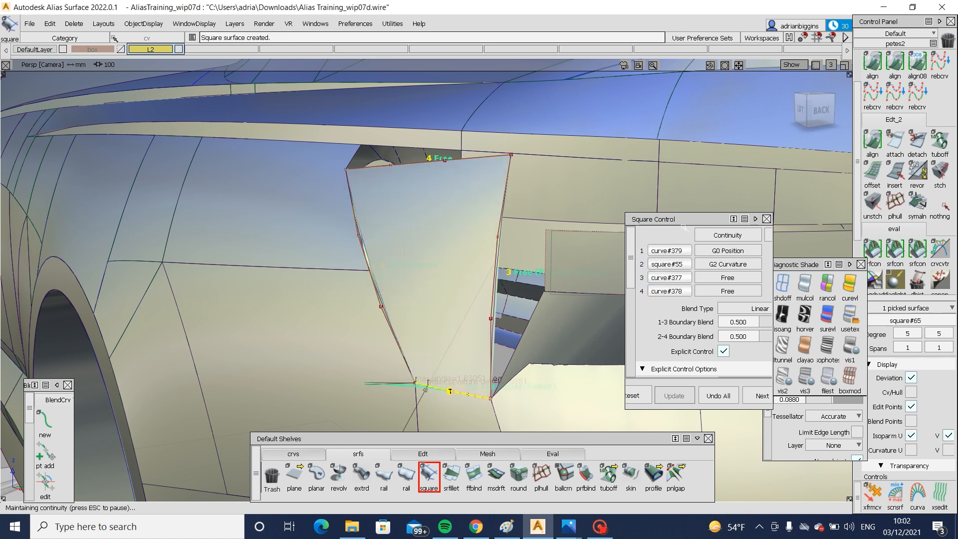
# - Set the continuity of square surface boundaries 2, 3 and 4 to G0 Position
pyautogui.click(710, 263)
pyautogui.click(718, 290)
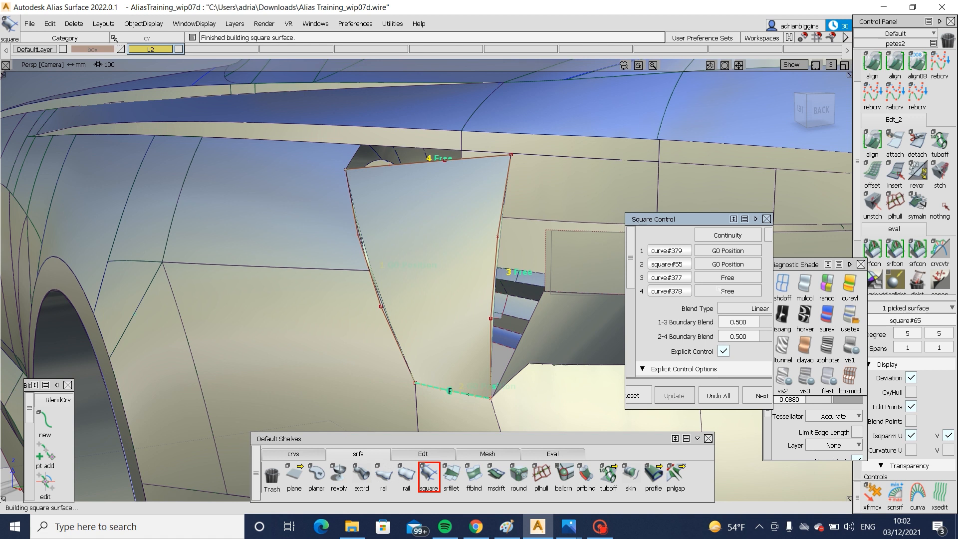
pyautogui.click(728, 277)
pyautogui.click(733, 246)
pyautogui.click(727, 290)
# - Examine how the new lamp surface sits in the body from the rear and the side of the car
pyautogui.click(664, 326)
pyautogui.keyDown('alt'); pyautogui.keyDown('shift'); pyautogui.moveTo(663, 326); pyautogui.dragTo(160, 329); pyautogui.keyUp('shift'); pyautogui.keyUp('alt')
pyautogui.keyDown('alt'); pyautogui.keyDown('shift'); pyautogui.moveTo(160, 329); pyautogui.dragTo(350, 346, button='right'); pyautogui.keyUp('shift'); pyautogui.keyUp('alt')
pyautogui.keyDown('alt'); pyautogui.keyDown('shift'); pyautogui.moveTo(351, 346); pyautogui.dragTo(653, 244); pyautogui.keyUp('shift'); pyautogui.keyUp('alt')
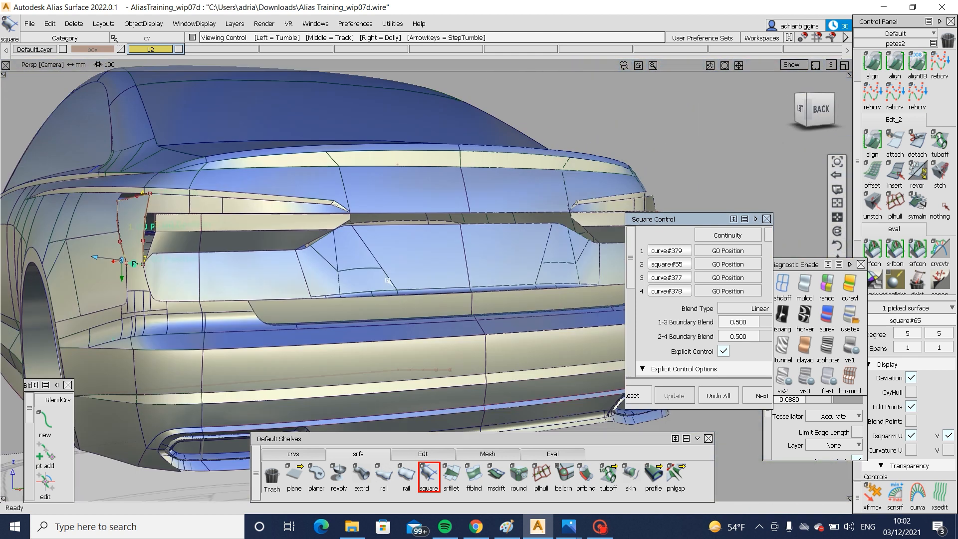
pyautogui.keyDown('alt'); pyautogui.keyDown('shift'); pyautogui.moveTo(653, 244); pyautogui.dragTo(525, 235, button='middle'); pyautogui.keyUp('shift'); pyautogui.keyUp('alt')
pyautogui.keyDown('alt'); pyautogui.keyDown('shift'); pyautogui.moveTo(427, 235); pyautogui.dragTo(224, 249, button='right'); pyautogui.keyUp('shift'); pyautogui.keyUp('alt')
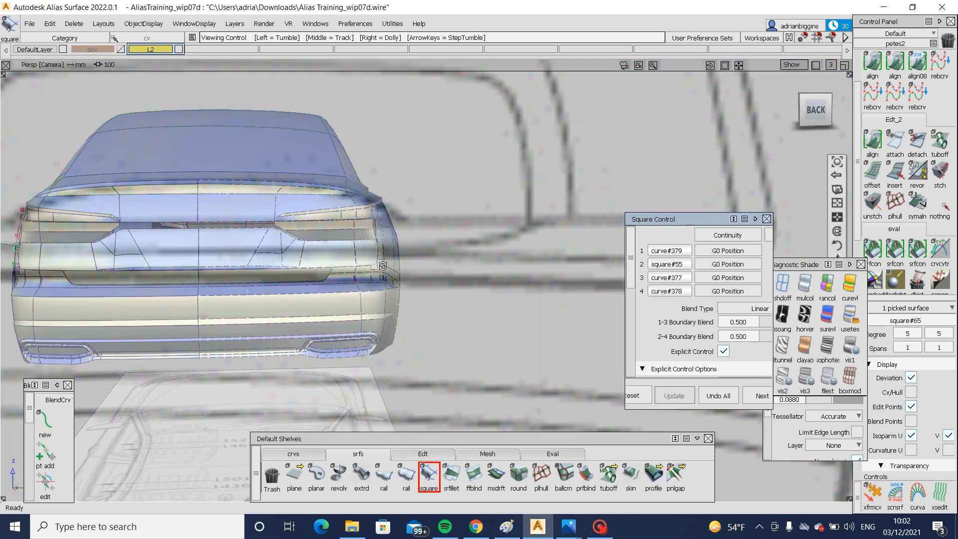
pyautogui.keyDown('alt'); pyautogui.keyDown('shift'); pyautogui.moveTo(224, 249); pyautogui.dragTo(295, 264, button='middle'); pyautogui.keyUp('shift'); pyautogui.keyUp('alt')
pyautogui.keyDown('alt'); pyautogui.keyDown('shift'); pyautogui.moveTo(357, 310); pyautogui.dragTo(492, 327); pyautogui.keyUp('shift'); pyautogui.keyUp('alt')
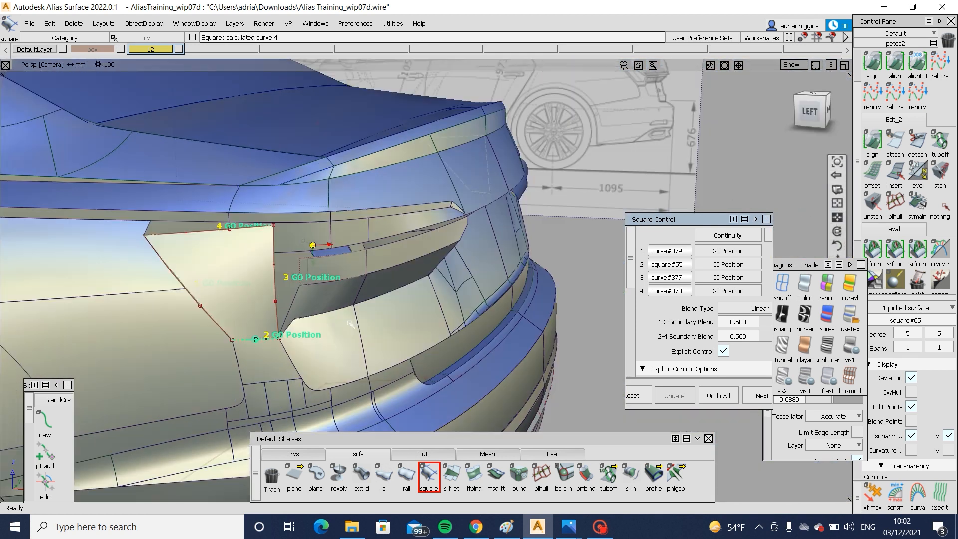
pyautogui.keyDown('alt'); pyautogui.keyDown('shift'); pyautogui.moveTo(349, 339); pyautogui.dragTo(365, 325, button='middle'); pyautogui.keyUp('shift'); pyautogui.keyUp('alt')
pyautogui.keyDown('alt'); pyautogui.keyDown('shift'); pyautogui.moveTo(365, 326); pyautogui.dragTo(145, 192); pyautogui.keyUp('shift'); pyautogui.keyUp('alt')
# - Draw a diagonal edit-point curve across the lamp surface's upper rear corner in the unshaded left view, following the blueprint's lamp line
pyautogui.click(800, 109)
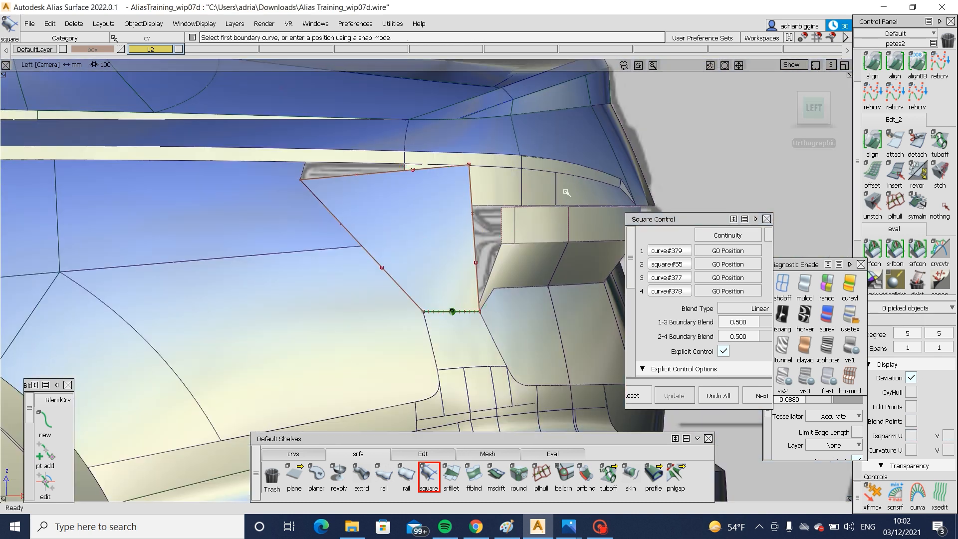
pyautogui.click(293, 453)
pyautogui.click(317, 475)
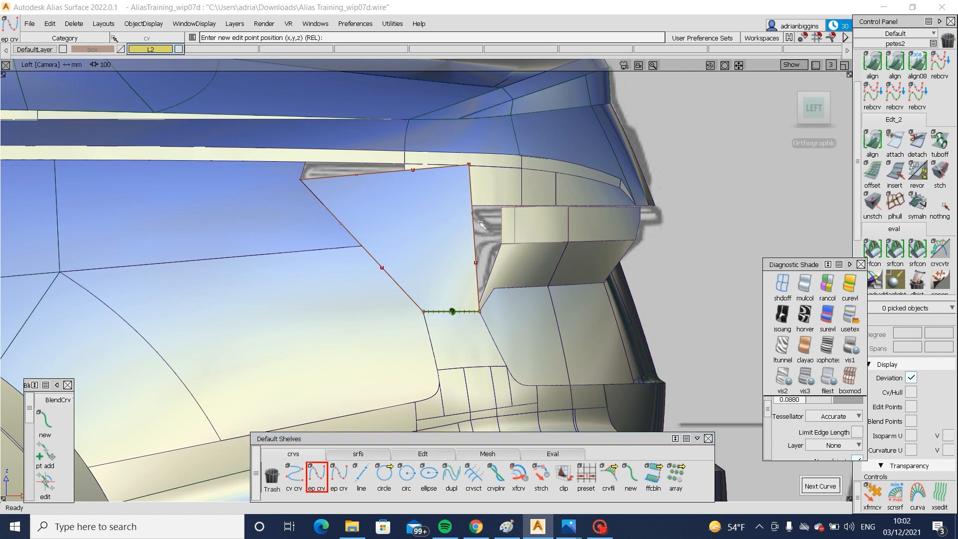
pyautogui.click(782, 283)
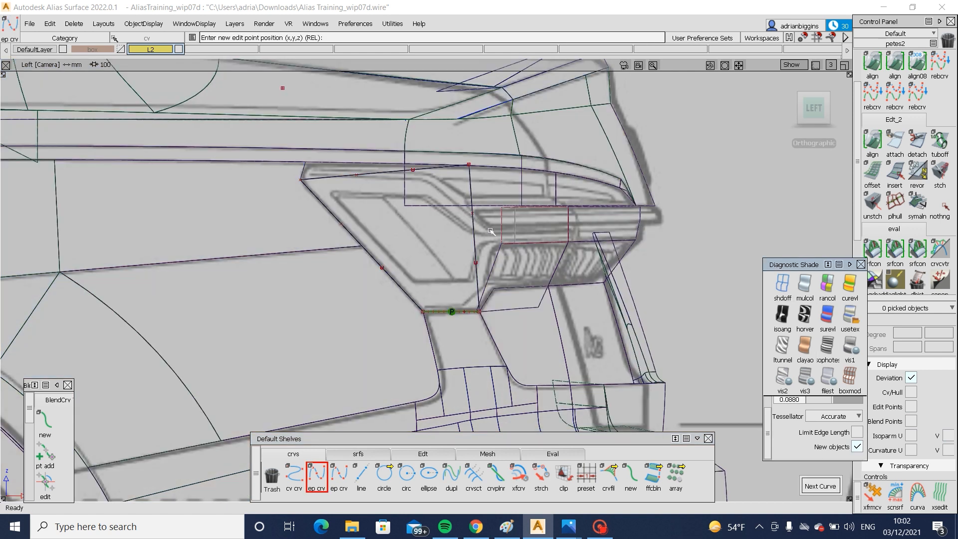
pyautogui.click(494, 234)
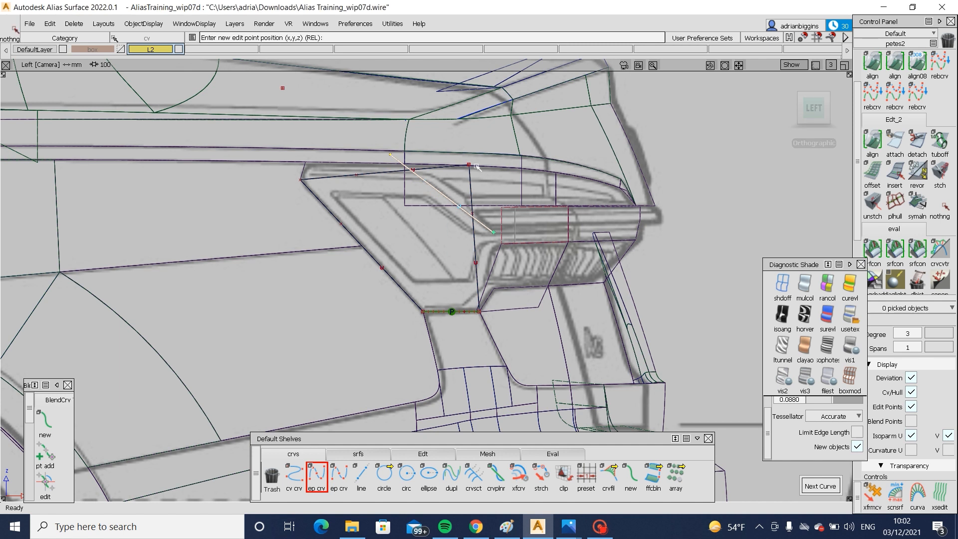
pyautogui.keyDown('ctrl'); pyautogui.keyDown('shift'); pyautogui.moveTo(476, 167); pyautogui.dragTo(424, 192, button='middle'); pyautogui.keyUp('shift'); pyautogui.keyUp('ctrl')
pyautogui.click(344, 227)
# - Project the diagonal curve onto the lamp surface and trim away the upper rear corner
pyautogui.press('space')
pyautogui.click(443, 193)
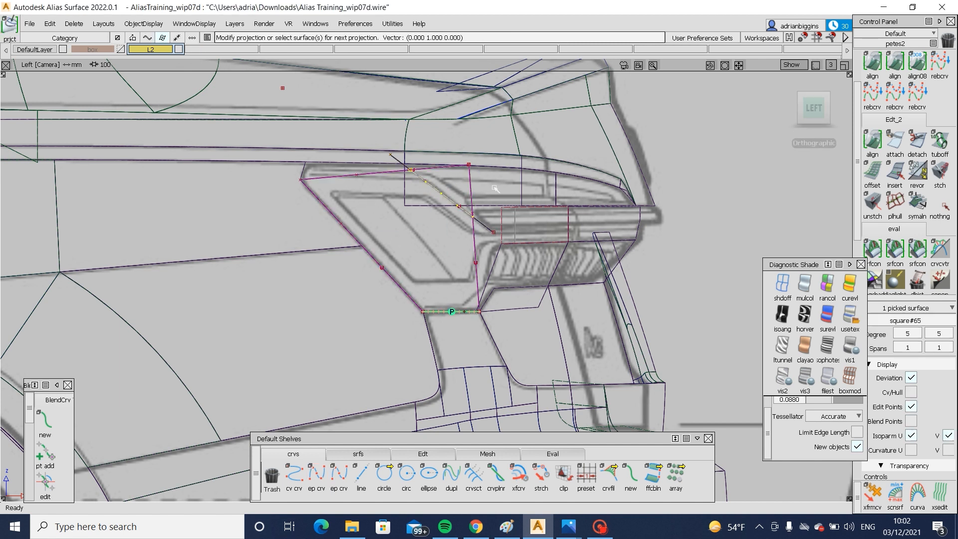
pyautogui.click(451, 235)
pyautogui.press('space')
# - Compare the trimmed lamp surface with the blueprint in the back view and restore shading to examine it from the side
pyautogui.keyDown('alt'); pyautogui.keyDown('shift'); pyautogui.moveTo(611, 192); pyautogui.dragTo(549, 205); pyautogui.keyUp('shift'); pyautogui.keyUp('alt')
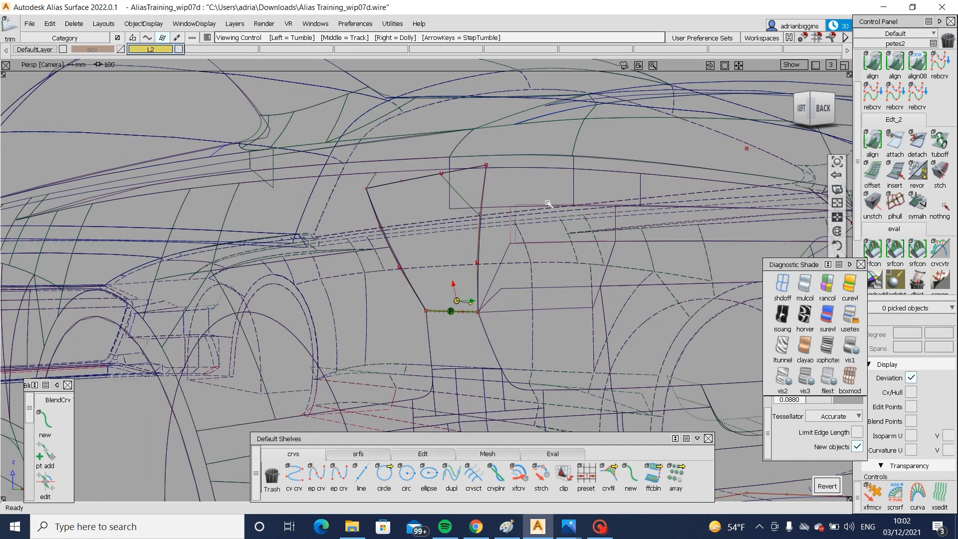
pyautogui.click(818, 108)
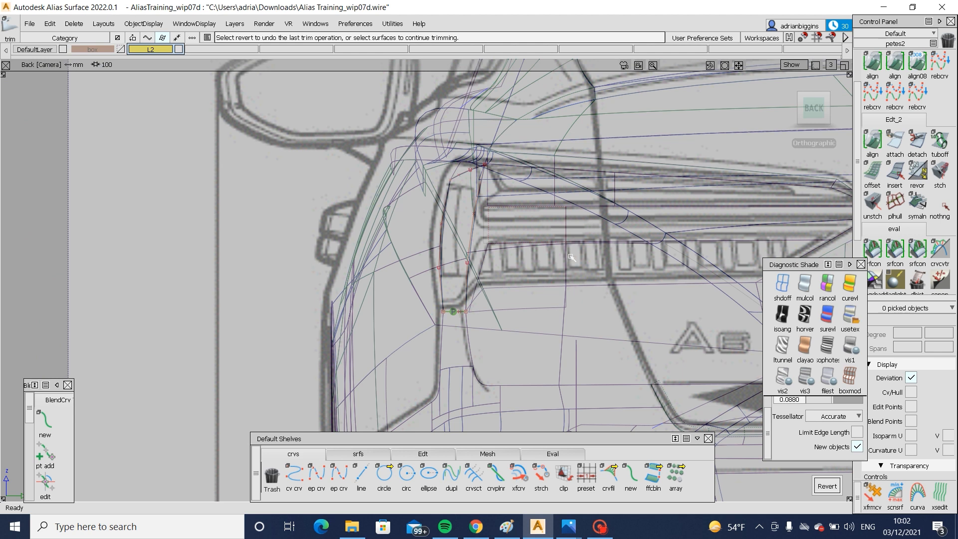
pyautogui.keyDown('ctrl'); pyautogui.keyDown('shift'); pyautogui.moveTo(480, 173); pyautogui.dragTo(445, 208); pyautogui.keyUp('shift'); pyautogui.keyUp('ctrl')
pyautogui.click(446, 209)
pyautogui.click(463, 246)
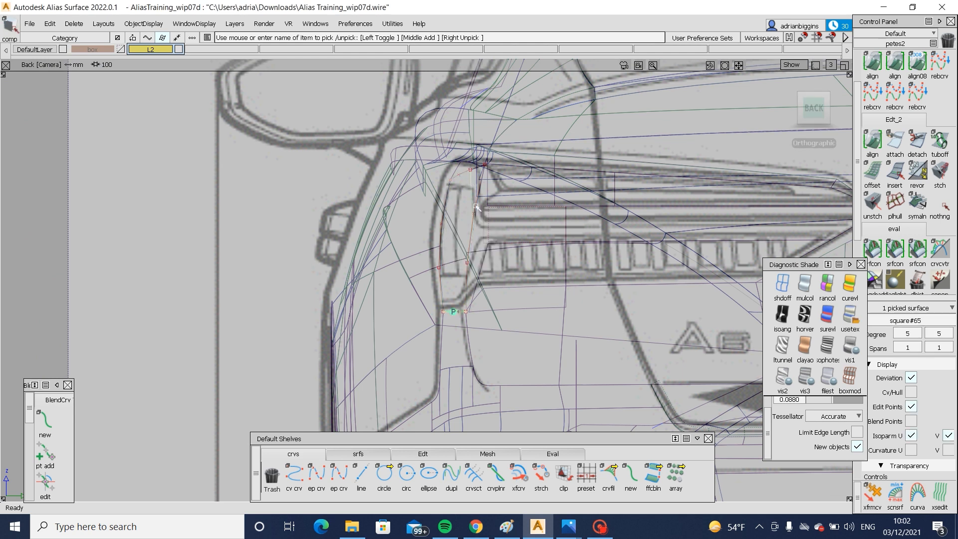
pyautogui.keyDown('alt'); pyautogui.keyDown('shift'); pyautogui.moveTo(422, 241); pyautogui.dragTo(663, 253); pyautogui.keyUp('shift'); pyautogui.keyUp('alt')
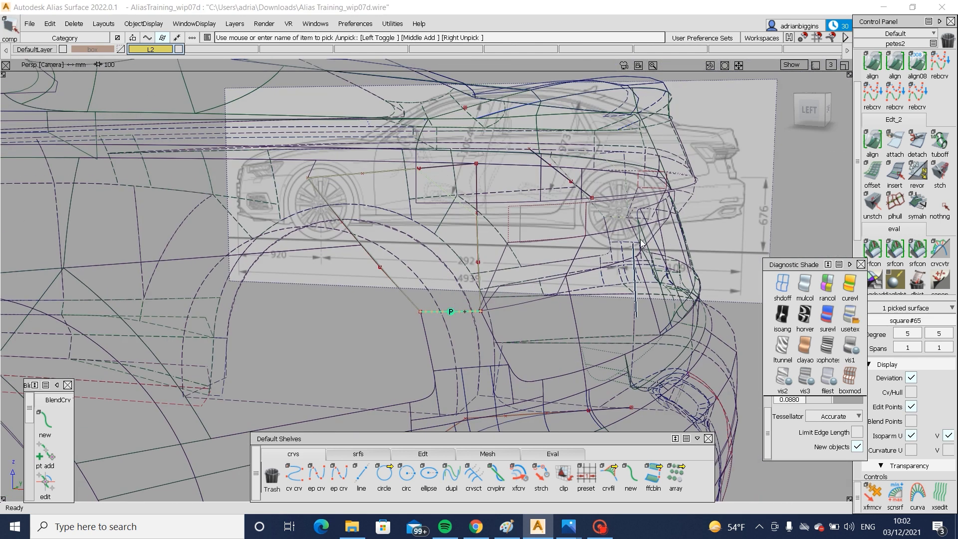
pyautogui.click(698, 259)
pyautogui.click(851, 316)
pyautogui.keyDown('alt'); pyautogui.keyDown('shift'); pyautogui.moveTo(394, 251); pyautogui.dragTo(700, 183); pyautogui.keyUp('shift'); pyautogui.keyUp('alt')
pyautogui.click(815, 121)
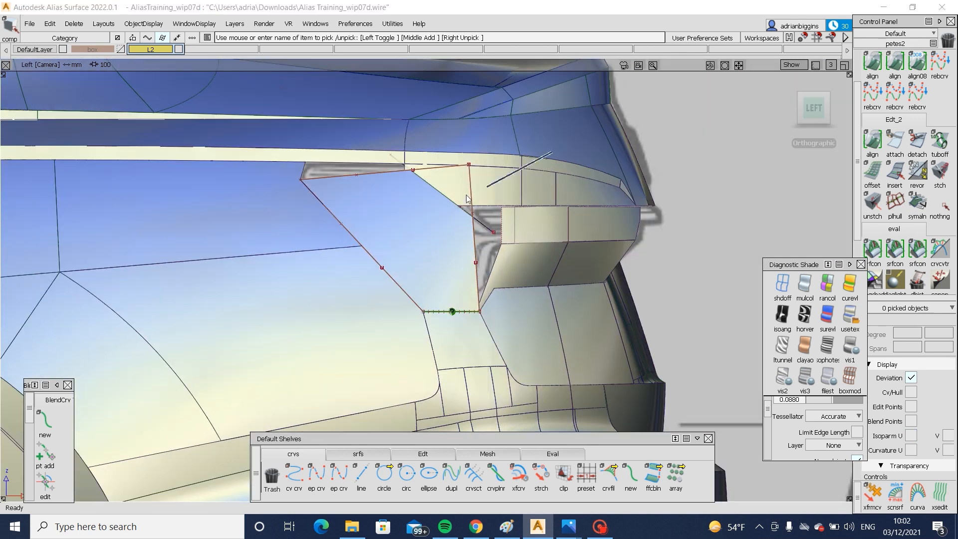
# - Untrim the lamp surface and extend its upper edge upward past the body's shoulder line
pyautogui.click(424, 196)
pyautogui.keyDown('ctrl'); pyautogui.keyDown('shift'); pyautogui.moveTo(410, 203); pyautogui.dragTo(410, 290, button='middle'); pyautogui.keyUp('shift'); pyautogui.keyUp('ctrl')
pyautogui.keyDown('ctrl'); pyautogui.keyDown('shift'); pyautogui.moveTo(409, 291); pyautogui.dragTo(406, 204); pyautogui.keyUp('shift'); pyautogui.keyUp('ctrl')
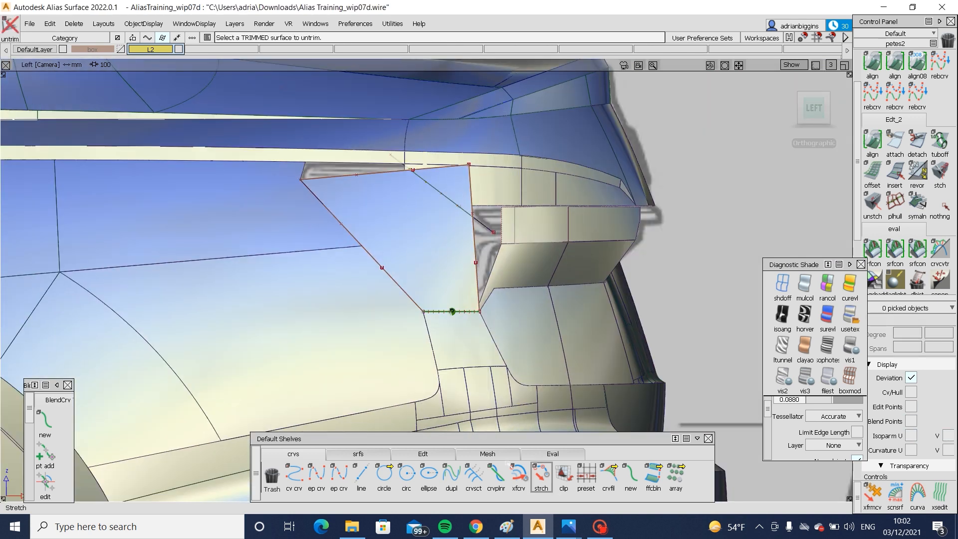
pyautogui.click(417, 455)
pyautogui.click(352, 175)
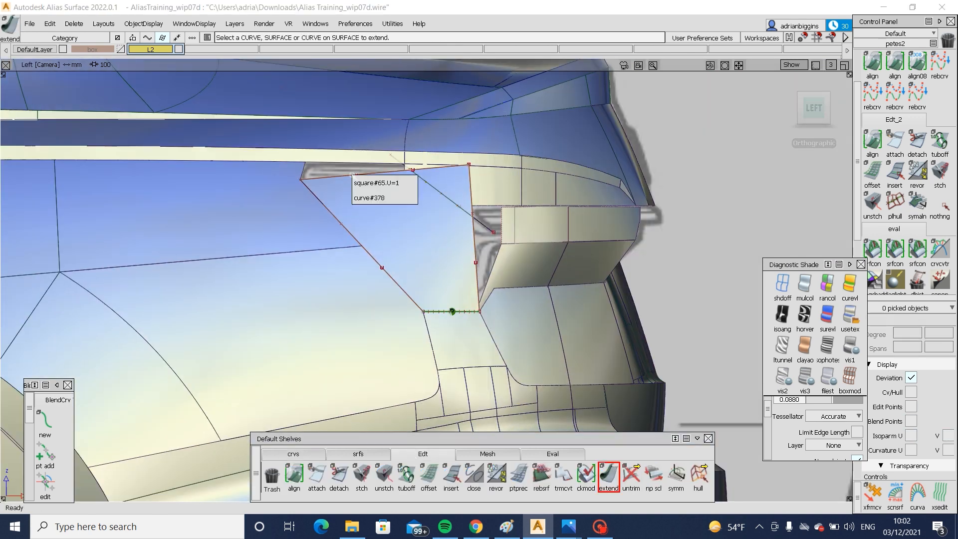
pyautogui.click(407, 182)
pyautogui.moveTo(377, 164); pyautogui.dragTo(375, 150)
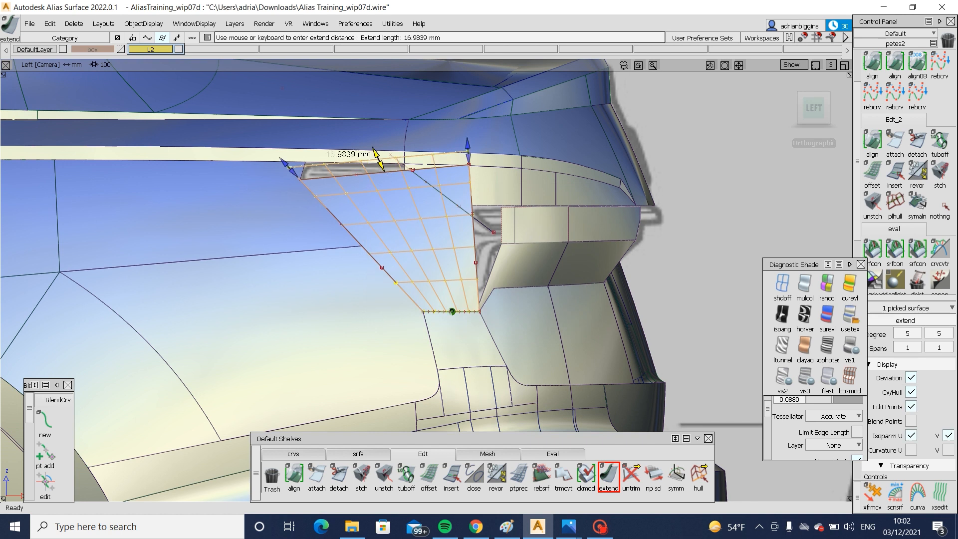
# - Project the short shoulder-line curve onto the extended lamp surface in the left view
pyautogui.keyDown('ctrl'); pyautogui.keyDown('shift'); pyautogui.moveTo(366, 268); pyautogui.dragTo(366, 185); pyautogui.keyUp('shift'); pyautogui.keyUp('ctrl')
pyautogui.click(344, 206)
pyautogui.keyDown('ctrl'); pyautogui.keyDown('shift'); pyautogui.moveTo(345, 191); pyautogui.dragTo(369, 185, button='right'); pyautogui.keyUp('shift'); pyautogui.keyUp('ctrl')
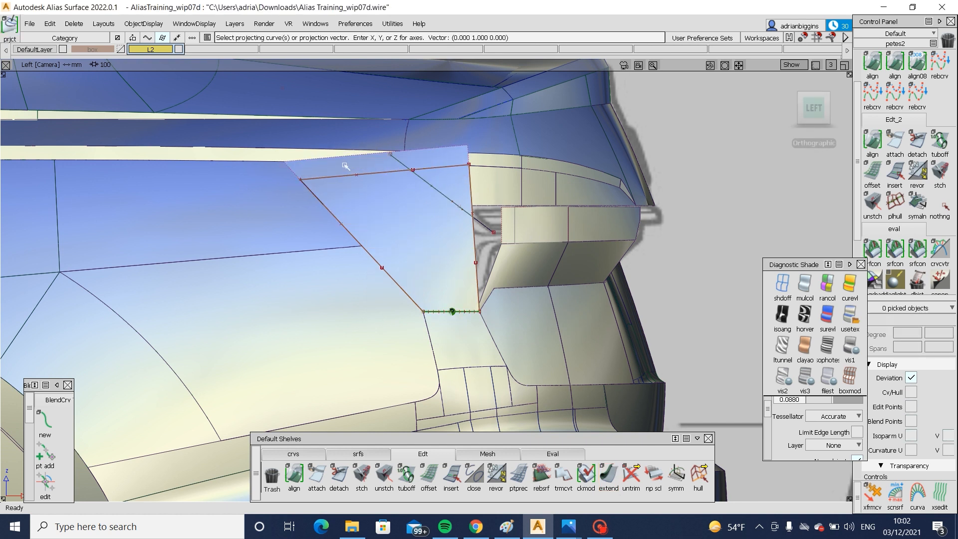
pyautogui.click(345, 163)
pyautogui.press('space')
# - Inspect the projected curve on the extended lamp from the rear and compare the lamp shape with the two rear Audi A6 pictures in Photos
pyautogui.press('F8')
pyautogui.keyDown('alt'); pyautogui.keyDown('shift'); pyautogui.moveTo(332, 218); pyautogui.dragTo(344, 211); pyautogui.keyUp('shift'); pyautogui.keyUp('alt')
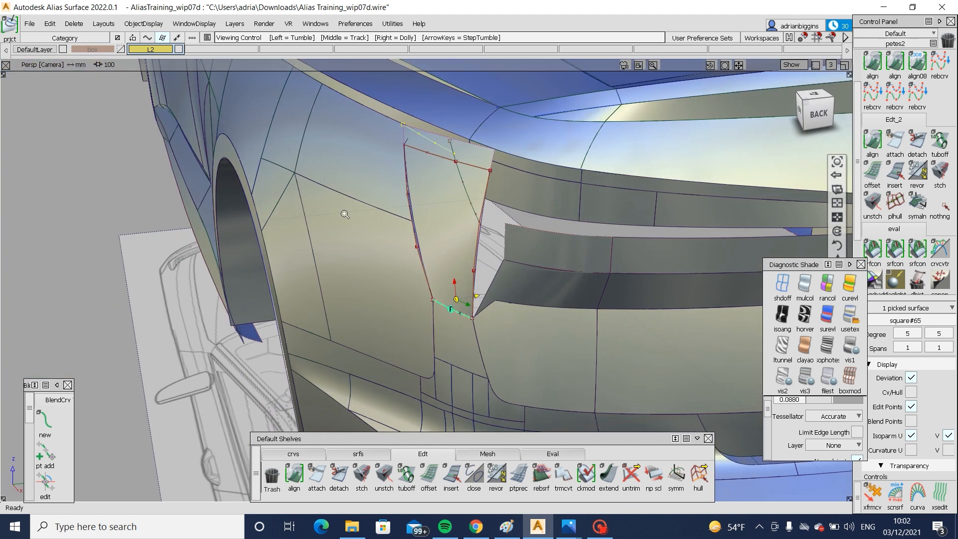
pyautogui.keyDown('alt'); pyautogui.keyDown('shift'); pyautogui.moveTo(344, 211); pyautogui.dragTo(305, 198, button='right'); pyautogui.keyUp('shift'); pyautogui.keyUp('alt')
pyautogui.keyDown('alt'); pyautogui.keyDown('shift'); pyautogui.moveTo(306, 199); pyautogui.dragTo(319, 314, button='middle'); pyautogui.keyUp('shift'); pyautogui.keyUp('alt')
pyautogui.keyDown('alt'); pyautogui.keyDown('shift'); pyautogui.moveTo(521, 217); pyautogui.dragTo(541, 214, button='right'); pyautogui.keyUp('shift'); pyautogui.keyUp('alt')
pyautogui.keyDown('alt'); pyautogui.keyDown('shift'); pyautogui.moveTo(541, 215); pyautogui.dragTo(476, 294); pyautogui.keyUp('shift'); pyautogui.keyUp('alt')
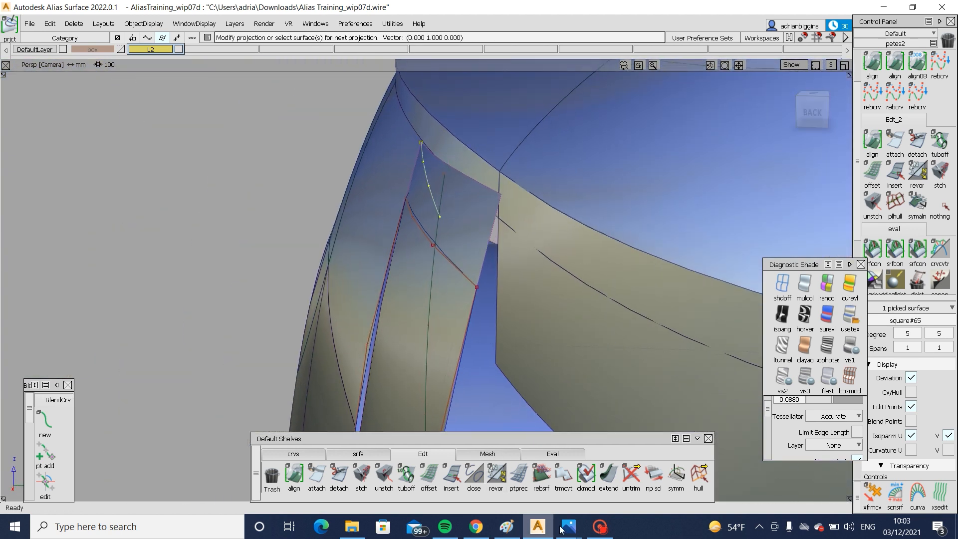
pyautogui.moveTo(560, 529)
pyautogui.click(698, 459)
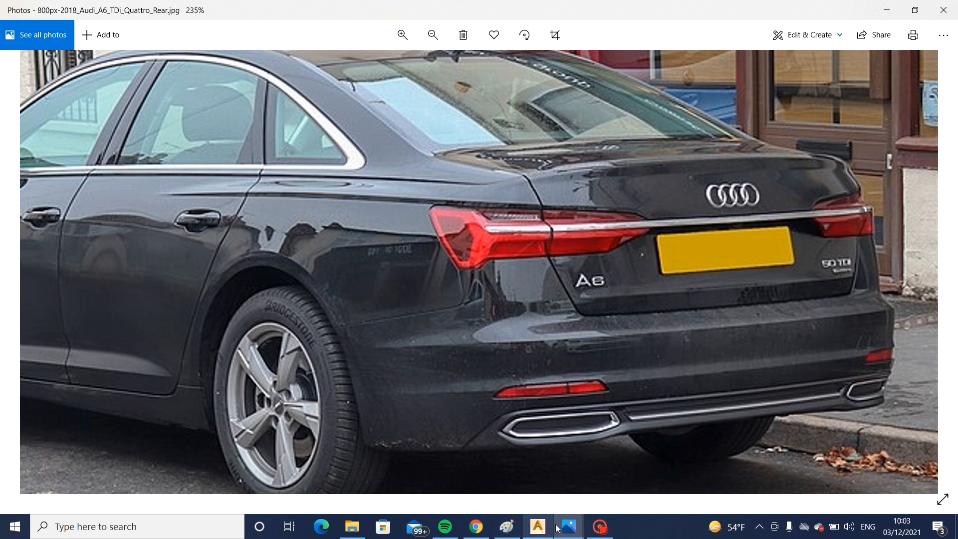
pyautogui.moveTo(557, 527)
pyautogui.click(439, 454)
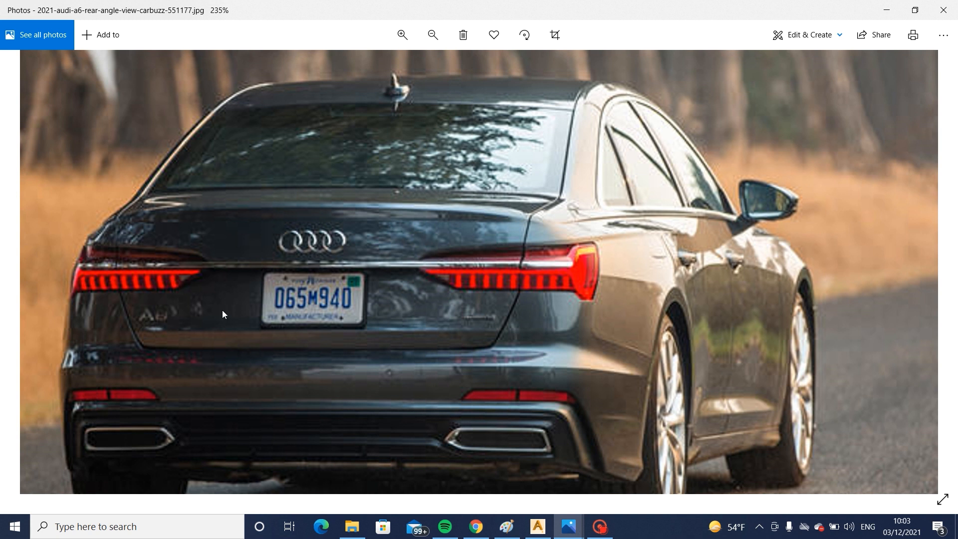
pyautogui.click(544, 531)
# - Delete the extended lamp surface, keeping its boundary curves around the opening
pyautogui.keyDown('alt'); pyautogui.keyDown('shift'); pyautogui.moveTo(539, 291); pyautogui.dragTo(542, 246); pyautogui.keyUp('shift'); pyautogui.keyUp('alt')
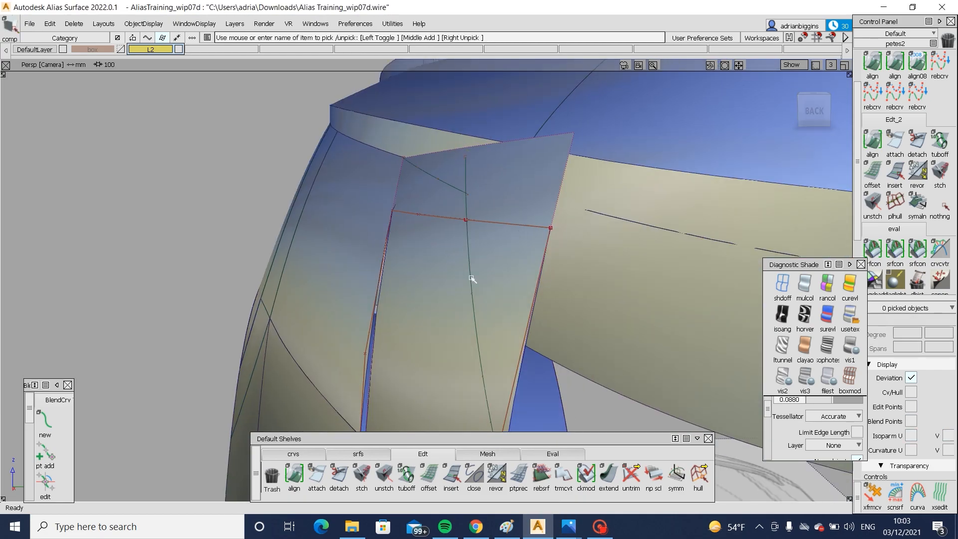
pyautogui.moveTo(474, 252)
pyautogui.keyDown('alt'); pyautogui.keyDown('shift'); pyautogui.mouseDown()
pyautogui.moveTo(510, 322)
pyautogui.moveTo(460, 261)
pyautogui.mouseUp(); pyautogui.keyUp('shift'); pyautogui.keyUp('alt')
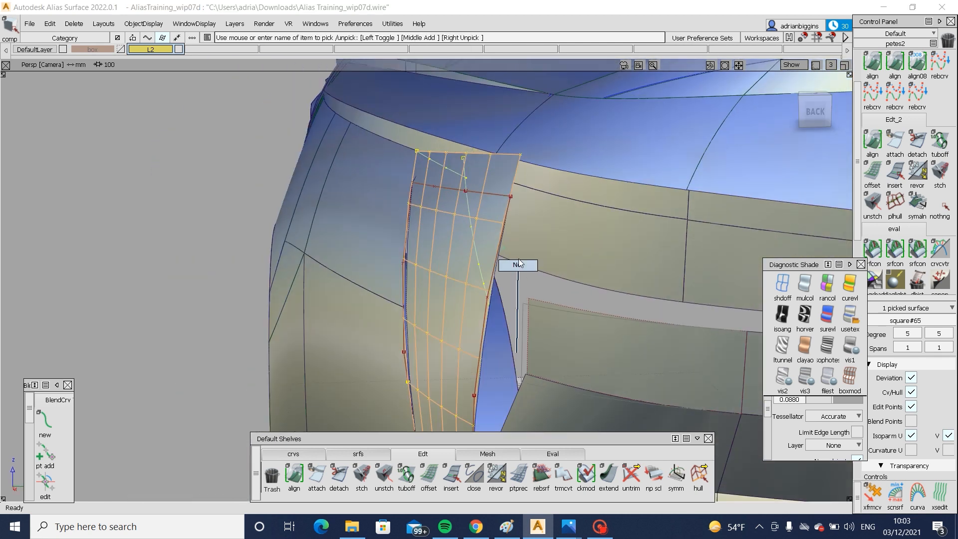
pyautogui.moveTo(481, 304)
pyautogui.keyDown('alt'); pyautogui.keyDown('shift'); pyautogui.mouseDown()
pyautogui.moveTo(423, 301)
pyautogui.moveTo(441, 298)
pyautogui.mouseUp(); pyautogui.keyUp('shift'); pyautogui.keyUp('alt')
pyautogui.keyDown('ctrl'); pyautogui.keyDown('shift'); pyautogui.moveTo(430, 298); pyautogui.dragTo(507, 298); pyautogui.keyUp('shift'); pyautogui.keyUp('ctrl')
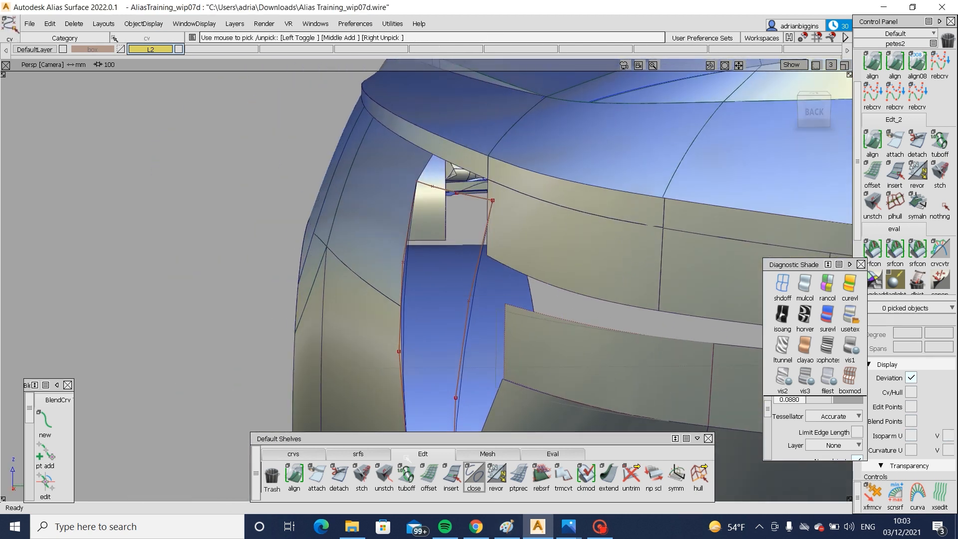
# - Stretch the upper end of the lamp's rear boundary curve slightly inboard towards the car's centre
pyautogui.click(325, 454)
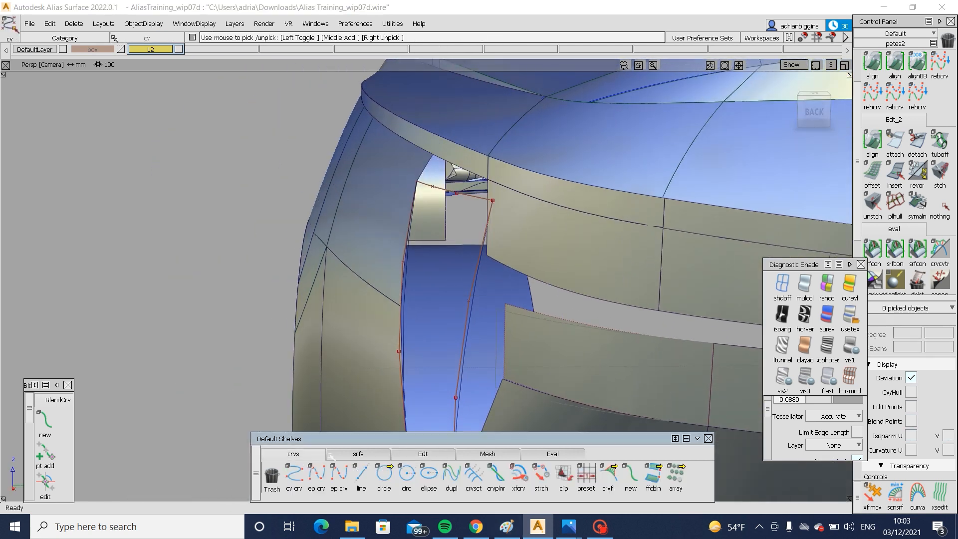
pyautogui.click(478, 243)
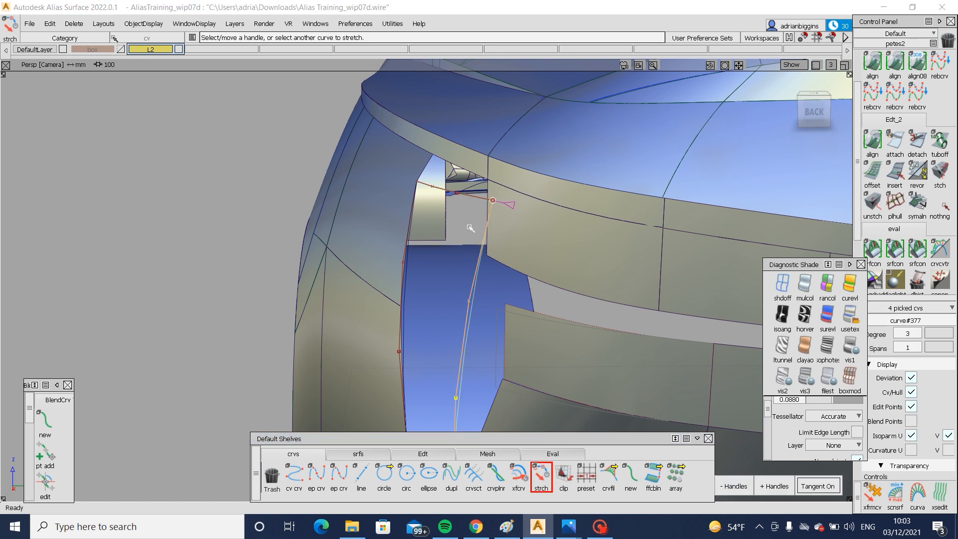
pyautogui.click(492, 204)
pyautogui.click(514, 303)
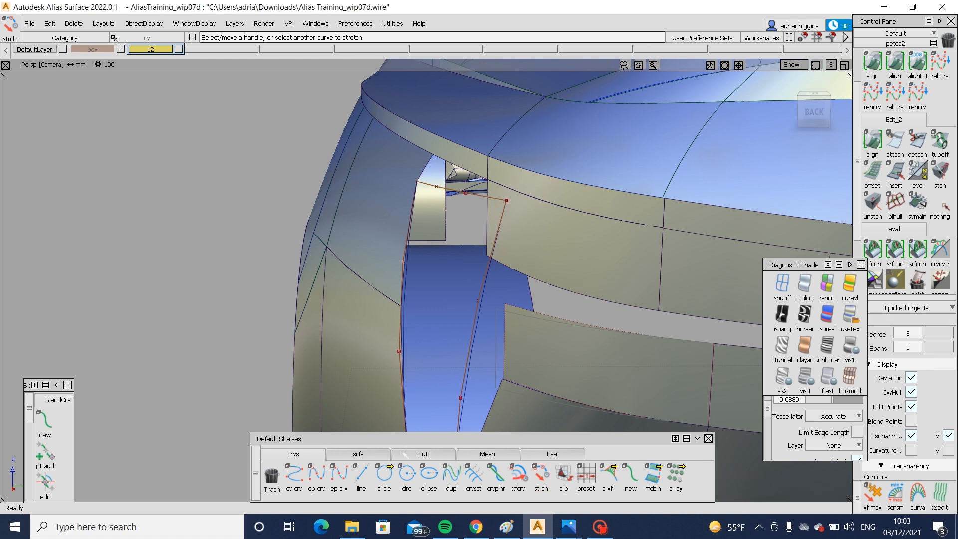
# - Build a Square surface across the lamp opening from its rear, upper, front and lower boundaries with G0 Position continuity
pyautogui.click(358, 453)
pyautogui.click(428, 472)
pyautogui.click(500, 230)
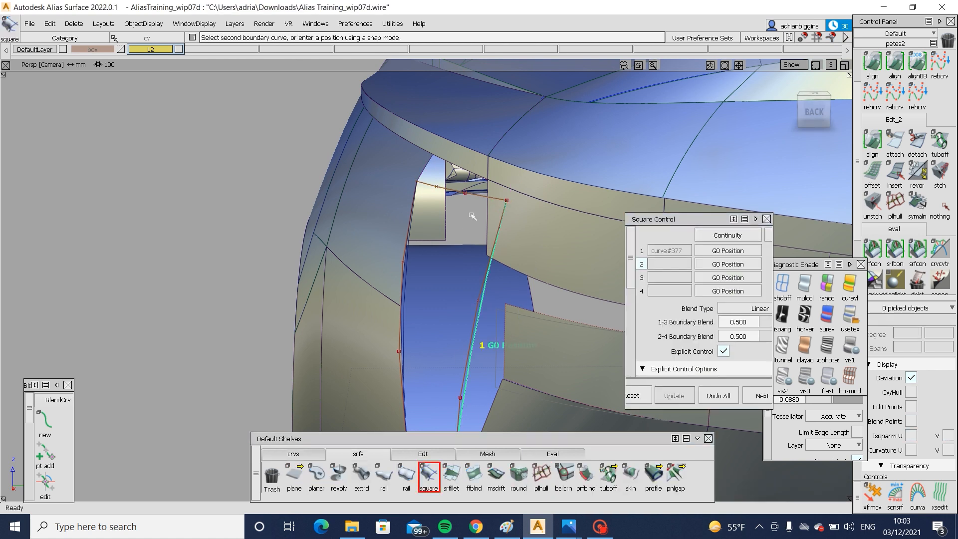
pyautogui.click(477, 198)
pyautogui.keyDown('alt'); pyautogui.keyDown('shift'); pyautogui.moveTo(470, 231); pyautogui.dragTo(428, 302); pyautogui.keyUp('shift'); pyautogui.keyUp('alt')
pyautogui.click(421, 295)
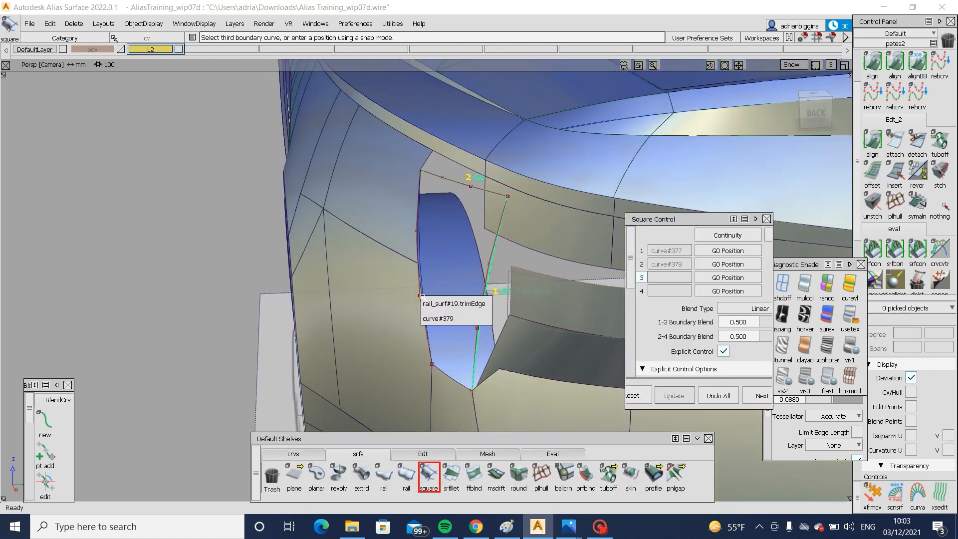
pyautogui.click(438, 318)
pyautogui.click(449, 377)
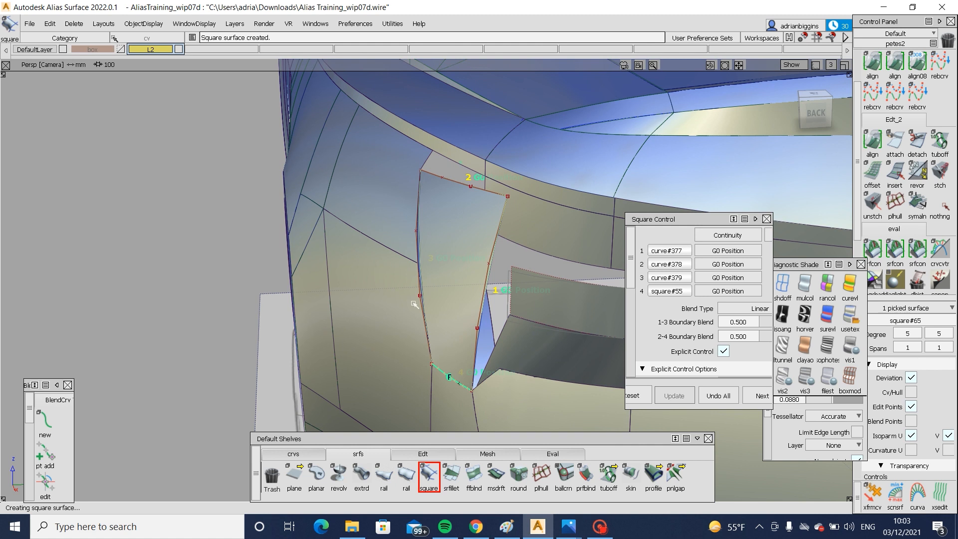
# - Extend the new lamp surface's upper edge past the shoulder line in the left view
pyautogui.keyDown('alt'); pyautogui.keyDown('shift'); pyautogui.moveTo(413, 304); pyautogui.dragTo(647, 290); pyautogui.keyUp('shift'); pyautogui.keyUp('alt')
pyautogui.click(804, 114)
pyautogui.keyDown('ctrl'); pyautogui.keyDown('shift'); pyautogui.moveTo(617, 220); pyautogui.dragTo(579, 264); pyautogui.keyUp('shift'); pyautogui.keyUp('ctrl')
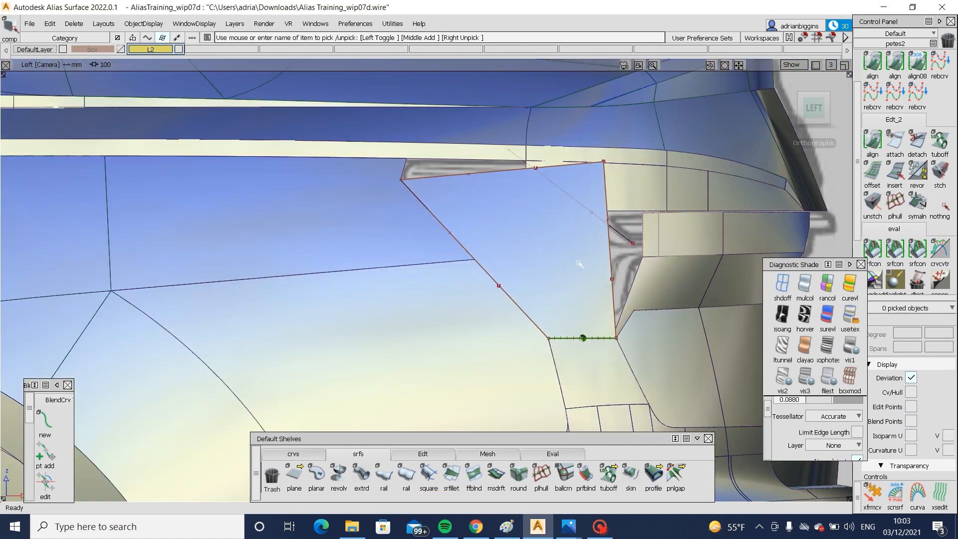
pyautogui.click(423, 453)
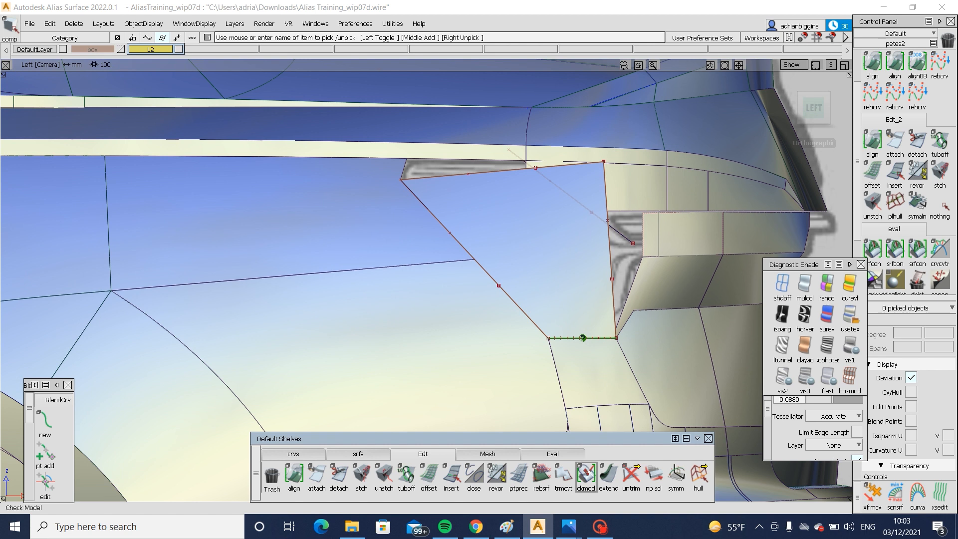
pyautogui.click(545, 180)
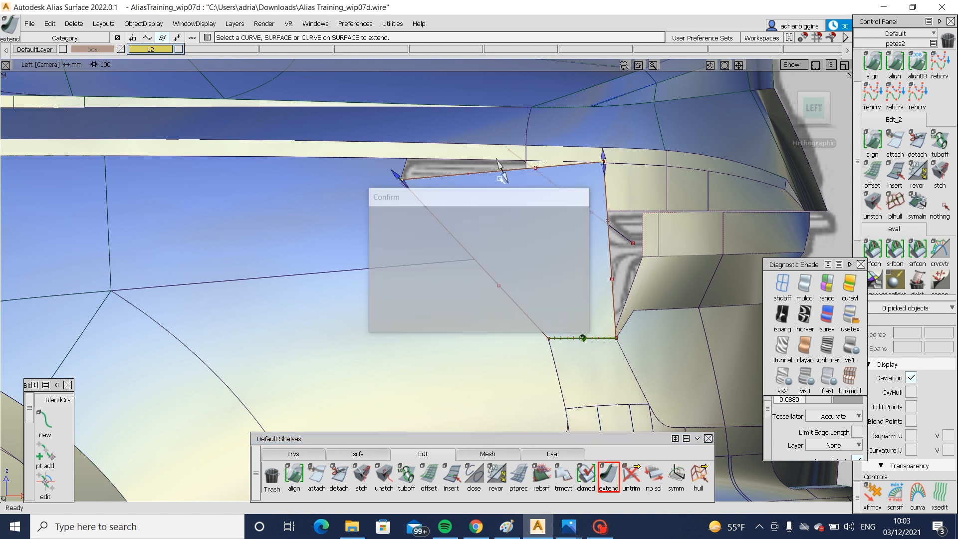
pyautogui.moveTo(545, 181); pyautogui.dragTo(499, 196)
# - Project the shoulder-line and diagonal curves onto the extended lamp surface and trim away the areas above and behind them
pyautogui.click(406, 156)
pyautogui.keyDown('ctrl'); pyautogui.keyDown('shift'); pyautogui.moveTo(406, 156); pyautogui.dragTo(470, 169, button='right'); pyautogui.keyUp('shift'); pyautogui.keyUp('ctrl')
pyautogui.click(467, 162)
pyautogui.press('space')
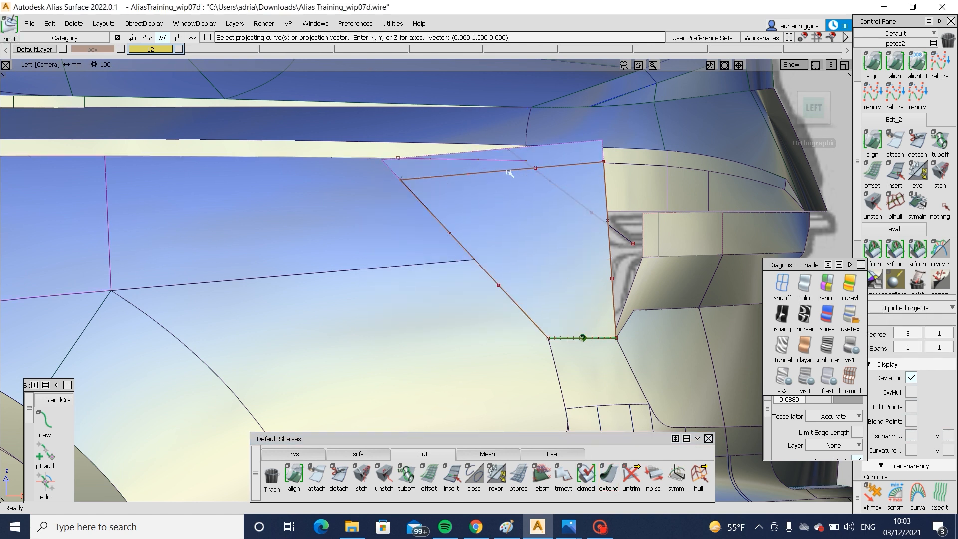
pyautogui.keyDown('ctrl'); pyautogui.keyDown('shift'); pyautogui.moveTo(557, 229); pyautogui.dragTo(557, 165); pyautogui.keyUp('shift'); pyautogui.keyUp('ctrl')
pyautogui.keyDown('ctrl'); pyautogui.keyDown('shift'); pyautogui.moveTo(520, 222); pyautogui.dragTo(469, 249); pyautogui.keyUp('shift'); pyautogui.keyUp('ctrl')
pyautogui.click(434, 202)
pyautogui.keyDown('ctrl'); pyautogui.keyDown('shift'); pyautogui.moveTo(434, 201); pyautogui.dragTo(551, 236, button='right'); pyautogui.keyUp('shift'); pyautogui.keyUp('ctrl')
pyautogui.click(558, 188)
pyautogui.click(550, 236)
pyautogui.press('space')
# - Move the diagonal trim curve slightly upward in the left view to shift the lamp's cut corner
pyautogui.keyDown('alt'); pyautogui.keyDown('shift'); pyautogui.moveTo(681, 239); pyautogui.dragTo(557, 232); pyautogui.keyUp('shift'); pyautogui.keyUp('alt')
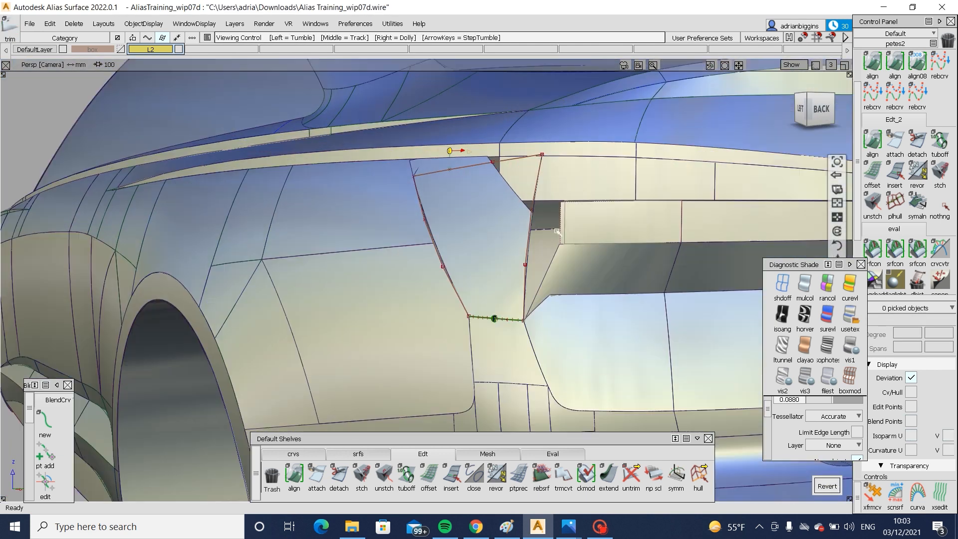
pyautogui.keyDown('alt'); pyautogui.keyDown('shift'); pyautogui.moveTo(655, 235); pyautogui.dragTo(744, 275); pyautogui.keyUp('shift'); pyautogui.keyUp('alt')
pyautogui.keyDown('alt'); pyautogui.keyDown('shift'); pyautogui.click(802, 110); pyautogui.keyUp('shift'); pyautogui.keyUp('alt')
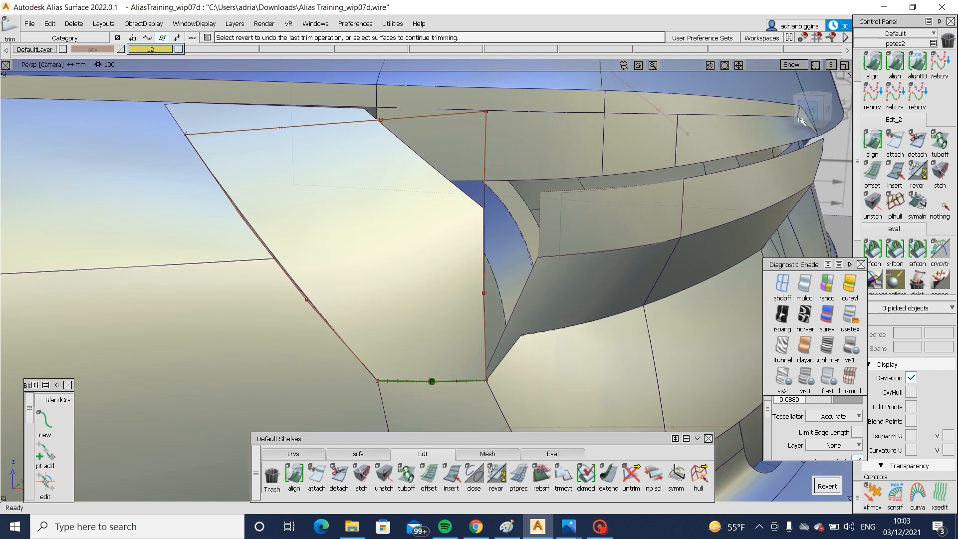
pyautogui.keyDown('ctrl'); pyautogui.keyDown('shift'); pyautogui.moveTo(509, 207); pyautogui.dragTo(514, 219); pyautogui.keyUp('shift'); pyautogui.keyUp('ctrl')
pyautogui.click(518, 220)
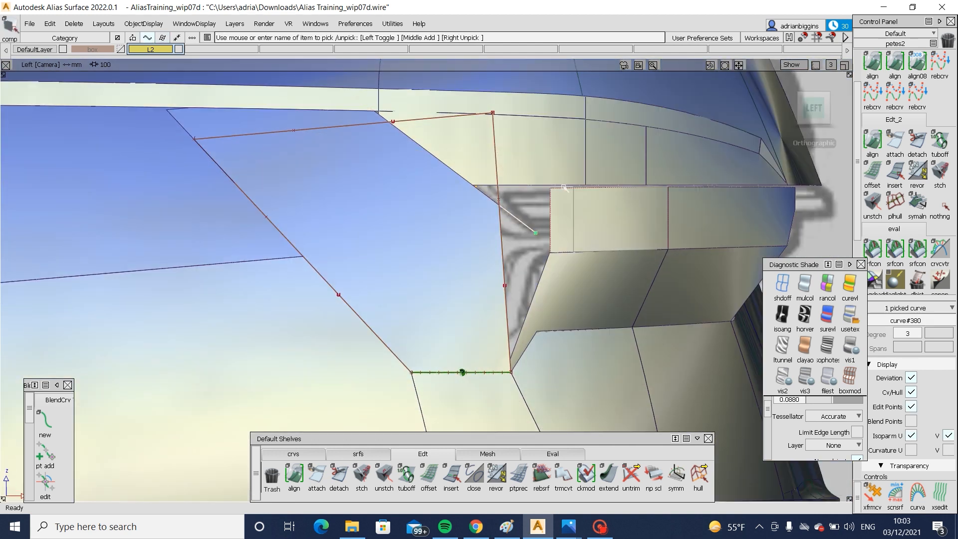
pyautogui.keyDown('ctrl'); pyautogui.keyDown('shift'); pyautogui.moveTo(550, 254); pyautogui.dragTo(529, 230, button='middle'); pyautogui.keyUp('shift'); pyautogui.keyUp('ctrl')
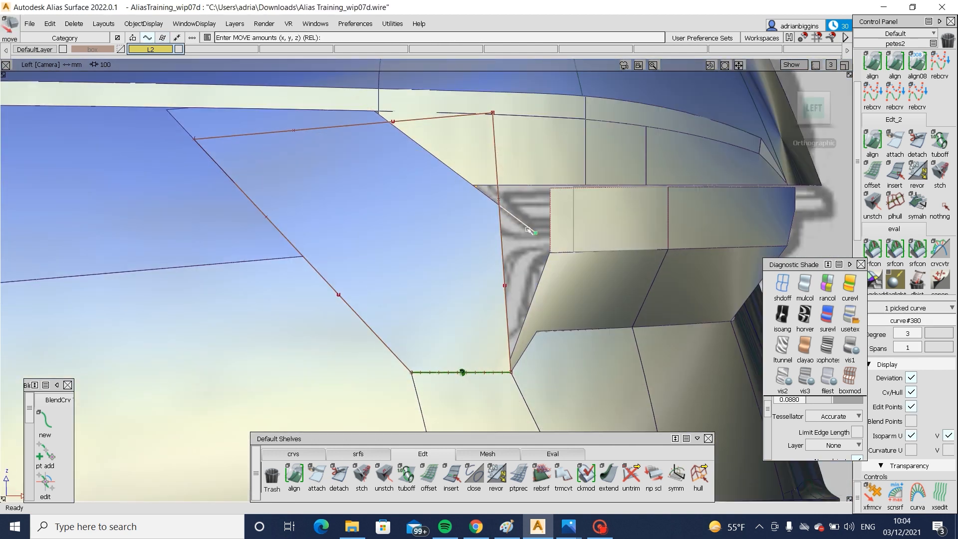
pyautogui.moveTo(534, 212); pyautogui.dragTo(535, 211)
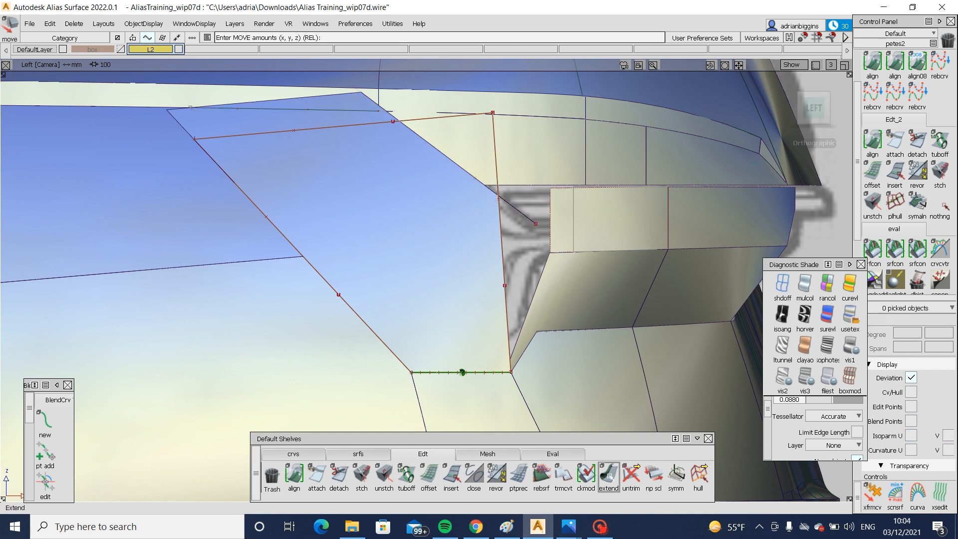
# - Extend the rear end of the short shoulder-line curve until it passes the diagonal trim curve
pyautogui.click(609, 475)
pyautogui.click(376, 113)
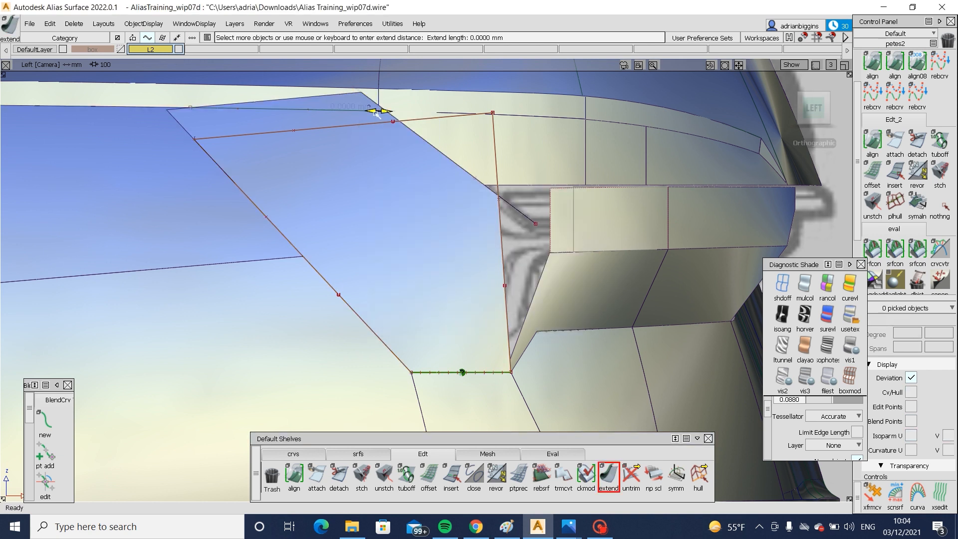
pyautogui.moveTo(377, 114); pyautogui.dragTo(405, 114)
pyautogui.keyDown('ctrl'); pyautogui.keyDown('shift'); pyautogui.moveTo(475, 195); pyautogui.dragTo(549, 209); pyautogui.keyUp('shift'); pyautogui.keyUp('ctrl')
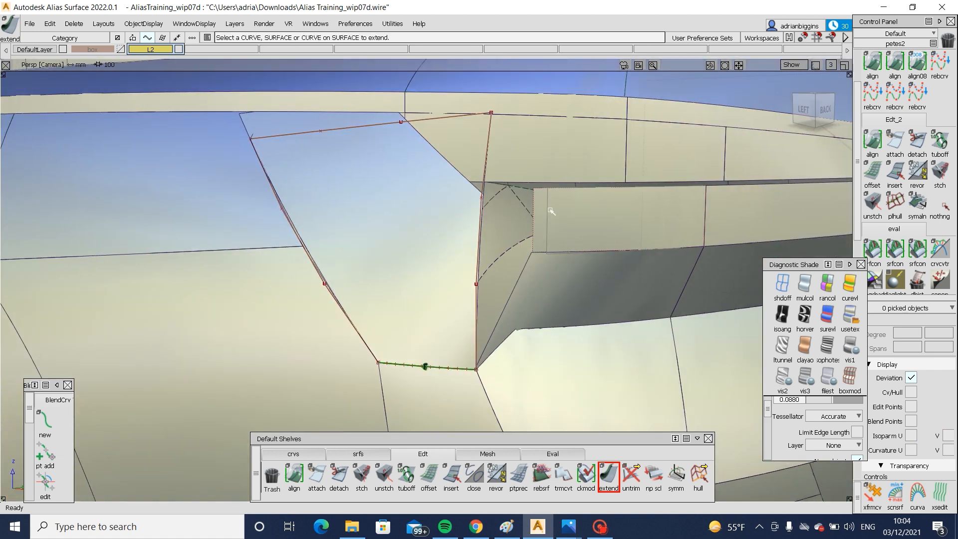
# - Delete the upright rear surface patch directly behind the lamp, above the angled lower patch
pyautogui.keyDown('alt'); pyautogui.keyDown('shift'); pyautogui.moveTo(485, 208); pyautogui.dragTo(616, 282); pyautogui.keyUp('shift'); pyautogui.keyUp('alt')
pyautogui.click(573, 228)
pyautogui.click(615, 205)
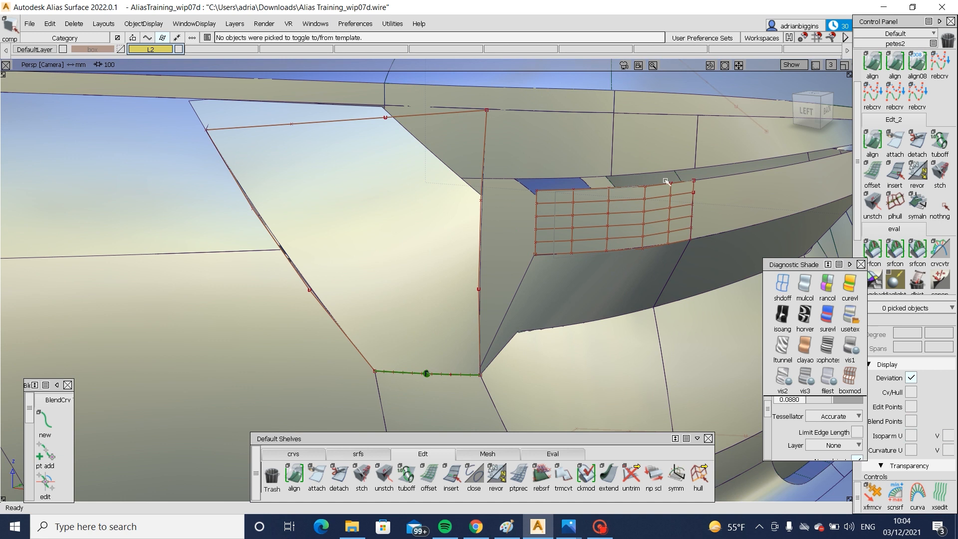
pyautogui.click(603, 231)
pyautogui.press('Delete')
# - Draw a horizontal edit-point curve in the left view from the lamp's rear edge at the diagonal cut rearward past the body
pyautogui.keyDown('alt'); pyautogui.keyDown('shift'); pyautogui.moveTo(587, 247); pyautogui.dragTo(614, 231); pyautogui.keyUp('shift'); pyautogui.keyUp('alt')
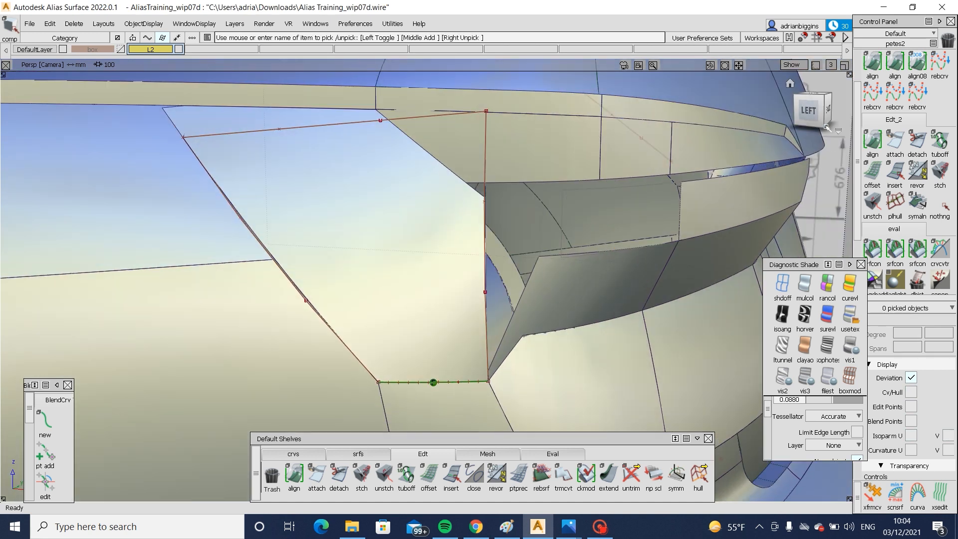
pyautogui.click(808, 110)
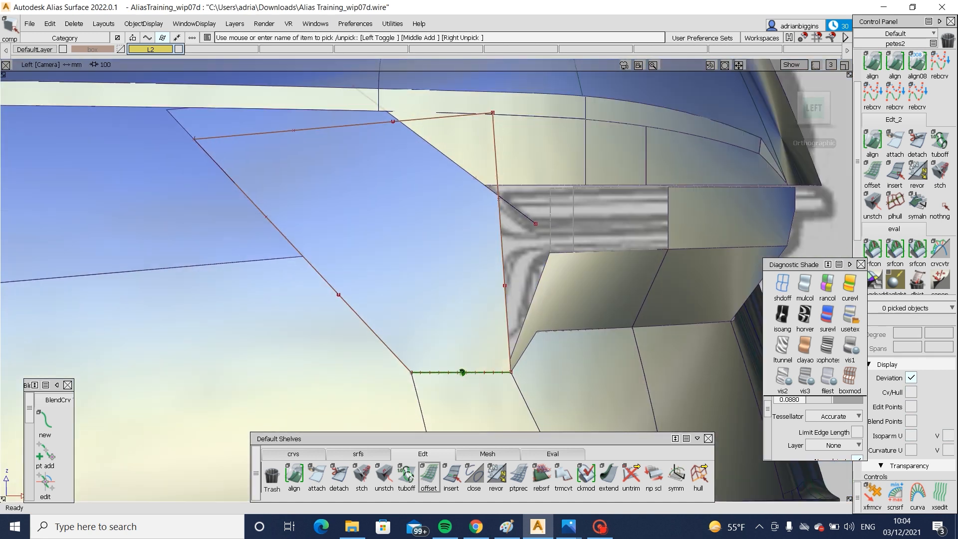
pyautogui.click(293, 453)
pyautogui.click(497, 196)
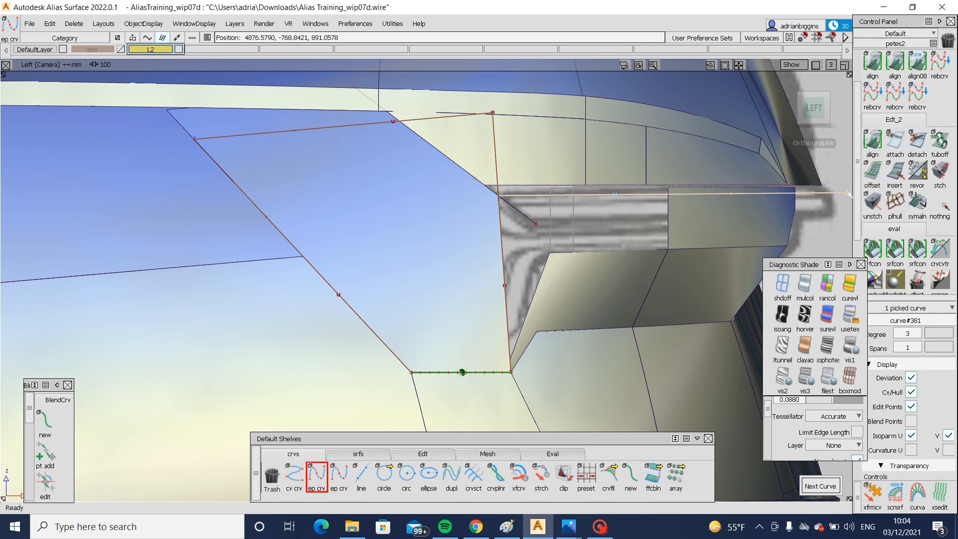
pyautogui.keyDown('ctrl'); pyautogui.keyDown('shift'); pyautogui.moveTo(848, 193); pyautogui.dragTo(839, 175); pyautogui.keyUp('shift'); pyautogui.keyUp('ctrl')
# - Project the horizontal curve onto the remaining upright rear patch and trim off the strip above it
pyautogui.keyDown('ctrl'); pyautogui.keyDown('shift'); pyautogui.moveTo(729, 195); pyautogui.dragTo(730, 216); pyautogui.keyUp('shift'); pyautogui.keyUp('ctrl')
pyautogui.click(707, 210)
pyautogui.keyDown('ctrl'); pyautogui.keyDown('shift'); pyautogui.moveTo(708, 211); pyautogui.dragTo(727, 234, button='middle'); pyautogui.keyUp('shift'); pyautogui.keyUp('ctrl')
pyautogui.click(758, 194)
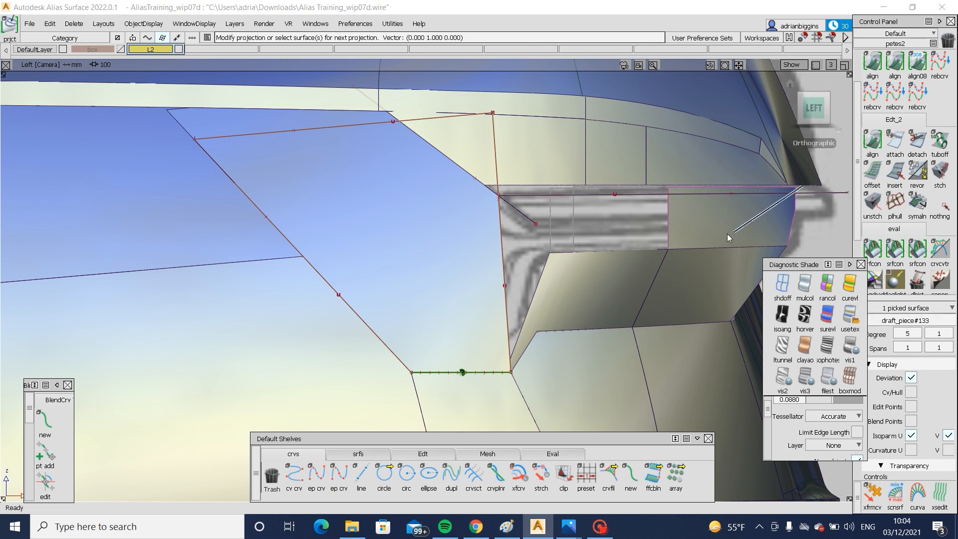
pyautogui.click(729, 229)
pyautogui.click(729, 229)
pyautogui.press('space')
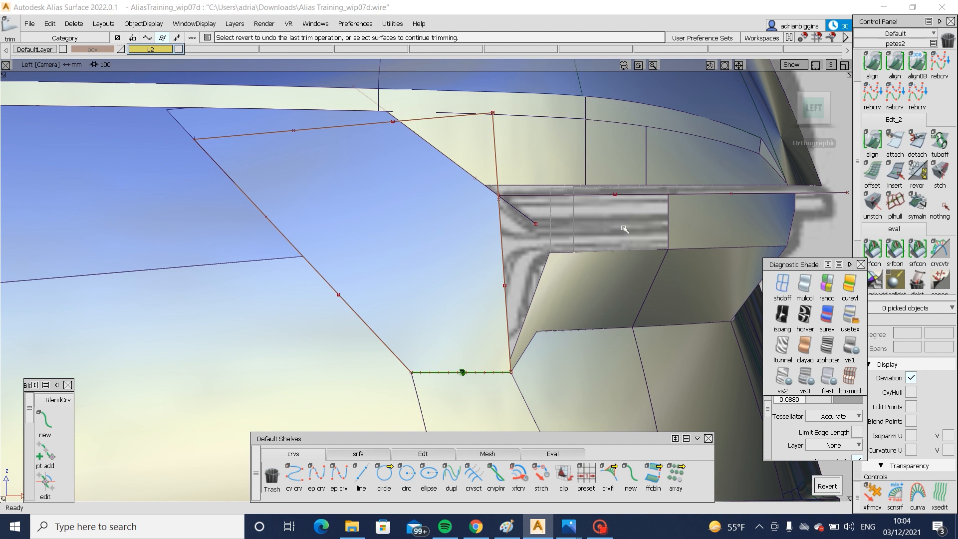
# - Nudge the diagonal trim curve slightly further up so it meets the start of the horizontal curve
pyautogui.keyDown('ctrl'); pyautogui.keyDown('shift'); pyautogui.moveTo(585, 185); pyautogui.dragTo(548, 245); pyautogui.keyUp('shift'); pyautogui.keyUp('ctrl')
pyautogui.click(515, 205)
pyautogui.click(521, 213)
pyautogui.moveTo(556, 223); pyautogui.dragTo(556, 222, button='right')
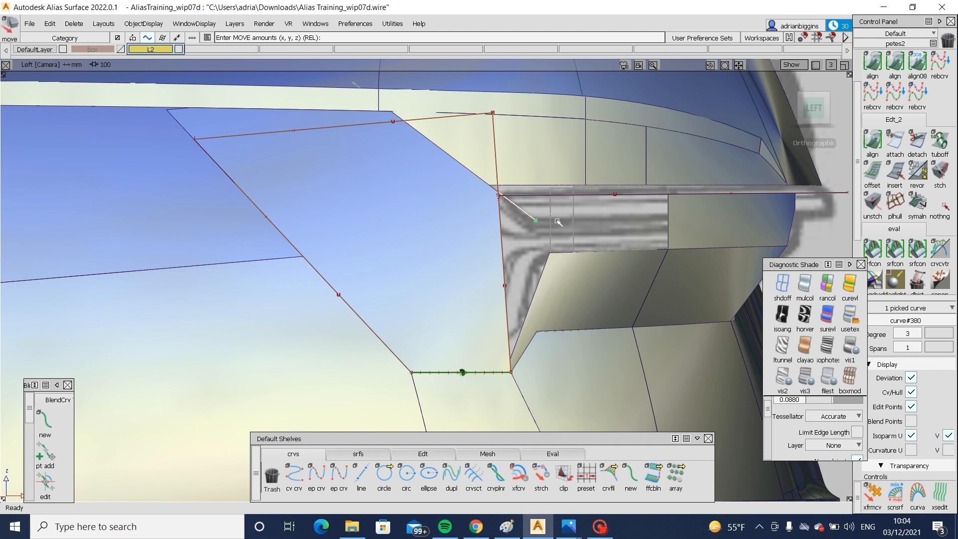
# - Move the horizontal trim curve slightly up so it meets the diagonal curve at the lamp's rear edge
pyautogui.keyDown('ctrl'); pyautogui.keyDown('shift'); pyautogui.moveTo(559, 230); pyautogui.dragTo(564, 195); pyautogui.keyUp('shift'); pyautogui.keyUp('ctrl')
pyautogui.click(562, 196)
pyautogui.keyDown('ctrl'); pyautogui.keyDown('shift'); pyautogui.moveTo(550, 244); pyautogui.dragTo(546, 212, button='middle'); pyautogui.keyUp('shift'); pyautogui.keyUp('ctrl')
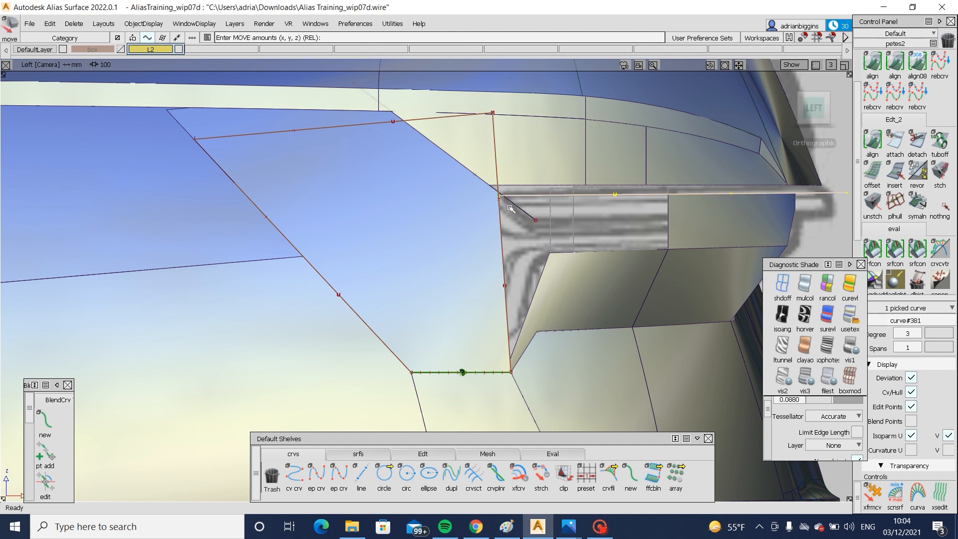
pyautogui.moveTo(501, 208); pyautogui.dragTo(500, 195)
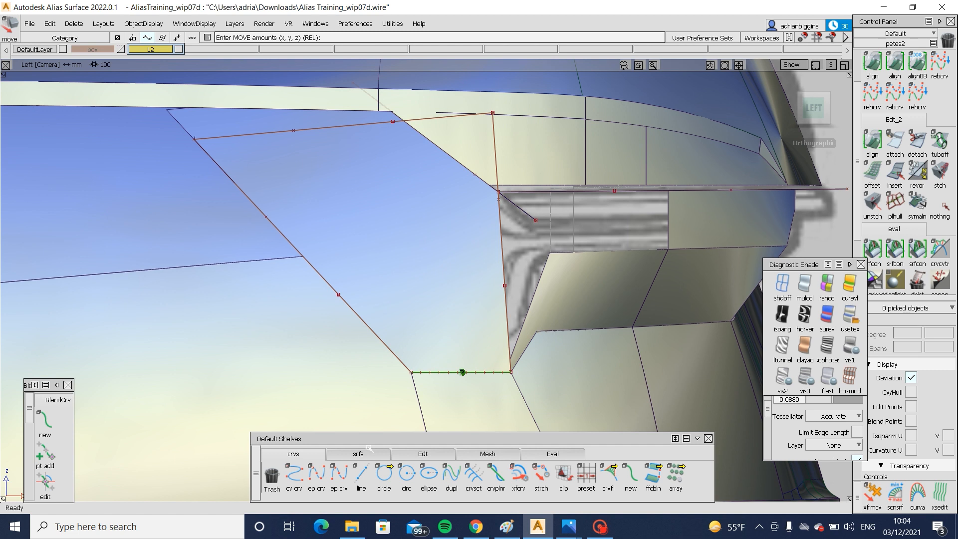
# - Create a G2 freeform blend from the lamp's rear edge to the rear strip with both ends on Connect Ends, and check it with isoangle stripes
pyautogui.click(370, 450)
pyautogui.click(466, 472)
pyautogui.click(504, 234)
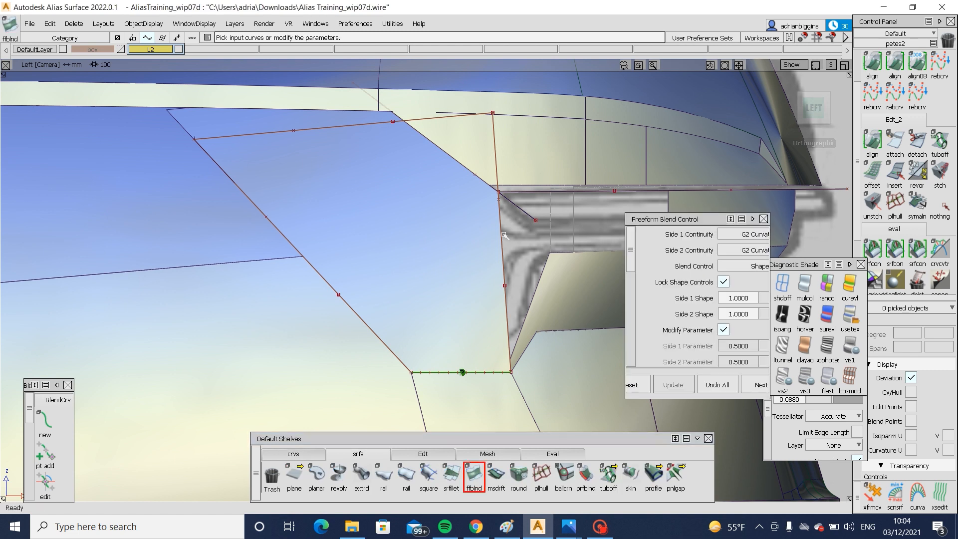
pyautogui.click(501, 232)
pyautogui.click(519, 240)
pyautogui.keyDown('alt'); pyautogui.keyDown('shift'); pyautogui.moveTo(410, 270); pyautogui.dragTo(543, 228); pyautogui.keyUp('shift'); pyautogui.keyUp('alt')
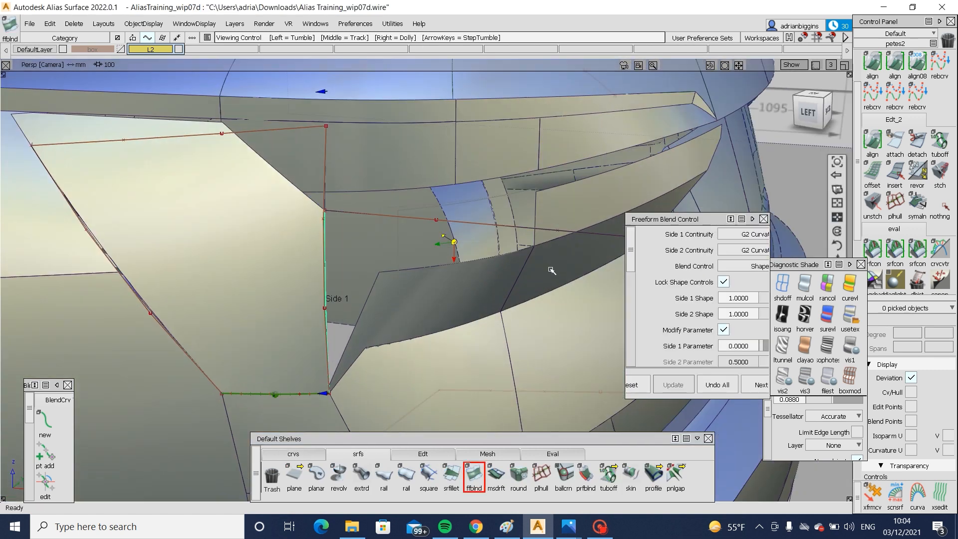
pyautogui.click(537, 218)
pyautogui.click(379, 199)
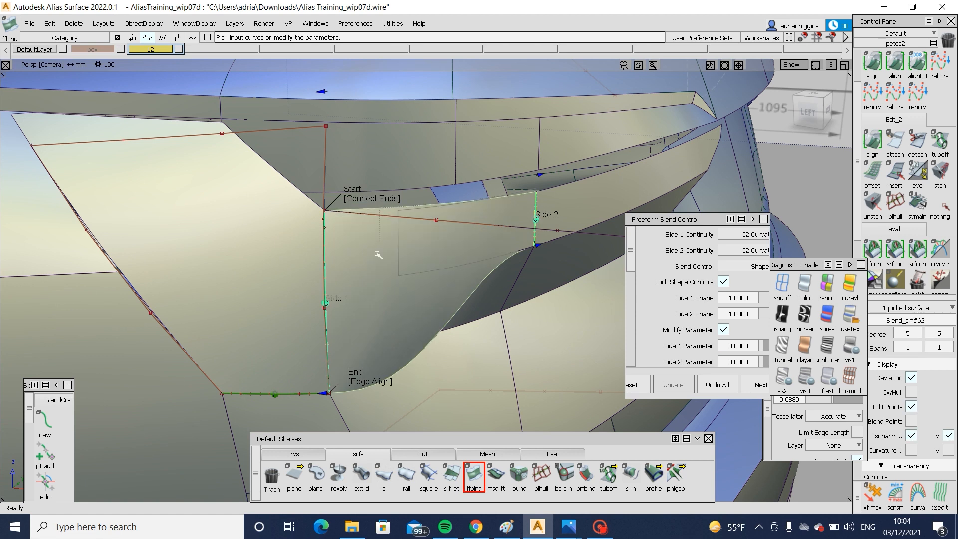
pyautogui.keyDown('alt'); pyautogui.keyDown('shift'); pyautogui.moveTo(378, 255); pyautogui.dragTo(588, 280); pyautogui.keyUp('shift'); pyautogui.keyUp('alt')
pyautogui.click(364, 385)
pyautogui.click(782, 314)
pyautogui.keyDown('alt'); pyautogui.keyDown('shift'); pyautogui.moveTo(449, 272); pyautogui.dragTo(225, 283); pyautogui.keyUp('shift'); pyautogui.keyUp('alt')
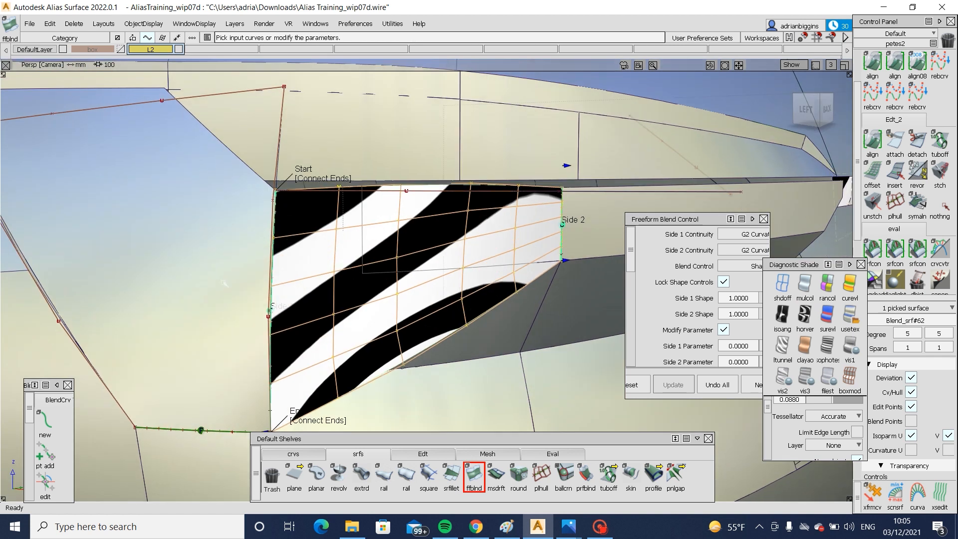
# - Set the V degree of the rear strip surface behind the blend to 2
pyautogui.keyDown('ctrl'); pyautogui.keyDown('shift'); pyautogui.moveTo(578, 324); pyautogui.dragTo(584, 279); pyautogui.keyUp('shift'); pyautogui.keyUp('ctrl')
pyautogui.keyDown('ctrl'); pyautogui.keyDown('shift'); pyautogui.moveTo(597, 235); pyautogui.dragTo(574, 257); pyautogui.keyUp('shift'); pyautogui.keyUp('ctrl')
pyautogui.click(601, 256)
pyautogui.keyDown('alt'); pyautogui.keyDown('shift'); pyautogui.moveTo(648, 244); pyautogui.dragTo(835, 223); pyautogui.keyUp('shift'); pyautogui.keyUp('alt')
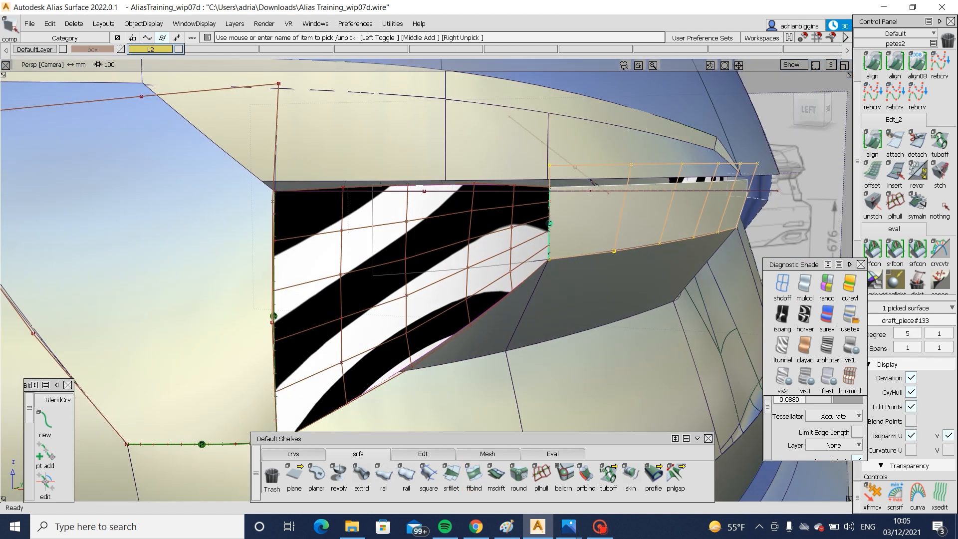
pyautogui.click(938, 333)
pyautogui.click(940, 391)
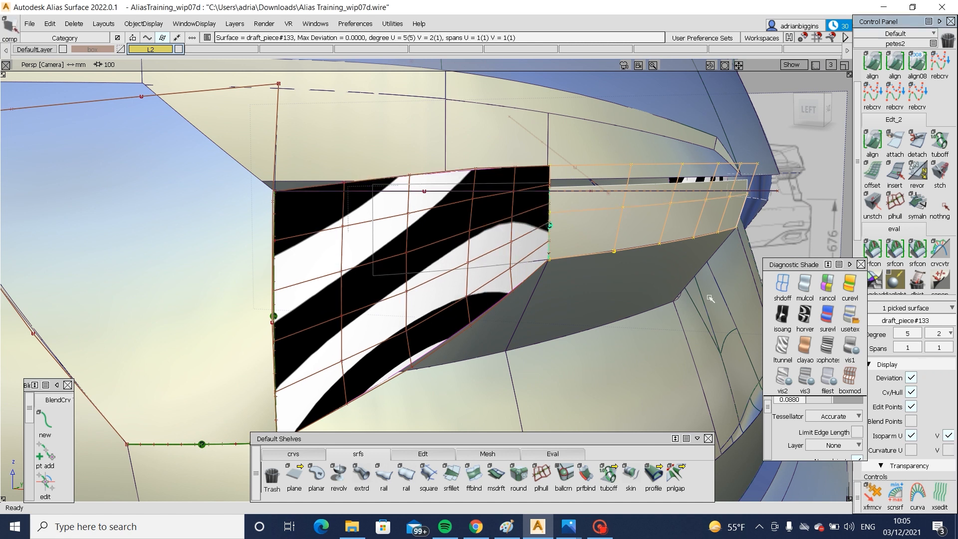
# - Examine the highlight flow across the blend and the rear strip using the Horizontal/Vertical diagnostic shade
pyautogui.click(409, 455)
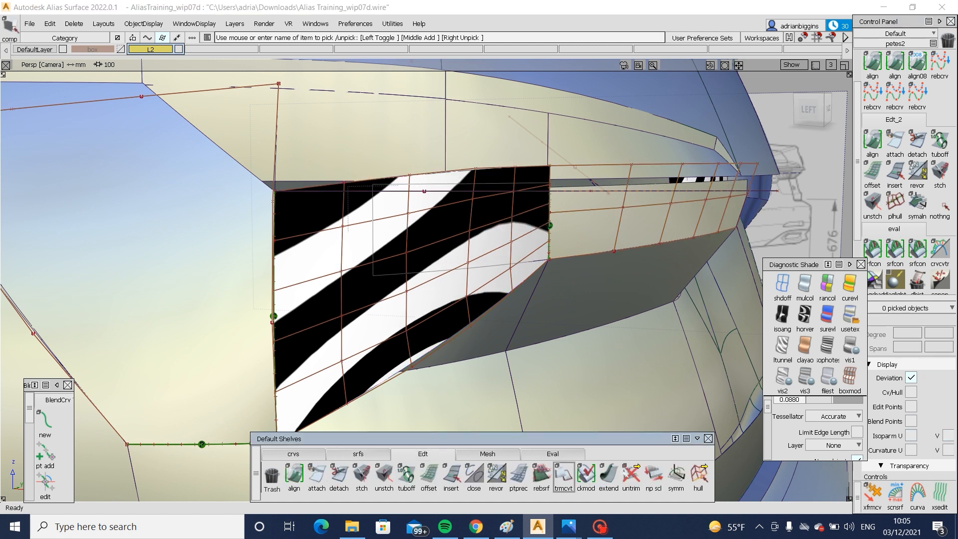
pyautogui.click(703, 478)
pyautogui.click(607, 207)
pyautogui.moveTo(630, 294)
pyautogui.keyDown('ctrl'); pyautogui.keyDown('shift'); pyautogui.mouseDown()
pyautogui.moveTo(633, 322)
pyautogui.moveTo(642, 325)
pyautogui.moveTo(485, 241)
pyautogui.moveTo(539, 230)
pyautogui.mouseUp(); pyautogui.keyUp('shift'); pyautogui.keyUp('ctrl')
pyautogui.keyDown('ctrl'); pyautogui.keyDown('shift'); pyautogui.moveTo(680, 209); pyautogui.dragTo(638, 249); pyautogui.keyUp('shift'); pyautogui.keyUp('ctrl')
pyautogui.click(806, 319)
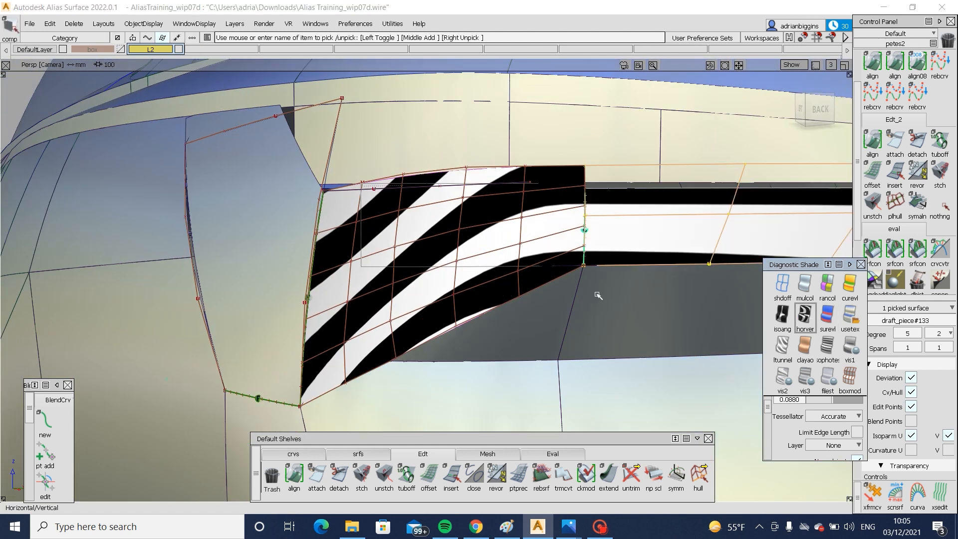
pyautogui.moveTo(599, 295)
pyautogui.keyDown('alt'); pyautogui.keyDown('shift'); pyautogui.mouseDown()
pyautogui.moveTo(534, 300)
pyautogui.moveTo(611, 294)
pyautogui.mouseUp(); pyautogui.keyUp('shift'); pyautogui.keyUp('alt')
pyautogui.moveTo(498, 284)
pyautogui.keyDown('ctrl'); pyautogui.keyDown('shift'); pyautogui.mouseDown()
pyautogui.moveTo(441, 275)
pyautogui.moveTo(502, 272)
pyautogui.mouseUp(); pyautogui.keyUp('shift'); pyautogui.keyUp('ctrl')
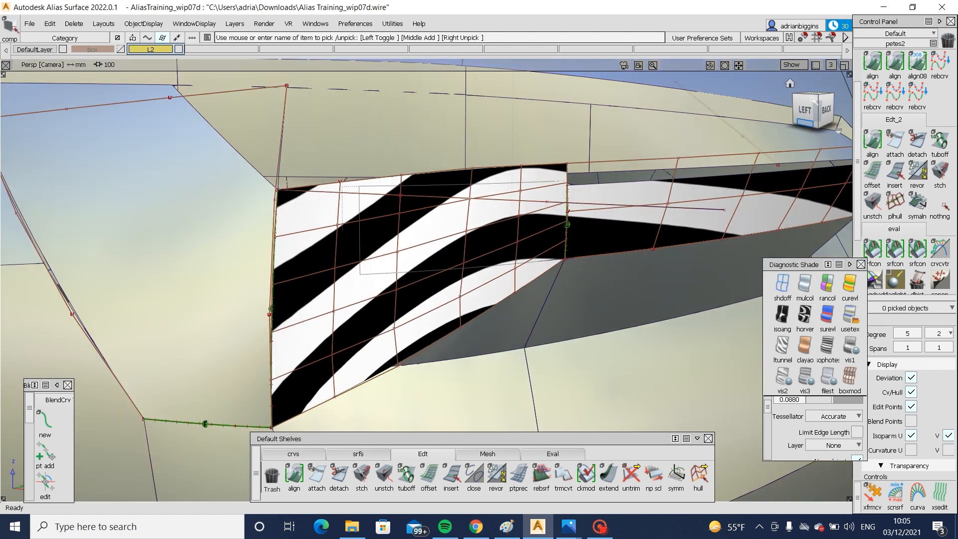
pyautogui.click(804, 105)
pyautogui.moveTo(434, 252); pyautogui.dragTo(553, 279)
# - Bring back the hidden lower horizontal curve and extend its front end forward past the lamp's rear edge
pyautogui.press('F3')
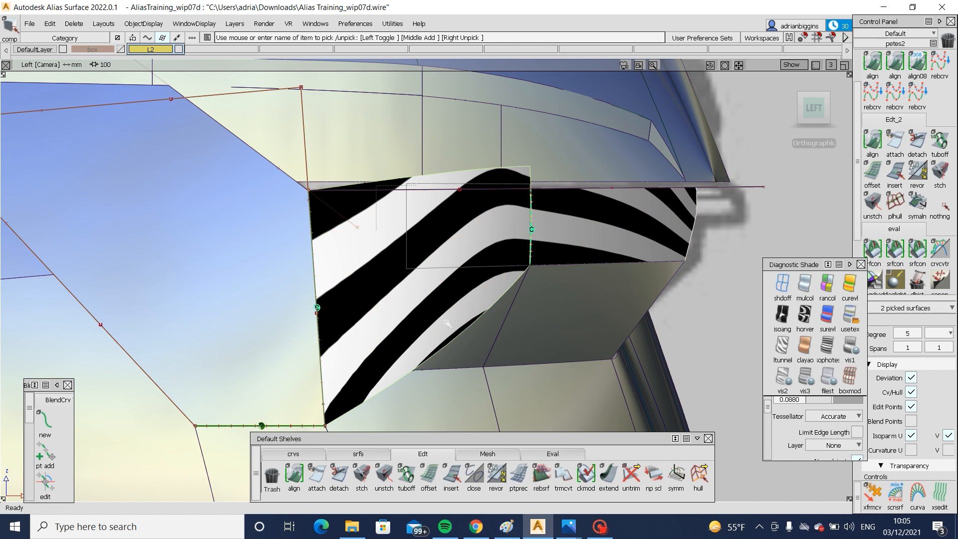
pyautogui.moveTo(494, 247)
pyautogui.keyDown('ctrl'); pyautogui.keyDown('shift'); pyautogui.mouseDown()
pyautogui.moveTo(441, 243)
pyautogui.moveTo(467, 273)
pyautogui.mouseUp(); pyautogui.keyUp('shift'); pyautogui.keyUp('ctrl')
pyautogui.press('F4')
pyautogui.click(469, 267)
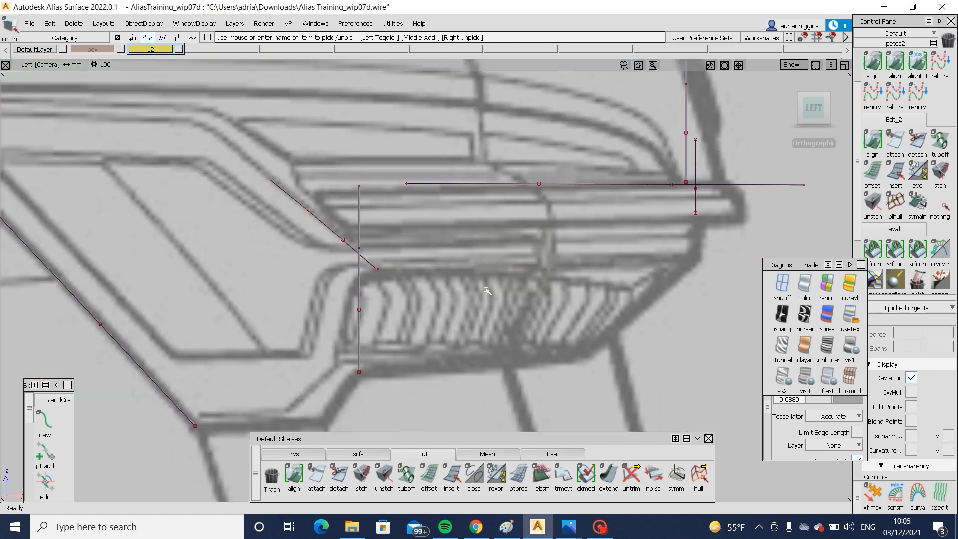
pyautogui.press('F4')
pyautogui.keyDown('ctrl'); pyautogui.keyDown('shift'); pyautogui.moveTo(526, 219); pyautogui.dragTo(463, 262); pyautogui.keyUp('shift'); pyautogui.keyUp('ctrl')
pyautogui.click(444, 255)
pyautogui.keyDown('ctrl'); pyautogui.keyDown('shift'); pyautogui.moveTo(417, 248); pyautogui.dragTo(486, 250, button='right'); pyautogui.keyUp('shift'); pyautogui.keyUp('ctrl')
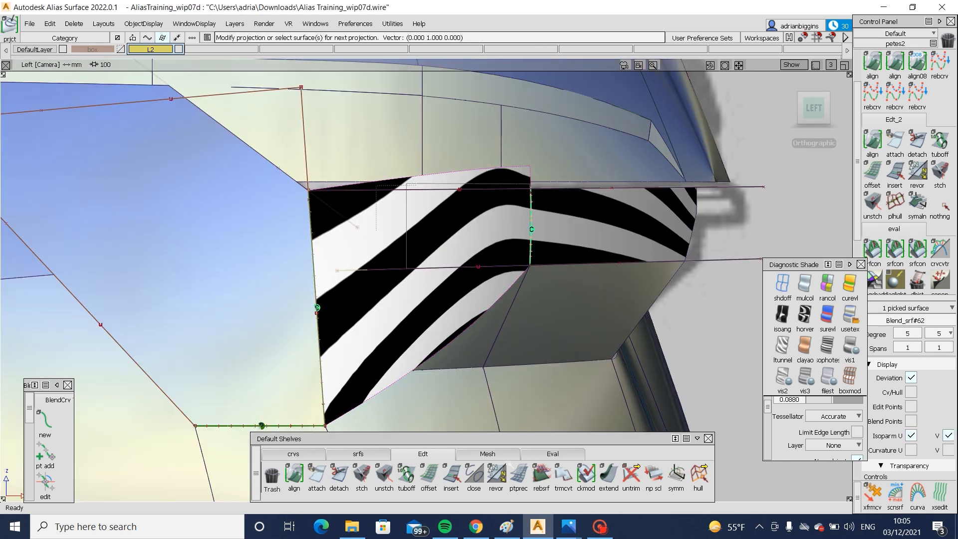
pyautogui.click(609, 475)
pyautogui.click(345, 270)
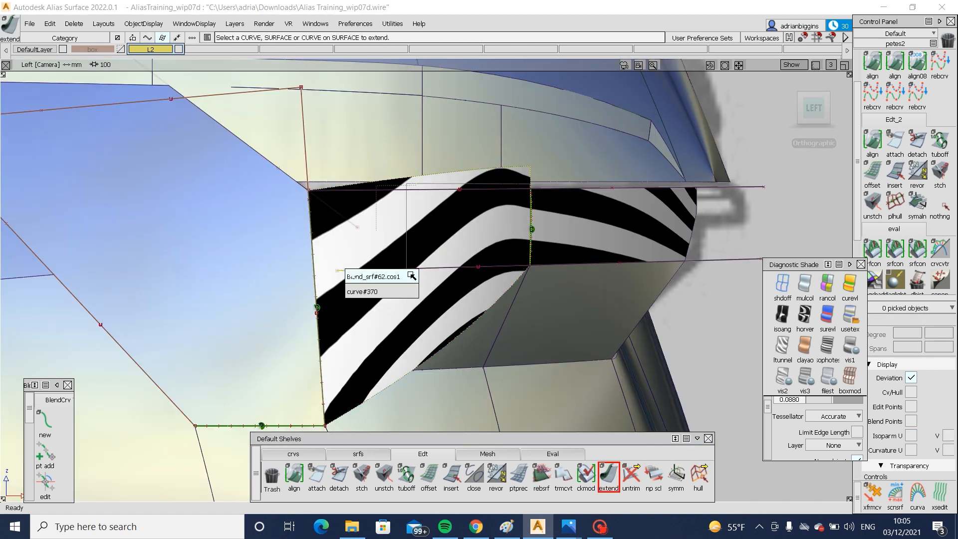
pyautogui.click(412, 291)
pyautogui.moveTo(334, 271); pyautogui.dragTo(199, 281)
# - Project the horizontal curves onto the blend surface and trim away the areas above the upper and below the lower one
pyautogui.keyDown('ctrl'); pyautogui.keyDown('shift'); pyautogui.moveTo(453, 266); pyautogui.dragTo(530, 204, button='right'); pyautogui.keyUp('shift'); pyautogui.keyUp('ctrl')
pyautogui.click(466, 243)
pyautogui.press('space')
pyautogui.keyDown('ctrl'); pyautogui.keyDown('shift'); pyautogui.moveTo(466, 247); pyautogui.dragTo(474, 279); pyautogui.keyUp('shift'); pyautogui.keyUp('ctrl')
pyautogui.click(384, 223)
pyautogui.keyDown('ctrl'); pyautogui.keyDown('shift'); pyautogui.moveTo(381, 222); pyautogui.dragTo(454, 225, button='right'); pyautogui.keyUp('shift'); pyautogui.keyUp('ctrl')
pyautogui.click(481, 189)
pyautogui.press('space')
pyautogui.click(449, 229)
pyautogui.press('space')
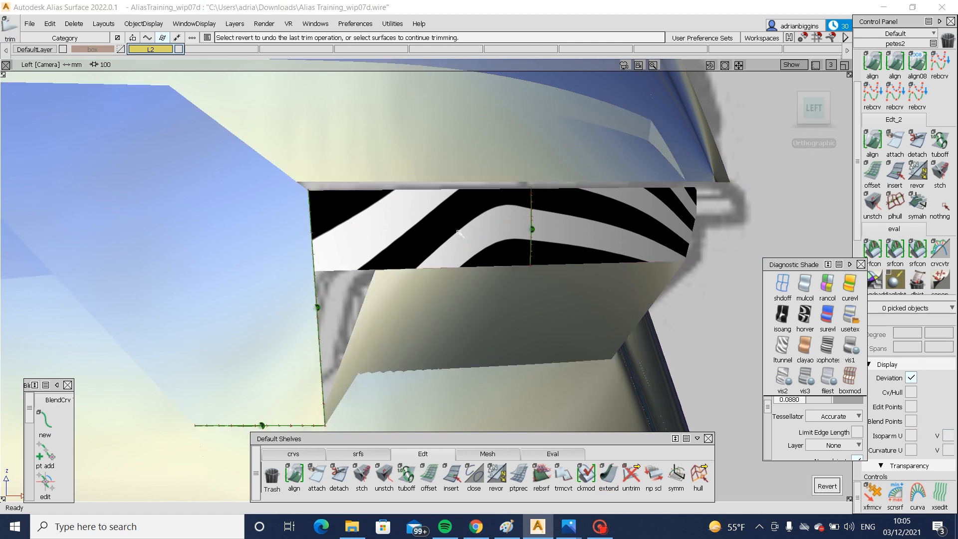
# - Examine the shaded rear strip and lamp recess from the back, side and underneath, including the open corner beside the lamp
pyautogui.click(850, 316)
pyautogui.press('F8')
pyautogui.moveTo(519, 279)
pyautogui.keyDown('alt'); pyautogui.keyDown('shift'); pyautogui.mouseDown()
pyautogui.moveTo(444, 269)
pyautogui.moveTo(441, 299)
pyautogui.mouseUp(); pyautogui.keyUp('shift'); pyautogui.keyUp('alt')
pyautogui.keyDown('alt'); pyautogui.keyDown('shift'); pyautogui.moveTo(442, 299); pyautogui.dragTo(419, 302, button='right'); pyautogui.keyUp('shift'); pyautogui.keyUp('alt')
pyautogui.keyDown('alt'); pyautogui.keyDown('shift'); pyautogui.moveTo(418, 302); pyautogui.dragTo(409, 303); pyautogui.keyUp('shift'); pyautogui.keyUp('alt')
pyautogui.keyDown('alt'); pyautogui.keyDown('shift'); pyautogui.moveTo(409, 303); pyautogui.dragTo(392, 313, button='right'); pyautogui.keyUp('shift'); pyautogui.keyUp('alt')
pyautogui.keyDown('alt'); pyautogui.keyDown('shift'); pyautogui.moveTo(391, 313); pyautogui.dragTo(349, 319); pyautogui.keyUp('shift'); pyautogui.keyUp('alt')
pyautogui.keyDown('alt'); pyautogui.keyDown('shift'); pyautogui.moveTo(349, 320); pyautogui.dragTo(187, 291, button='right'); pyautogui.keyUp('shift'); pyautogui.keyUp('alt')
pyautogui.keyDown('alt'); pyautogui.keyDown('shift'); pyautogui.moveTo(187, 291); pyautogui.dragTo(125, 300, button='middle'); pyautogui.keyUp('shift'); pyautogui.keyUp('alt')
pyautogui.keyDown('alt'); pyautogui.keyDown('shift'); pyautogui.moveTo(126, 299); pyautogui.dragTo(365, 297); pyautogui.keyUp('shift'); pyautogui.keyUp('alt')
pyautogui.keyDown('alt'); pyautogui.keyDown('shift'); pyautogui.moveTo(443, 297); pyautogui.dragTo(445, 296); pyautogui.keyUp('shift'); pyautogui.keyUp('alt')
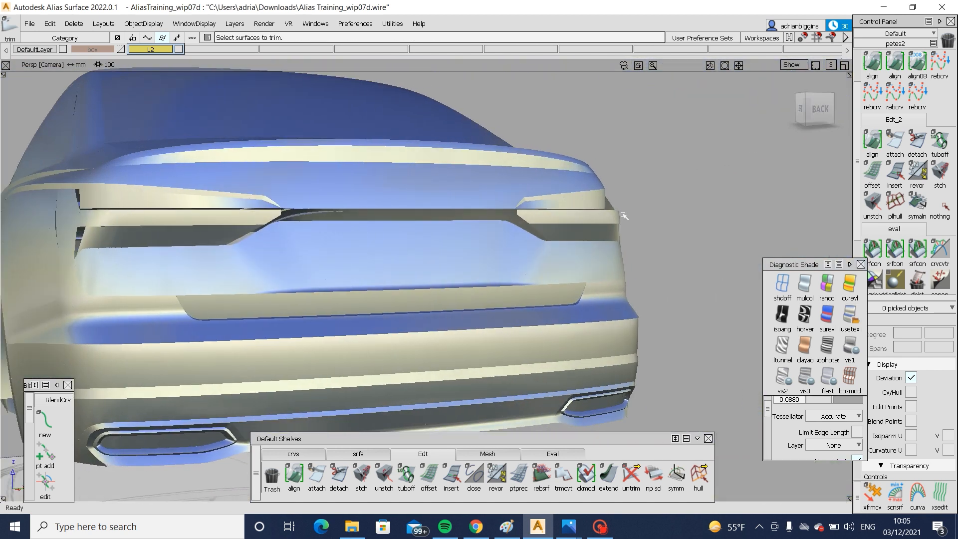
pyautogui.keyDown('alt'); pyautogui.keyDown('shift'); pyautogui.click(613, 231); pyautogui.keyUp('shift'); pyautogui.keyUp('alt')
pyautogui.keyDown('alt'); pyautogui.keyDown('shift'); pyautogui.moveTo(613, 231); pyautogui.dragTo(701, 288, button='right'); pyautogui.keyUp('shift'); pyautogui.keyUp('alt')
pyautogui.keyDown('alt'); pyautogui.keyDown('shift'); pyautogui.moveTo(701, 288); pyautogui.dragTo(652, 251); pyautogui.keyUp('shift'); pyautogui.keyUp('alt')
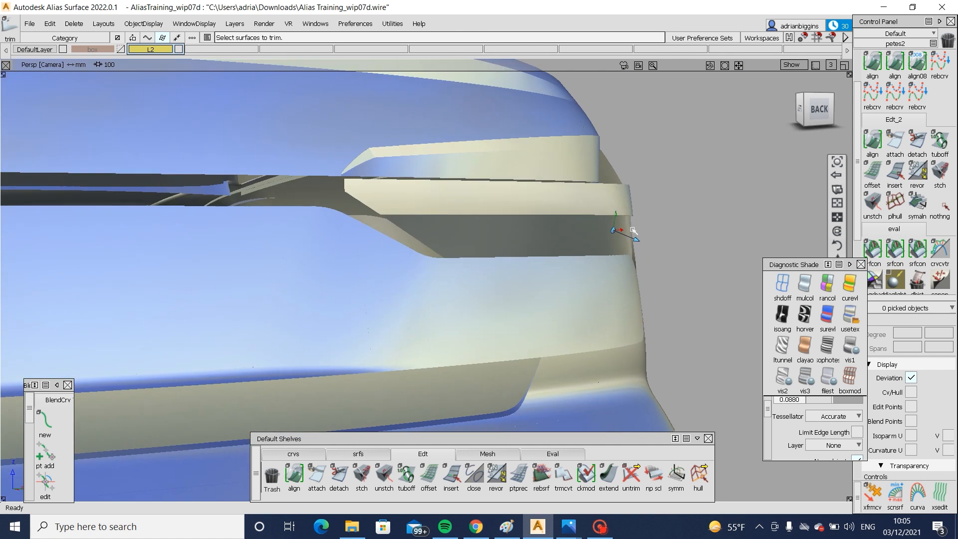
pyautogui.keyDown('alt'); pyautogui.keyDown('shift'); pyautogui.moveTo(633, 229); pyautogui.dragTo(688, 275, button='right'); pyautogui.keyUp('shift'); pyautogui.keyUp('alt')
pyautogui.keyDown('alt'); pyautogui.keyDown('shift'); pyautogui.moveTo(688, 275); pyautogui.dragTo(677, 252); pyautogui.keyUp('shift'); pyautogui.keyUp('alt')
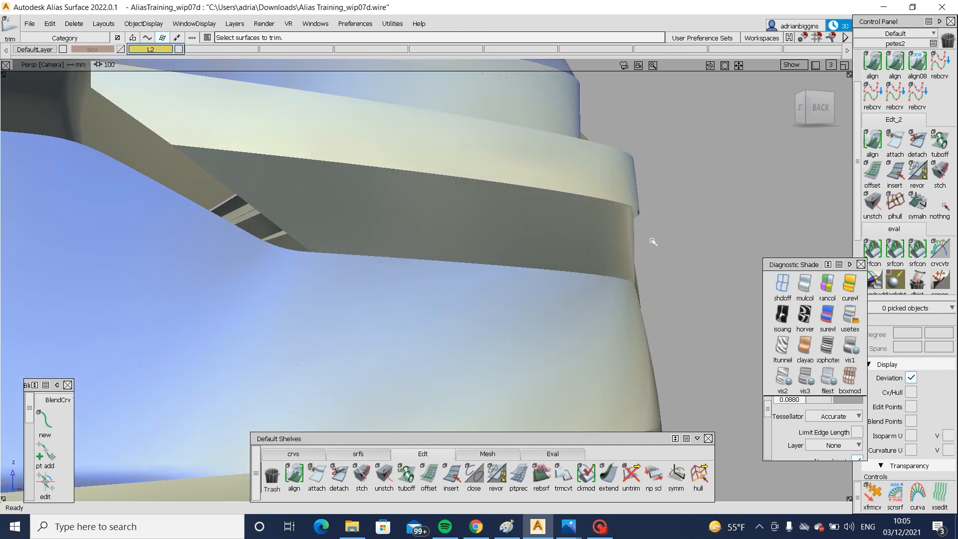
pyautogui.keyDown('alt'); pyautogui.keyDown('shift'); pyautogui.moveTo(653, 241); pyautogui.dragTo(410, 312, button='right'); pyautogui.keyUp('shift'); pyautogui.keyUp('alt')
pyautogui.keyDown('alt'); pyautogui.keyDown('shift'); pyautogui.moveTo(411, 312); pyautogui.dragTo(493, 306); pyautogui.keyUp('shift'); pyautogui.keyUp('alt')
pyautogui.keyDown('alt'); pyautogui.keyDown('shift'); pyautogui.moveTo(284, 249); pyautogui.dragTo(366, 246, button='middle'); pyautogui.keyUp('shift'); pyautogui.keyUp('alt')
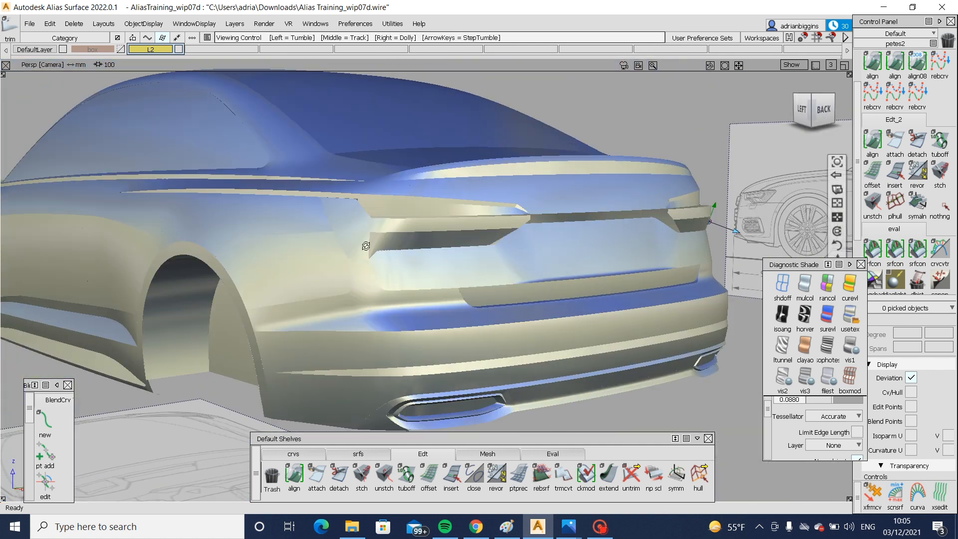
pyautogui.keyDown('alt'); pyautogui.keyDown('shift'); pyautogui.click(366, 246); pyautogui.keyUp('shift'); pyautogui.keyUp('alt')
pyautogui.keyDown('alt'); pyautogui.keyDown('shift'); pyautogui.moveTo(366, 246); pyautogui.dragTo(514, 279, button='right'); pyautogui.keyUp('shift'); pyautogui.keyUp('alt')
pyautogui.hotkey('alt', 'm')
pyautogui.keyDown('alt'); pyautogui.keyDown('shift'); pyautogui.moveTo(514, 279); pyautogui.dragTo(439, 191); pyautogui.keyUp('shift'); pyautogui.keyUp('alt')
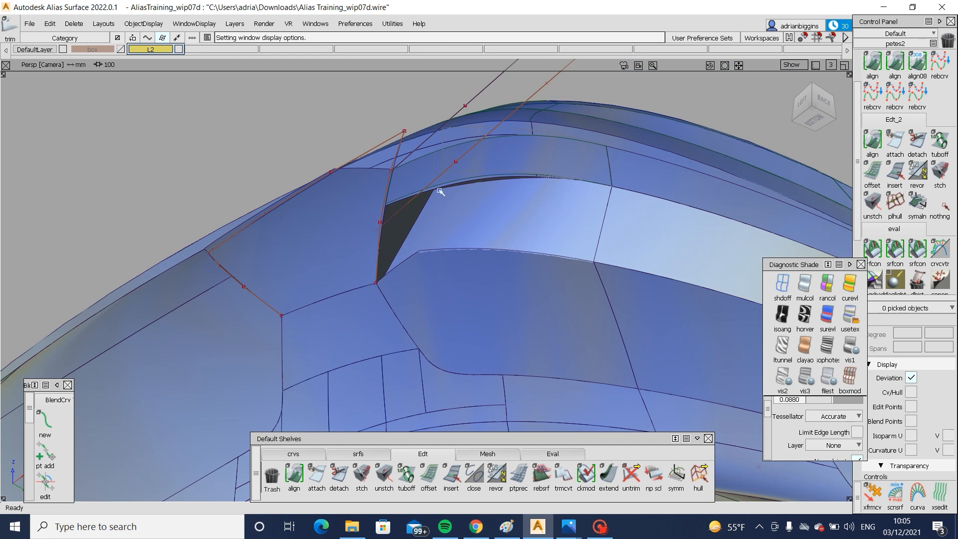
pyautogui.keyDown('alt'); pyautogui.keyDown('shift'); pyautogui.moveTo(550, 196); pyautogui.dragTo(559, 269); pyautogui.keyUp('shift'); pyautogui.keyUp('alt')
# - Edit the blend beside the lamp, setting both side shapes to 0.9000 and Side 1 continuity to G1 Tangent
pyautogui.hotkey('ctrl', 'q')
pyautogui.click(492, 174)
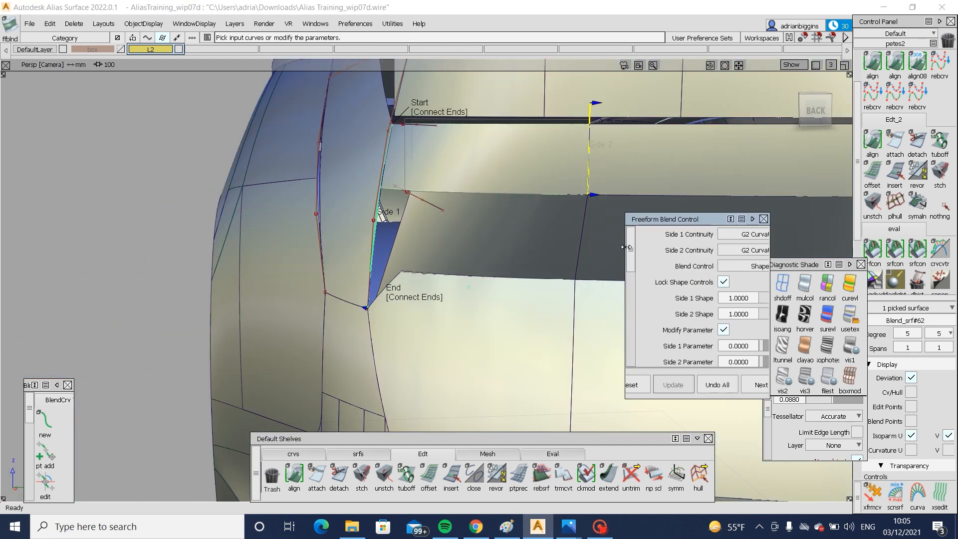
pyautogui.moveTo(625, 247); pyautogui.dragTo(590, 247)
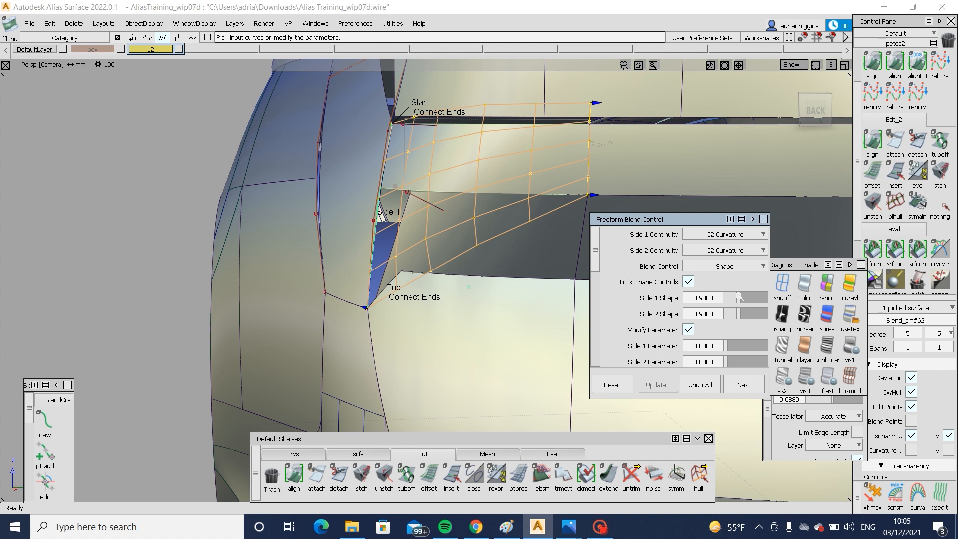
pyautogui.keyDown('alt'); pyautogui.keyDown('shift'); pyautogui.moveTo(407, 237); pyautogui.dragTo(418, 215); pyautogui.keyUp('shift'); pyautogui.keyUp('alt')
pyautogui.keyDown('alt'); pyautogui.keyDown('shift'); pyautogui.moveTo(418, 215); pyautogui.dragTo(522, 274, button='right'); pyautogui.keyUp('shift'); pyautogui.keyUp('alt')
pyautogui.keyDown('alt'); pyautogui.keyDown('shift'); pyautogui.moveTo(522, 274); pyautogui.dragTo(474, 239); pyautogui.keyUp('shift'); pyautogui.keyUp('alt')
pyautogui.click(763, 218)
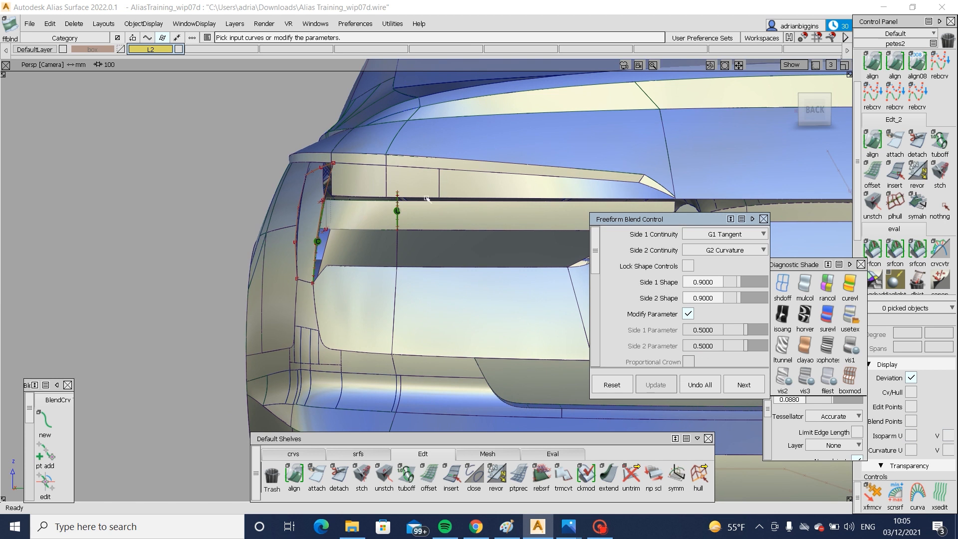
# - Draw a slanted edit-point curve in the back view from the seam on the opening's lower edge up past the strip's upper edge
pyautogui.click(814, 110)
pyautogui.moveTo(411, 252)
pyautogui.keyDown('alt'); pyautogui.keyDown('shift'); pyautogui.mouseDown(button='right')
pyautogui.moveTo(451, 252)
pyautogui.moveTo(422, 261)
pyautogui.mouseUp(button='right'); pyautogui.keyUp('shift'); pyautogui.keyUp('alt')
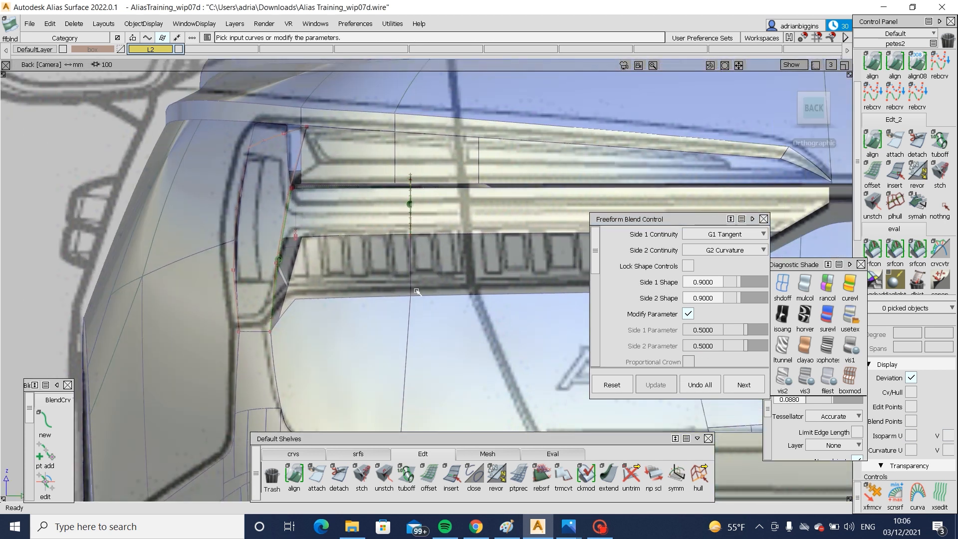
pyautogui.keyDown('ctrl'); pyautogui.keyDown('shift'); pyautogui.moveTo(391, 200); pyautogui.dragTo(391, 315); pyautogui.keyUp('shift'); pyautogui.keyUp('ctrl')
pyautogui.click(310, 451)
pyautogui.click(316, 474)
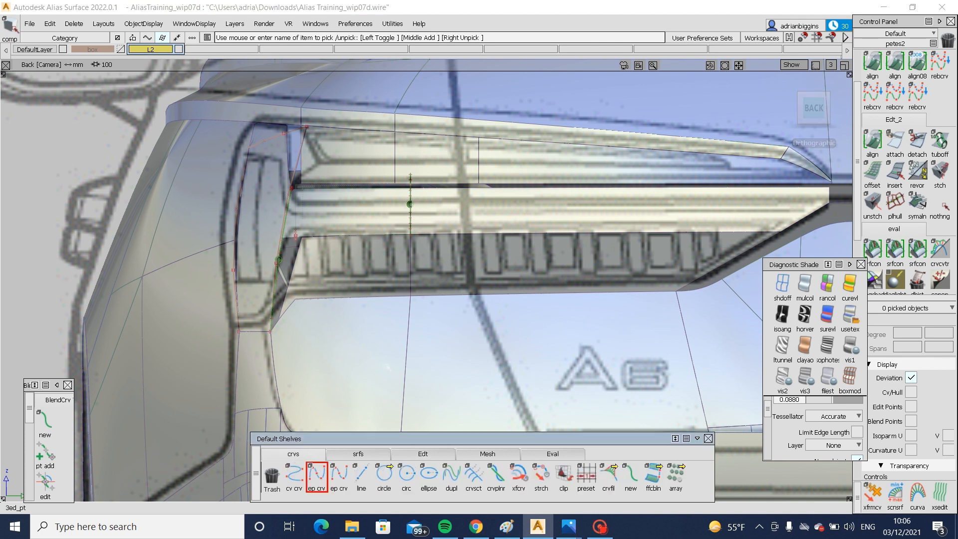
pyautogui.click(412, 280)
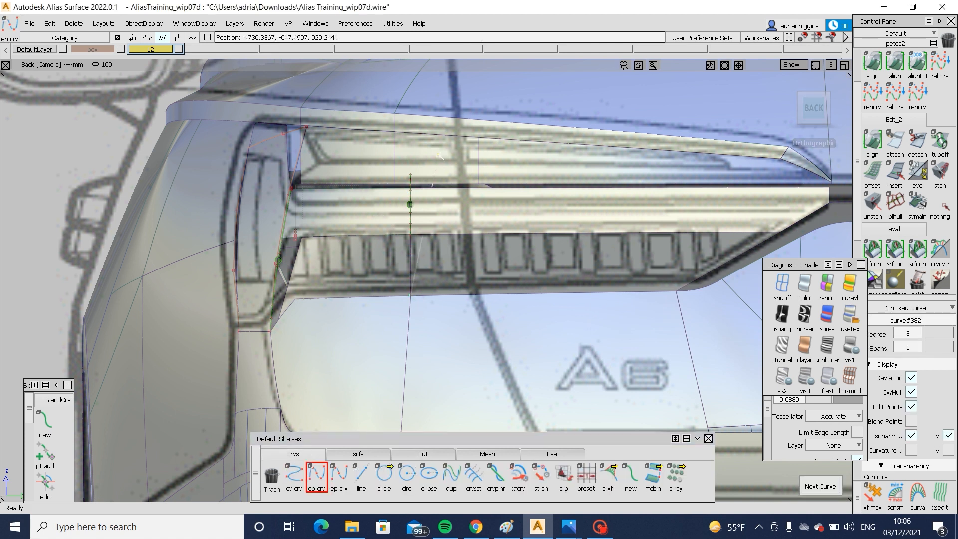
pyautogui.keyDown('ctrl'); pyautogui.keyDown('shift'); pyautogui.moveTo(488, 224); pyautogui.dragTo(434, 279); pyautogui.keyUp('shift'); pyautogui.keyUp('ctrl')
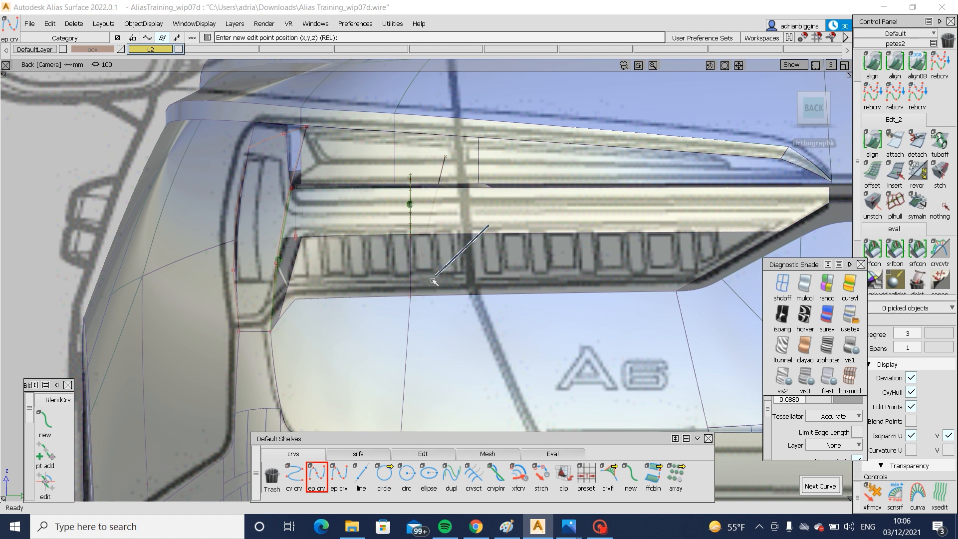
# - Project the slanted curve onto the rear strip and the angled patch beneath it, and trim both surfaces along it
pyautogui.click(411, 273)
pyautogui.click(418, 226)
pyautogui.click(410, 210)
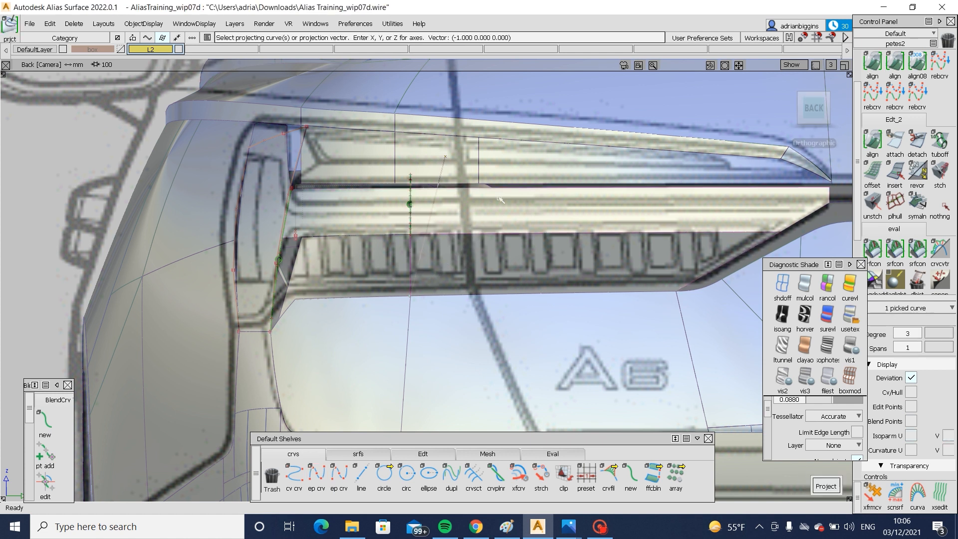
pyautogui.press('space')
pyautogui.keyDown('ctrl'); pyautogui.keyDown('shift'); pyautogui.moveTo(464, 217); pyautogui.dragTo(474, 249, button='middle'); pyautogui.keyUp('shift'); pyautogui.keyUp('ctrl')
pyautogui.click(423, 214)
pyautogui.click(423, 214)
pyautogui.press('space')
pyautogui.click(445, 254)
pyautogui.click(420, 249)
pyautogui.press('space')
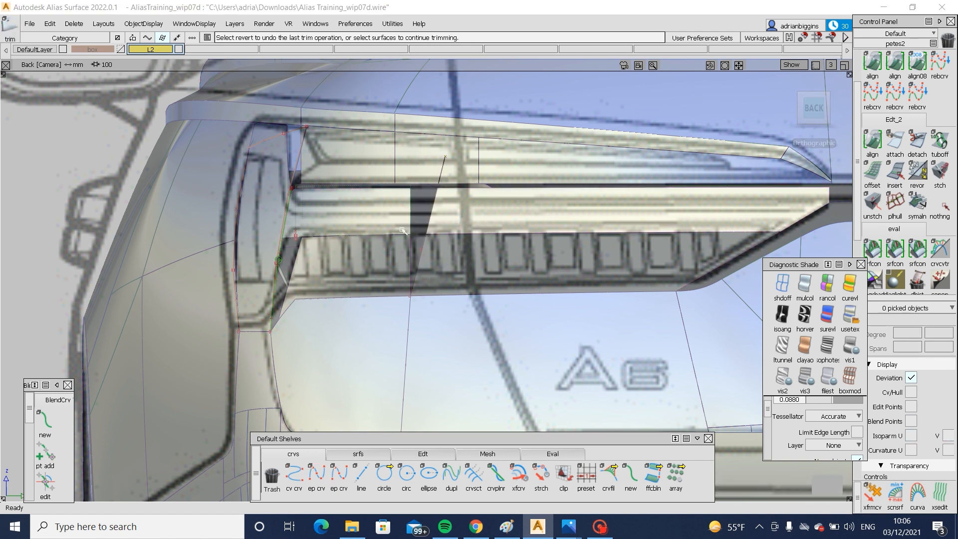
# - Delete the outer angled patch and the old blend surface between the lamp and the slanted cut
pyautogui.keyDown('ctrl'); pyautogui.keyDown('shift'); pyautogui.moveTo(362, 270); pyautogui.dragTo(362, 270); pyautogui.keyUp('shift'); pyautogui.keyUp('ctrl')
pyautogui.click(357, 272)
pyautogui.press('Delete')
pyautogui.click(349, 214)
pyautogui.press('Delete')
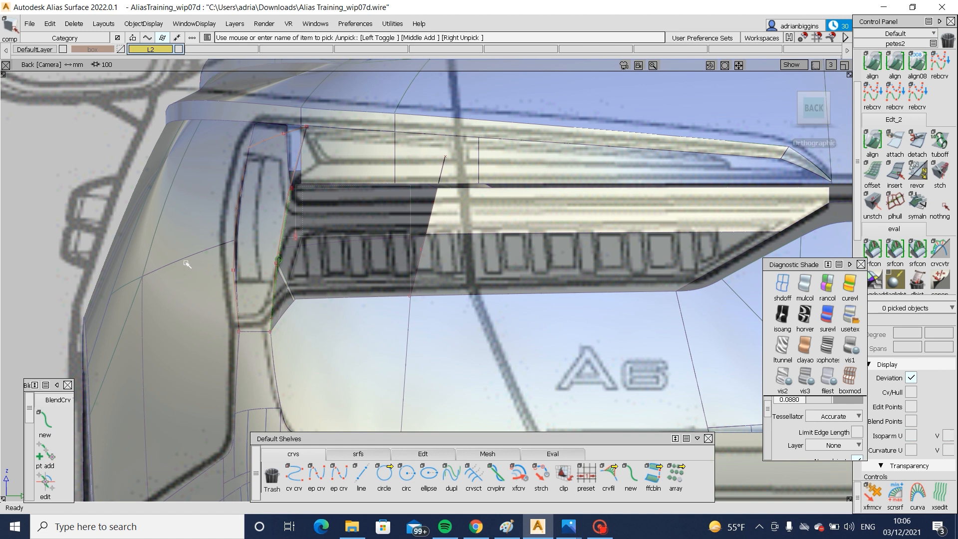
# - Create a freeform blend between the strip's slanted cut edge and the lamp surface's vertical edge, using Connect Ends at start and end
pyautogui.moveTo(188, 265)
pyautogui.keyDown('alt'); pyautogui.keyDown('shift'); pyautogui.mouseDown()
pyautogui.moveTo(501, 273)
pyautogui.moveTo(472, 322)
pyautogui.mouseUp(); pyautogui.keyUp('shift'); pyautogui.keyUp('alt')
pyautogui.click(375, 453)
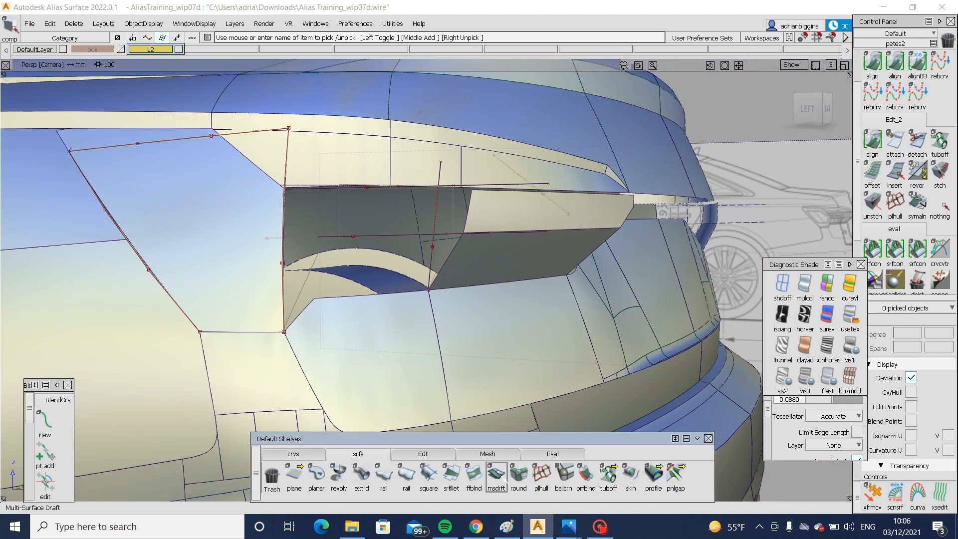
pyautogui.keyDown('alt'); pyautogui.keyDown('shift'); pyautogui.moveTo(344, 270); pyautogui.dragTo(270, 302); pyautogui.keyUp('shift'); pyautogui.keyUp('alt')
pyautogui.click(481, 210)
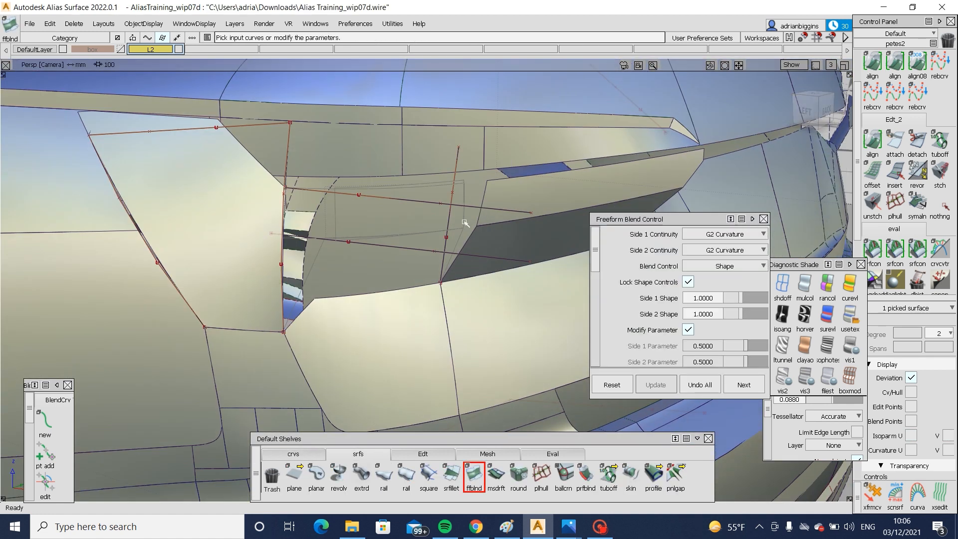
pyautogui.click(275, 230)
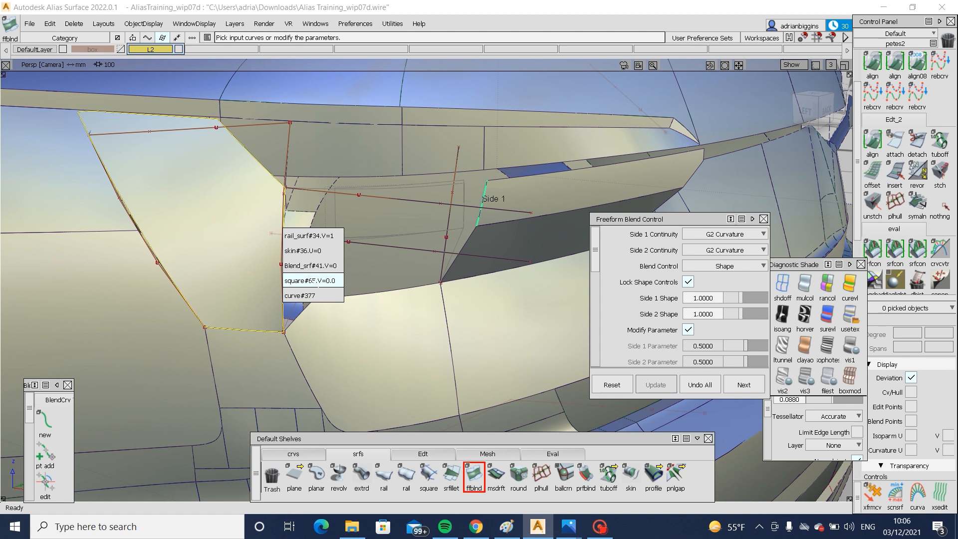
pyautogui.click(300, 269)
pyautogui.keyDown('alt'); pyautogui.keyDown('shift'); pyautogui.moveTo(299, 280); pyautogui.dragTo(399, 253); pyautogui.keyUp('shift'); pyautogui.keyUp('alt')
pyautogui.click(501, 165)
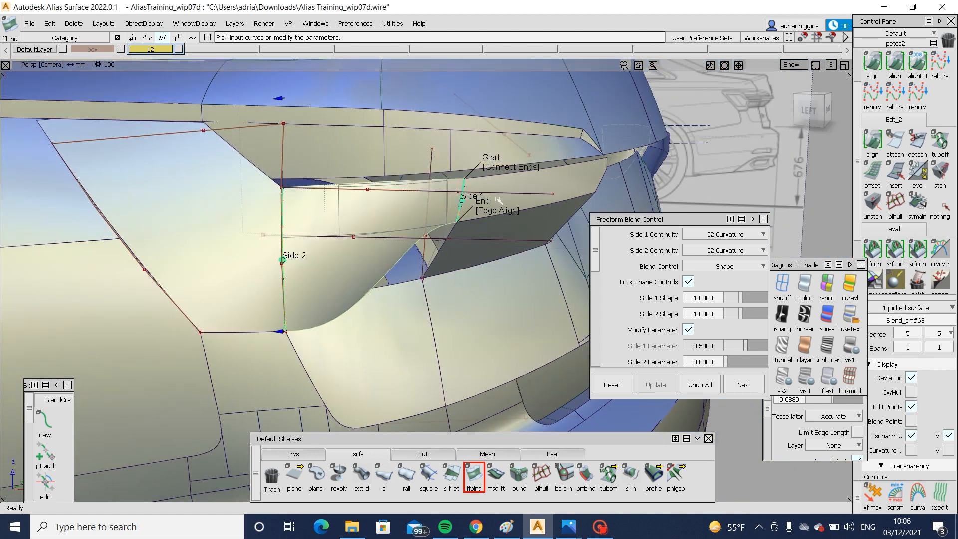
pyautogui.click(497, 204)
pyautogui.click(806, 111)
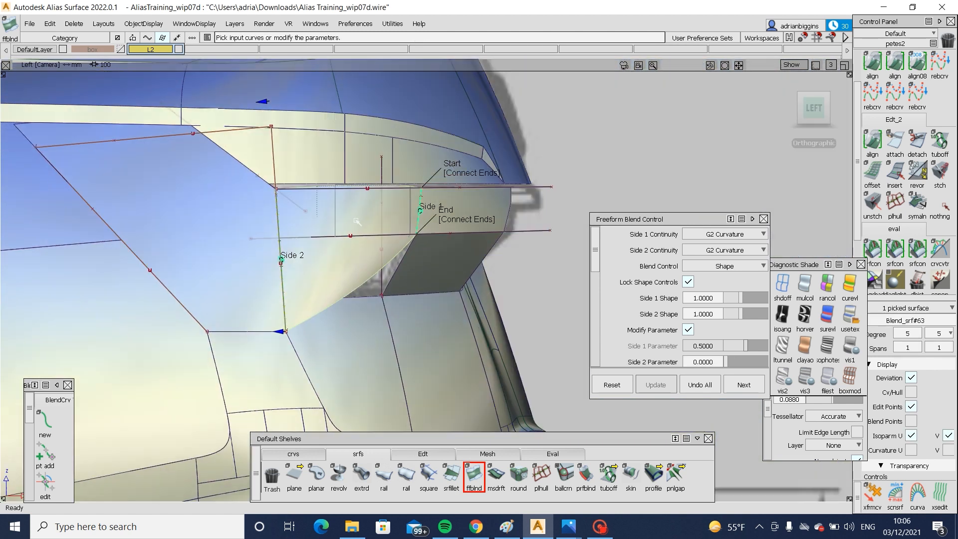
# - Project the strip's lower line onto the new blend in the left view and trim off the area beneath it
pyautogui.keyDown('ctrl'); pyautogui.keyDown('shift'); pyautogui.moveTo(410, 224); pyautogui.dragTo(415, 225); pyautogui.keyUp('shift'); pyautogui.keyUp('ctrl')
pyautogui.moveTo(360, 178); pyautogui.dragTo(370, 245)
pyautogui.press('space')
pyautogui.keyDown('ctrl'); pyautogui.keyDown('shift'); pyautogui.moveTo(421, 188); pyautogui.dragTo(367, 216); pyautogui.keyUp('shift'); pyautogui.keyUp('ctrl')
pyautogui.click(368, 215)
pyautogui.press('space')
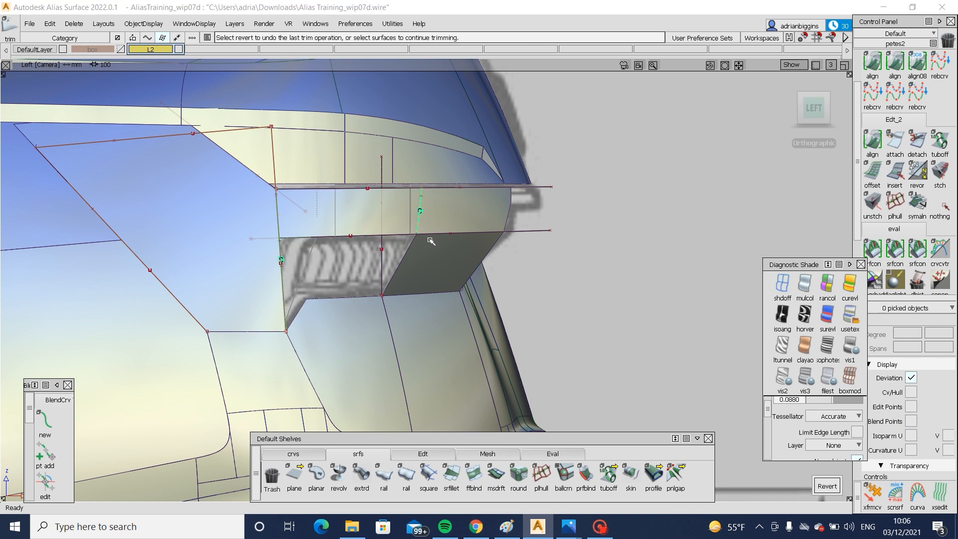
# - Draw a slanted edit-point curve in the left view from the blend's lower edge down past the lamp's lower corner, following the blueprint
pyautogui.keyDown('alt'); pyautogui.keyDown('shift'); pyautogui.moveTo(289, 233); pyautogui.dragTo(286, 270); pyautogui.keyUp('shift'); pyautogui.keyUp('alt')
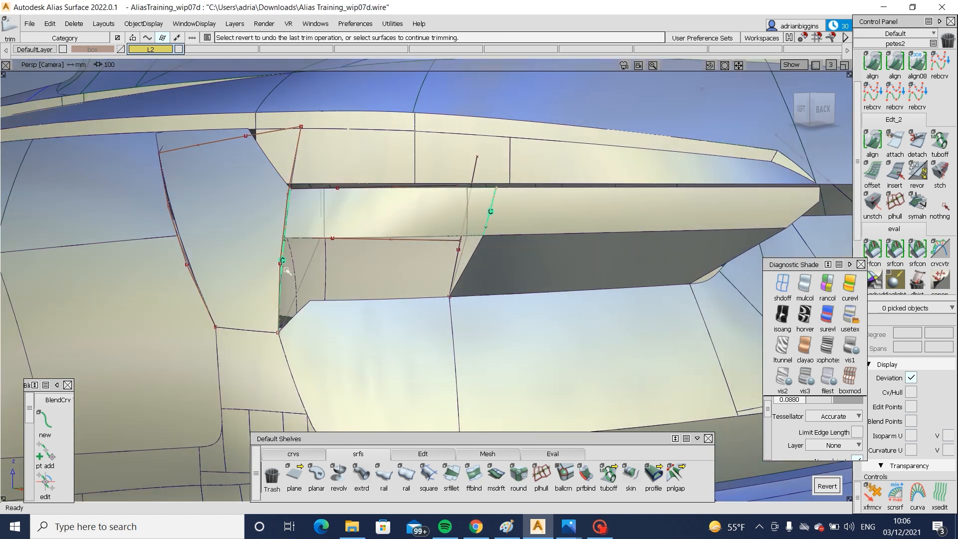
pyautogui.click(303, 244)
pyautogui.click(801, 110)
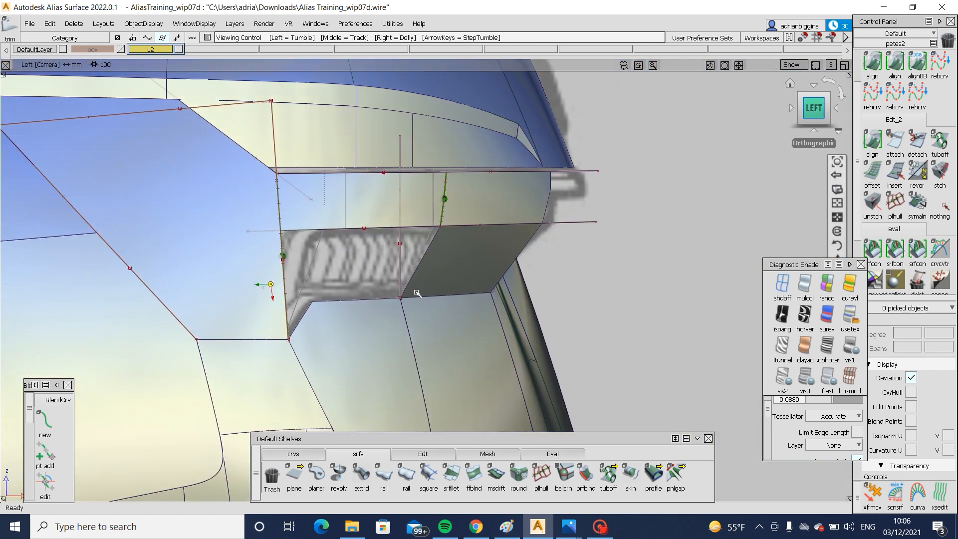
pyautogui.keyDown('alt'); pyautogui.keyDown('shift'); pyautogui.moveTo(416, 293); pyautogui.dragTo(305, 256, button='right'); pyautogui.keyUp('shift'); pyautogui.keyUp('alt')
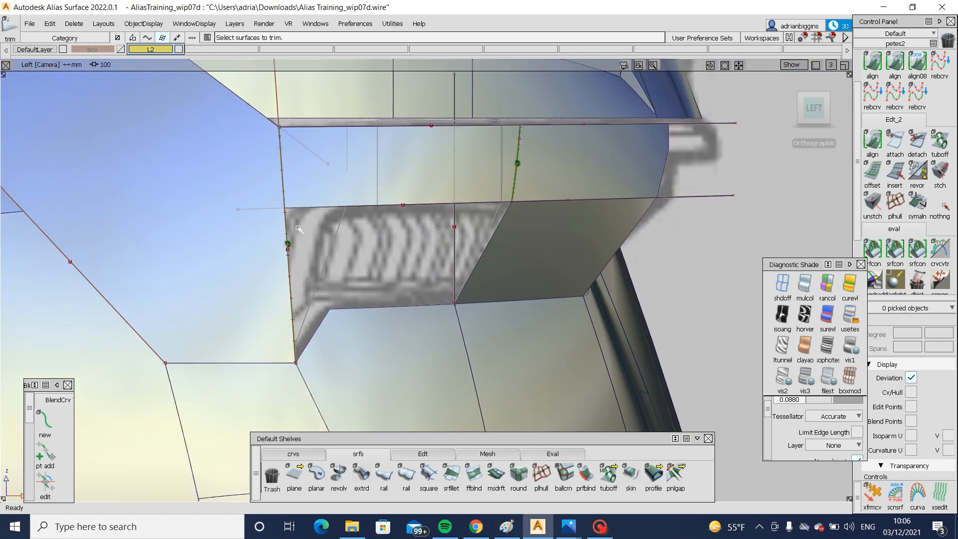
pyautogui.click(293, 453)
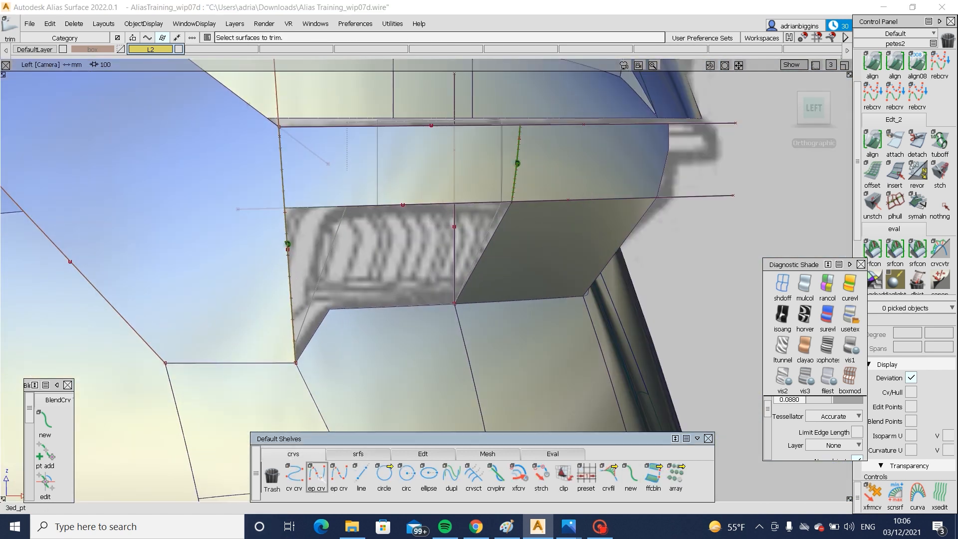
pyautogui.click(316, 477)
pyautogui.click(774, 285)
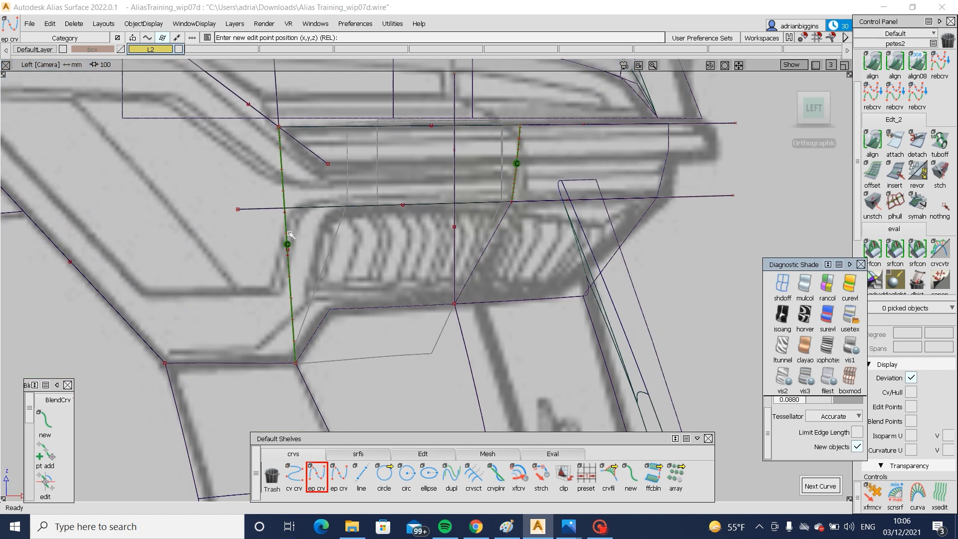
pyautogui.click(336, 205)
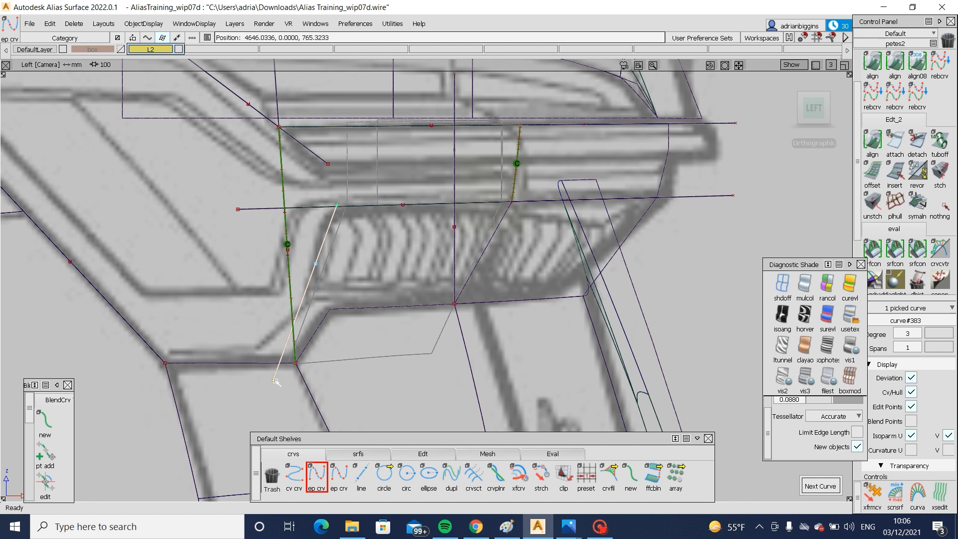
pyautogui.keyDown('ctrl'); pyautogui.keyDown('shift'); pyautogui.moveTo(294, 401); pyautogui.dragTo(264, 354); pyautogui.keyUp('shift'); pyautogui.keyUp('ctrl')
pyautogui.keyDown('ctrl'); pyautogui.keyDown('shift'); pyautogui.moveTo(347, 291); pyautogui.dragTo(314, 274); pyautogui.keyUp('shift'); pyautogui.keyUp('ctrl')
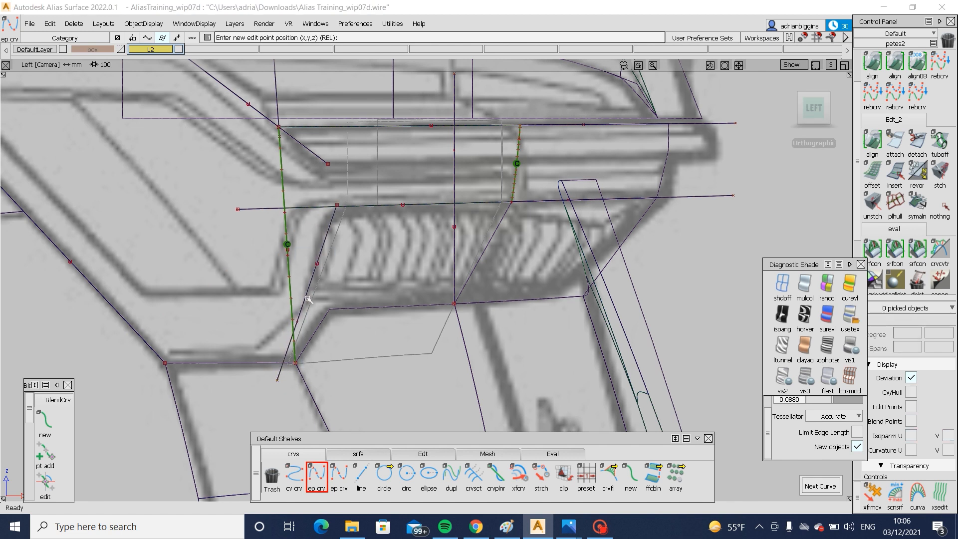
# - Shift the slanted curve slightly toward the front of the car to match the blueprint outline
pyautogui.click(307, 296)
pyautogui.keyDown('ctrl'); pyautogui.keyDown('shift'); pyautogui.moveTo(362, 291); pyautogui.dragTo(361, 262, button='middle'); pyautogui.keyUp('shift'); pyautogui.keyUp('ctrl')
pyautogui.moveTo(367, 291); pyautogui.dragTo(363, 291)
pyautogui.keyDown('ctrl'); pyautogui.keyDown('shift'); pyautogui.moveTo(365, 335); pyautogui.dragTo(381, 244); pyautogui.keyUp('shift'); pyautogui.keyUp('ctrl')
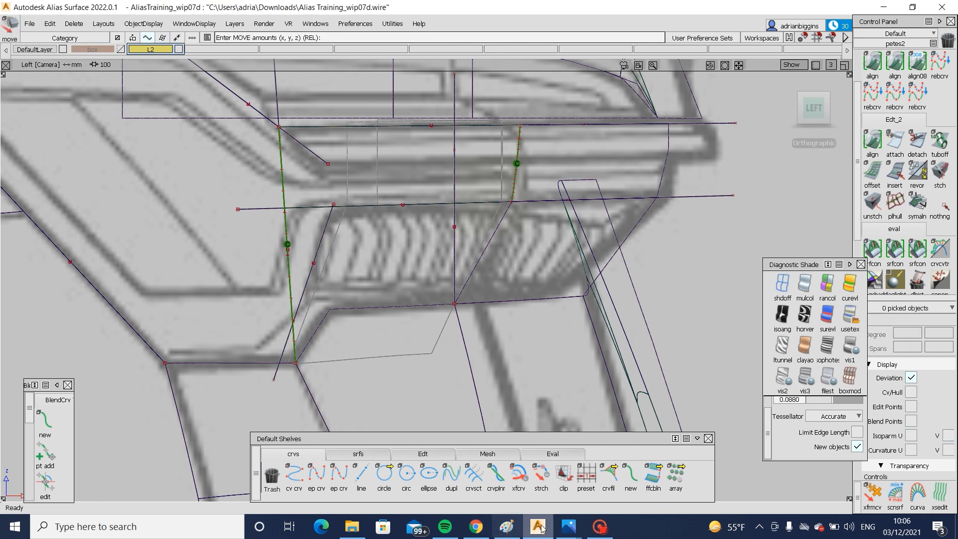
# - Switch to the rear reference photos in Photos and examine where the strip meets the outer tail lamp
pyautogui.moveTo(564, 527)
pyautogui.click(703, 451)
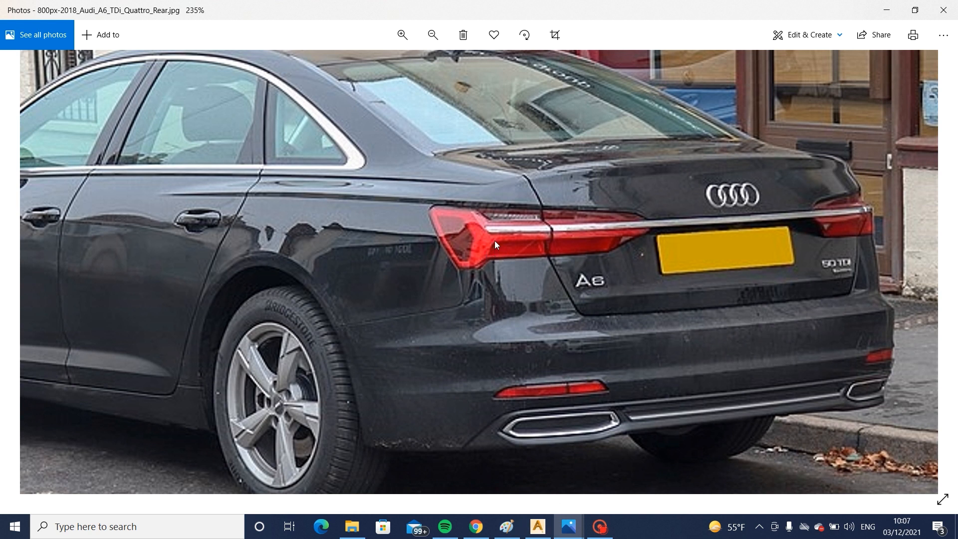
pyautogui.click(537, 528)
pyautogui.moveTo(568, 526)
pyautogui.click(434, 471)
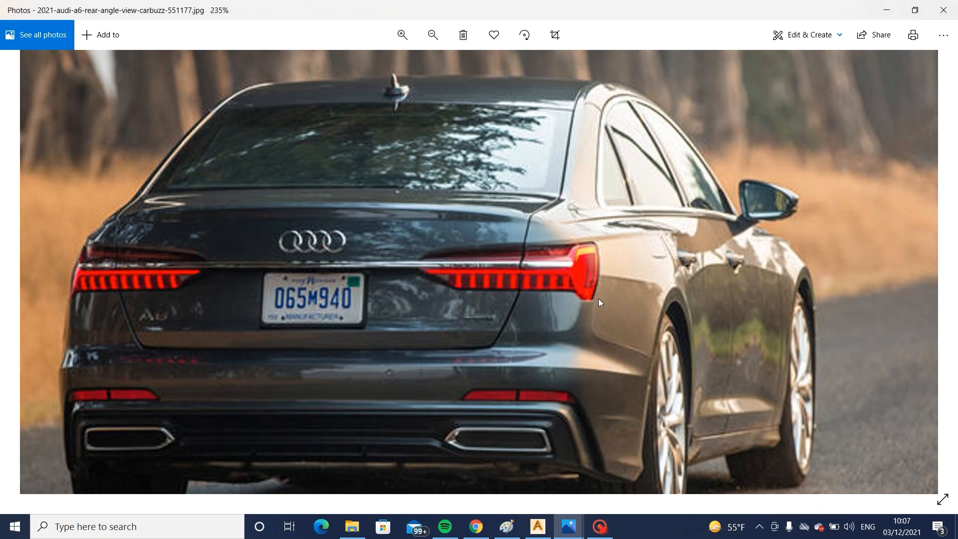
pyautogui.click(547, 529)
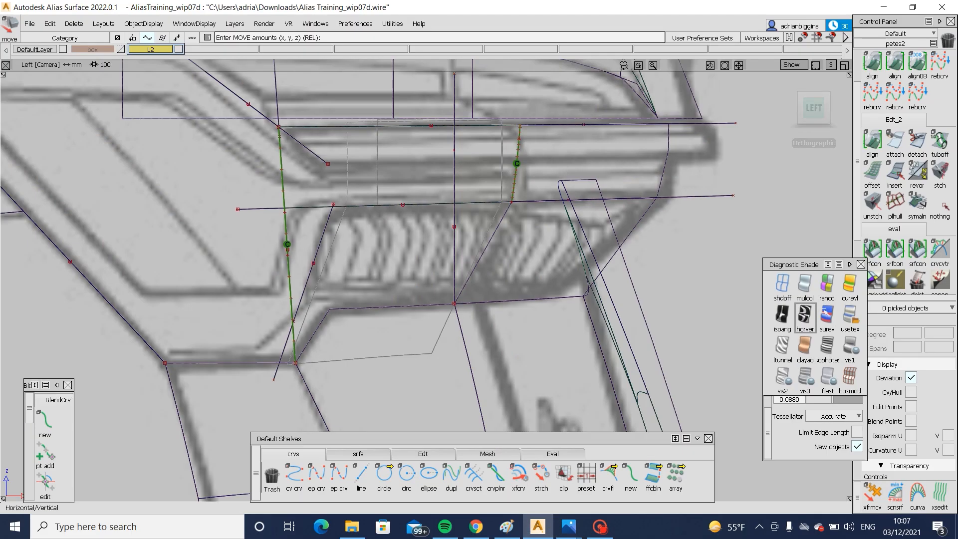
# - Restore the shaded display, untrim the blend surface and project the slanted curve onto it
pyautogui.click(850, 315)
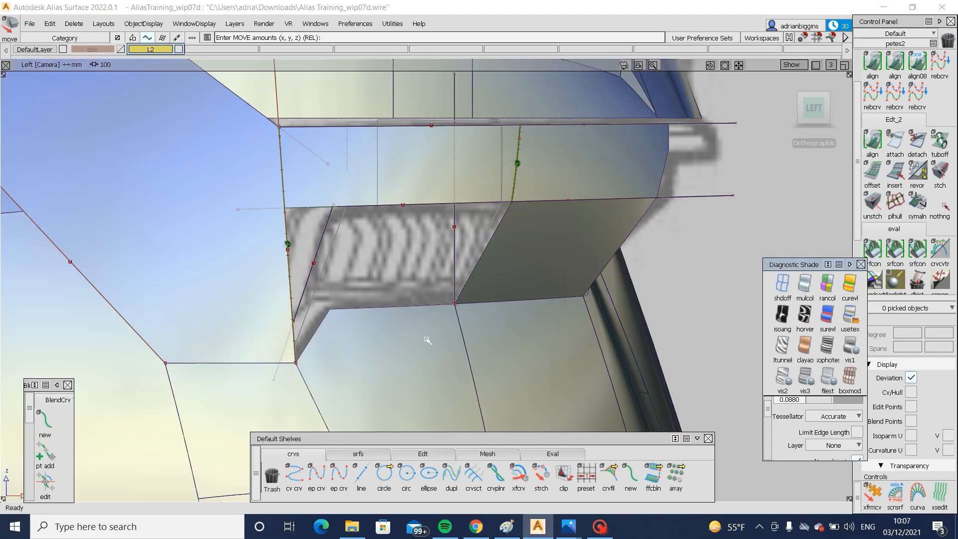
pyautogui.click(297, 311)
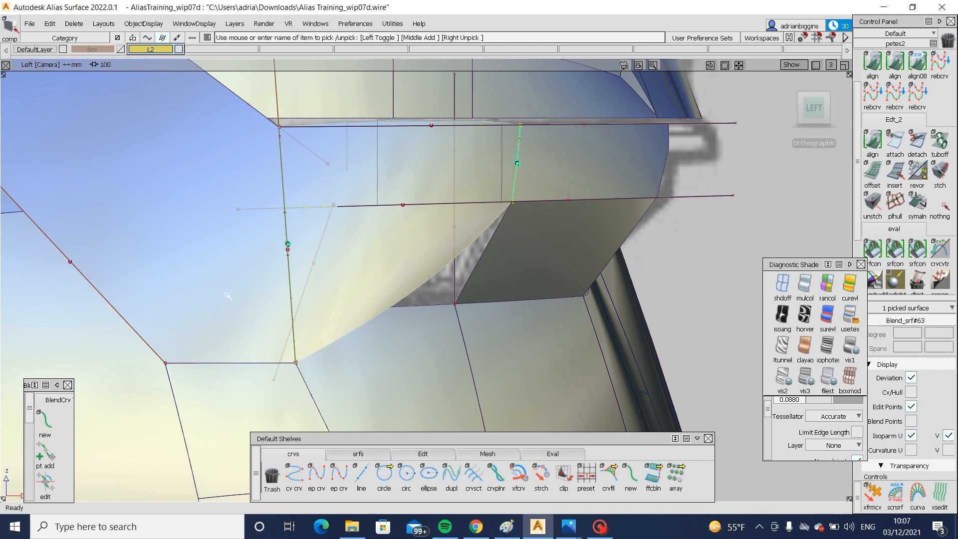
pyautogui.click(227, 295)
pyautogui.keyDown('ctrl'); pyautogui.keyDown('shift'); pyautogui.moveTo(228, 294); pyautogui.dragTo(279, 280); pyautogui.keyUp('shift'); pyautogui.keyUp('ctrl')
pyautogui.click(310, 272)
pyautogui.keyDown('ctrl'); pyautogui.keyDown('shift'); pyautogui.moveTo(367, 257); pyautogui.dragTo(308, 275); pyautogui.keyUp('shift'); pyautogui.keyUp('ctrl')
pyautogui.click(307, 274)
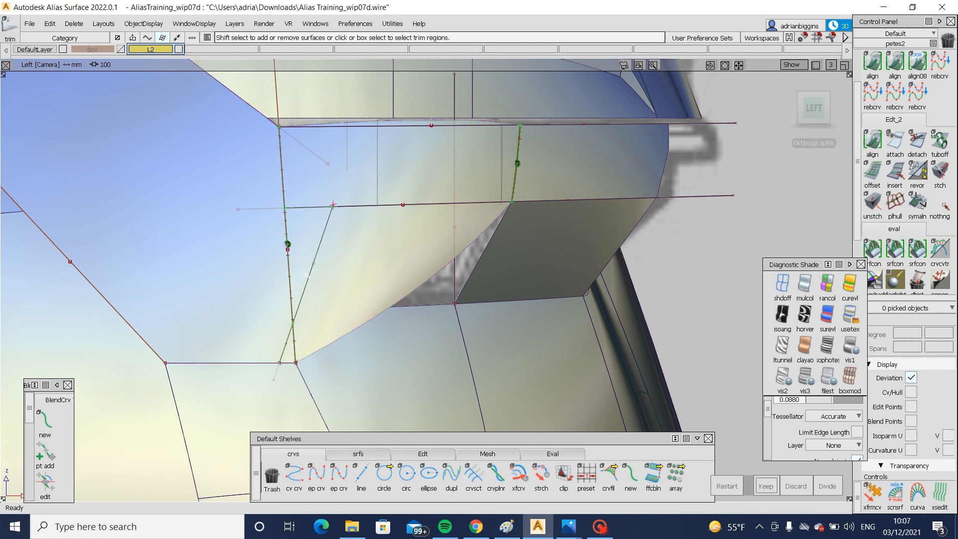
# - Trim the blend along its projected curves, keeping the upper strip region and the slanted leg beside the lamp
pyautogui.click(307, 275)
pyautogui.press('space')
pyautogui.click(828, 485)
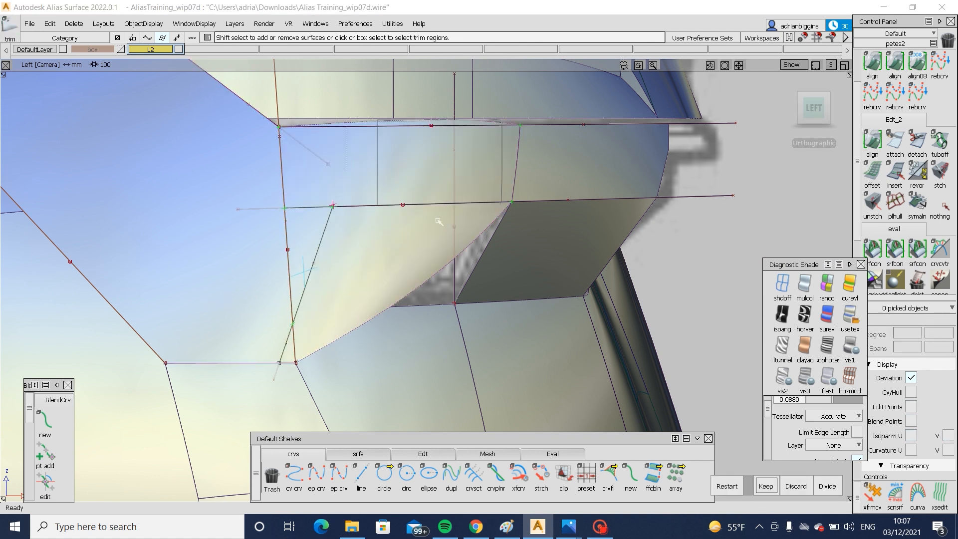
pyautogui.click(377, 185)
pyautogui.press('space')
pyautogui.keyDown('ctrl'); pyautogui.keyDown('shift'); pyautogui.moveTo(300, 294); pyautogui.dragTo(286, 329); pyautogui.keyUp('shift'); pyautogui.keyUp('ctrl')
pyautogui.click(285, 343)
# - Examine the trimmed blend and lamp opening from several angles, with the model's curves and edges hidden
pyautogui.keyDown('ctrl'); pyautogui.keyDown('shift'); pyautogui.moveTo(343, 291); pyautogui.dragTo(350, 251); pyautogui.keyUp('shift'); pyautogui.keyUp('ctrl')
pyautogui.moveTo(379, 262); pyautogui.dragTo(399, 260)
pyautogui.keyDown('alt'); pyautogui.keyDown('shift'); pyautogui.moveTo(536, 295); pyautogui.dragTo(380, 327); pyautogui.keyUp('shift'); pyautogui.keyUp('alt')
pyautogui.keyDown('alt'); pyautogui.keyDown('shift'); pyautogui.moveTo(379, 327); pyautogui.dragTo(280, 349, button='right'); pyautogui.keyUp('shift'); pyautogui.keyUp('alt')
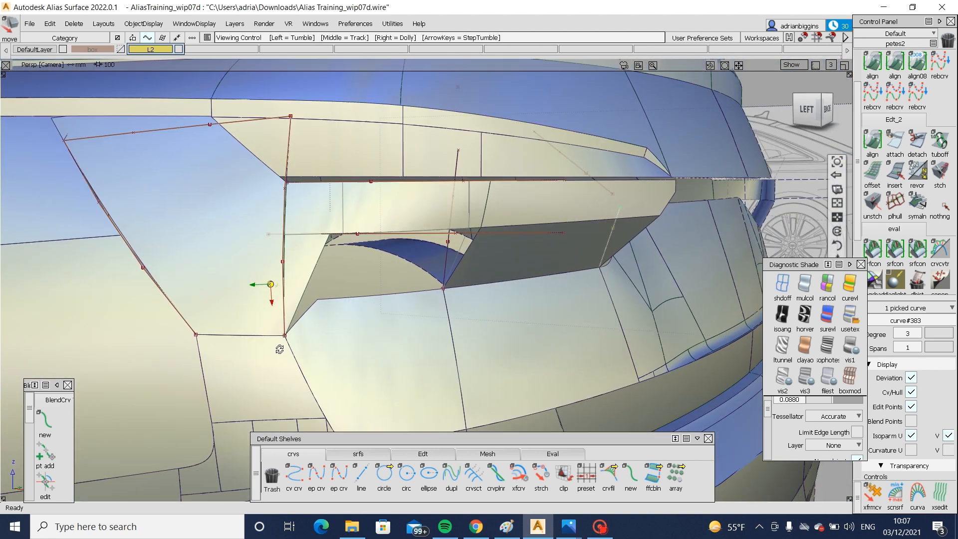
pyautogui.keyDown('alt'); pyautogui.keyDown('shift'); pyautogui.moveTo(280, 349); pyautogui.dragTo(444, 350); pyautogui.keyUp('shift'); pyautogui.keyUp('alt')
pyautogui.keyDown('alt'); pyautogui.keyDown('shift'); pyautogui.moveTo(444, 349); pyautogui.dragTo(376, 352, button='right'); pyautogui.keyUp('shift'); pyautogui.keyUp('alt')
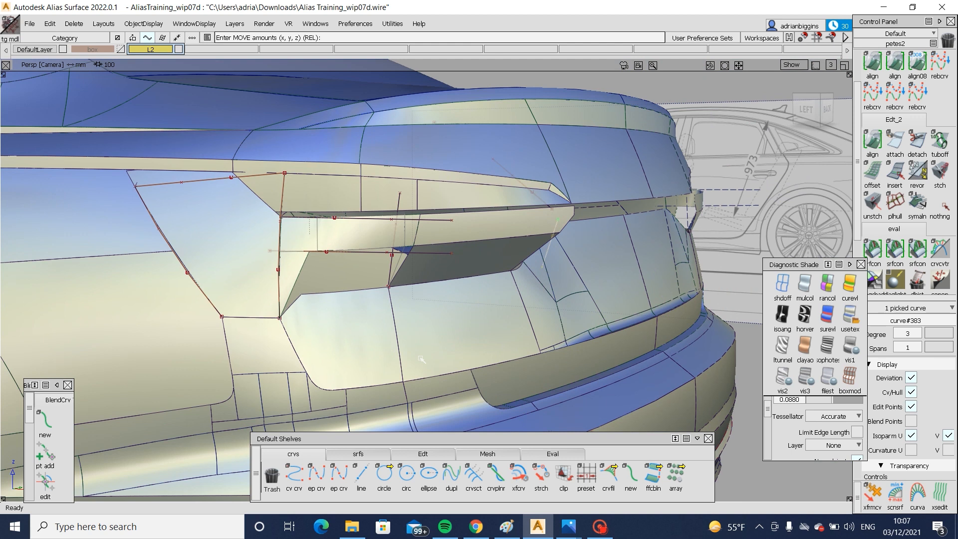
pyautogui.keyDown('alt'); pyautogui.keyDown('shift'); pyautogui.moveTo(549, 349); pyautogui.dragTo(414, 369); pyautogui.keyUp('shift'); pyautogui.keyUp('alt')
pyautogui.moveTo(414, 369)
pyautogui.keyDown('alt'); pyautogui.keyDown('shift'); pyautogui.mouseDown(button='right')
pyautogui.moveTo(348, 382)
pyautogui.moveTo(399, 374)
pyautogui.mouseUp(button='right'); pyautogui.keyUp('shift'); pyautogui.keyUp('alt')
pyautogui.keyDown('alt'); pyautogui.keyDown('shift'); pyautogui.moveTo(250, 369); pyautogui.dragTo(399, 366); pyautogui.keyUp('shift'); pyautogui.keyUp('alt')
pyautogui.keyDown('alt'); pyautogui.keyDown('shift'); pyautogui.moveTo(399, 367); pyautogui.dragTo(344, 372, button='right'); pyautogui.keyUp('shift'); pyautogui.keyUp('alt')
# - Compare the tail lamp in the two rear reference photos with the shaded model's whole rear end
pyautogui.moveTo(568, 531)
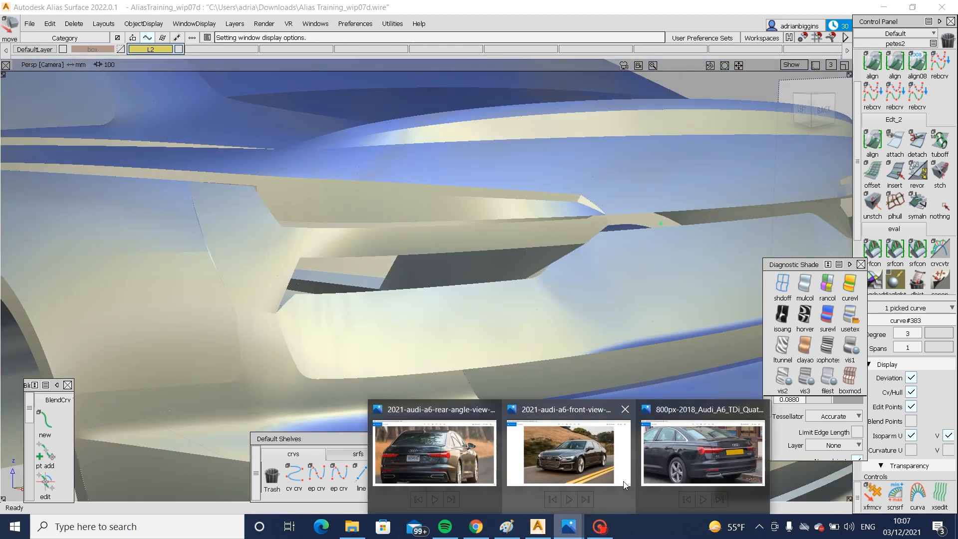
pyautogui.click(703, 454)
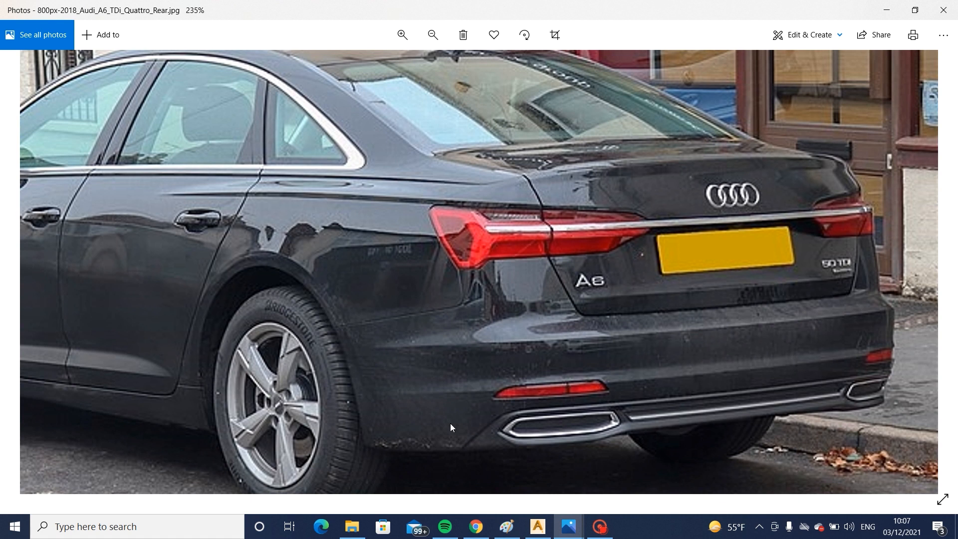
pyautogui.moveTo(564, 530)
pyautogui.click(435, 453)
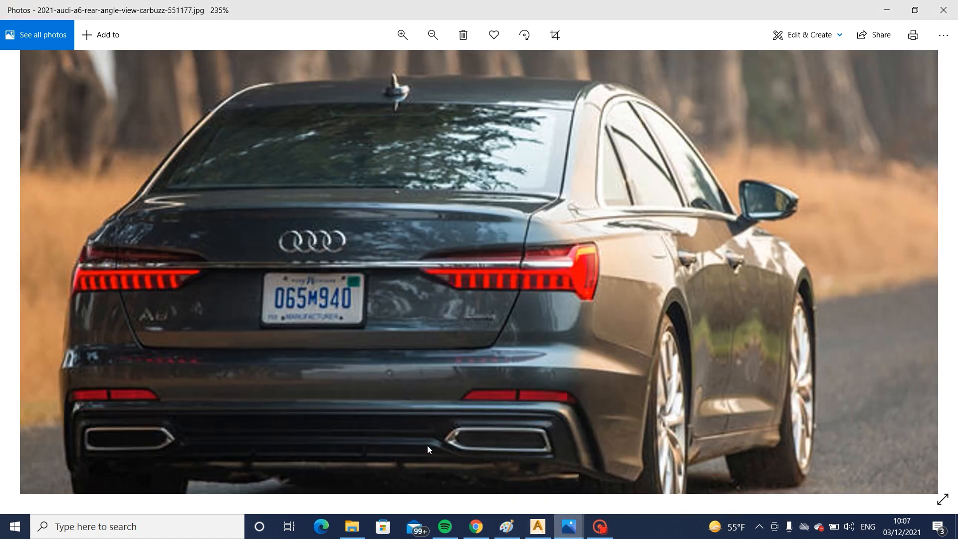
pyautogui.scroll(3, 567, 302)
pyautogui.scroll(2, 568, 302)
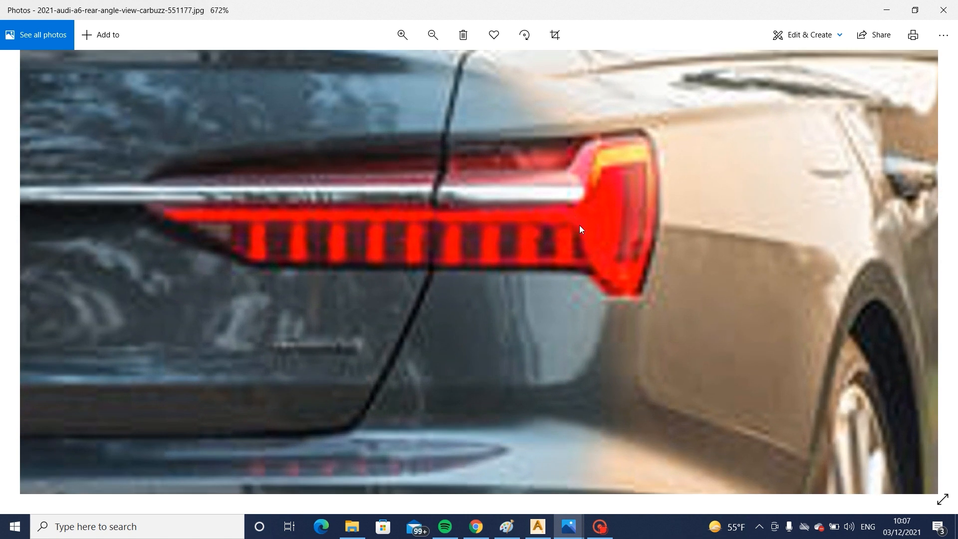
pyautogui.click(540, 533)
pyautogui.keyDown('alt'); pyautogui.keyDown('shift'); pyautogui.moveTo(270, 283); pyautogui.dragTo(219, 287); pyautogui.keyUp('shift'); pyautogui.keyUp('alt')
pyautogui.keyDown('alt'); pyautogui.keyDown('shift'); pyautogui.moveTo(219, 287); pyautogui.dragTo(207, 291, button='right'); pyautogui.keyUp('shift'); pyautogui.keyUp('alt')
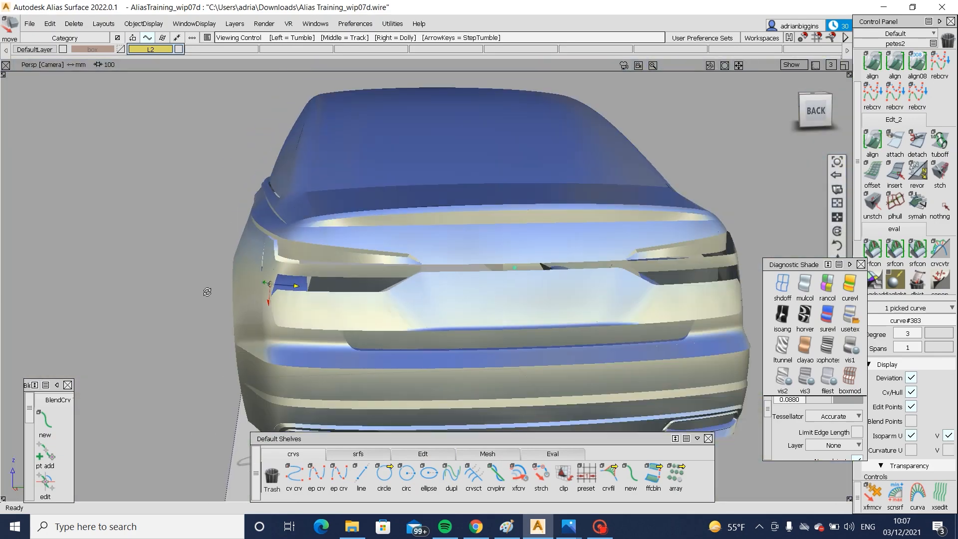
pyautogui.keyDown('alt'); pyautogui.keyDown('shift'); pyautogui.moveTo(208, 290); pyautogui.dragTo(415, 295); pyautogui.keyUp('shift'); pyautogui.keyUp('alt')
pyautogui.keyDown('alt'); pyautogui.keyDown('shift'); pyautogui.moveTo(414, 294); pyautogui.dragTo(488, 309, button='right'); pyautogui.keyUp('shift'); pyautogui.keyUp('alt')
pyautogui.keyDown('alt'); pyautogui.keyDown('shift'); pyautogui.moveTo(488, 309); pyautogui.dragTo(451, 318); pyautogui.keyUp('shift'); pyautogui.keyUp('alt')
pyautogui.hotkey('alt', 't')
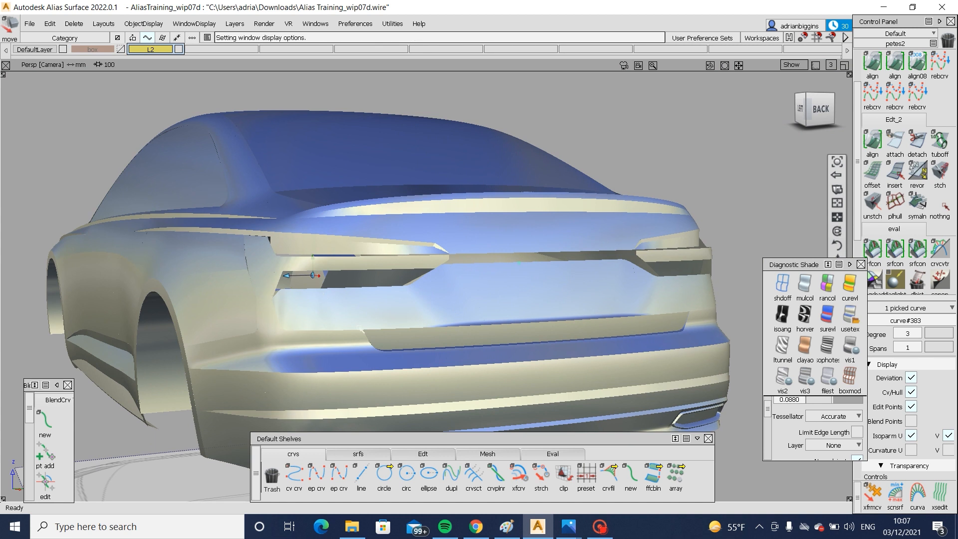
# - Try to fill the opening beneath the blend with a rail surface from the angled patch's cut edge along the blend's lower edge
pyautogui.keyDown('alt'); pyautogui.keyDown('shift'); pyautogui.moveTo(316, 277); pyautogui.dragTo(347, 334, button='right'); pyautogui.keyUp('shift'); pyautogui.keyUp('alt')
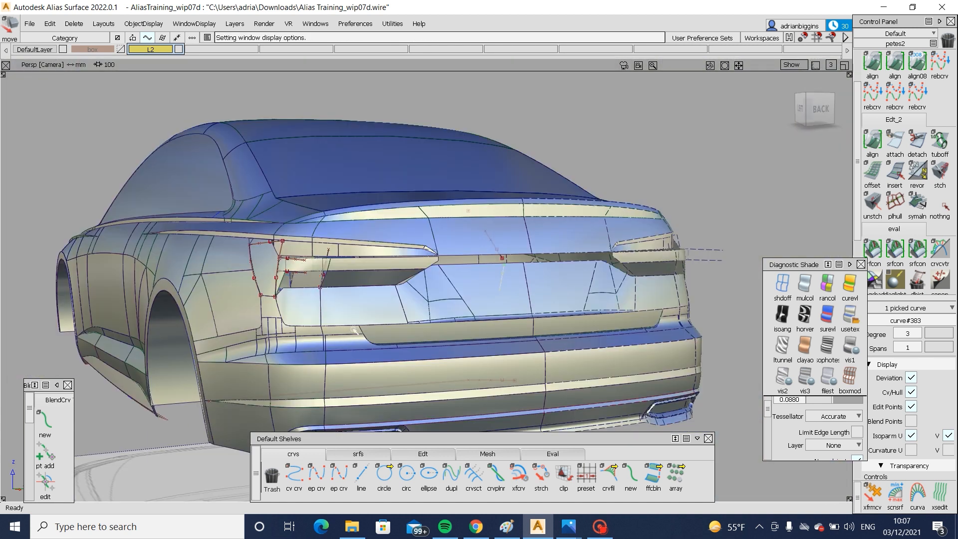
pyautogui.keyDown('alt'); pyautogui.keyDown('shift'); pyautogui.moveTo(304, 269); pyautogui.dragTo(324, 429, button='right'); pyautogui.keyUp('shift'); pyautogui.keyUp('alt')
pyautogui.keyDown('alt'); pyautogui.keyDown('shift'); pyautogui.moveTo(324, 428); pyautogui.dragTo(297, 471); pyautogui.keyUp('shift'); pyautogui.keyUp('alt')
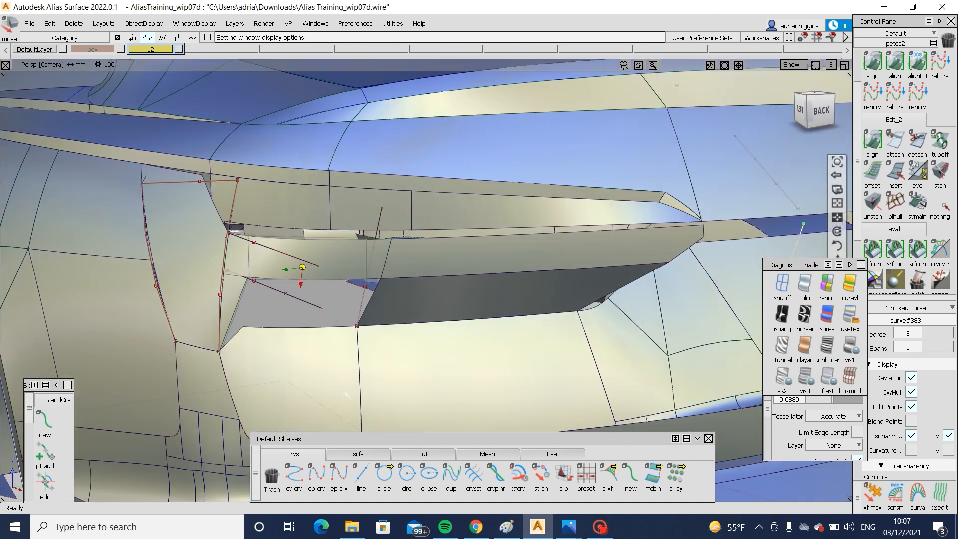
pyautogui.click(358, 454)
pyautogui.click(384, 473)
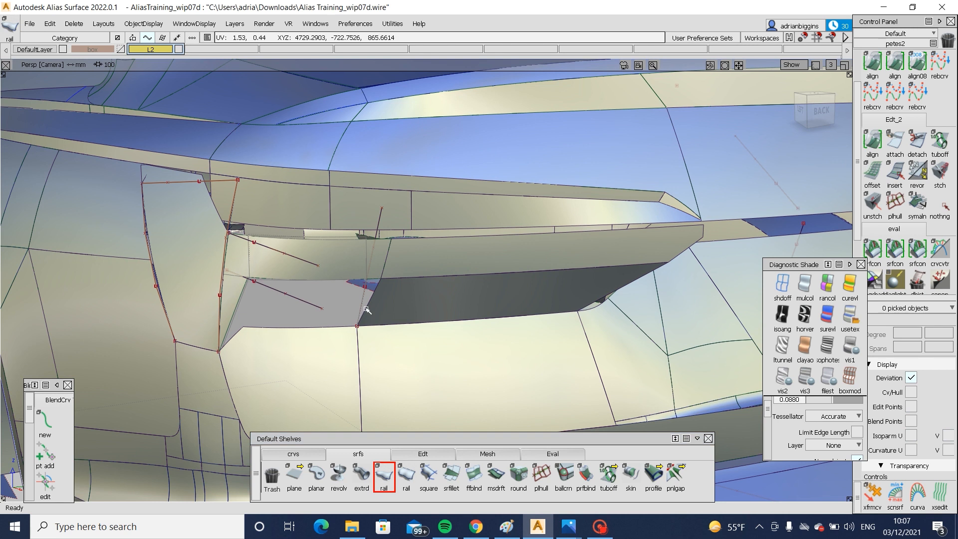
pyautogui.click(321, 282)
pyautogui.keyDown('alt'); pyautogui.keyDown('shift'); pyautogui.moveTo(287, 308); pyautogui.dragTo(41, 295); pyautogui.keyUp('shift'); pyautogui.keyUp('alt')
pyautogui.keyDown('alt'); pyautogui.keyDown('shift'); pyautogui.moveTo(100, 294); pyautogui.dragTo(360, 368); pyautogui.keyUp('shift'); pyautogui.keyUp('alt')
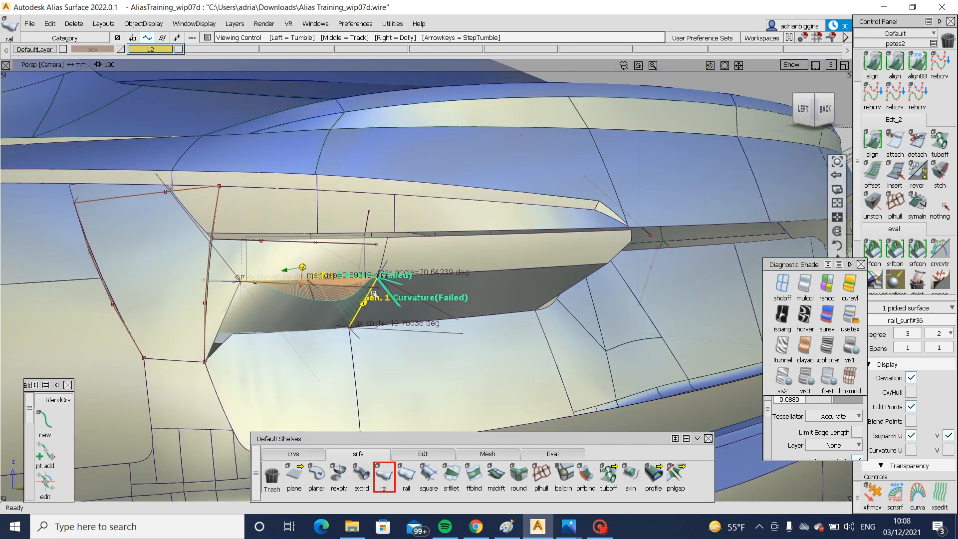
# - Inspect the rail surface beneath the blend without the surrounding wireframe, and delete it
pyautogui.hotkey('ctrl', 'shift', 'n')
pyautogui.hotkey('alt', 'm')
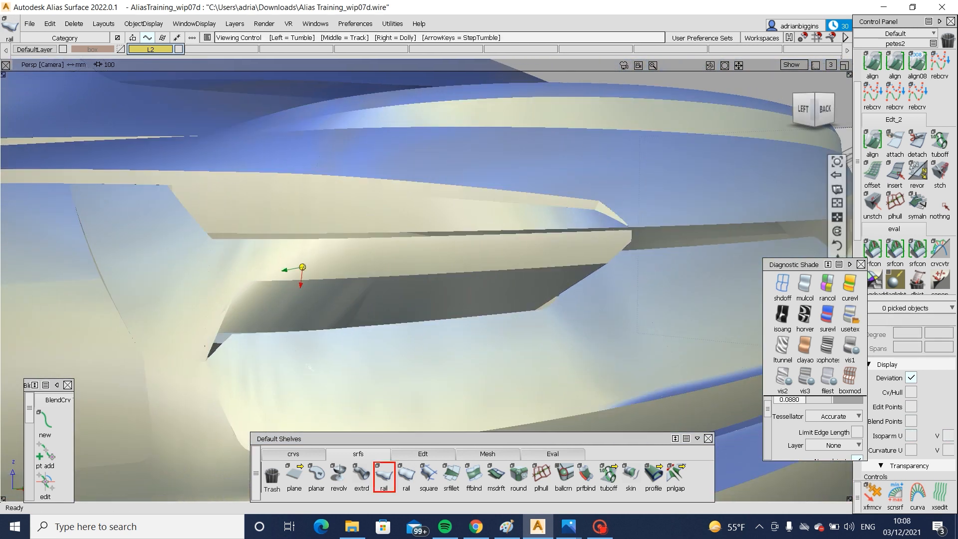
pyautogui.keyDown('alt'); pyautogui.keyDown('shift'); pyautogui.click(282, 304); pyautogui.keyUp('shift'); pyautogui.keyUp('alt')
pyautogui.keyDown('alt'); pyautogui.keyDown('shift'); pyautogui.moveTo(322, 334); pyautogui.dragTo(306, 279); pyautogui.keyUp('shift'); pyautogui.keyUp('alt')
pyautogui.hotkey('alt', 'm')
pyautogui.keyDown('ctrl'); pyautogui.keyDown('shift'); pyautogui.moveTo(410, 288); pyautogui.dragTo(359, 319); pyautogui.keyUp('shift'); pyautogui.keyUp('ctrl')
pyautogui.click(333, 336)
pyautogui.press('Delete')
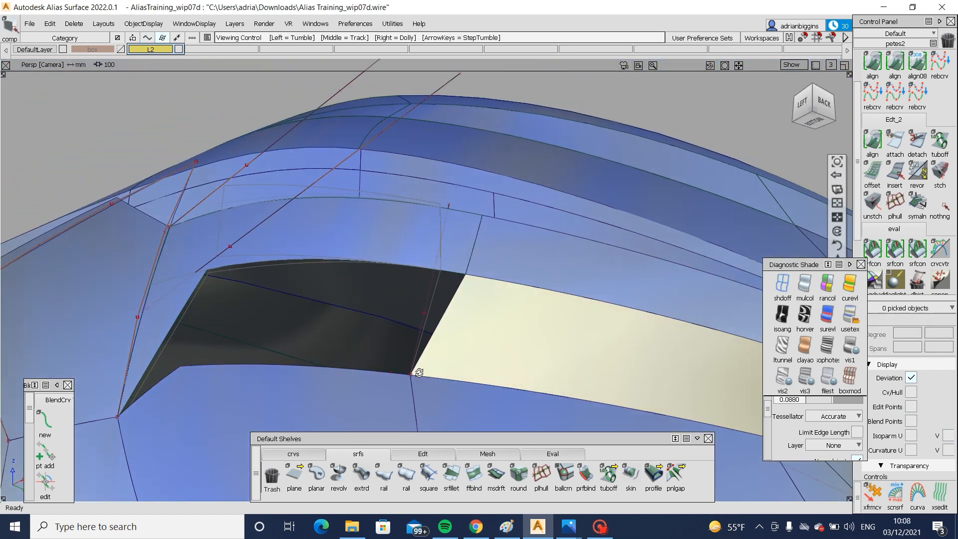
# - Examine the lamp opening and the car's rear end from several angles, with the model's curves and edges hidden
pyautogui.keyDown('alt'); pyautogui.keyDown('shift'); pyautogui.moveTo(419, 372); pyautogui.dragTo(229, 366); pyautogui.keyUp('shift'); pyautogui.keyUp('alt')
pyautogui.keyDown('alt'); pyautogui.keyDown('shift'); pyautogui.moveTo(435, 354); pyautogui.dragTo(462, 368); pyautogui.keyUp('shift'); pyautogui.keyUp('alt')
pyautogui.keyDown('alt'); pyautogui.keyDown('shift'); pyautogui.moveTo(462, 368); pyautogui.dragTo(421, 303, button='right'); pyautogui.keyUp('shift'); pyautogui.keyUp('alt')
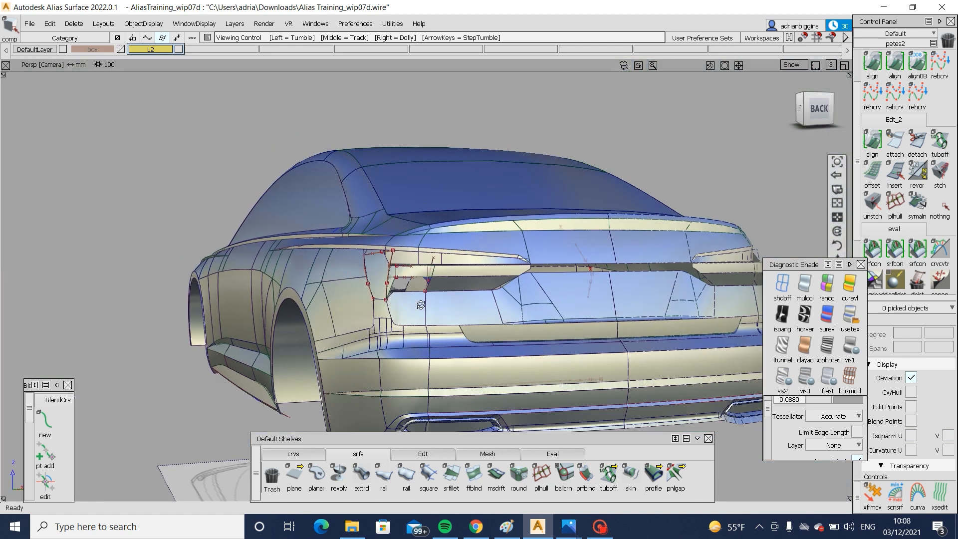
pyautogui.keyDown('alt'); pyautogui.keyDown('shift'); pyautogui.moveTo(420, 303); pyautogui.dragTo(469, 310); pyautogui.keyUp('shift'); pyautogui.keyUp('alt')
pyautogui.keyDown('alt'); pyautogui.keyDown('shift'); pyautogui.moveTo(469, 310); pyautogui.dragTo(364, 243, button='right'); pyautogui.keyUp('shift'); pyautogui.keyUp('alt')
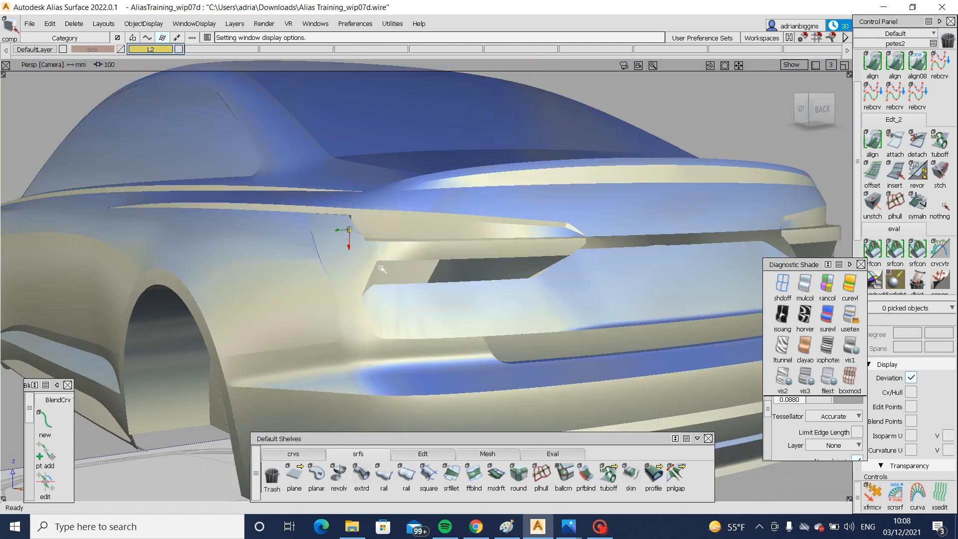
pyautogui.keyDown('alt'); pyautogui.keyDown('shift'); pyautogui.moveTo(382, 270); pyautogui.dragTo(287, 221); pyautogui.keyUp('shift'); pyautogui.keyUp('alt')
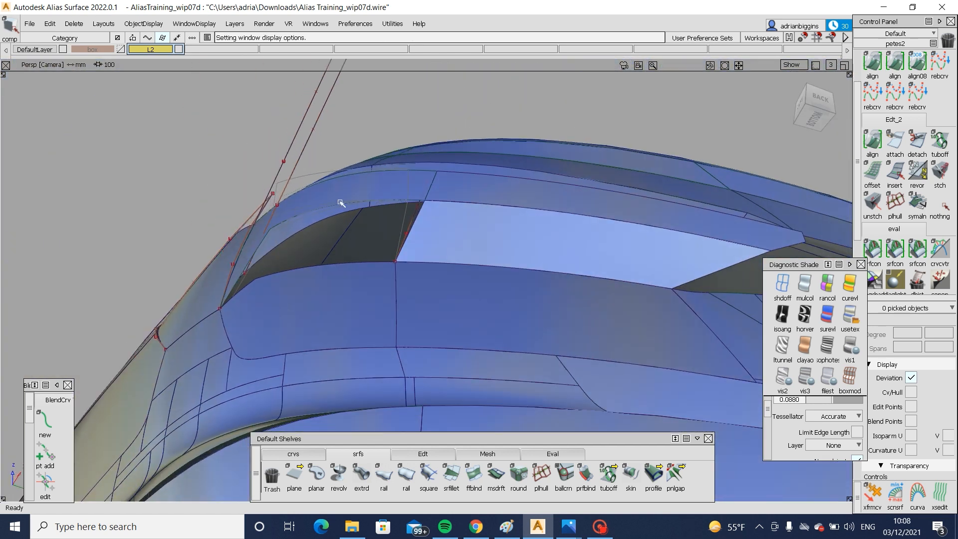
# - Delete the blend surface between the angled patch and the tail lamp, restoring the open gap in the side view
pyautogui.click(346, 180)
pyautogui.click(336, 243)
pyautogui.keyDown('alt'); pyautogui.keyDown('shift'); pyautogui.moveTo(335, 244); pyautogui.dragTo(375, 249); pyautogui.keyUp('shift'); pyautogui.keyUp('alt')
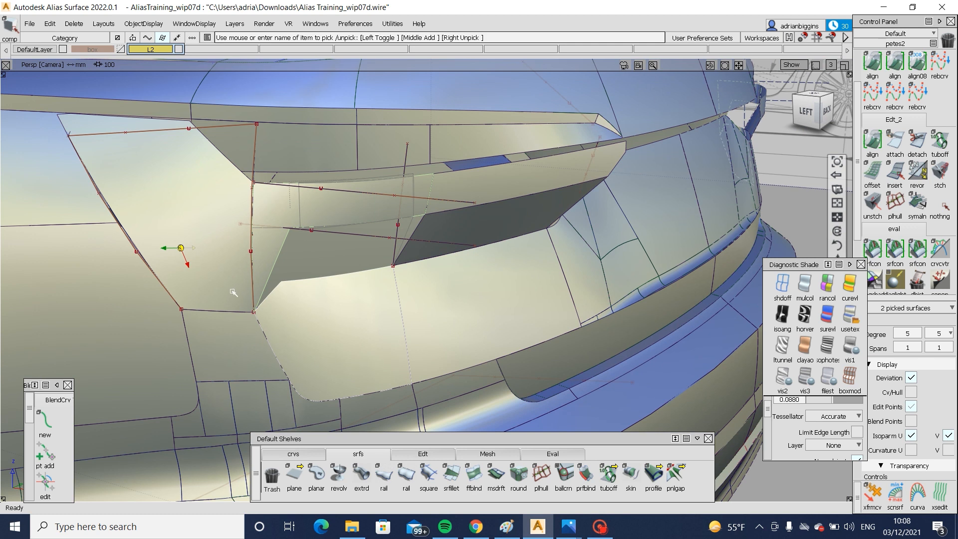
pyautogui.keyDown('alt'); pyautogui.keyDown('shift'); pyautogui.moveTo(232, 291); pyautogui.dragTo(349, 215); pyautogui.keyUp('shift'); pyautogui.keyUp('alt')
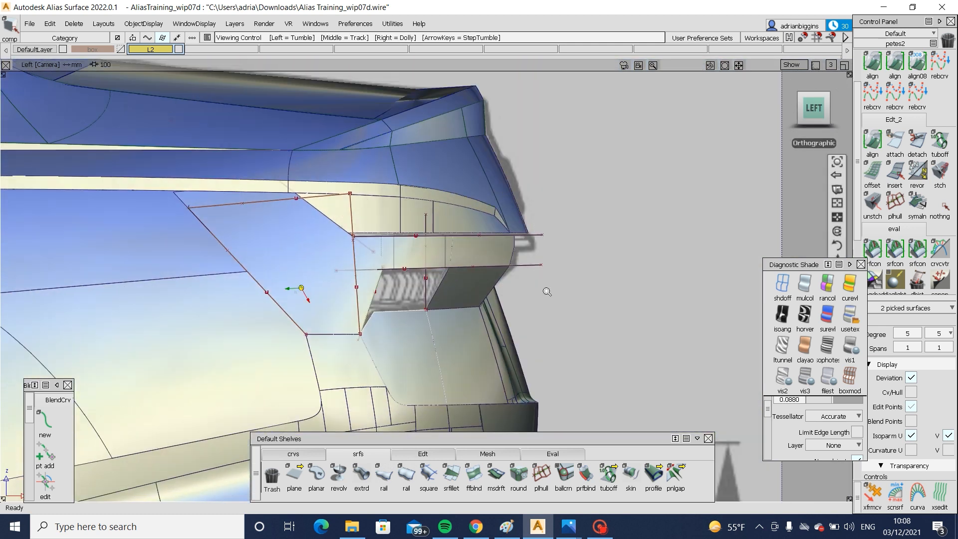
pyautogui.keyDown('alt'); pyautogui.keyDown('shift'); pyautogui.moveTo(547, 291); pyautogui.dragTo(487, 298, button='right'); pyautogui.keyUp('shift'); pyautogui.keyUp('alt')
pyautogui.keyDown('ctrl'); pyautogui.keyDown('shift'); pyautogui.moveTo(487, 298); pyautogui.dragTo(469, 196); pyautogui.keyUp('shift'); pyautogui.keyUp('ctrl')
pyautogui.keyDown('ctrl'); pyautogui.keyDown('shift'); pyautogui.moveTo(470, 196); pyautogui.dragTo(421, 238); pyautogui.keyUp('shift'); pyautogui.keyUp('ctrl')
pyautogui.click(421, 238)
pyautogui.click(397, 249)
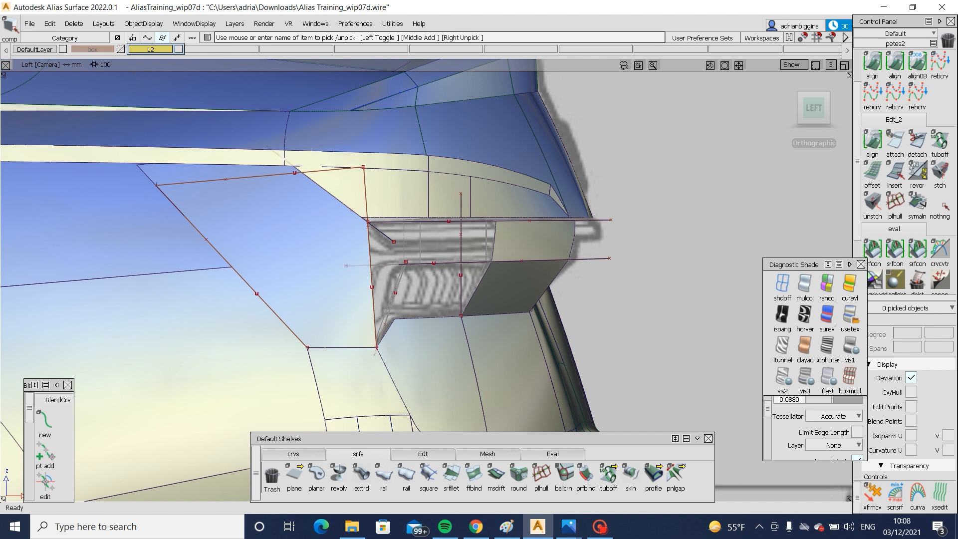
# - Draw a straight edit point curve across the angled patch in the left view, from its lower rear corner to the body crease above
pyautogui.click(301, 452)
pyautogui.click(316, 474)
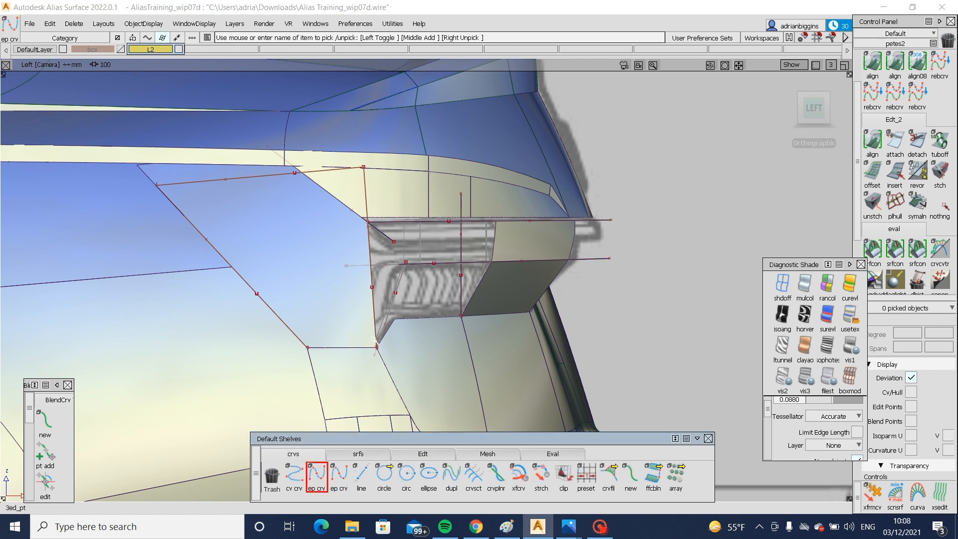
pyautogui.click(376, 345)
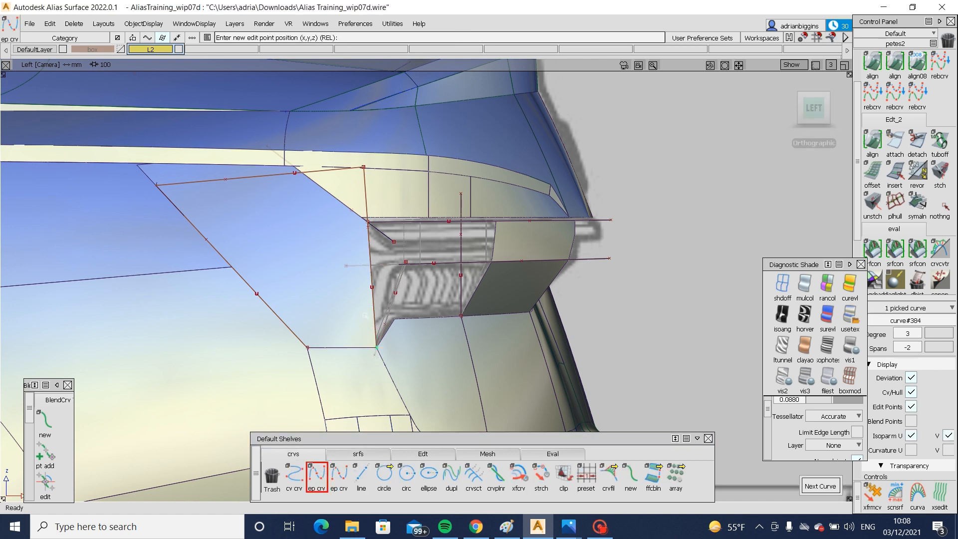
pyautogui.click(285, 165)
# - Project the new curve onto the angled patch and trim away the patch's rear portion
pyautogui.keyDown('ctrl'); pyautogui.keyDown('shift'); pyautogui.moveTo(285, 169); pyautogui.dragTo(271, 265, button='middle'); pyautogui.keyUp('shift'); pyautogui.keyUp('ctrl')
pyautogui.click(273, 264)
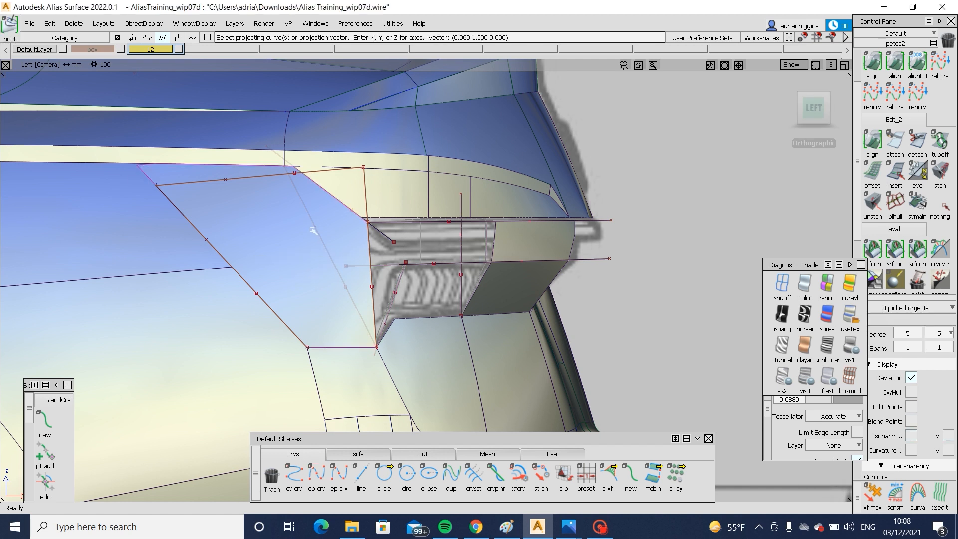
pyautogui.click(315, 229)
pyautogui.press('t')
pyautogui.click(321, 259)
pyautogui.press('space')
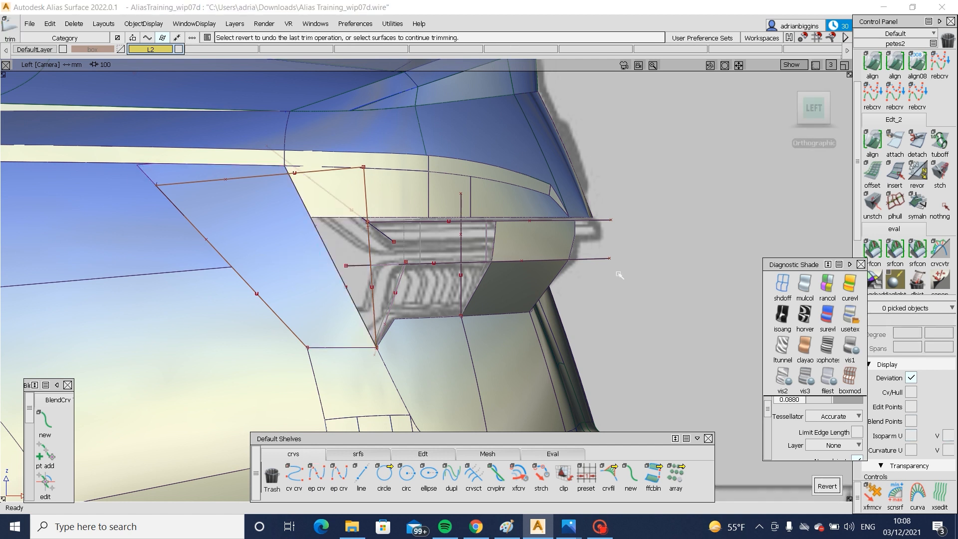
# - Create a G2 freeform blend from the lamp surface's end edge to the angled patch's cut edge, with Connect ends at start and end
pyautogui.keyDown('alt'); pyautogui.keyDown('shift'); pyautogui.moveTo(617, 273); pyautogui.dragTo(532, 274); pyautogui.keyUp('shift'); pyautogui.keyUp('alt')
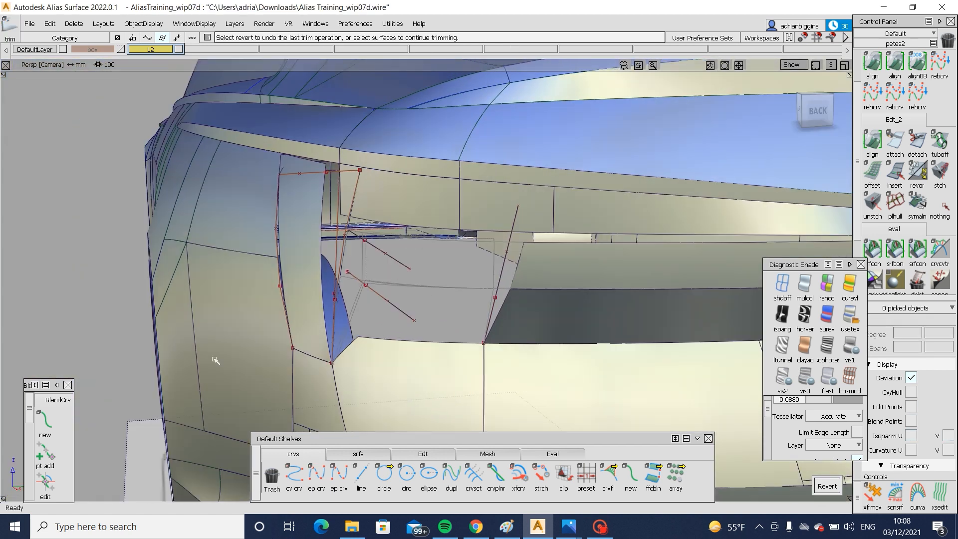
pyautogui.click(358, 454)
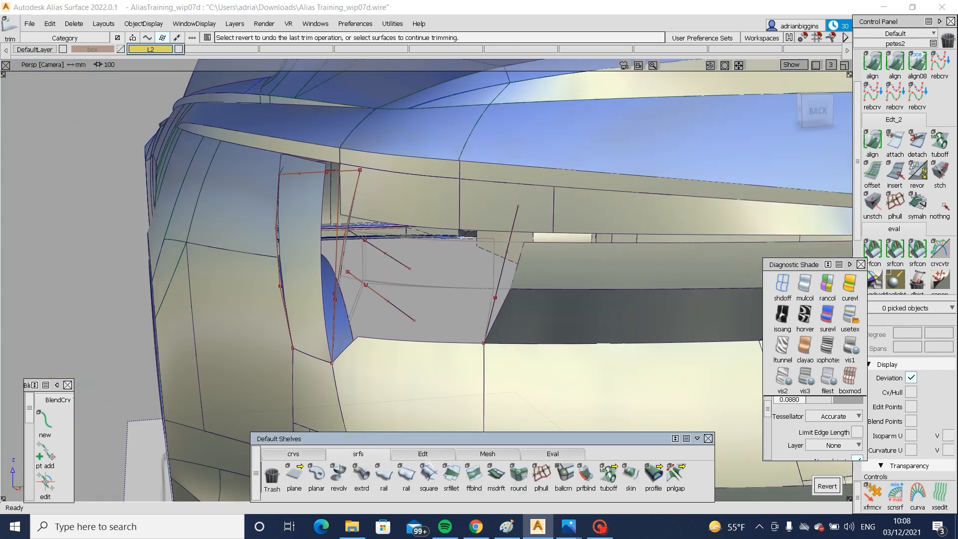
pyautogui.click(518, 286)
pyautogui.click(321, 272)
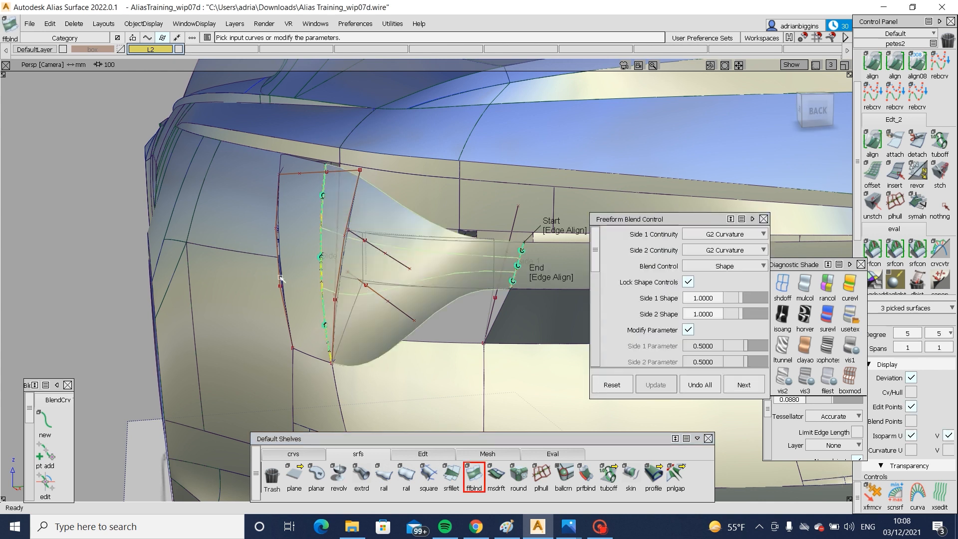
pyautogui.keyDown('alt'); pyautogui.keyDown('shift'); pyautogui.moveTo(344, 272); pyautogui.dragTo(501, 284); pyautogui.keyUp('shift'); pyautogui.keyUp('alt')
pyautogui.click(567, 230)
pyautogui.click(573, 268)
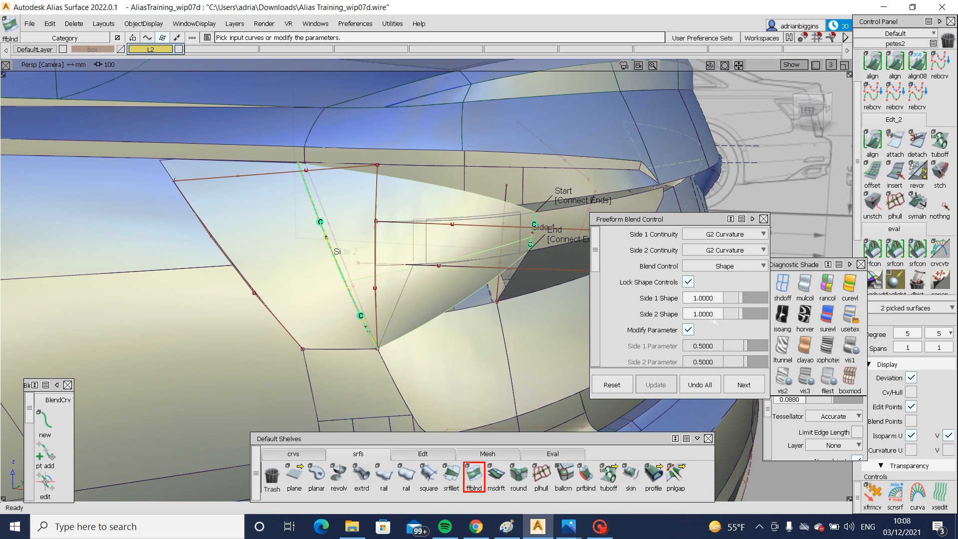
# - Turn off Bezier Surfaces for the freeform blend and set its U Degree to 7
pyautogui.scroll(-5, 739, 314)
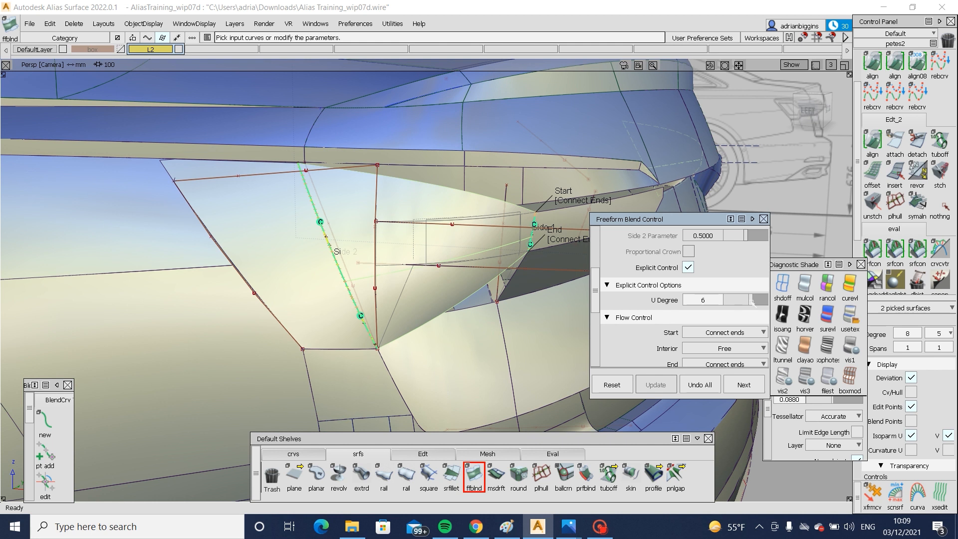
pyautogui.scroll(-6, 738, 300)
pyautogui.click(688, 290)
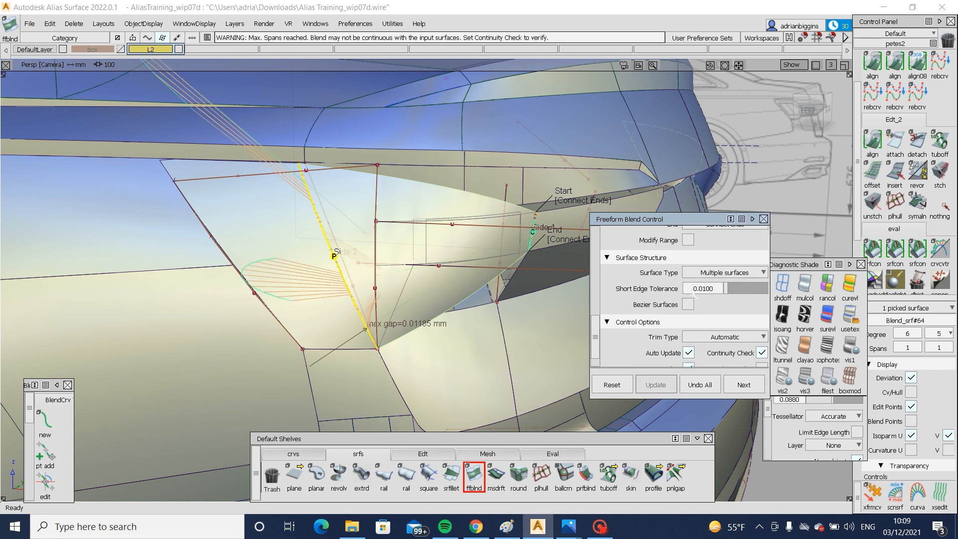
pyautogui.scroll(5, 696, 293)
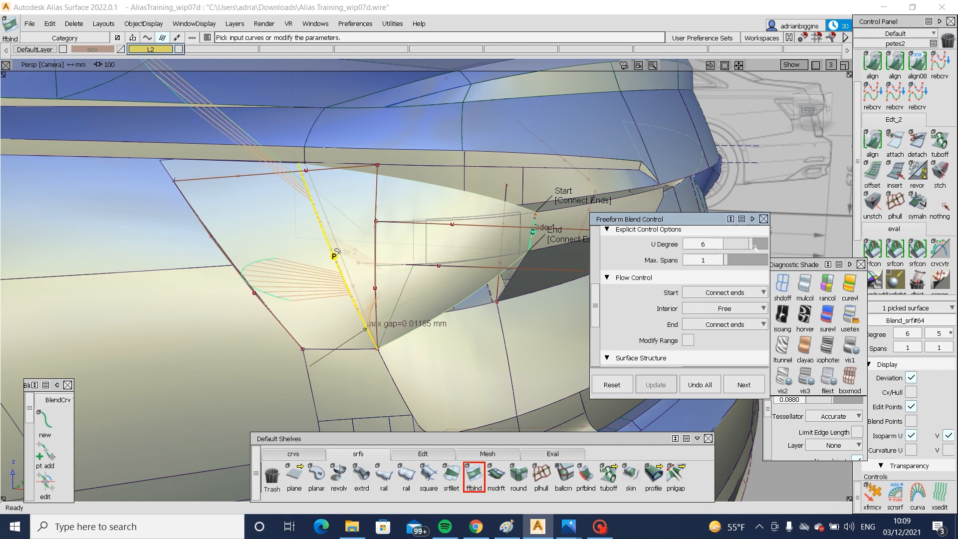
pyautogui.moveTo(754, 246); pyautogui.dragTo(758, 244)
pyautogui.keyDown('alt'); pyautogui.keyDown('shift'); pyautogui.moveTo(528, 265); pyautogui.dragTo(481, 257); pyautogui.keyUp('shift'); pyautogui.keyUp('alt')
pyautogui.keyDown('ctrl'); pyautogui.keyDown('shift'); pyautogui.moveTo(478, 251); pyautogui.dragTo(478, 331); pyautogui.keyUp('shift'); pyautogui.keyUp('ctrl')
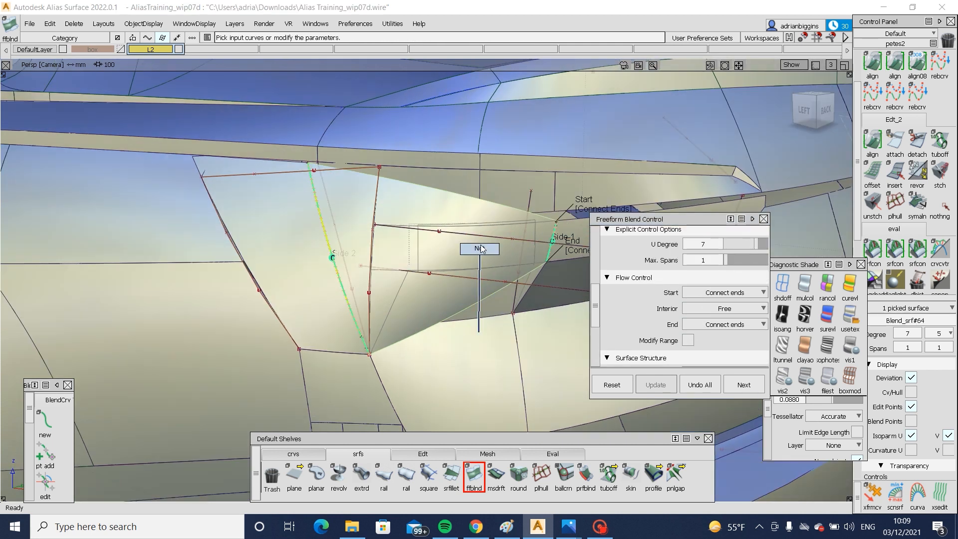
pyautogui.keyDown('ctrl'); pyautogui.keyDown('shift'); pyautogui.moveTo(496, 261); pyautogui.dragTo(496, 279, button='right'); pyautogui.keyUp('shift'); pyautogui.keyUp('ctrl')
pyautogui.keyDown('alt'); pyautogui.keyDown('shift'); pyautogui.moveTo(491, 271); pyautogui.dragTo(559, 272); pyautogui.keyUp('shift'); pyautogui.keyUp('alt')
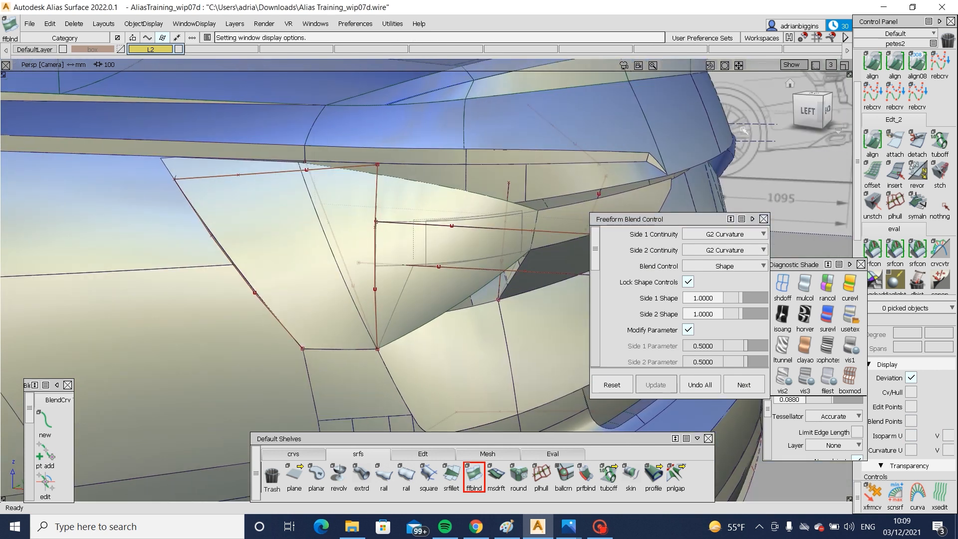
# - Project the lamp outline curves onto the new blend in the left view and trim away the areas outside them
pyautogui.click(811, 109)
pyautogui.keyDown('alt'); pyautogui.keyDown('shift'); pyautogui.moveTo(449, 234); pyautogui.dragTo(500, 239, button='right'); pyautogui.keyUp('shift'); pyautogui.keyUp('alt')
pyautogui.keyDown('ctrl'); pyautogui.keyDown('shift'); pyautogui.moveTo(499, 240); pyautogui.dragTo(471, 246); pyautogui.keyUp('shift'); pyautogui.keyUp('ctrl')
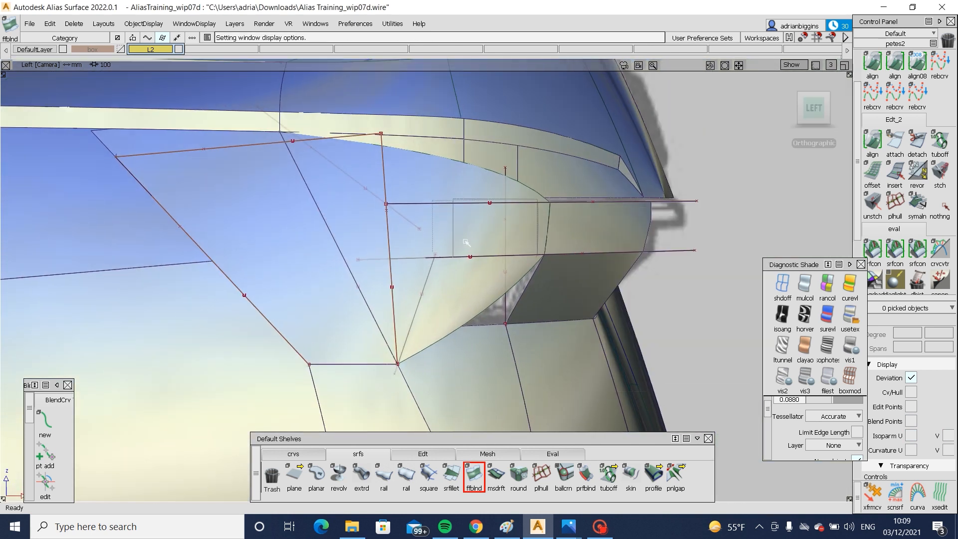
pyautogui.click(467, 244)
pyautogui.keyDown('ctrl'); pyautogui.keyDown('shift'); pyautogui.moveTo(358, 236); pyautogui.dragTo(434, 231); pyautogui.keyUp('shift'); pyautogui.keyUp('ctrl')
pyautogui.moveTo(391, 190); pyautogui.dragTo(409, 225)
pyautogui.moveTo(417, 238); pyautogui.dragTo(468, 247)
pyautogui.press('space')
pyautogui.press('space')
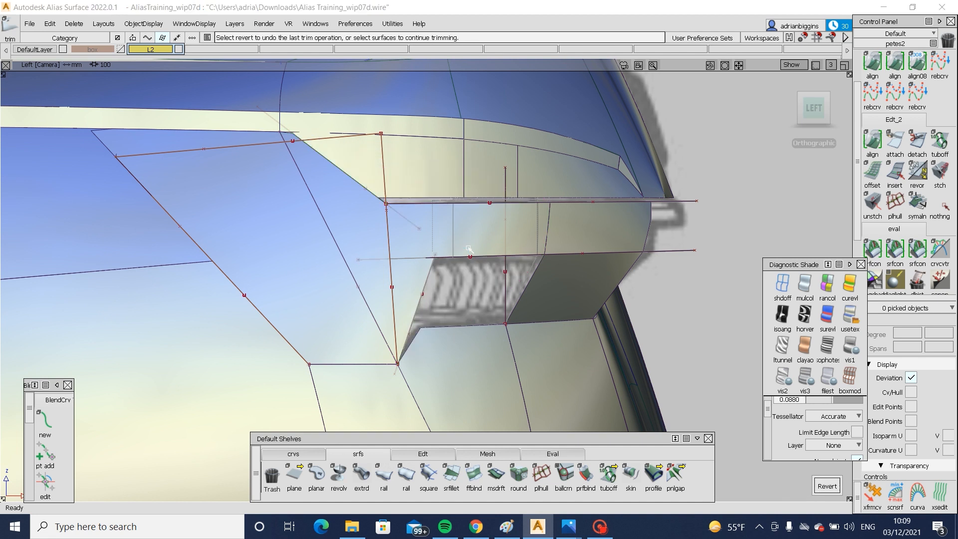
# - Examine the trimmed blend and the whole rear end from several angles without the surrounding wireframe
pyautogui.keyDown('alt'); pyautogui.keyDown('shift'); pyautogui.moveTo(357, 289); pyautogui.dragTo(126, 254); pyautogui.keyUp('shift'); pyautogui.keyUp('alt')
pyautogui.keyDown('alt'); pyautogui.keyDown('shift'); pyautogui.moveTo(125, 254); pyautogui.dragTo(246, 277, button='right'); pyautogui.keyUp('shift'); pyautogui.keyUp('alt')
pyautogui.keyDown('alt'); pyautogui.keyDown('shift'); pyautogui.moveTo(246, 278); pyautogui.dragTo(271, 276); pyautogui.keyUp('shift'); pyautogui.keyUp('alt')
pyautogui.keyDown('alt'); pyautogui.keyDown('shift'); pyautogui.moveTo(271, 275); pyautogui.dragTo(329, 290, button='right'); pyautogui.keyUp('shift'); pyautogui.keyUp('alt')
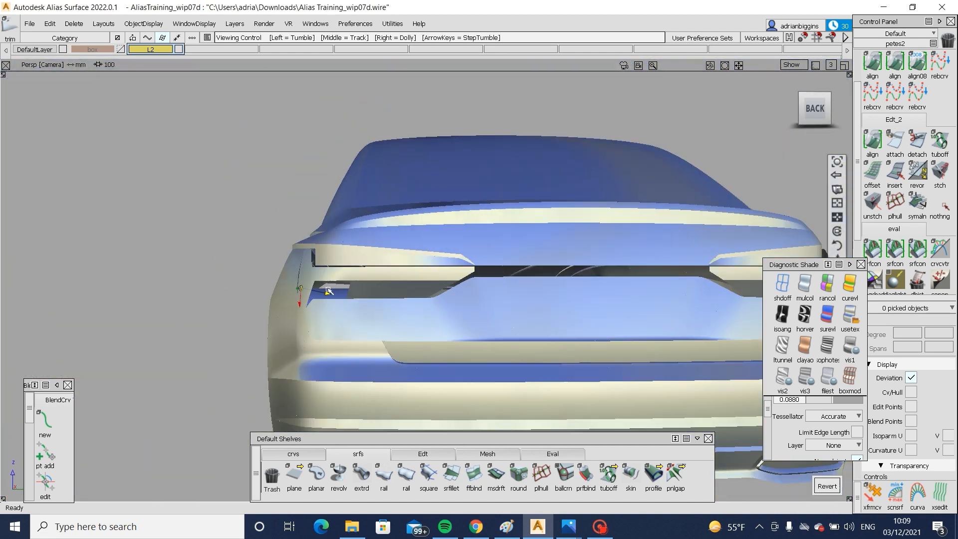
pyautogui.keyDown('alt'); pyautogui.keyDown('shift'); pyautogui.moveTo(492, 309); pyautogui.dragTo(198, 290, button='middle'); pyautogui.keyUp('shift'); pyautogui.keyUp('alt')
pyautogui.keyDown('alt'); pyautogui.keyDown('shift'); pyautogui.moveTo(198, 290); pyautogui.dragTo(349, 301); pyautogui.keyUp('shift'); pyautogui.keyUp('alt')
pyautogui.keyDown('alt'); pyautogui.keyDown('shift'); pyautogui.moveTo(85, 270); pyautogui.dragTo(370, 262, button='middle'); pyautogui.keyUp('shift'); pyautogui.keyUp('alt')
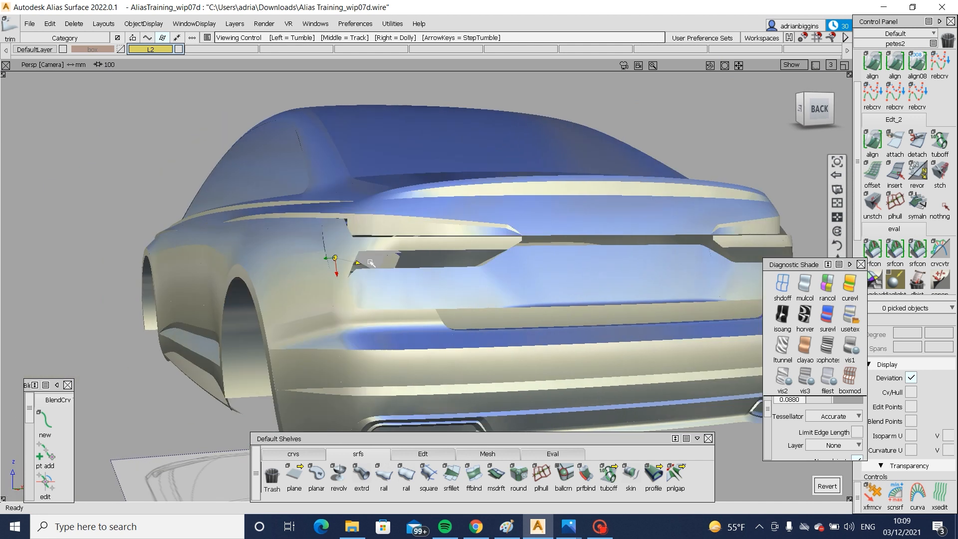
pyautogui.keyDown('alt'); pyautogui.keyDown('shift'); pyautogui.moveTo(405, 294); pyautogui.dragTo(479, 299, button='right'); pyautogui.keyUp('shift'); pyautogui.keyUp('alt')
pyautogui.keyDown('alt'); pyautogui.keyDown('shift'); pyautogui.moveTo(479, 299); pyautogui.dragTo(594, 305); pyautogui.keyUp('shift'); pyautogui.keyUp('alt')
pyautogui.keyDown('alt'); pyautogui.keyDown('shift'); pyautogui.moveTo(449, 300); pyautogui.dragTo(534, 300, button='right'); pyautogui.keyUp('shift'); pyautogui.keyUp('alt')
pyautogui.keyDown('alt'); pyautogui.keyDown('shift'); pyautogui.moveTo(534, 299); pyautogui.dragTo(331, 285); pyautogui.keyUp('shift'); pyautogui.keyUp('alt')
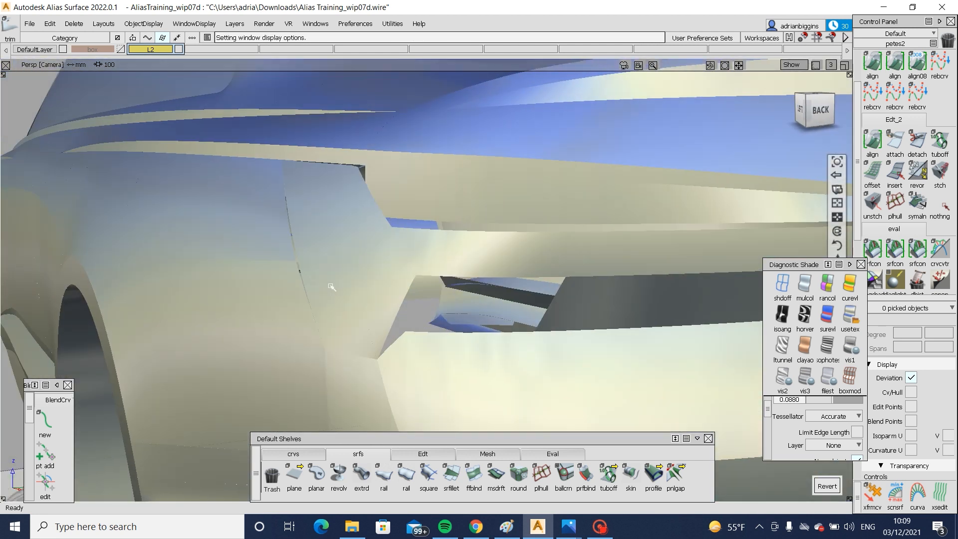
# - Try to fill the opening beneath the blend with a two-rail surface along the blend's lower edge and the body edge below
pyautogui.keyDown('alt'); pyautogui.keyDown('shift'); pyautogui.moveTo(565, 363); pyautogui.dragTo(462, 192); pyautogui.keyUp('shift'); pyautogui.keyUp('alt')
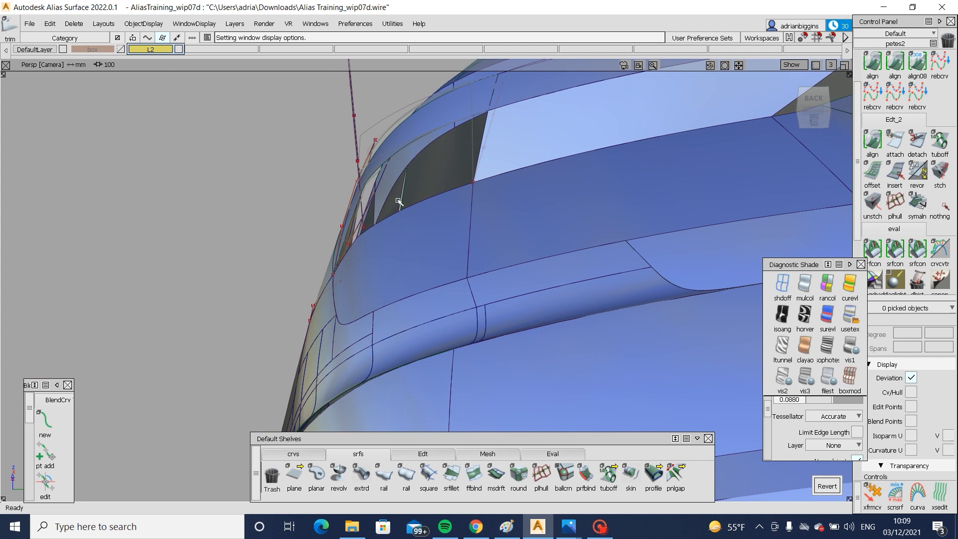
pyautogui.keyDown('alt'); pyautogui.keyDown('shift'); pyautogui.moveTo(397, 199); pyautogui.dragTo(409, 276); pyautogui.keyUp('shift'); pyautogui.keyUp('alt')
pyautogui.click(407, 475)
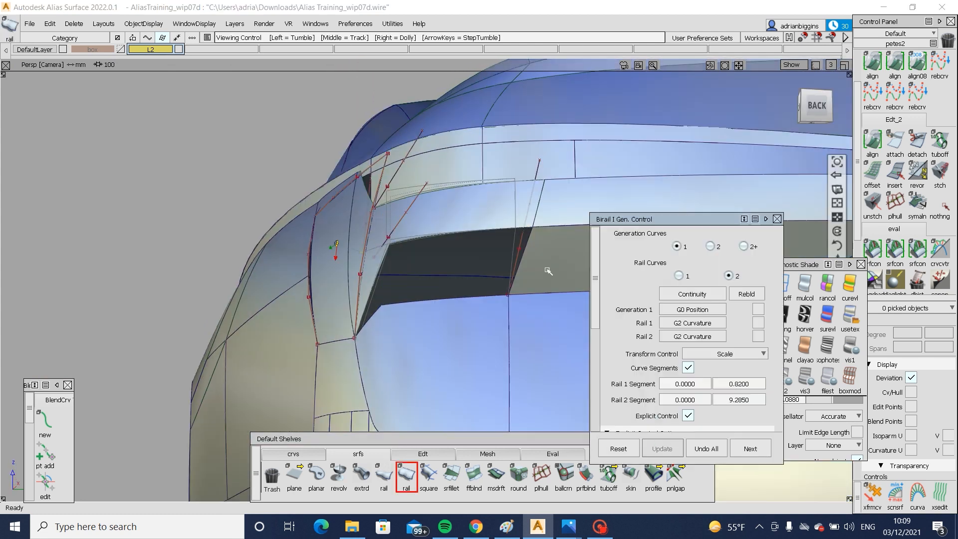
pyautogui.keyDown('alt'); pyautogui.keyDown('shift'); pyautogui.moveTo(547, 271); pyautogui.dragTo(516, 331); pyautogui.keyUp('shift'); pyautogui.keyUp('alt')
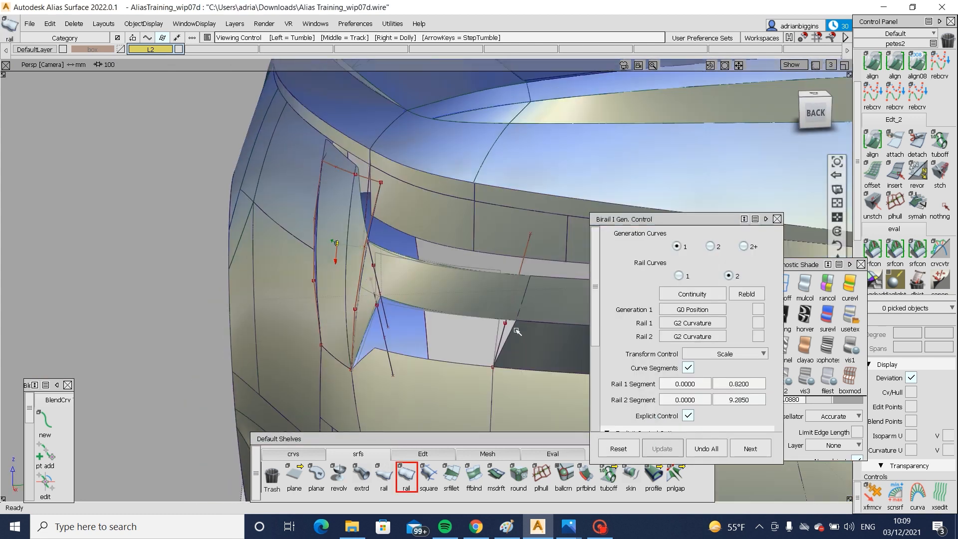
pyautogui.click(462, 366)
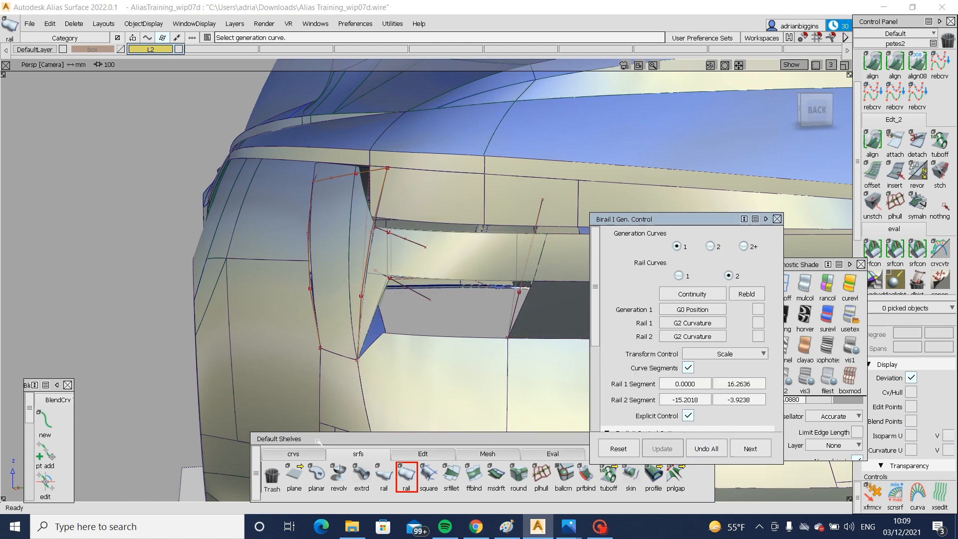
# - Draw an edit point curve from the opening's lower outer corner up to the blend's lower edge
pyautogui.click(313, 453)
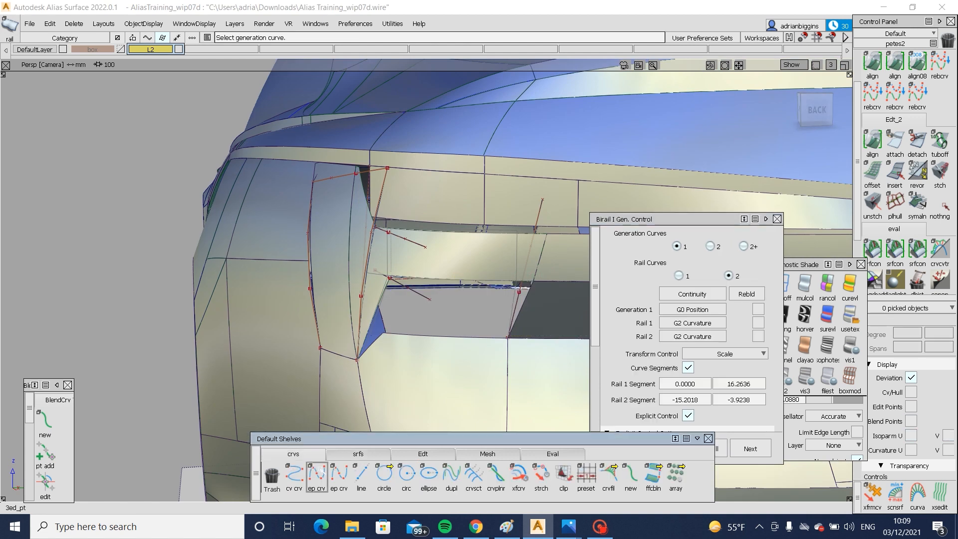
pyautogui.click(316, 477)
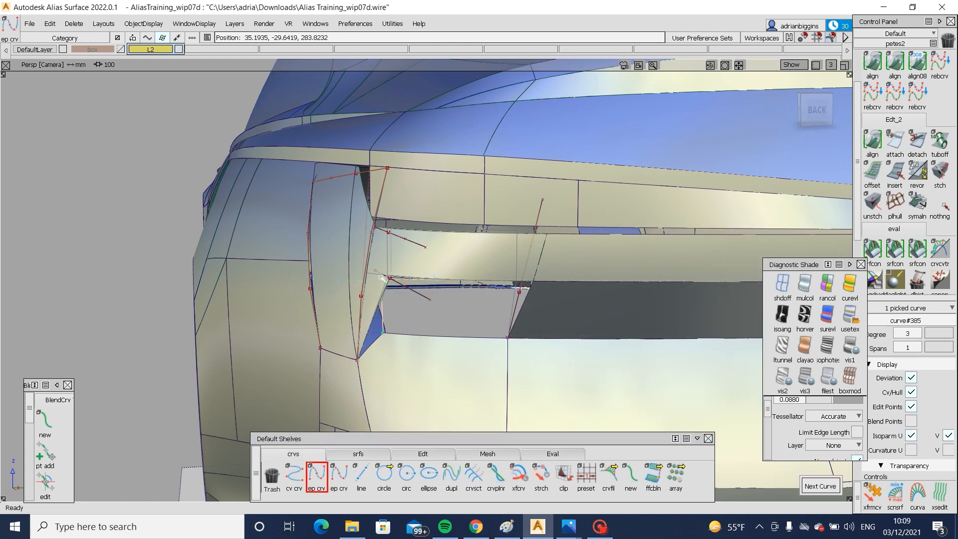
pyautogui.keyDown('alt'); pyautogui.keyDown('shift'); pyautogui.moveTo(460, 306); pyautogui.dragTo(441, 301); pyautogui.keyUp('shift'); pyautogui.keyUp('alt')
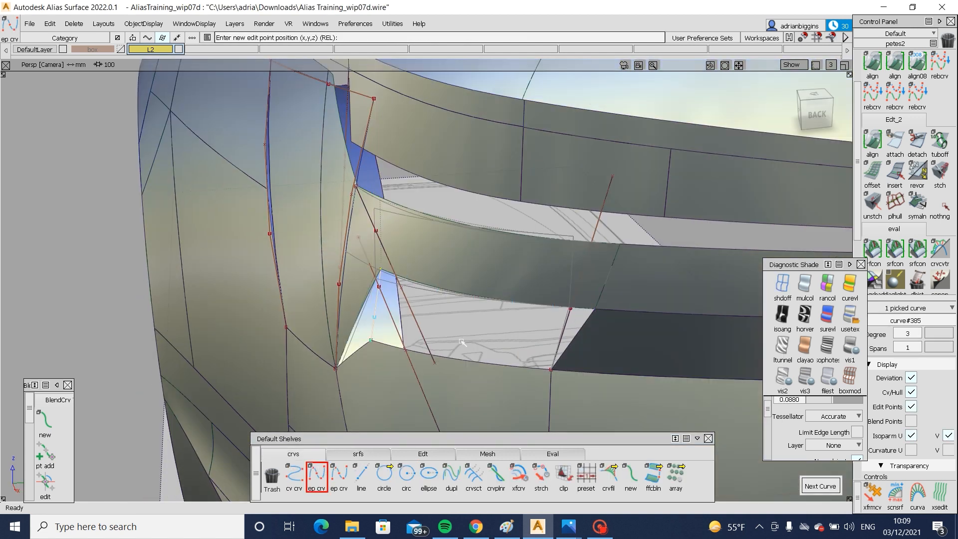
pyautogui.keyDown('alt'); pyautogui.keyDown('shift'); pyautogui.moveTo(461, 342); pyautogui.dragTo(252, 281); pyautogui.keyUp('shift'); pyautogui.keyUp('alt')
pyautogui.keyDown('ctrl'); pyautogui.keyDown('shift'); pyautogui.moveTo(393, 387); pyautogui.dragTo(400, 342); pyautogui.keyUp('shift'); pyautogui.keyUp('ctrl')
# - Move a control vertex of the new curve to reshape it between the blend and the lower body edge
pyautogui.click(413, 326)
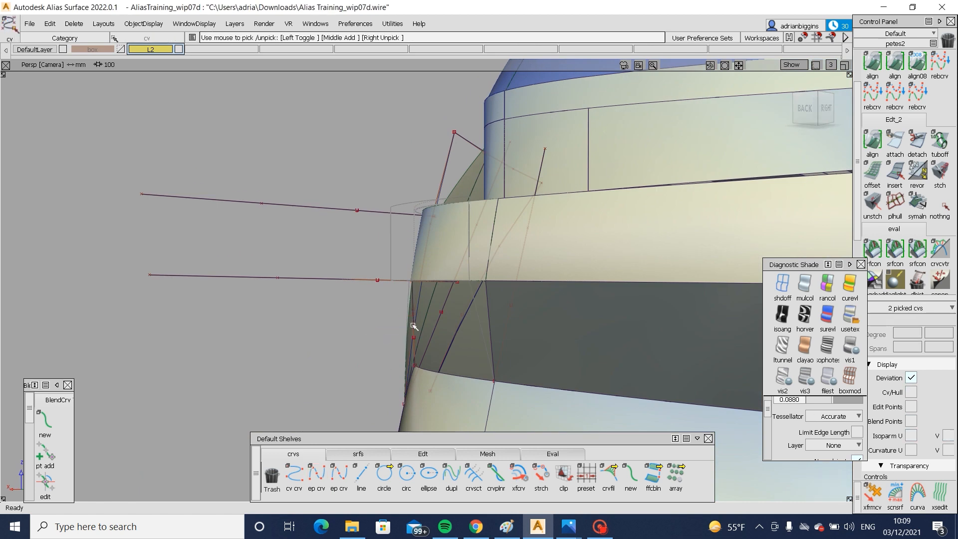
pyautogui.keyDown('ctrl'); pyautogui.keyDown('shift'); pyautogui.moveTo(420, 378); pyautogui.dragTo(376, 341); pyautogui.keyUp('shift'); pyautogui.keyUp('ctrl')
pyautogui.click(414, 338)
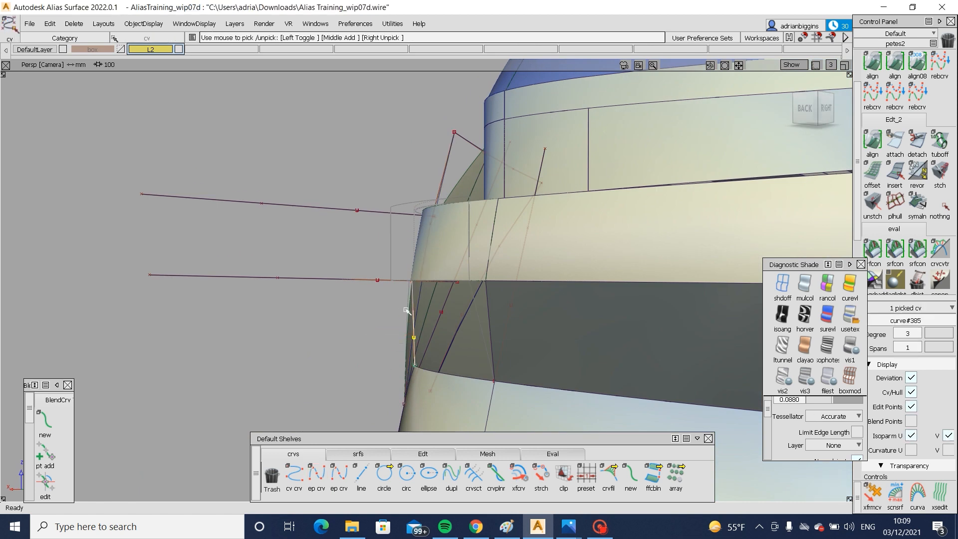
pyautogui.moveTo(416, 314); pyautogui.dragTo(416, 315)
pyautogui.keyDown('ctrl'); pyautogui.keyDown('shift'); pyautogui.moveTo(399, 345); pyautogui.dragTo(398, 323, button='middle'); pyautogui.keyUp('shift'); pyautogui.keyUp('ctrl')
pyautogui.moveTo(396, 325); pyautogui.dragTo(388, 325)
pyautogui.moveTo(449, 344)
pyautogui.keyDown('alt'); pyautogui.keyDown('shift'); pyautogui.mouseDown()
pyautogui.moveTo(407, 348)
pyautogui.moveTo(451, 361)
pyautogui.mouseUp(); pyautogui.keyUp('shift'); pyautogui.keyUp('alt')
pyautogui.keyDown('ctrl'); pyautogui.keyDown('shift'); pyautogui.moveTo(470, 408); pyautogui.dragTo(473, 353); pyautogui.keyUp('shift'); pyautogui.keyUp('ctrl')
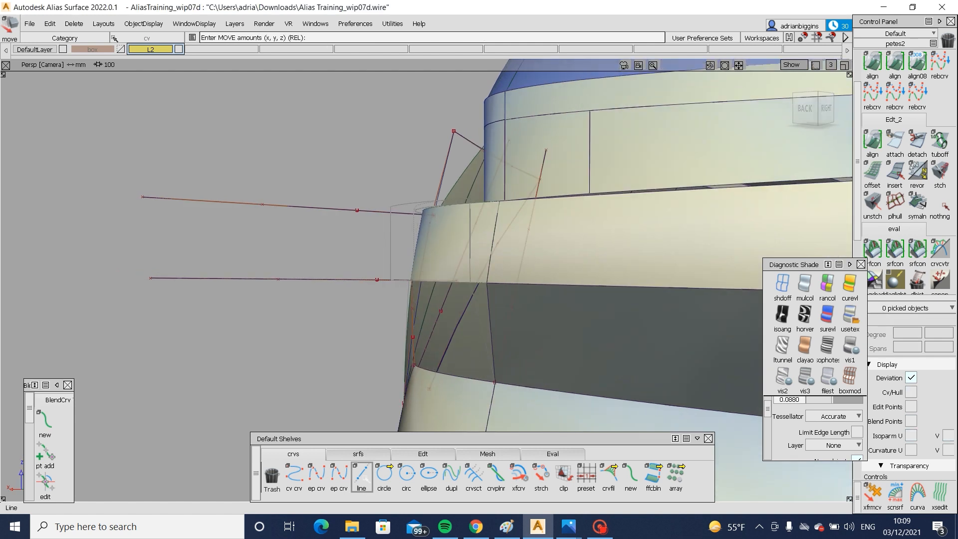
# - Fill the opening beneath the blend with a four-sided Square surface at G0 Position, bounded by the surrounding surface edges and the new curve
pyautogui.click(359, 453)
pyautogui.click(469, 377)
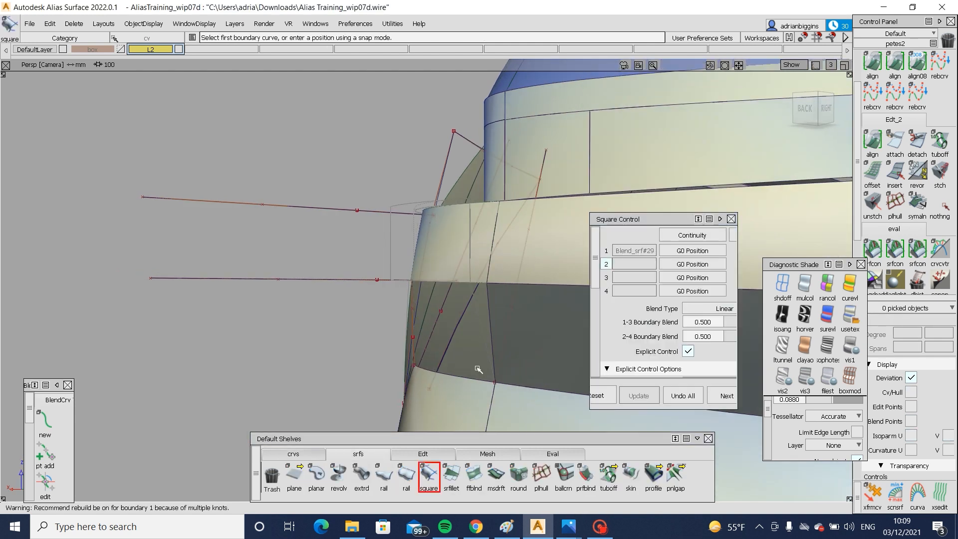
pyautogui.click(493, 349)
pyautogui.click(461, 285)
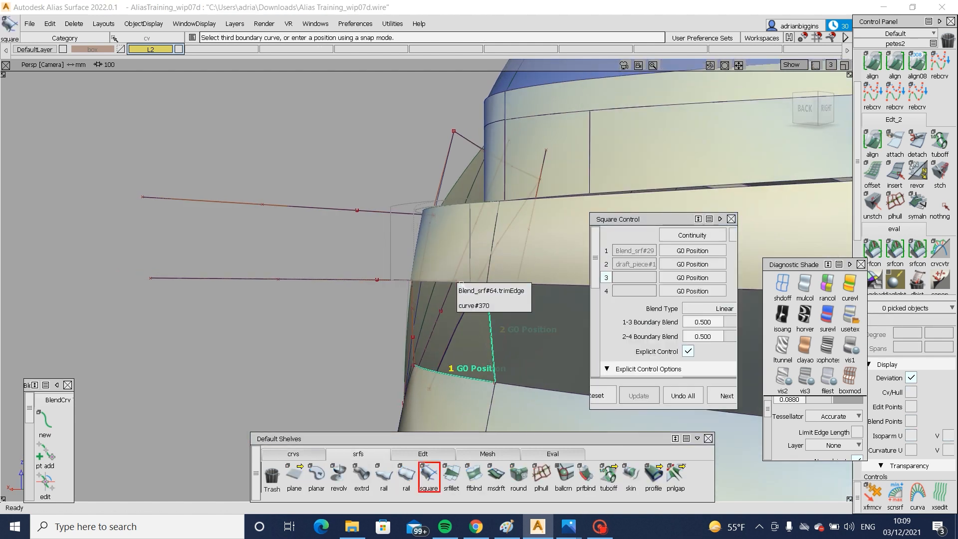
pyautogui.click(412, 319)
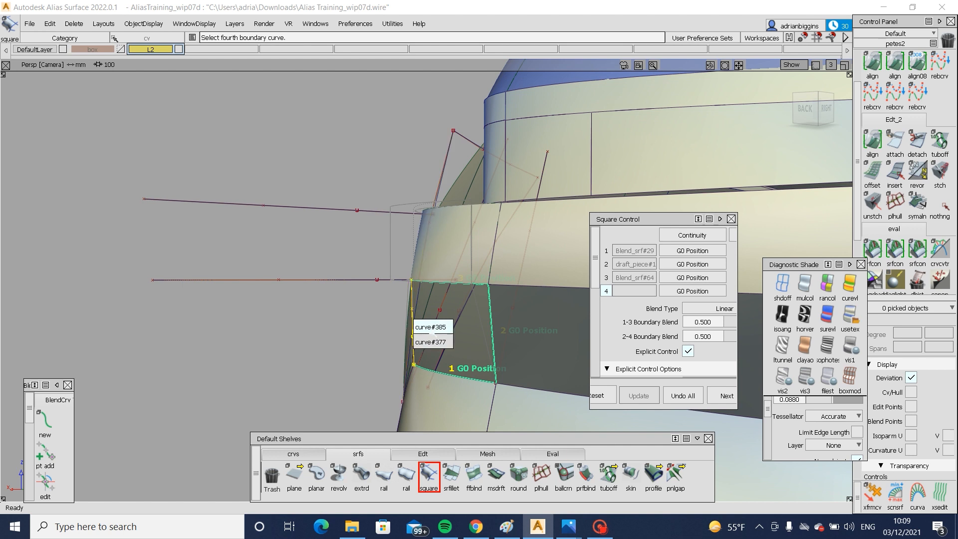
pyautogui.click(424, 327)
# - Examine the filled lamp recess and rear quarter from several angles, with and without the wireframe
pyautogui.keyDown('alt'); pyautogui.keyDown('shift'); pyautogui.moveTo(405, 339); pyautogui.dragTo(393, 285); pyautogui.keyUp('shift'); pyautogui.keyUp('alt')
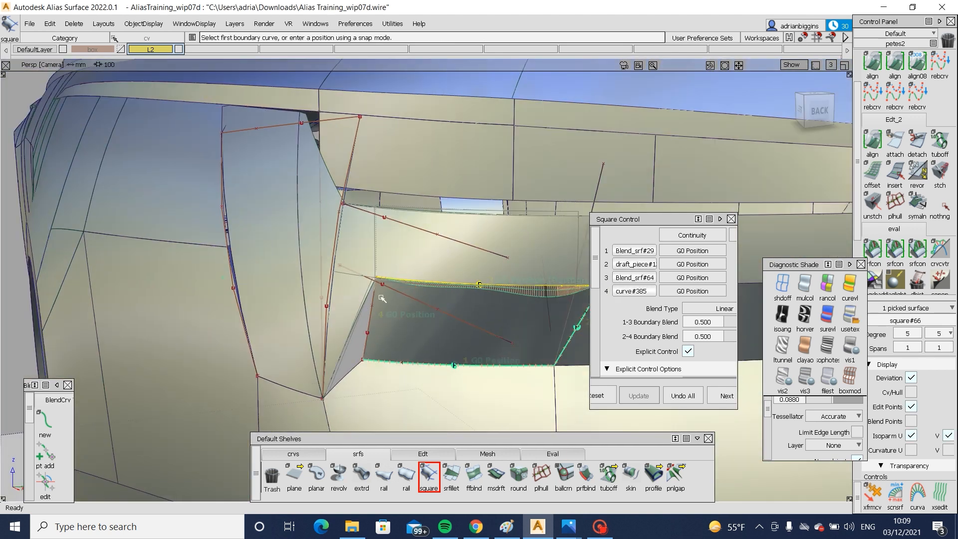
pyautogui.keyDown('alt'); pyautogui.keyDown('shift'); pyautogui.moveTo(413, 363); pyautogui.dragTo(269, 352); pyautogui.keyUp('shift'); pyautogui.keyUp('alt')
pyautogui.keyDown('ctrl'); pyautogui.keyDown('shift'); pyautogui.moveTo(269, 352); pyautogui.dragTo(270, 324, button='right'); pyautogui.keyUp('shift'); pyautogui.keyUp('ctrl')
pyautogui.keyDown('alt'); pyautogui.keyDown('shift'); pyautogui.moveTo(270, 324); pyautogui.dragTo(298, 314); pyautogui.keyUp('shift'); pyautogui.keyUp('alt')
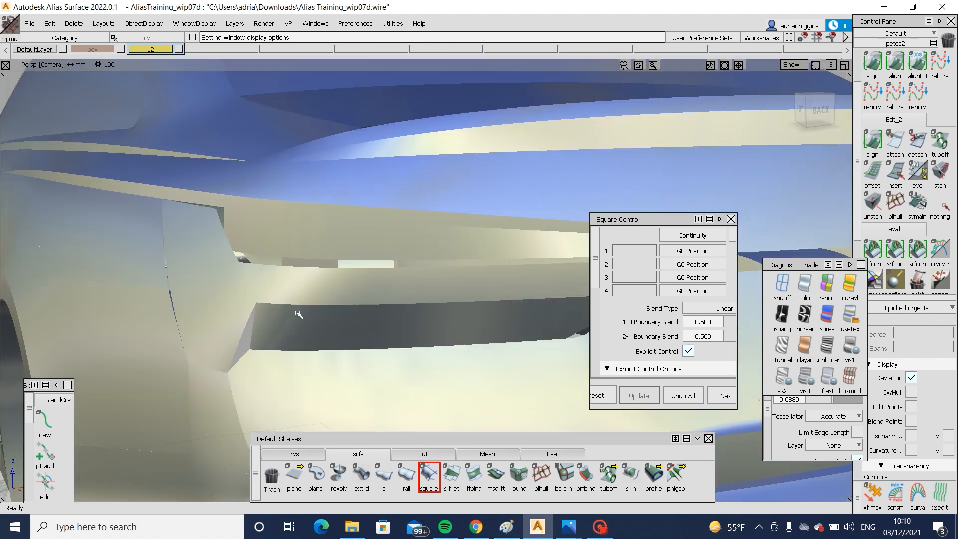
pyautogui.keyDown('ctrl'); pyautogui.keyDown('shift'); pyautogui.moveTo(298, 314); pyautogui.dragTo(256, 315, button='right'); pyautogui.keyUp('shift'); pyautogui.keyUp('ctrl')
pyautogui.keyDown('alt'); pyautogui.keyDown('shift'); pyautogui.moveTo(279, 314); pyautogui.dragTo(375, 306); pyautogui.keyUp('shift'); pyautogui.keyUp('alt')
pyautogui.keyDown('alt'); pyautogui.keyDown('shift'); pyautogui.moveTo(374, 306); pyautogui.dragTo(269, 321, button='right'); pyautogui.keyUp('shift'); pyautogui.keyUp('alt')
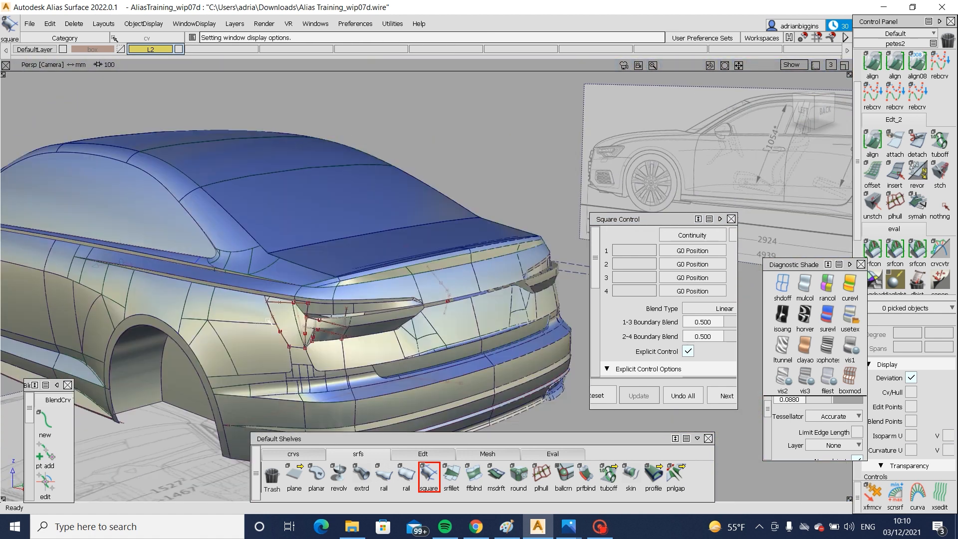
pyautogui.keyDown('alt'); pyautogui.keyDown('shift'); pyautogui.moveTo(393, 338); pyautogui.dragTo(193, 302, button='right'); pyautogui.keyUp('shift'); pyautogui.keyUp('alt')
pyautogui.keyDown('alt'); pyautogui.keyDown('shift'); pyautogui.moveTo(277, 333); pyautogui.dragTo(280, 335, button='right'); pyautogui.keyUp('shift'); pyautogui.keyUp('alt')
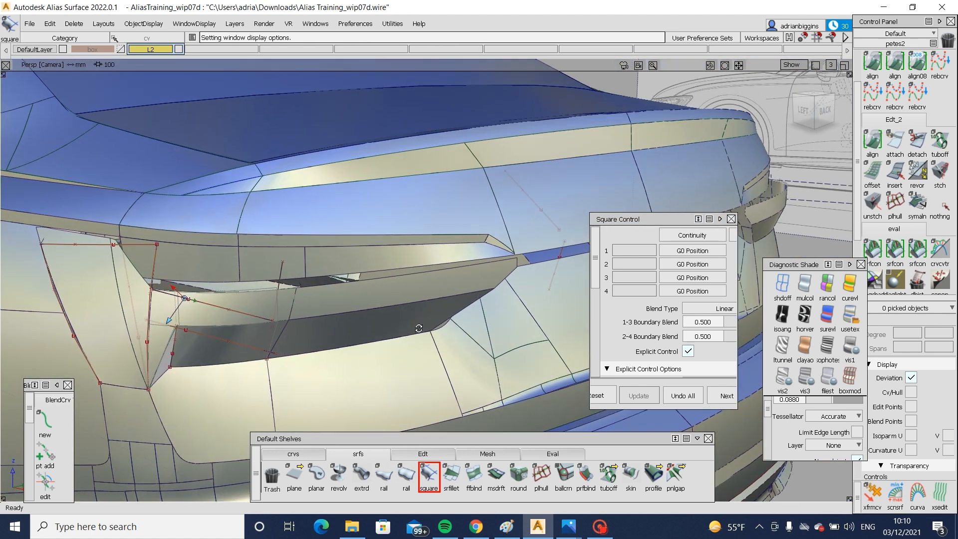
pyautogui.keyDown('alt'); pyautogui.keyDown('shift'); pyautogui.moveTo(280, 336); pyautogui.dragTo(314, 321); pyautogui.keyUp('shift'); pyautogui.keyUp('alt')
pyautogui.keyDown('alt'); pyautogui.keyDown('shift'); pyautogui.moveTo(314, 321); pyautogui.dragTo(192, 320, button='middle'); pyautogui.keyUp('shift'); pyautogui.keyUp('alt')
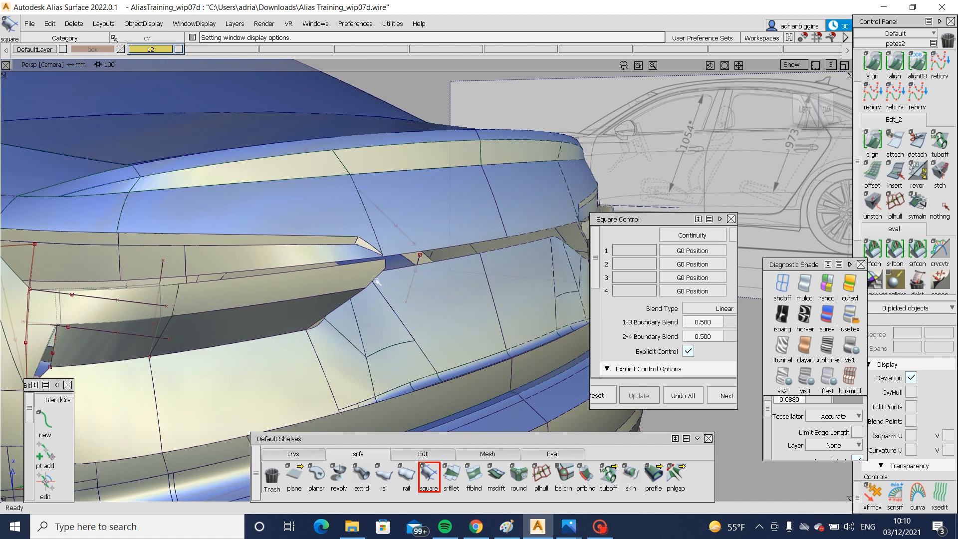
pyautogui.keyDown('alt'); pyautogui.keyDown('shift'); pyautogui.moveTo(216, 308); pyautogui.dragTo(167, 310, button='right'); pyautogui.keyUp('shift'); pyautogui.keyUp('alt')
pyautogui.keyDown('alt'); pyautogui.keyDown('shift'); pyautogui.moveTo(167, 310); pyautogui.dragTo(349, 279, button='middle'); pyautogui.keyUp('shift'); pyautogui.keyUp('alt')
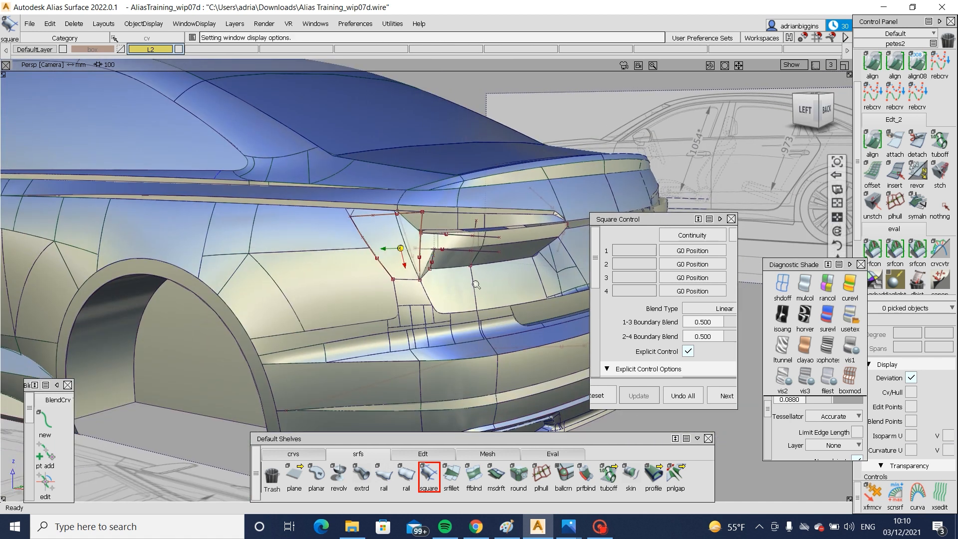
# - Delete the leftover construction curves and templated surfaces around the outer end of the blend
pyautogui.keyDown('alt'); pyautogui.keyDown('shift'); pyautogui.moveTo(382, 267); pyautogui.dragTo(477, 261, button='right'); pyautogui.keyUp('shift'); pyautogui.keyUp('alt')
pyautogui.keyDown('ctrl'); pyautogui.keyDown('shift'); pyautogui.moveTo(478, 262); pyautogui.dragTo(501, 279); pyautogui.keyUp('shift'); pyautogui.keyUp('ctrl')
pyautogui.keyDown('alt'); pyautogui.keyDown('shift'); pyautogui.moveTo(517, 327); pyautogui.dragTo(466, 306); pyautogui.keyUp('shift'); pyautogui.keyUp('alt')
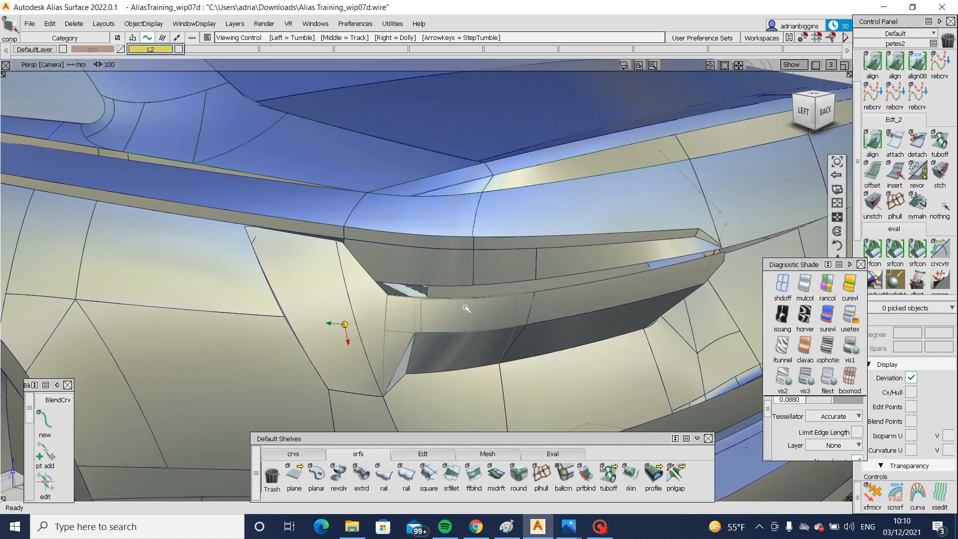
pyautogui.keyDown('ctrl'); pyautogui.keyDown('shift'); pyautogui.moveTo(400, 228); pyautogui.dragTo(405, 277); pyautogui.keyUp('shift'); pyautogui.keyUp('ctrl')
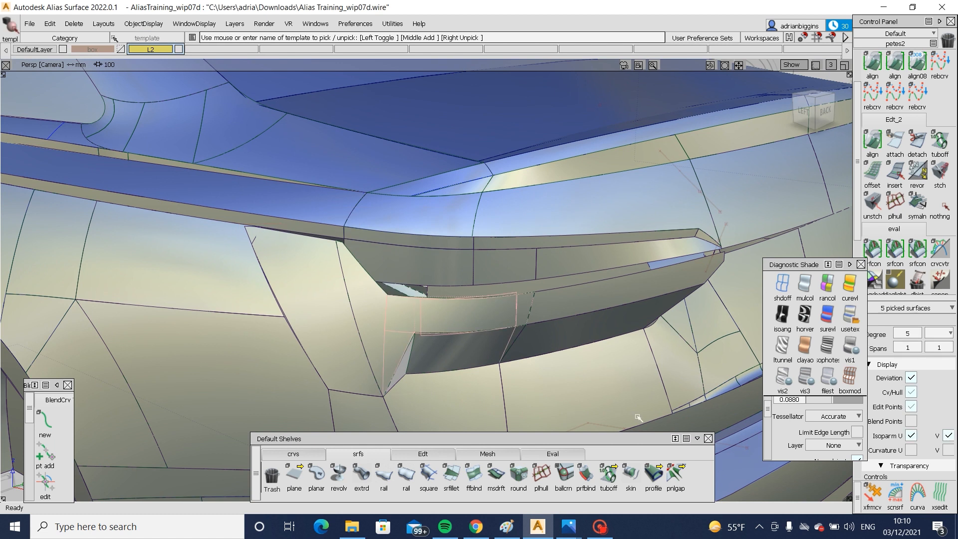
pyautogui.press('Delete')
# - Examine the cleaned-up lamp surround and the gaps along its upper and sloping edges
pyautogui.keyDown('alt'); pyautogui.keyDown('shift'); pyautogui.click(539, 323); pyautogui.keyUp('shift'); pyautogui.keyUp('alt')
pyautogui.keyDown('alt'); pyautogui.keyDown('shift'); pyautogui.moveTo(539, 323); pyautogui.dragTo(412, 355, button='right'); pyautogui.keyUp('shift'); pyautogui.keyUp('alt')
pyautogui.keyDown('alt'); pyautogui.keyDown('shift'); pyautogui.moveTo(413, 355); pyautogui.dragTo(636, 329); pyautogui.keyUp('shift'); pyautogui.keyUp('alt')
pyautogui.keyDown('alt'); pyautogui.keyDown('shift'); pyautogui.click(469, 325); pyautogui.keyUp('shift'); pyautogui.keyUp('alt')
pyautogui.keyDown('alt'); pyautogui.keyDown('shift'); pyautogui.moveTo(469, 324); pyautogui.dragTo(505, 346, button='right'); pyautogui.keyUp('shift'); pyautogui.keyUp('alt')
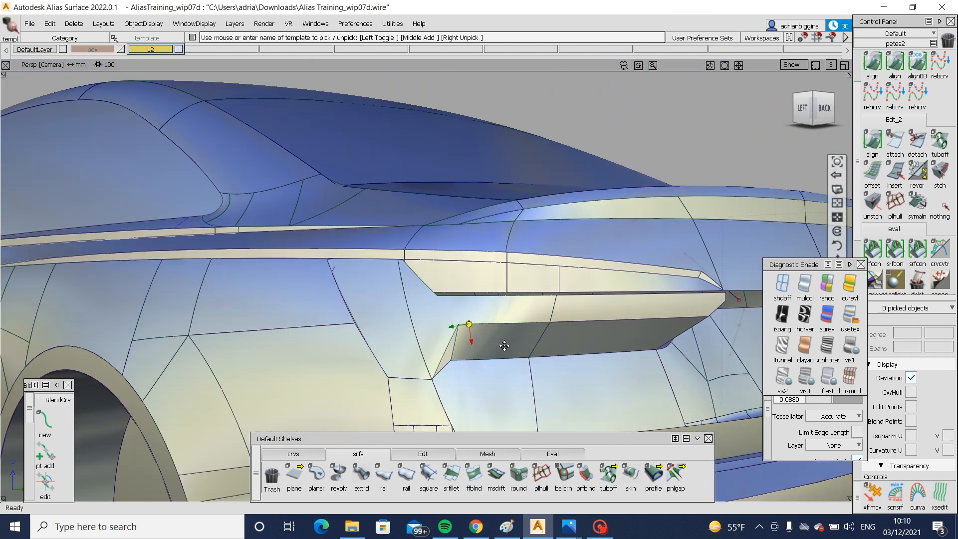
pyautogui.keyDown('alt'); pyautogui.keyDown('shift'); pyautogui.moveTo(504, 346); pyautogui.dragTo(489, 361, button='middle'); pyautogui.keyUp('shift'); pyautogui.keyUp('alt')
pyautogui.keyDown('alt'); pyautogui.keyDown('shift'); pyautogui.moveTo(489, 361); pyautogui.dragTo(498, 378, button='right'); pyautogui.keyUp('shift'); pyautogui.keyUp('alt')
pyautogui.keyDown('alt'); pyautogui.keyDown('shift'); pyautogui.moveTo(498, 378); pyautogui.dragTo(515, 368); pyautogui.keyUp('shift'); pyautogui.keyUp('alt')
pyautogui.keyDown('alt'); pyautogui.keyDown('shift'); pyautogui.moveTo(515, 368); pyautogui.dragTo(402, 358, button='middle'); pyautogui.keyUp('shift'); pyautogui.keyUp('alt')
pyautogui.keyDown('alt'); pyautogui.keyDown('shift'); pyautogui.moveTo(401, 358); pyautogui.dragTo(248, 253); pyautogui.keyUp('shift'); pyautogui.keyUp('alt')
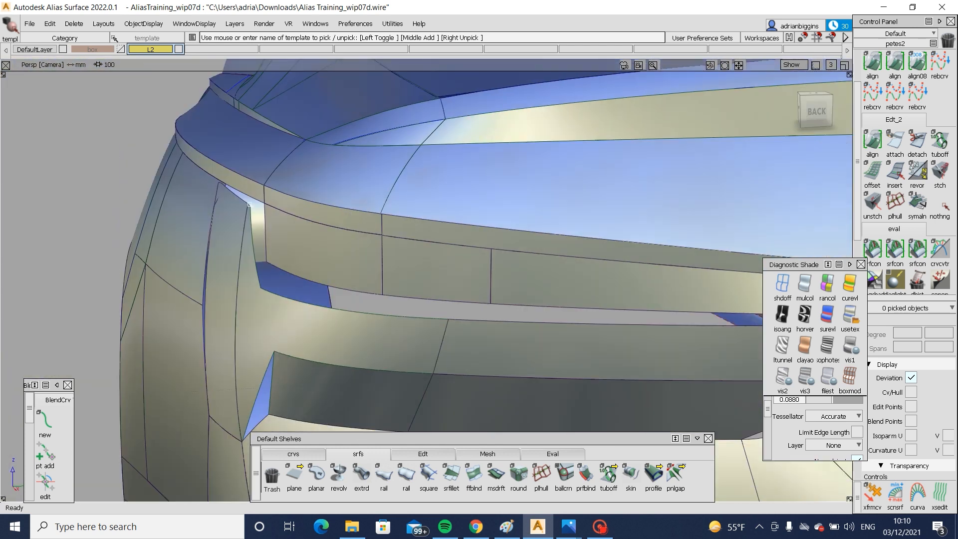
# - Build multi-surface draft flanges 40 mm long at 0° along Y from the lamp surround's upper and sloping edges
pyautogui.doubleClick(497, 476)
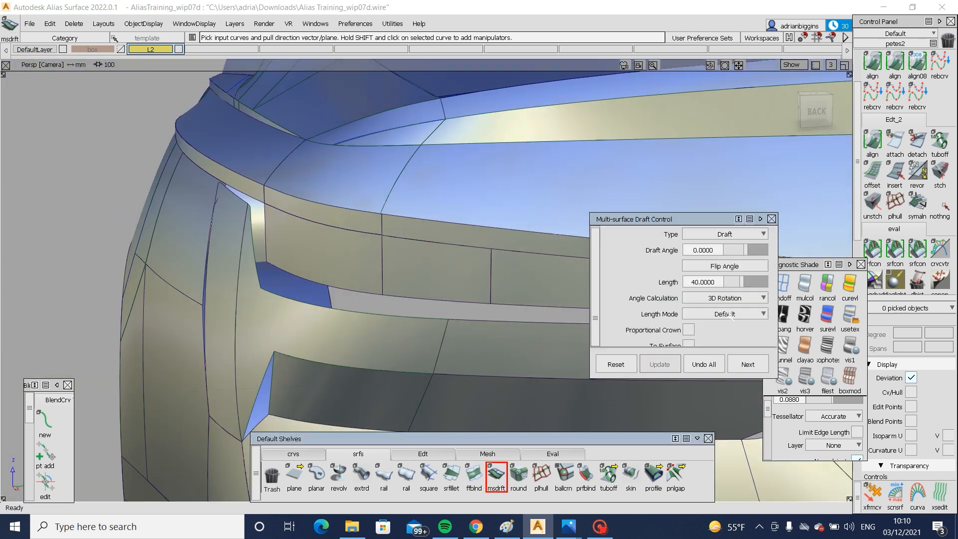
pyautogui.scroll(-6, 701, 302)
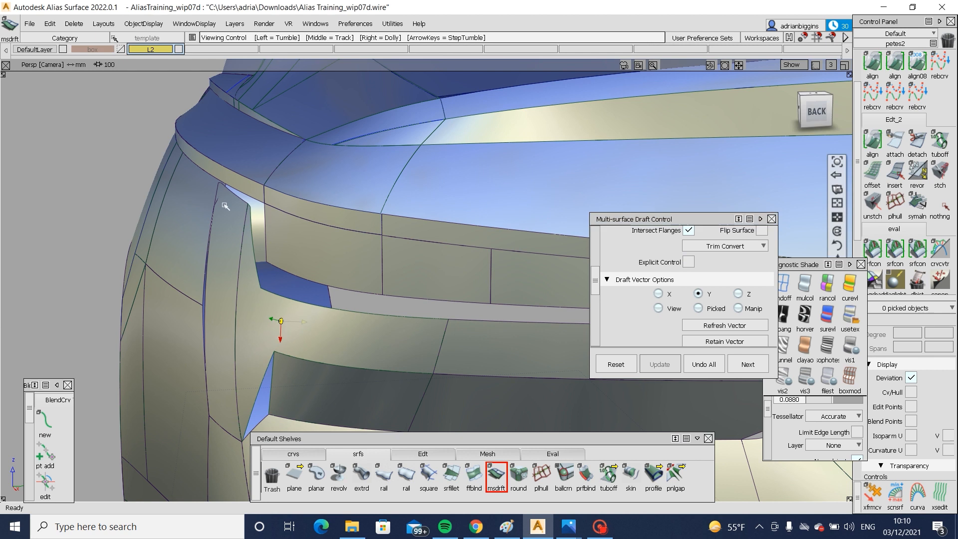
pyautogui.keyDown('alt'); pyautogui.keyDown('shift'); pyautogui.moveTo(224, 205); pyautogui.dragTo(294, 220, button='right'); pyautogui.keyUp('shift'); pyautogui.keyUp('alt')
pyautogui.keyDown('alt'); pyautogui.keyDown('shift'); pyautogui.moveTo(295, 220); pyautogui.dragTo(377, 229); pyautogui.keyUp('shift'); pyautogui.keyUp('alt')
pyautogui.click(306, 268)
pyautogui.click(283, 246)
pyautogui.keyDown('alt'); pyautogui.keyDown('shift'); pyautogui.moveTo(377, 230); pyautogui.dragTo(334, 246, button='right'); pyautogui.keyUp('shift'); pyautogui.keyUp('alt')
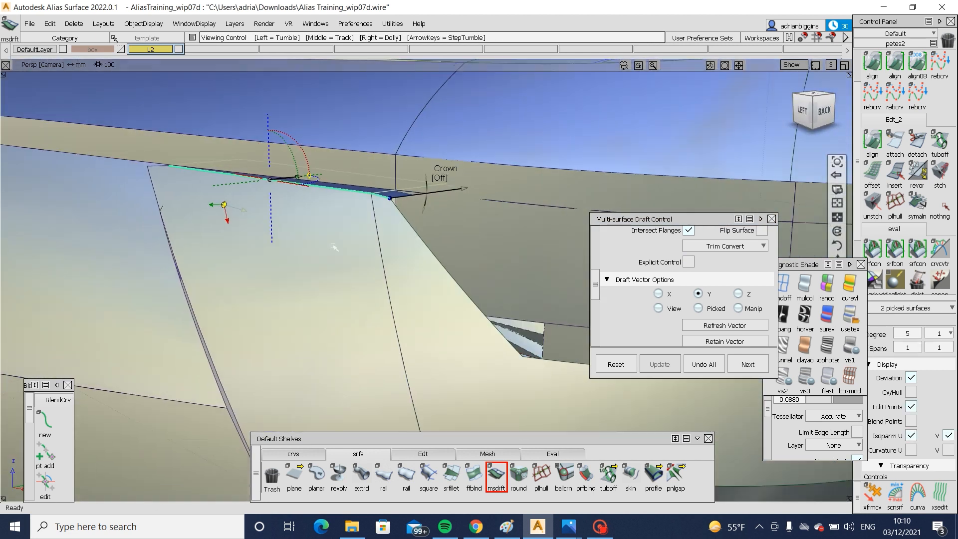
pyautogui.keyDown('alt'); pyautogui.keyDown('shift'); pyautogui.moveTo(334, 246); pyautogui.dragTo(428, 366); pyautogui.keyUp('shift'); pyautogui.keyUp('alt')
pyautogui.click(298, 278)
pyautogui.click(496, 474)
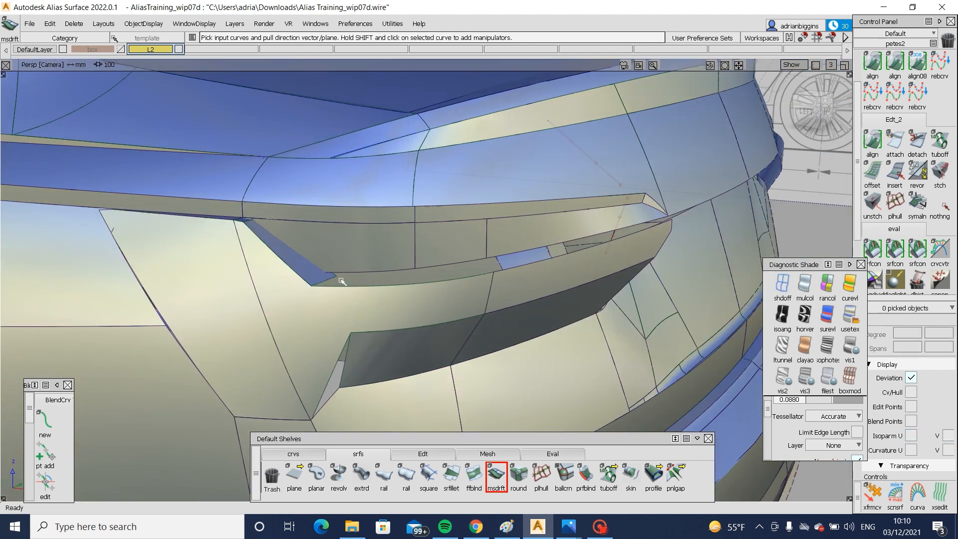
# - Compare the flanged opening with the tail lamp outline on the blueprint in the left orthographic view, with shading on and off
pyautogui.keyDown('alt'); pyautogui.keyDown('shift'); pyautogui.moveTo(341, 280); pyautogui.dragTo(254, 281, button='right'); pyautogui.keyUp('shift'); pyautogui.keyUp('alt')
pyautogui.keyDown('alt'); pyautogui.keyDown('shift'); pyautogui.moveTo(255, 281); pyautogui.dragTo(305, 252); pyautogui.keyUp('shift'); pyautogui.keyUp('alt')
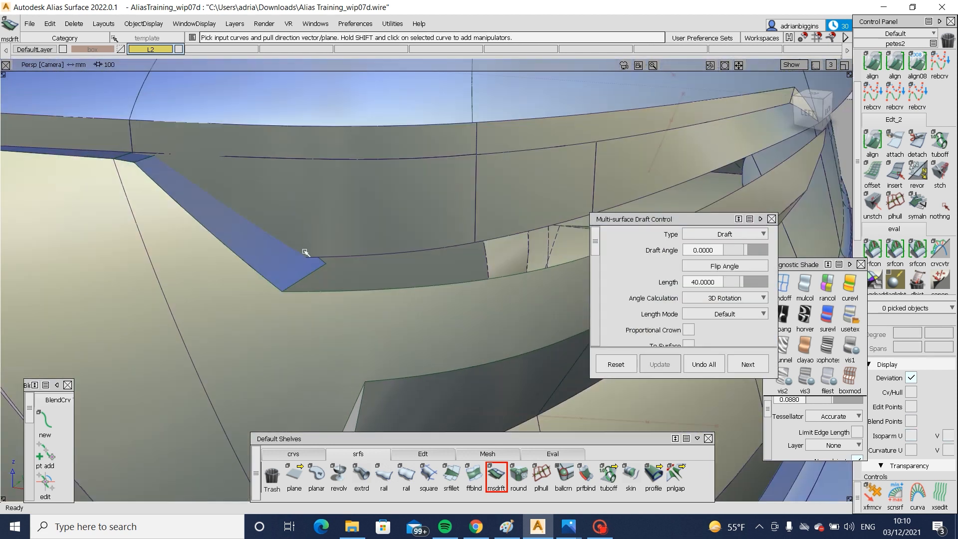
pyautogui.click(806, 111)
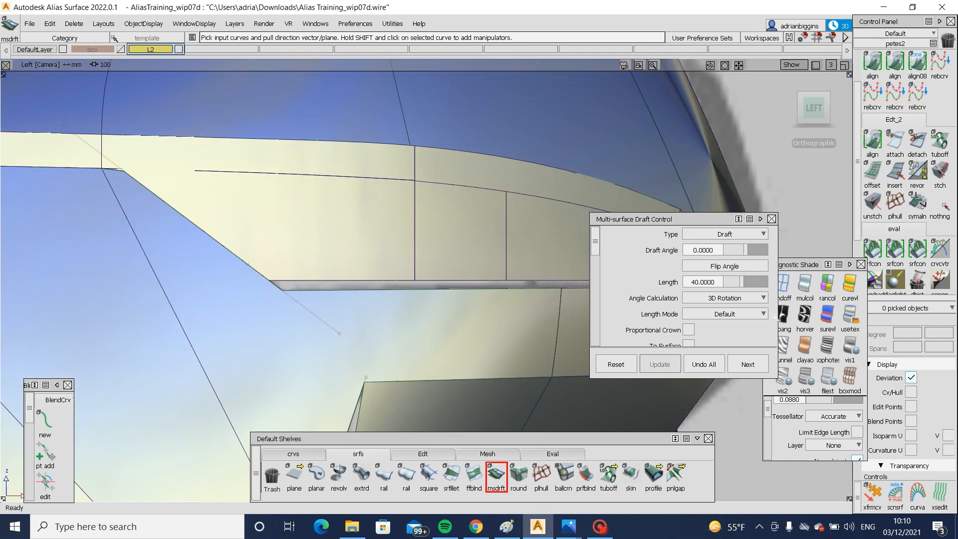
pyautogui.click(782, 284)
pyautogui.keyDown('alt'); pyautogui.keyDown('shift'); pyautogui.moveTo(349, 273); pyautogui.dragTo(242, 146); pyautogui.keyUp('shift'); pyautogui.keyUp('alt')
pyautogui.click(849, 316)
pyautogui.keyDown('alt'); pyautogui.keyDown('shift'); pyautogui.moveTo(453, 258); pyautogui.dragTo(469, 288); pyautogui.keyUp('shift'); pyautogui.keyUp('alt')
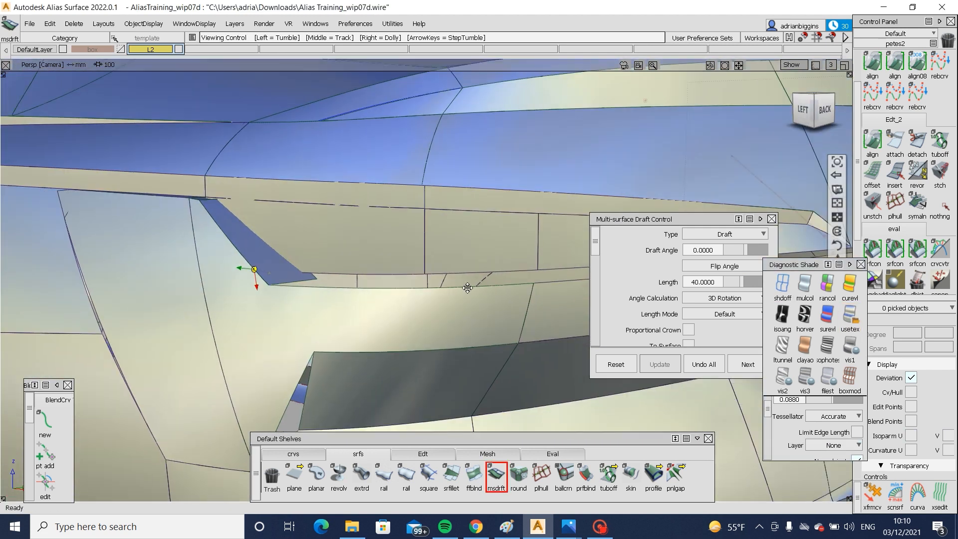
pyautogui.keyDown('alt'); pyautogui.keyDown('shift'); pyautogui.moveTo(468, 288); pyautogui.dragTo(674, 305, button='middle'); pyautogui.keyUp('shift'); pyautogui.keyUp('alt')
pyautogui.click(801, 113)
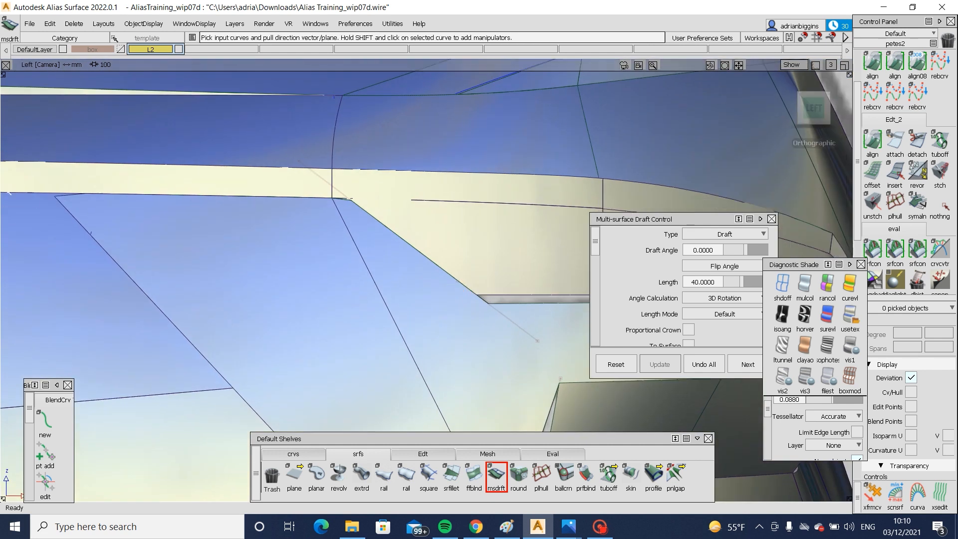
pyautogui.click(781, 283)
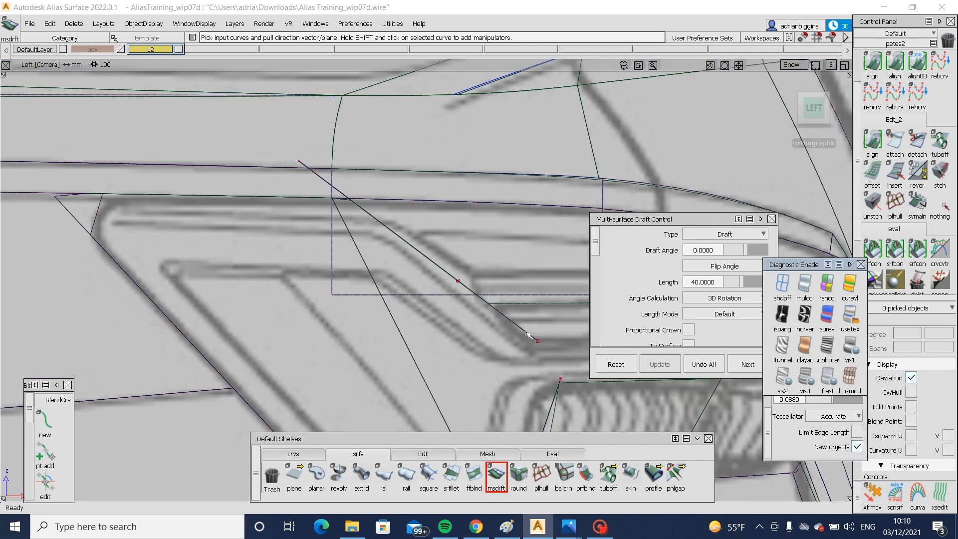
pyautogui.click(781, 315)
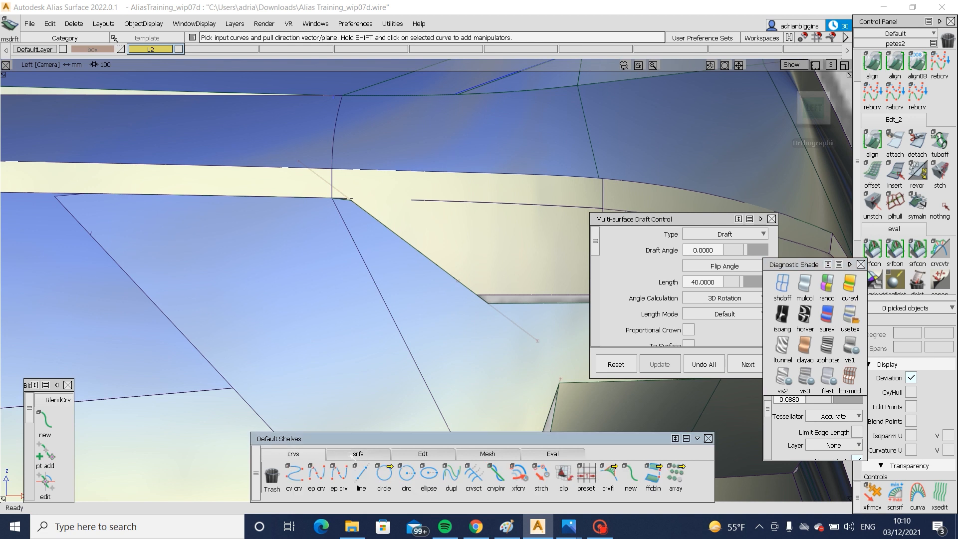
# - Draw an edit point curve along the blueprint lamp's upper line, from outside its outer edge to the bend above the slope
pyautogui.click(782, 283)
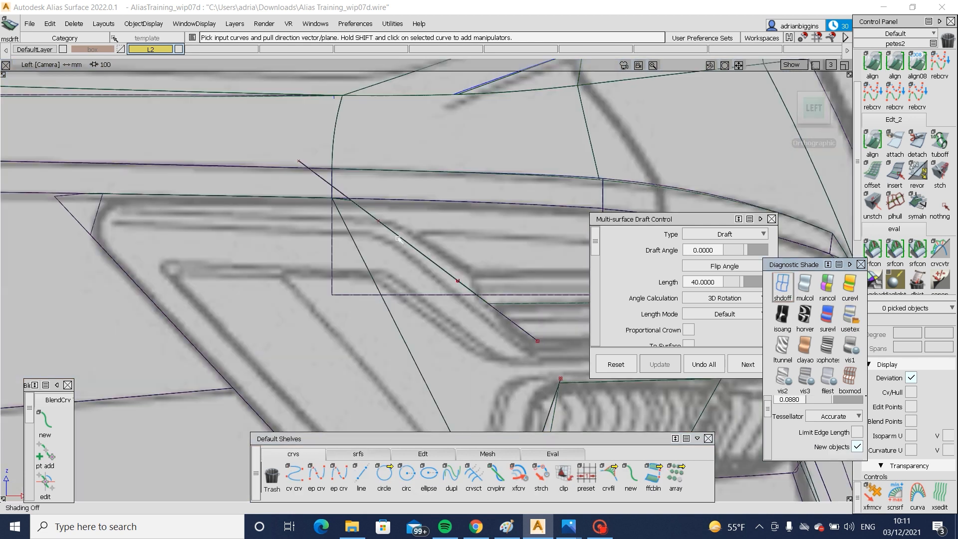
pyautogui.click(68, 215)
pyautogui.press('space')
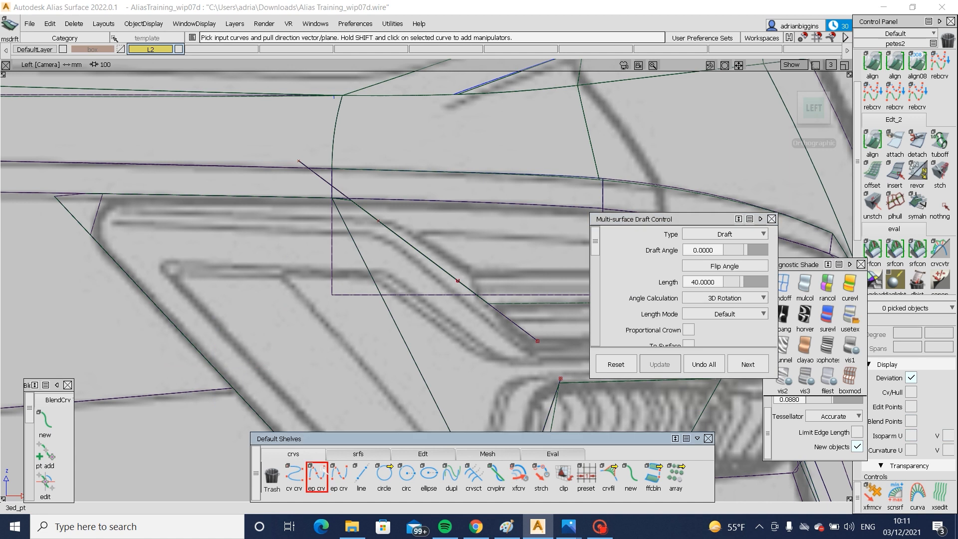
pyautogui.click(317, 474)
pyautogui.click(65, 214)
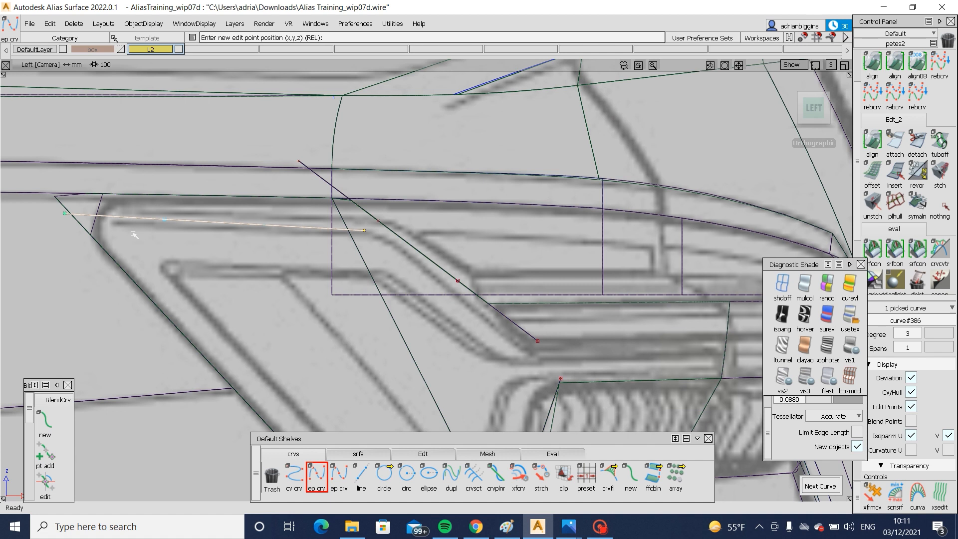
# - Stretch the outer end of the upper lamp curve downward to follow the blueprint line
pyautogui.press('space')
pyautogui.click(540, 473)
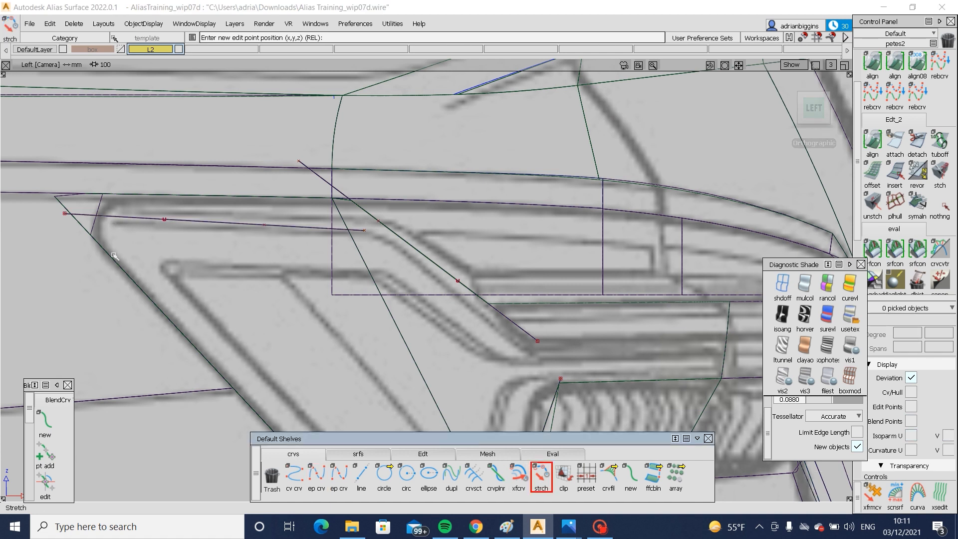
pyautogui.click(87, 216)
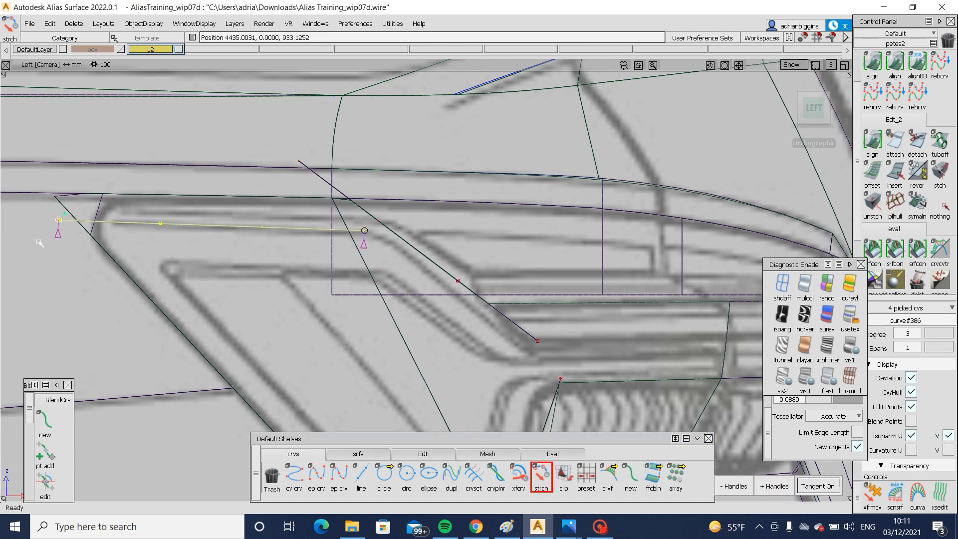
pyautogui.click(42, 248)
# - Draw a second edit point curve down the blueprint lamp's slope, from the bend to the lower inner line
pyautogui.click(316, 473)
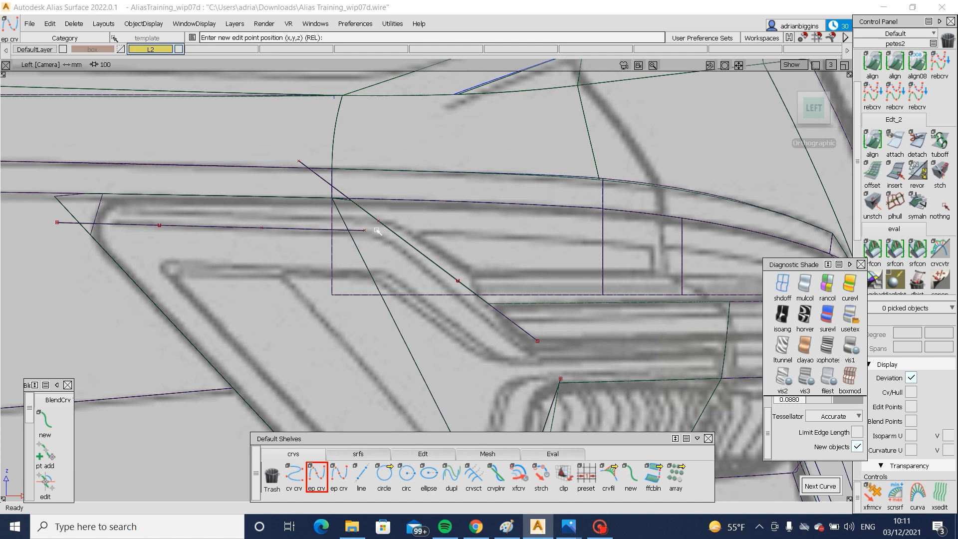
pyautogui.click(376, 229)
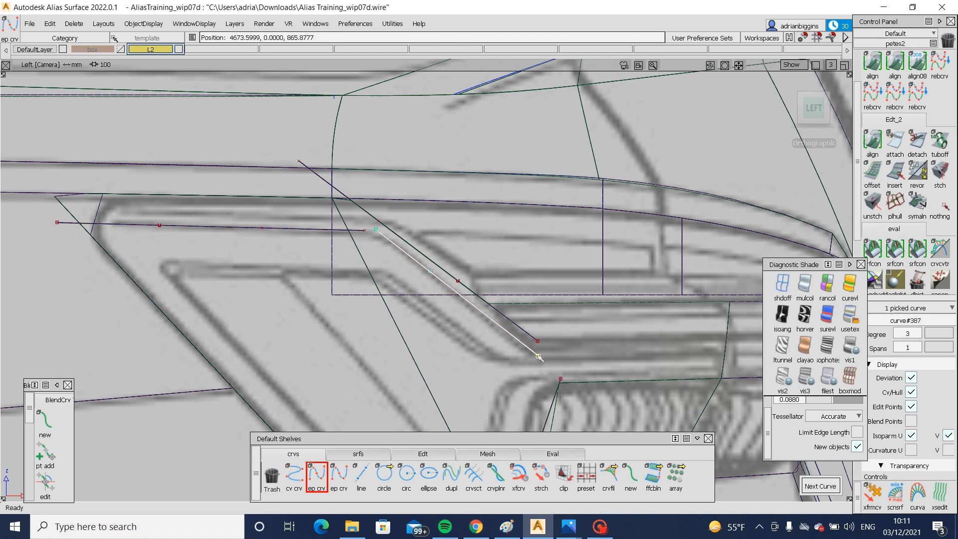
pyautogui.keyDown('alt'); pyautogui.keyDown('shift'); pyautogui.moveTo(567, 361); pyautogui.dragTo(401, 339, button='middle'); pyautogui.keyUp('shift'); pyautogui.keyUp('alt')
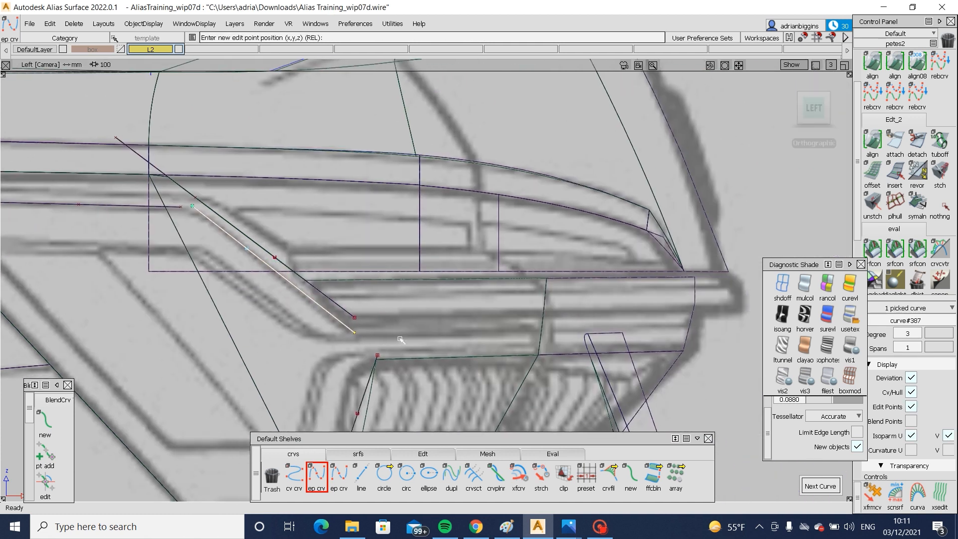
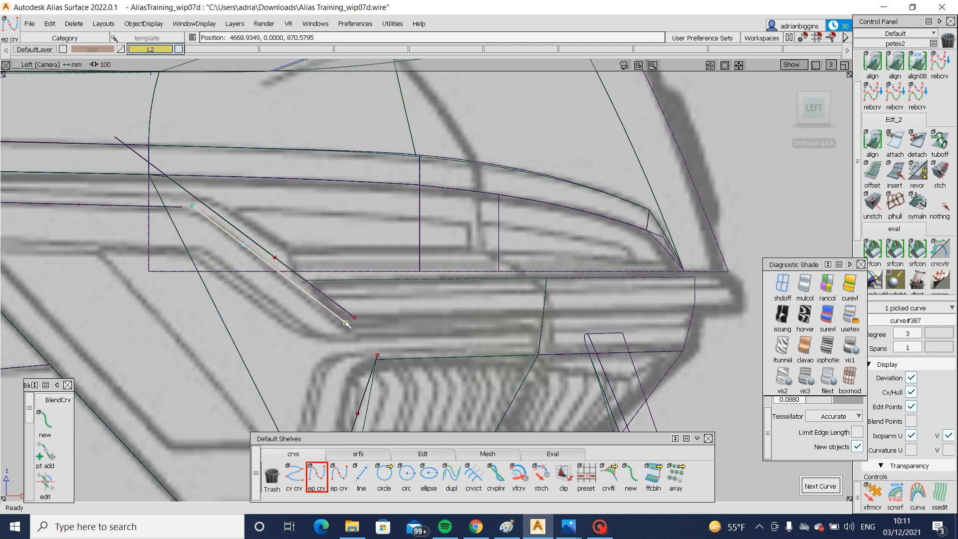
# - Extend the inner end of the upper lamp curve past the start of the slope curve
pyautogui.keyDown('ctrl'); pyautogui.keyDown('shift'); pyautogui.moveTo(344, 322); pyautogui.dragTo(316, 253); pyautogui.keyUp('shift'); pyautogui.keyUp('ctrl')
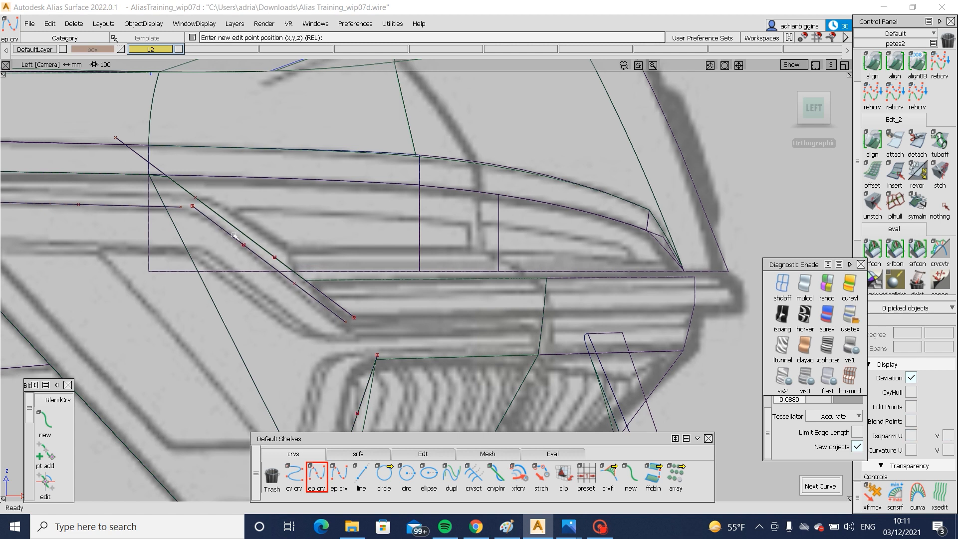
pyautogui.click(431, 455)
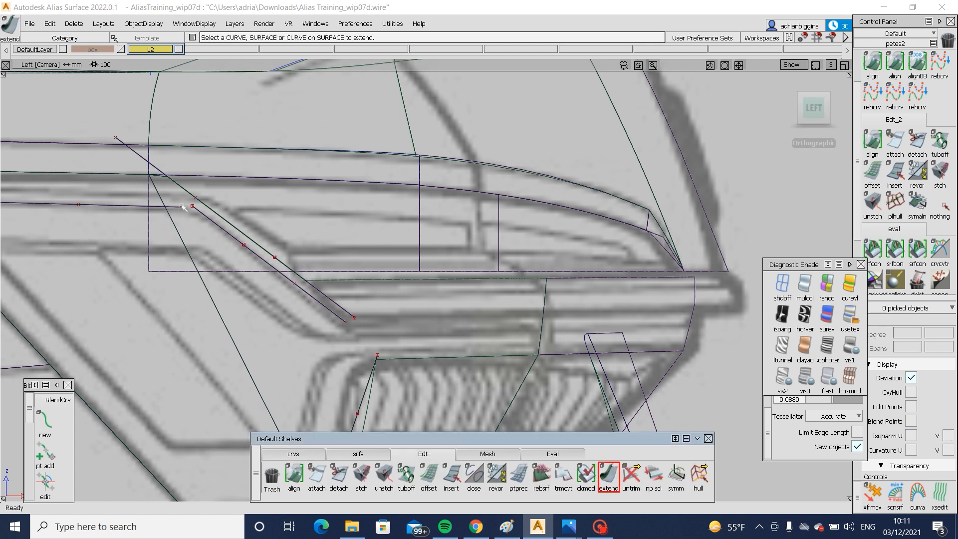
pyautogui.moveTo(181, 207)
pyautogui.mouseDown()
pyautogui.moveTo(201, 208)
pyautogui.moveTo(198, 237)
pyautogui.moveTo(201, 218)
pyautogui.mouseUp()
# - Project the upper and slope lamp curves onto the rear body surface in the left view and untrim that surface
pyautogui.click(239, 228)
pyautogui.press('space')
pyautogui.click(403, 289)
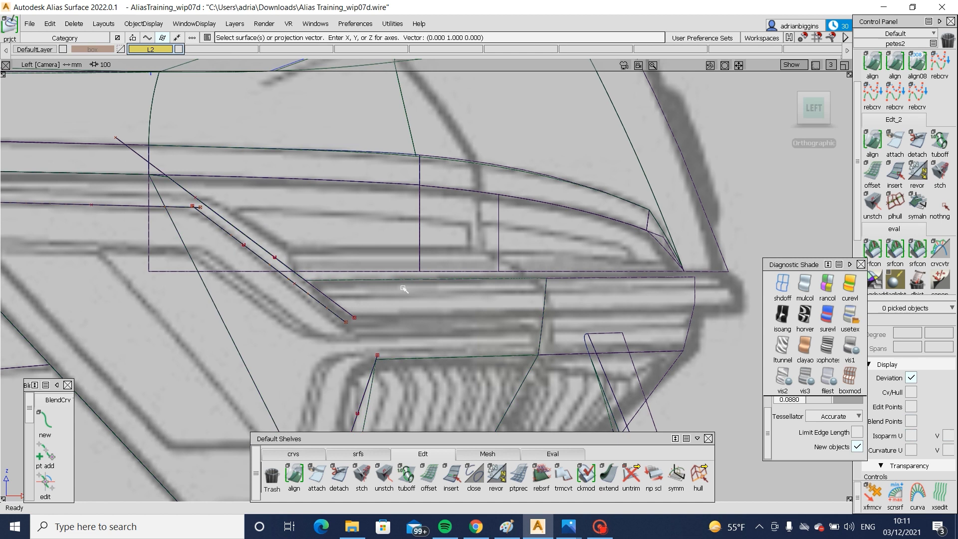
pyautogui.click(854, 322)
pyautogui.click(271, 306)
pyautogui.keyDown('ctrl'); pyautogui.keyDown('shift'); pyautogui.moveTo(272, 309); pyautogui.dragTo(284, 394); pyautogui.keyUp('shift'); pyautogui.keyUp('ctrl')
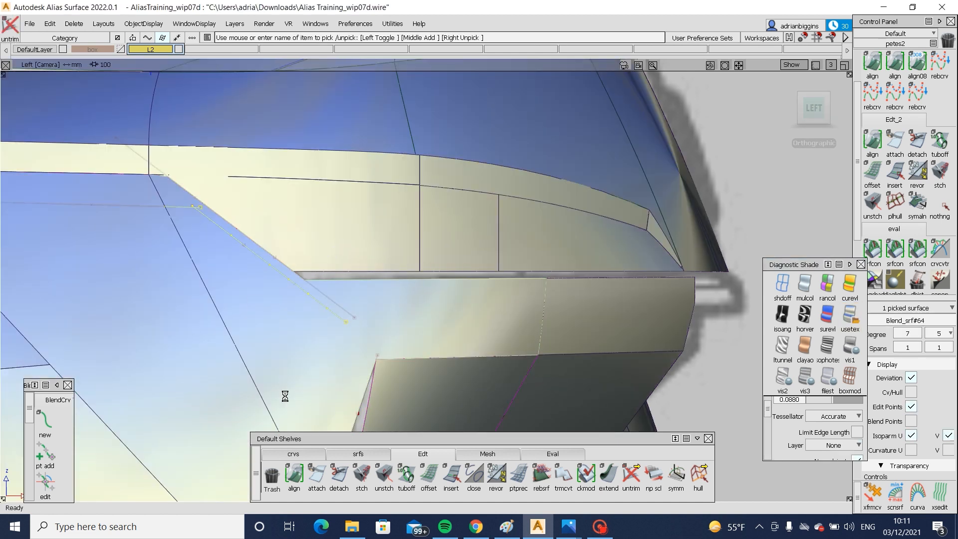
# - Extend the outer end of the opening's lower curve-on-surface until it crosses the newly projected slope curve
pyautogui.click(608, 475)
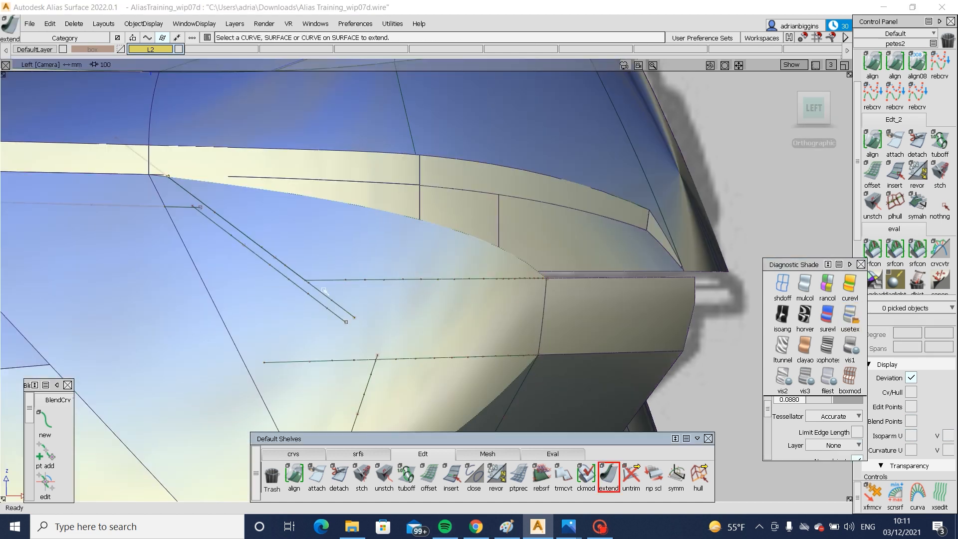
pyautogui.moveTo(323, 283); pyautogui.dragTo(280, 288)
pyautogui.click(417, 307)
pyautogui.keyDown('ctrl'); pyautogui.keyDown('shift'); pyautogui.moveTo(402, 268); pyautogui.dragTo(312, 328); pyautogui.keyUp('shift'); pyautogui.keyUp('ctrl')
pyautogui.click(319, 304)
pyautogui.keyDown('ctrl'); pyautogui.keyDown('shift'); pyautogui.moveTo(324, 293); pyautogui.dragTo(335, 331); pyautogui.keyUp('shift'); pyautogui.keyUp('ctrl')
# - Delete the old slope curve-on-surface and trim the rear body surface along the new lamp curves
pyautogui.keyDown('ctrl'); pyautogui.keyDown('shift'); pyautogui.moveTo(320, 299); pyautogui.dragTo(311, 300); pyautogui.keyUp('shift'); pyautogui.keyUp('ctrl')
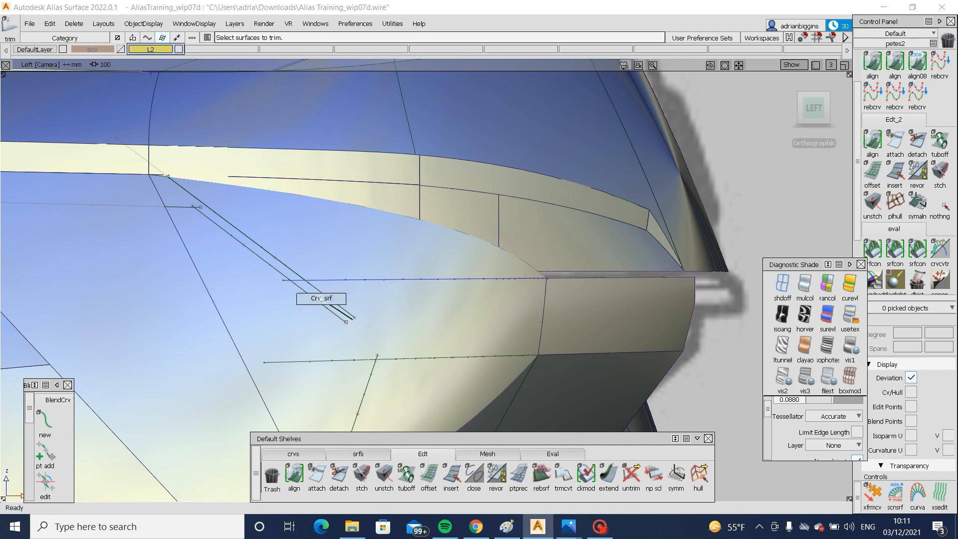
pyautogui.click(333, 300)
pyautogui.press('Delete')
pyautogui.keyDown('ctrl'); pyautogui.keyDown('shift'); pyautogui.moveTo(400, 288); pyautogui.dragTo(318, 344); pyautogui.keyUp('shift'); pyautogui.keyUp('ctrl')
pyautogui.click(312, 331)
pyautogui.click(310, 330)
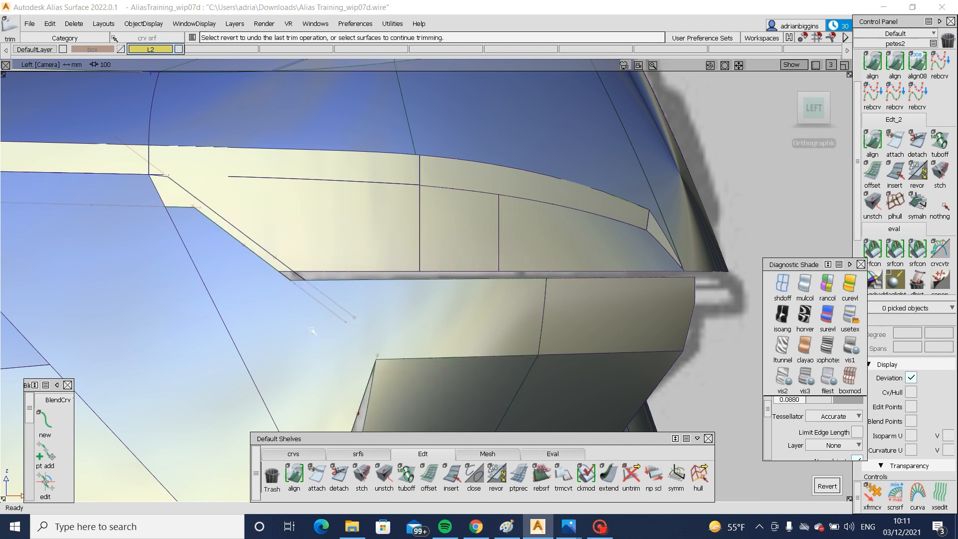
# - Project the upper lamp curve onto the adjoining side body surface and trim away the strip above it
pyautogui.keyDown('alt'); pyautogui.keyDown('shift'); pyautogui.moveTo(226, 323); pyautogui.dragTo(392, 336, button='middle'); pyautogui.keyUp('shift'); pyautogui.keyUp('alt')
pyautogui.keyDown('ctrl'); pyautogui.keyDown('shift'); pyautogui.moveTo(377, 271); pyautogui.dragTo(300, 314); pyautogui.keyUp('shift'); pyautogui.keyUp('ctrl')
pyautogui.click(111, 231)
pyautogui.press('space')
pyautogui.moveTo(149, 206); pyautogui.dragTo(182, 226)
pyautogui.keyDown('ctrl'); pyautogui.keyDown('shift'); pyautogui.moveTo(356, 224); pyautogui.dragTo(268, 278); pyautogui.keyUp('shift'); pyautogui.keyUp('ctrl')
pyautogui.moveTo(439, 278)
pyautogui.keyDown('alt'); pyautogui.keyDown('shift'); pyautogui.mouseDown()
pyautogui.moveTo(100, 220)
pyautogui.moveTo(60, 228)
pyautogui.mouseUp(); pyautogui.keyUp('shift'); pyautogui.keyUp('alt')
# - Delete the old flange left along the former slope of the lamp opening
pyautogui.moveTo(411, 186)
pyautogui.keyDown('ctrl'); pyautogui.keyDown('shift'); pyautogui.mouseDown()
pyautogui.moveTo(422, 212)
pyautogui.moveTo(758, 156)
pyautogui.mouseUp(); pyautogui.keyUp('shift'); pyautogui.keyUp('ctrl')
pyautogui.click(418, 215)
pyautogui.press('Delete')
pyautogui.click(808, 111)
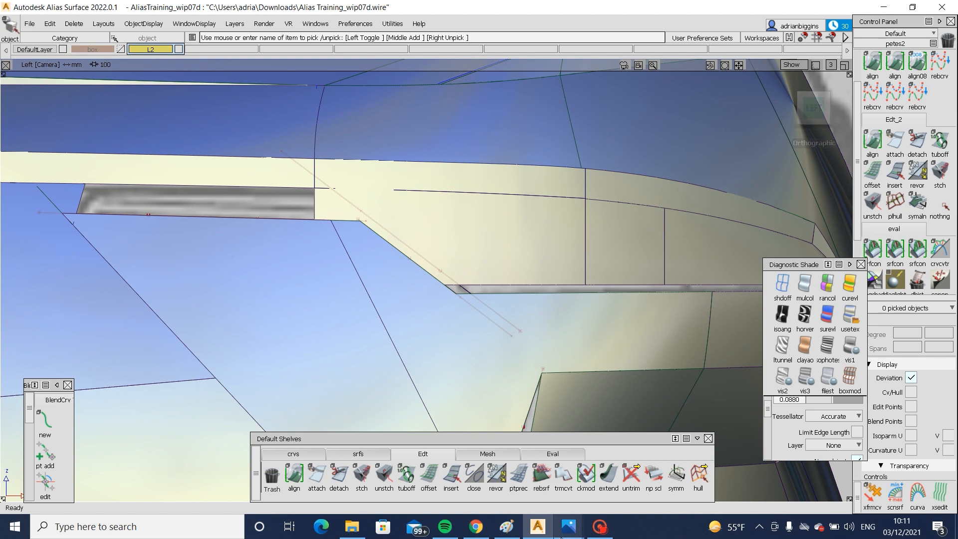
# - Examine the tail lamp shape and chrome strip up close in the Audi A6 rear reference photos in Photos
pyautogui.moveTo(563, 530)
pyautogui.click(464, 452)
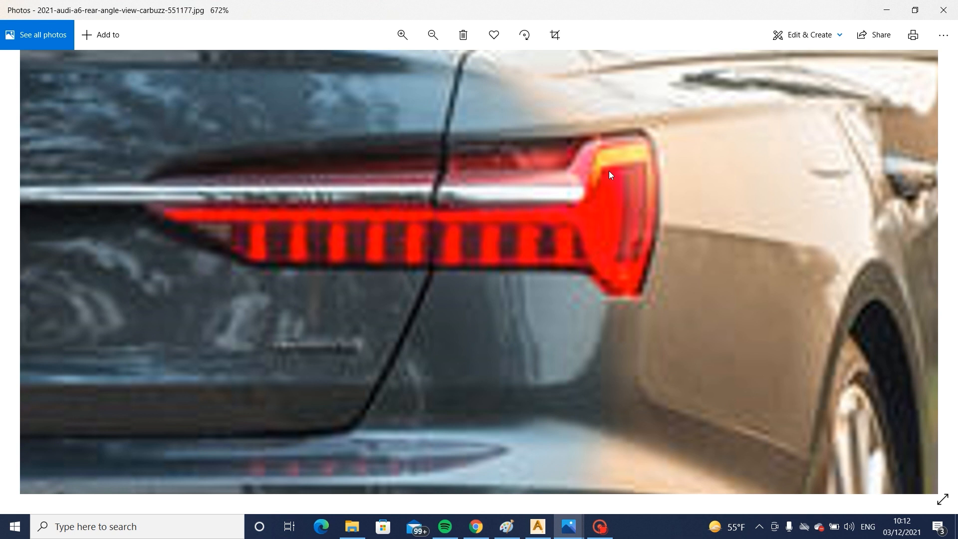
pyautogui.moveTo(569, 527)
pyautogui.click(569, 454)
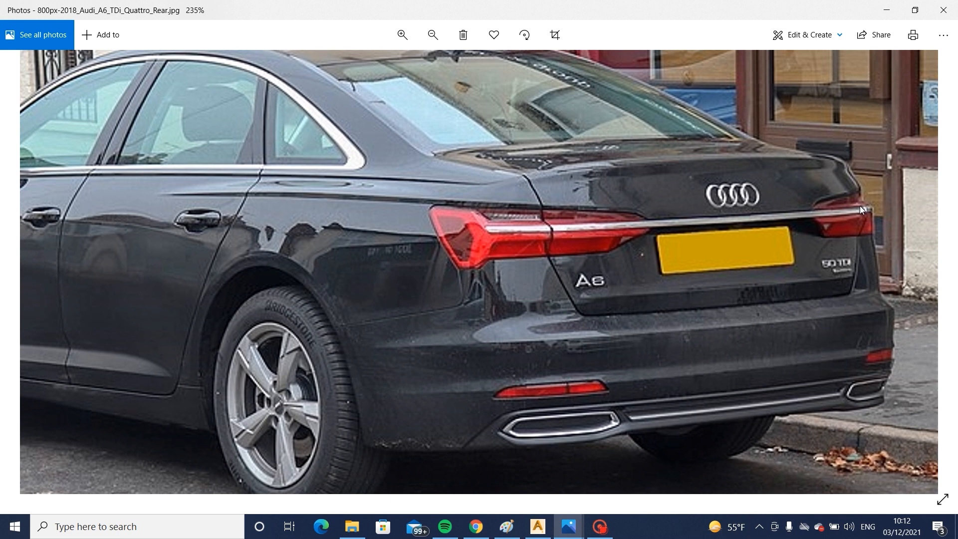
pyautogui.scroll(5, 872, 208)
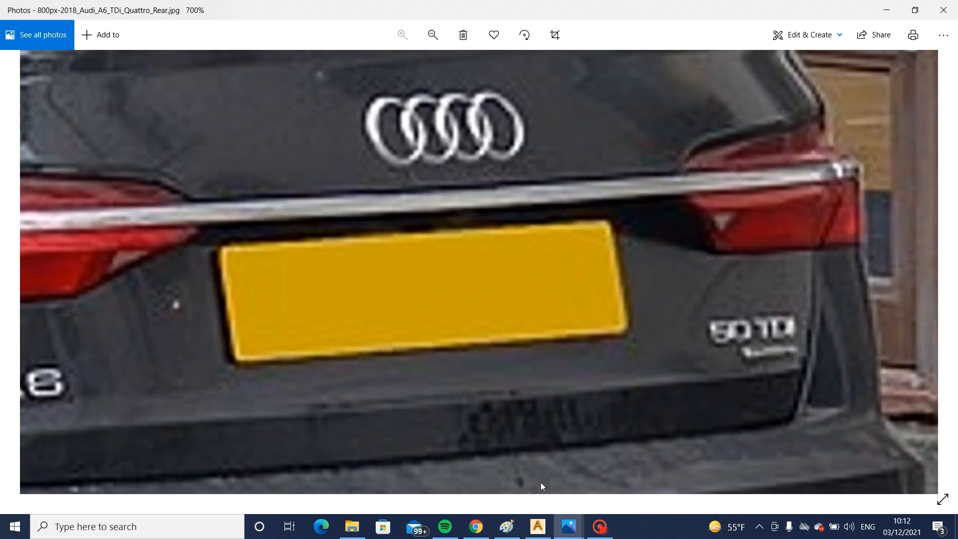
pyautogui.moveTo(572, 532)
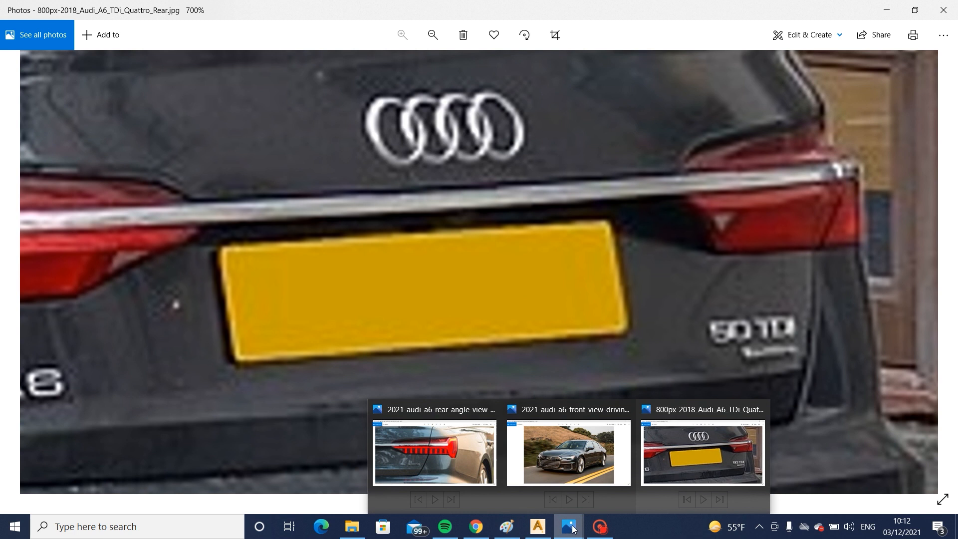
pyautogui.moveTo(537, 530)
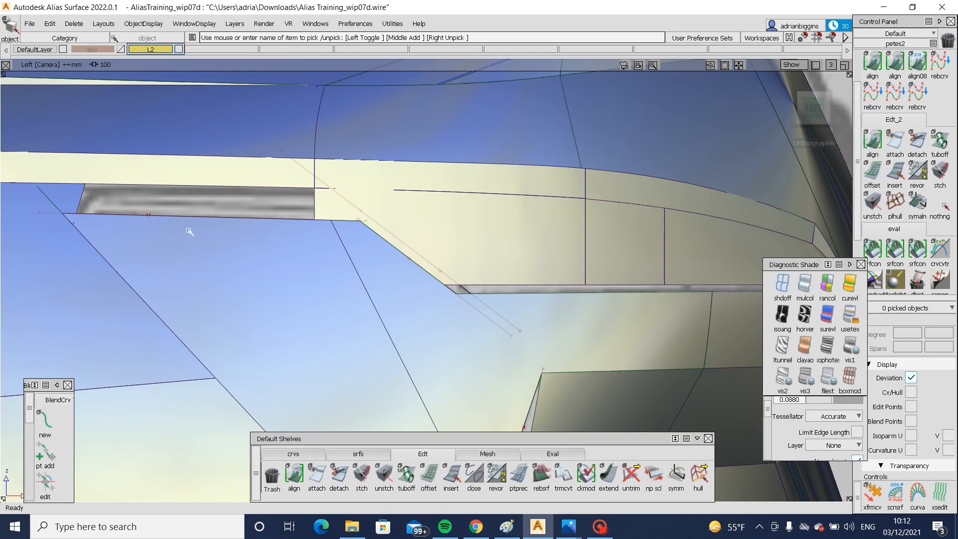
# - Back in Alias, move the upper lamp curve slightly up and shift the slope curve up and outward to match
pyautogui.click(177, 208)
pyautogui.keyDown('ctrl'); pyautogui.keyDown('shift'); pyautogui.moveTo(178, 207); pyautogui.dragTo(216, 233); pyautogui.keyUp('shift'); pyautogui.keyUp('ctrl')
pyautogui.moveTo(272, 273); pyautogui.dragTo(271, 268, button='right')
pyautogui.keyDown('ctrl'); pyautogui.keyDown('shift'); pyautogui.moveTo(370, 259); pyautogui.dragTo(349, 203); pyautogui.keyUp('shift'); pyautogui.keyUp('ctrl')
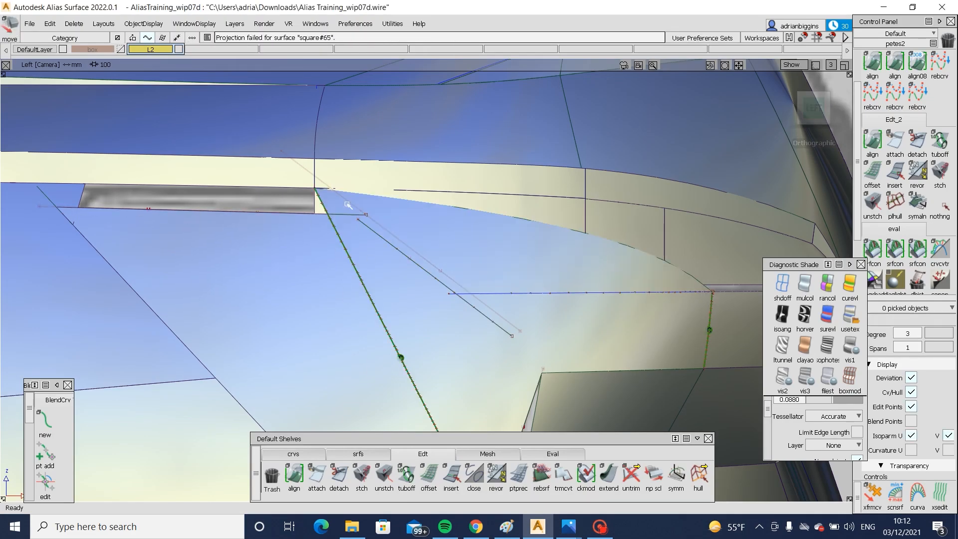
pyautogui.click(403, 254)
pyautogui.moveTo(442, 355); pyautogui.dragTo(403, 253)
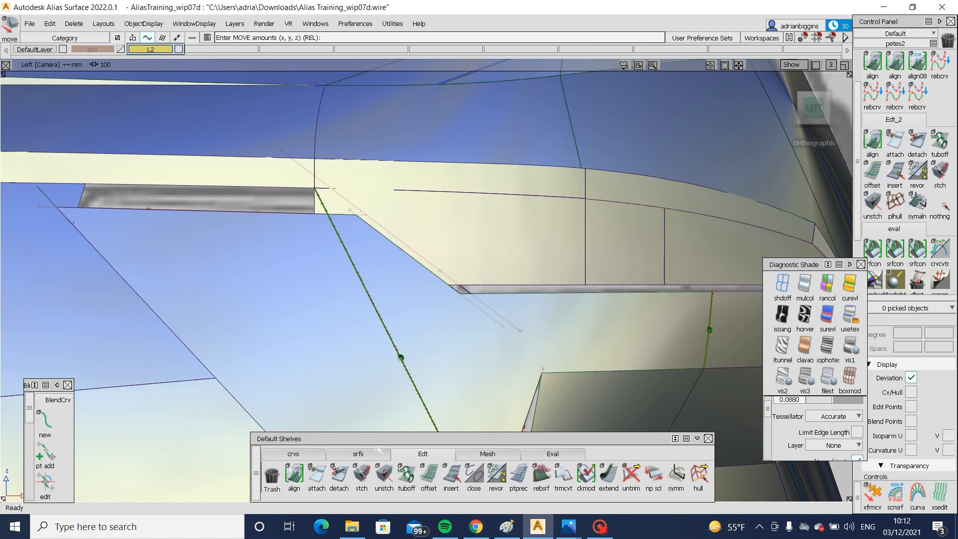
# - Move the upper lamp curve up by about 1.24 mm to narrow the gap below the upper flange
pyautogui.keyDown('alt'); pyautogui.keyDown('shift'); pyautogui.moveTo(76, 216); pyautogui.dragTo(116, 220, button='middle'); pyautogui.keyUp('shift'); pyautogui.keyUp('alt')
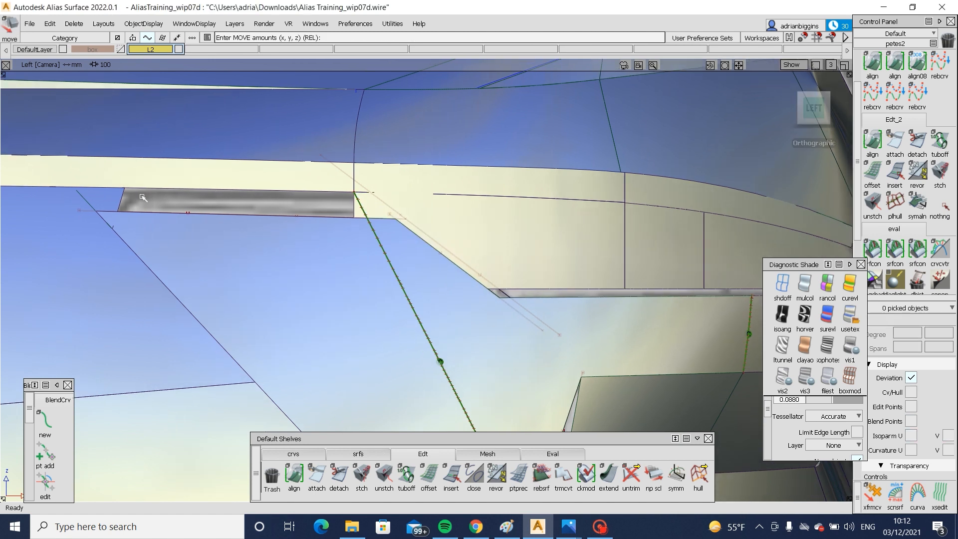
pyautogui.keyDown('ctrl'); pyautogui.keyDown('shift'); pyautogui.moveTo(273, 196); pyautogui.dragTo(240, 180); pyautogui.keyUp('shift'); pyautogui.keyUp('ctrl')
pyautogui.click(170, 188)
pyautogui.keyDown('alt'); pyautogui.keyDown('shift'); pyautogui.moveTo(168, 190); pyautogui.dragTo(400, 206, button='middle'); pyautogui.keyUp('shift'); pyautogui.keyUp('alt')
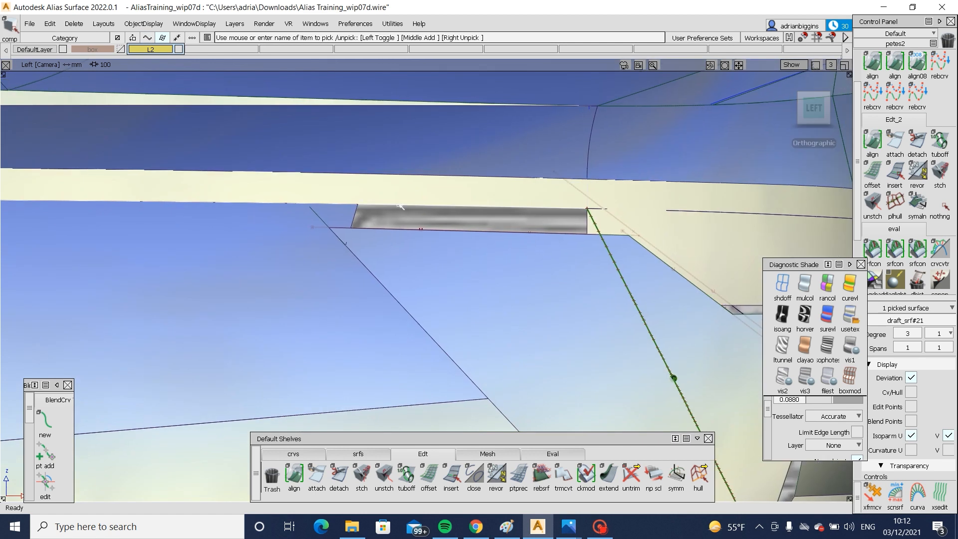
pyautogui.keyDown('ctrl'); pyautogui.keyDown('shift'); pyautogui.moveTo(522, 266); pyautogui.dragTo(499, 248); pyautogui.keyUp('shift'); pyautogui.keyUp('ctrl')
pyautogui.click(458, 228)
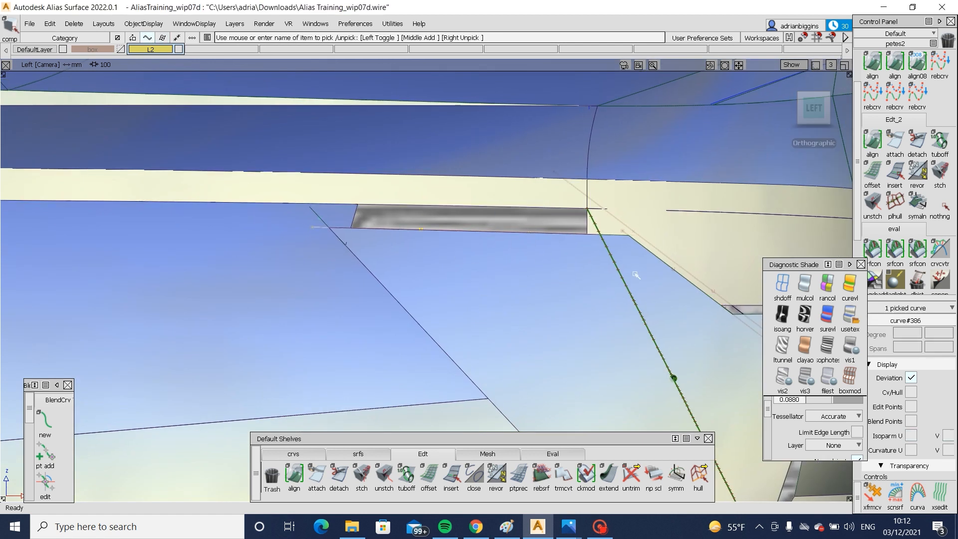
pyautogui.keyDown('alt'); pyautogui.keyDown('shift'); pyautogui.moveTo(663, 313); pyautogui.dragTo(496, 283, button='middle'); pyautogui.keyUp('shift'); pyautogui.keyUp('alt')
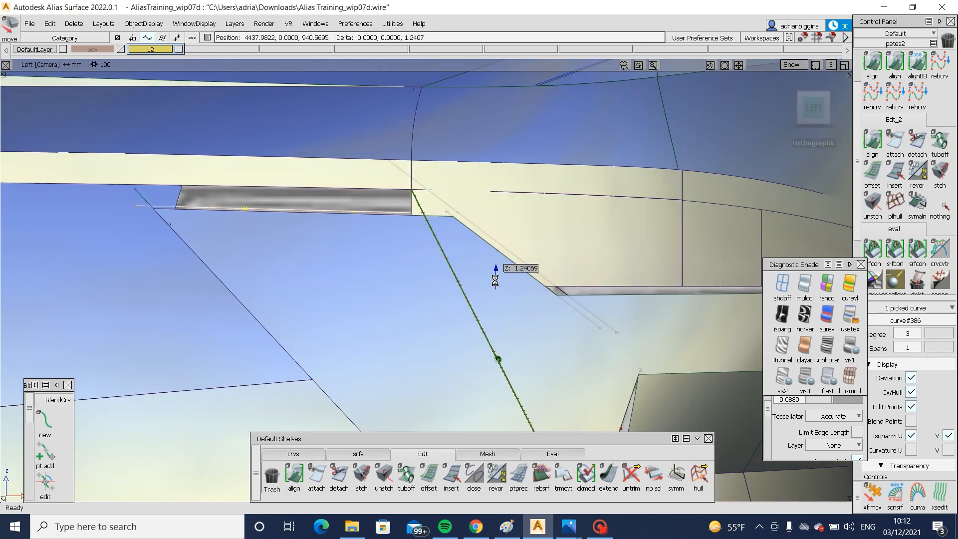
pyautogui.moveTo(495, 280); pyautogui.dragTo(496, 281, button='right')
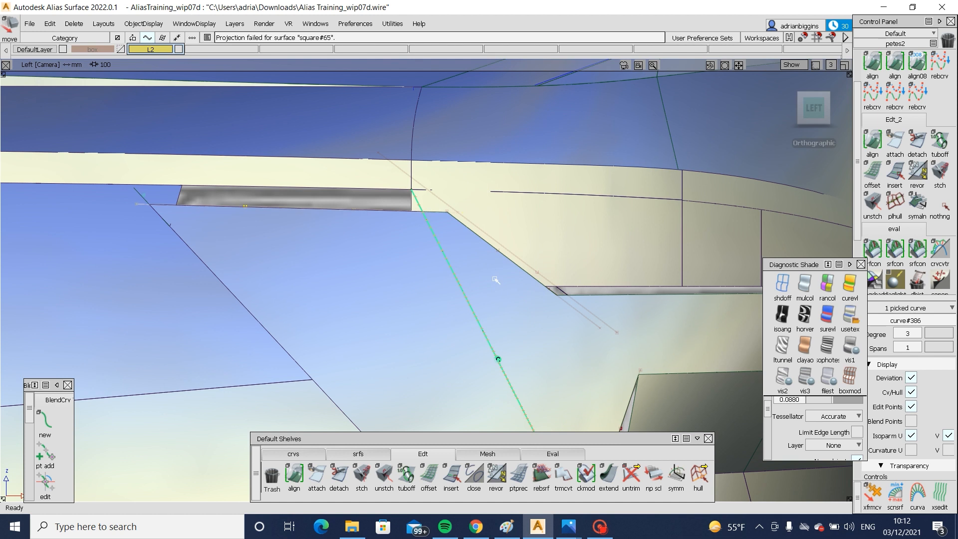
# - Create a skin surface between the trimmed upper edge of the side body and the lower edge of the upper flange
pyautogui.click(358, 454)
pyautogui.click(631, 474)
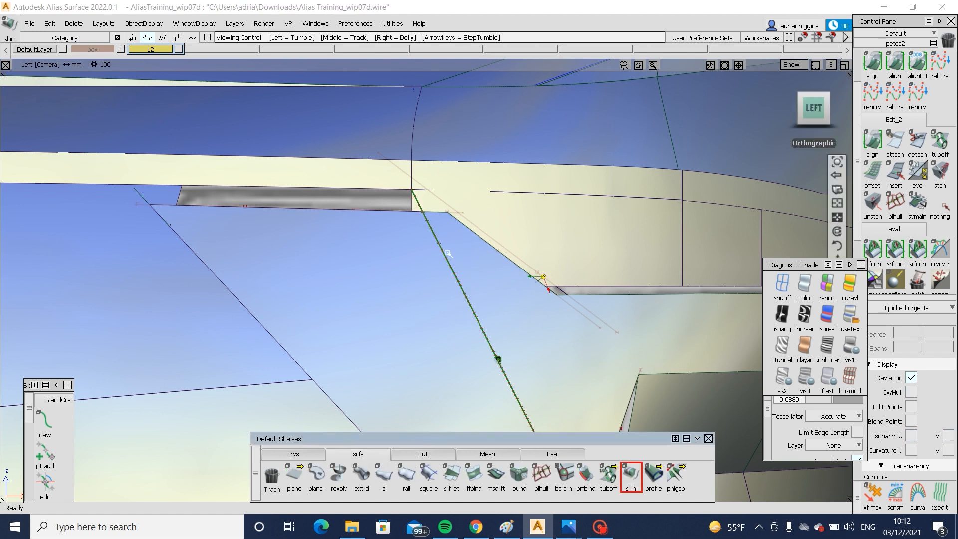
pyautogui.keyDown('alt'); pyautogui.keyDown('shift'); pyautogui.moveTo(448, 254); pyautogui.dragTo(357, 177); pyautogui.keyUp('shift'); pyautogui.keyUp('alt')
pyautogui.click(360, 206)
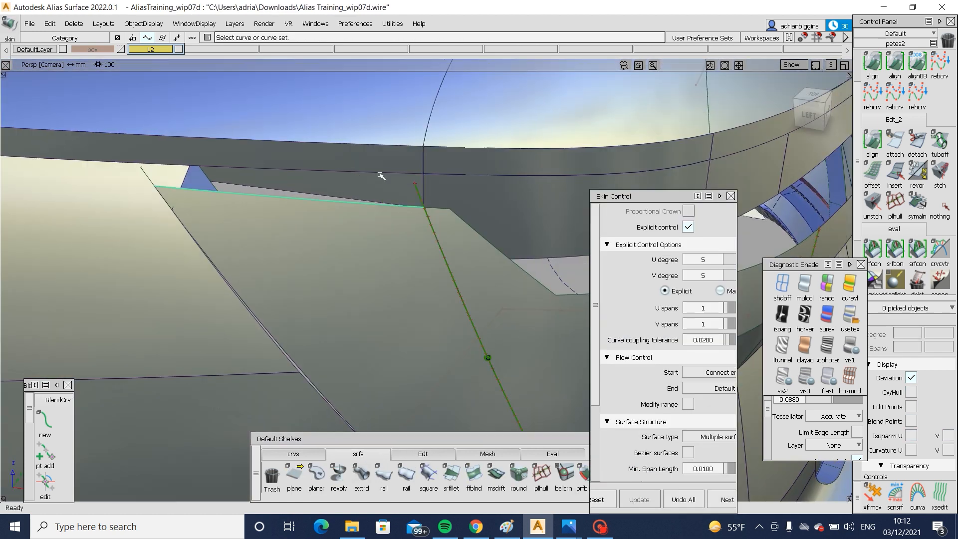
pyautogui.click(382, 172)
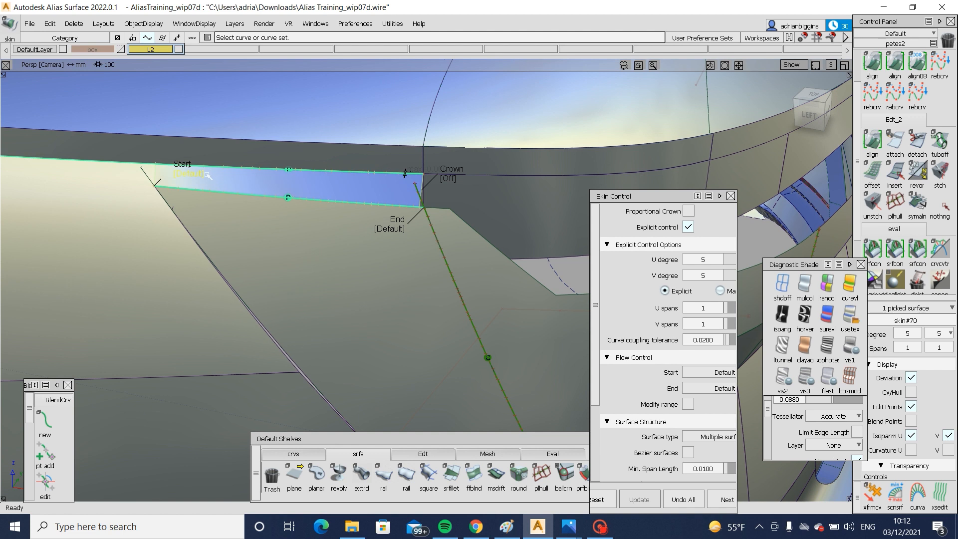
# - Set the flow control at the skin surface's inner end to Extend so it meets the panel corner
pyautogui.keyDown('alt'); pyautogui.keyDown('shift'); pyautogui.moveTo(176, 174); pyautogui.dragTo(283, 216); pyautogui.keyUp('shift'); pyautogui.keyUp('alt')
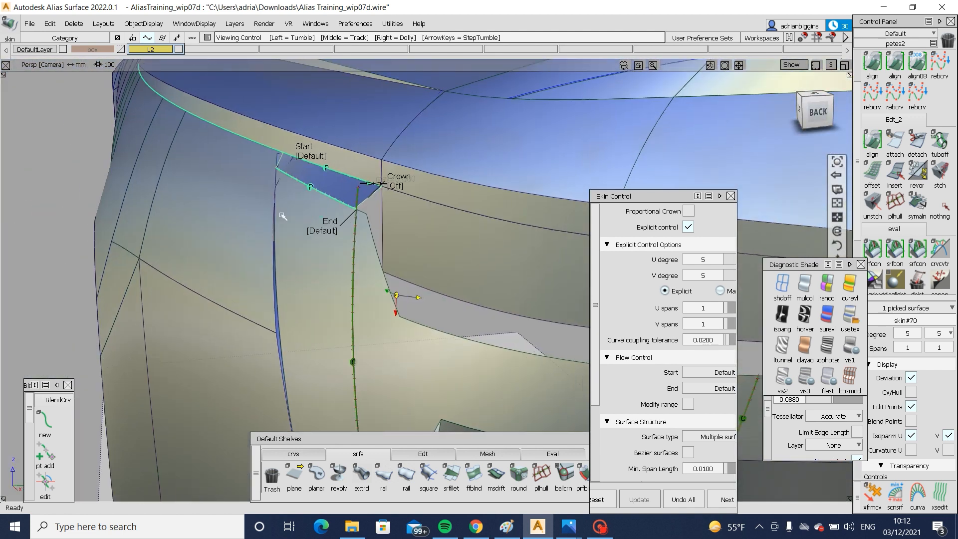
pyautogui.keyDown('alt'); pyautogui.keyDown('shift'); pyautogui.moveTo(384, 232); pyautogui.dragTo(474, 387); pyautogui.keyUp('shift'); pyautogui.keyUp('alt')
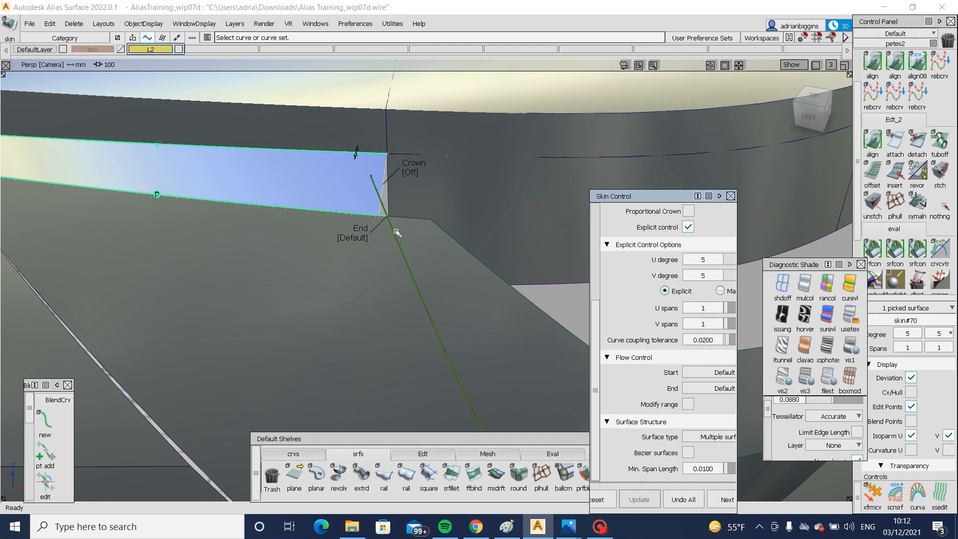
pyautogui.click(367, 238)
pyautogui.keyDown('ctrl'); pyautogui.keyDown('shift'); pyautogui.moveTo(381, 248); pyautogui.dragTo(382, 285); pyautogui.keyUp('shift'); pyautogui.keyUp('ctrl')
# - Extend the skin surface's inner edge by about 12 mm to the bend of the lamp opening
pyautogui.click(422, 454)
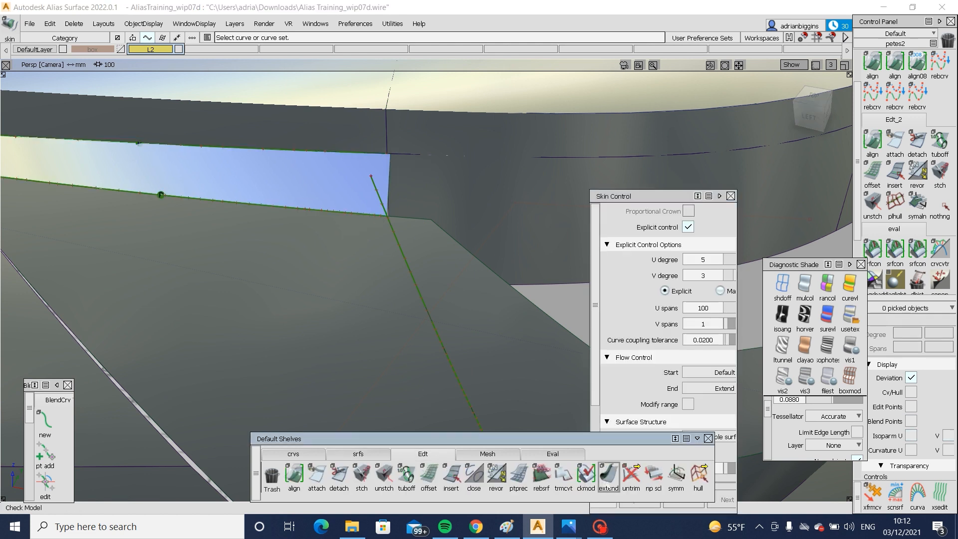
pyautogui.click(608, 474)
pyautogui.click(389, 196)
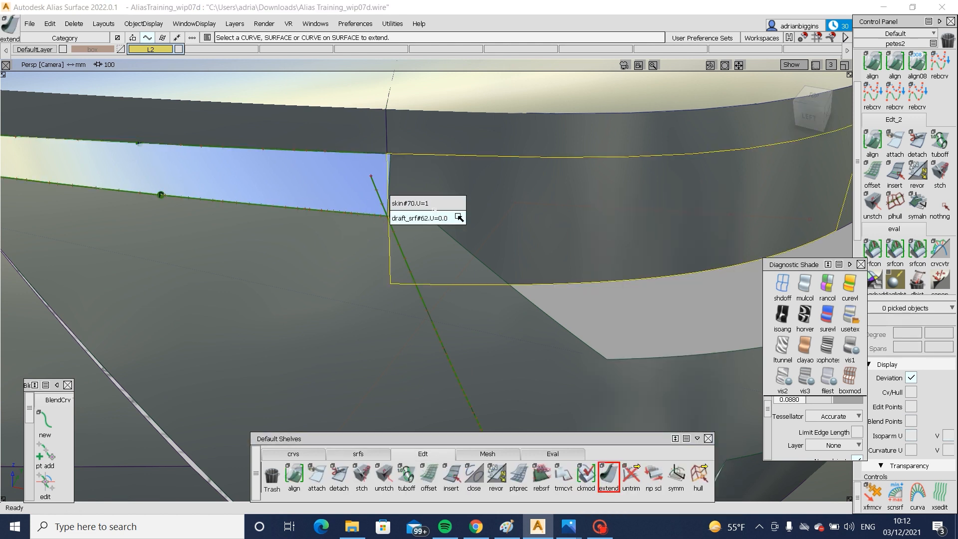
pyautogui.click(437, 203)
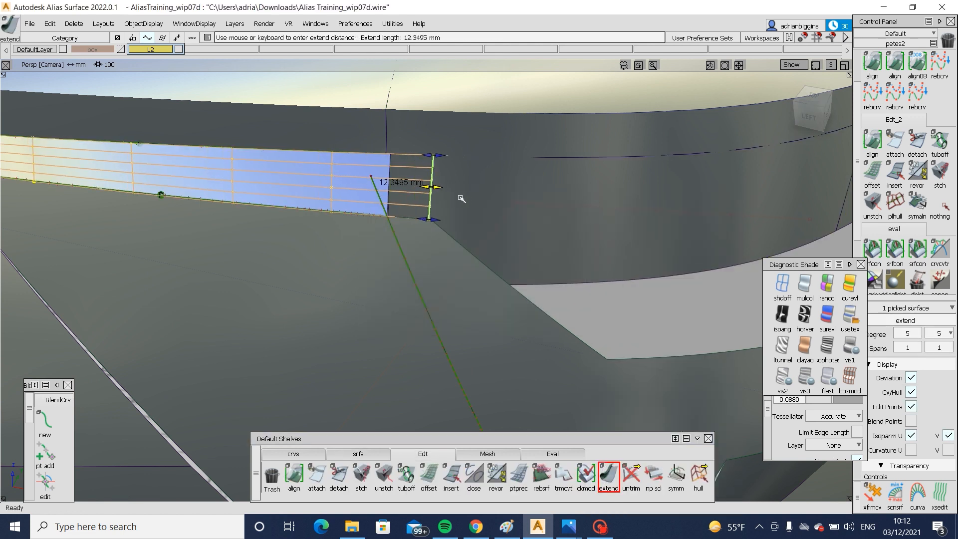
pyautogui.moveTo(461, 199); pyautogui.dragTo(451, 159)
pyautogui.click(808, 116)
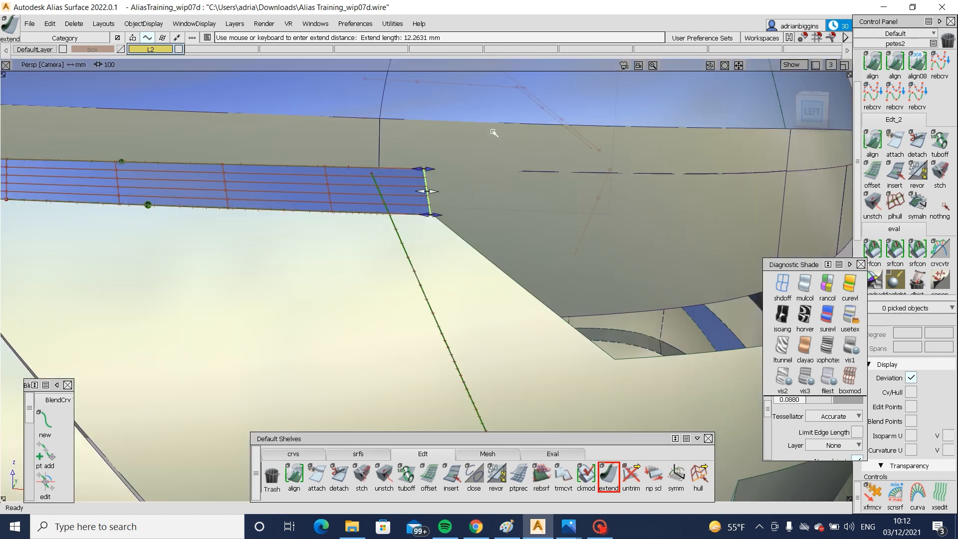
# - Adjust the slant of the skin's extended edge against the unshaded blueprint, pulling its upper corner back about 4.8 mm, and restore shading
pyautogui.moveTo(422, 174); pyautogui.dragTo(455, 176)
pyautogui.click(782, 285)
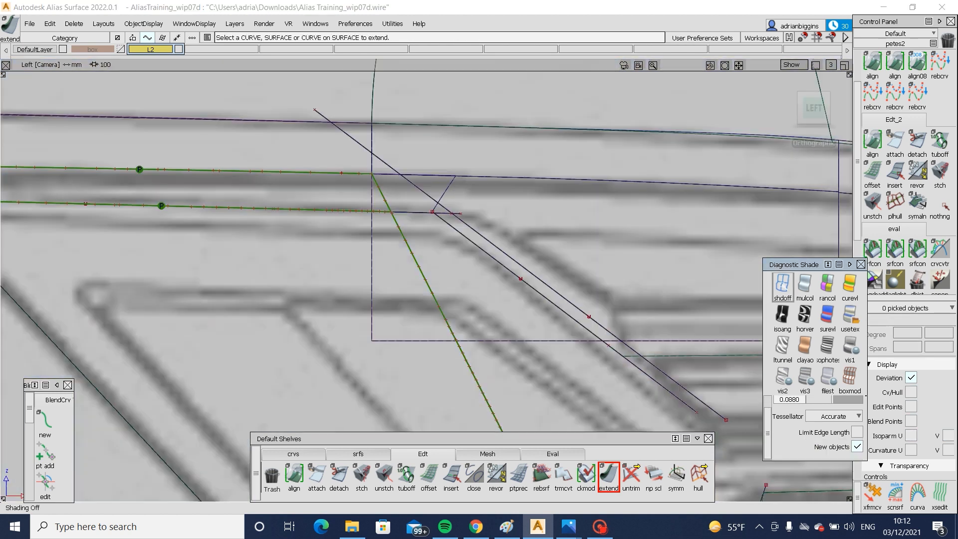
pyautogui.click(456, 184)
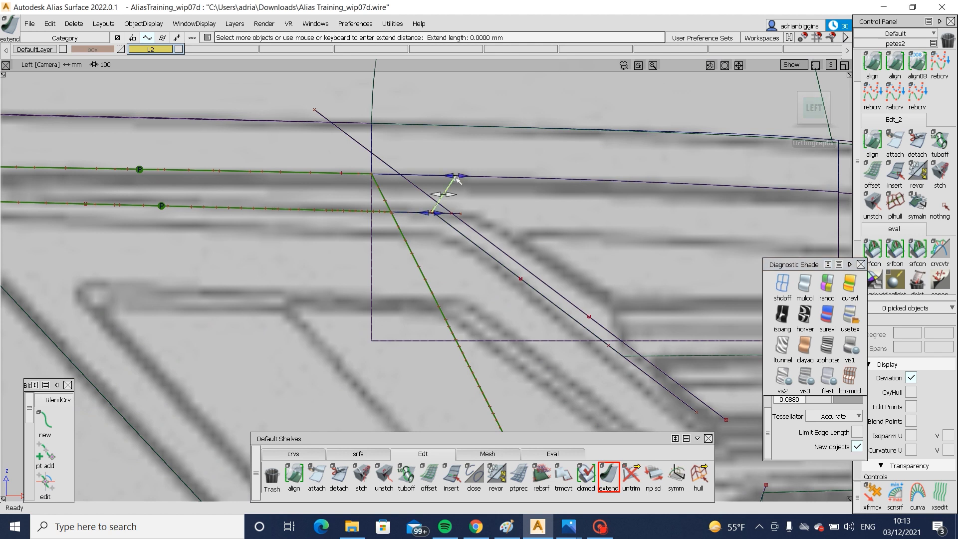
pyautogui.moveTo(461, 174); pyautogui.dragTo(429, 176)
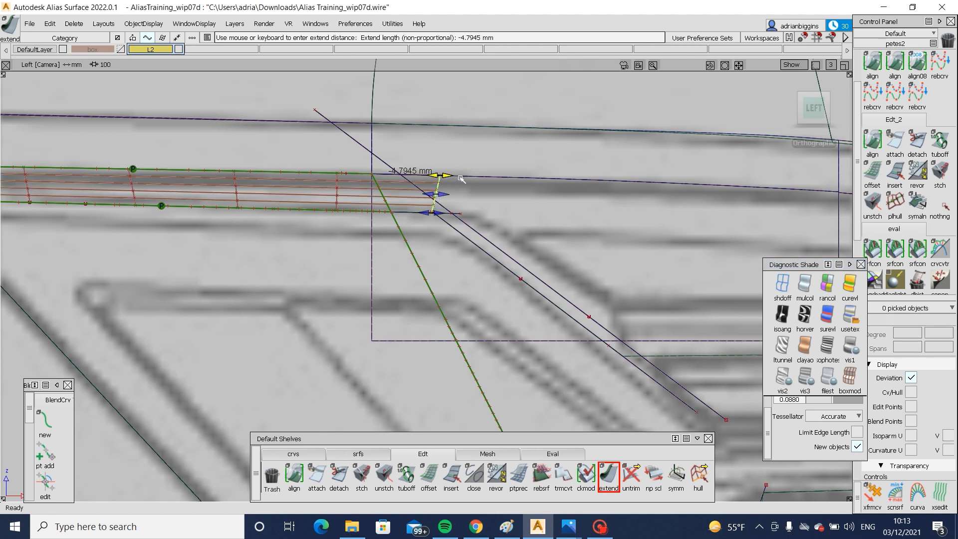
pyautogui.keyDown('ctrl'); pyautogui.keyDown('shift'); pyautogui.moveTo(512, 287); pyautogui.dragTo(515, 160); pyautogui.keyUp('shift'); pyautogui.keyUp('ctrl')
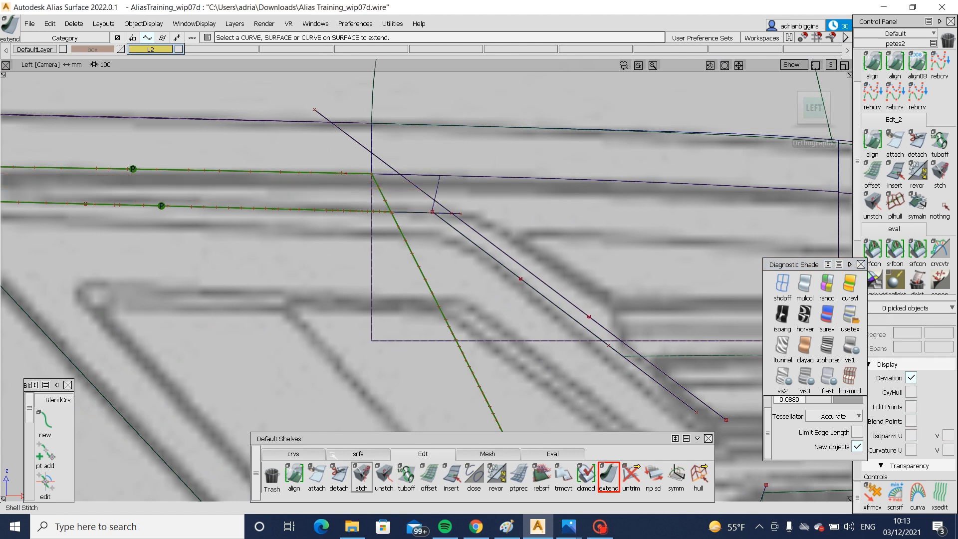
pyautogui.click(338, 454)
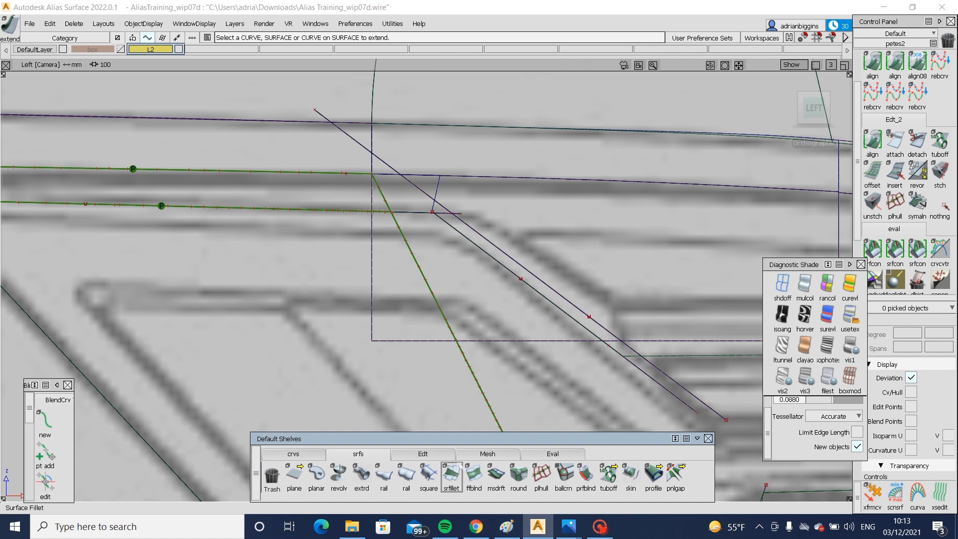
pyautogui.click(849, 313)
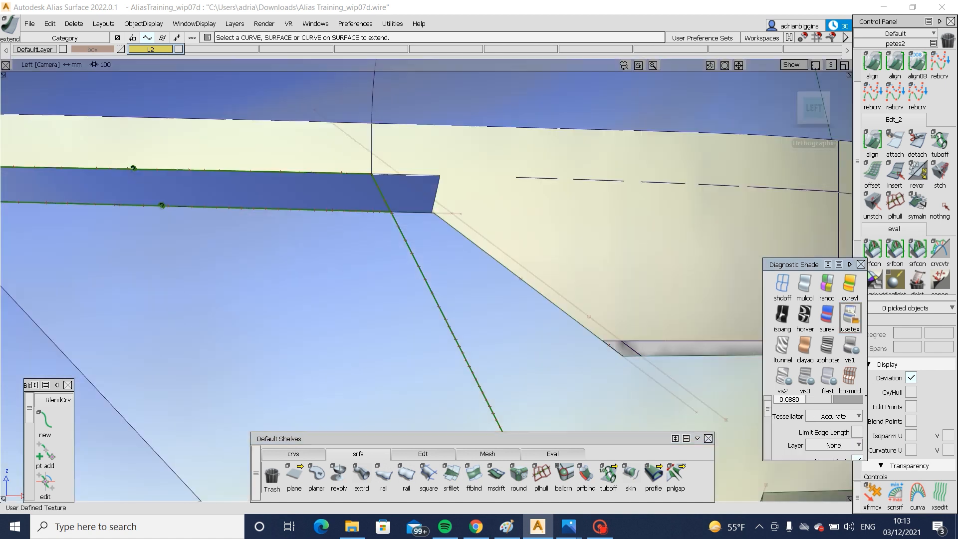
# - Draw a straight edit-point curve from the upper flange's inner corner downward, parallel to the lamp opening's slanted edge
pyautogui.click(295, 453)
pyautogui.click(316, 474)
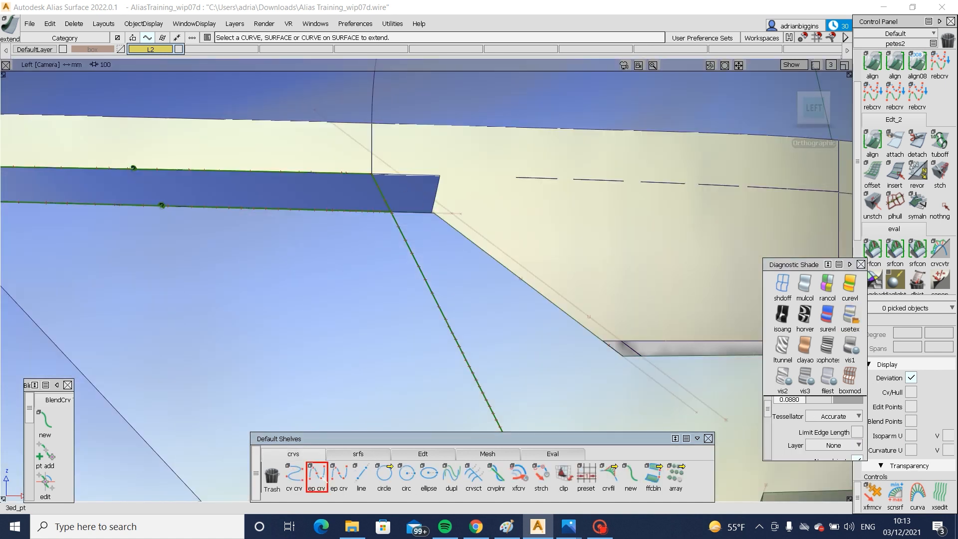
pyautogui.click(439, 175)
pyautogui.click(574, 298)
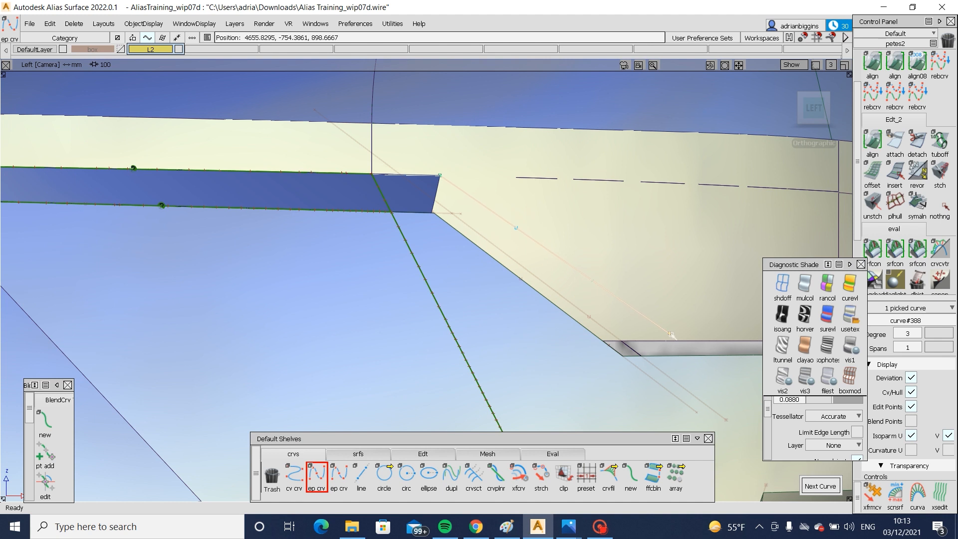
pyautogui.click(686, 348)
# - With shading off, shift the new slanted curve slightly forward along the upper flange edge to match the blueprint lamp line
pyautogui.click(782, 283)
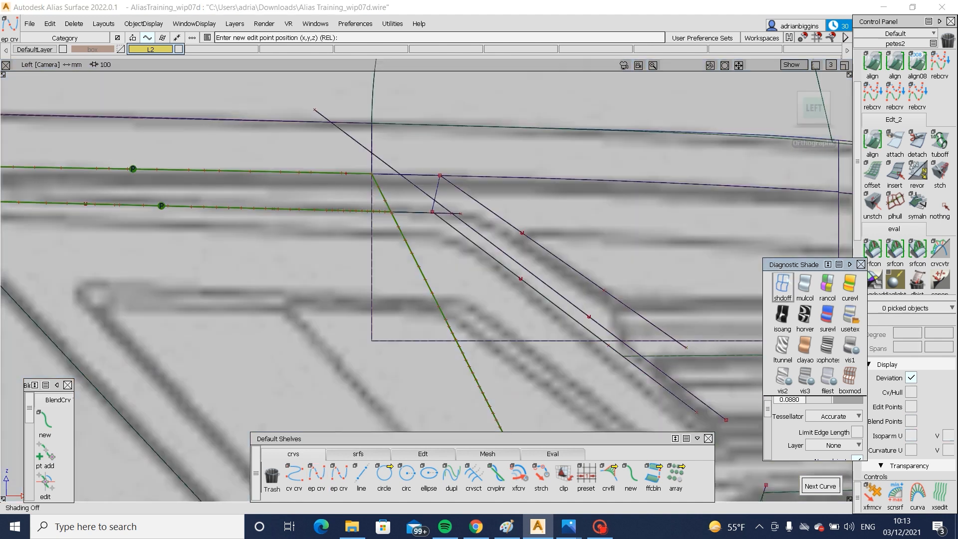
pyautogui.keyDown('ctrl'); pyautogui.keyDown('shift'); pyautogui.moveTo(437, 193); pyautogui.dragTo(466, 195); pyautogui.keyUp('shift'); pyautogui.keyUp('ctrl')
pyautogui.moveTo(471, 198); pyautogui.dragTo(486, 215)
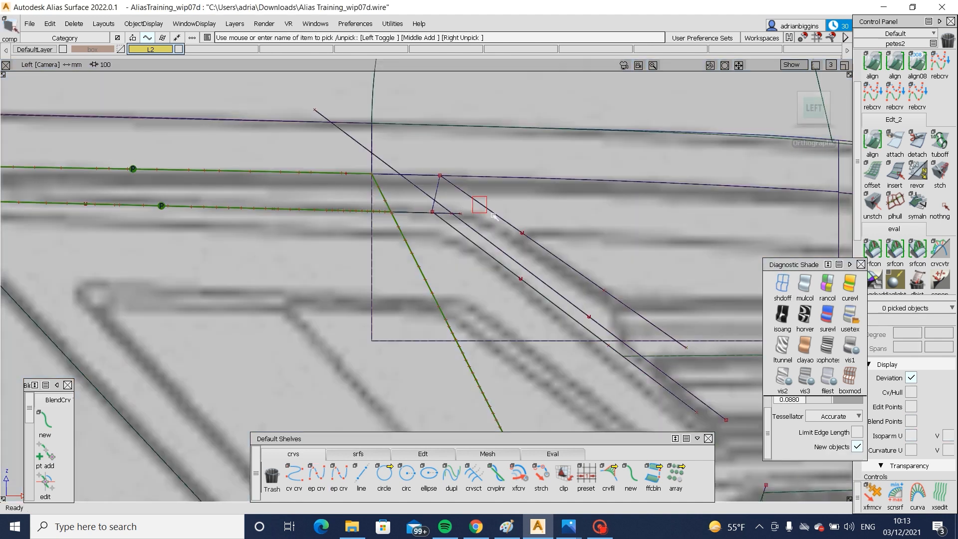
pyautogui.keyDown('ctrl'); pyautogui.keyDown('shift'); pyautogui.moveTo(483, 212); pyautogui.dragTo(462, 197, button='middle'); pyautogui.keyUp('shift'); pyautogui.keyUp('ctrl')
pyautogui.keyDown('ctrl'); pyautogui.keyDown('alt'); pyautogui.moveTo(439, 177); pyautogui.dragTo(430, 177); pyautogui.keyUp('alt'); pyautogui.keyUp('ctrl')
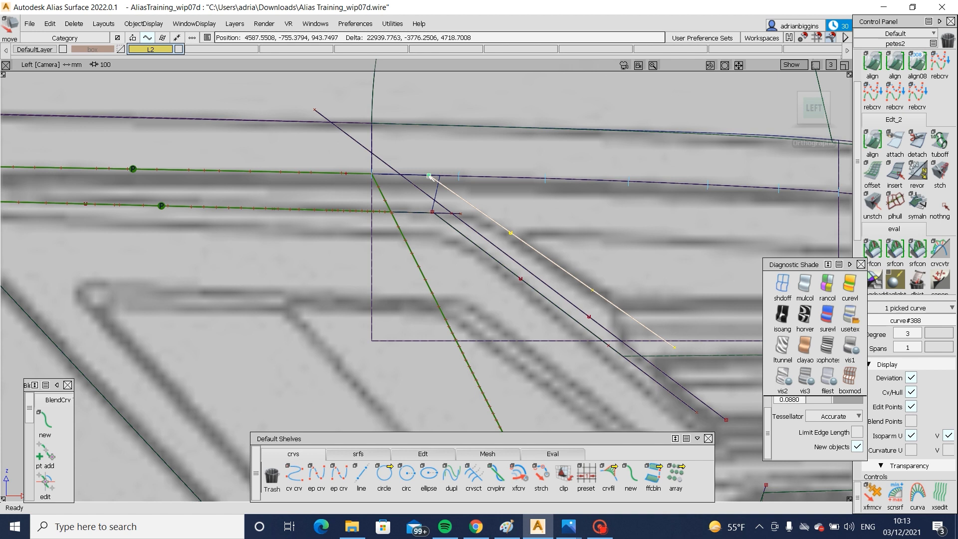
# - Project the slanted curve in side view onto the inner lamp surface and restore the textured shading
pyautogui.moveTo(579, 395)
pyautogui.keyDown('ctrl'); pyautogui.keyDown('shift'); pyautogui.mouseDown()
pyautogui.moveTo(588, 294)
pyautogui.moveTo(641, 244)
pyautogui.moveTo(414, 264)
pyautogui.mouseUp(); pyautogui.keyUp('shift'); pyautogui.keyUp('ctrl')
pyautogui.click(643, 340)
pyautogui.click(560, 267)
pyautogui.keyDown('ctrl'); pyautogui.keyDown('shift'); pyautogui.moveTo(588, 304); pyautogui.dragTo(588, 249); pyautogui.keyUp('shift'); pyautogui.keyUp('ctrl')
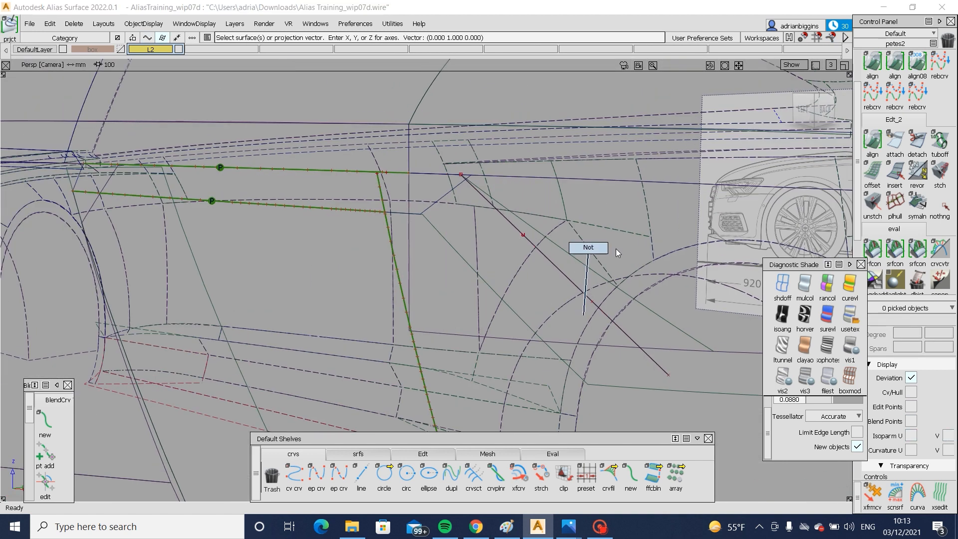
pyautogui.click(851, 317)
pyautogui.moveTo(601, 321)
pyautogui.keyDown('alt'); pyautogui.keyDown('shift'); pyautogui.mouseDown()
pyautogui.moveTo(474, 324)
pyautogui.moveTo(505, 339)
pyautogui.mouseUp(); pyautogui.keyUp('shift'); pyautogui.keyUp('alt')
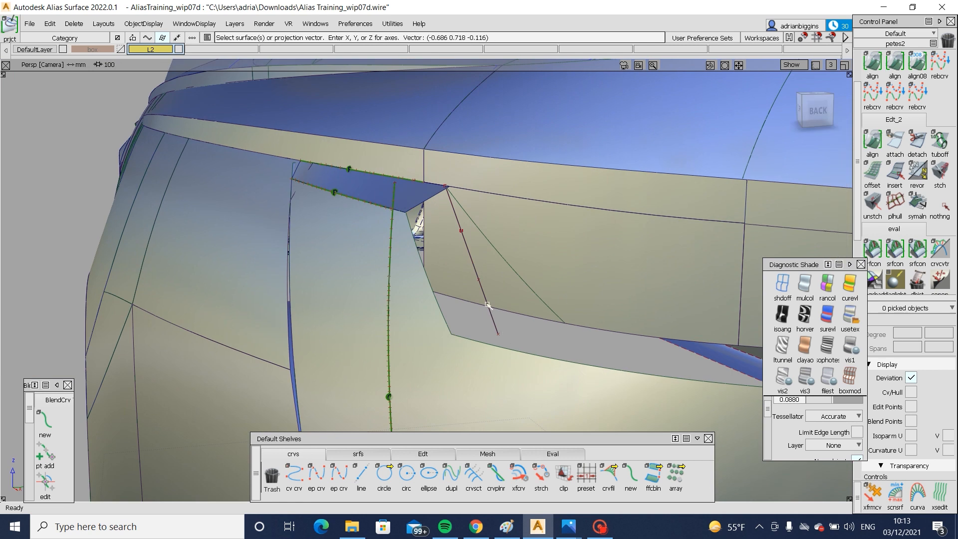
# - Switch to Photos to examine the tail lamp's outer corner in the rear-angle reference image, and return to the Alias model
pyautogui.moveTo(567, 530)
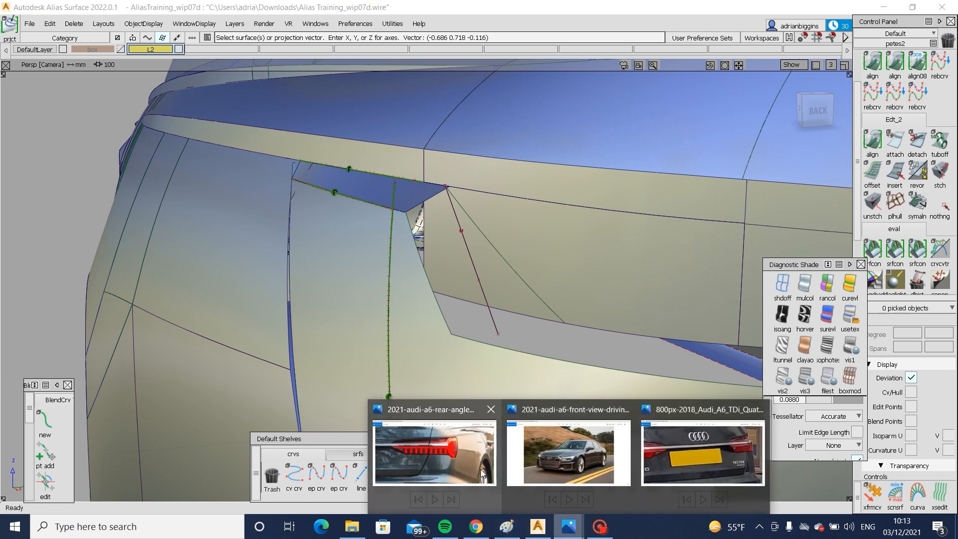
pyautogui.click(434, 451)
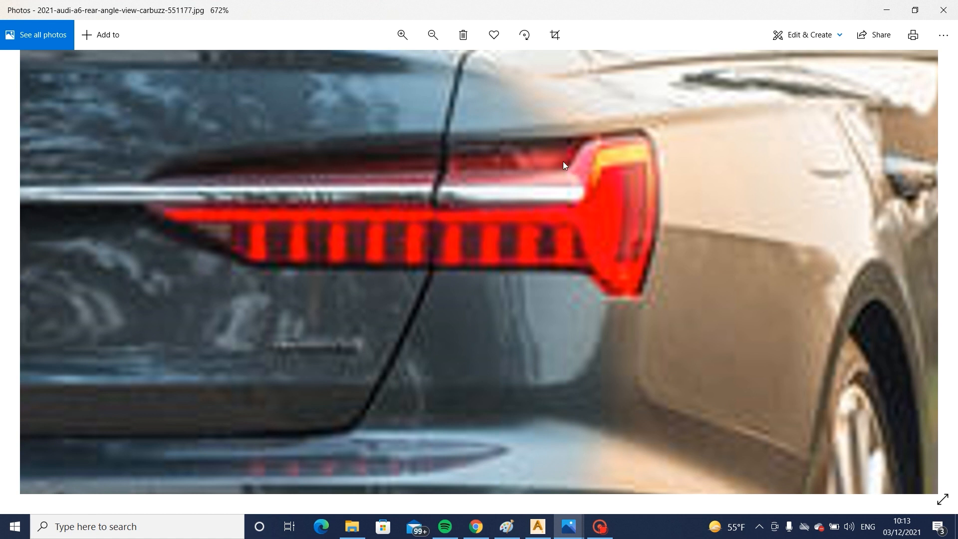
pyautogui.click(549, 534)
pyautogui.keyDown('alt'); pyautogui.keyDown('shift'); pyautogui.moveTo(573, 221); pyautogui.dragTo(581, 251); pyautogui.keyUp('shift'); pyautogui.keyUp('alt')
pyautogui.keyDown('alt'); pyautogui.keyDown('shift'); pyautogui.moveTo(581, 251); pyautogui.dragTo(627, 249, button='right'); pyautogui.keyUp('shift'); pyautogui.keyUp('alt')
# - Create a skin surface between the opening's slanted edge and the curve projected on the inner lamp surface
pyautogui.click(372, 452)
pyautogui.click(451, 476)
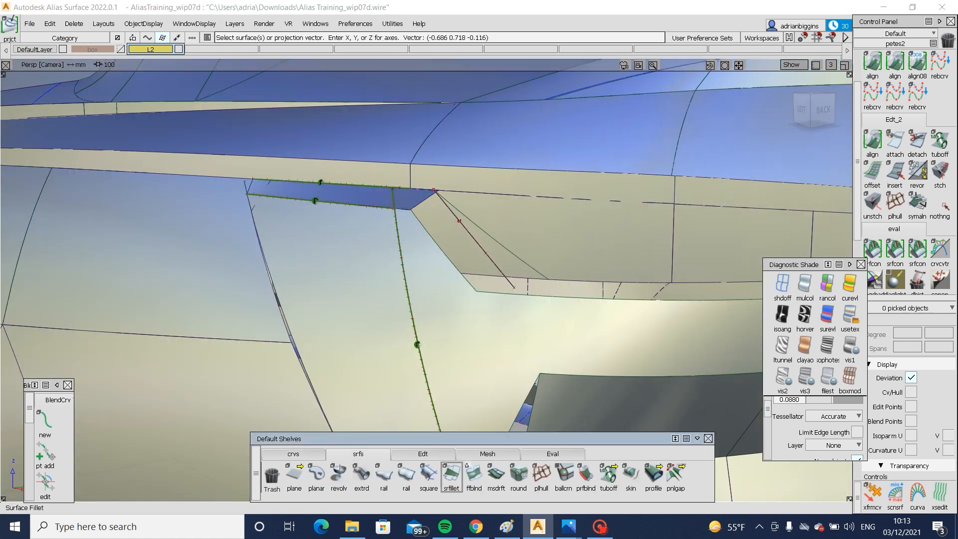
pyautogui.click(629, 474)
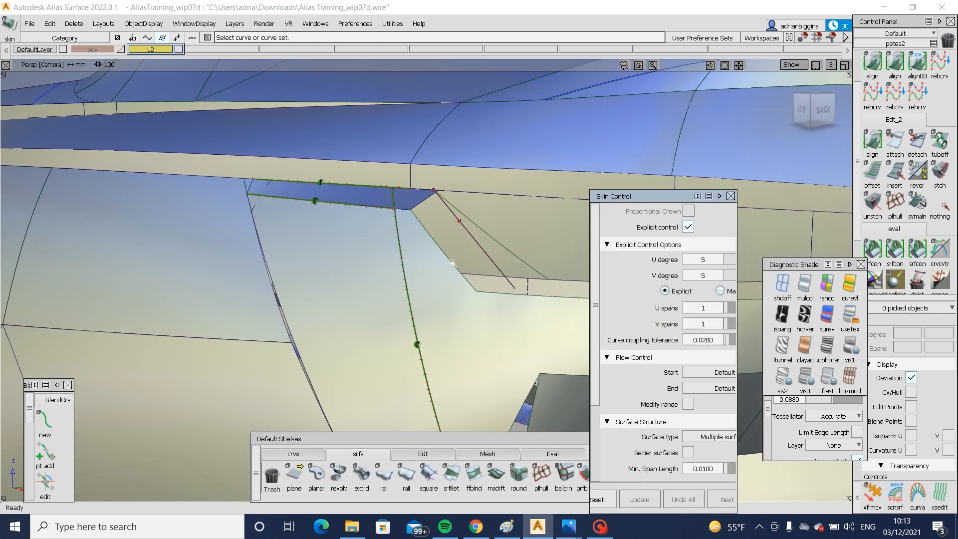
pyautogui.click(504, 247)
pyautogui.keyDown('alt'); pyautogui.keyDown('shift'); pyautogui.moveTo(504, 247); pyautogui.dragTo(514, 280); pyautogui.keyUp('shift'); pyautogui.keyUp('alt')
pyautogui.click(480, 323)
pyautogui.hotkey('ctrl', 'm')
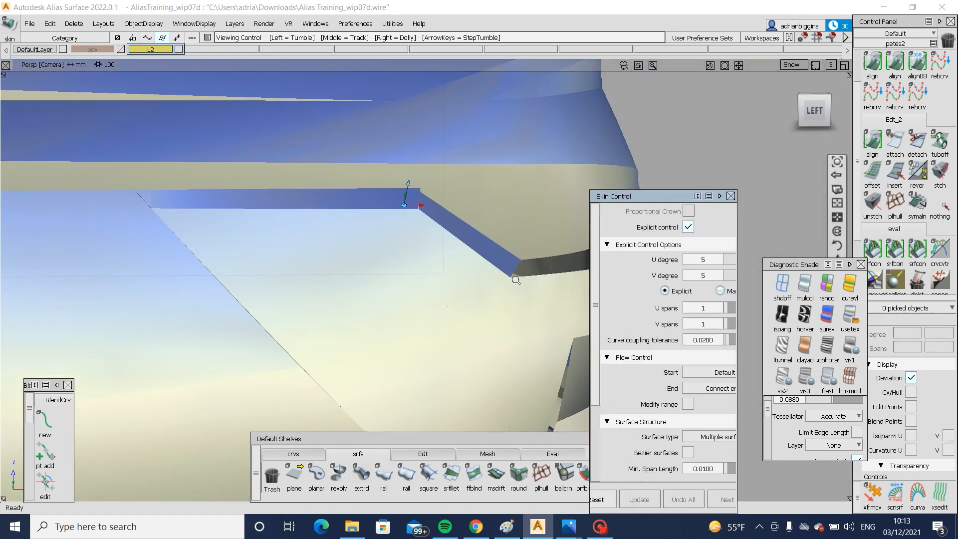
# - Inspect how the slanted skin surface meets the upper flange and the lower corner of the lamp opening
pyautogui.keyDown('alt'); pyautogui.keyDown('shift'); pyautogui.moveTo(515, 280); pyautogui.dragTo(457, 282, button='right'); pyautogui.keyUp('shift'); pyautogui.keyUp('alt')
pyautogui.keyDown('alt'); pyautogui.keyDown('shift'); pyautogui.moveTo(457, 282); pyautogui.dragTo(342, 284); pyautogui.keyUp('shift'); pyautogui.keyUp('alt')
pyautogui.keyDown('alt'); pyautogui.keyDown('shift'); pyautogui.moveTo(342, 284); pyautogui.dragTo(514, 244, button='right'); pyautogui.keyUp('shift'); pyautogui.keyUp('alt')
pyautogui.keyDown('alt'); pyautogui.keyDown('shift'); pyautogui.moveTo(514, 244); pyautogui.dragTo(644, 185); pyautogui.keyUp('shift'); pyautogui.keyUp('alt')
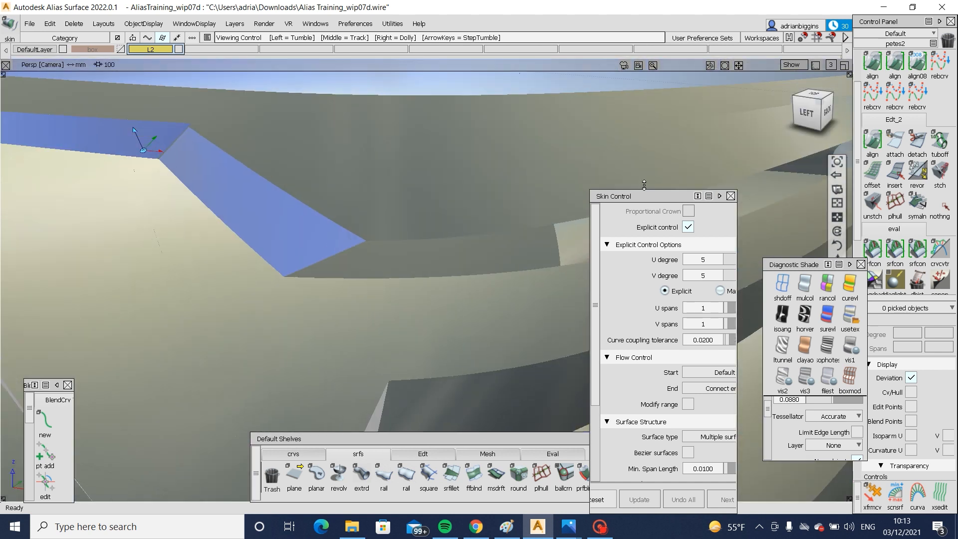
pyautogui.click(806, 113)
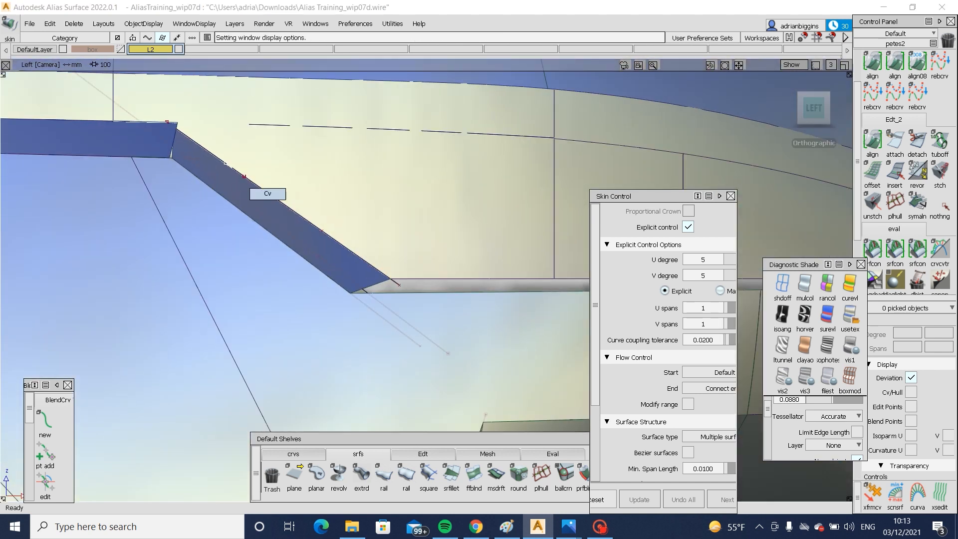
pyautogui.click(244, 176)
pyautogui.keyDown('ctrl'); pyautogui.keyDown('shift'); pyautogui.moveTo(368, 269); pyautogui.dragTo(395, 269); pyautogui.keyUp('shift'); pyautogui.keyUp('ctrl')
pyautogui.keyDown('alt'); pyautogui.keyDown('shift'); pyautogui.moveTo(395, 269); pyautogui.dragTo(319, 279); pyautogui.keyUp('shift'); pyautogui.keyUp('alt')
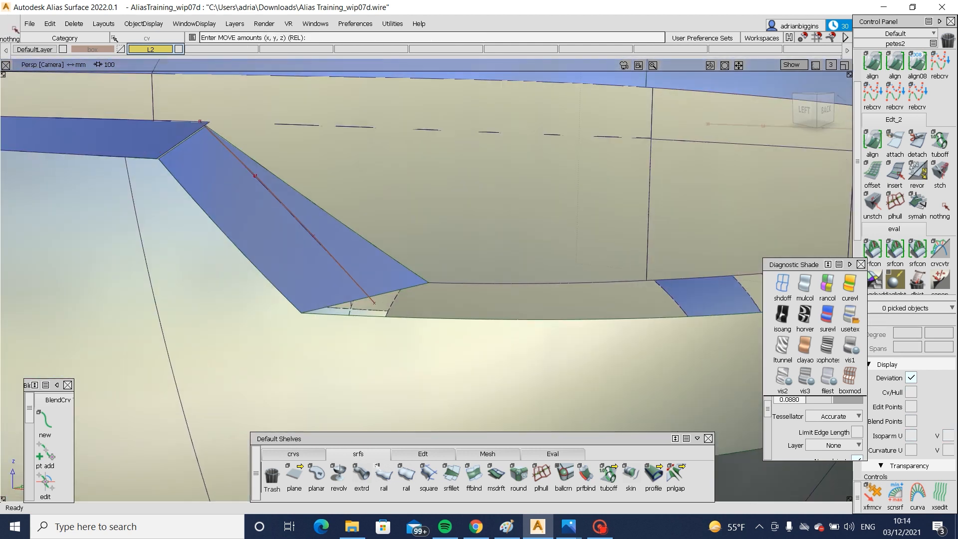
# - Create a multi-surface draft of length 40 and 0 angle along the lower edge of the lamp opening, using the X vector
pyautogui.click(497, 474)
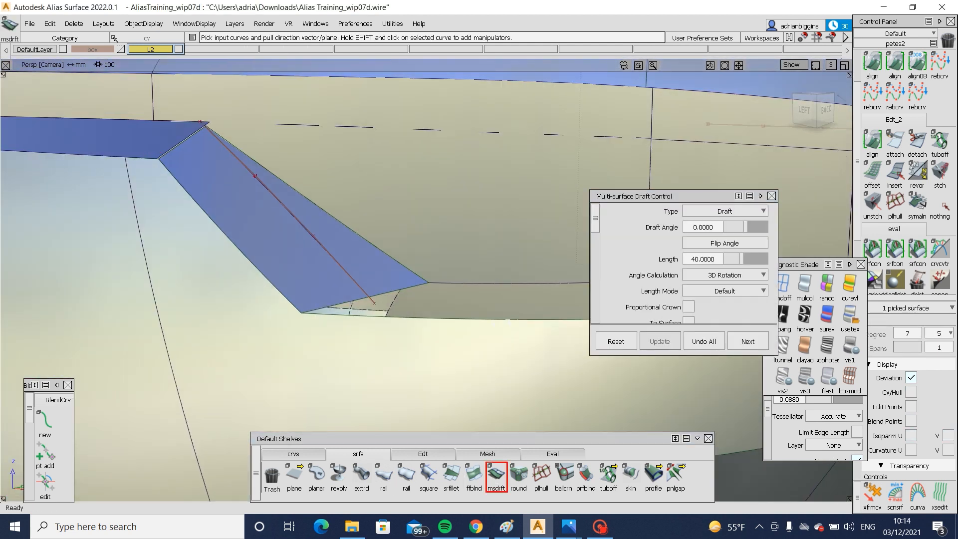
pyautogui.click(508, 321)
pyautogui.keyDown('alt'); pyautogui.keyDown('shift'); pyautogui.moveTo(458, 310); pyautogui.dragTo(103, 346, button='middle'); pyautogui.keyUp('shift'); pyautogui.keyUp('alt')
pyautogui.keyDown('alt'); pyautogui.keyDown('shift'); pyautogui.moveTo(469, 342); pyautogui.dragTo(455, 421); pyautogui.keyUp('shift'); pyautogui.keyUp('alt')
pyautogui.keyDown('alt'); pyautogui.keyDown('shift'); pyautogui.moveTo(455, 421); pyautogui.dragTo(521, 288, button='right'); pyautogui.keyUp('shift'); pyautogui.keyUp('alt')
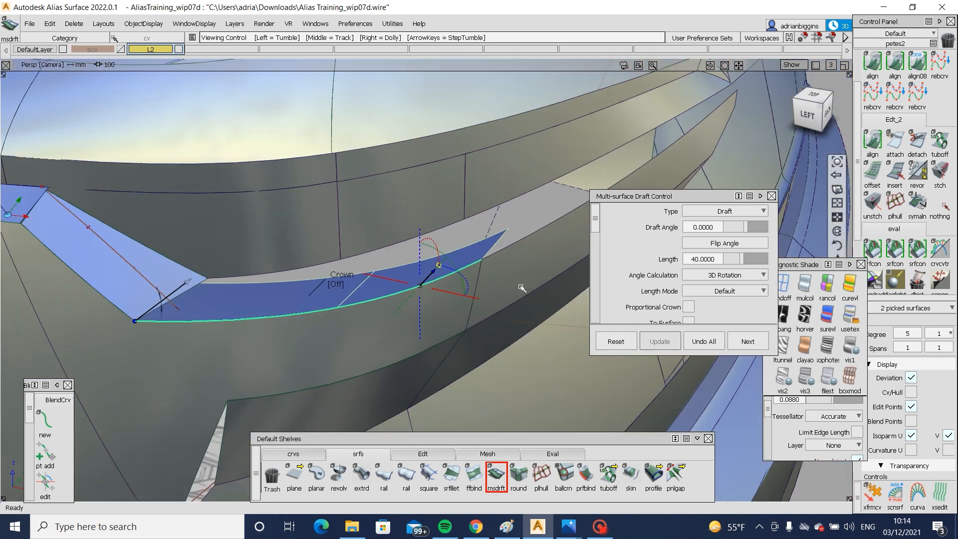
pyautogui.click(521, 238)
pyautogui.scroll(-5, 671, 269)
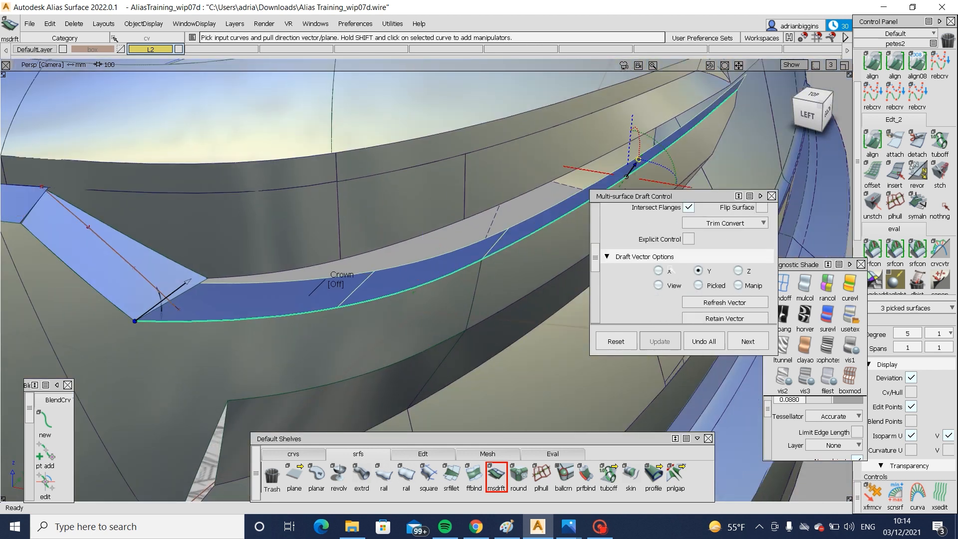
pyautogui.click(670, 269)
pyautogui.scroll(2, 773, 259)
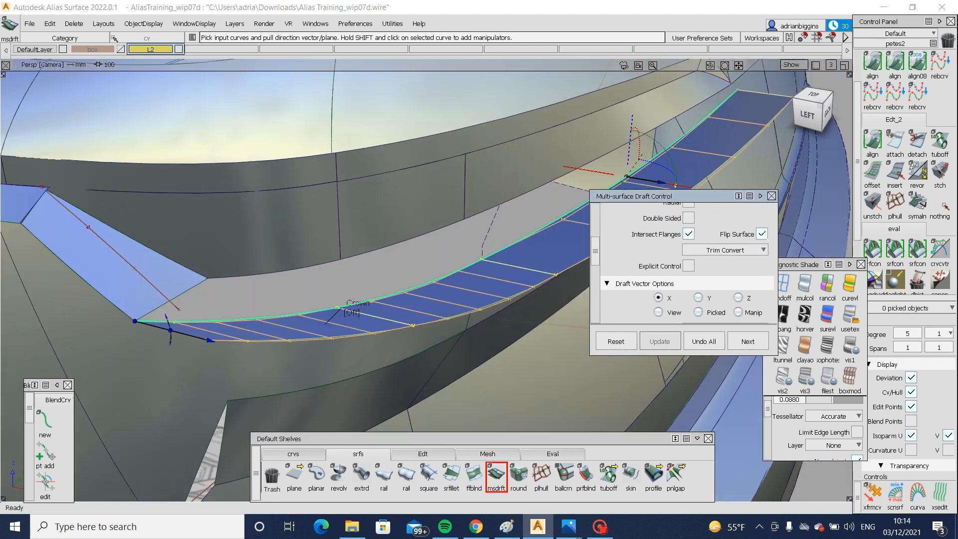
pyautogui.click(497, 475)
# - Select the inner-edge hulls of the lower draft surfaces and move them upward to tilt the flange
pyautogui.click(423, 453)
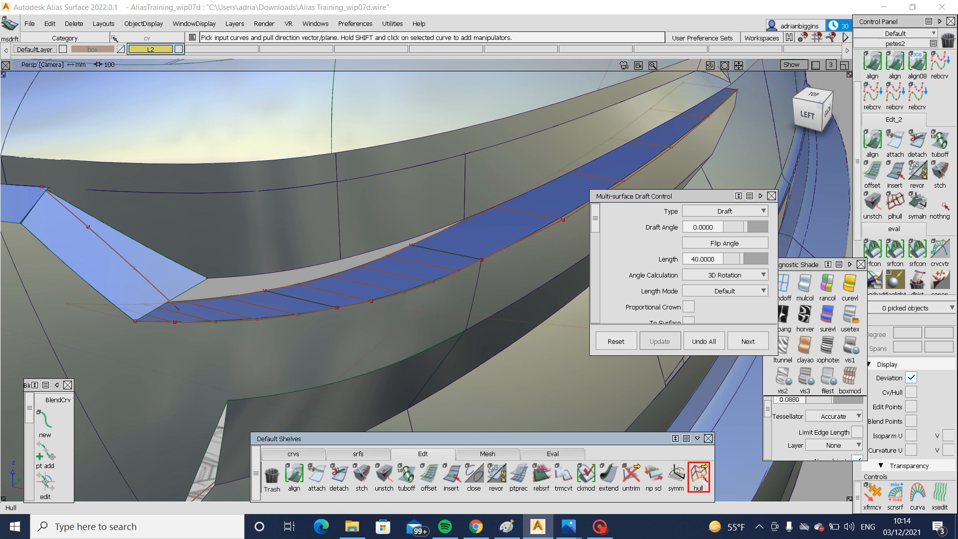
pyautogui.click(263, 297)
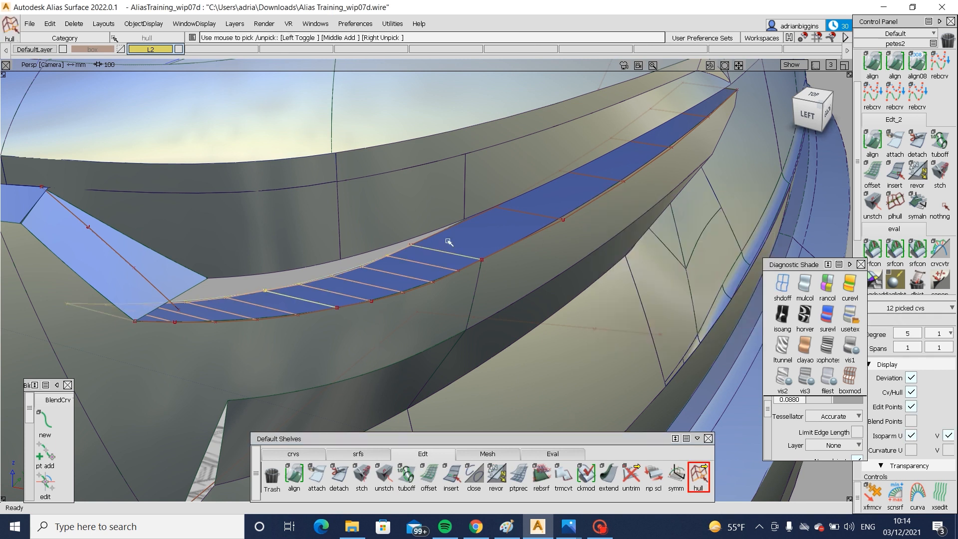
pyautogui.click(809, 116)
pyautogui.press('w')
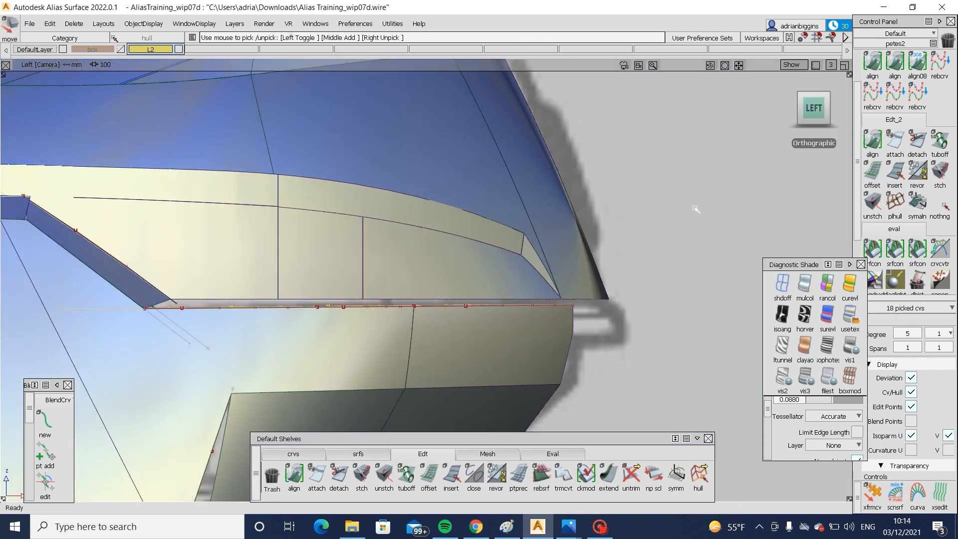
pyautogui.press('Return')
pyautogui.moveTo(699, 211); pyautogui.dragTo(169, 279)
pyautogui.keyDown('alt'); pyautogui.keyDown('shift'); pyautogui.moveTo(169, 279); pyautogui.dragTo(234, 205, button='middle'); pyautogui.keyUp('shift'); pyautogui.keyUp('alt')
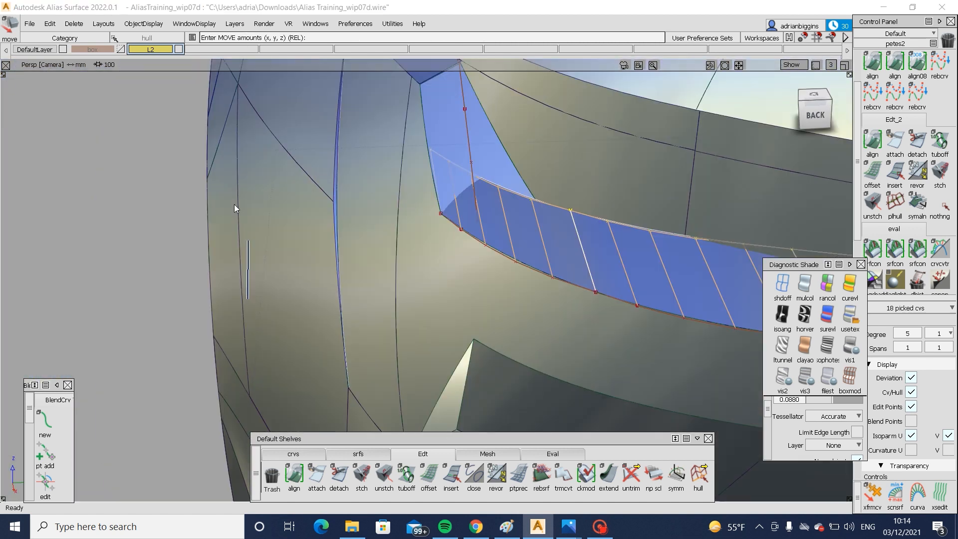
# - Fine-tune the height of the lower flange's inner hulls while judging the slope from the side and rear
pyautogui.moveTo(97, 247); pyautogui.dragTo(151, 255, button='middle')
pyautogui.keyDown('alt'); pyautogui.keyDown('shift'); pyautogui.moveTo(133, 265); pyautogui.dragTo(524, 209); pyautogui.keyUp('shift'); pyautogui.keyUp('alt')
pyautogui.keyDown('alt'); pyautogui.keyDown('shift'); pyautogui.moveTo(524, 209); pyautogui.dragTo(193, 314, button='right'); pyautogui.keyUp('shift'); pyautogui.keyUp('alt')
pyautogui.keyDown('alt'); pyautogui.keyDown('shift'); pyautogui.moveTo(192, 314); pyautogui.dragTo(53, 366, button='middle'); pyautogui.keyUp('shift'); pyautogui.keyUp('alt')
pyautogui.keyDown('alt'); pyautogui.keyDown('shift'); pyautogui.moveTo(493, 256); pyautogui.dragTo(598, 263); pyautogui.keyUp('shift'); pyautogui.keyUp('alt')
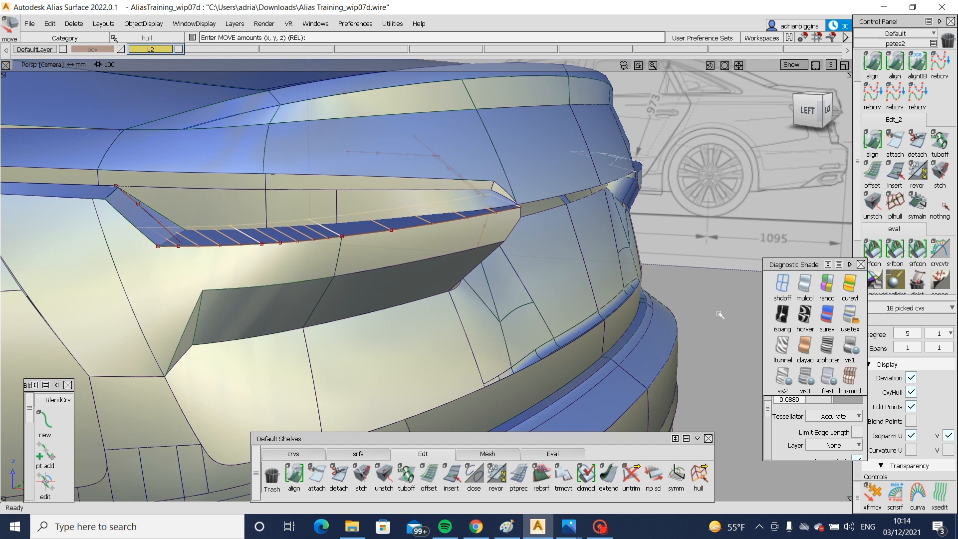
pyautogui.moveTo(718, 315); pyautogui.dragTo(720, 308, button='right')
pyautogui.keyDown('alt'); pyautogui.keyDown('shift'); pyautogui.moveTo(630, 321); pyautogui.dragTo(298, 285); pyautogui.keyUp('shift'); pyautogui.keyUp('alt')
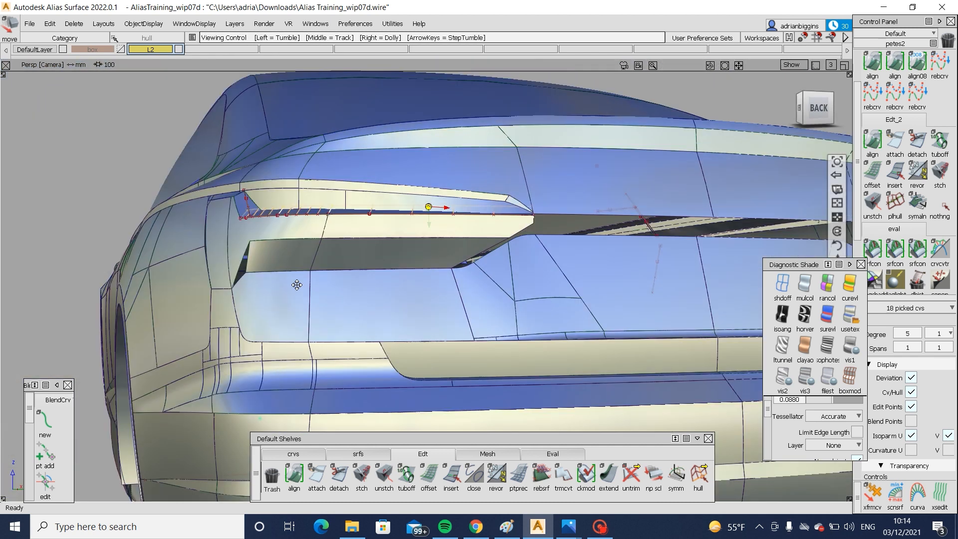
pyautogui.keyDown('alt'); pyautogui.keyDown('shift'); pyautogui.moveTo(664, 310); pyautogui.dragTo(383, 293, button='middle'); pyautogui.keyUp('shift'); pyautogui.keyUp('alt')
pyautogui.keyDown('alt'); pyautogui.keyDown('shift'); pyautogui.moveTo(382, 293); pyautogui.dragTo(486, 280); pyautogui.keyUp('shift'); pyautogui.keyUp('alt')
pyautogui.keyDown('alt'); pyautogui.keyDown('shift'); pyautogui.moveTo(500, 170); pyautogui.dragTo(504, 267, button='right'); pyautogui.keyUp('shift'); pyautogui.keyUp('alt')
pyautogui.keyDown('ctrl'); pyautogui.keyDown('shift'); pyautogui.moveTo(588, 296); pyautogui.dragTo(585, 253, button='middle'); pyautogui.keyUp('shift'); pyautogui.keyUp('ctrl')
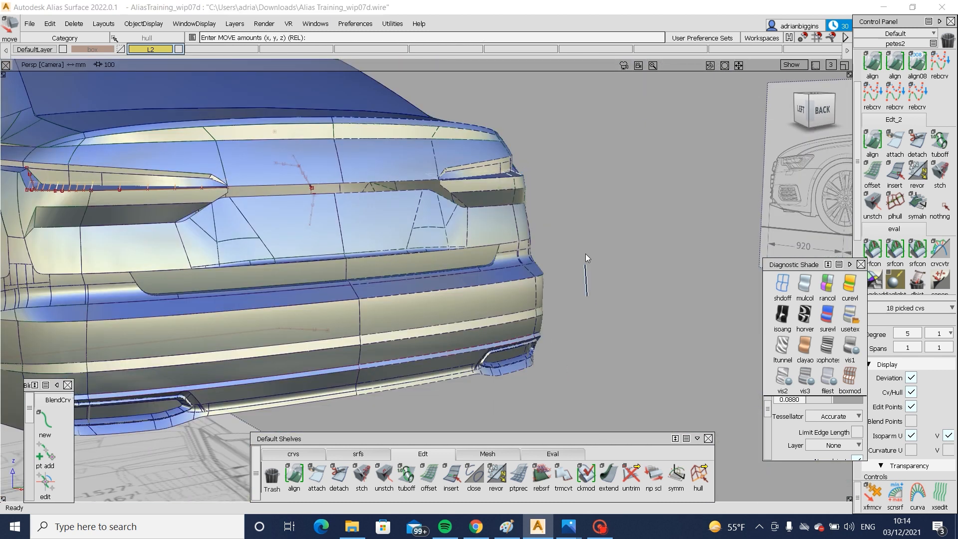
pyautogui.moveTo(589, 263); pyautogui.dragTo(587, 254, button='right')
# - Deselect the hulls and examine the lower flange with model curves hidden, from its outer corner to the opening's pointed inner end
pyautogui.keyDown('alt'); pyautogui.keyDown('shift'); pyautogui.moveTo(43, 193); pyautogui.dragTo(209, 219, button='middle'); pyautogui.keyUp('shift'); pyautogui.keyUp('alt')
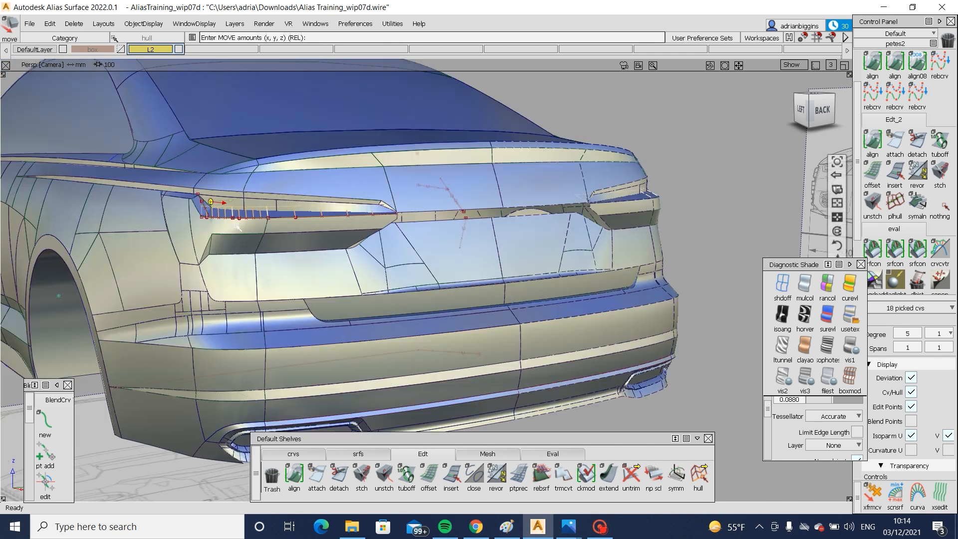
pyautogui.keyDown('alt'); pyautogui.keyDown('shift'); pyautogui.moveTo(209, 219); pyautogui.dragTo(169, 218); pyautogui.keyUp('shift'); pyautogui.keyUp('alt')
pyautogui.keyDown('ctrl'); pyautogui.keyDown('shift'); pyautogui.moveTo(249, 182); pyautogui.dragTo(187, 242); pyautogui.keyUp('shift'); pyautogui.keyUp('ctrl')
pyautogui.keyDown('ctrl'); pyautogui.keyDown('shift'); pyautogui.moveTo(182, 207); pyautogui.dragTo(180, 208); pyautogui.keyUp('shift'); pyautogui.keyUp('ctrl')
pyautogui.moveTo(181, 209); pyautogui.dragTo(234, 227)
pyautogui.hotkey('ctrl', 'm')
pyautogui.keyDown('alt'); pyautogui.keyDown('shift'); pyautogui.moveTo(217, 216); pyautogui.dragTo(312, 260, button='right'); pyautogui.keyUp('shift'); pyautogui.keyUp('alt')
pyautogui.keyDown('alt'); pyautogui.keyDown('shift'); pyautogui.moveTo(312, 259); pyautogui.dragTo(245, 276); pyautogui.keyUp('shift'); pyautogui.keyUp('alt')
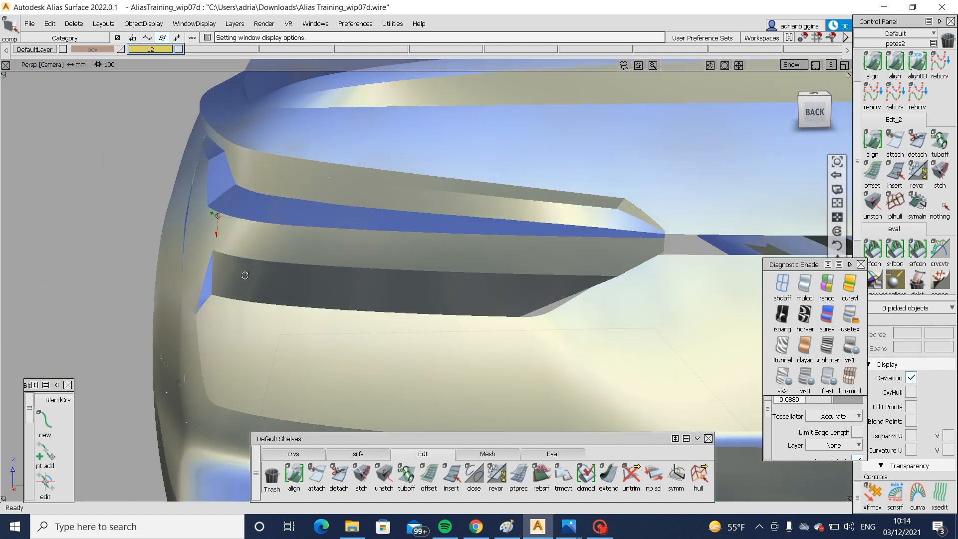
pyautogui.keyDown('alt'); pyautogui.keyDown('shift'); pyautogui.moveTo(609, 220); pyautogui.dragTo(633, 250, button='right'); pyautogui.keyUp('shift'); pyautogui.keyUp('alt')
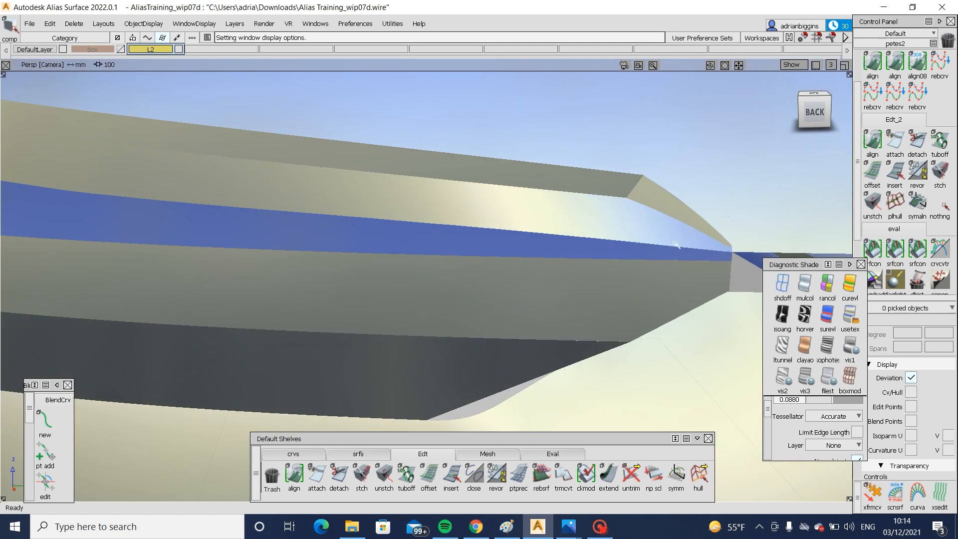
pyautogui.moveTo(595, 250)
pyautogui.keyDown('alt'); pyautogui.keyDown('shift'); pyautogui.mouseDown()
pyautogui.moveTo(584, 281)
pyautogui.moveTo(599, 245)
pyautogui.moveTo(586, 250)
pyautogui.mouseUp(); pyautogui.keyUp('shift'); pyautogui.keyUp('alt')
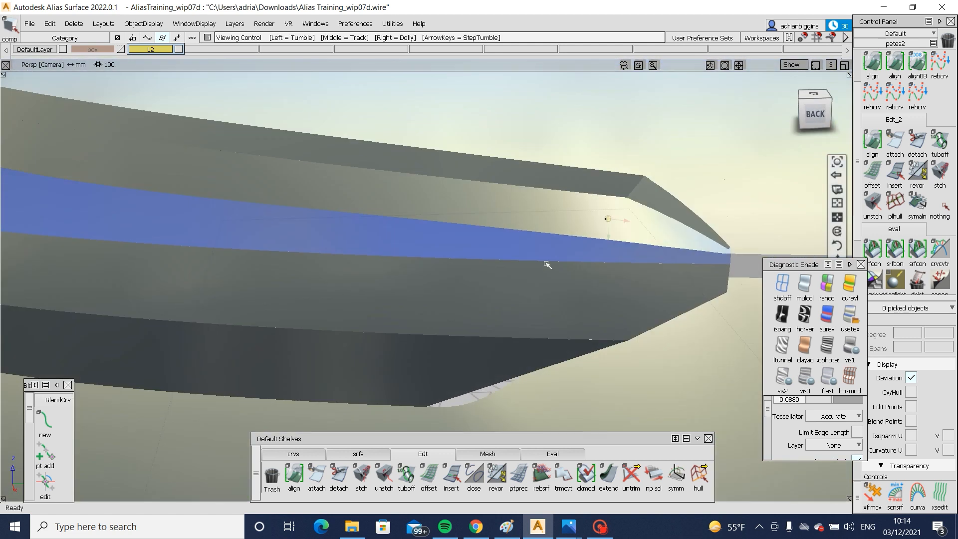
pyautogui.hotkey('ctrl', 'm')
pyautogui.keyDown('alt'); pyautogui.keyDown('shift'); pyautogui.moveTo(511, 265); pyautogui.dragTo(496, 216, button='right'); pyautogui.keyUp('shift'); pyautogui.keyUp('alt')
pyautogui.click(496, 216)
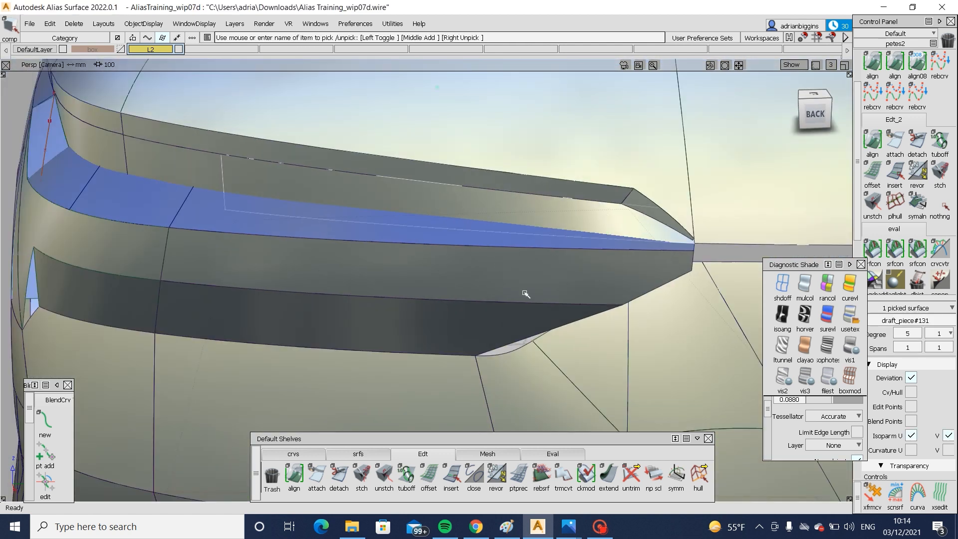
# - Check the tail lamp's shape in the rear-angle reference photo in the Photos app, and return to the Alias model
pyautogui.moveTo(568, 526)
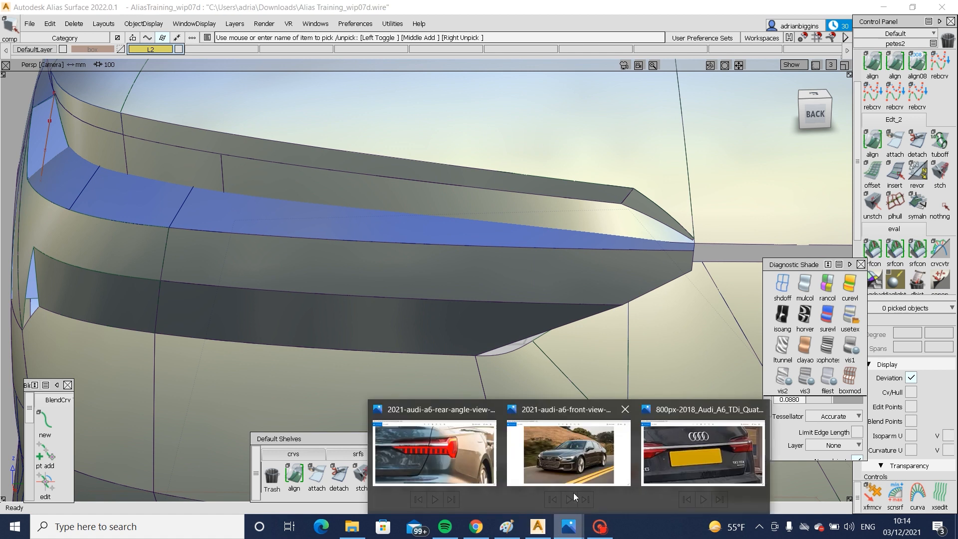
pyautogui.click(445, 462)
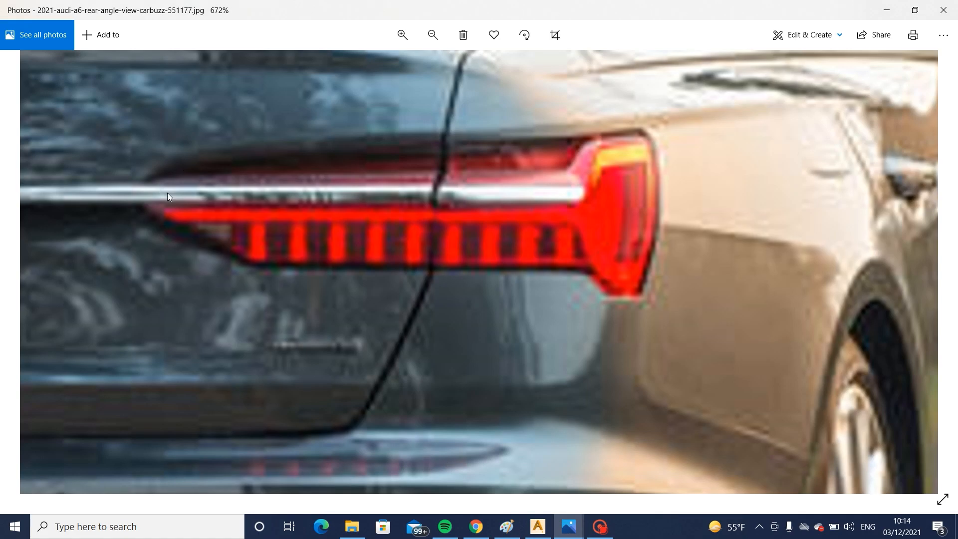
pyautogui.click(566, 530)
pyautogui.click(537, 526)
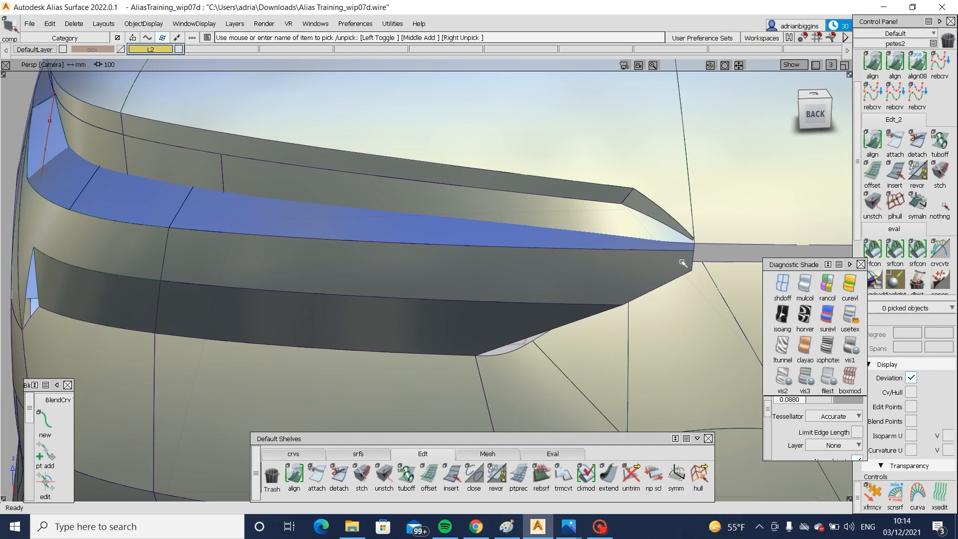
# - Display the control points of the recessed draft surface at the opening's pointed inner end and pick its lower corner CV for moving in the side view
pyautogui.click(664, 236)
pyautogui.keyDown('alt'); pyautogui.keyDown('shift'); pyautogui.moveTo(617, 249); pyautogui.dragTo(722, 290); pyautogui.keyUp('shift'); pyautogui.keyUp('alt')
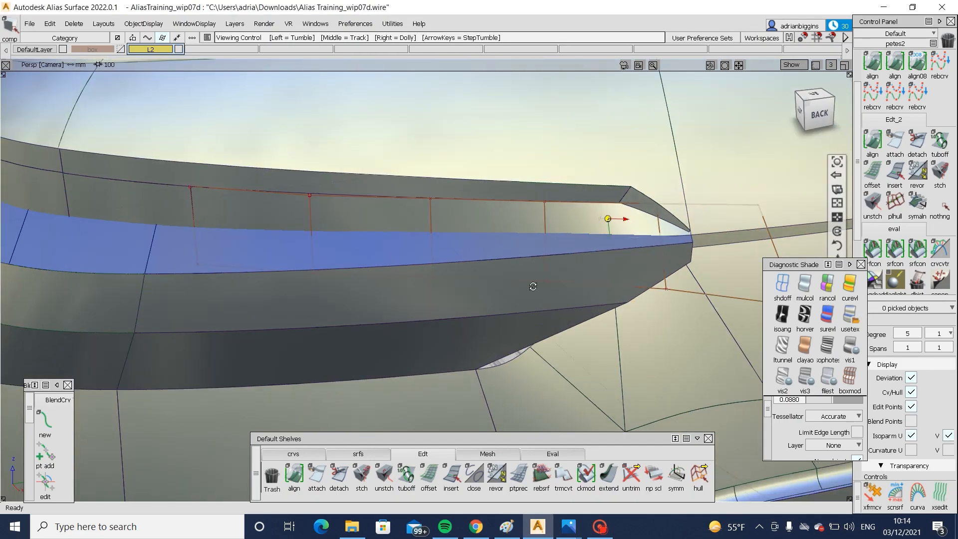
pyautogui.keyDown('alt'); pyautogui.keyDown('shift'); pyautogui.moveTo(532, 284); pyautogui.dragTo(618, 273); pyautogui.keyUp('shift'); pyautogui.keyUp('alt')
pyautogui.keyDown('ctrl'); pyautogui.keyDown('shift'); pyautogui.moveTo(618, 272); pyautogui.dragTo(702, 269); pyautogui.keyUp('shift'); pyautogui.keyUp('ctrl')
pyautogui.click(752, 265)
pyautogui.click(806, 111)
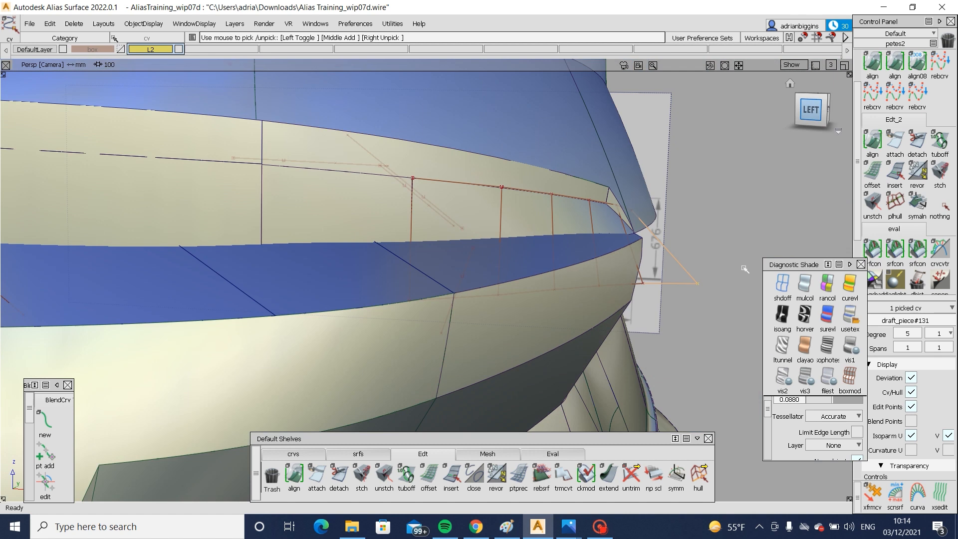
pyautogui.keyDown('ctrl'); pyautogui.keyDown('shift'); pyautogui.moveTo(744, 265); pyautogui.dragTo(742, 204, button='middle'); pyautogui.keyUp('shift'); pyautogui.keyUp('ctrl')
pyautogui.keyDown('ctrl'); pyautogui.keyDown('shift'); pyautogui.moveTo(708, 204); pyautogui.dragTo(710, 157); pyautogui.keyUp('shift'); pyautogui.keyUp('ctrl')
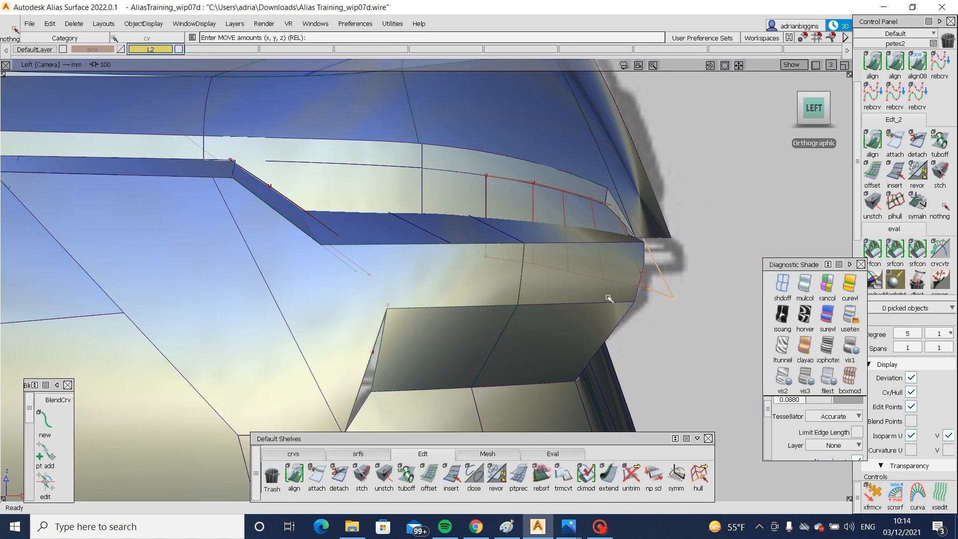
pyautogui.keyDown('ctrl'); pyautogui.keyDown('shift'); pyautogui.moveTo(607, 297); pyautogui.dragTo(691, 295); pyautogui.keyUp('shift'); pyautogui.keyUp('ctrl')
pyautogui.click(645, 287)
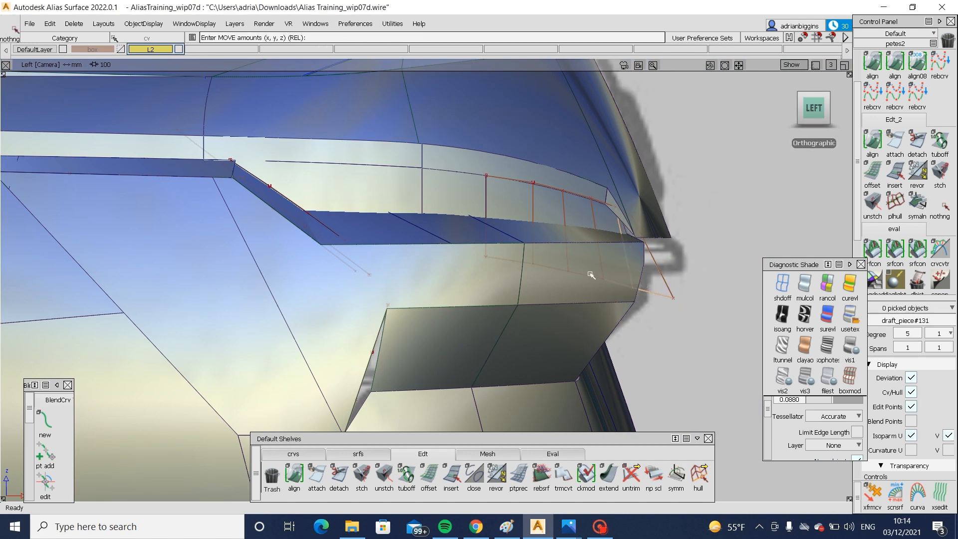
# - Re-pick the recessed draft surface's end CV and adjust its position beside the opening's pointed inner end
pyautogui.keyDown('ctrl'); pyautogui.keyDown('shift'); pyautogui.moveTo(590, 275); pyautogui.dragTo(613, 282); pyautogui.keyUp('shift'); pyautogui.keyUp('ctrl')
pyautogui.click(610, 287)
pyautogui.moveTo(604, 308); pyautogui.dragTo(604, 308, button='middle')
pyautogui.keyDown('ctrl'); pyautogui.keyDown('shift'); pyautogui.moveTo(602, 293); pyautogui.dragTo(632, 296); pyautogui.keyUp('shift'); pyautogui.keyUp('ctrl')
pyautogui.click(632, 294)
pyautogui.keyDown('ctrl'); pyautogui.keyDown('shift'); pyautogui.moveTo(641, 302); pyautogui.dragTo(643, 275, button='middle'); pyautogui.keyUp('shift'); pyautogui.keyUp('ctrl')
pyautogui.moveTo(649, 319); pyautogui.dragTo(643, 319, button='middle')
pyautogui.keyDown('ctrl'); pyautogui.keyDown('shift'); pyautogui.moveTo(657, 286); pyautogui.dragTo(680, 297); pyautogui.keyUp('shift'); pyautogui.keyUp('ctrl')
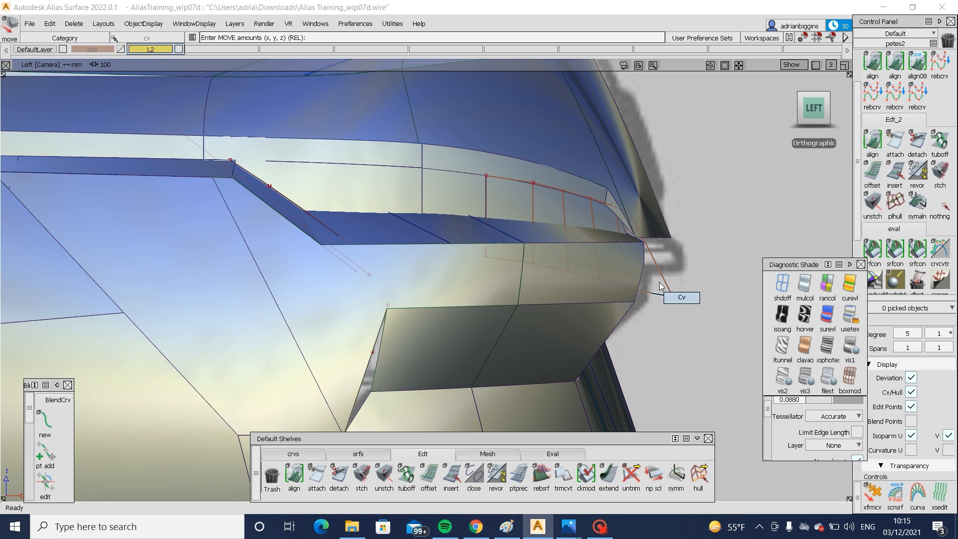
pyautogui.click(675, 299)
pyautogui.keyDown('ctrl'); pyautogui.keyDown('shift'); pyautogui.moveTo(706, 321); pyautogui.dragTo(699, 298, button='middle'); pyautogui.keyUp('shift'); pyautogui.keyUp('ctrl')
pyautogui.keyDown('ctrl'); pyautogui.keyDown('shift'); pyautogui.moveTo(711, 315); pyautogui.dragTo(537, 259); pyautogui.keyUp('shift'); pyautogui.keyUp('ctrl')
pyautogui.keyDown('alt'); pyautogui.keyDown('shift'); pyautogui.moveTo(536, 259); pyautogui.dragTo(594, 285, button='right'); pyautogui.keyUp('shift'); pyautogui.keyUp('alt')
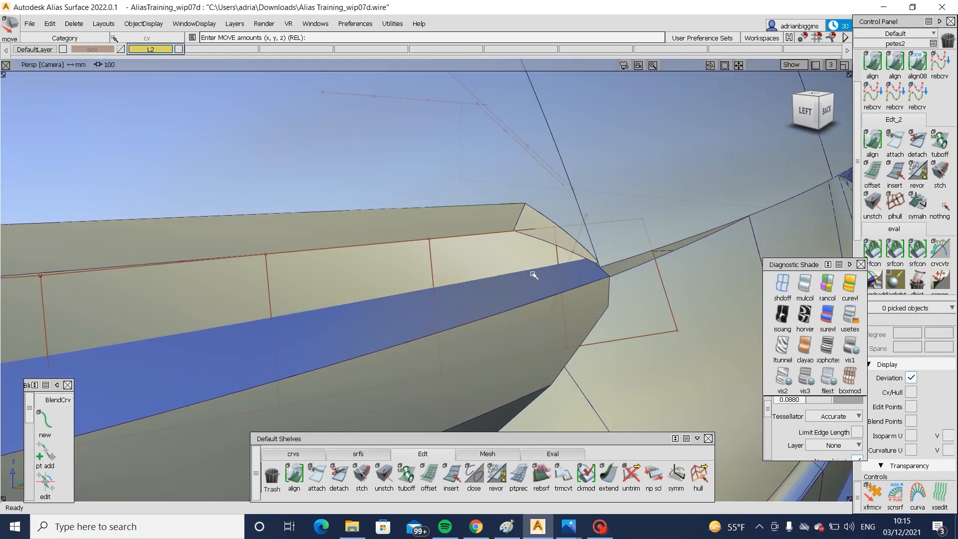
# - Hide the recessed surface's control points and examine the whole tail lamp area from the rear and side, with and without model curves
pyautogui.keyDown('alt'); pyautogui.keyDown('shift'); pyautogui.moveTo(533, 275); pyautogui.dragTo(609, 235); pyautogui.keyUp('shift'); pyautogui.keyUp('alt')
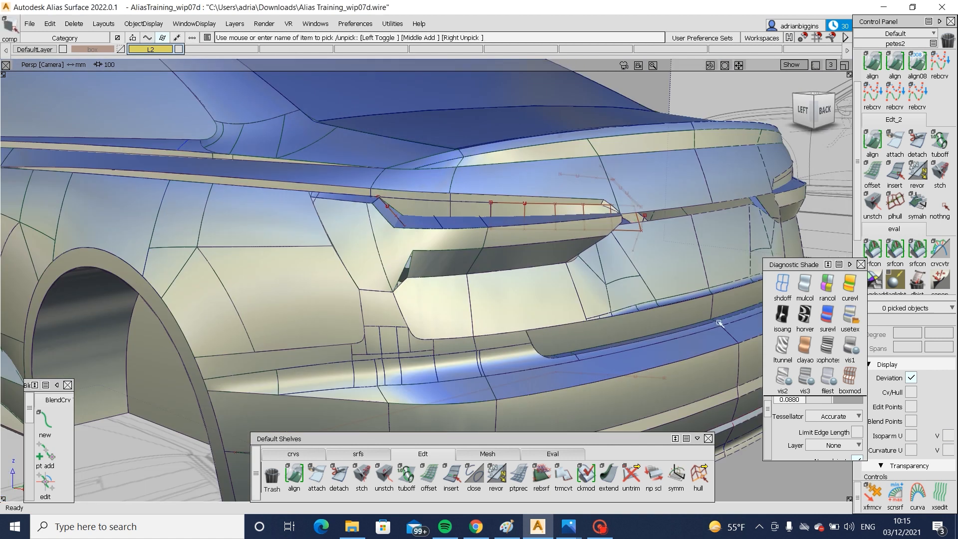
pyautogui.keyDown('alt'); pyautogui.keyDown('shift'); pyautogui.moveTo(613, 209); pyautogui.dragTo(630, 202); pyautogui.keyUp('shift'); pyautogui.keyUp('alt')
pyautogui.keyDown('ctrl'); pyautogui.keyDown('shift'); pyautogui.moveTo(628, 204); pyautogui.dragTo(613, 248, button='right'); pyautogui.keyUp('shift'); pyautogui.keyUp('ctrl')
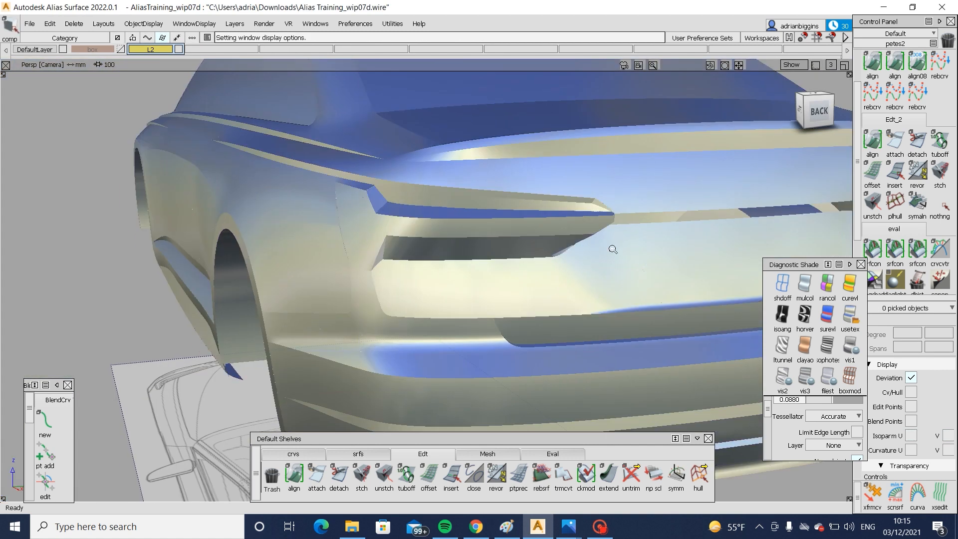
pyautogui.keyDown('alt'); pyautogui.keyDown('shift'); pyautogui.moveTo(613, 247); pyautogui.dragTo(464, 254); pyautogui.keyUp('shift'); pyautogui.keyUp('alt')
pyautogui.keyDown('alt'); pyautogui.keyDown('shift'); pyautogui.moveTo(614, 250); pyautogui.dragTo(538, 239, button='right'); pyautogui.keyUp('shift'); pyautogui.keyUp('alt')
pyautogui.keyDown('alt'); pyautogui.keyDown('shift'); pyautogui.moveTo(693, 267); pyautogui.dragTo(460, 273, button='middle'); pyautogui.keyUp('shift'); pyautogui.keyUp('alt')
pyautogui.keyDown('alt'); pyautogui.keyDown('shift'); pyautogui.moveTo(459, 273); pyautogui.dragTo(274, 256); pyautogui.keyUp('shift'); pyautogui.keyUp('alt')
pyautogui.keyDown('alt'); pyautogui.keyDown('shift'); pyautogui.moveTo(274, 257); pyautogui.dragTo(349, 267, button='right'); pyautogui.keyUp('shift'); pyautogui.keyUp('alt')
pyautogui.keyDown('alt'); pyautogui.keyDown('shift'); pyautogui.moveTo(349, 267); pyautogui.dragTo(479, 292); pyautogui.keyUp('shift'); pyautogui.keyUp('alt')
pyautogui.keyDown('alt'); pyautogui.keyDown('shift'); pyautogui.moveTo(478, 291); pyautogui.dragTo(438, 224, button='right'); pyautogui.keyUp('shift'); pyautogui.keyUp('alt')
pyautogui.keyDown('ctrl'); pyautogui.keyDown('shift'); pyautogui.moveTo(438, 224); pyautogui.dragTo(434, 263, button='right'); pyautogui.keyUp('shift'); pyautogui.keyUp('ctrl')
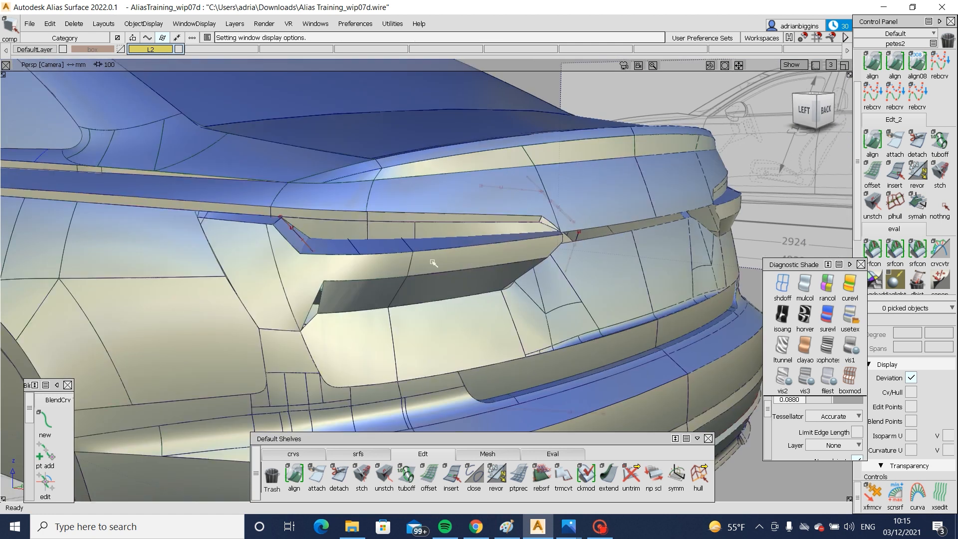
# - Try to build a rail surface across the triangular gap at the lamp opening's lower outer corner
pyautogui.keyDown('alt'); pyautogui.keyDown('shift'); pyautogui.moveTo(339, 264); pyautogui.dragTo(375, 262, button='right'); pyautogui.keyUp('shift'); pyautogui.keyUp('alt')
pyautogui.keyDown('alt'); pyautogui.keyDown('shift'); pyautogui.moveTo(375, 262); pyautogui.dragTo(383, 252); pyautogui.keyUp('shift'); pyautogui.keyUp('alt')
pyautogui.keyDown('alt'); pyautogui.keyDown('shift'); pyautogui.moveTo(278, 323); pyautogui.dragTo(307, 341, button='right'); pyautogui.keyUp('shift'); pyautogui.keyUp('alt')
pyautogui.keyDown('alt'); pyautogui.keyDown('shift'); pyautogui.moveTo(306, 341); pyautogui.dragTo(280, 349); pyautogui.keyUp('shift'); pyautogui.keyUp('alt')
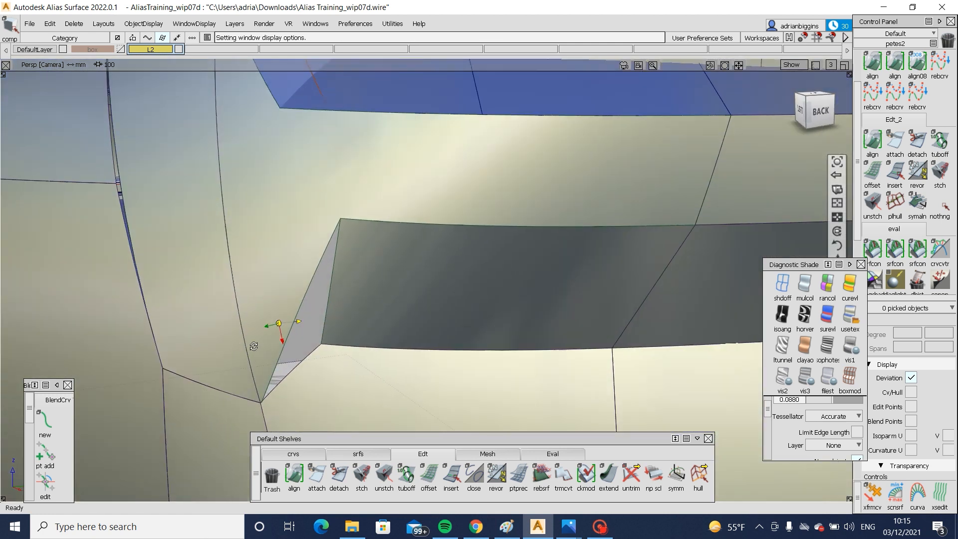
pyautogui.click(358, 453)
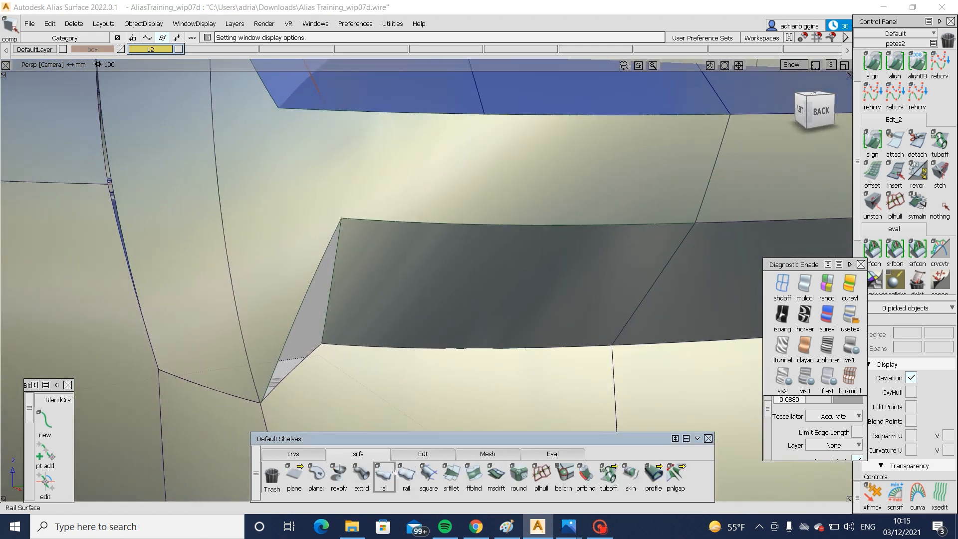
pyautogui.click(306, 361)
pyautogui.click(297, 320)
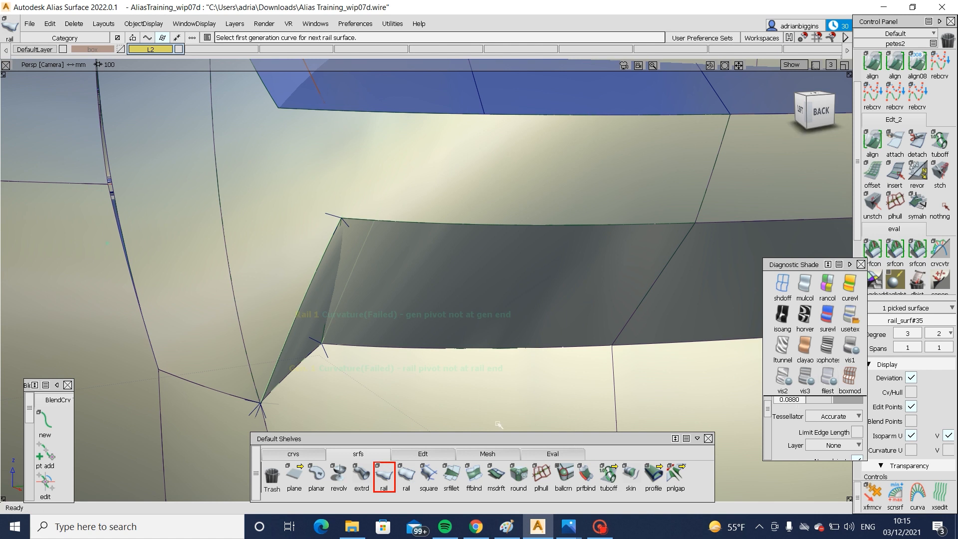
pyautogui.hotkey('ctrl', 'z')
# - Build a monorail surface over the triangular gap at the lower outer corner, with G0 Position continuity on the generation and rail curves
pyautogui.click(320, 303)
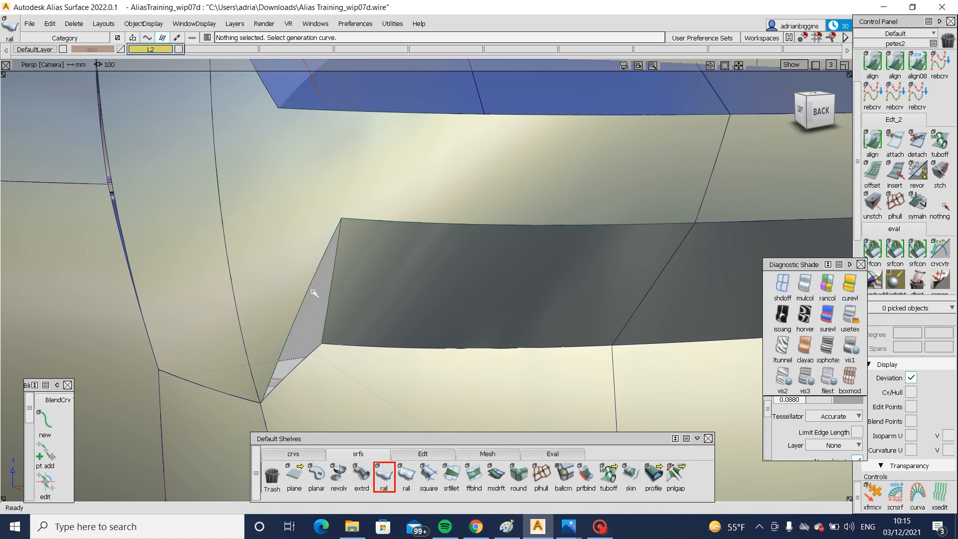
pyautogui.click(331, 291)
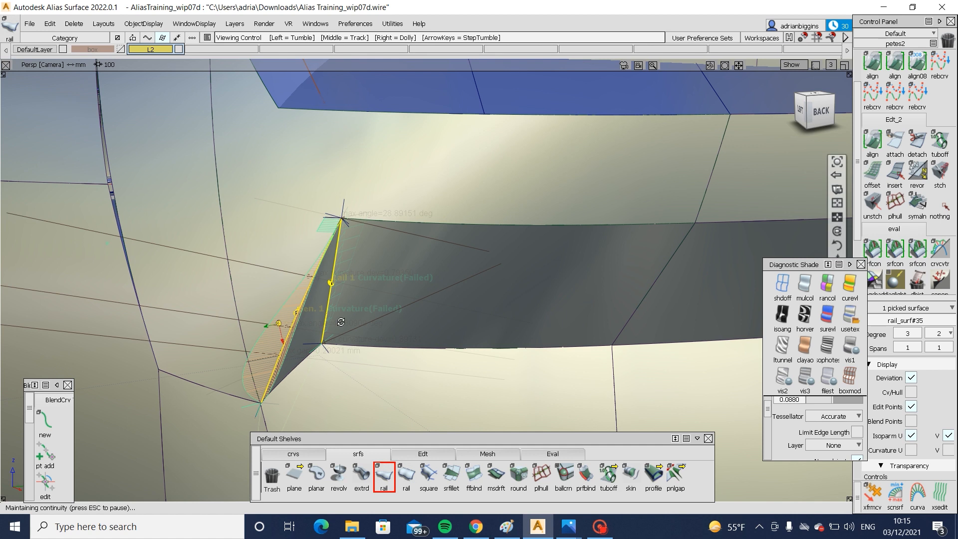
pyautogui.keyDown('alt'); pyautogui.keyDown('shift'); pyautogui.moveTo(331, 291); pyautogui.dragTo(356, 327); pyautogui.keyUp('shift'); pyautogui.keyUp('alt')
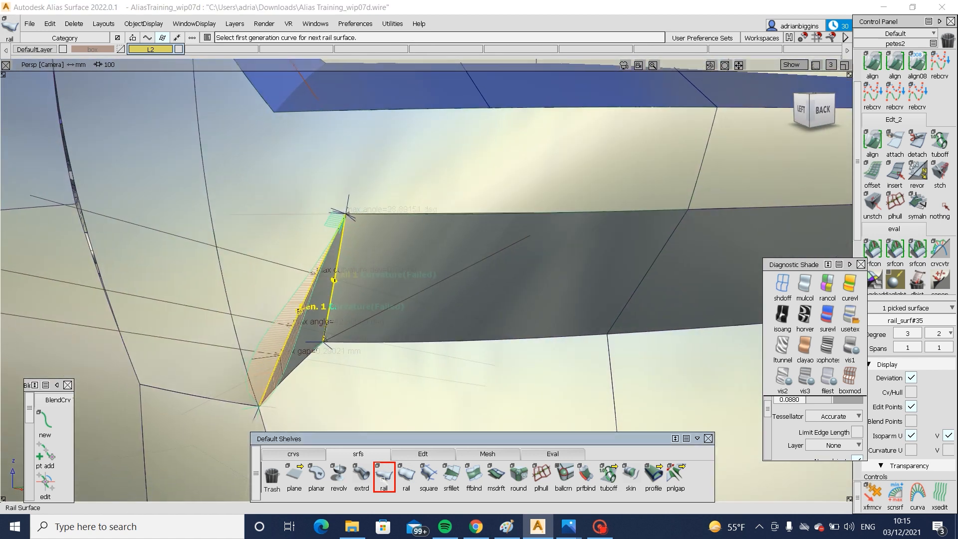
pyautogui.click(692, 241)
pyautogui.click(680, 241)
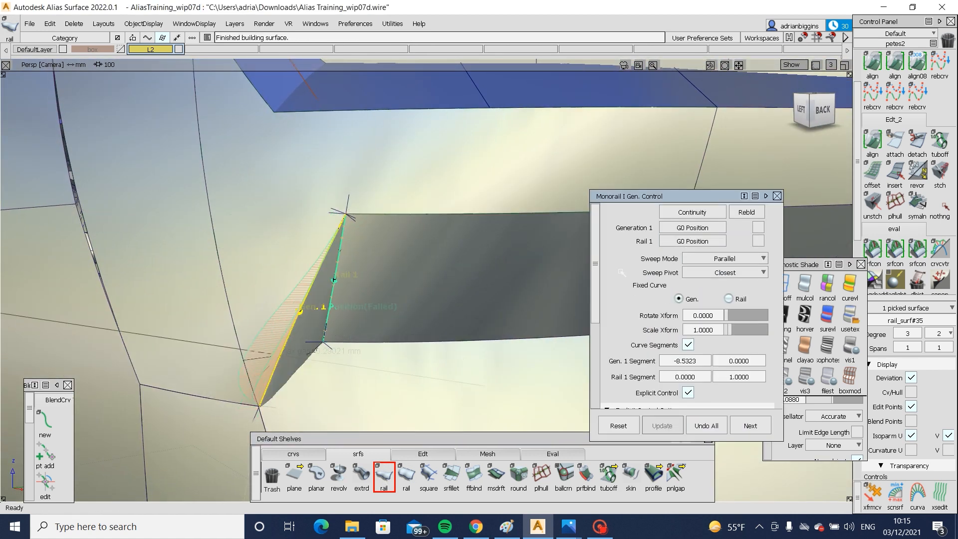
pyautogui.keyDown('alt'); pyautogui.keyDown('shift'); pyautogui.moveTo(464, 279); pyautogui.dragTo(482, 276); pyautogui.keyUp('shift'); pyautogui.keyUp('alt')
pyautogui.moveTo(353, 299)
pyautogui.keyDown('ctrl'); pyautogui.keyDown('shift'); pyautogui.mouseDown()
pyautogui.moveTo(381, 272)
pyautogui.moveTo(339, 304)
pyautogui.mouseUp(); pyautogui.keyUp('shift'); pyautogui.keyUp('ctrl')
# - Trim the corner rail surface, keeping the triangular region that closes the gap beside the lower flange
pyautogui.click(293, 349)
pyautogui.press('Delete')
pyautogui.click(360, 366)
pyautogui.keyDown('ctrl'); pyautogui.keyDown('shift'); pyautogui.moveTo(363, 340); pyautogui.dragTo(309, 371); pyautogui.keyUp('shift'); pyautogui.keyUp('ctrl')
pyautogui.click(306, 343)
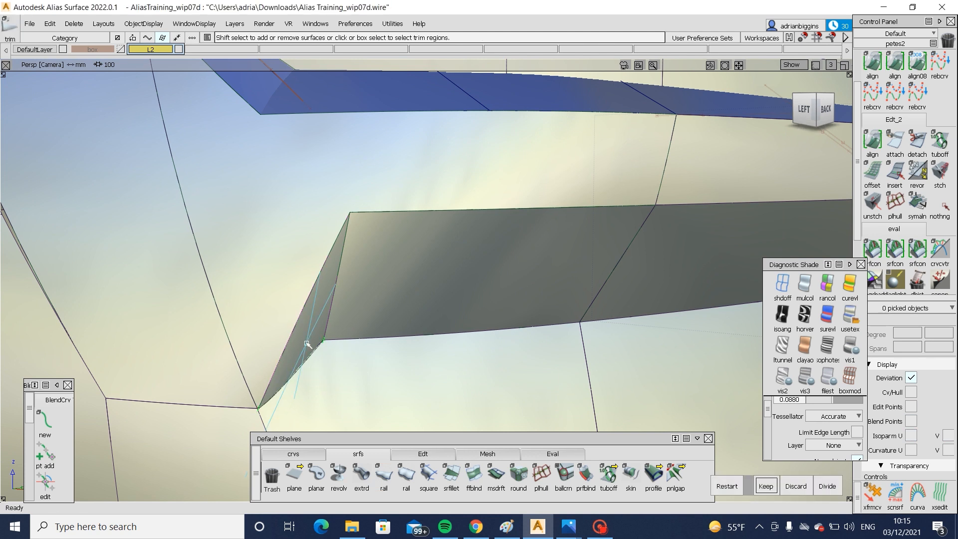
pyautogui.click(306, 343)
# - Draw a short degree 3 edit point curve in the back view across the lower lamp surface's pointed inner end
pyautogui.keyDown('alt'); pyautogui.keyDown('shift'); pyautogui.moveTo(306, 345); pyautogui.dragTo(509, 374, button='right'); pyautogui.keyUp('shift'); pyautogui.keyUp('alt')
pyautogui.keyDown('alt'); pyautogui.keyDown('shift'); pyautogui.moveTo(327, 366); pyautogui.dragTo(376, 315); pyautogui.keyUp('shift'); pyautogui.keyUp('alt')
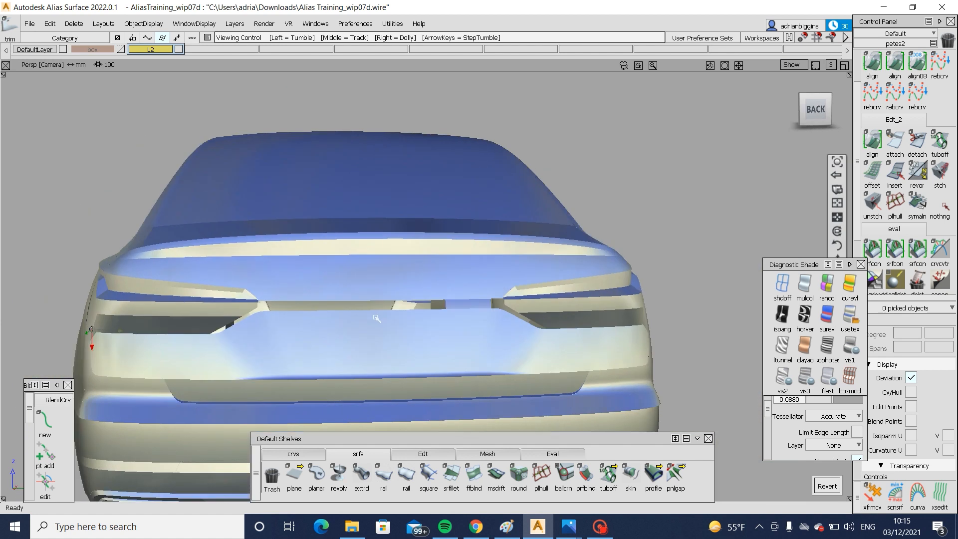
pyautogui.keyDown('alt'); pyautogui.keyDown('shift'); pyautogui.moveTo(448, 349); pyautogui.dragTo(337, 327); pyautogui.keyUp('shift'); pyautogui.keyUp('alt')
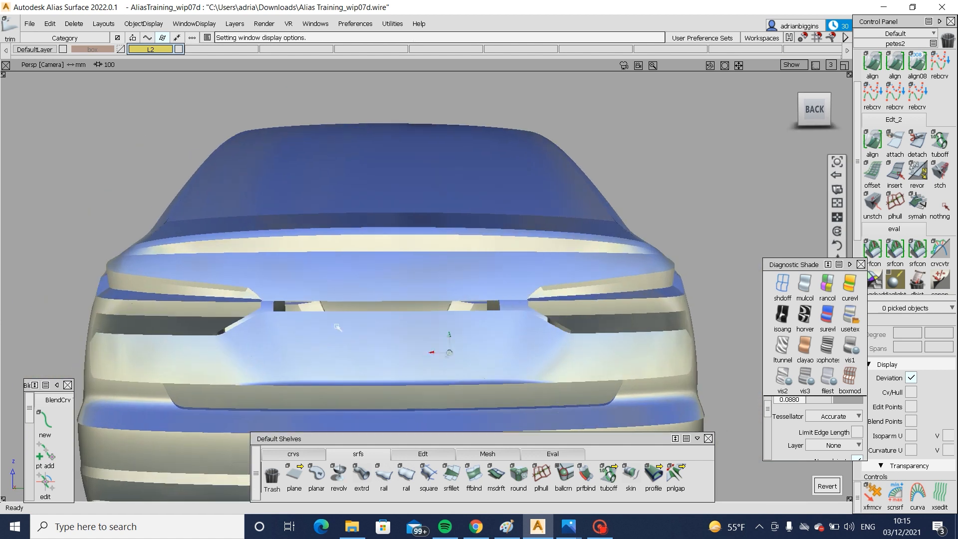
pyautogui.keyDown('alt'); pyautogui.keyDown('shift'); pyautogui.moveTo(247, 300); pyautogui.dragTo(391, 365, button='right'); pyautogui.keyUp('shift'); pyautogui.keyUp('alt')
pyautogui.moveTo(391, 366)
pyautogui.keyDown('alt'); pyautogui.keyDown('shift'); pyautogui.mouseDown()
pyautogui.moveTo(432, 366)
pyautogui.moveTo(432, 374)
pyautogui.mouseUp(); pyautogui.keyUp('shift'); pyautogui.keyUp('alt')
pyautogui.click(812, 116)
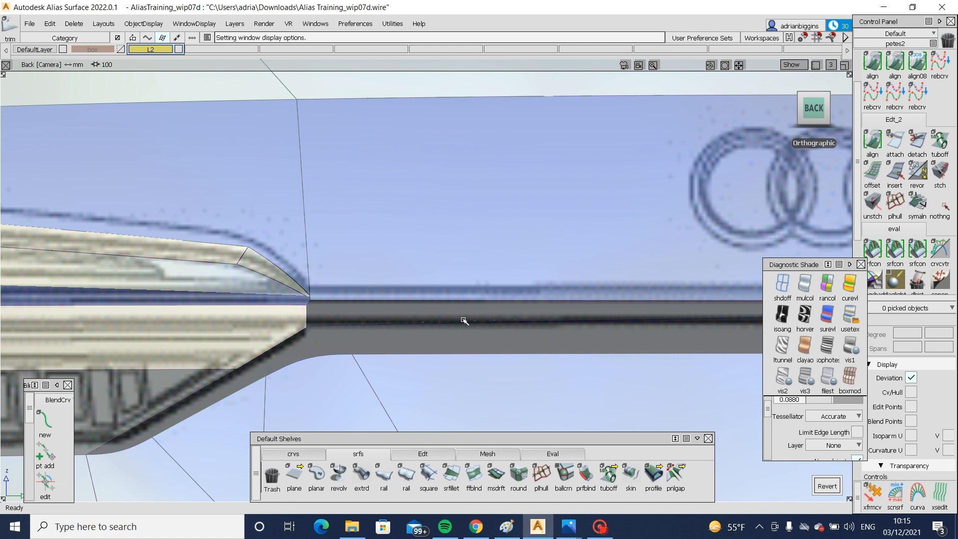
pyautogui.hotkey('shift', 'alt')
pyautogui.click(309, 451)
pyautogui.click(316, 475)
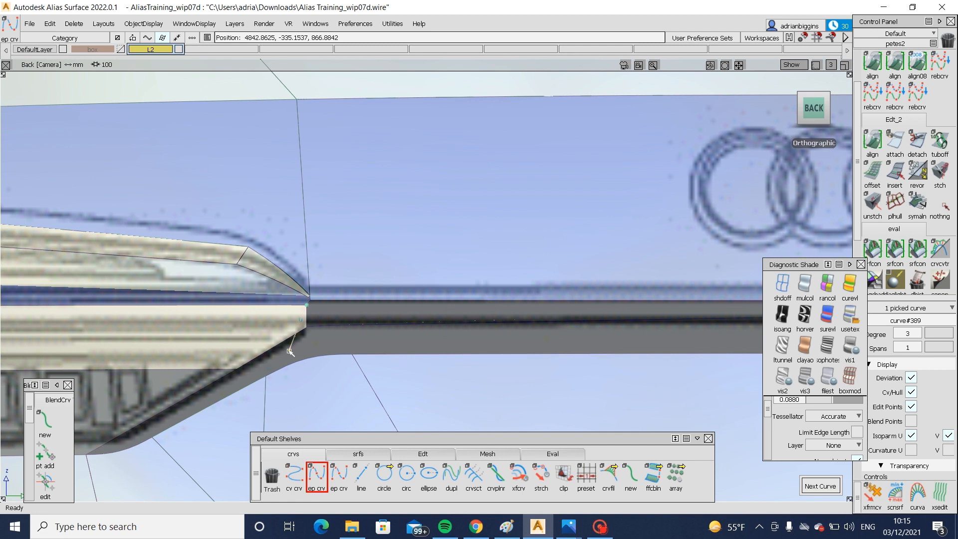
pyautogui.keyDown('ctrl'); pyautogui.keyDown('shift'); pyautogui.moveTo(318, 309); pyautogui.dragTo(319, 307); pyautogui.keyUp('shift'); pyautogui.keyUp('ctrl')
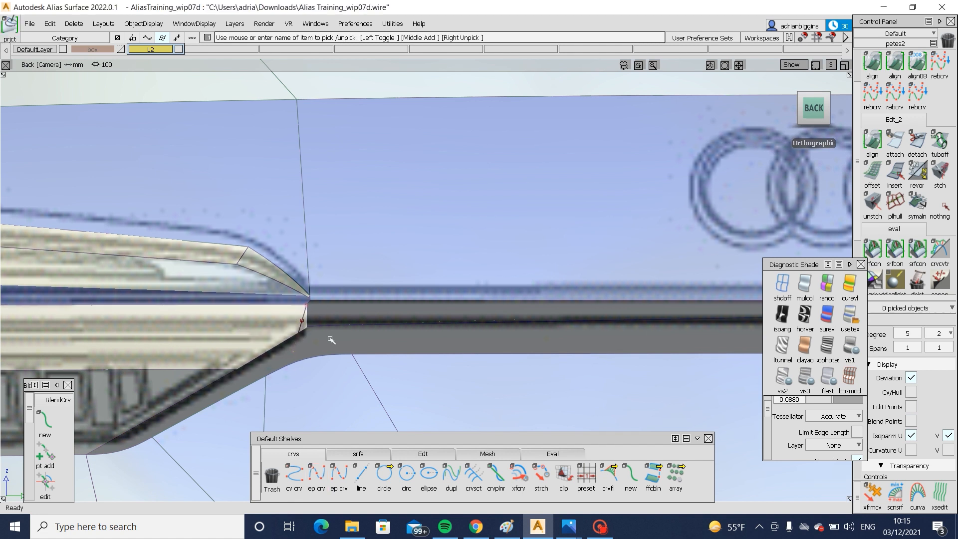
# - Project the short curve onto the lower draft surface and trim it there, keeping the outer region
pyautogui.keyDown('ctrl'); pyautogui.keyDown('shift'); pyautogui.moveTo(357, 300); pyautogui.dragTo(278, 342, button='right'); pyautogui.keyUp('shift'); pyautogui.keyUp('ctrl')
pyautogui.click(278, 331)
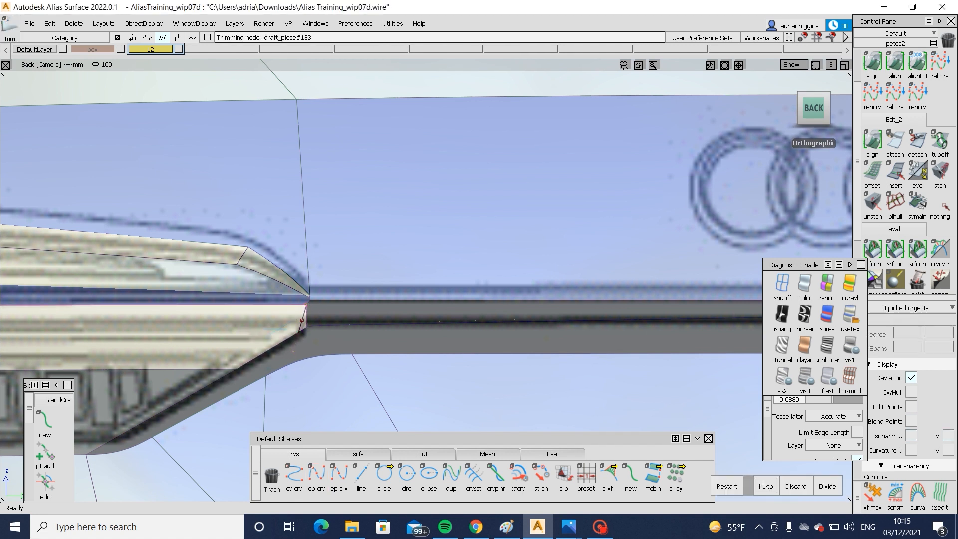
pyautogui.click(763, 486)
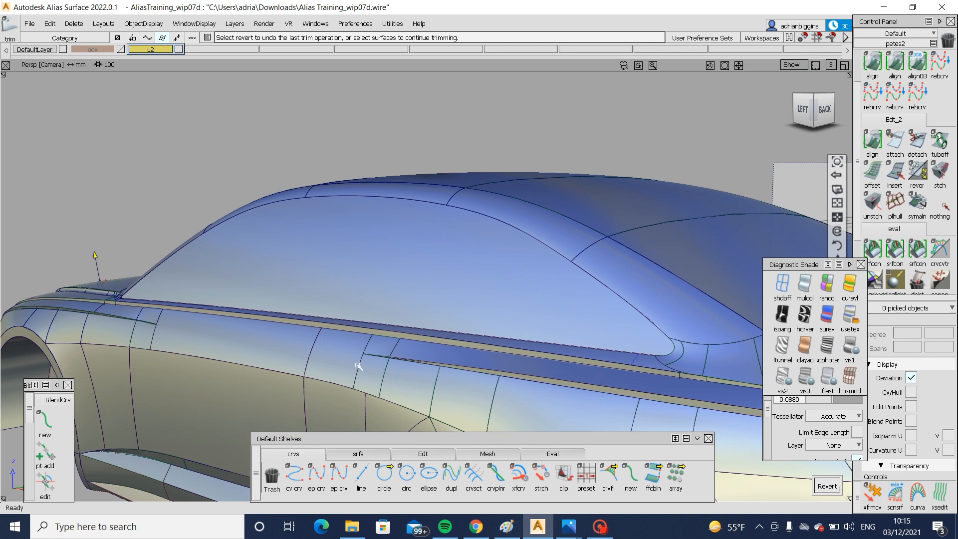
# - Select the two dark surfaces beneath the lamp face and display their control points and hulls
pyautogui.keyDown('alt'); pyautogui.keyDown('shift'); pyautogui.moveTo(358, 366); pyautogui.dragTo(320, 320); pyautogui.keyUp('shift'); pyautogui.keyUp('alt')
pyautogui.keyDown('alt'); pyautogui.keyDown('shift'); pyautogui.moveTo(380, 350); pyautogui.dragTo(305, 320); pyautogui.keyUp('shift'); pyautogui.keyUp('alt')
pyautogui.keyDown('alt'); pyautogui.keyDown('shift'); pyautogui.moveTo(227, 327); pyautogui.dragTo(152, 349, button='right'); pyautogui.keyUp('shift'); pyautogui.keyUp('alt')
pyautogui.keyDown('alt'); pyautogui.keyDown('shift'); pyautogui.moveTo(152, 348); pyautogui.dragTo(271, 357); pyautogui.keyUp('shift'); pyautogui.keyUp('alt')
pyautogui.keyDown('alt'); pyautogui.keyDown('shift'); pyautogui.moveTo(272, 356); pyautogui.dragTo(329, 361, button='right'); pyautogui.keyUp('shift'); pyautogui.keyUp('alt')
pyautogui.keyDown('alt'); pyautogui.keyDown('shift'); pyautogui.moveTo(330, 361); pyautogui.dragTo(374, 347); pyautogui.keyUp('shift'); pyautogui.keyUp('alt')
pyautogui.keyDown('alt'); pyautogui.keyDown('shift'); pyautogui.moveTo(374, 347); pyautogui.dragTo(458, 302, button='middle'); pyautogui.keyUp('shift'); pyautogui.keyUp('alt')
pyautogui.keyDown('ctrl'); pyautogui.keyDown('shift'); pyautogui.moveTo(458, 302); pyautogui.dragTo(333, 309); pyautogui.keyUp('shift'); pyautogui.keyUp('ctrl')
pyautogui.click(331, 310)
pyautogui.click(427, 302)
pyautogui.keyDown('alt'); pyautogui.keyDown('shift'); pyautogui.moveTo(427, 301); pyautogui.dragTo(480, 310, button='right'); pyautogui.keyUp('shift'); pyautogui.keyUp('alt')
pyautogui.keyDown('alt'); pyautogui.keyDown('shift'); pyautogui.moveTo(480, 310); pyautogui.dragTo(530, 313); pyautogui.keyUp('shift'); pyautogui.keyUp('alt')
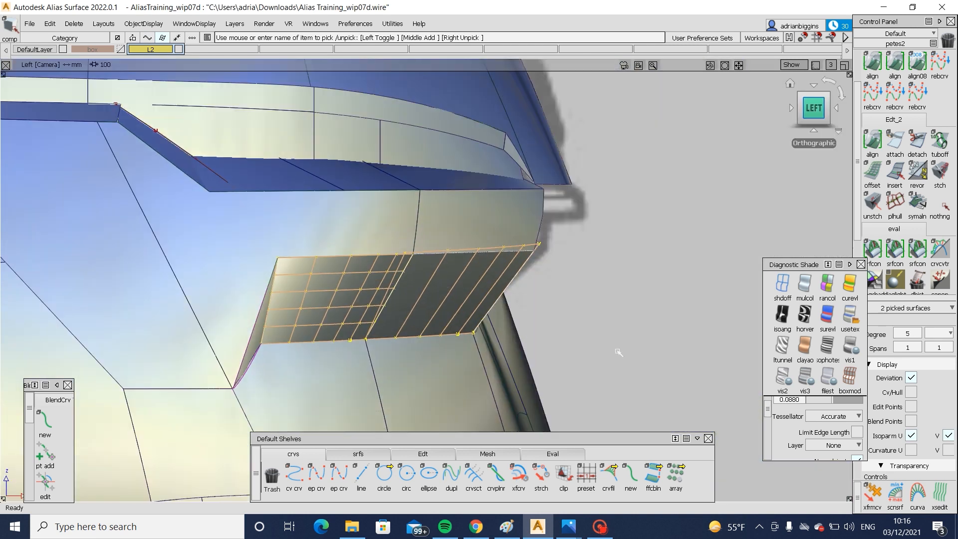
# - Convert the trimmed inner underside surface into an untrimmed one with Trim Convert, working in the side view
pyautogui.keyDown('alt'); pyautogui.keyDown('shift'); pyautogui.moveTo(513, 351); pyautogui.dragTo(568, 349, button='right'); pyautogui.keyUp('shift'); pyautogui.keyUp('alt')
pyautogui.keyDown('ctrl'); pyautogui.keyDown('shift'); pyautogui.moveTo(569, 345); pyautogui.dragTo(474, 298); pyautogui.keyUp('shift'); pyautogui.keyUp('ctrl')
pyautogui.click(474, 319)
pyautogui.click(428, 453)
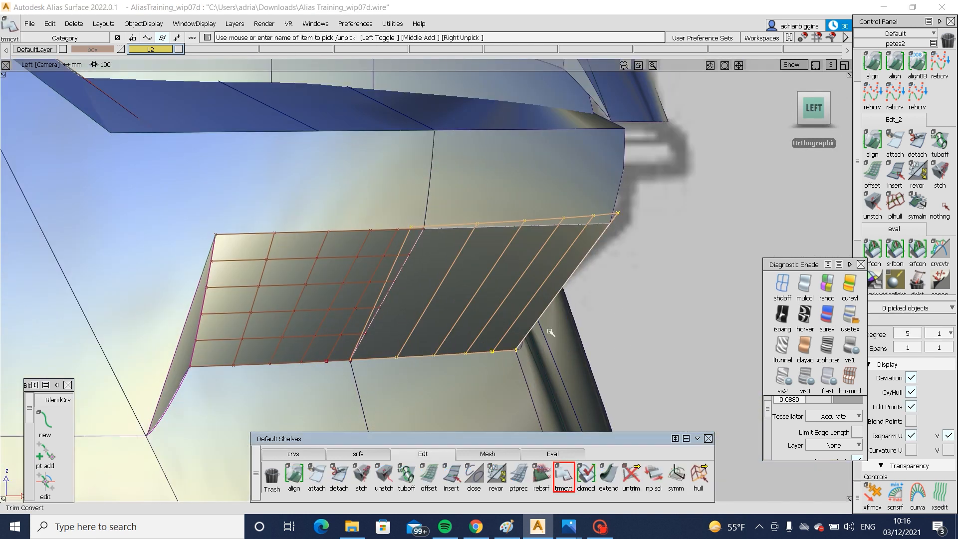
pyautogui.keyDown('ctrl'); pyautogui.keyDown('shift'); pyautogui.moveTo(521, 268); pyautogui.dragTo(473, 294); pyautogui.keyUp('shift'); pyautogui.keyUp('ctrl')
pyautogui.click(474, 295)
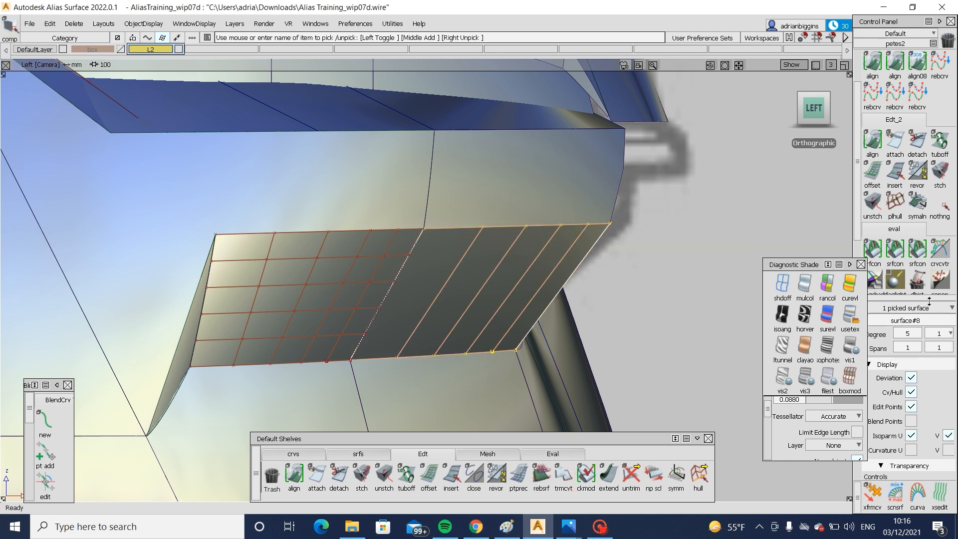
# - Set the V degree of both underside surfaces, inner and outer, to 2
pyautogui.click(939, 333)
pyautogui.click(940, 391)
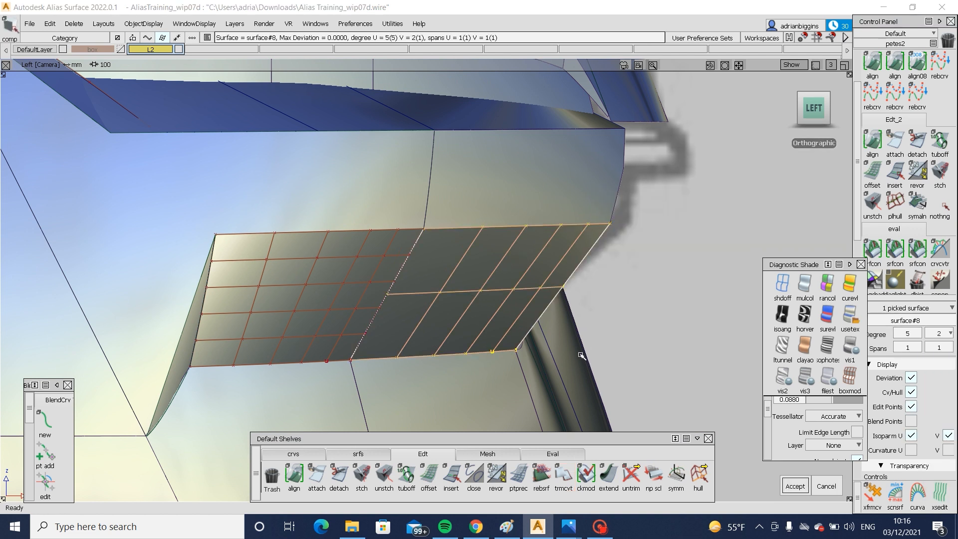
pyautogui.click(317, 329)
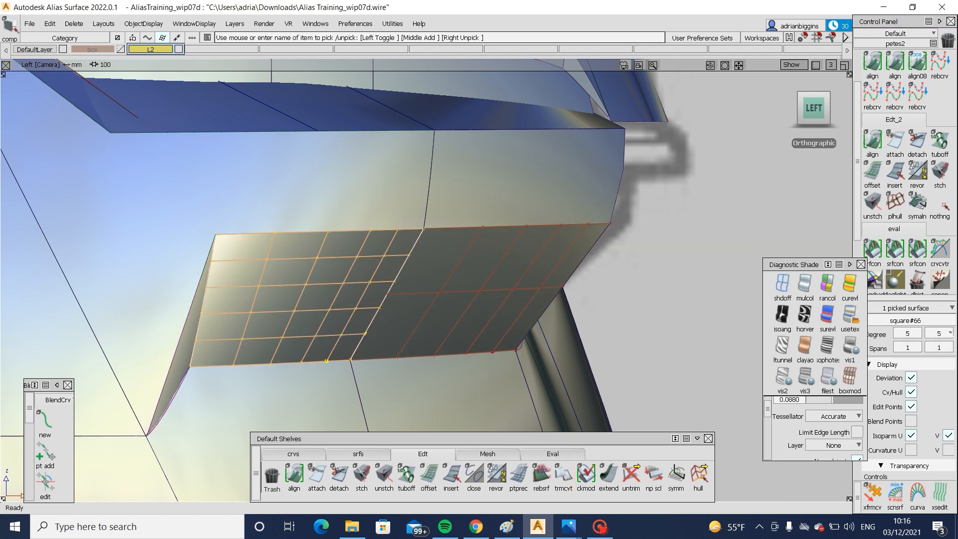
pyautogui.click(938, 333)
pyautogui.click(940, 391)
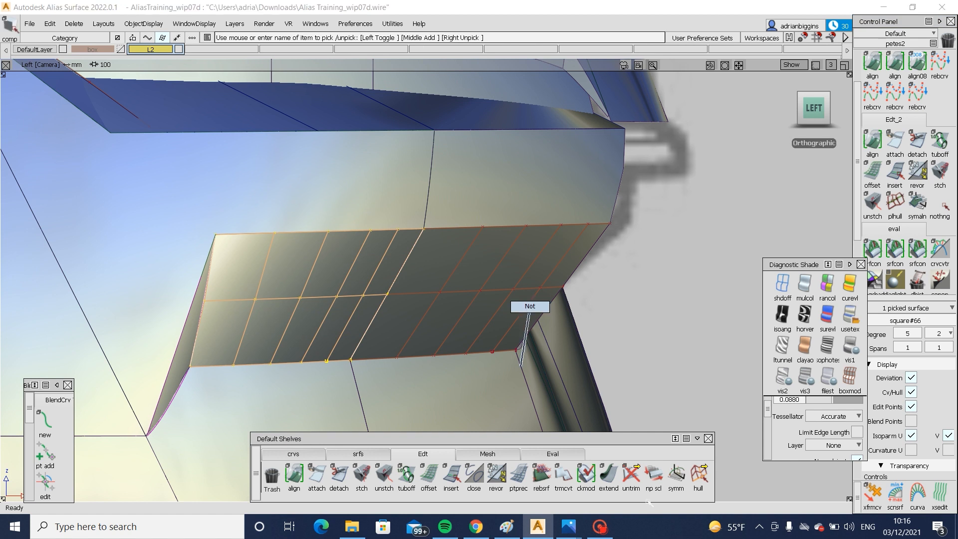
# - Pick the middle lengthwise hulls of both underside surfaces and move them slightly outward to add crown
pyautogui.click(699, 473)
pyautogui.click(417, 288)
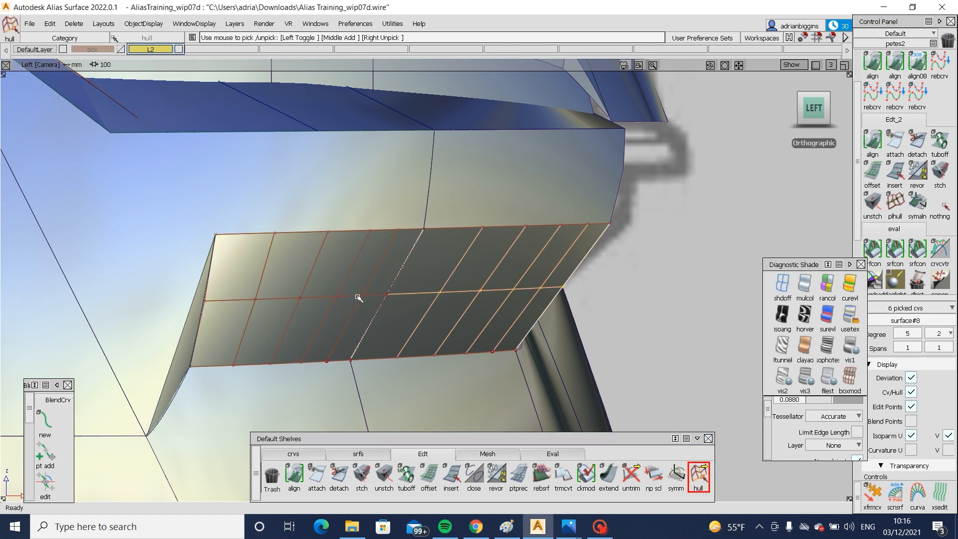
pyautogui.keyDown('ctrl'); pyautogui.keyDown('shift'); pyautogui.moveTo(638, 361); pyautogui.dragTo(658, 320, button='right'); pyautogui.keyUp('shift'); pyautogui.keyUp('ctrl')
pyautogui.moveTo(658, 320); pyautogui.dragTo(661, 348, button='middle')
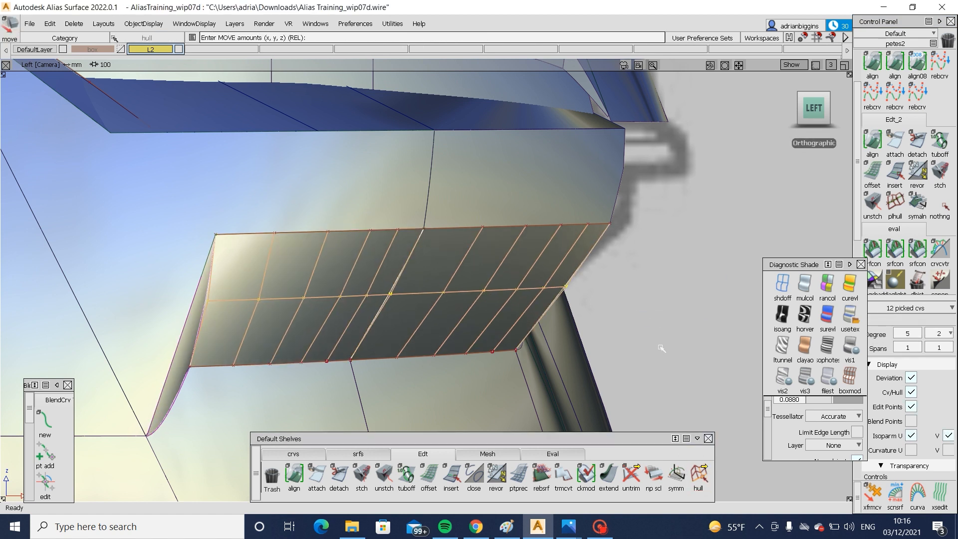
# - Hide the control points and examine the crowned underside surfaces around the lamp opening with model curves toggled off and on
pyautogui.keyDown('ctrl'); pyautogui.keyDown('shift'); pyautogui.moveTo(670, 310); pyautogui.dragTo(599, 285); pyautogui.keyUp('shift'); pyautogui.keyUp('ctrl')
pyautogui.keyDown('ctrl'); pyautogui.keyDown('shift'); pyautogui.moveTo(548, 268); pyautogui.dragTo(495, 330); pyautogui.keyUp('shift'); pyautogui.keyUp('ctrl')
pyautogui.keyDown('alt'); pyautogui.keyDown('shift'); pyautogui.moveTo(495, 331); pyautogui.dragTo(319, 239, button='right'); pyautogui.keyUp('shift'); pyautogui.keyUp('alt')
pyautogui.moveTo(293, 218); pyautogui.dragTo(656, 329)
pyautogui.keyDown('alt'); pyautogui.keyDown('shift'); pyautogui.moveTo(656, 329); pyautogui.dragTo(509, 307, button='right'); pyautogui.keyUp('shift'); pyautogui.keyUp('alt')
pyautogui.keyDown('alt'); pyautogui.keyDown('shift'); pyautogui.moveTo(508, 307); pyautogui.dragTo(573, 339); pyautogui.keyUp('shift'); pyautogui.keyUp('alt')
pyautogui.keyDown('alt'); pyautogui.keyDown('shift'); pyautogui.moveTo(574, 339); pyautogui.dragTo(594, 327, button='right'); pyautogui.keyUp('shift'); pyautogui.keyUp('alt')
pyautogui.keyDown('alt'); pyautogui.keyDown('shift'); pyautogui.moveTo(594, 328); pyautogui.dragTo(503, 327); pyautogui.keyUp('shift'); pyautogui.keyUp('alt')
pyautogui.keyDown('alt'); pyautogui.keyDown('shift'); pyautogui.moveTo(502, 327); pyautogui.dragTo(481, 339, button='right'); pyautogui.keyUp('shift'); pyautogui.keyUp('alt')
pyautogui.keyDown('alt'); pyautogui.keyDown('shift'); pyautogui.moveTo(481, 339); pyautogui.dragTo(437, 268); pyautogui.keyUp('shift'); pyautogui.keyUp('alt')
pyautogui.keyDown('alt'); pyautogui.keyDown('shift'); pyautogui.moveTo(437, 268); pyautogui.dragTo(476, 294, button='right'); pyautogui.keyUp('shift'); pyautogui.keyUp('alt')
pyautogui.keyDown('alt'); pyautogui.keyDown('shift'); pyautogui.moveTo(477, 295); pyautogui.dragTo(344, 299); pyautogui.keyUp('shift'); pyautogui.keyUp('alt')
pyautogui.hotkey('alt', 'm')
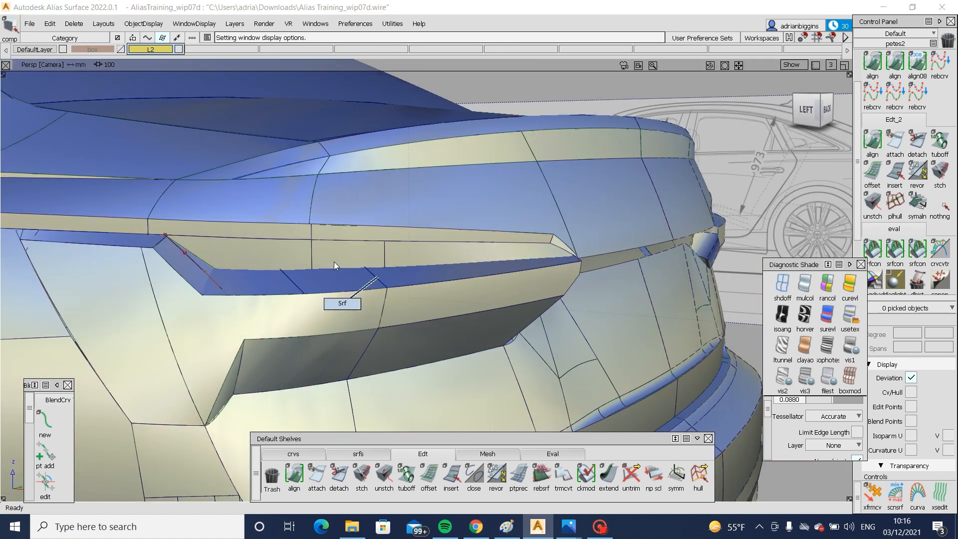
# - Pick the lamp's three inner recess surfaces and shade them black with the Multi Color diagnostic shade
pyautogui.click(313, 255)
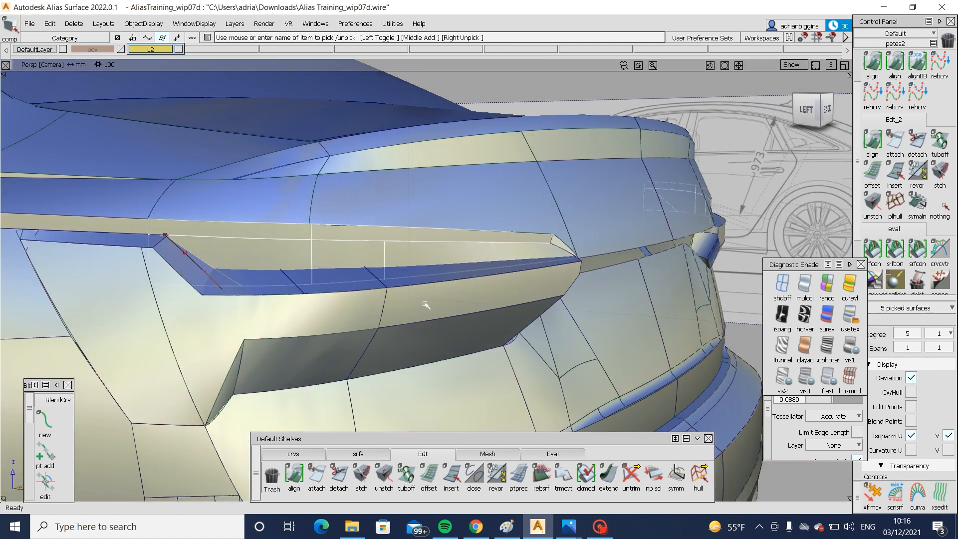
pyautogui.keyDown('ctrl'); pyautogui.keyDown('shift'); pyautogui.moveTo(425, 304); pyautogui.dragTo(431, 250); pyautogui.keyUp('shift'); pyautogui.keyUp('ctrl')
pyautogui.click(385, 255)
pyautogui.click(804, 287)
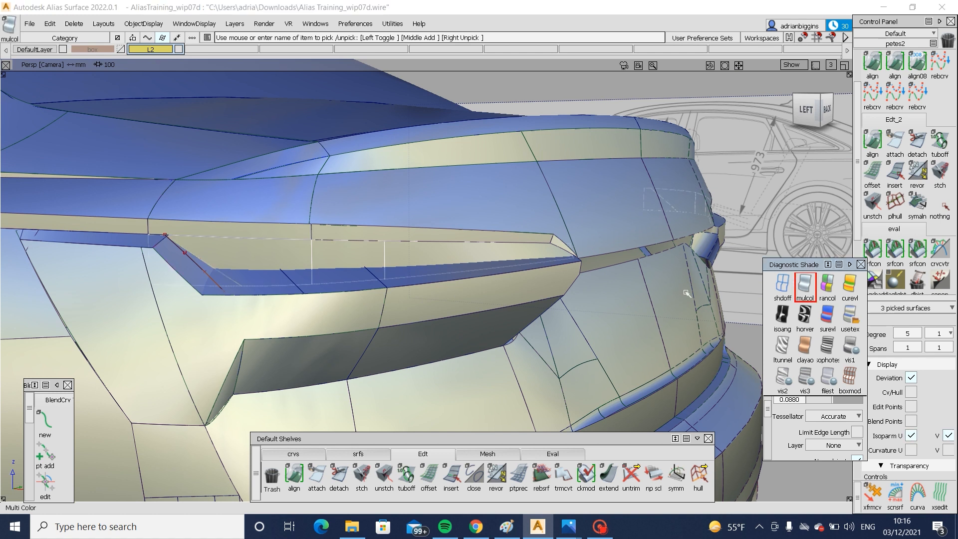
pyautogui.keyDown('ctrl'); pyautogui.keyDown('shift'); pyautogui.moveTo(689, 299); pyautogui.dragTo(686, 264); pyautogui.keyUp('shift'); pyautogui.keyUp('ctrl')
pyautogui.keyDown('alt'); pyautogui.keyDown('shift'); pyautogui.moveTo(686, 289); pyautogui.dragTo(648, 320, button='right'); pyautogui.keyUp('shift'); pyautogui.keyUp('alt')
pyautogui.keyDown('alt'); pyautogui.keyDown('shift'); pyautogui.moveTo(648, 319); pyautogui.dragTo(641, 367); pyautogui.keyUp('shift'); pyautogui.keyUp('alt')
# - Skin a connecting strip across the tailgate between the inner end edges of both lamp body surfaces
pyautogui.keyDown('alt'); pyautogui.keyDown('shift'); pyautogui.moveTo(563, 295); pyautogui.dragTo(412, 289); pyautogui.keyUp('shift'); pyautogui.keyUp('alt')
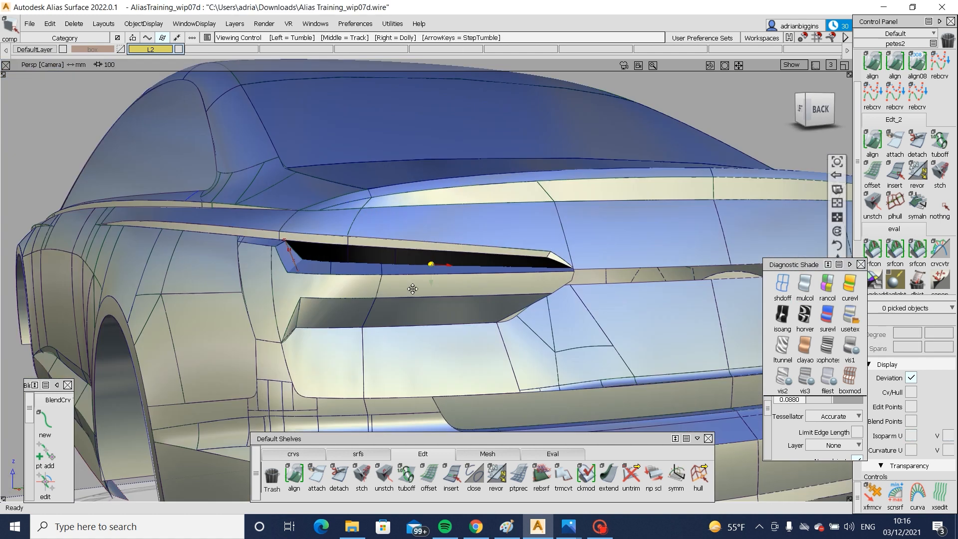
pyautogui.keyDown('alt'); pyautogui.keyDown('shift'); pyautogui.moveTo(413, 289); pyautogui.dragTo(242, 279, button='middle'); pyautogui.keyUp('shift'); pyautogui.keyUp('alt')
pyautogui.keyDown('alt'); pyautogui.keyDown('shift'); pyautogui.moveTo(242, 278); pyautogui.dragTo(344, 319, button='right'); pyautogui.keyUp('shift'); pyautogui.keyUp('alt')
pyautogui.keyDown('alt'); pyautogui.keyDown('shift'); pyautogui.moveTo(344, 369); pyautogui.dragTo(367, 421); pyautogui.keyUp('shift'); pyautogui.keyUp('alt')
pyautogui.click(341, 454)
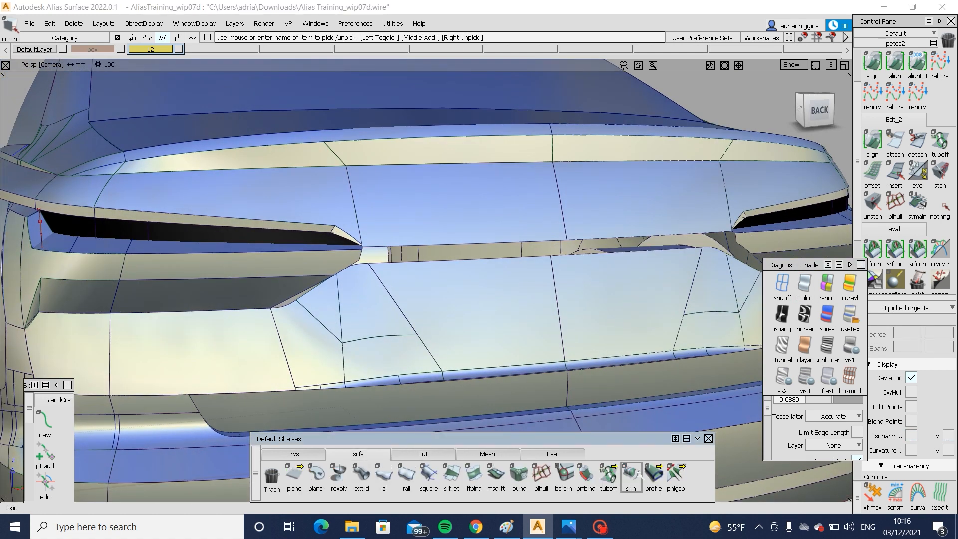
pyautogui.doubleClick(629, 477)
pyautogui.keyDown('alt'); pyautogui.keyDown('shift'); pyautogui.moveTo(406, 301); pyautogui.dragTo(439, 309, button='right'); pyautogui.keyUp('shift'); pyautogui.keyUp('alt')
pyautogui.keyDown('alt'); pyautogui.keyDown('shift'); pyautogui.moveTo(366, 235); pyautogui.dragTo(351, 265); pyautogui.keyUp('shift'); pyautogui.keyUp('alt')
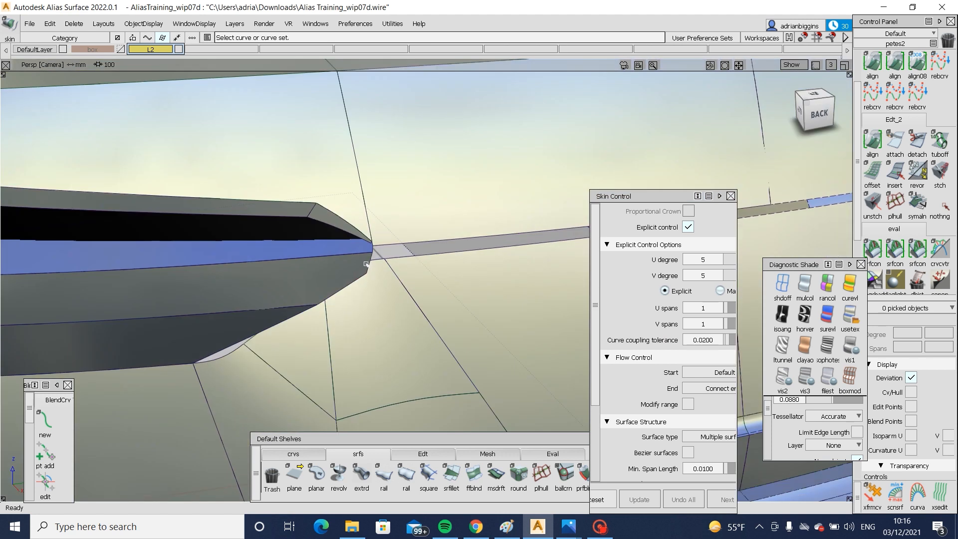
pyautogui.keyDown('alt'); pyautogui.keyDown('shift'); pyautogui.moveTo(410, 273); pyautogui.dragTo(280, 287, button='middle'); pyautogui.keyUp('shift'); pyautogui.keyUp('alt')
pyautogui.keyDown('alt'); pyautogui.keyDown('shift'); pyautogui.moveTo(280, 287); pyautogui.dragTo(267, 315); pyautogui.keyUp('shift'); pyautogui.keyUp('alt')
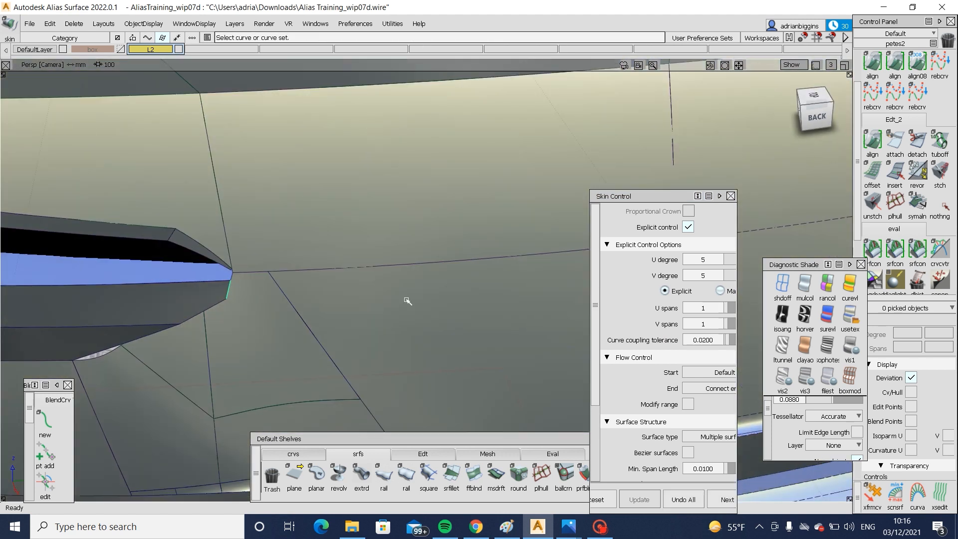
pyautogui.keyDown('alt'); pyautogui.keyDown('shift'); pyautogui.moveTo(407, 301); pyautogui.dragTo(3, 249, button='middle'); pyautogui.keyUp('shift'); pyautogui.keyUp('alt')
pyautogui.keyDown('alt'); pyautogui.keyDown('shift'); pyautogui.moveTo(391, 145); pyautogui.dragTo(406, 153, button='right'); pyautogui.keyUp('shift'); pyautogui.keyUp('alt')
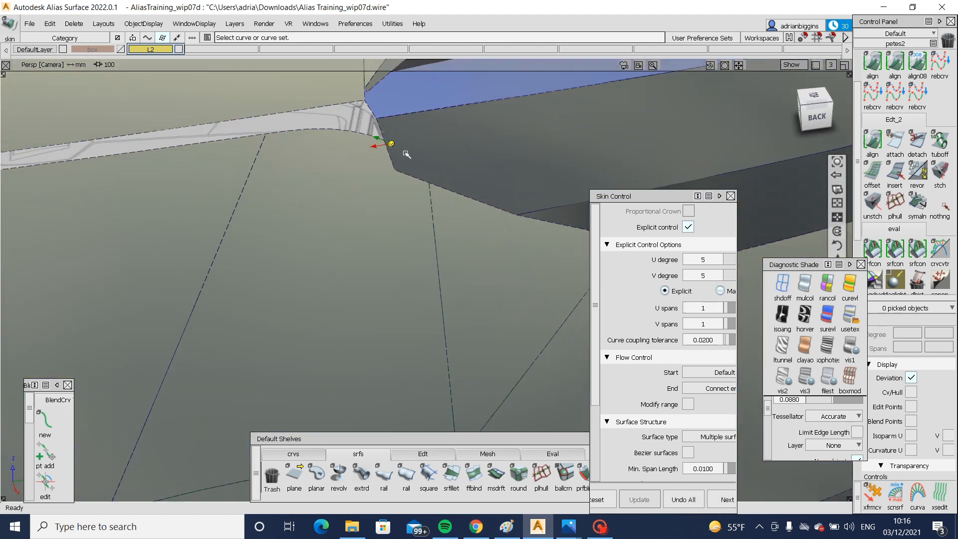
pyautogui.keyDown('alt'); pyautogui.keyDown('shift'); pyautogui.moveTo(406, 153); pyautogui.dragTo(402, 174); pyautogui.keyUp('shift'); pyautogui.keyUp('alt')
pyautogui.click(387, 154)
# - Set the skinned strip's U degree to 2 and V degree to 3
pyautogui.keyDown('alt'); pyautogui.keyDown('shift'); pyautogui.moveTo(396, 163); pyautogui.dragTo(210, 214, button='right'); pyautogui.keyUp('shift'); pyautogui.keyUp('alt')
pyautogui.keyDown('alt'); pyautogui.keyDown('shift'); pyautogui.moveTo(210, 215); pyautogui.dragTo(402, 200, button='middle'); pyautogui.keyUp('shift'); pyautogui.keyUp('alt')
pyautogui.keyDown('alt'); pyautogui.keyDown('shift'); pyautogui.moveTo(402, 200); pyautogui.dragTo(200, 242, button='right'); pyautogui.keyUp('shift'); pyautogui.keyUp('alt')
pyautogui.keyDown('alt'); pyautogui.keyDown('shift'); pyautogui.moveTo(199, 242); pyautogui.dragTo(319, 184, button='middle'); pyautogui.keyUp('shift'); pyautogui.keyUp('alt')
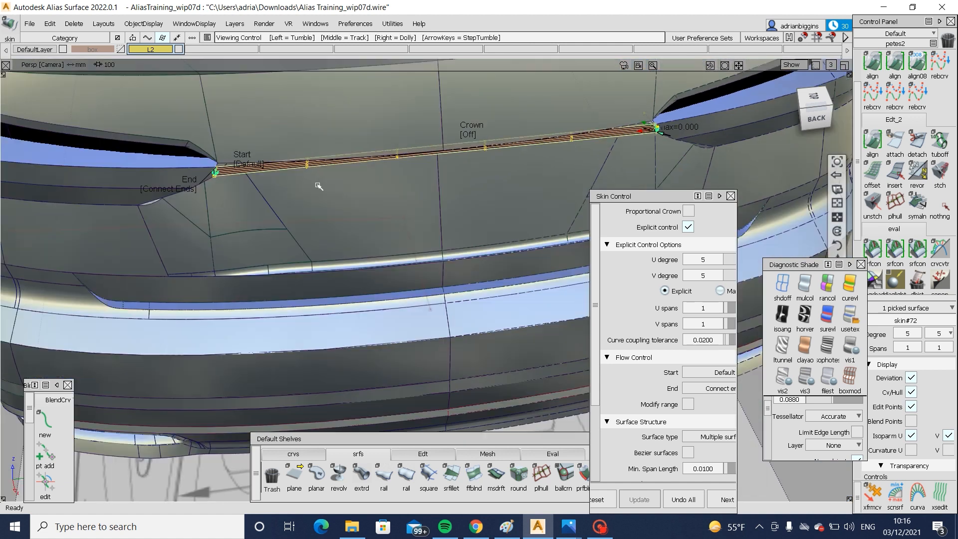
pyautogui.keyDown('alt'); pyautogui.keyDown('shift'); pyautogui.moveTo(319, 184); pyautogui.dragTo(357, 200); pyautogui.keyUp('shift'); pyautogui.keyUp('alt')
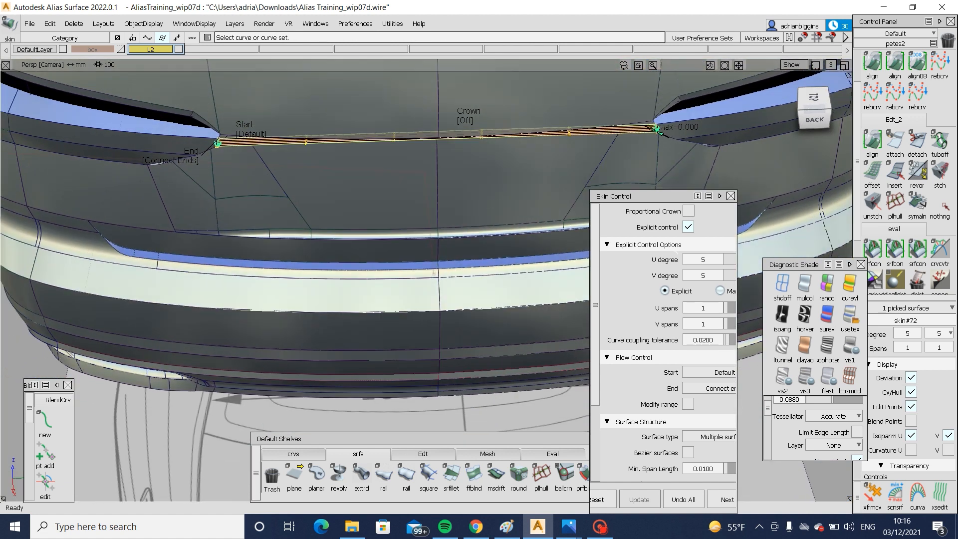
pyautogui.moveTo(589, 258); pyautogui.dragTo(534, 263)
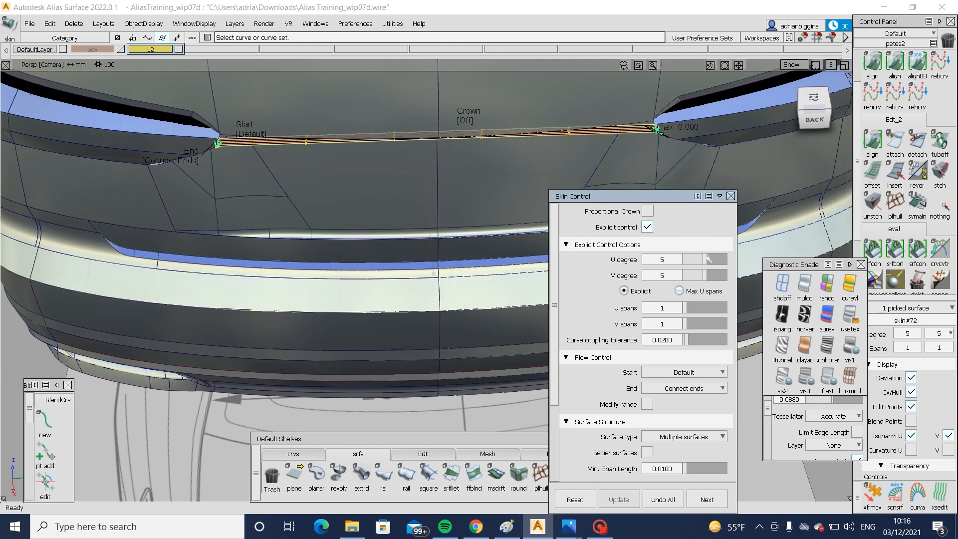
pyautogui.moveTo(699, 257)
pyautogui.mouseDown()
pyautogui.moveTo(705, 267)
pyautogui.moveTo(697, 261)
pyautogui.mouseUp()
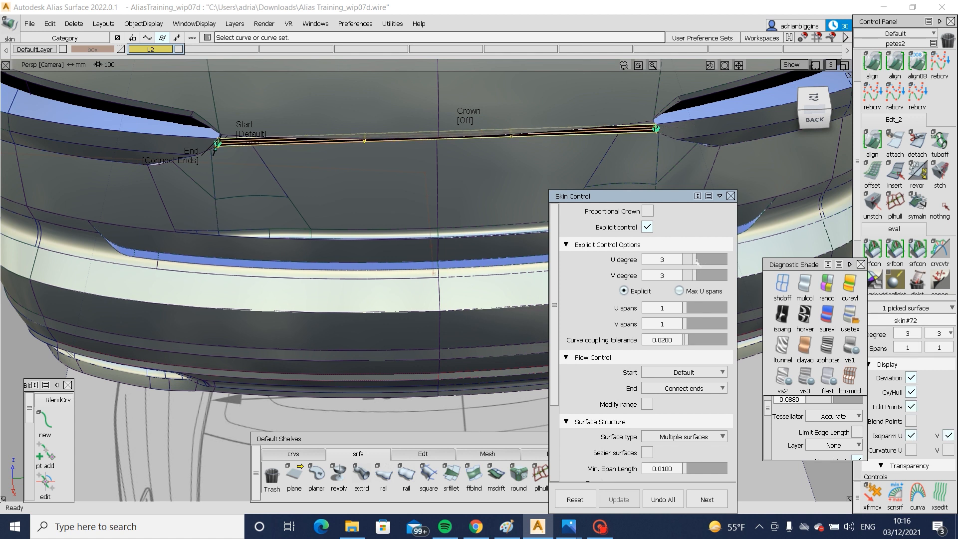
pyautogui.keyDown('ctrl'); pyautogui.keyDown('shift'); pyautogui.moveTo(455, 260); pyautogui.dragTo(446, 195); pyautogui.keyUp('shift'); pyautogui.keyUp('ctrl')
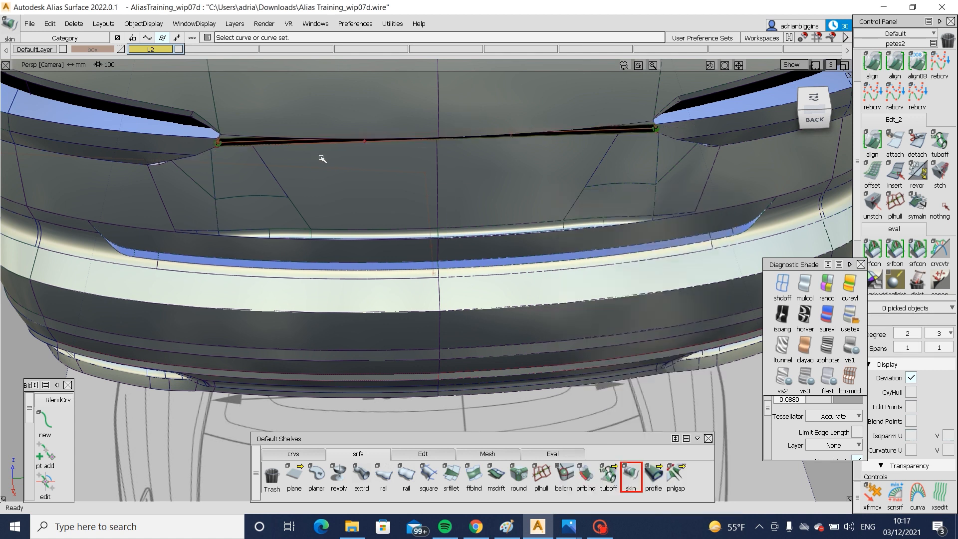
# - Pick the strip's six middle control points and move them rearward in the top view, accepting removal of construction history
pyautogui.keyDown('ctrl'); pyautogui.keyDown('shift'); pyautogui.moveTo(304, 158); pyautogui.dragTo(410, 153); pyautogui.keyUp('shift'); pyautogui.keyUp('ctrl')
pyautogui.moveTo(300, 87); pyautogui.dragTo(542, 179)
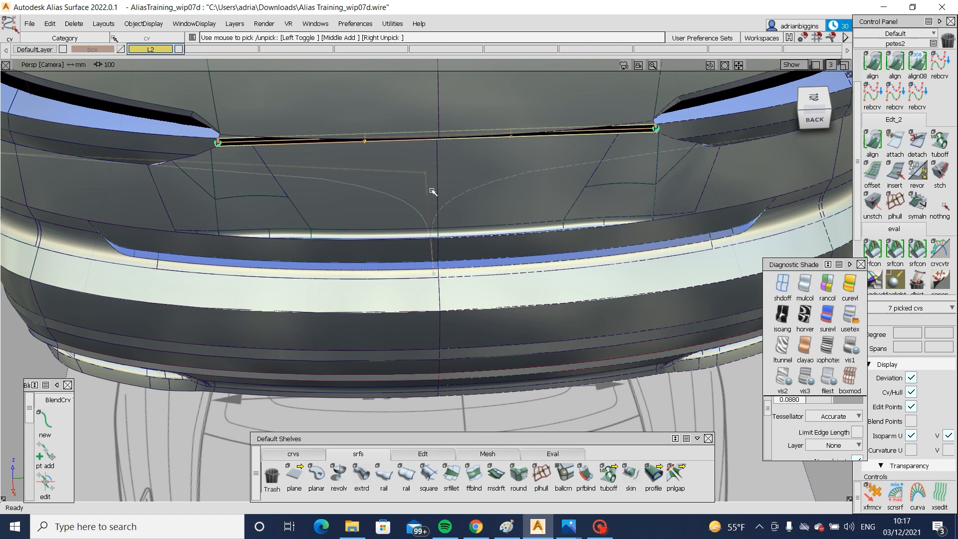
pyautogui.keyDown('ctrl'); pyautogui.keyDown('shift'); pyautogui.moveTo(431, 191); pyautogui.dragTo(425, 145); pyautogui.keyUp('shift'); pyautogui.keyUp('ctrl')
pyautogui.keyDown('ctrl'); pyautogui.keyDown('shift'); pyautogui.moveTo(346, 179); pyautogui.dragTo(400, 233); pyautogui.keyUp('shift'); pyautogui.keyUp('ctrl')
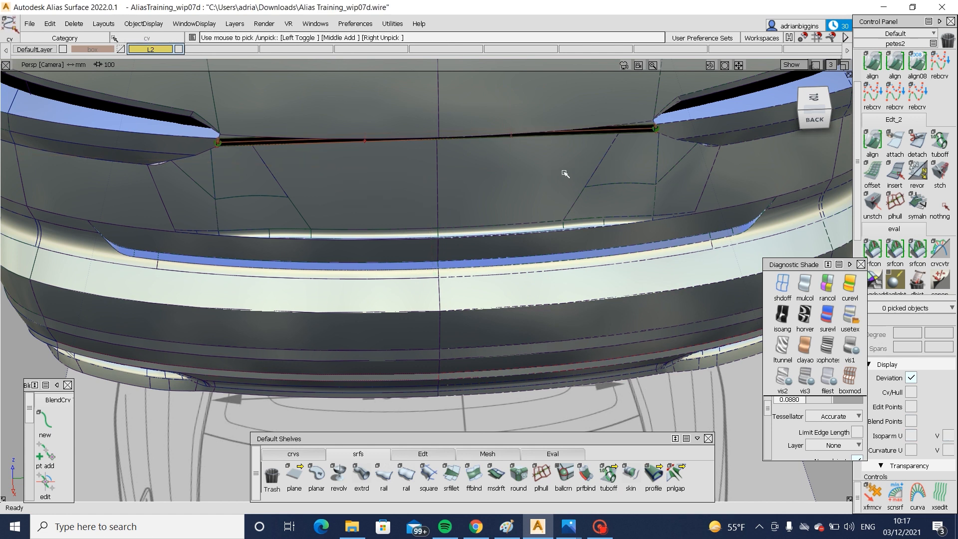
pyautogui.click(814, 97)
pyautogui.keyDown('ctrl'); pyautogui.keyDown('shift'); pyautogui.moveTo(438, 352); pyautogui.dragTo(436, 294, button='middle'); pyautogui.keyUp('shift'); pyautogui.keyUp('ctrl')
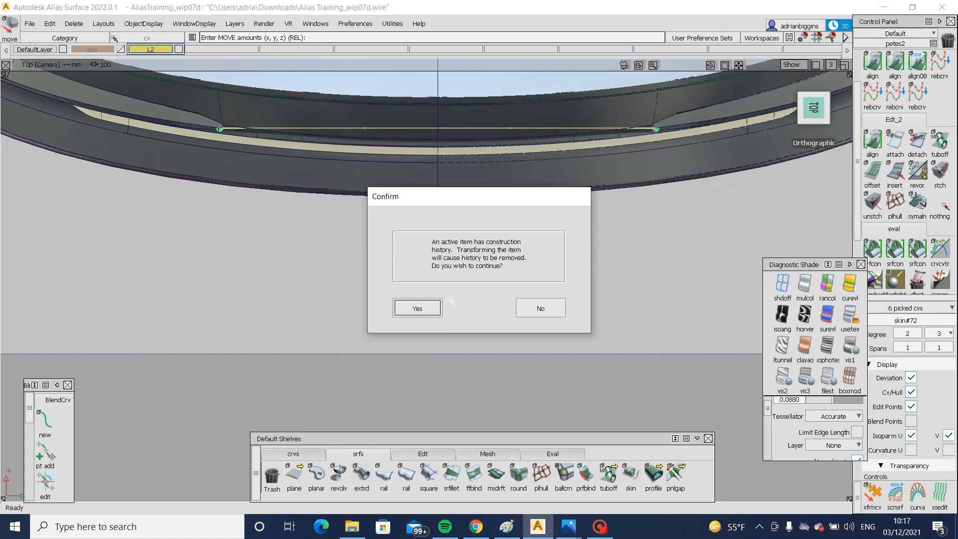
pyautogui.click(425, 308)
pyautogui.moveTo(285, 290); pyautogui.dragTo(286, 313, button='right')
# - Shade the connecting strip with the User Defined Texture shade in place of black
pyautogui.keyDown('alt'); pyautogui.keyDown('shift'); pyautogui.moveTo(376, 269); pyautogui.dragTo(612, 157); pyautogui.keyUp('shift'); pyautogui.keyUp('alt')
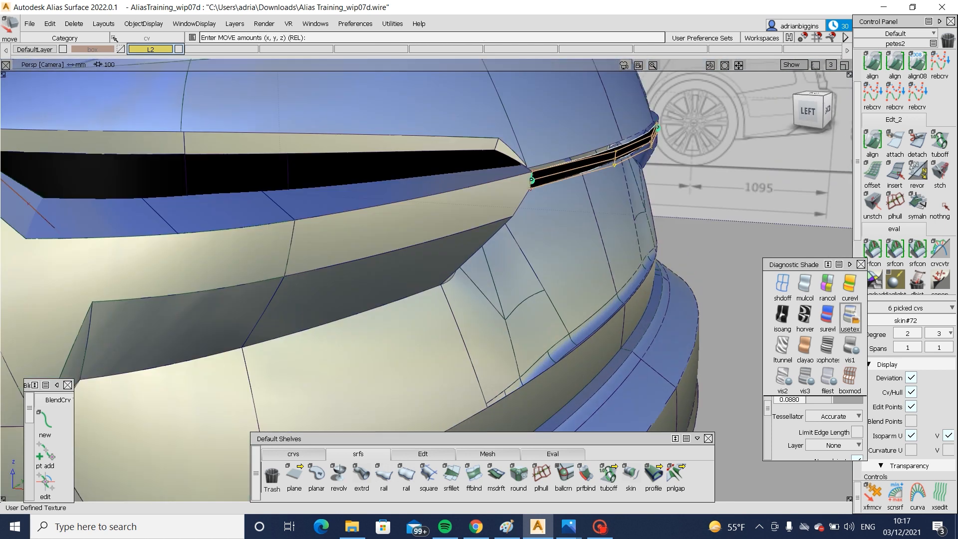
pyautogui.click(852, 312)
pyautogui.keyDown('alt'); pyautogui.keyDown('shift'); pyautogui.moveTo(613, 222); pyautogui.dragTo(493, 228); pyautogui.keyUp('shift'); pyautogui.keyUp('alt')
pyautogui.keyDown('alt'); pyautogui.keyDown('shift'); pyautogui.moveTo(493, 228); pyautogui.dragTo(623, 140, button='right'); pyautogui.keyUp('shift'); pyautogui.keyUp('alt')
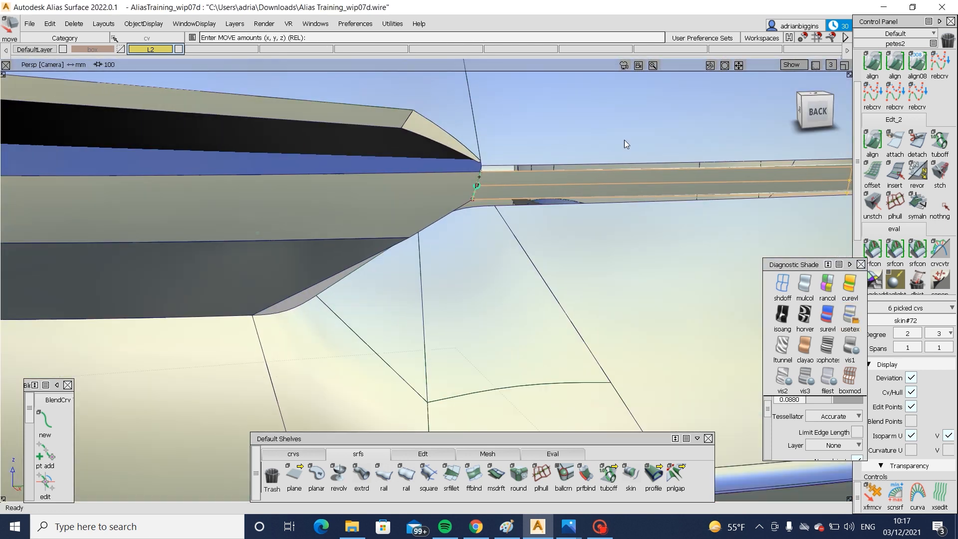
# - Pick the connecting strip surface and raise its V degree to 5
pyautogui.doubleClick(872, 62)
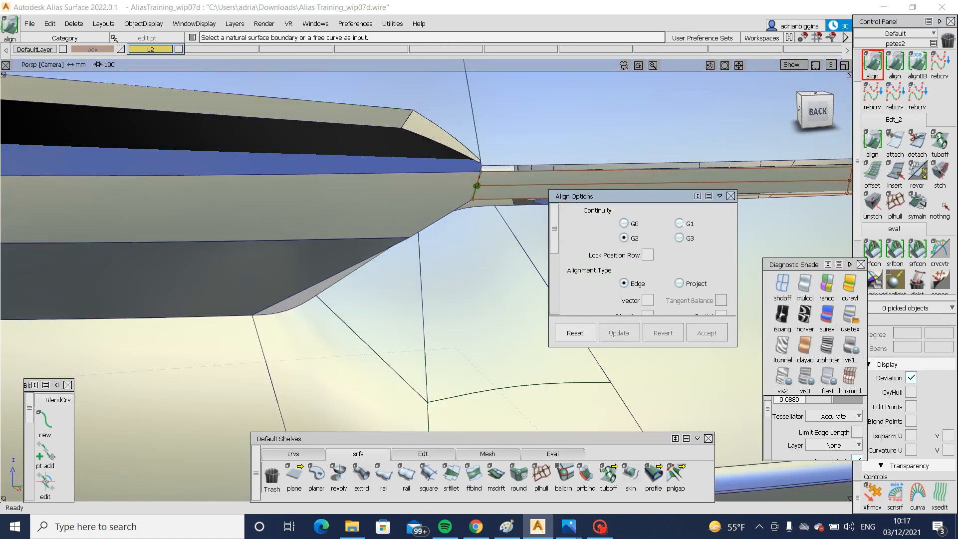
pyautogui.keyDown('ctrl'); pyautogui.keyDown('shift'); pyautogui.moveTo(620, 183); pyautogui.dragTo(573, 218); pyautogui.keyUp('shift'); pyautogui.keyUp('ctrl')
pyautogui.click(572, 178)
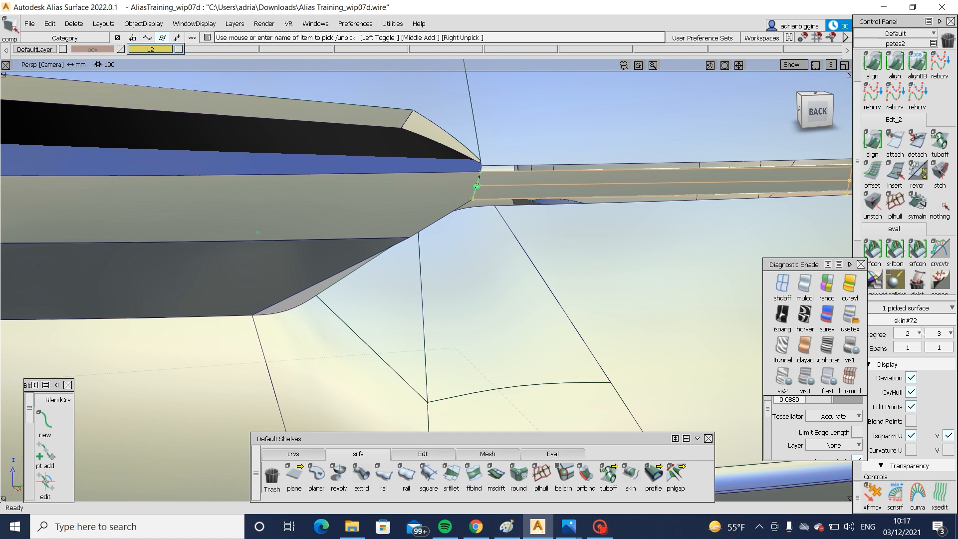
pyautogui.click(949, 333)
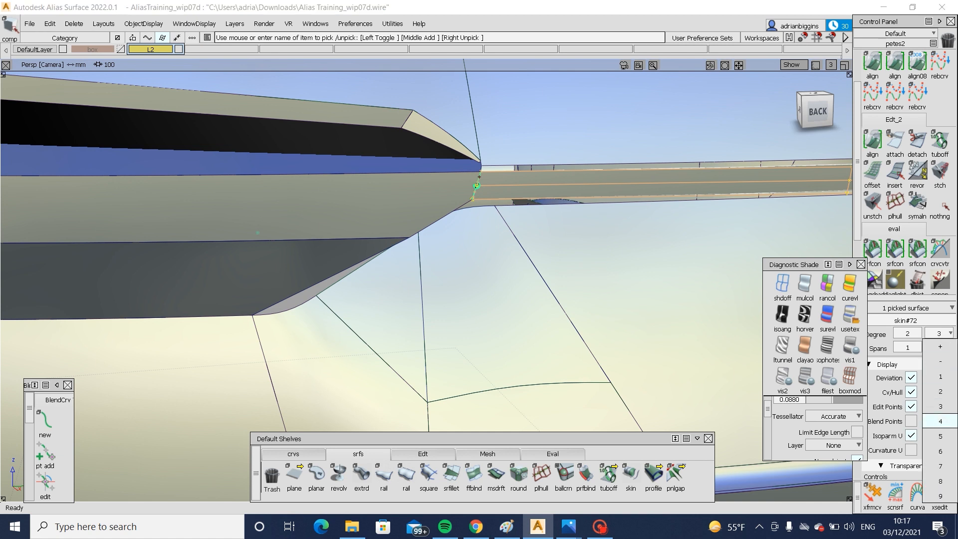
pyautogui.click(940, 435)
# - Align the strip's end edge to the adjoining lamp body surface with G2 edge continuity and check it from the side
pyautogui.keyDown('alt'); pyautogui.keyDown('shift'); pyautogui.moveTo(668, 214); pyautogui.dragTo(513, 255, button='right'); pyautogui.keyUp('shift'); pyautogui.keyUp('alt')
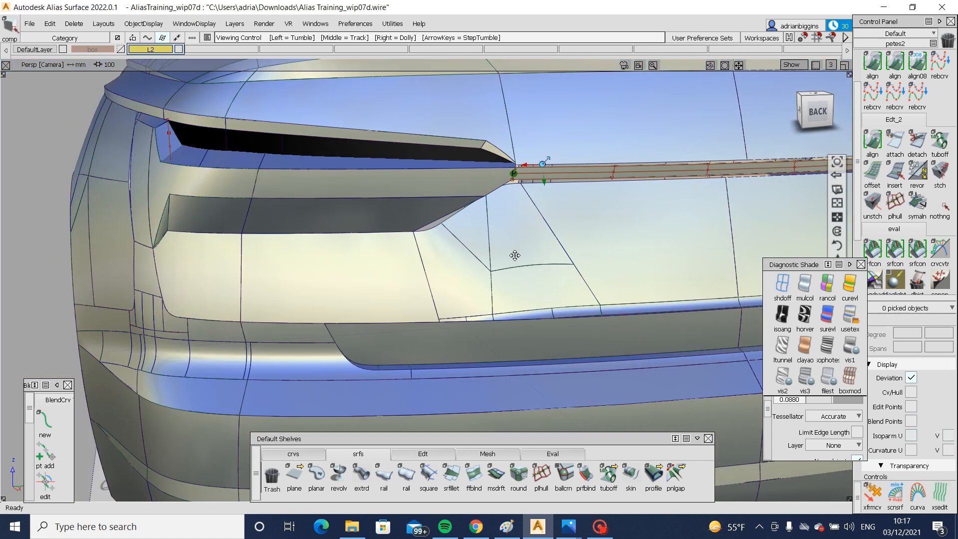
pyautogui.keyDown('alt'); pyautogui.keyDown('shift'); pyautogui.moveTo(513, 256); pyautogui.dragTo(210, 303, button='middle'); pyautogui.keyUp('shift'); pyautogui.keyUp('alt')
pyautogui.doubleClick(873, 64)
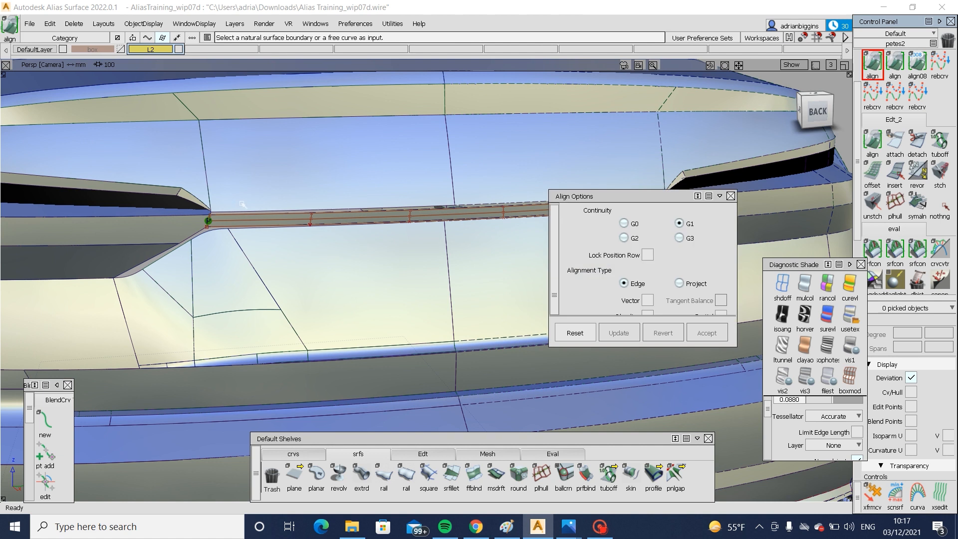
pyautogui.keyDown('alt'); pyautogui.keyDown('shift'); pyautogui.moveTo(197, 219); pyautogui.dragTo(239, 223, button='right'); pyautogui.keyUp('shift'); pyautogui.keyUp('alt')
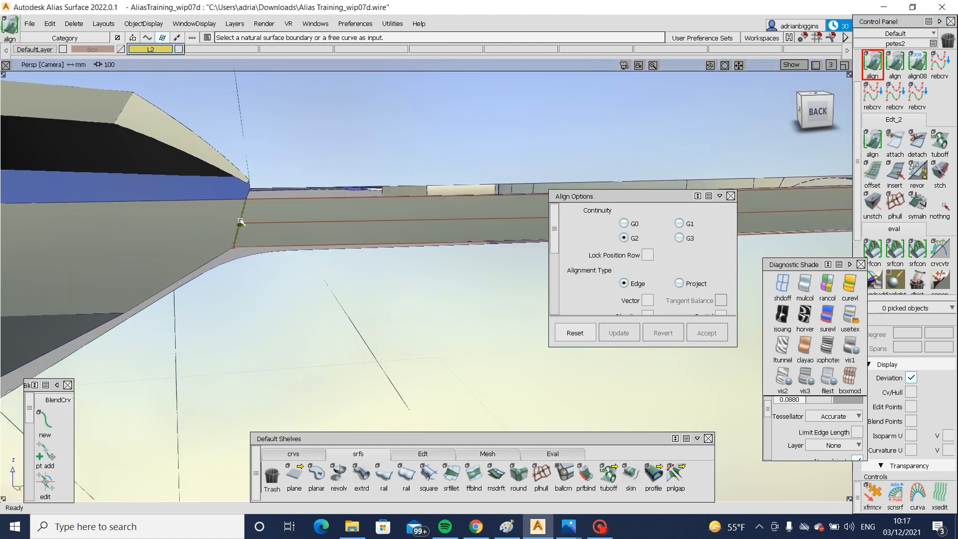
pyautogui.click(238, 225)
pyautogui.click(298, 240)
pyautogui.click(238, 223)
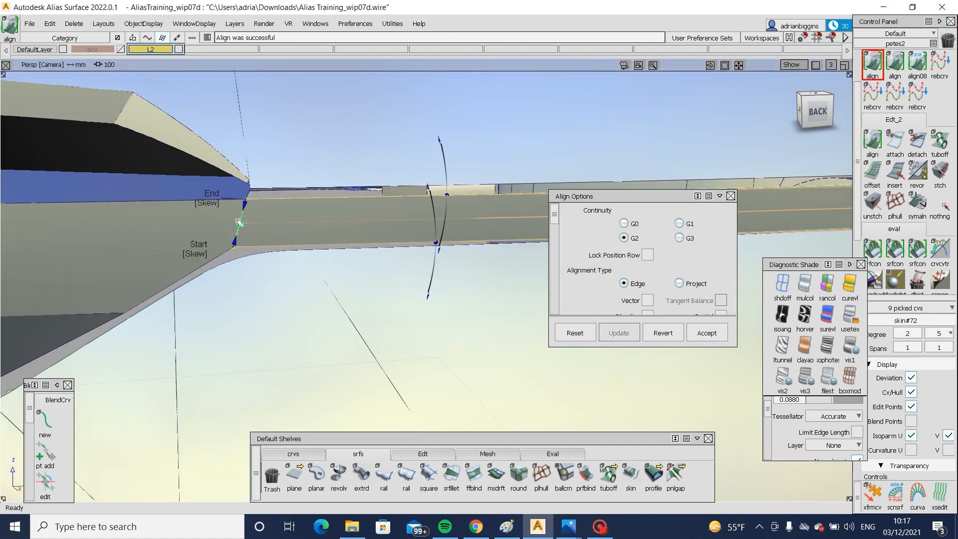
pyautogui.keyDown('alt'); pyautogui.keyDown('shift'); pyautogui.moveTo(317, 221); pyautogui.dragTo(265, 231, button='right'); pyautogui.keyUp('shift'); pyautogui.keyUp('alt')
pyautogui.keyDown('alt'); pyautogui.keyDown('shift'); pyautogui.moveTo(265, 231); pyautogui.dragTo(481, 215); pyautogui.keyUp('shift'); pyautogui.keyUp('alt')
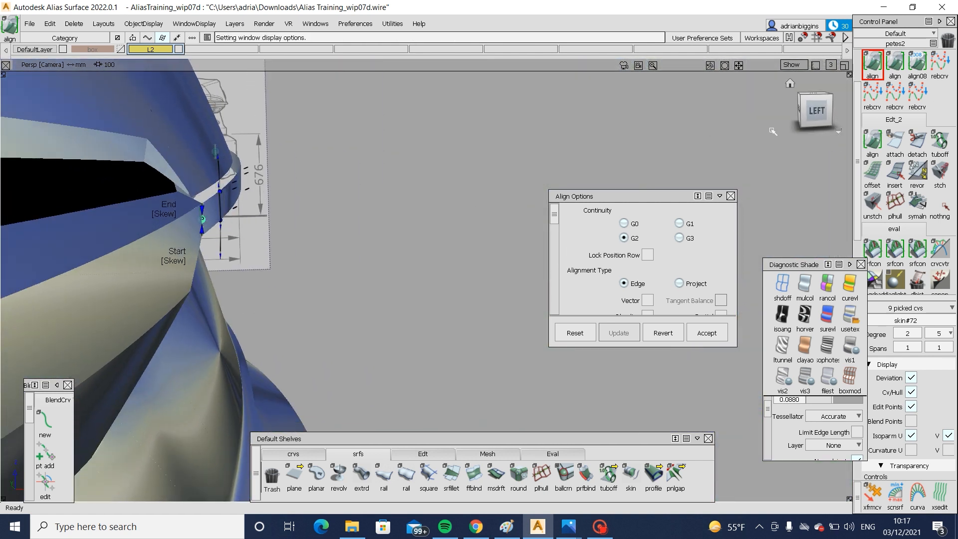
pyautogui.click(805, 119)
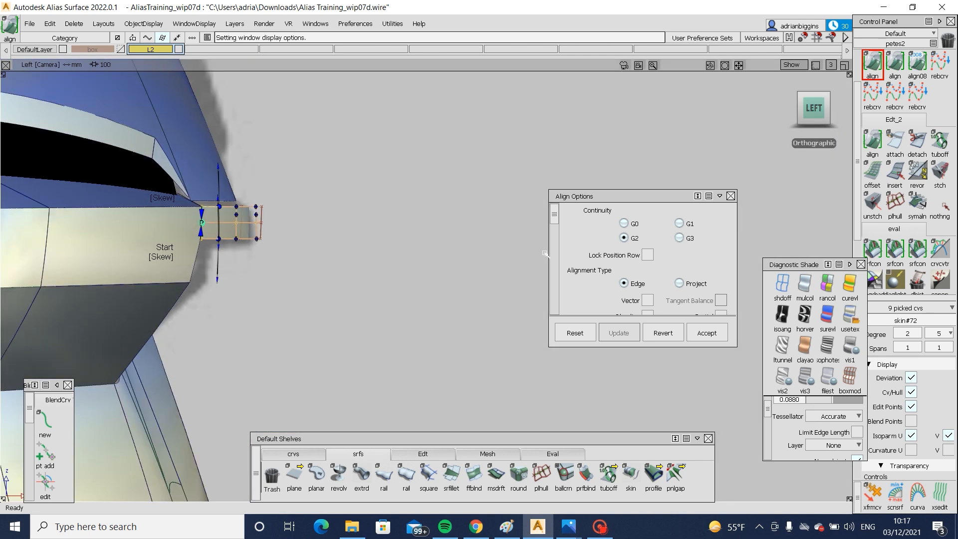
pyautogui.press('F8')
# - Apply the symmetric modeling constraint to the connecting strip, accepting removal of history, and unpick it
pyautogui.keyDown('ctrl'); pyautogui.keyDown('shift'); pyautogui.moveTo(386, 216); pyautogui.dragTo(384, 197); pyautogui.keyUp('shift'); pyautogui.keyUp('ctrl')
pyautogui.click(384, 196)
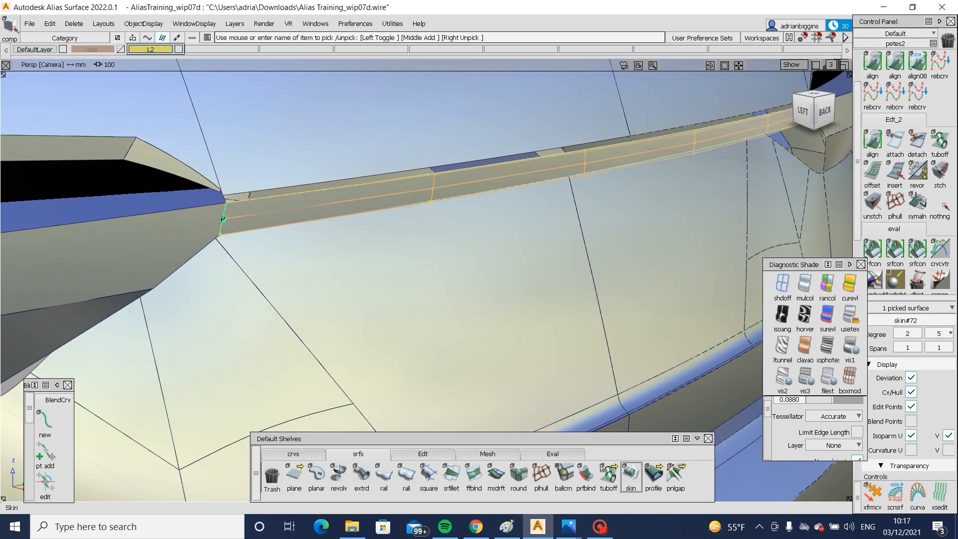
pyautogui.click(423, 453)
pyautogui.click(675, 474)
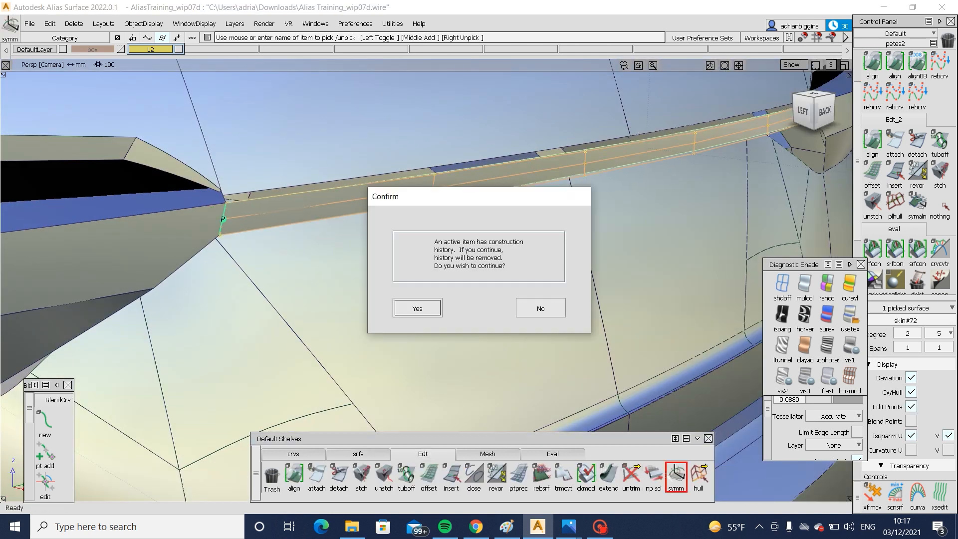
pyautogui.click(417, 309)
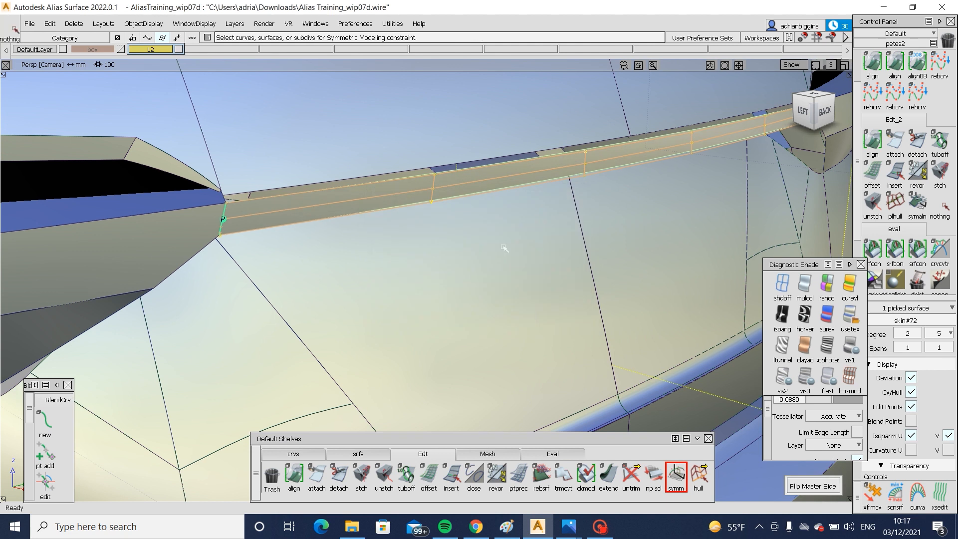
pyautogui.keyDown('alt'); pyautogui.keyDown('shift'); pyautogui.moveTo(504, 248); pyautogui.dragTo(531, 255, button='right'); pyautogui.keyUp('shift'); pyautogui.keyUp('alt')
pyautogui.keyDown('ctrl'); pyautogui.keyDown('shift'); pyautogui.moveTo(393, 193); pyautogui.dragTo(392, 176); pyautogui.keyUp('shift'); pyautogui.keyUp('ctrl')
pyautogui.click(393, 191)
# - Examine the connecting strip's crown and its junction with the lamp's inner end from several angles
pyautogui.keyDown('alt'); pyautogui.keyDown('shift'); pyautogui.moveTo(439, 260); pyautogui.dragTo(288, 278, button='right'); pyautogui.keyUp('shift'); pyautogui.keyUp('alt')
pyautogui.keyDown('alt'); pyautogui.keyDown('shift'); pyautogui.moveTo(289, 277); pyautogui.dragTo(279, 284); pyautogui.keyUp('shift'); pyautogui.keyUp('alt')
pyautogui.keyDown('ctrl'); pyautogui.keyDown('shift'); pyautogui.moveTo(250, 282); pyautogui.dragTo(156, 282, button='right'); pyautogui.keyUp('shift'); pyautogui.keyUp('ctrl')
pyautogui.keyDown('alt'); pyautogui.keyDown('shift'); pyautogui.moveTo(275, 277); pyautogui.dragTo(259, 261); pyautogui.keyUp('shift'); pyautogui.keyUp('alt')
pyautogui.keyDown('alt'); pyautogui.keyDown('shift'); pyautogui.moveTo(259, 239); pyautogui.dragTo(294, 229, button='right'); pyautogui.keyUp('shift'); pyautogui.keyUp('alt')
pyautogui.keyDown('alt'); pyautogui.keyDown('shift'); pyautogui.moveTo(294, 228); pyautogui.dragTo(269, 234); pyautogui.keyUp('shift'); pyautogui.keyUp('alt')
pyautogui.keyDown('alt'); pyautogui.keyDown('shift'); pyautogui.moveTo(299, 250); pyautogui.dragTo(362, 253, button='right'); pyautogui.keyUp('shift'); pyautogui.keyUp('alt')
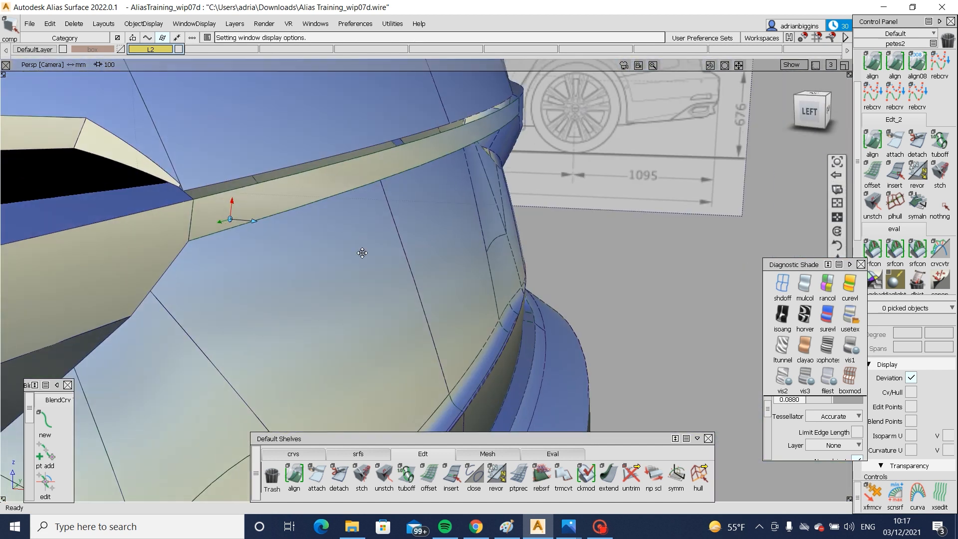
pyautogui.keyDown('alt'); pyautogui.keyDown('shift'); pyautogui.moveTo(362, 253); pyautogui.dragTo(432, 317, button='middle'); pyautogui.keyUp('shift'); pyautogui.keyUp('alt')
# - Create a multi-surface draft flange from the strip's upper edge with draft angle 0 and length 40
pyautogui.keyDown('alt'); pyautogui.keyDown('shift'); pyautogui.moveTo(259, 213); pyautogui.dragTo(316, 229, button='right'); pyautogui.keyUp('shift'); pyautogui.keyUp('alt')
pyautogui.click(357, 454)
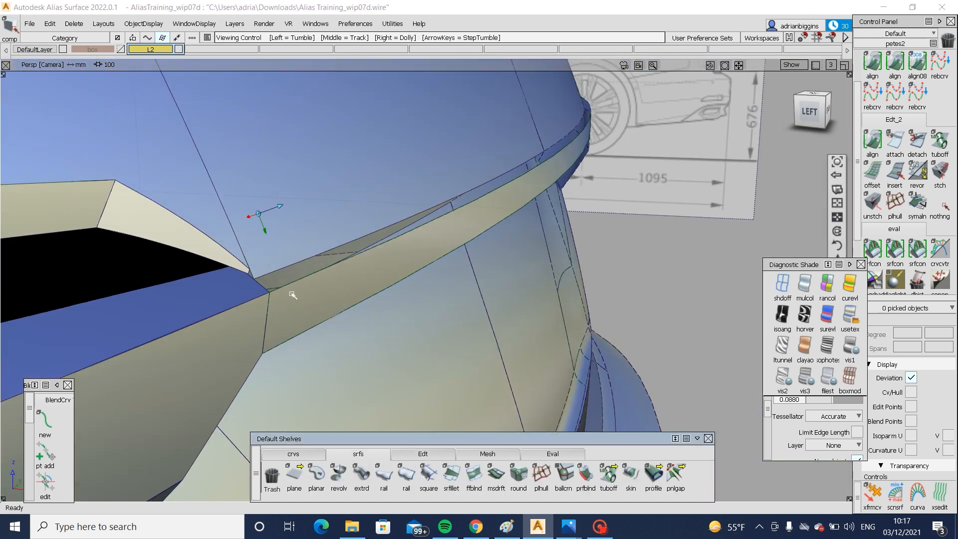
pyautogui.click(227, 292)
pyautogui.keyDown('alt'); pyautogui.keyDown('shift'); pyautogui.moveTo(358, 298); pyautogui.dragTo(349, 320); pyautogui.keyUp('shift'); pyautogui.keyUp('alt')
pyautogui.click(351, 320)
pyautogui.click(294, 454)
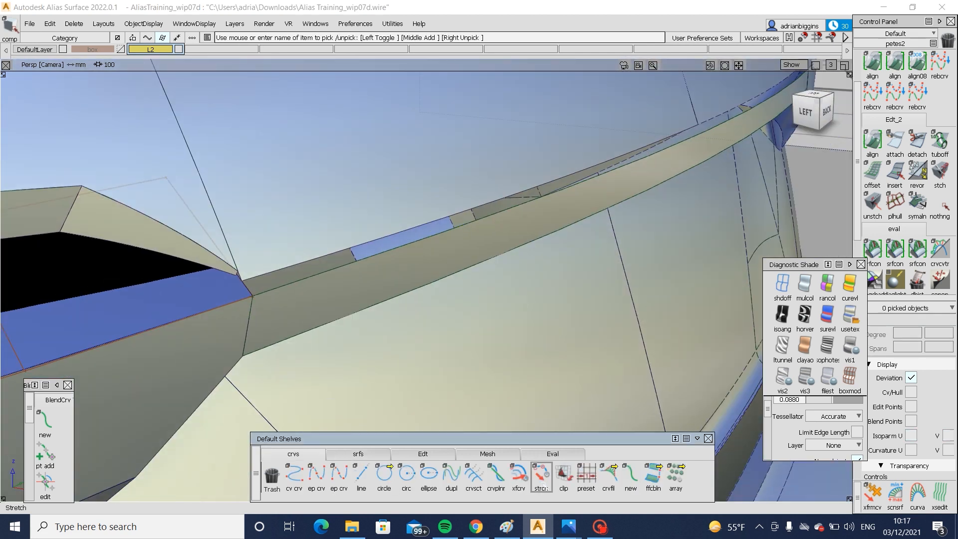
pyautogui.click(358, 453)
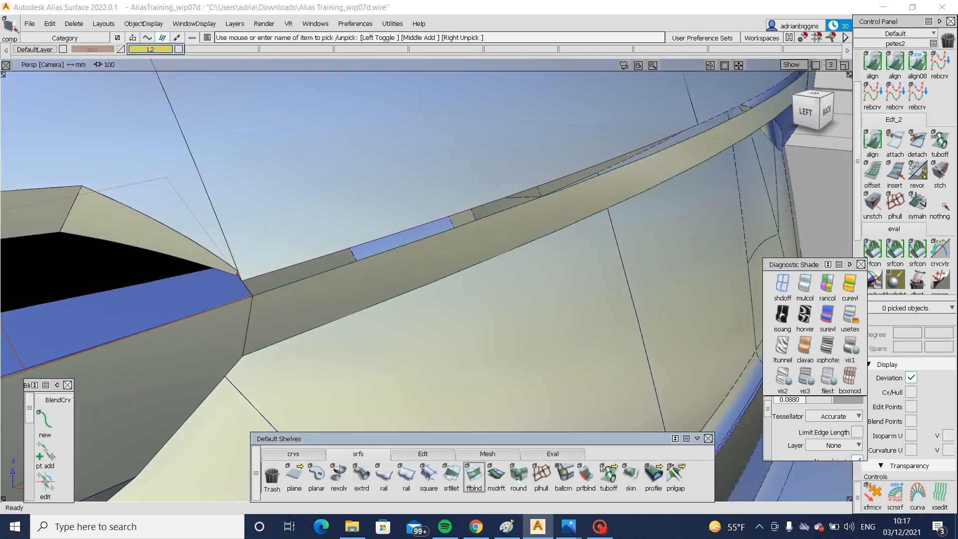
pyautogui.click(313, 282)
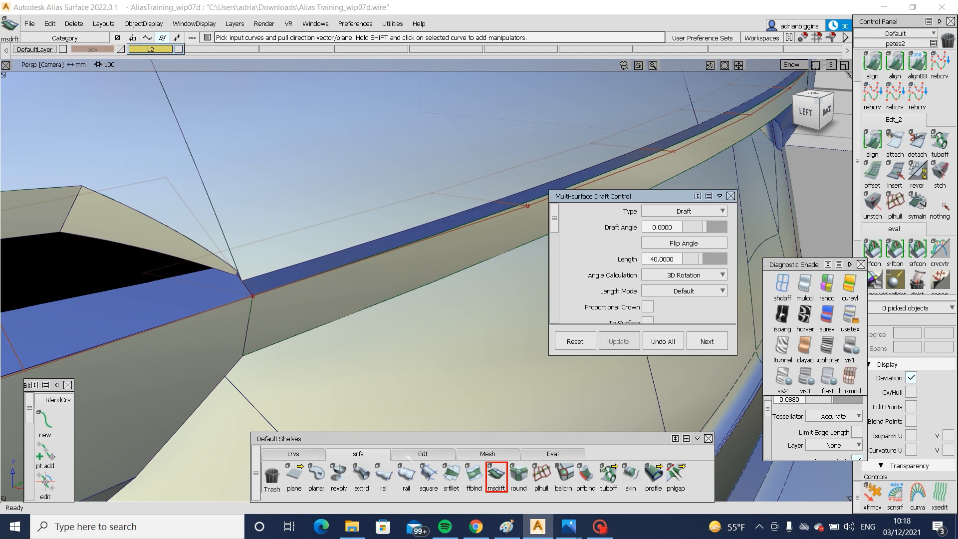
# - Pick the outer hull row of the strip's upper flange and begin moving it in the left view, accepting removal of its history
pyautogui.click(422, 454)
pyautogui.click(698, 474)
pyautogui.click(768, 118)
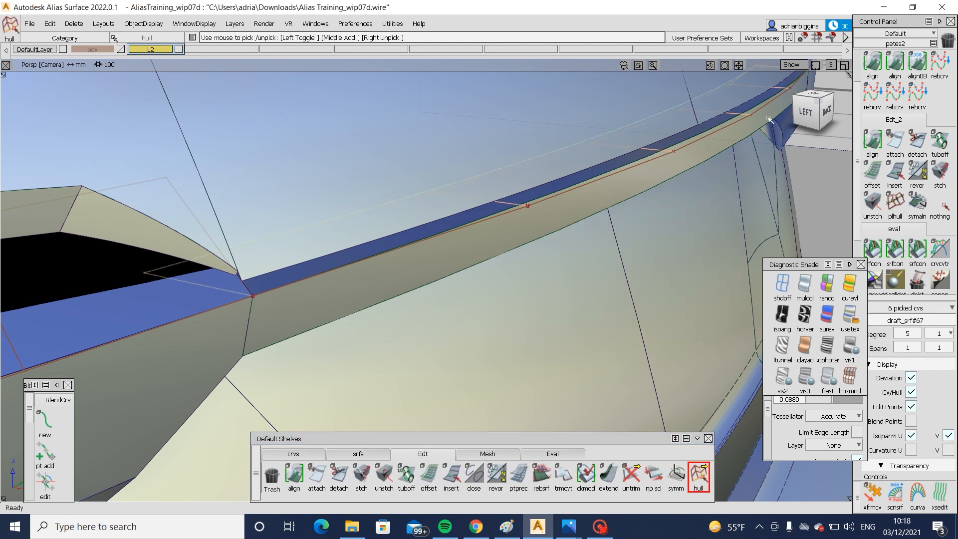
pyautogui.click(806, 110)
pyautogui.keyDown('ctrl'); pyautogui.keyDown('shift'); pyautogui.moveTo(588, 288); pyautogui.dragTo(564, 176, button='right'); pyautogui.keyUp('shift'); pyautogui.keyUp('ctrl')
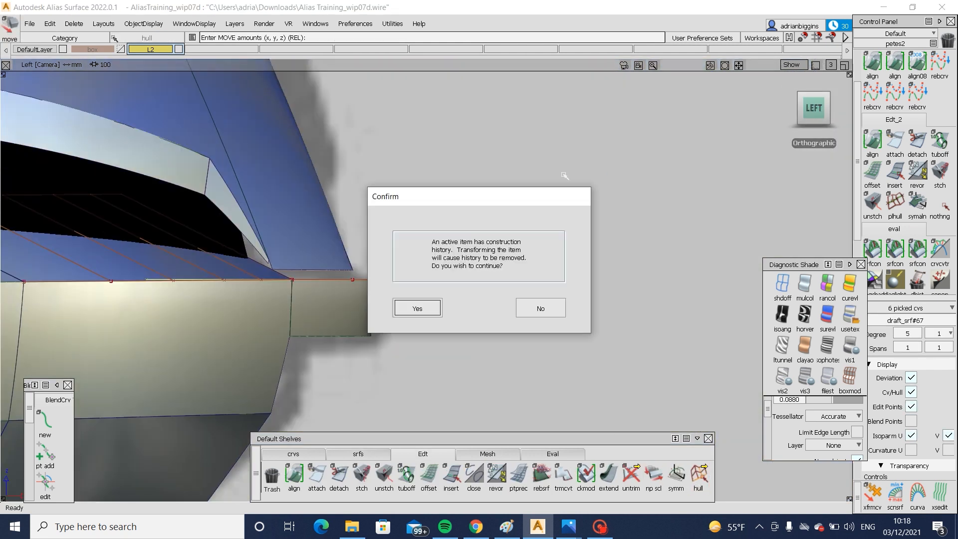
pyautogui.press('Return')
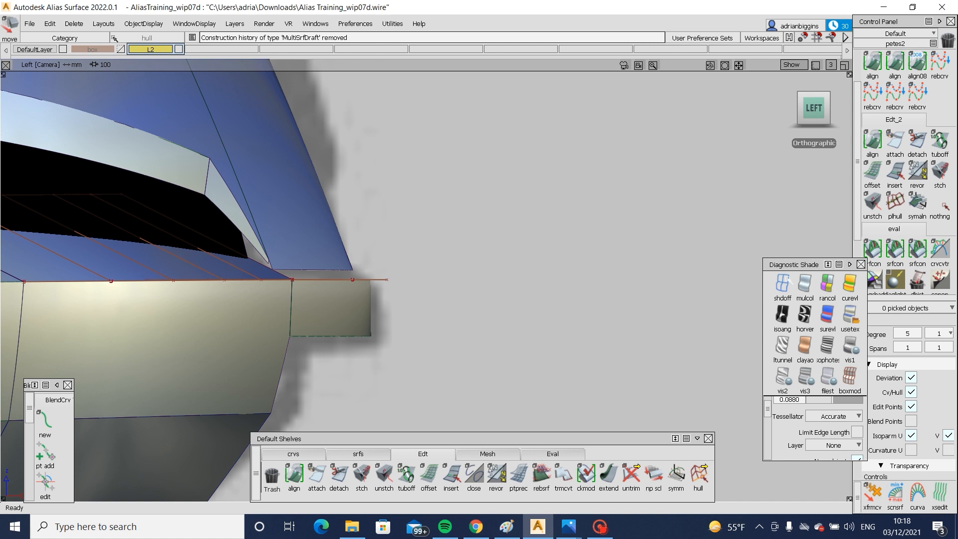
# - Pick the upper flange's outer hull row with shading off and raise it in the left view to match the lamp flange's slope
pyautogui.click(787, 279)
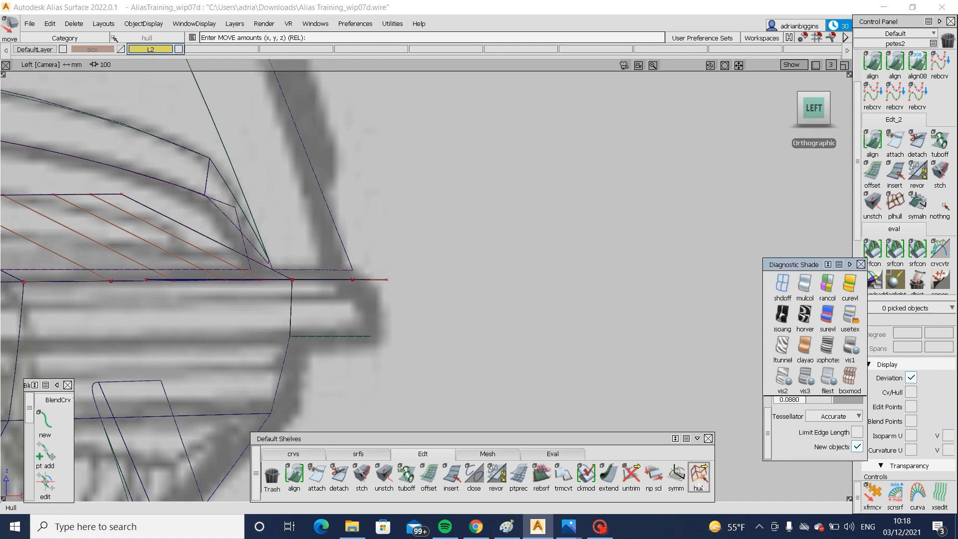
pyautogui.click(699, 484)
pyautogui.keyDown('alt'); pyautogui.keyDown('shift'); pyautogui.moveTo(272, 199); pyautogui.dragTo(253, 223); pyautogui.keyUp('shift'); pyautogui.keyUp('alt')
pyautogui.click(253, 224)
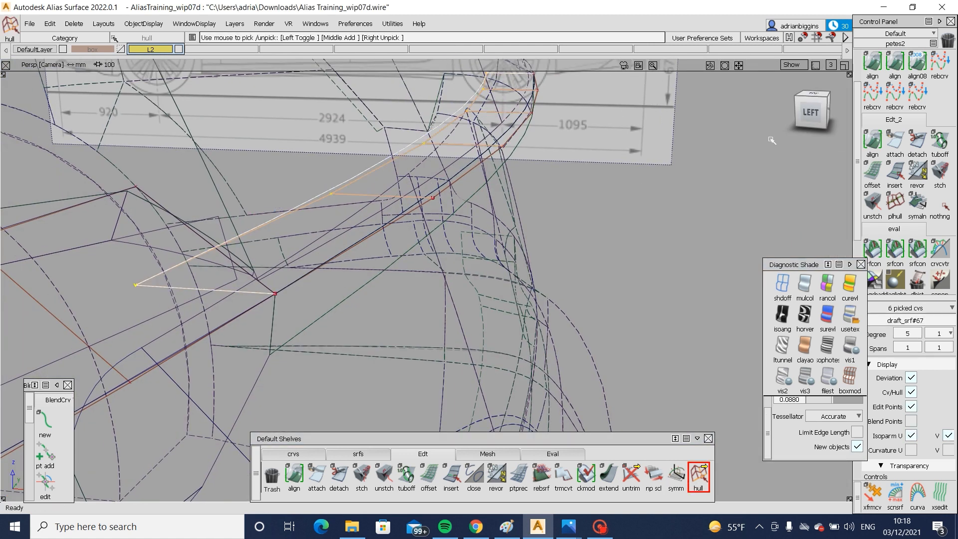
pyautogui.click(805, 111)
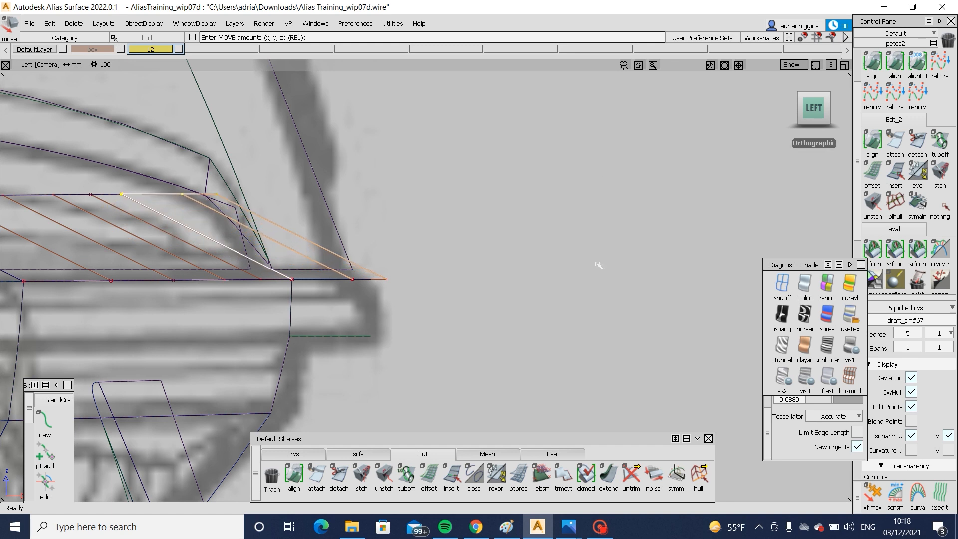
pyautogui.keyDown('ctrl'); pyautogui.keyDown('shift'); pyautogui.moveTo(598, 265); pyautogui.dragTo(618, 187); pyautogui.keyUp('shift'); pyautogui.keyUp('ctrl')
pyautogui.keyDown('alt'); pyautogui.keyDown('shift'); pyautogui.moveTo(618, 187); pyautogui.dragTo(449, 249); pyautogui.keyUp('shift'); pyautogui.keyUp('alt')
pyautogui.click(851, 318)
pyautogui.moveTo(469, 294)
pyautogui.keyDown('alt'); pyautogui.keyDown('shift'); pyautogui.mouseDown()
pyautogui.moveTo(331, 263)
pyautogui.moveTo(335, 253)
pyautogui.mouseUp(); pyautogui.keyUp('shift'); pyautogui.keyUp('alt')
pyautogui.keyDown('ctrl'); pyautogui.keyDown('shift'); pyautogui.moveTo(335, 253); pyautogui.dragTo(359, 271, button='right'); pyautogui.keyUp('shift'); pyautogui.keyUp('ctrl')
pyautogui.moveTo(359, 275)
pyautogui.keyDown('alt'); pyautogui.keyDown('shift'); pyautogui.mouseDown()
pyautogui.moveTo(363, 339)
pyautogui.moveTo(386, 399)
pyautogui.moveTo(380, 271)
pyautogui.moveTo(295, 317)
pyautogui.moveTo(378, 236)
pyautogui.moveTo(478, 212)
pyautogui.moveTo(669, 229)
pyautogui.mouseUp(); pyautogui.keyUp('shift'); pyautogui.keyUp('alt')
pyautogui.click(811, 106)
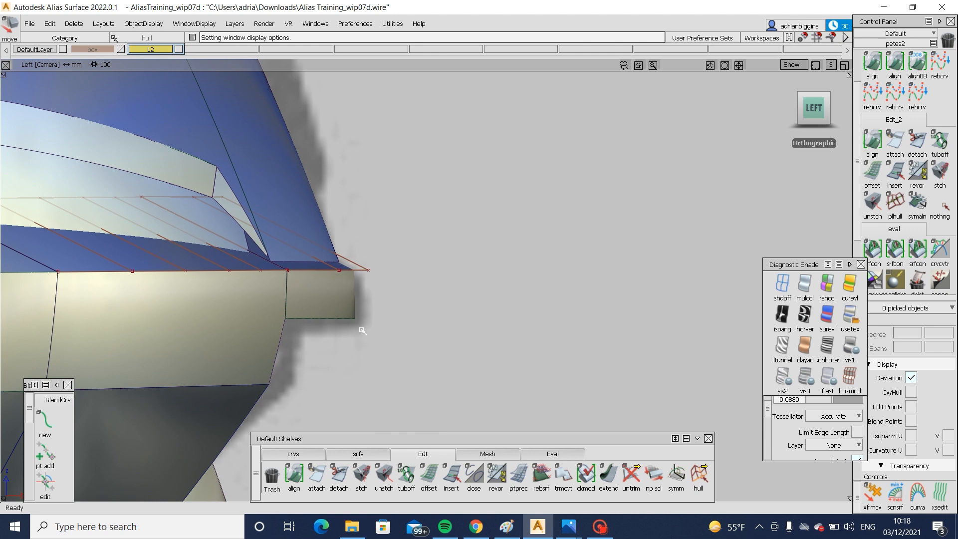
# - Switch to the Photos app and examine the chrome strip and lamp in the Audi A6 rear photo, then return to Alias
pyautogui.moveTo(568, 526)
pyautogui.click(406, 440)
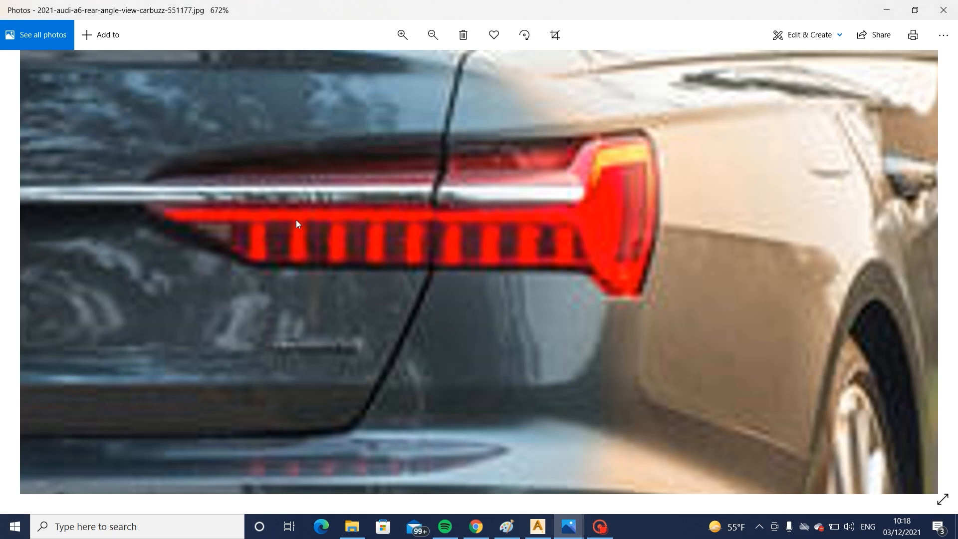
pyautogui.moveTo(119, 208); pyautogui.dragTo(443, 241)
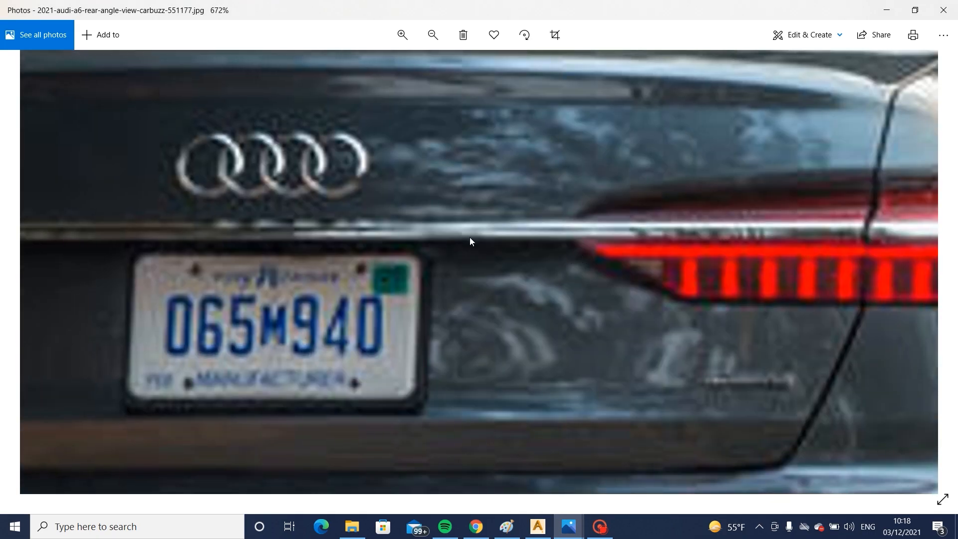
pyautogui.click(543, 527)
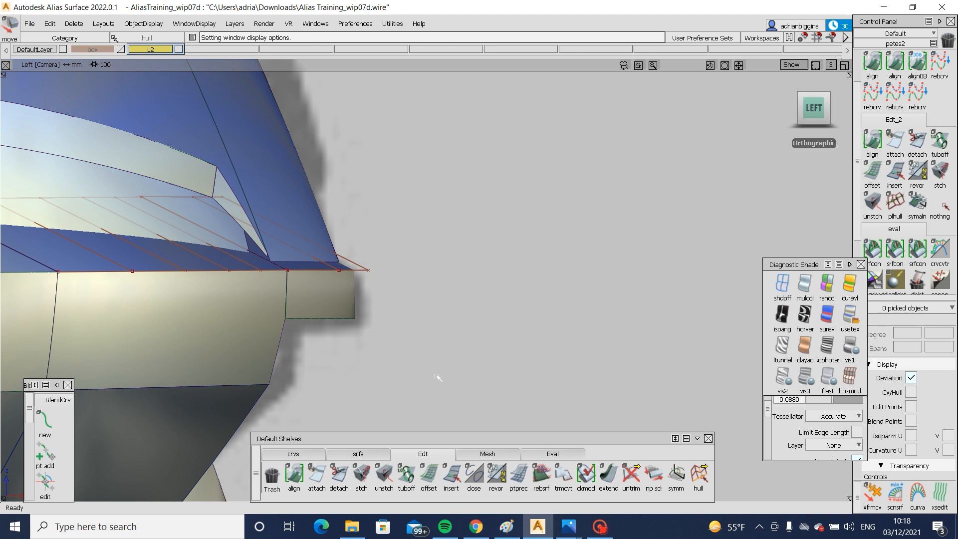
# - Create a multi-surface draft flange from the connecting strip's lower edge with draft angle 0 and length 40
pyautogui.click(363, 455)
pyautogui.click(498, 487)
pyautogui.keyDown('alt'); pyautogui.keyDown('shift'); pyautogui.moveTo(507, 301); pyautogui.dragTo(359, 305); pyautogui.keyUp('shift'); pyautogui.keyUp('alt')
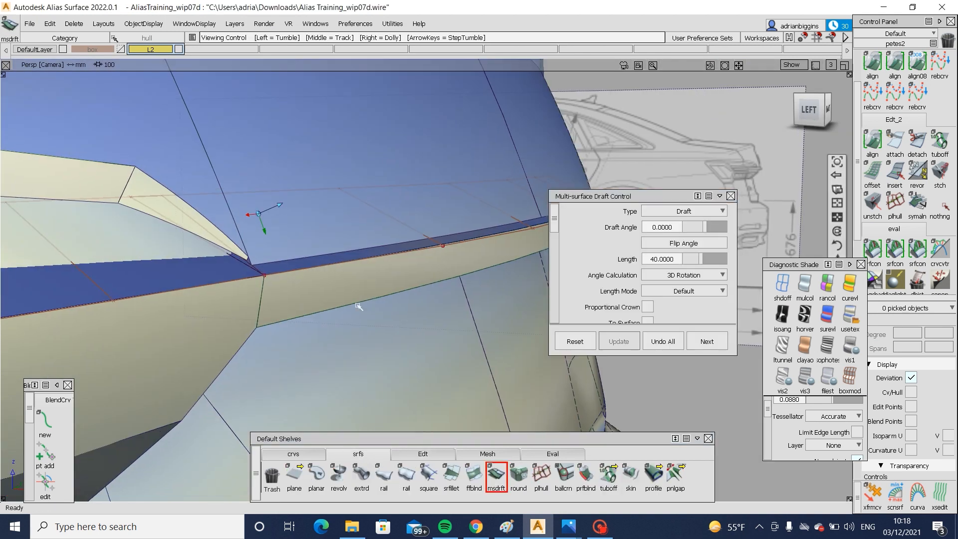
pyautogui.click(365, 302)
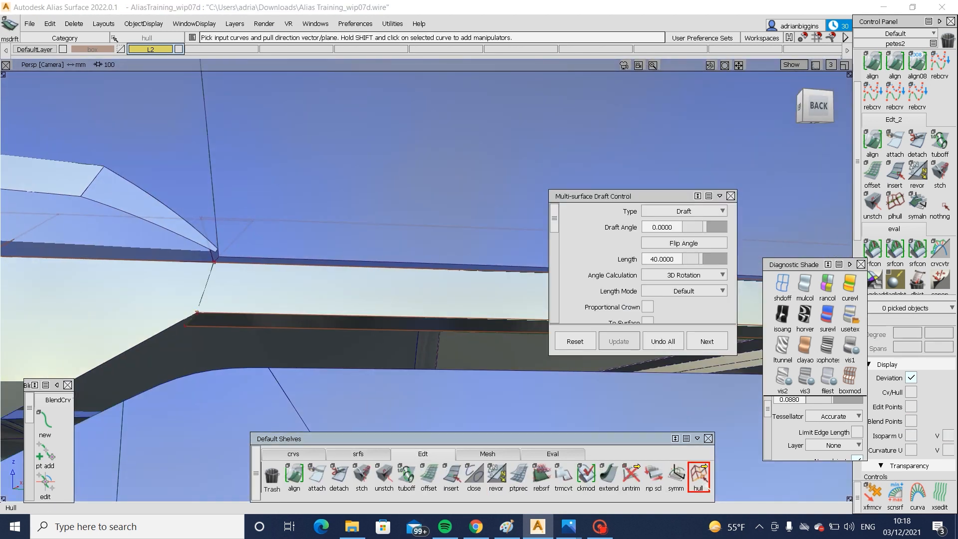
# - Lower the outer hull row of the strip's lower flange in the left view, accepting removal of its construction history
pyautogui.click(698, 474)
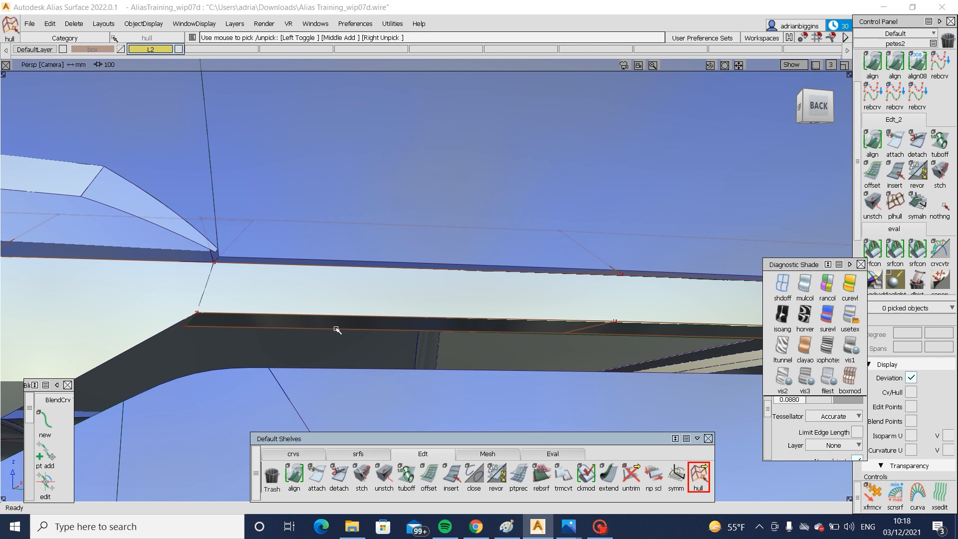
pyautogui.click(336, 329)
pyautogui.keyDown('alt'); pyautogui.keyDown('shift'); pyautogui.moveTo(312, 355); pyautogui.dragTo(789, 196); pyautogui.keyUp('shift'); pyautogui.keyUp('alt')
pyautogui.click(810, 114)
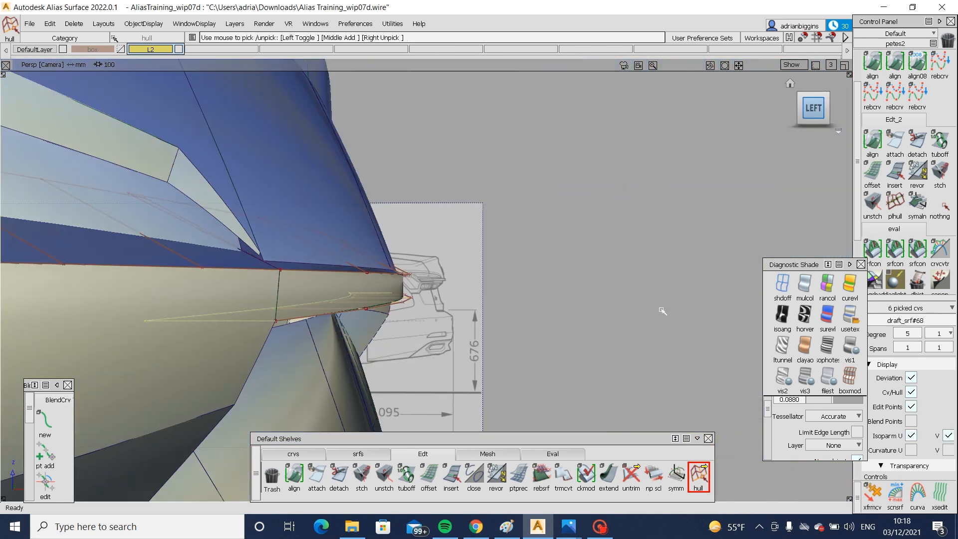
pyautogui.keyDown('ctrl'); pyautogui.keyDown('shift'); pyautogui.moveTo(663, 310); pyautogui.dragTo(656, 226, button='middle'); pyautogui.keyUp('shift'); pyautogui.keyUp('ctrl')
pyautogui.press('Return')
pyautogui.moveTo(662, 234); pyautogui.dragTo(645, 249)
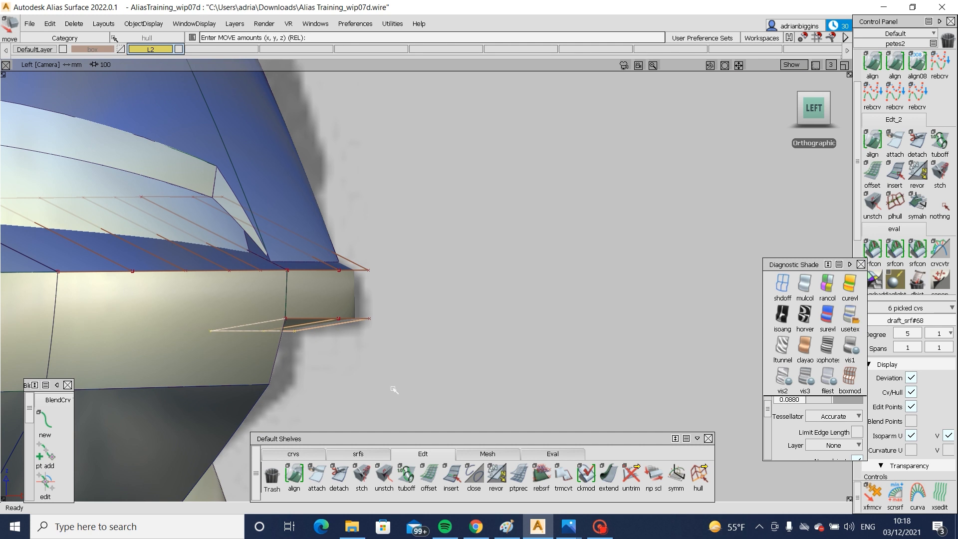
pyautogui.keyDown('alt'); pyautogui.keyDown('shift'); pyautogui.moveTo(478, 380); pyautogui.dragTo(559, 399); pyautogui.keyUp('shift'); pyautogui.keyUp('alt')
# - Inspect the lower flange's slope and its junction with the lamp from the rear and side, and unpick its hull row
pyautogui.keyDown('alt'); pyautogui.keyDown('shift'); pyautogui.moveTo(657, 260); pyautogui.dragTo(526, 288); pyautogui.keyUp('shift'); pyautogui.keyUp('alt')
pyautogui.keyDown('alt'); pyautogui.keyDown('shift'); pyautogui.moveTo(526, 288); pyautogui.dragTo(96, 270, button='right'); pyautogui.keyUp('shift'); pyautogui.keyUp('alt')
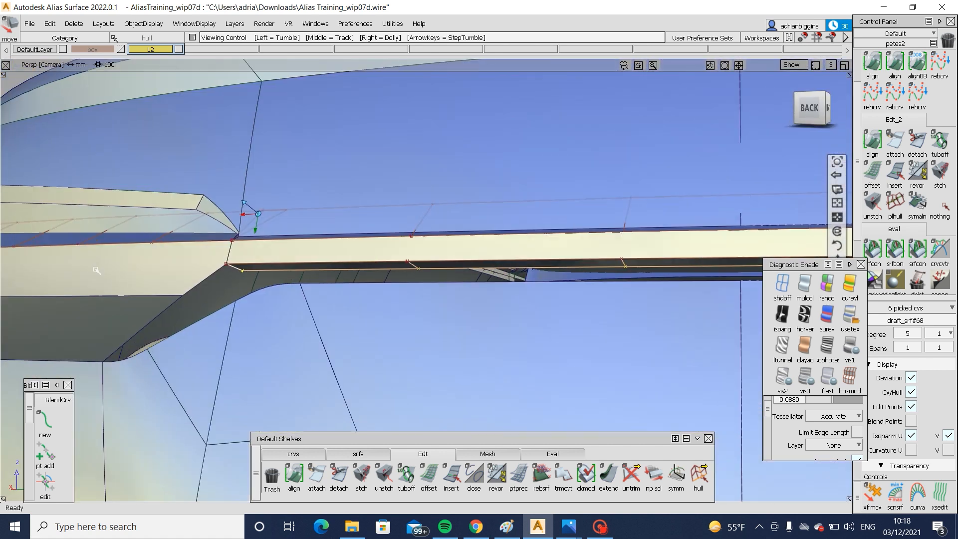
pyautogui.keyDown('alt'); pyautogui.keyDown('shift'); pyautogui.moveTo(301, 280); pyautogui.dragTo(334, 318, button='middle'); pyautogui.keyUp('shift'); pyautogui.keyUp('alt')
pyautogui.keyDown('alt'); pyautogui.keyDown('shift'); pyautogui.moveTo(333, 317); pyautogui.dragTo(360, 302); pyautogui.keyUp('shift'); pyautogui.keyUp('alt')
pyautogui.keyDown('alt'); pyautogui.keyDown('shift'); pyautogui.moveTo(690, 293); pyautogui.dragTo(648, 294); pyautogui.keyUp('shift'); pyautogui.keyUp('alt')
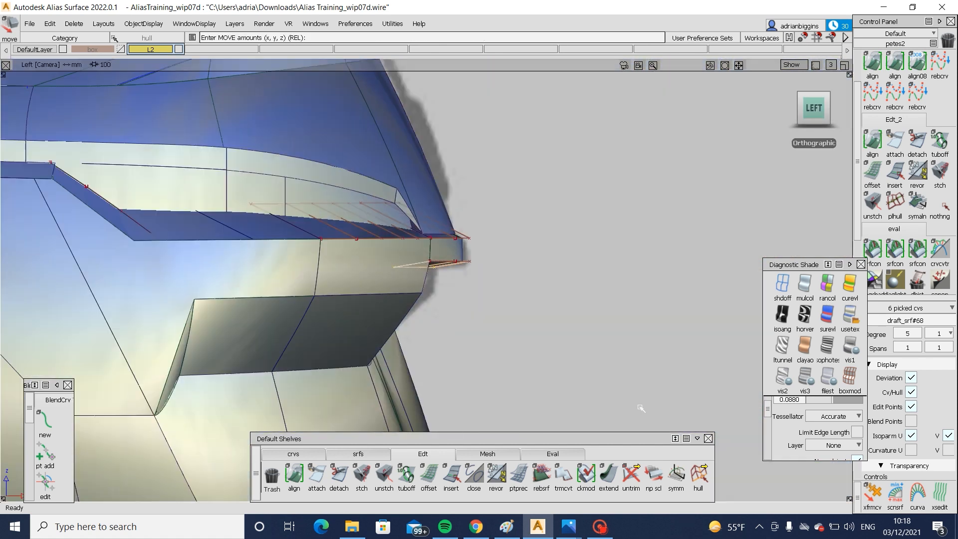
pyautogui.moveTo(643, 252); pyautogui.dragTo(351, 314)
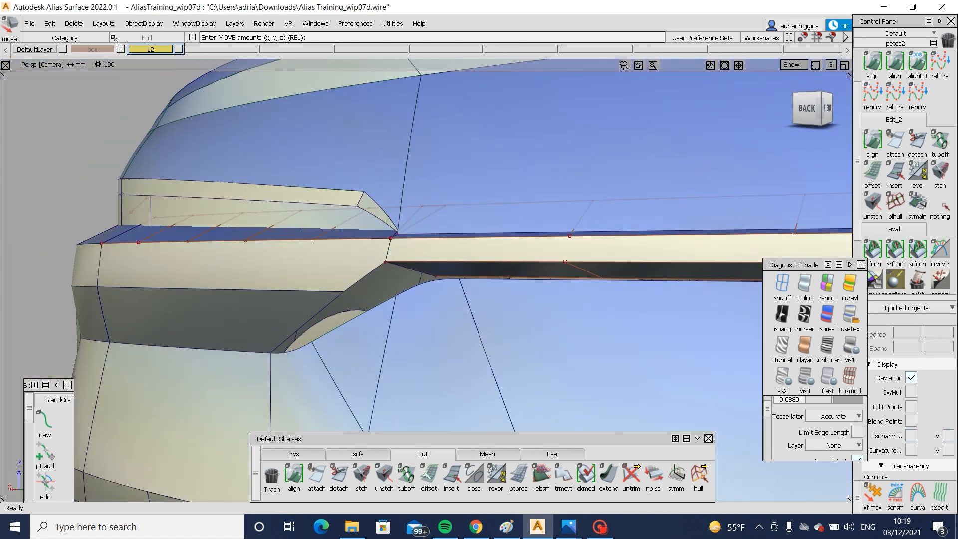
# - Create a multi-surface draft flange from the lamp's slanted lower inner edge with draft angle 0 and length 40
pyautogui.click(347, 454)
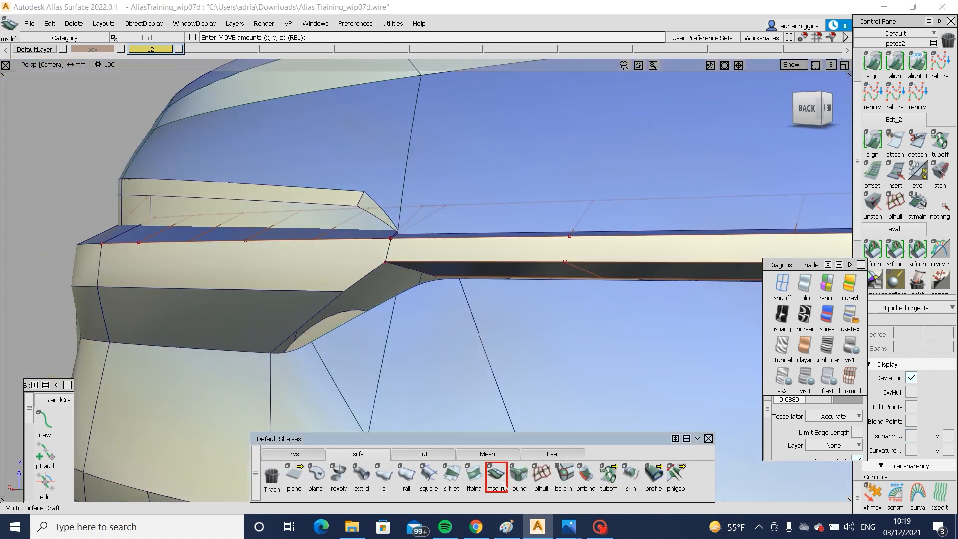
pyautogui.click(496, 474)
pyautogui.click(322, 313)
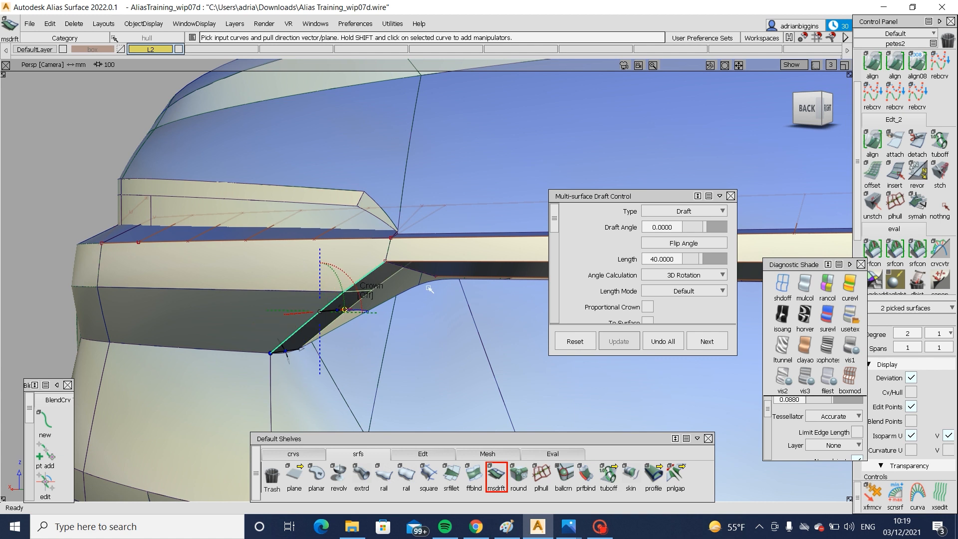
pyautogui.keyDown('alt'); pyautogui.keyDown('shift'); pyautogui.moveTo(480, 316); pyautogui.dragTo(442, 332); pyautogui.keyUp('shift'); pyautogui.keyUp('alt')
pyautogui.keyDown('ctrl'); pyautogui.keyDown('shift'); pyautogui.moveTo(443, 370); pyautogui.dragTo(457, 441); pyautogui.keyUp('shift'); pyautogui.keyUp('ctrl')
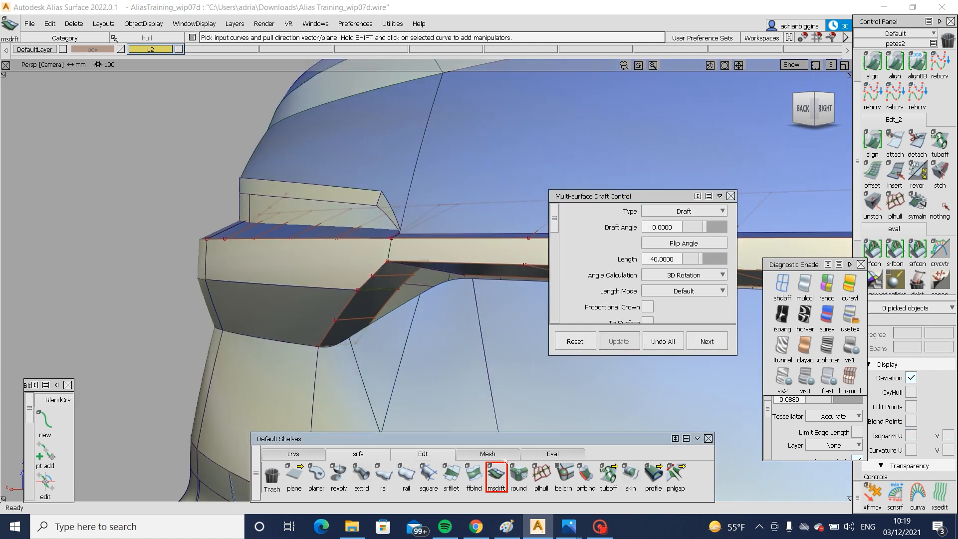
# - Pick the slanted flange's outer hull and move it in the back view, accepting removal of its construction history
pyautogui.click(422, 454)
pyautogui.click(698, 474)
pyautogui.click(409, 283)
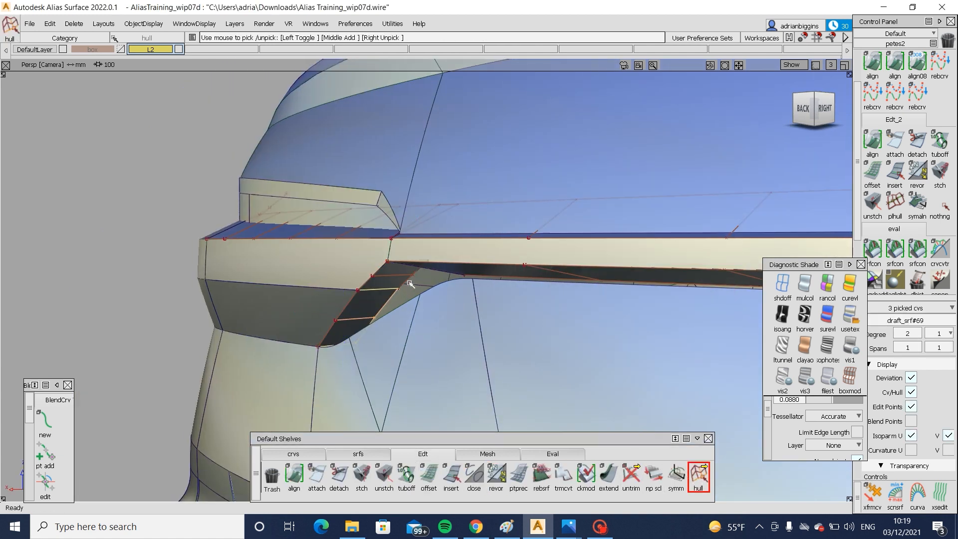
pyautogui.keyDown('ctrl'); pyautogui.keyDown('shift'); pyautogui.moveTo(416, 290); pyautogui.dragTo(417, 286, button='middle'); pyautogui.keyUp('shift'); pyautogui.keyUp('ctrl')
pyautogui.click(149, 319)
pyautogui.press('Return')
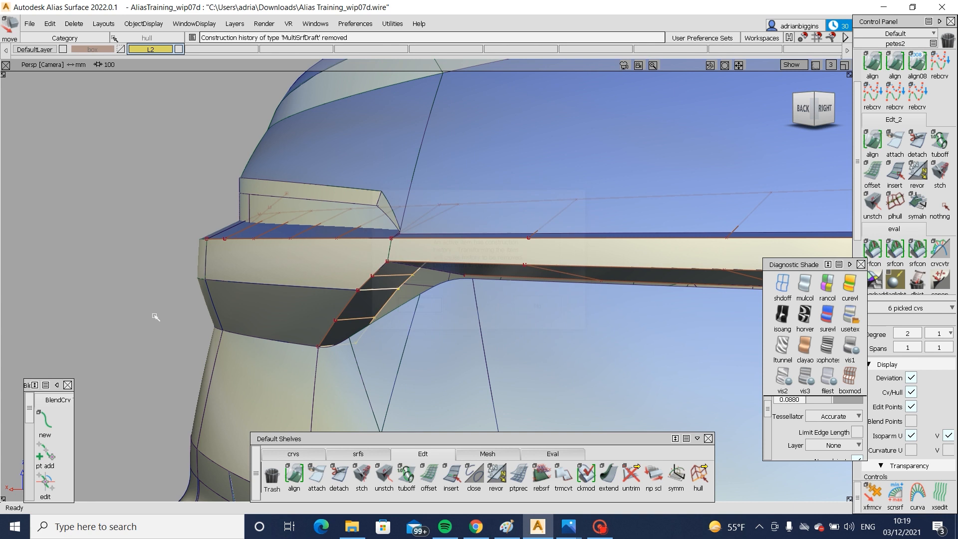
pyautogui.moveTo(156, 316); pyautogui.dragTo(214, 302)
pyautogui.click(793, 114)
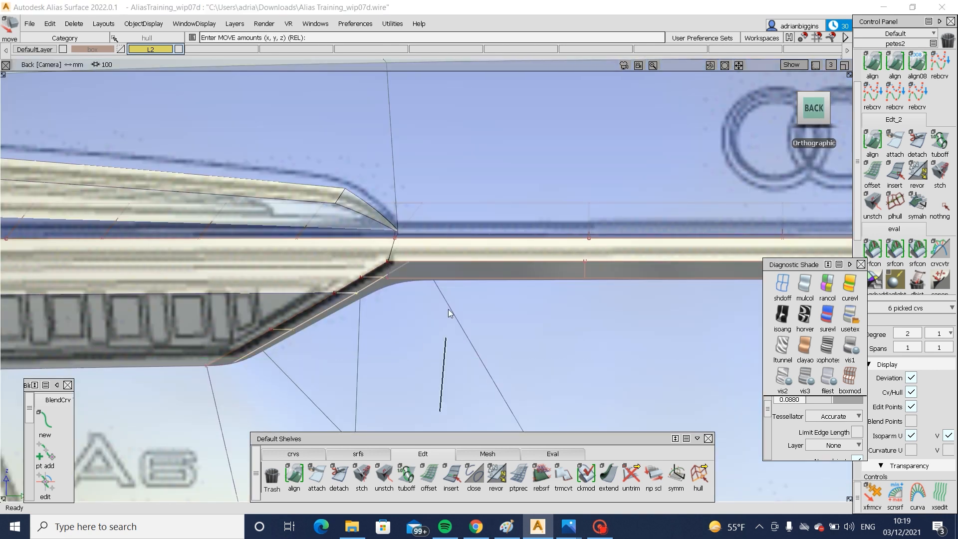
pyautogui.keyDown('ctrl'); pyautogui.keyDown('shift'); pyautogui.moveTo(448, 309); pyautogui.dragTo(448, 300); pyautogui.keyUp('shift'); pyautogui.keyUp('ctrl')
pyautogui.keyDown('alt'); pyautogui.keyDown('shift'); pyautogui.moveTo(361, 320); pyautogui.dragTo(339, 324); pyautogui.keyUp('shift'); pyautogui.keyUp('alt')
pyautogui.keyDown('ctrl'); pyautogui.keyDown('shift'); pyautogui.moveTo(387, 325); pyautogui.dragTo(332, 365); pyautogui.keyUp('shift'); pyautogui.keyUp('ctrl')
# - Extend the U=1 edge of the body surface below the slanted lamp edge so it runs up behind the lamp
pyautogui.click(374, 361)
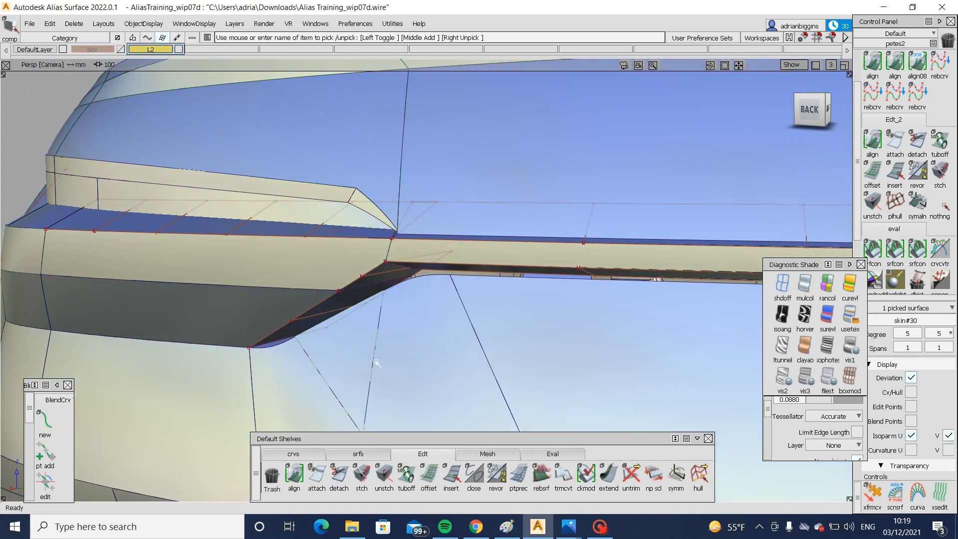
pyautogui.keyDown('ctrl'); pyautogui.keyDown('shift'); pyautogui.moveTo(374, 361); pyautogui.dragTo(371, 413, button='right'); pyautogui.keyUp('shift'); pyautogui.keyUp('ctrl')
pyautogui.moveTo(352, 321)
pyautogui.keyDown('alt'); pyautogui.keyDown('shift'); pyautogui.mouseDown()
pyautogui.moveTo(432, 346)
pyautogui.moveTo(342, 311)
pyautogui.mouseUp(); pyautogui.keyUp('shift'); pyautogui.keyUp('alt')
pyautogui.moveTo(345, 311); pyautogui.dragTo(553, 397)
pyautogui.keyDown('alt'); pyautogui.keyDown('shift'); pyautogui.moveTo(538, 334); pyautogui.dragTo(514, 346); pyautogui.keyUp('shift'); pyautogui.keyUp('alt')
pyautogui.click(609, 476)
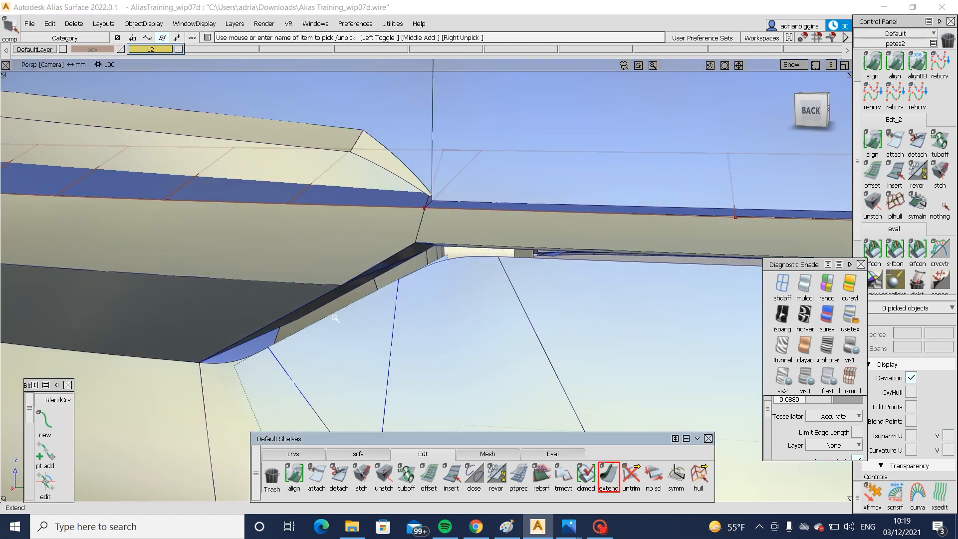
pyautogui.click(311, 324)
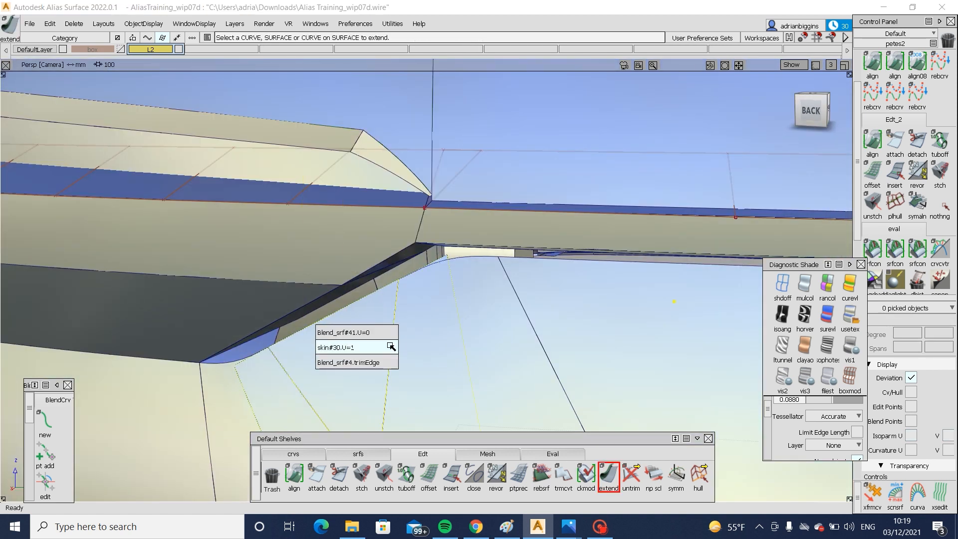
pyautogui.click(349, 348)
pyautogui.moveTo(337, 313); pyautogui.dragTo(328, 275)
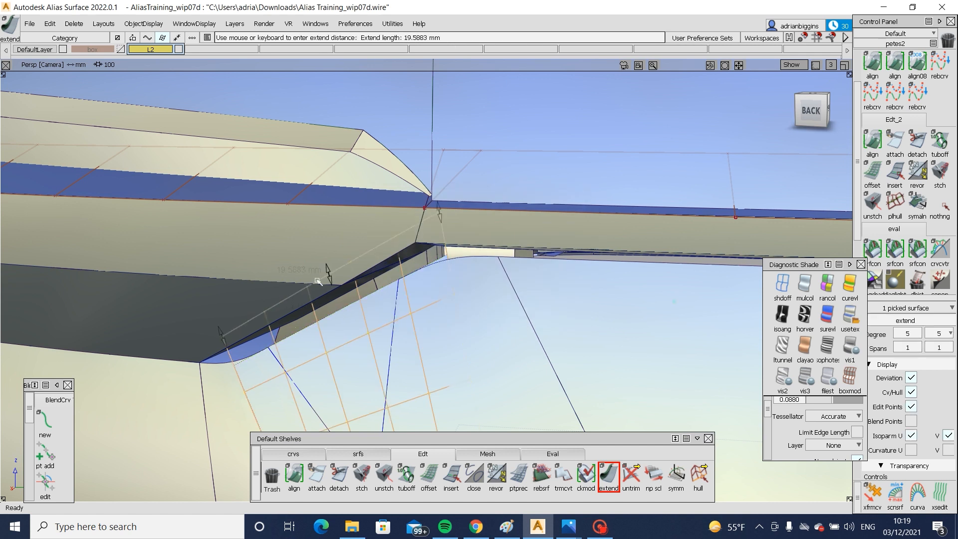
pyautogui.click(371, 365)
# - Extend the body surface's two side curves-on-surface, cos3 by about 131 mm and cos2 by about 94 mm
pyautogui.click(274, 355)
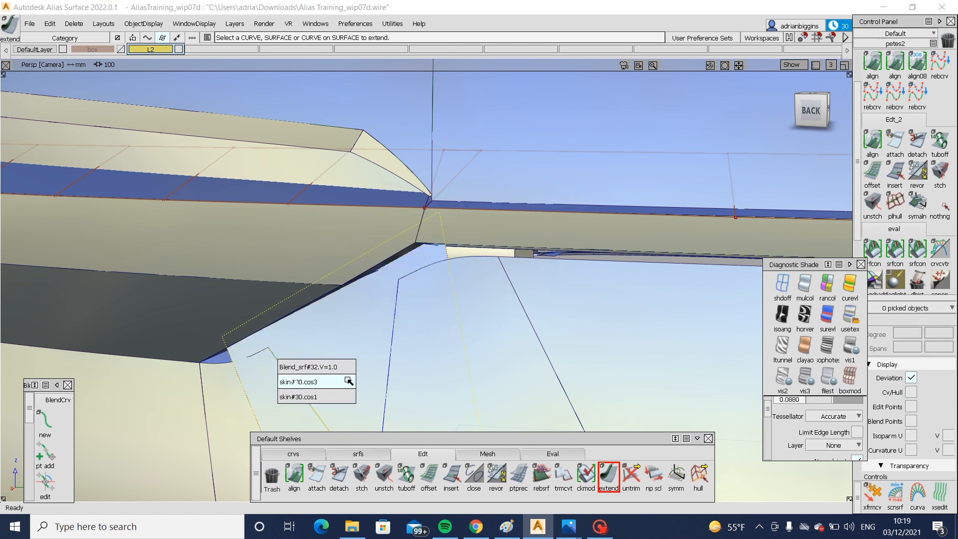
pyautogui.click(305, 381)
pyautogui.click(394, 303)
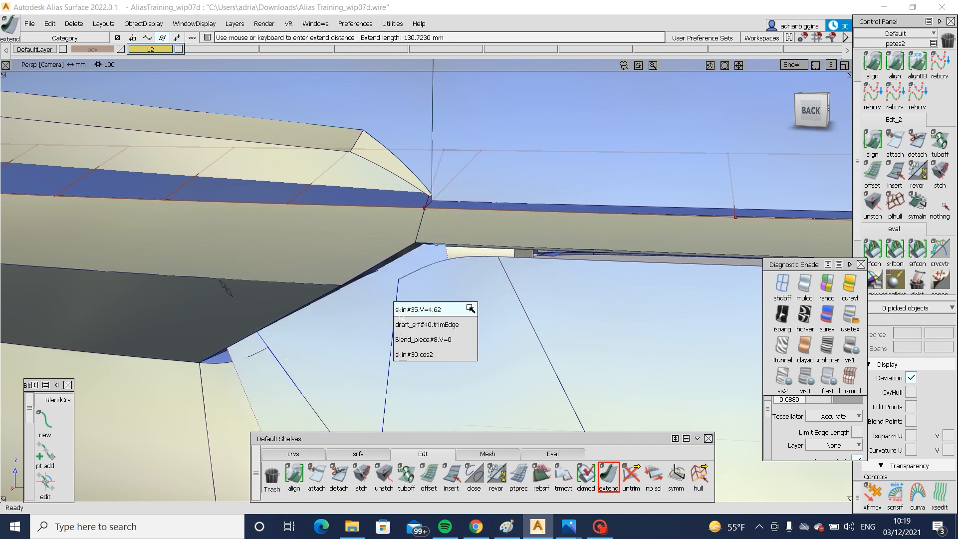
pyautogui.click(413, 353)
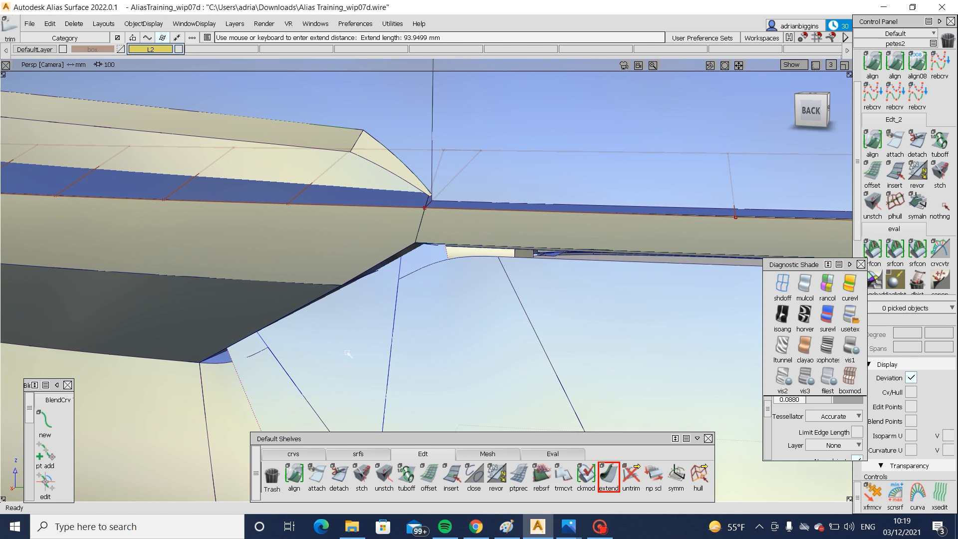
# - Trim the extended body surface to its two extended side curves, keeping the middle region
pyautogui.hotkey('ctrl', 't')
pyautogui.click(358, 335)
pyautogui.click(367, 340)
pyautogui.press('k')
pyautogui.keyDown('ctrl'); pyautogui.keyDown('shift'); pyautogui.moveTo(442, 351); pyautogui.dragTo(440, 353); pyautogui.keyUp('shift'); pyautogui.keyUp('ctrl')
pyautogui.click(448, 335)
pyautogui.keyDown('ctrl'); pyautogui.keyDown('shift'); pyautogui.moveTo(448, 332); pyautogui.dragTo(445, 393, button='middle'); pyautogui.keyUp('shift'); pyautogui.keyUp('ctrl')
# - Extend the upper edge of the adjoining curved body surface up behind the connecting strip's junction with the lamp
pyautogui.click(608, 476)
pyautogui.click(468, 259)
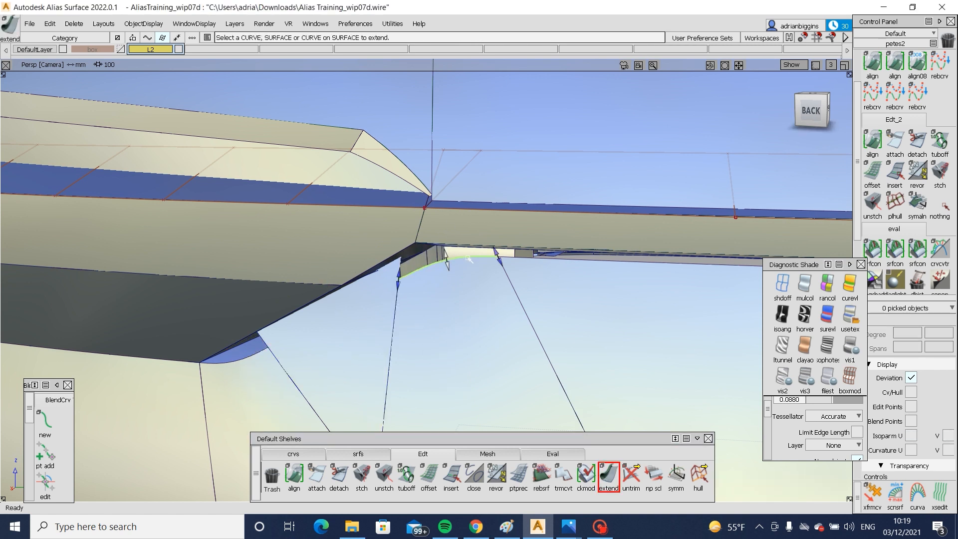
pyautogui.moveTo(455, 234); pyautogui.dragTo(456, 182)
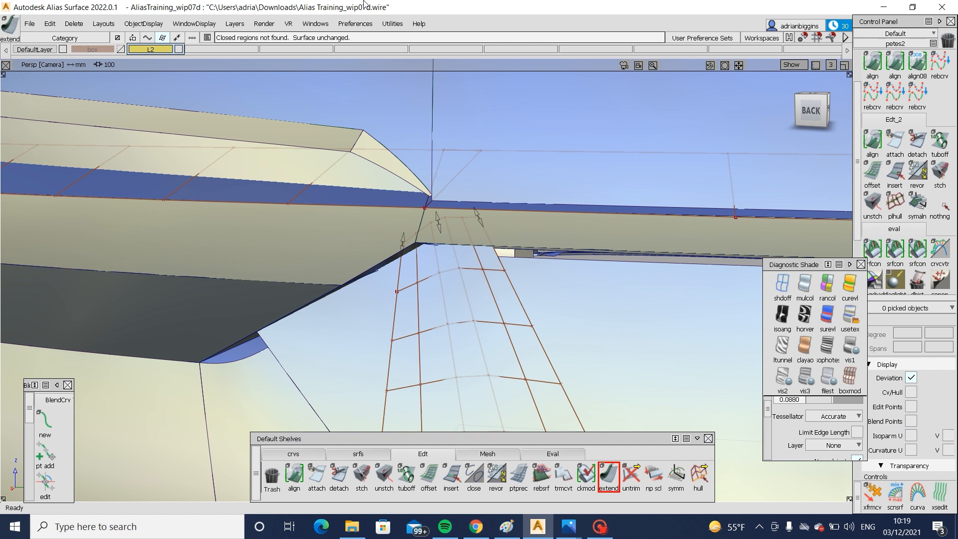
# - Remove the blend surface beside the extended body surface below the lamp, and inspect the opening from outside and inside
pyautogui.keyDown('alt'); pyautogui.keyDown('shift'); pyautogui.moveTo(520, 335); pyautogui.dragTo(419, 278); pyautogui.keyUp('shift'); pyautogui.keyUp('alt')
pyautogui.click(258, 346)
pyautogui.moveTo(244, 323); pyautogui.dragTo(340, 312)
pyautogui.click(453, 394)
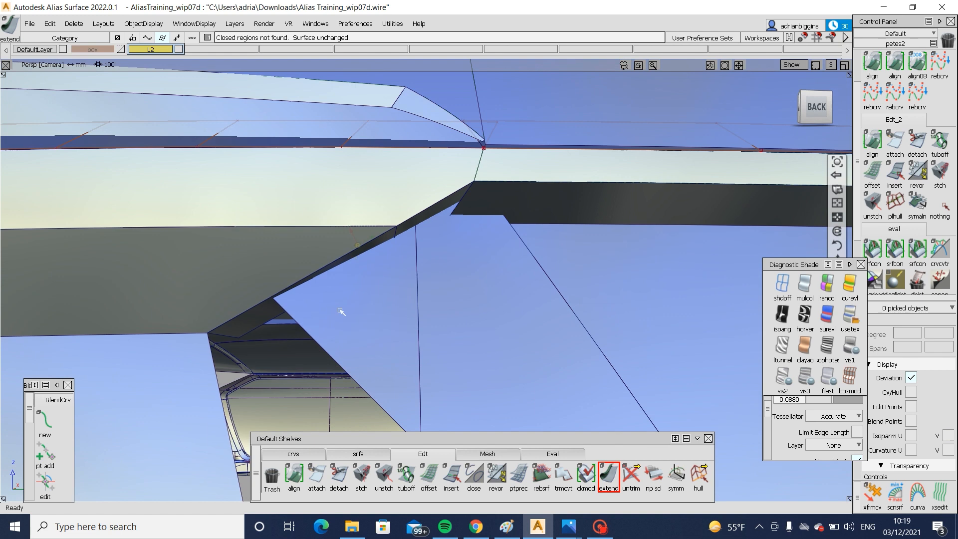
pyautogui.keyDown('alt'); pyautogui.keyDown('shift'); pyautogui.moveTo(340, 313); pyautogui.dragTo(300, 320, button='right'); pyautogui.keyUp('shift'); pyautogui.keyUp('alt')
pyautogui.keyDown('alt'); pyautogui.keyDown('shift'); pyautogui.moveTo(300, 320); pyautogui.dragTo(350, 380); pyautogui.keyUp('shift'); pyautogui.keyUp('alt')
pyautogui.keyDown('alt'); pyautogui.keyDown('shift'); pyautogui.moveTo(324, 379); pyautogui.dragTo(349, 376, button='right'); pyautogui.keyUp('shift'); pyautogui.keyUp('alt')
pyautogui.keyDown('alt'); pyautogui.keyDown('shift'); pyautogui.moveTo(348, 376); pyautogui.dragTo(640, 369); pyautogui.keyUp('shift'); pyautogui.keyUp('alt')
pyautogui.keyDown('alt'); pyautogui.keyDown('shift'); pyautogui.moveTo(640, 369); pyautogui.dragTo(626, 367, button='right'); pyautogui.keyUp('shift'); pyautogui.keyUp('alt')
pyautogui.keyDown('alt'); pyautogui.keyDown('shift'); pyautogui.moveTo(487, 241); pyautogui.dragTo(506, 256, button='middle'); pyautogui.keyUp('shift'); pyautogui.keyUp('alt')
pyautogui.moveTo(506, 256)
pyautogui.keyDown('alt'); pyautogui.keyDown('shift'); pyautogui.mouseDown()
pyautogui.moveTo(459, 272)
pyautogui.moveTo(577, 265)
pyautogui.moveTo(550, 207)
pyautogui.mouseUp(); pyautogui.keyUp('shift'); pyautogui.keyUp('alt')
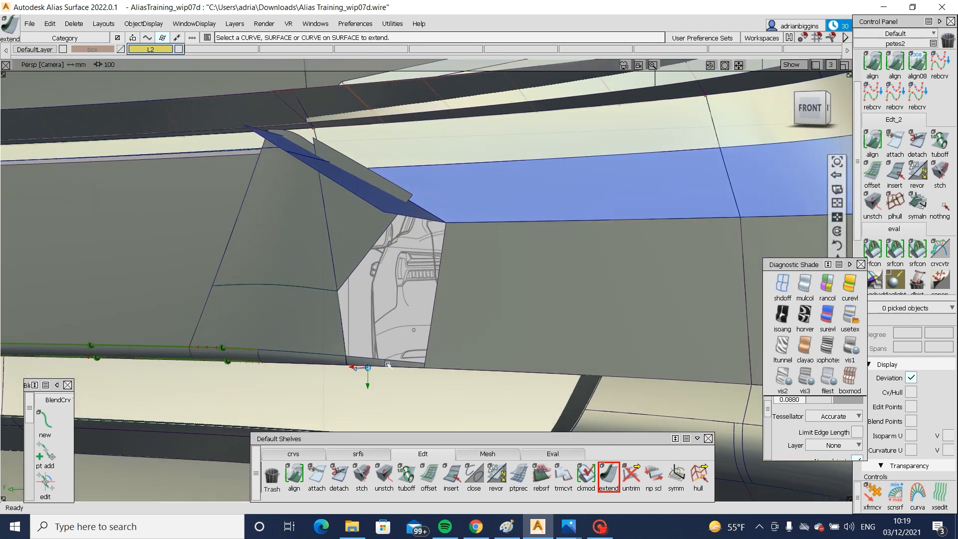
# - Pick the body surface spanning the opening below the lamp and trim it, keeping the region that fills the opening
pyautogui.keyDown('alt'); pyautogui.keyDown('shift'); pyautogui.click(388, 364); pyautogui.keyUp('shift'); pyautogui.keyUp('alt')
pyautogui.keyDown('alt'); pyautogui.keyDown('shift'); pyautogui.moveTo(388, 364); pyautogui.dragTo(433, 376, button='right'); pyautogui.keyUp('shift'); pyautogui.keyUp('alt')
pyautogui.moveTo(432, 376)
pyautogui.keyDown('alt'); pyautogui.keyDown('shift'); pyautogui.mouseDown()
pyautogui.moveTo(464, 381)
pyautogui.moveTo(439, 396)
pyautogui.mouseUp(); pyautogui.keyUp('shift'); pyautogui.keyUp('alt')
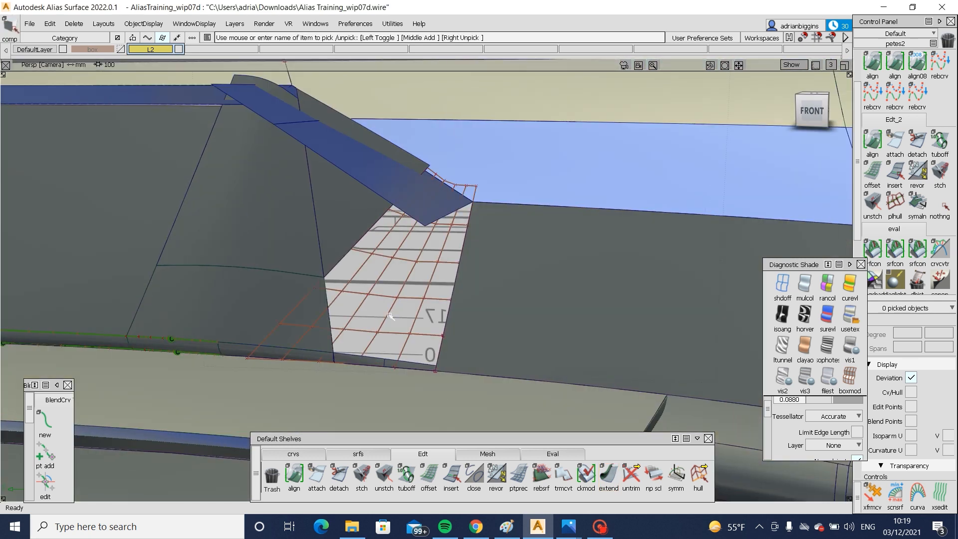
pyautogui.click(456, 185)
pyautogui.click(456, 187)
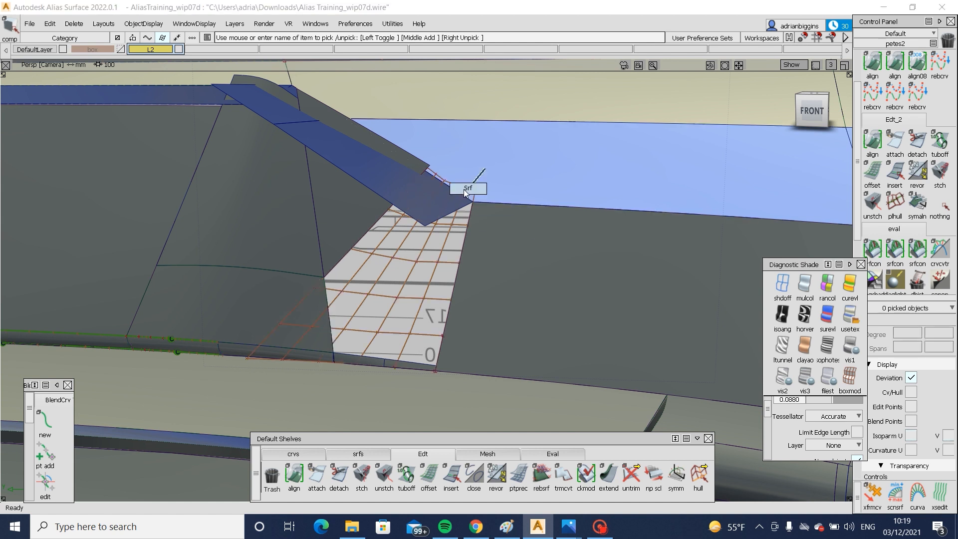
pyautogui.click(465, 189)
pyautogui.click(461, 357)
pyautogui.moveTo(461, 357)
pyautogui.keyDown('alt'); pyautogui.keyDown('shift'); pyautogui.mouseDown()
pyautogui.moveTo(309, 265)
pyautogui.moveTo(285, 265)
pyautogui.mouseUp(); pyautogui.keyUp('shift'); pyautogui.keyUp('alt')
pyautogui.keyDown('ctrl'); pyautogui.keyDown('shift'); pyautogui.moveTo(443, 230); pyautogui.dragTo(394, 283); pyautogui.keyUp('shift'); pyautogui.keyUp('ctrl')
pyautogui.click(388, 292)
pyautogui.press('space')
# - Inspect the filled area below the lamp and the connecting strip from behind the car
pyautogui.moveTo(453, 297)
pyautogui.keyDown('alt'); pyautogui.keyDown('shift'); pyautogui.mouseDown()
pyautogui.moveTo(467, 245)
pyautogui.moveTo(388, 322)
pyautogui.mouseUp(); pyautogui.keyUp('shift'); pyautogui.keyUp('alt')
pyautogui.moveTo(618, 406); pyautogui.dragTo(534, 349)
pyautogui.keyDown('ctrl'); pyautogui.keyDown('shift'); pyautogui.moveTo(536, 385); pyautogui.dragTo(522, 269); pyautogui.keyUp('shift'); pyautogui.keyUp('ctrl')
pyautogui.moveTo(522, 269)
pyautogui.keyDown('ctrl'); pyautogui.keyDown('shift'); pyautogui.mouseDown(button='right')
pyautogui.moveTo(496, 245)
pyautogui.moveTo(522, 278)
pyautogui.mouseUp(button='right'); pyautogui.keyUp('shift'); pyautogui.keyUp('ctrl')
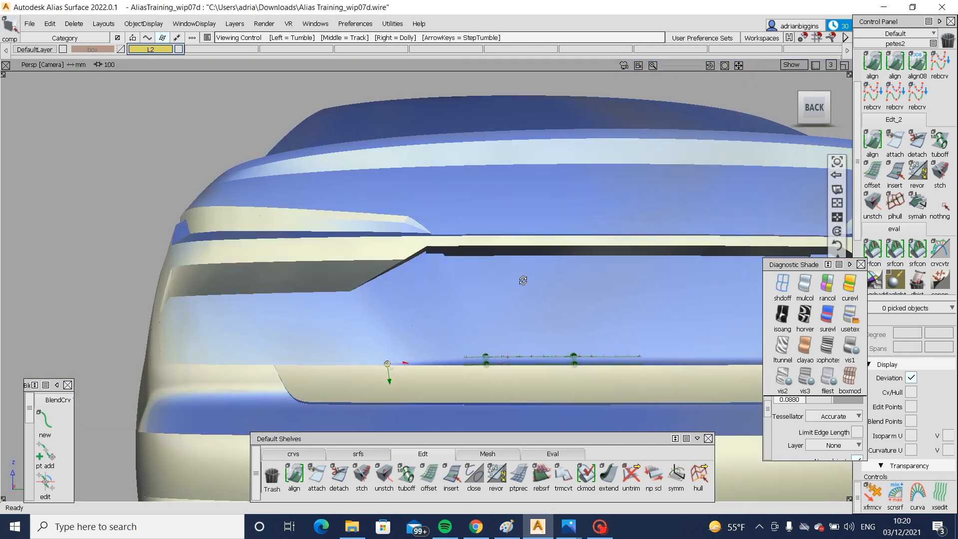
pyautogui.keyDown('alt'); pyautogui.keyDown('shift'); pyautogui.moveTo(522, 278); pyautogui.dragTo(498, 295); pyautogui.keyUp('shift'); pyautogui.keyUp('alt')
pyautogui.moveTo(498, 295)
pyautogui.keyDown('alt'); pyautogui.keyDown('shift'); pyautogui.mouseDown(button='right')
pyautogui.moveTo(504, 368)
pyautogui.moveTo(489, 309)
pyautogui.moveTo(417, 275)
pyautogui.mouseUp(button='right'); pyautogui.keyUp('shift'); pyautogui.keyUp('alt')
pyautogui.keyDown('ctrl'); pyautogui.keyDown('shift'); pyautogui.moveTo(408, 278); pyautogui.dragTo(363, 312); pyautogui.keyUp('shift'); pyautogui.keyUp('ctrl')
pyautogui.moveTo(336, 266); pyautogui.dragTo(671, 339)
pyautogui.hotkey('ctrl', 'd')
pyautogui.press('Return')
# - Extend the end edge of the connecting strip's lower flange surface to meet the lamp's angled flange
pyautogui.keyDown('ctrl'); pyautogui.keyDown('shift'); pyautogui.moveTo(525, 361); pyautogui.dragTo(527, 309); pyautogui.keyUp('shift'); pyautogui.keyUp('ctrl')
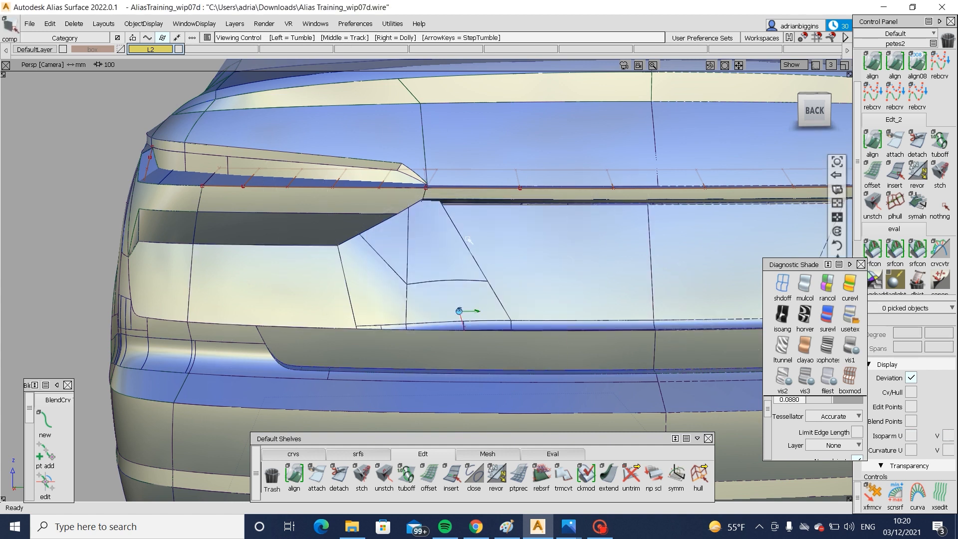
pyautogui.keyDown('alt'); pyautogui.keyDown('shift'); pyautogui.moveTo(467, 238); pyautogui.dragTo(498, 205, button='right'); pyautogui.keyUp('shift'); pyautogui.keyUp('alt')
pyautogui.keyDown('alt'); pyautogui.keyDown('shift'); pyautogui.moveTo(498, 205); pyautogui.dragTo(493, 235); pyautogui.keyUp('shift'); pyautogui.keyUp('alt')
pyautogui.keyDown('alt'); pyautogui.keyDown('shift'); pyautogui.moveTo(400, 220); pyautogui.dragTo(372, 215); pyautogui.keyUp('shift'); pyautogui.keyUp('alt')
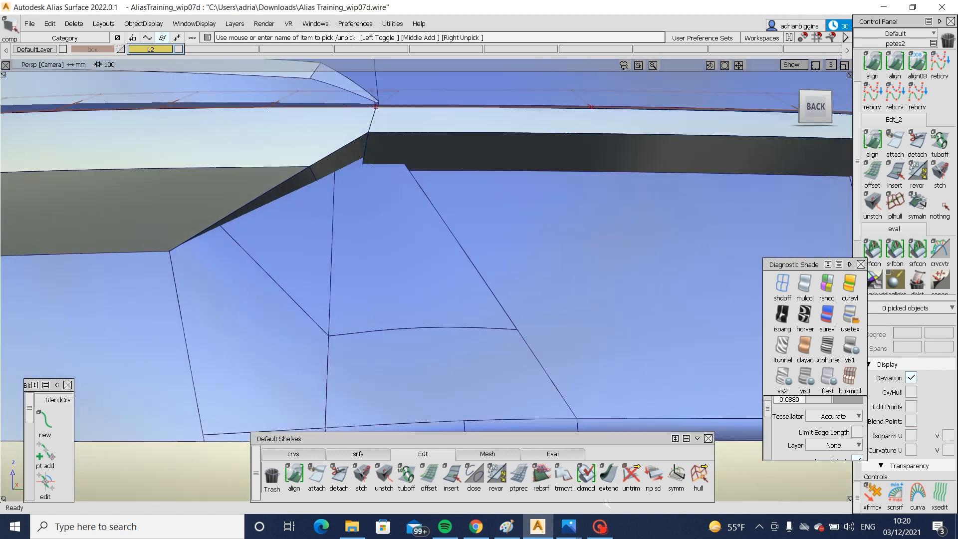
pyautogui.hotkey('ctrl', 'e')
pyautogui.keyDown('alt'); pyautogui.keyDown('shift'); pyautogui.moveTo(367, 161); pyautogui.dragTo(419, 191, button='right'); pyautogui.keyUp('shift'); pyautogui.keyUp('alt')
pyautogui.keyDown('alt'); pyautogui.keyDown('shift'); pyautogui.moveTo(419, 191); pyautogui.dragTo(387, 156); pyautogui.keyUp('shift'); pyautogui.keyUp('alt')
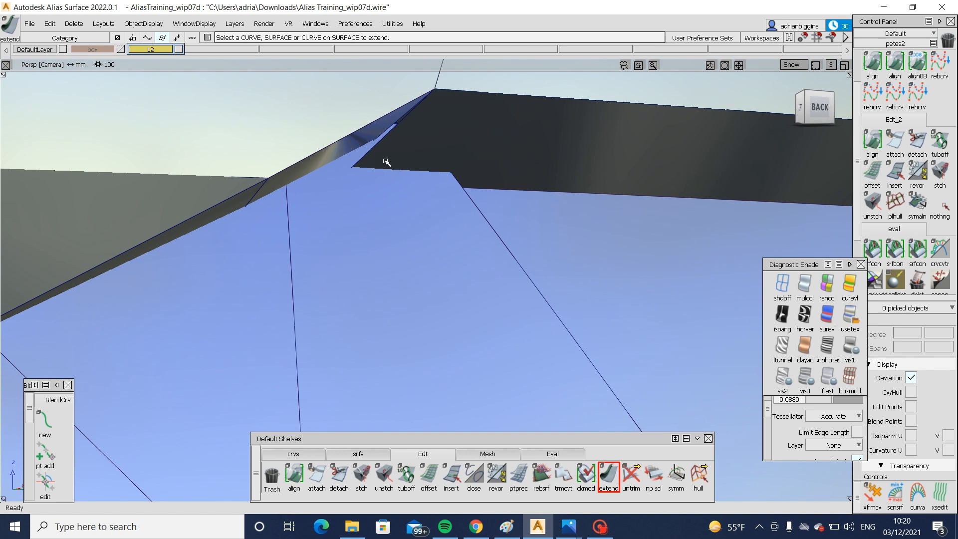
pyautogui.click(375, 152)
pyautogui.click(364, 157)
pyautogui.click(376, 179)
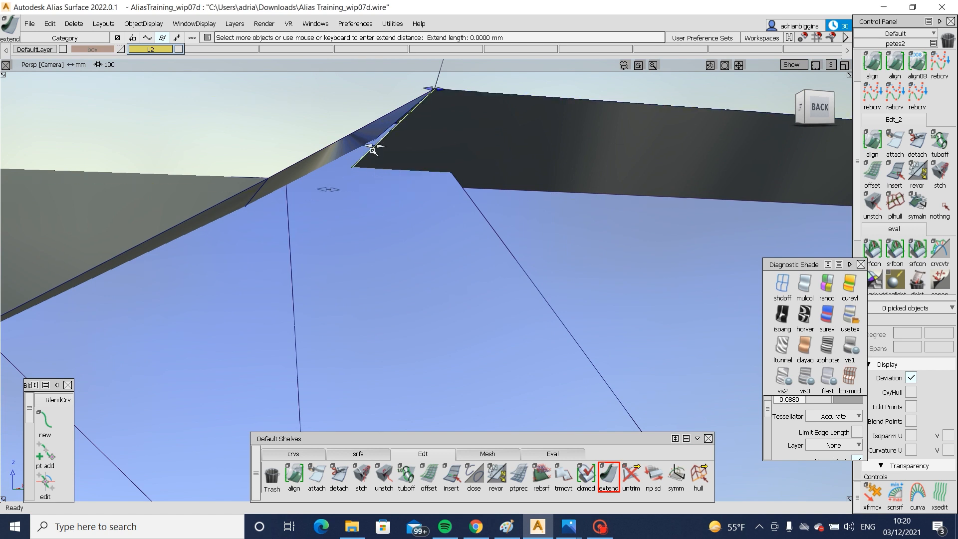
pyautogui.moveTo(340, 154); pyautogui.dragTo(278, 141)
# - Apply the Symmetric Modeling constraint to the extended lower flange surface of the connecting strip
pyautogui.keyDown('ctrl'); pyautogui.keyDown('shift'); pyautogui.moveTo(481, 135); pyautogui.dragTo(447, 156); pyautogui.keyUp('shift'); pyautogui.keyUp('ctrl')
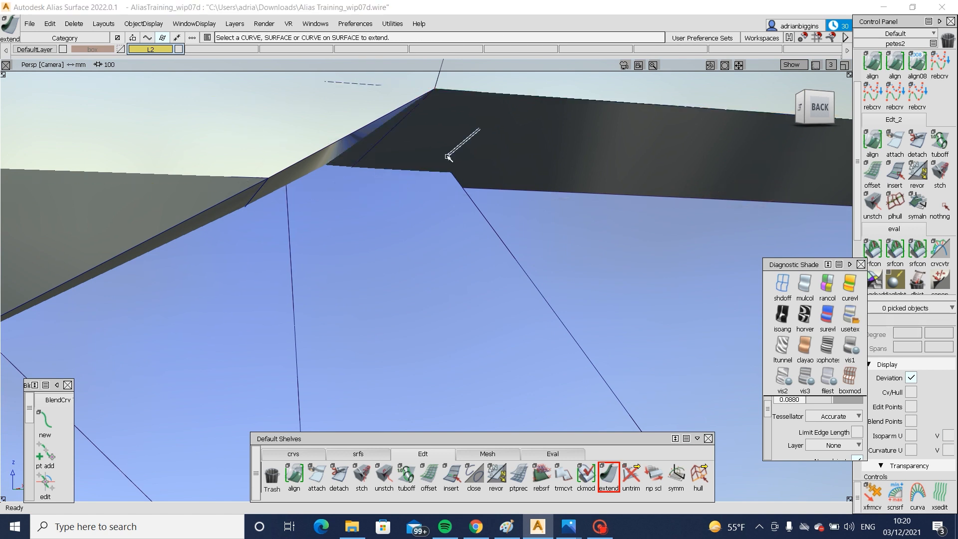
pyautogui.click(575, 206)
pyautogui.click(676, 475)
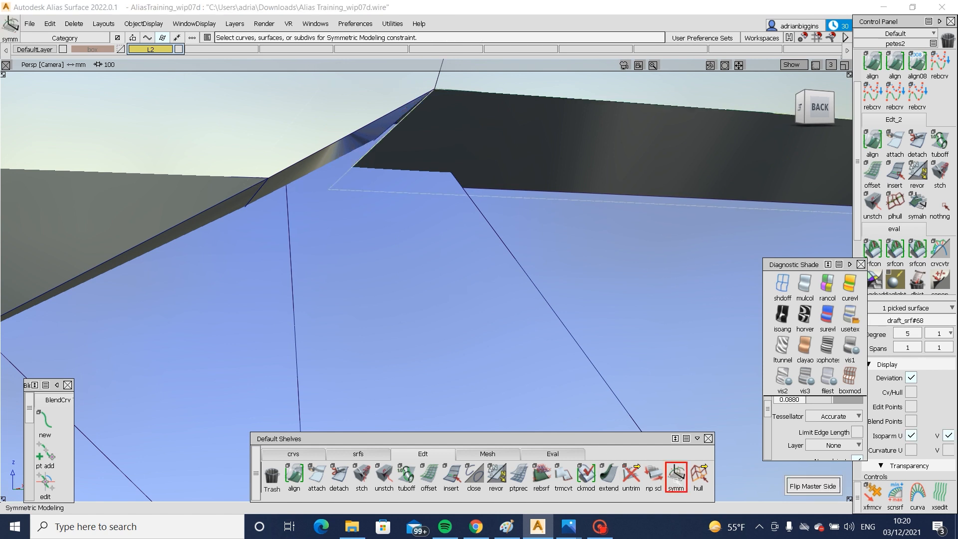
pyautogui.click(554, 201)
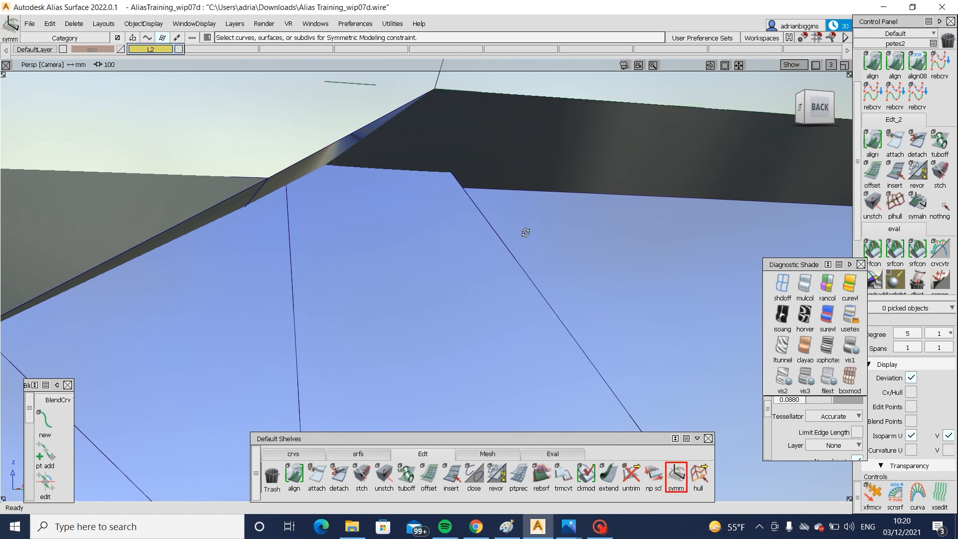
# - Extend the upper edge of the central body surface up behind the connecting strip's lower flange
pyautogui.keyDown('alt'); pyautogui.keyDown('shift'); pyautogui.moveTo(524, 231); pyautogui.dragTo(205, 242); pyautogui.keyUp('shift'); pyautogui.keyUp('alt')
pyautogui.keyDown('ctrl'); pyautogui.keyDown('shift'); pyautogui.moveTo(469, 249); pyautogui.dragTo(436, 235); pyautogui.keyUp('shift'); pyautogui.keyUp('ctrl')
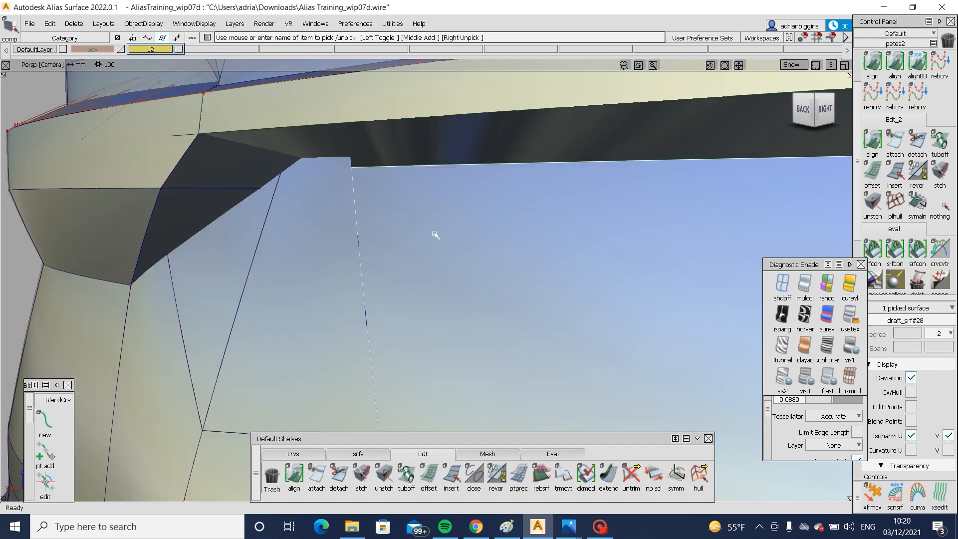
pyautogui.click(608, 473)
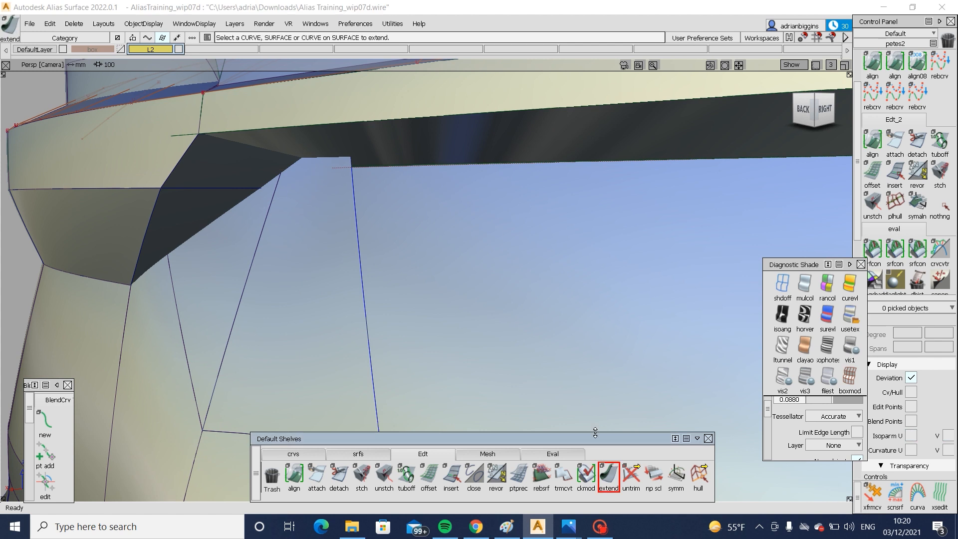
pyautogui.click(433, 165)
pyautogui.click(491, 170)
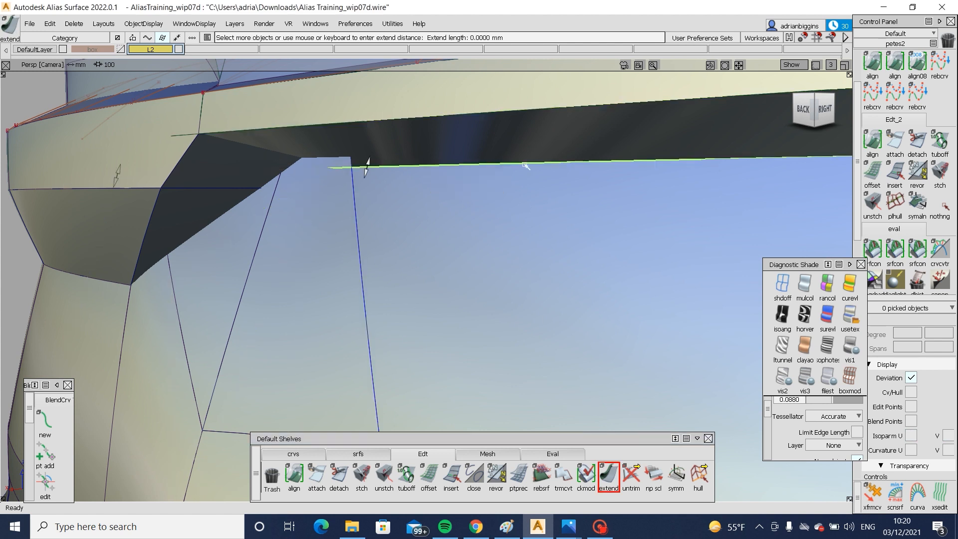
pyautogui.keyDown('alt'); pyautogui.keyDown('shift'); pyautogui.moveTo(492, 170); pyautogui.dragTo(487, 182); pyautogui.keyUp('shift'); pyautogui.keyUp('alt')
pyautogui.moveTo(308, 159); pyautogui.dragTo(311, 154)
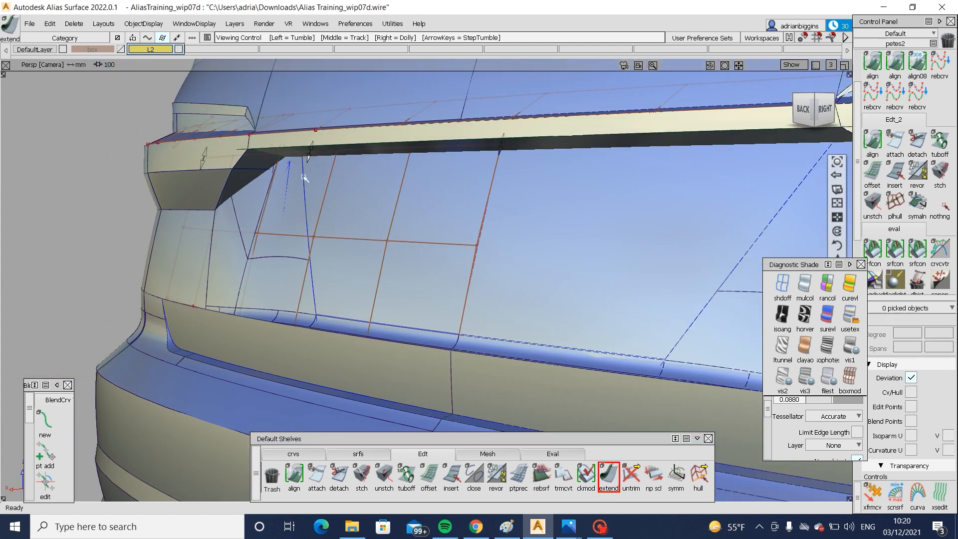
# - Extend the central body surface's side curve-on-surface by about 109 mm and trim the surface, keeping the central region
pyautogui.keyDown('alt'); pyautogui.keyDown('shift'); pyautogui.moveTo(303, 176); pyautogui.dragTo(317, 170, button='right'); pyautogui.keyUp('shift'); pyautogui.keyUp('alt')
pyautogui.click(317, 170)
pyautogui.click(337, 191)
pyautogui.moveTo(317, 154); pyautogui.dragTo(301, 68)
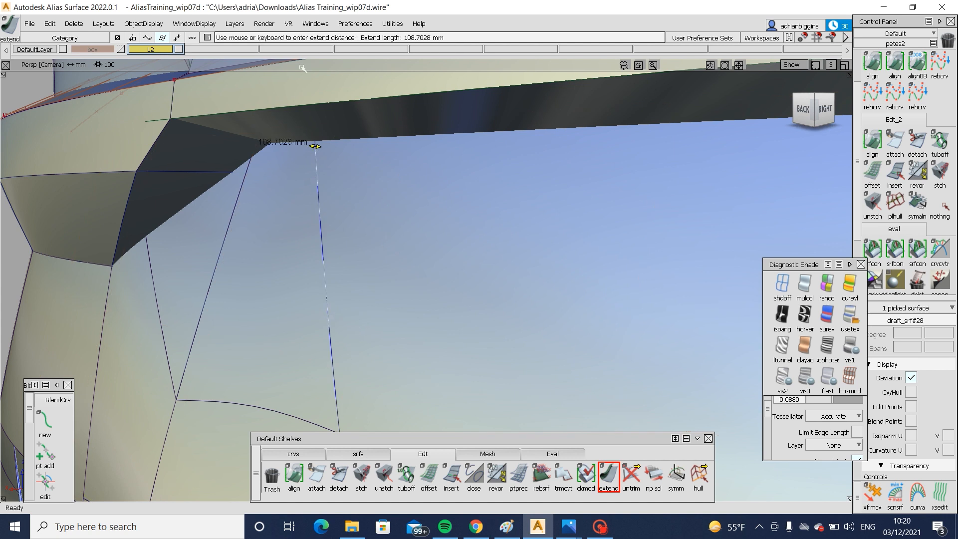
pyautogui.keyDown('ctrl'); pyautogui.keyDown('shift'); pyautogui.moveTo(408, 210); pyautogui.dragTo(409, 210); pyautogui.keyUp('shift'); pyautogui.keyUp('ctrl')
pyautogui.click(408, 210)
pyautogui.click(408, 210)
pyautogui.keyDown('alt'); pyautogui.keyDown('shift'); pyautogui.moveTo(408, 211); pyautogui.dragTo(152, 205, button='right'); pyautogui.keyUp('shift'); pyautogui.keyUp('alt')
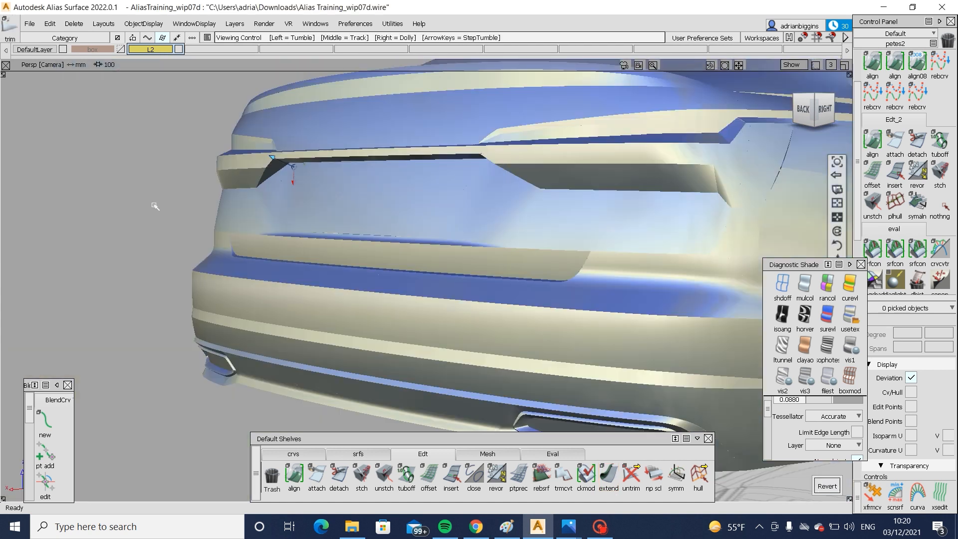
# - Inspect the lamp recess, connecting strip and surrounding body surfaces from the rear and both side corners
pyautogui.keyDown('alt'); pyautogui.keyDown('shift'); pyautogui.moveTo(153, 205); pyautogui.dragTo(424, 196); pyautogui.keyUp('shift'); pyautogui.keyUp('alt')
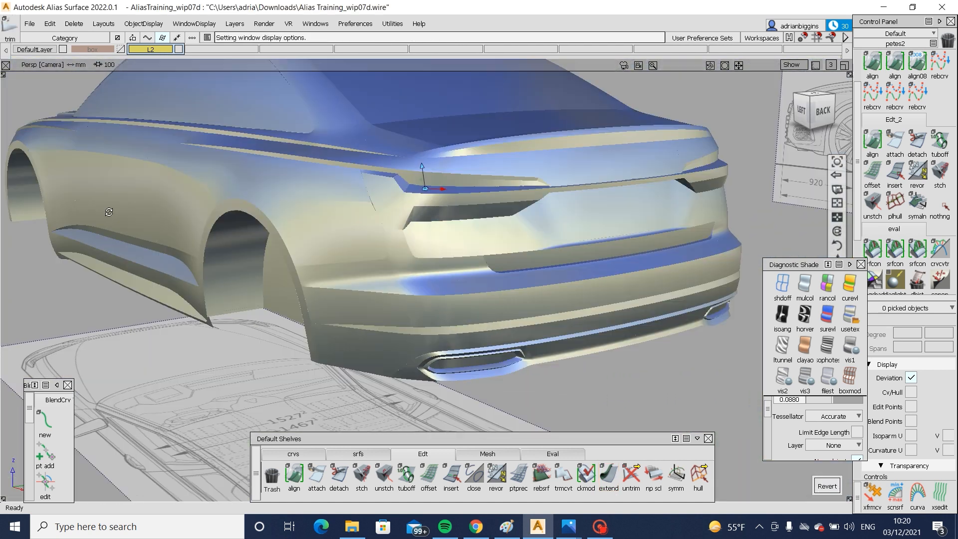
pyautogui.keyDown('alt'); pyautogui.keyDown('shift'); pyautogui.moveTo(424, 196); pyautogui.dragTo(329, 200, button='right'); pyautogui.keyUp('shift'); pyautogui.keyUp('alt')
pyautogui.keyDown('alt'); pyautogui.keyDown('shift'); pyautogui.moveTo(329, 199); pyautogui.dragTo(364, 248); pyautogui.keyUp('shift'); pyautogui.keyUp('alt')
pyautogui.keyDown('alt'); pyautogui.keyDown('shift'); pyautogui.moveTo(363, 248); pyautogui.dragTo(479, 224, button='right'); pyautogui.keyUp('shift'); pyautogui.keyUp('alt')
pyautogui.keyDown('alt'); pyautogui.keyDown('shift'); pyautogui.click(537, 210); pyautogui.keyUp('shift'); pyautogui.keyUp('alt')
pyautogui.keyDown('alt'); pyautogui.keyDown('shift'); pyautogui.moveTo(536, 210); pyautogui.dragTo(604, 230, button='right'); pyautogui.keyUp('shift'); pyautogui.keyUp('alt')
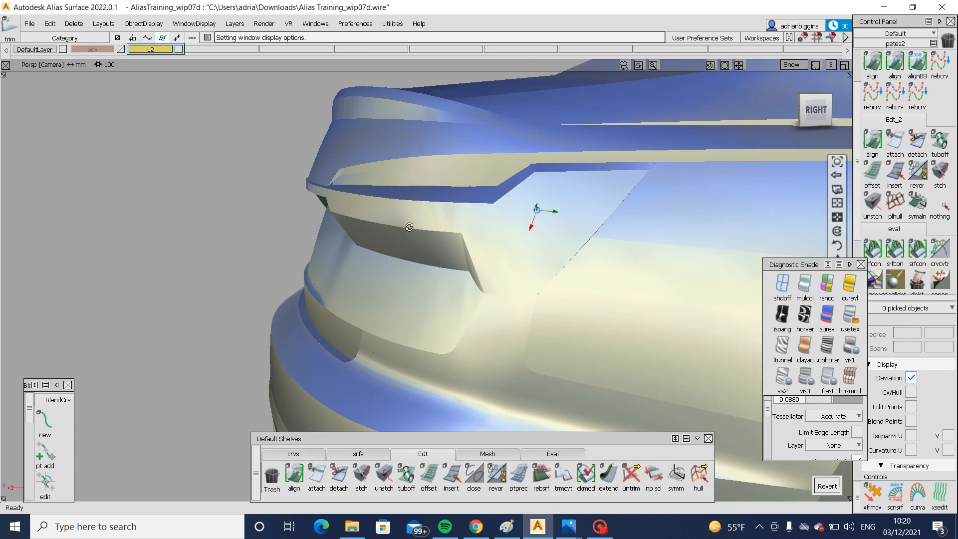
pyautogui.keyDown('alt'); pyautogui.keyDown('shift'); pyautogui.moveTo(408, 225); pyautogui.dragTo(559, 238); pyautogui.keyUp('shift'); pyautogui.keyUp('alt')
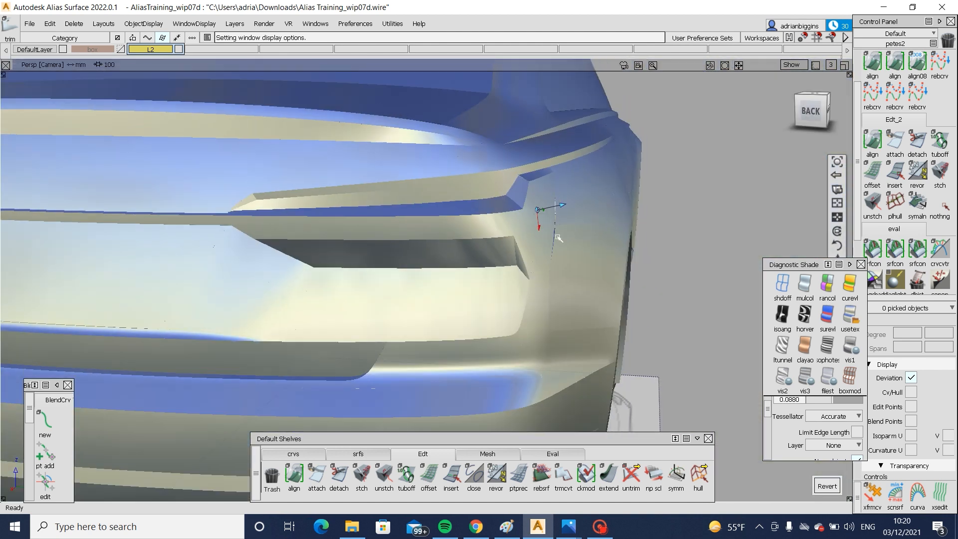
pyautogui.keyDown('alt'); pyautogui.keyDown('shift'); pyautogui.click(518, 174); pyautogui.keyUp('shift'); pyautogui.keyUp('alt')
pyautogui.keyDown('alt'); pyautogui.keyDown('shift'); pyautogui.moveTo(519, 174); pyautogui.dragTo(543, 228, button='right'); pyautogui.keyUp('shift'); pyautogui.keyUp('alt')
pyautogui.keyDown('alt'); pyautogui.keyDown('shift'); pyautogui.moveTo(543, 229); pyautogui.dragTo(663, 231); pyautogui.keyUp('shift'); pyautogui.keyUp('alt')
pyautogui.keyDown('alt'); pyautogui.keyDown('shift'); pyautogui.moveTo(662, 231); pyautogui.dragTo(423, 268, button='right'); pyautogui.keyUp('shift'); pyautogui.keyUp('alt')
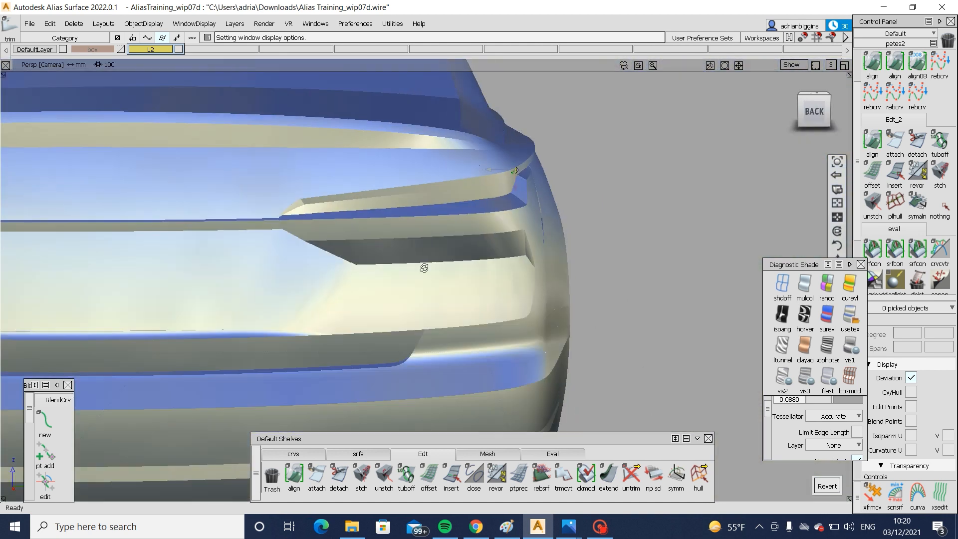
pyautogui.keyDown('alt'); pyautogui.keyDown('shift'); pyautogui.moveTo(424, 267); pyautogui.dragTo(479, 266); pyautogui.keyUp('shift'); pyautogui.keyUp('alt')
pyautogui.keyDown('alt'); pyautogui.keyDown('shift'); pyautogui.moveTo(478, 265); pyautogui.dragTo(668, 299, button='middle'); pyautogui.keyUp('shift'); pyautogui.keyUp('alt')
pyautogui.keyDown('alt'); pyautogui.keyDown('shift'); pyautogui.click(406, 283); pyautogui.keyUp('shift'); pyautogui.keyUp('alt')
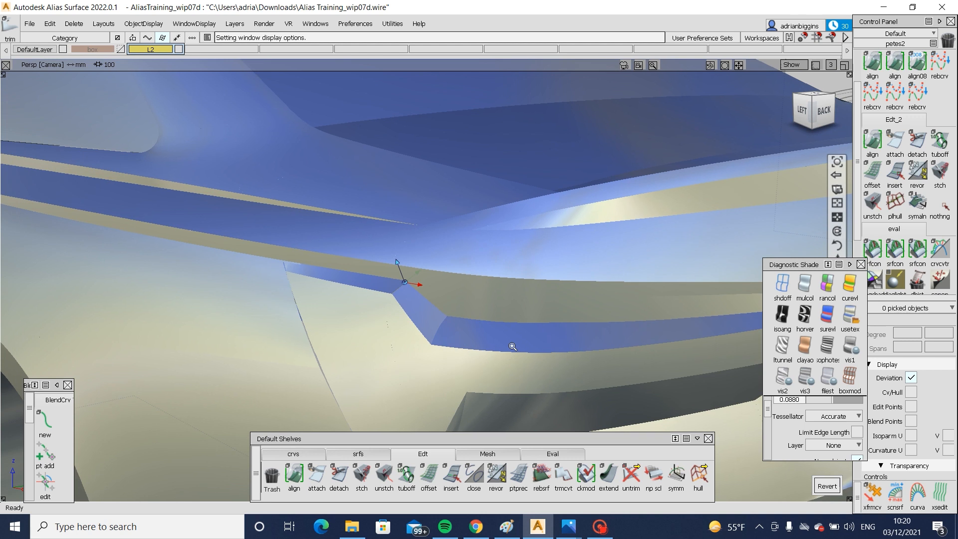
# - Extend the end edge of the lamp's horizontal upper flange past the gap at the angled flange
pyautogui.keyDown('alt'); pyautogui.keyDown('shift'); pyautogui.moveTo(511, 347); pyautogui.dragTo(648, 349, button='right'); pyautogui.keyUp('shift'); pyautogui.keyUp('alt')
pyautogui.keyDown('alt'); pyautogui.keyDown('shift'); pyautogui.moveTo(400, 292); pyautogui.dragTo(590, 344); pyautogui.keyUp('shift'); pyautogui.keyUp('alt')
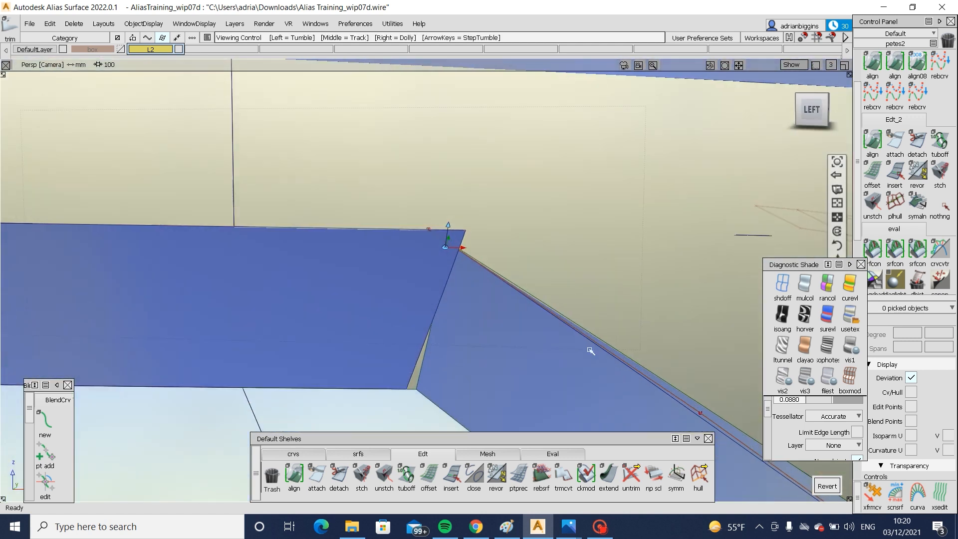
pyautogui.click(429, 327)
pyautogui.keyDown('ctrl'); pyautogui.keyDown('shift'); pyautogui.moveTo(427, 322); pyautogui.dragTo(424, 416, button='right'); pyautogui.keyUp('shift'); pyautogui.keyUp('ctrl')
pyautogui.keyDown('ctrl'); pyautogui.keyDown('shift'); pyautogui.moveTo(444, 393); pyautogui.dragTo(445, 300); pyautogui.keyUp('shift'); pyautogui.keyUp('ctrl')
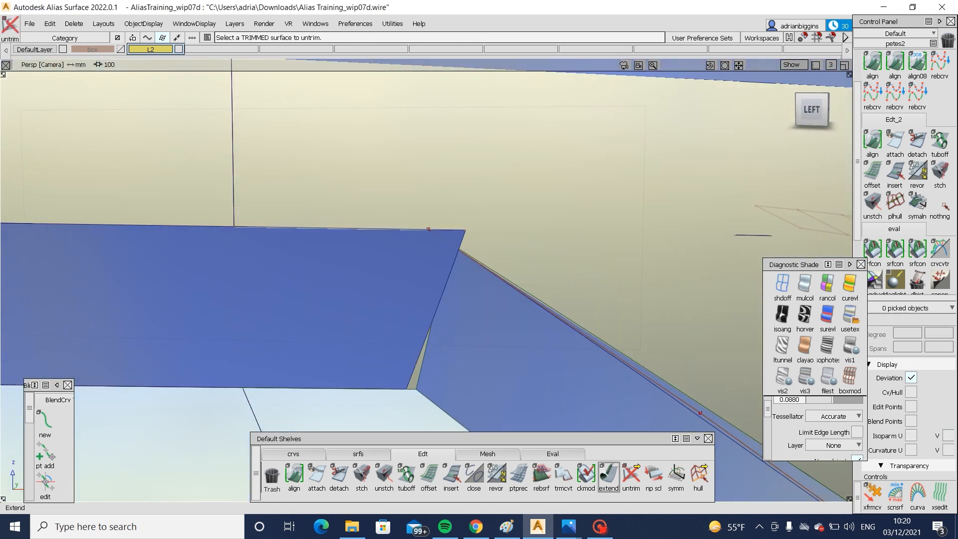
pyautogui.click(608, 474)
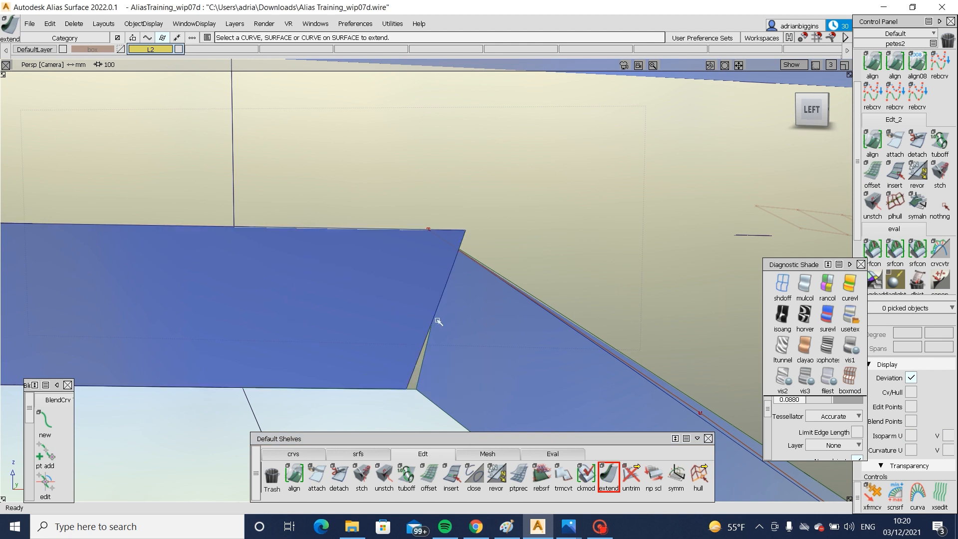
pyautogui.moveTo(437, 301); pyautogui.dragTo(471, 302)
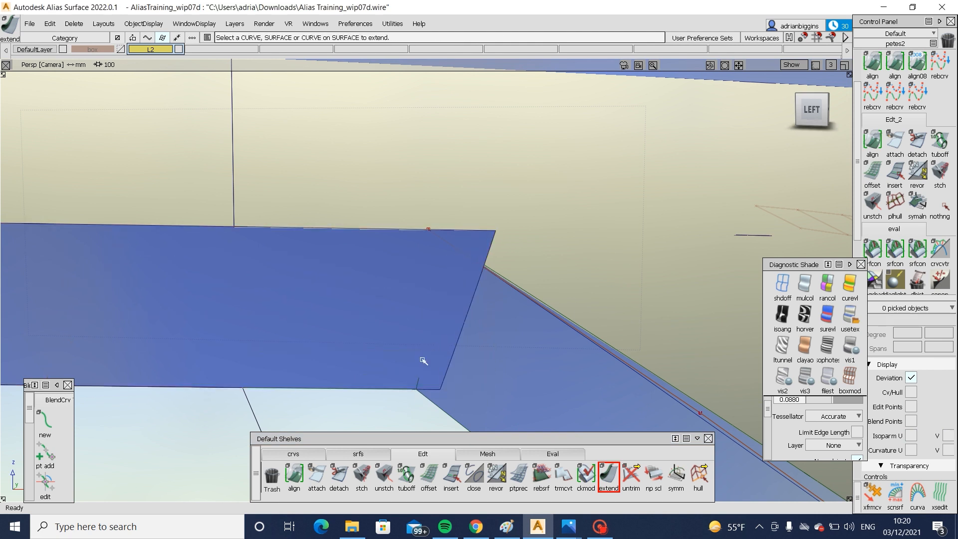
# - Extend the upper end of the angled lamp flange back through the horizontal flange
pyautogui.click(433, 317)
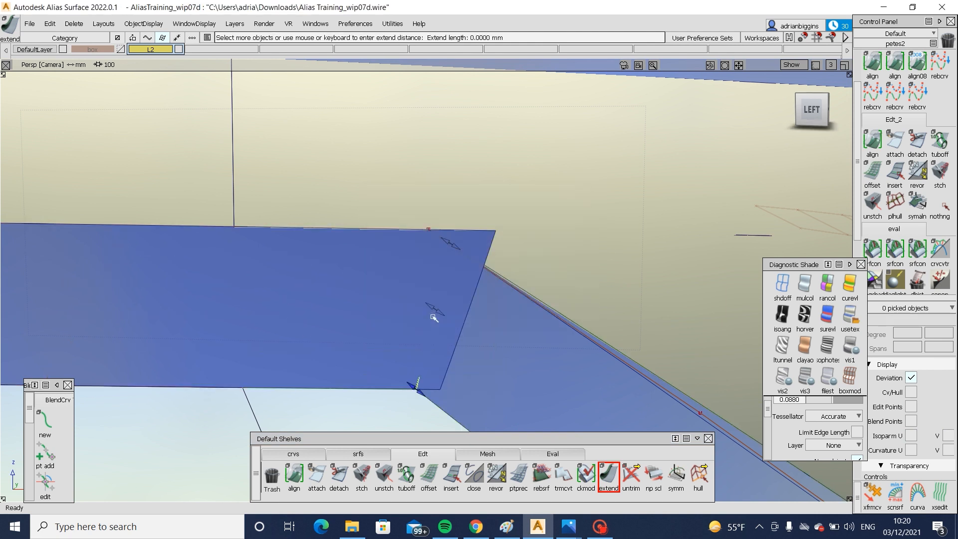
pyautogui.moveTo(397, 294); pyautogui.dragTo(515, 396)
pyautogui.keyDown('ctrl'); pyautogui.keyDown('shift'); pyautogui.moveTo(536, 308); pyautogui.dragTo(397, 385); pyautogui.keyUp('shift'); pyautogui.keyUp('ctrl')
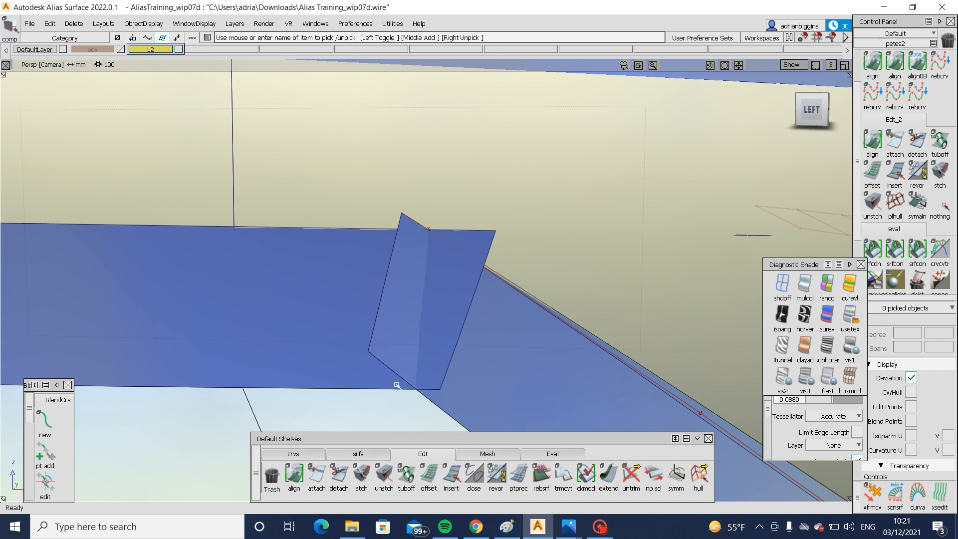
# - Intersect the two extended lamp flanges and trim the horizontal flange, keeping its long side of the intersection
pyautogui.keyDown('ctrl'); pyautogui.keyDown('shift'); pyautogui.moveTo(442, 389); pyautogui.dragTo(471, 331, button='middle'); pyautogui.keyUp('shift'); pyautogui.keyUp('ctrl')
pyautogui.keyDown('ctrl'); pyautogui.keyDown('shift'); pyautogui.moveTo(585, 315); pyautogui.dragTo(522, 370, button='middle'); pyautogui.keyUp('shift'); pyautogui.keyUp('ctrl')
pyautogui.click(473, 333)
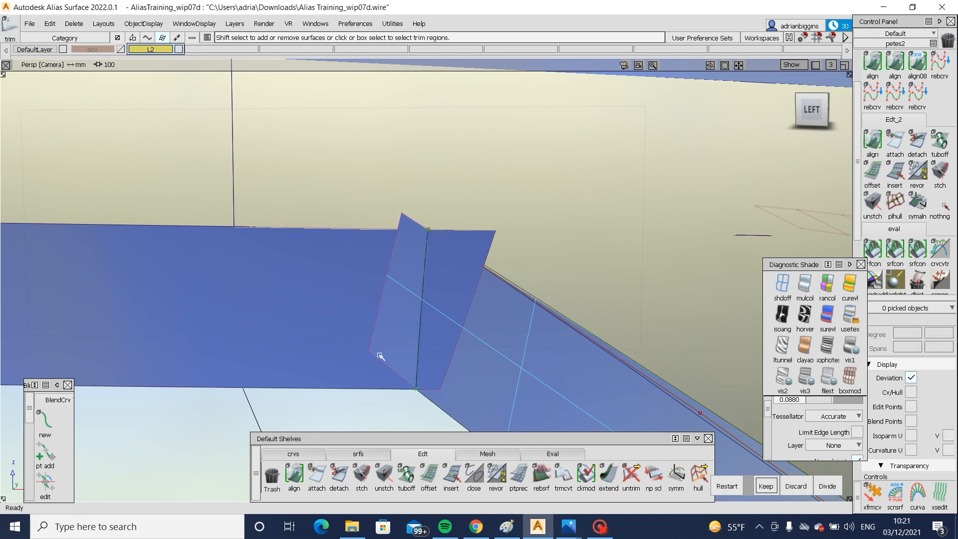
pyautogui.press('space')
pyautogui.click(286, 336)
pyautogui.press('space')
# - Try to trim the angled lamp flange at its intersection curve with the horizontal flange
pyautogui.hotkey('alt', 't')
pyautogui.hotkey('alt', 't')
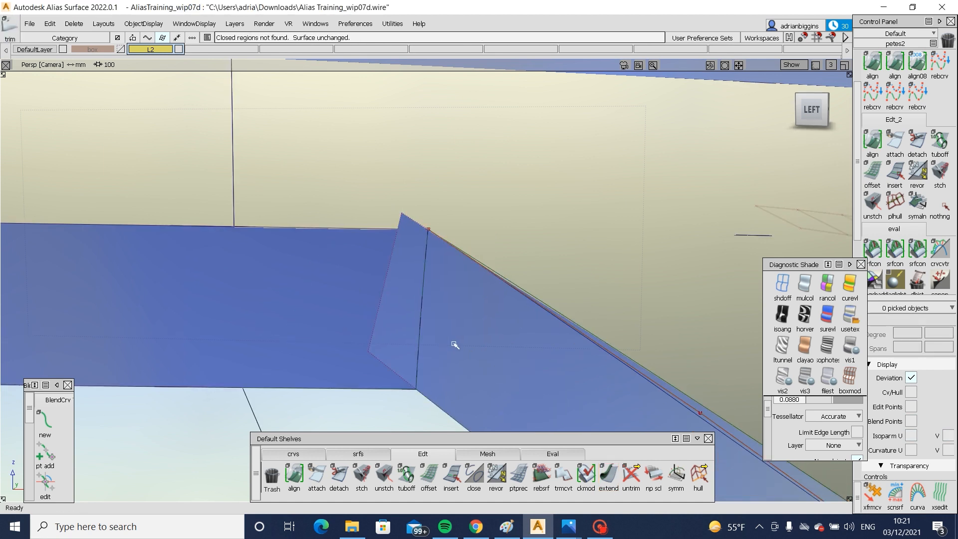
pyautogui.click(509, 326)
pyautogui.click(483, 350)
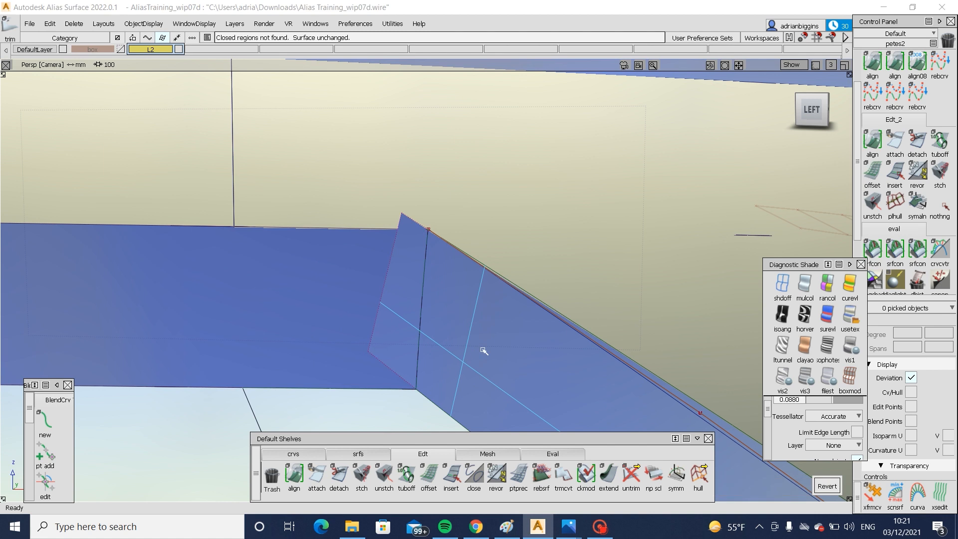
# - Extend the angled flange's intersection curve-on-surface at both ends, by about 13 mm at the upper end
pyautogui.click(423, 311)
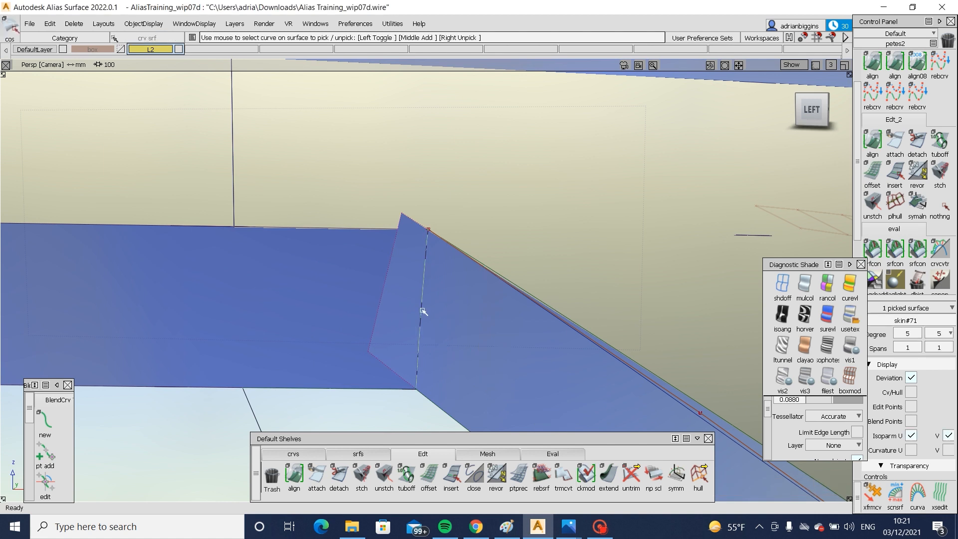
pyautogui.click(609, 473)
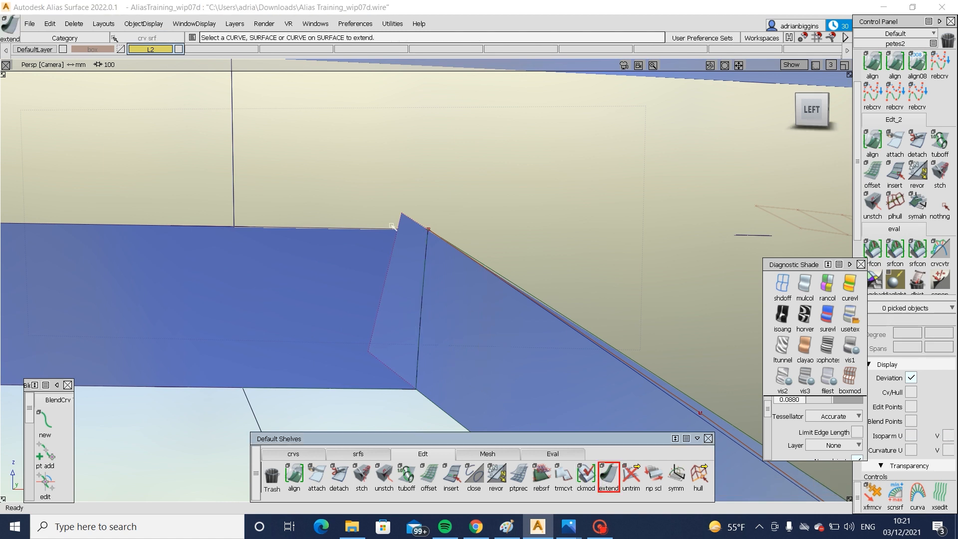
pyautogui.click(429, 241)
pyautogui.click(490, 248)
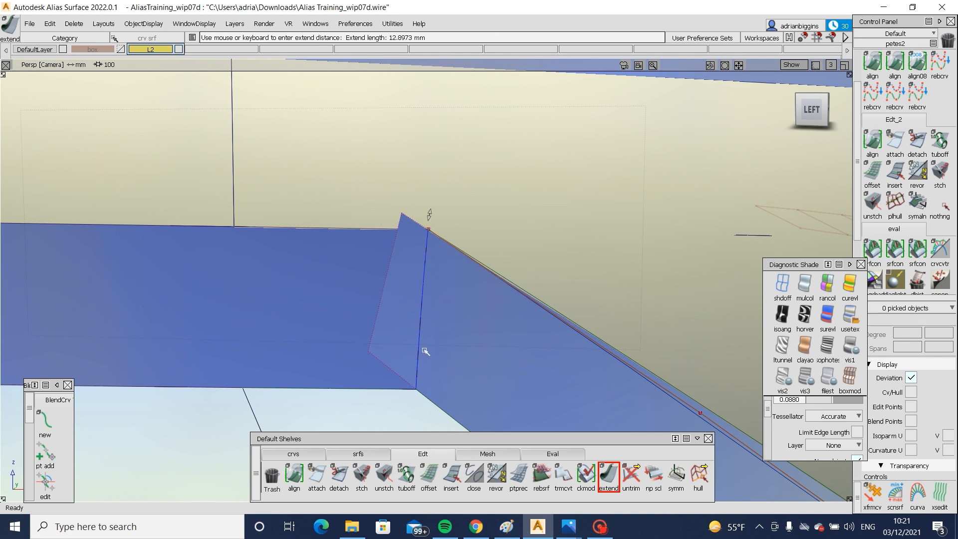
pyautogui.click(418, 371)
pyautogui.click(480, 421)
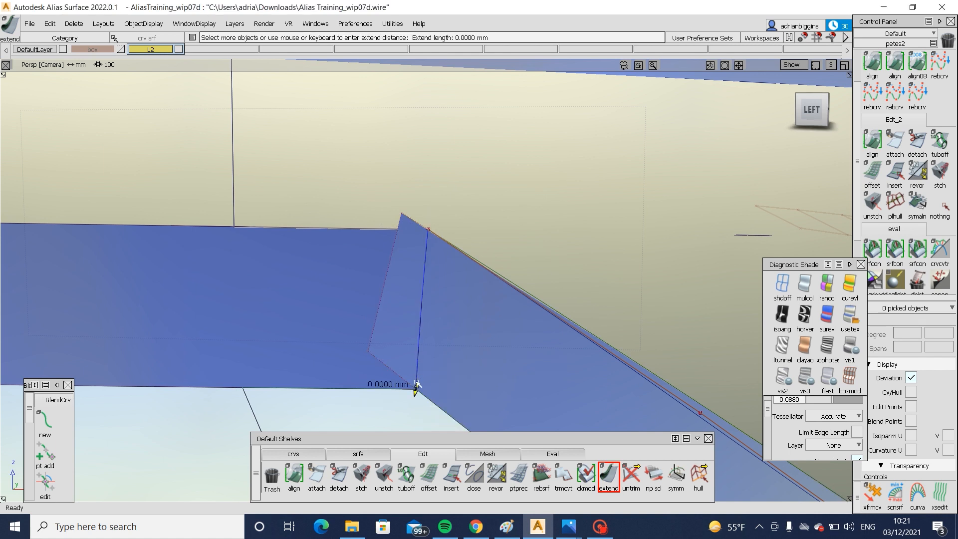
# - Trim the angled lamp flange to the extended intersection curve, keeping the portion below the corner
pyautogui.press('t')
pyautogui.click(492, 355)
pyautogui.click(492, 355)
pyautogui.press('space')
pyautogui.keyDown('alt'); pyautogui.keyDown('shift'); pyautogui.moveTo(492, 354); pyautogui.dragTo(622, 346, button='right'); pyautogui.keyUp('shift'); pyautogui.keyUp('alt')
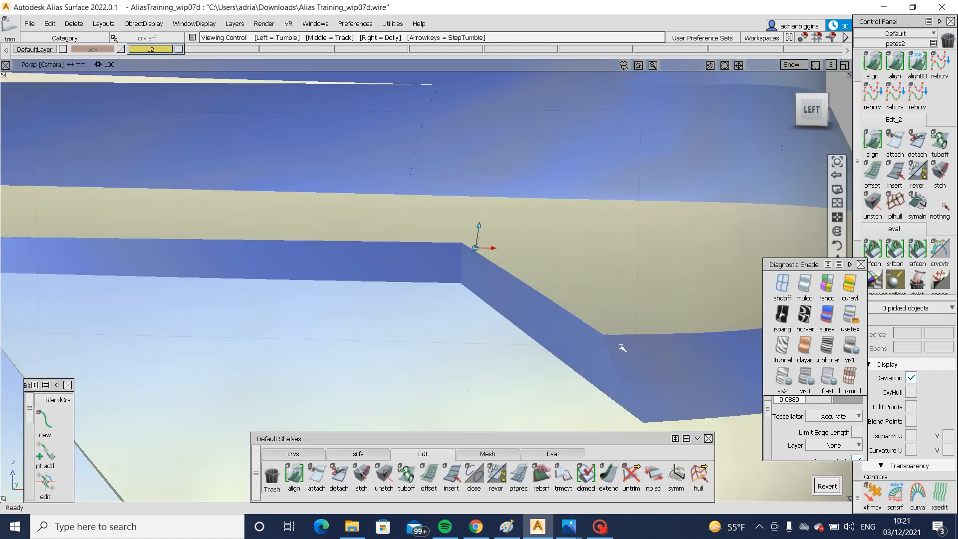
# - Examine the trimmed lamp flange corner and the car's whole rear end in shaded view
pyautogui.keyDown('alt'); pyautogui.keyDown('shift'); pyautogui.moveTo(622, 346); pyautogui.dragTo(548, 322); pyautogui.keyUp('shift'); pyautogui.keyUp('alt')
pyautogui.keyDown('alt'); pyautogui.keyDown('shift'); pyautogui.moveTo(548, 322); pyautogui.dragTo(414, 347, button='right'); pyautogui.keyUp('shift'); pyautogui.keyUp('alt')
pyautogui.keyDown('alt'); pyautogui.keyDown('shift'); pyautogui.moveTo(414, 346); pyautogui.dragTo(544, 324); pyautogui.keyUp('shift'); pyautogui.keyUp('alt')
pyautogui.keyDown('alt'); pyautogui.keyDown('shift'); pyautogui.moveTo(543, 324); pyautogui.dragTo(446, 301, button='middle'); pyautogui.keyUp('shift'); pyautogui.keyUp('alt')
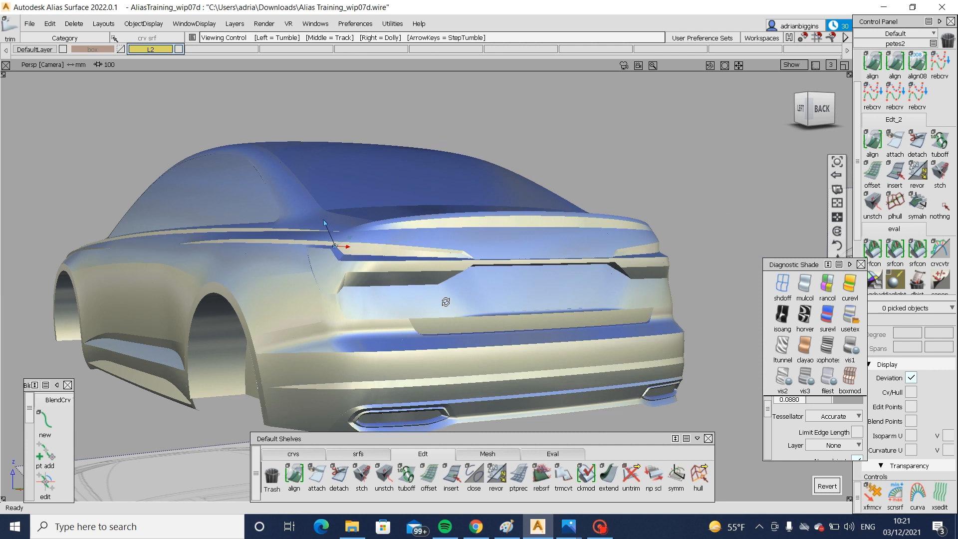
pyautogui.keyDown('alt'); pyautogui.keyDown('shift'); pyautogui.moveTo(447, 301); pyautogui.dragTo(399, 309); pyautogui.keyUp('shift'); pyautogui.keyUp('alt')
pyautogui.keyDown('alt'); pyautogui.keyDown('shift'); pyautogui.moveTo(399, 309); pyautogui.dragTo(354, 316, button='right'); pyautogui.keyUp('shift'); pyautogui.keyUp('alt')
pyautogui.keyDown('alt'); pyautogui.keyDown('shift'); pyautogui.moveTo(353, 316); pyautogui.dragTo(594, 305); pyautogui.keyUp('shift'); pyautogui.keyUp('alt')
pyautogui.scroll(8, 596, 303)
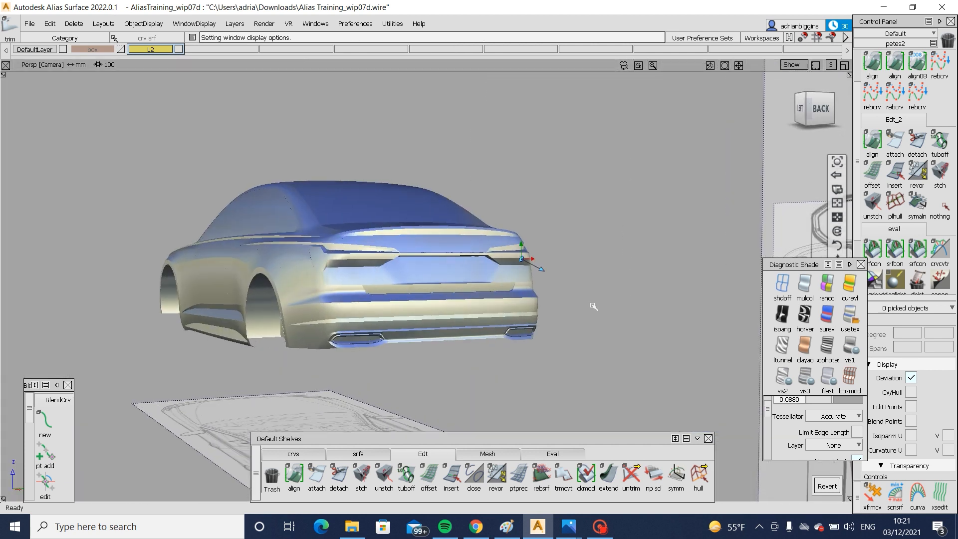
# - Inspect the shaded body from the front, checking the bonnet, grille, headlamp opening and lower bumper surfaces
pyautogui.scroll(3, 598, 299)
pyautogui.keyDown('alt'); pyautogui.keyDown('shift'); pyautogui.moveTo(552, 298); pyautogui.dragTo(372, 316, button='right'); pyautogui.keyUp('shift'); pyautogui.keyUp('alt')
pyautogui.keyDown('alt'); pyautogui.keyDown('shift'); pyautogui.moveTo(372, 317); pyautogui.dragTo(523, 306, button='middle'); pyautogui.keyUp('shift'); pyautogui.keyUp('alt')
pyautogui.scroll(3, 523, 306)
pyautogui.moveTo(524, 306)
pyautogui.keyDown('alt'); pyautogui.keyDown('shift'); pyautogui.mouseDown()
pyautogui.moveTo(306, 298)
pyautogui.moveTo(632, 291)
pyautogui.moveTo(454, 335)
pyautogui.mouseUp(); pyautogui.keyUp('shift'); pyautogui.keyUp('alt')
pyautogui.scroll(-6, 362, 297)
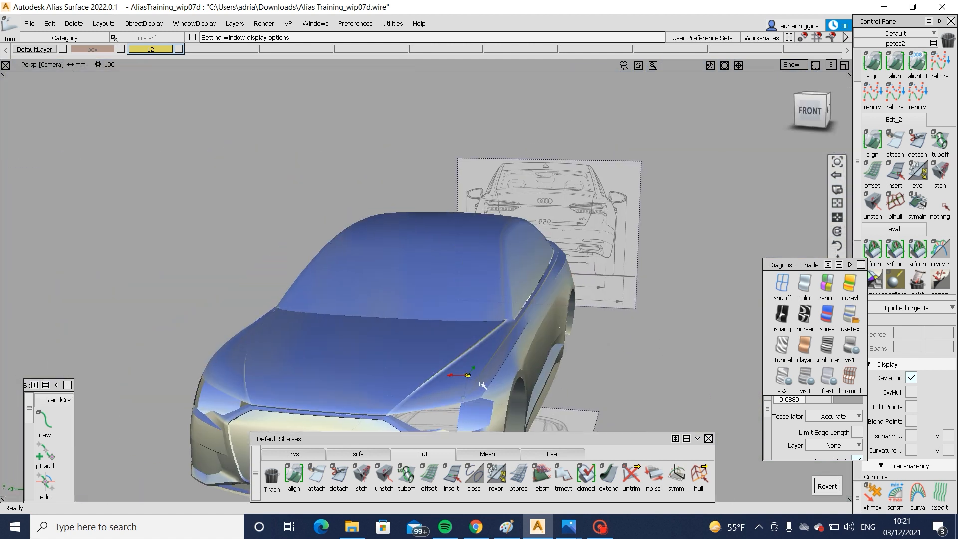
pyautogui.keyDown('alt'); pyautogui.keyDown('shift'); pyautogui.moveTo(481, 385); pyautogui.dragTo(460, 209, button='middle'); pyautogui.keyUp('shift'); pyautogui.keyUp('alt')
pyautogui.keyDown('alt'); pyautogui.keyDown('shift'); pyautogui.moveTo(460, 291); pyautogui.dragTo(398, 290, button='right'); pyautogui.keyUp('shift'); pyautogui.keyUp('alt')
pyautogui.keyDown('alt'); pyautogui.keyDown('shift'); pyautogui.moveTo(397, 290); pyautogui.dragTo(360, 374); pyautogui.keyUp('shift'); pyautogui.keyUp('alt')
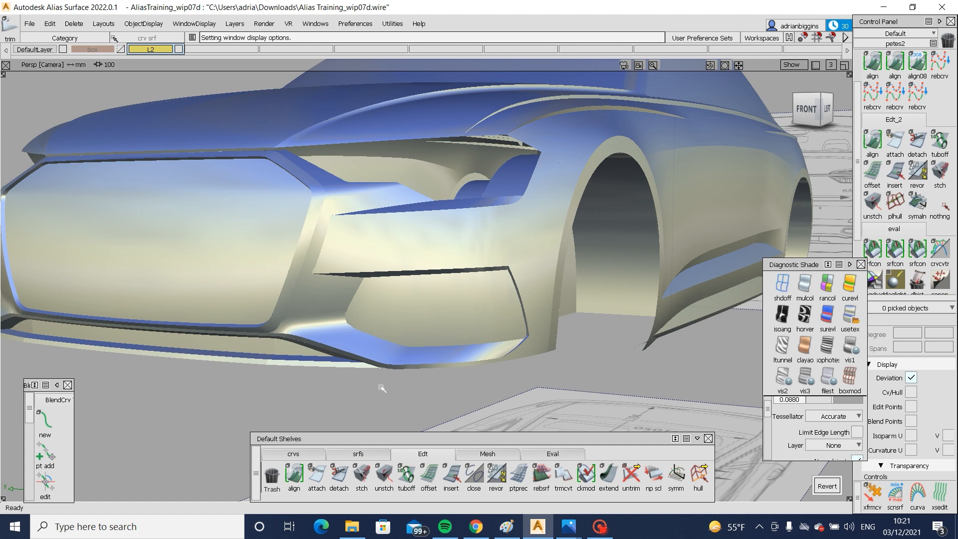
pyautogui.click(827, 109)
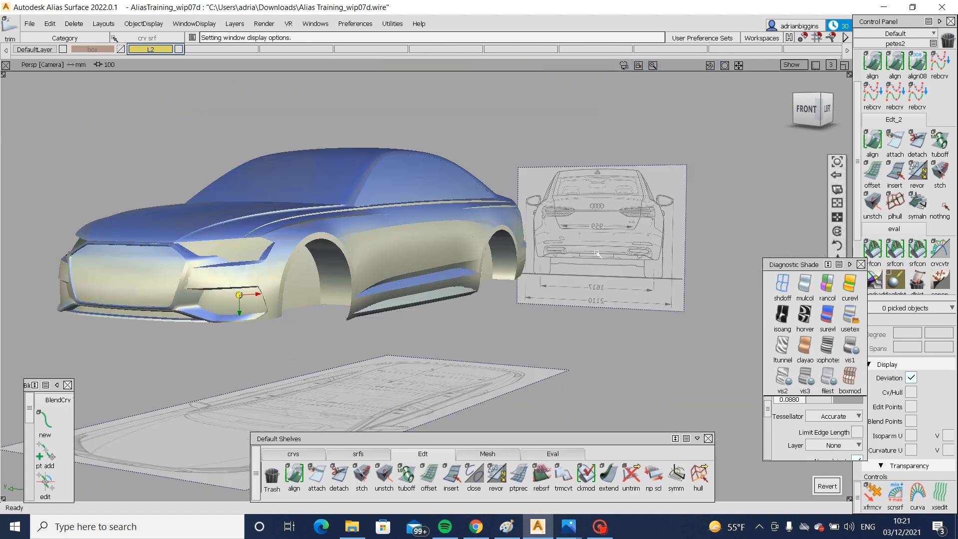
# - Review the finished tail lamps, connecting strip, rear bumper and exhaust surrounds from the rear three-quarter view
pyautogui.keyDown('alt'); pyautogui.keyDown('shift'); pyautogui.moveTo(105, 259); pyautogui.dragTo(311, 317); pyautogui.keyUp('shift'); pyautogui.keyUp('alt')
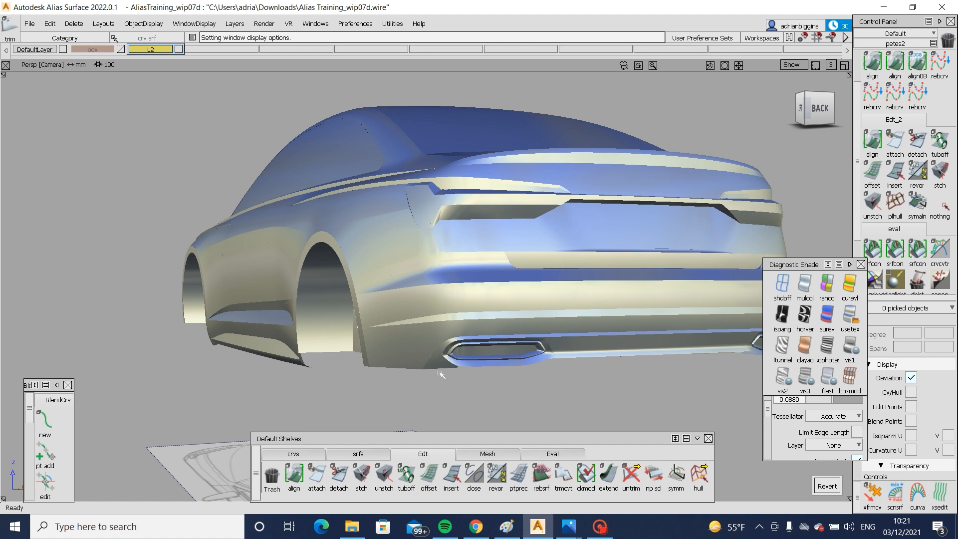
pyautogui.keyDown('alt'); pyautogui.keyDown('shift'); pyautogui.moveTo(360, 270); pyautogui.dragTo(424, 298); pyautogui.keyUp('shift'); pyautogui.keyUp('alt')
pyautogui.keyDown('alt'); pyautogui.keyDown('shift'); pyautogui.moveTo(424, 298); pyautogui.dragTo(549, 295, button='middle'); pyautogui.keyUp('shift'); pyautogui.keyUp('alt')
pyautogui.keyDown('alt'); pyautogui.keyDown('shift'); pyautogui.moveTo(276, 291); pyautogui.dragTo(324, 293, button='right'); pyautogui.keyUp('shift'); pyautogui.keyUp('alt')
pyautogui.keyDown('alt'); pyautogui.keyDown('shift'); pyautogui.moveTo(324, 293); pyautogui.dragTo(412, 290); pyautogui.keyUp('shift'); pyautogui.keyUp('alt')
pyautogui.keyDown('alt'); pyautogui.keyDown('shift'); pyautogui.moveTo(414, 291); pyautogui.dragTo(452, 304, button='right'); pyautogui.keyUp('shift'); pyautogui.keyUp('alt')
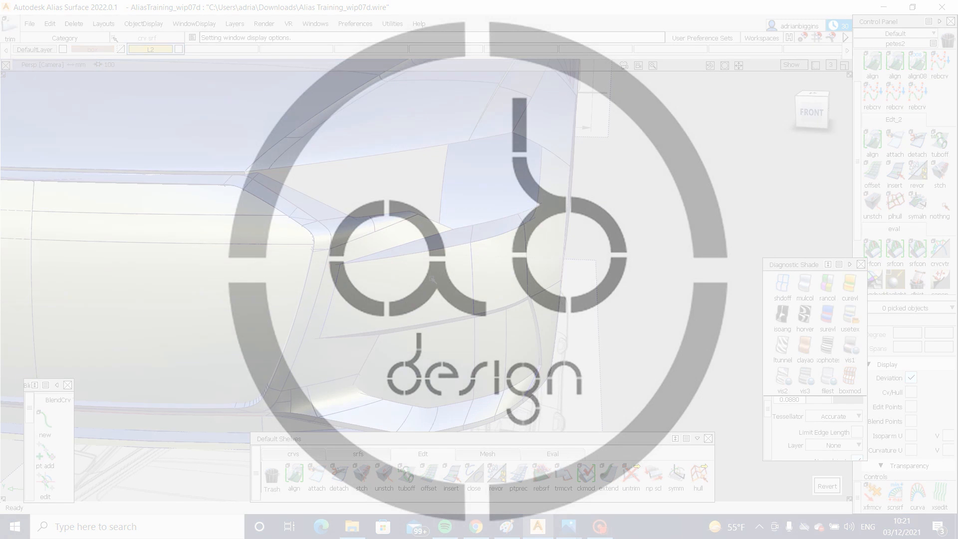